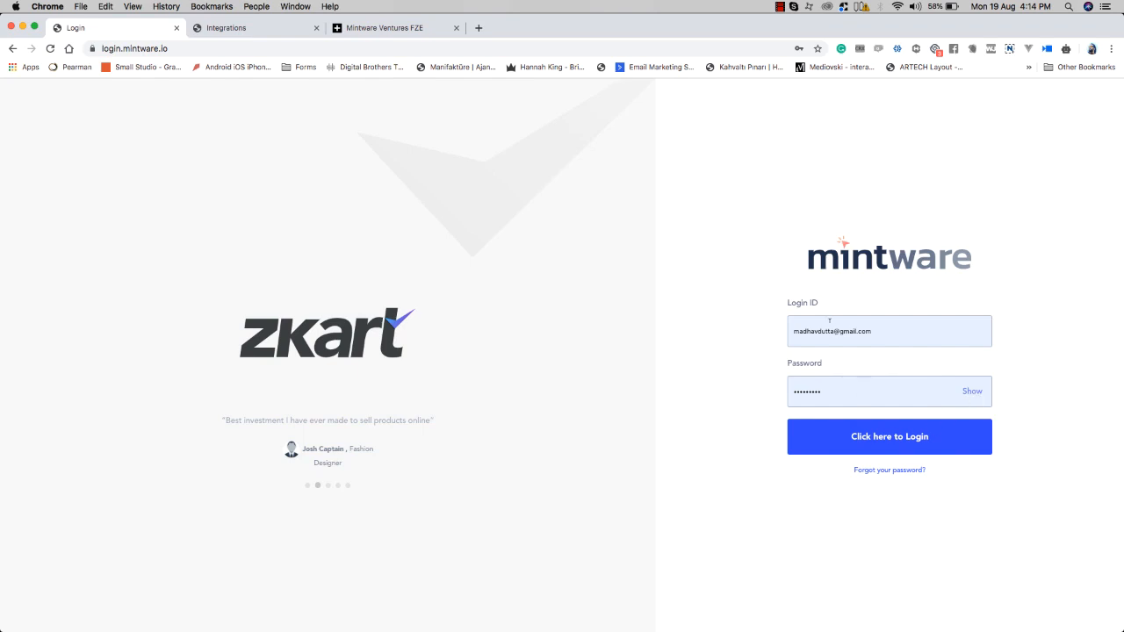
Step: Log in to Mintware with the prefilled credentials and access the xfunnels app after checking its description
left_click(848, 428)
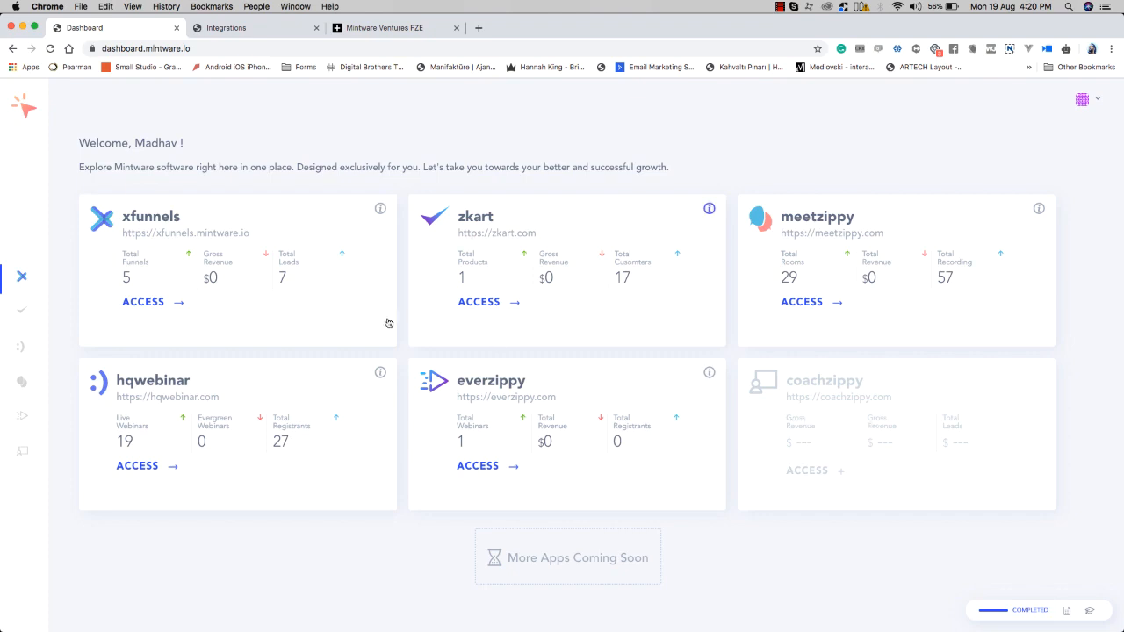
left_click(382, 210)
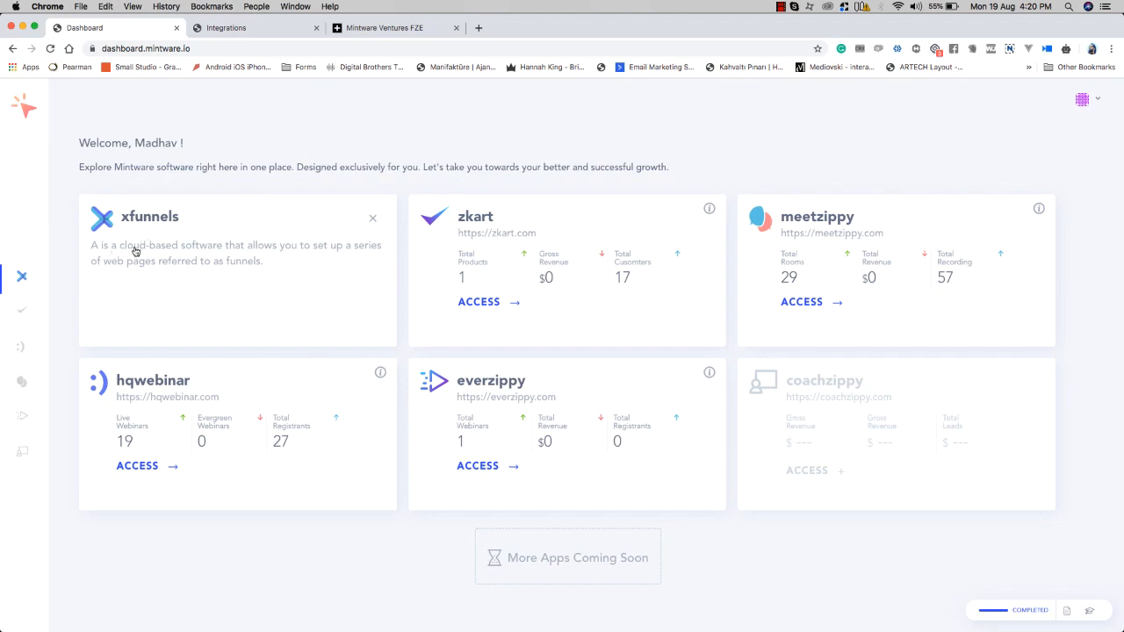
left_click(372, 222)
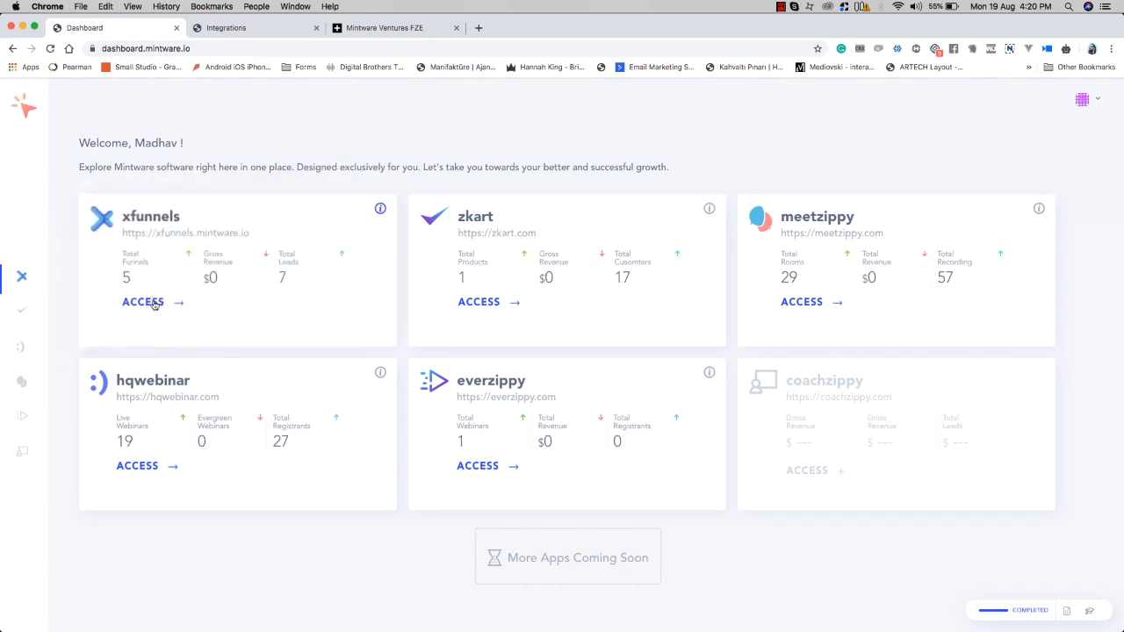
left_click(155, 303)
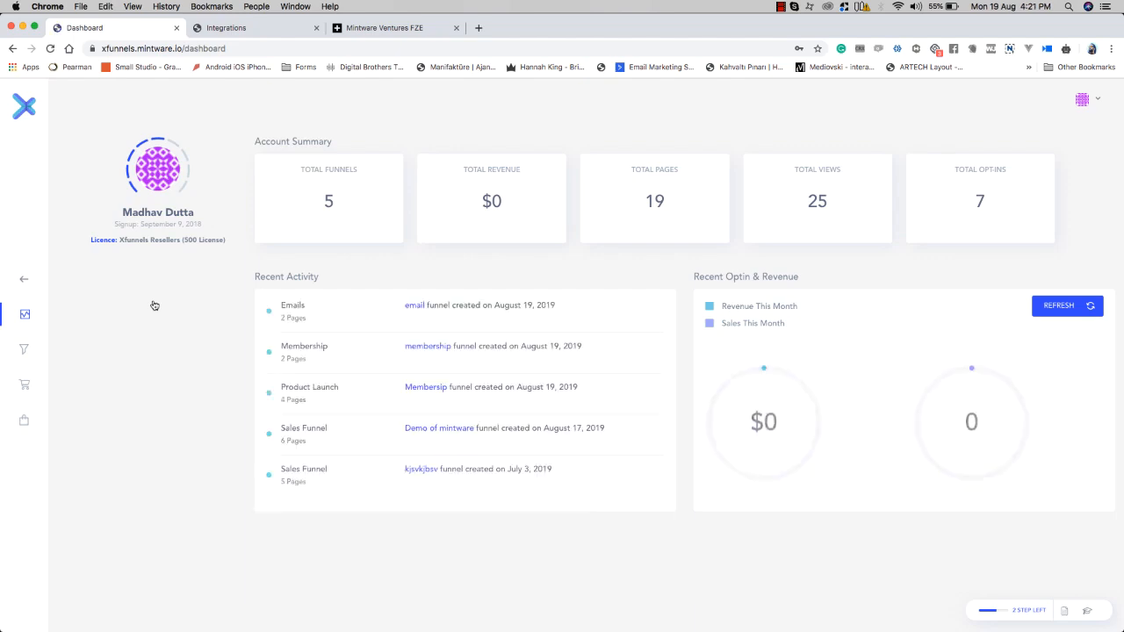
Step: Examine the account name, signup date and licence details in the xfunnels profile summary
left_click_drag(134, 212, 175, 211)
left_click(177, 209)
left_click_drag(114, 224, 216, 225)
left_click(215, 225)
left_click_drag(92, 238, 215, 237)
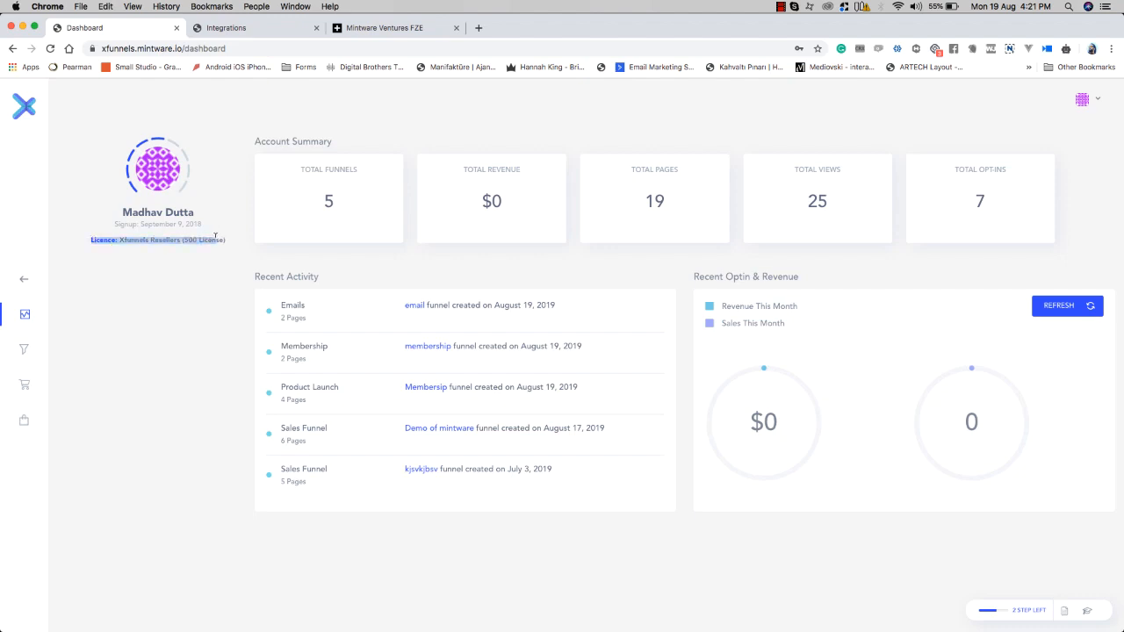
left_click(220, 238)
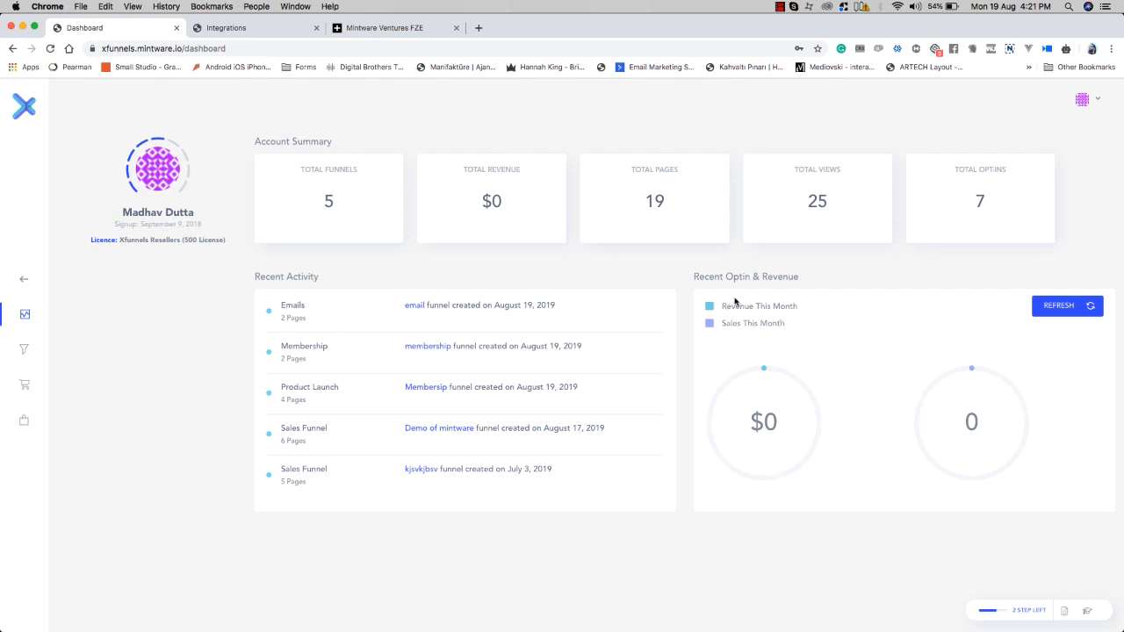
Step: Refresh the Recent Optin & Revenue data and view the available Menus options, leaving them closed again
left_click(1066, 309)
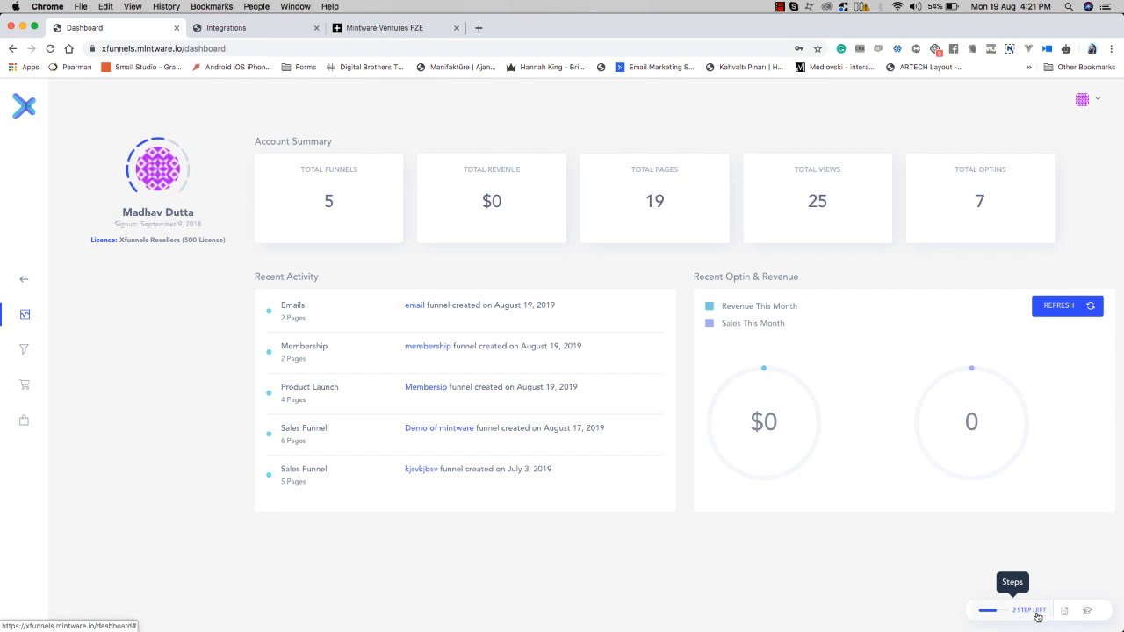
left_click(1064, 613)
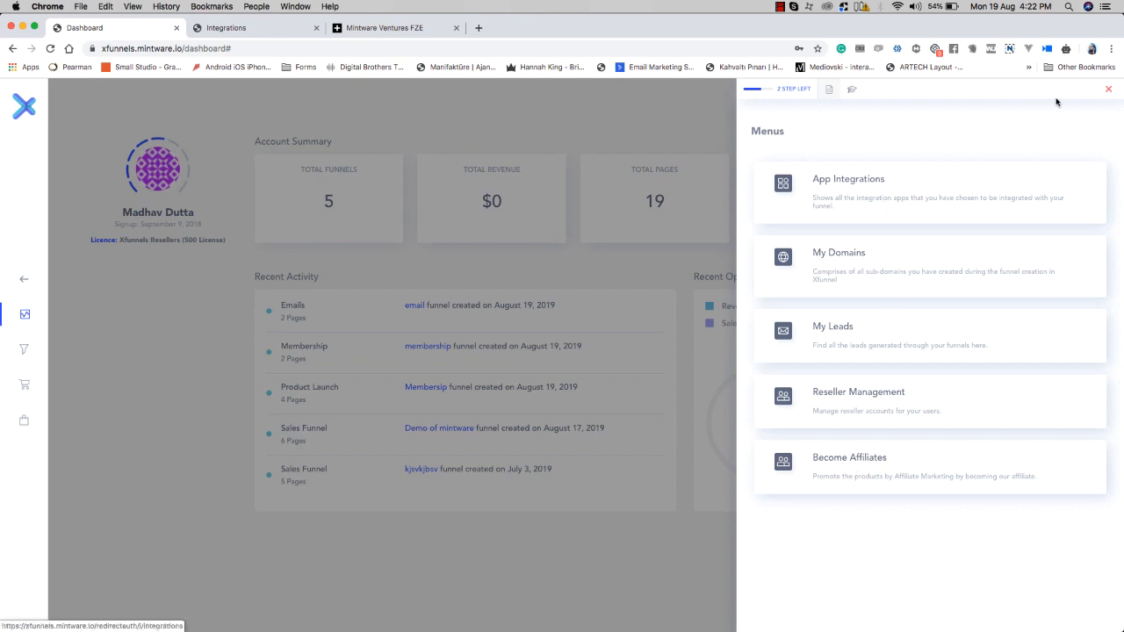
left_click(1108, 89)
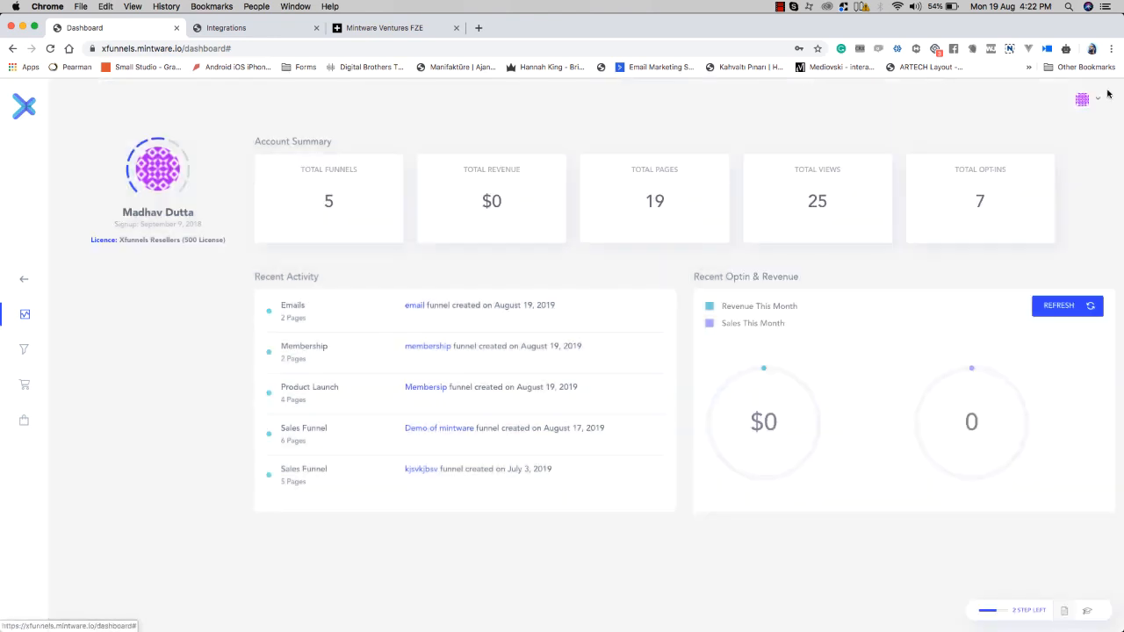
Step: Open the Mintware help center and go to the Xfunnels category of its knowledge base
left_click(1088, 612)
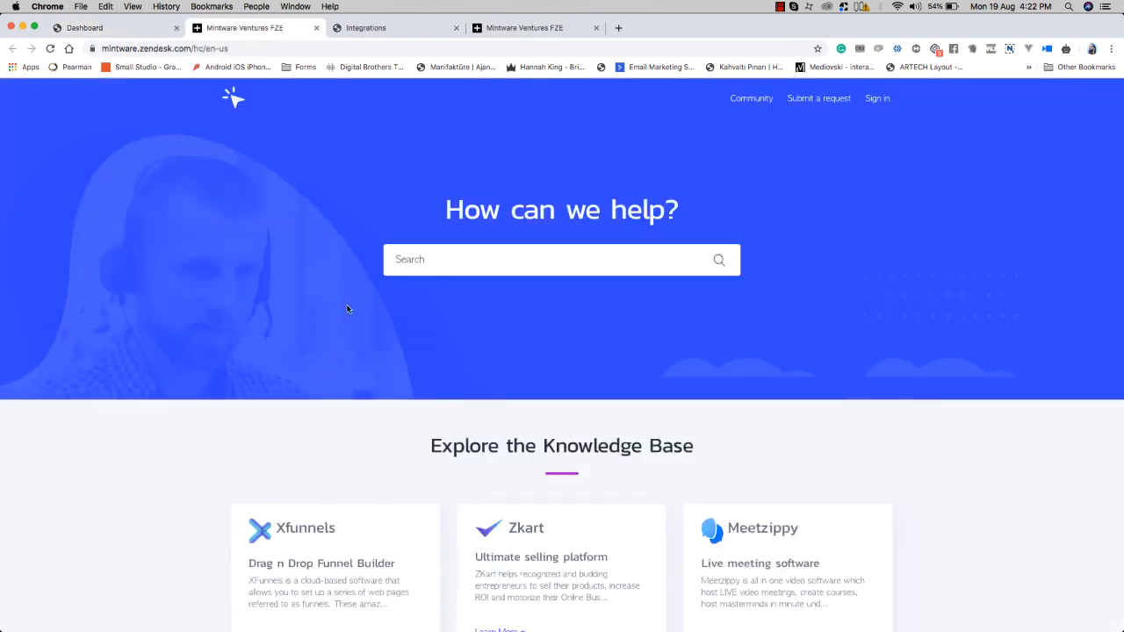
scroll(349, 309, "down", 3)
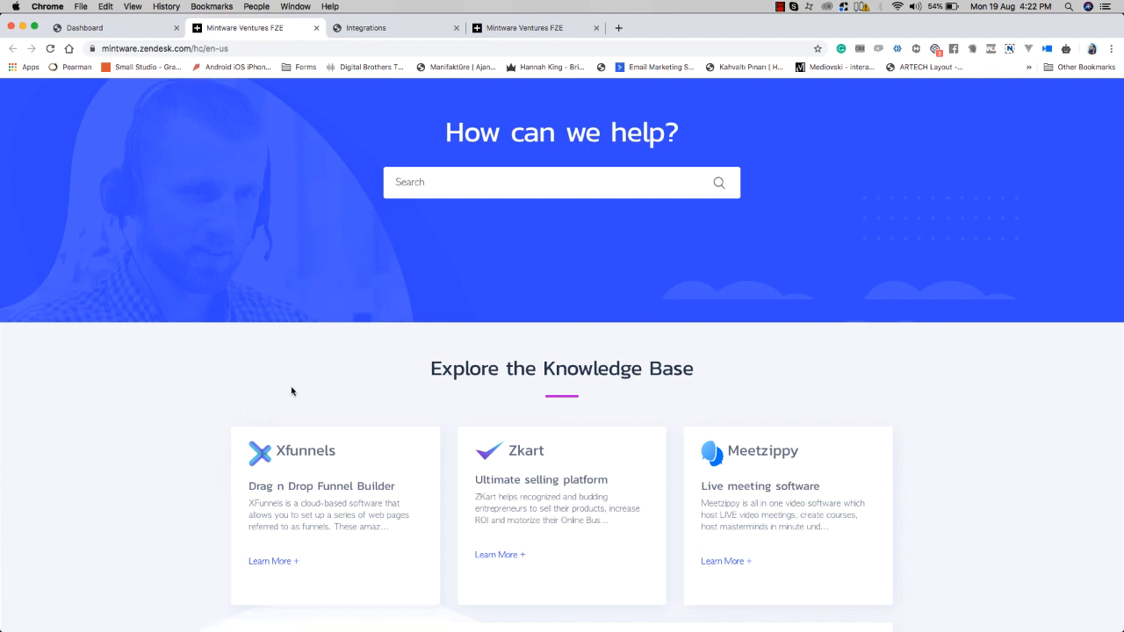
scroll(264, 451, "down", 3)
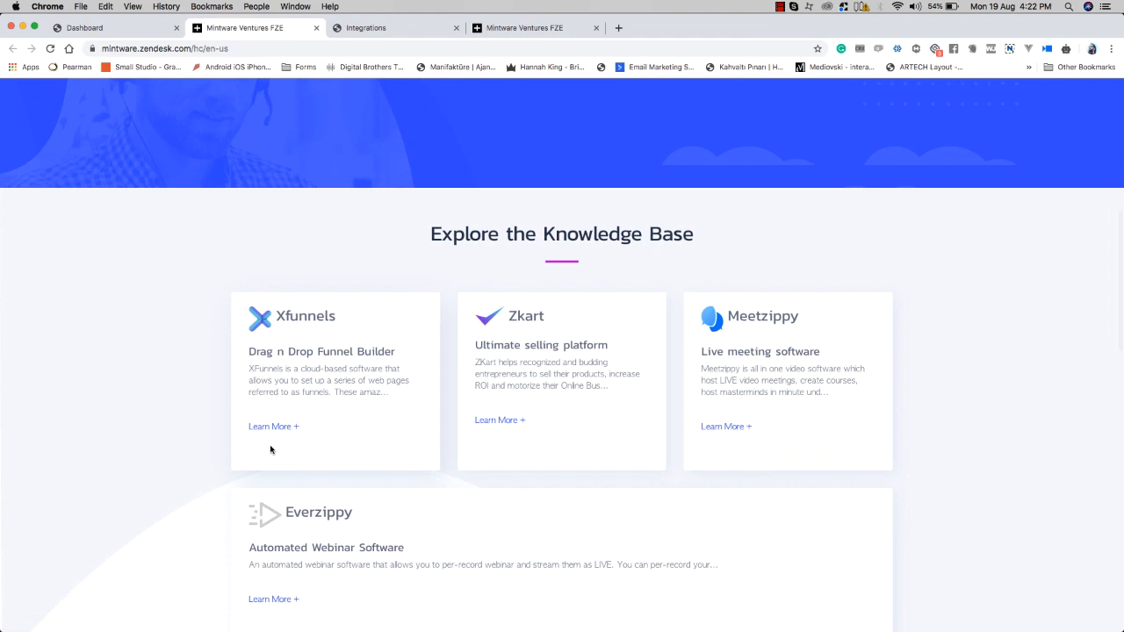
scroll(270, 338, "up", 2)
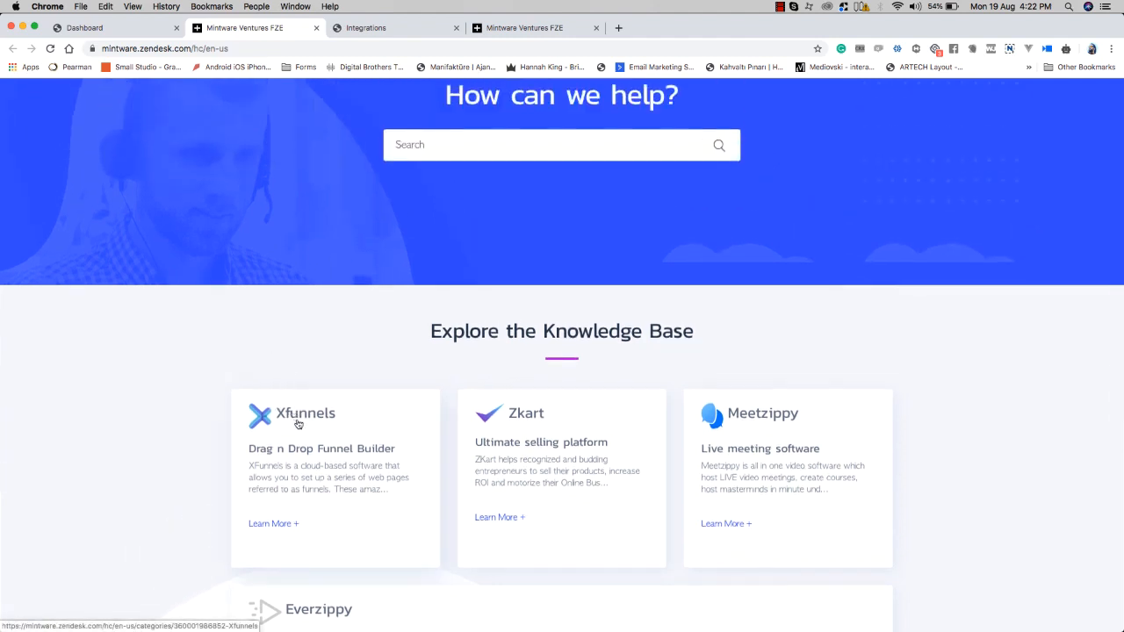
left_click(281, 524)
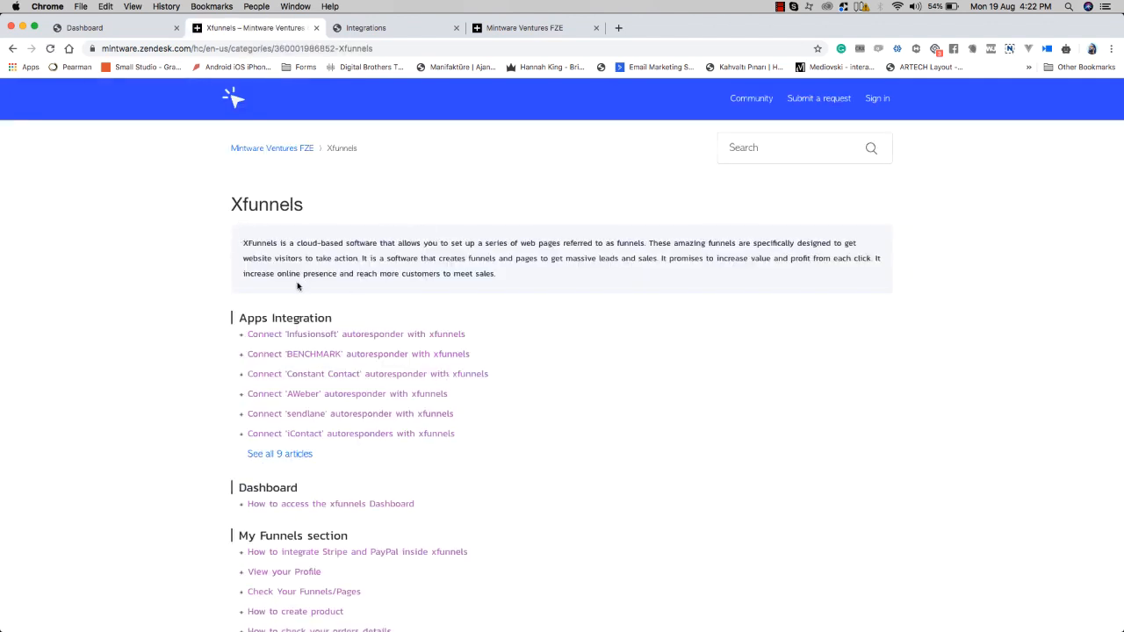
Step: Browse the Xfunnels help topics and show all articles in the Apps Integration section
scroll(298, 286, "down", 5)
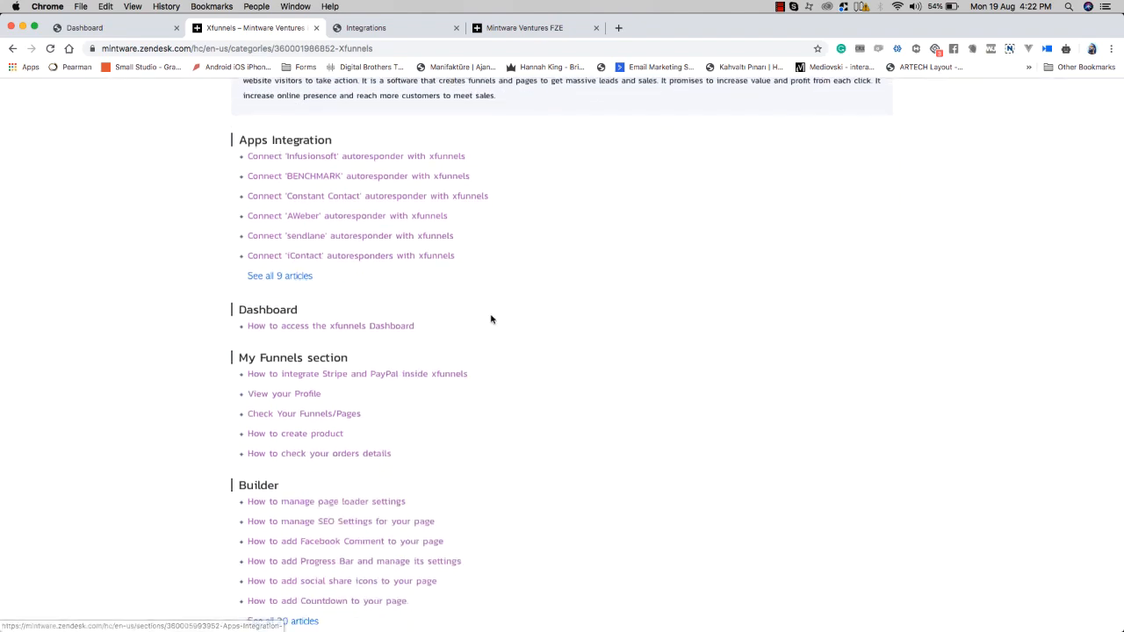
scroll(490, 319, "down", 5)
scroll(491, 319, "up", 5)
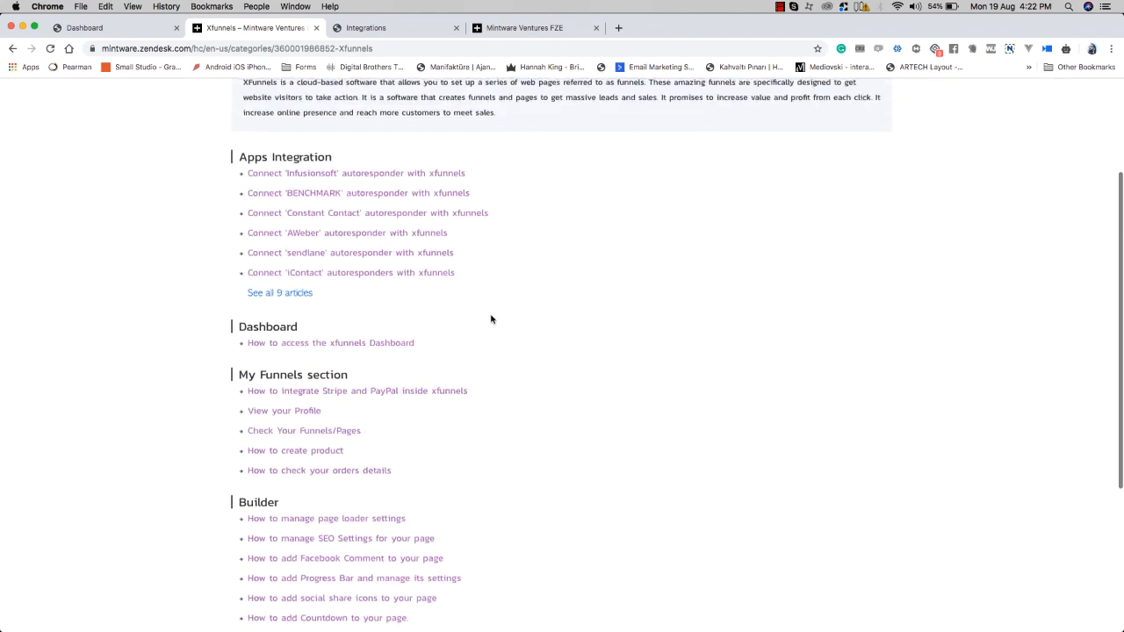
scroll(490, 319, "up", 1)
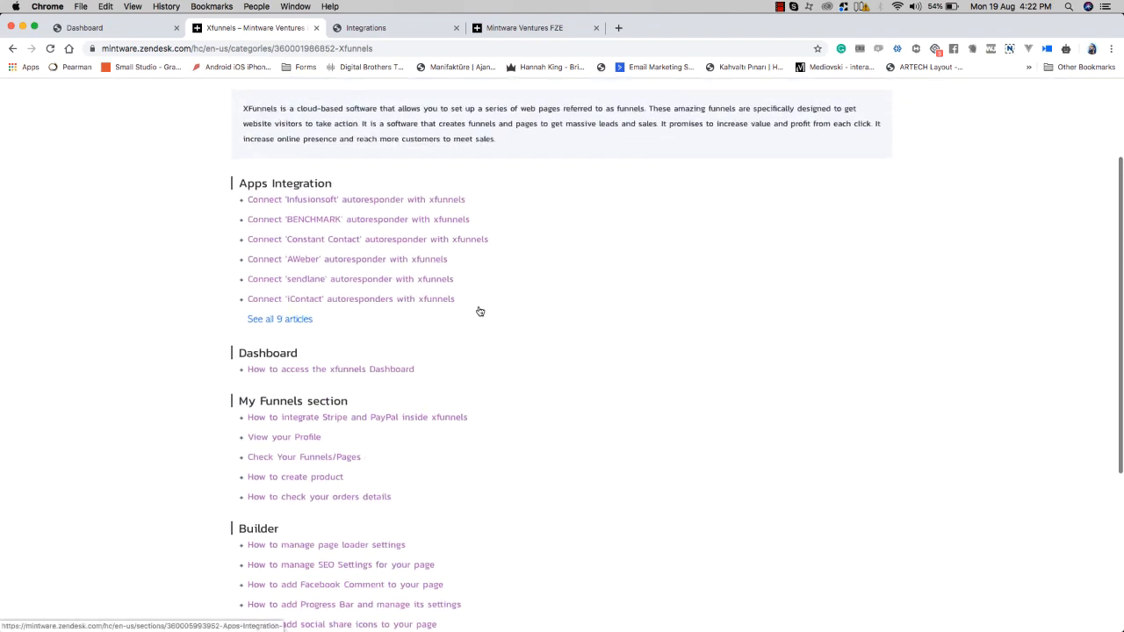
left_click(281, 320)
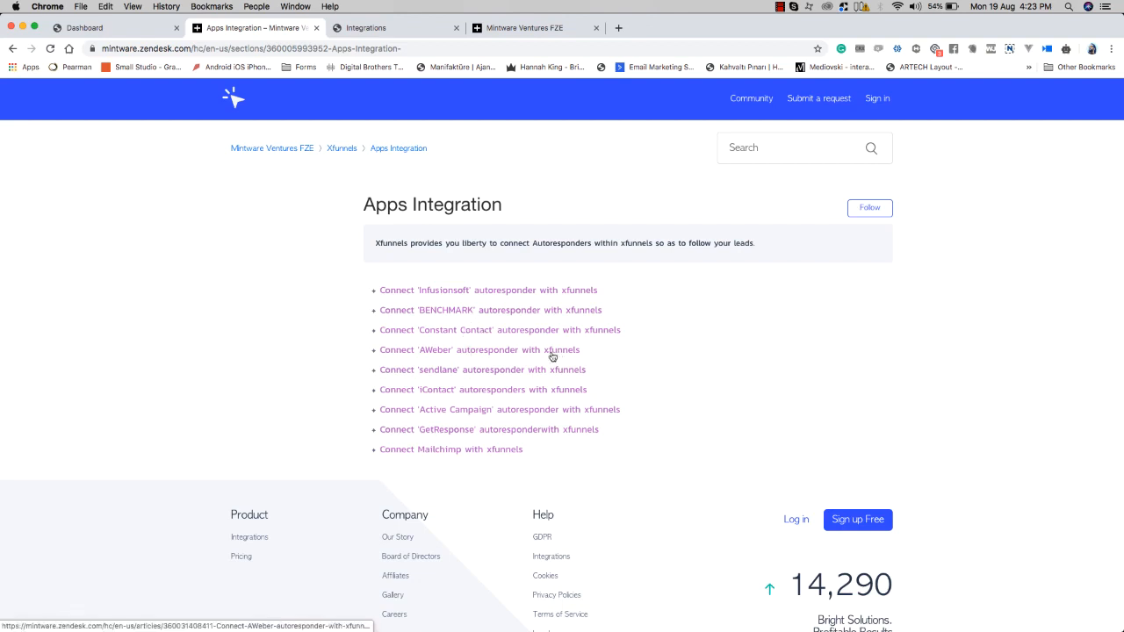
Step: Open the article on connecting the AWeber autoresponder with xfunnels and read its instructions to the end
left_click(489, 355)
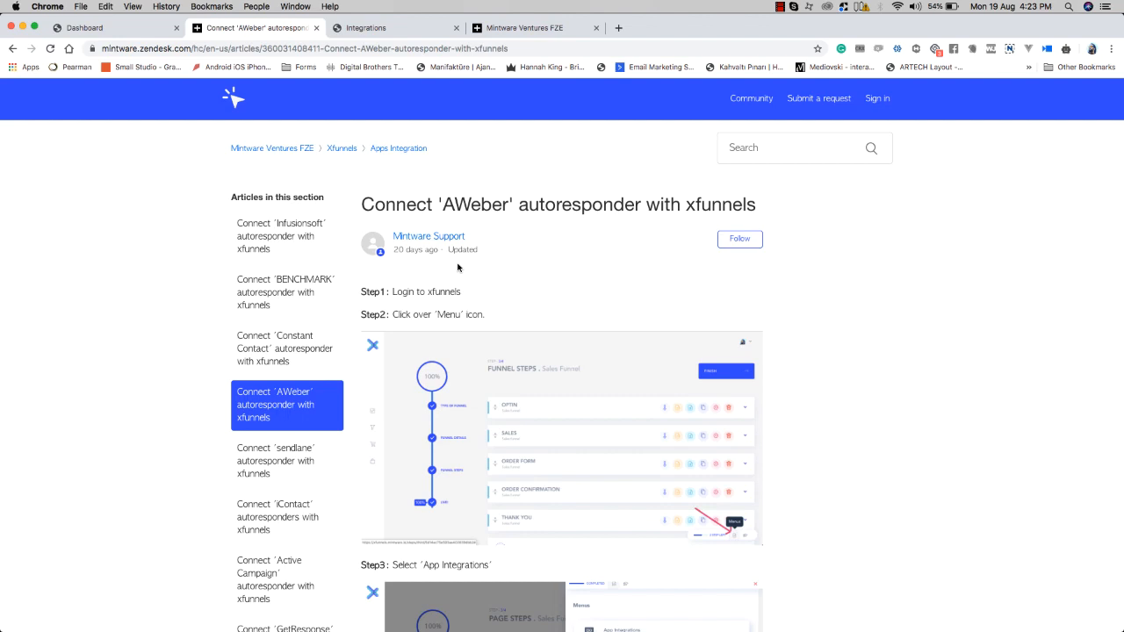
scroll(457, 267, "down", 3)
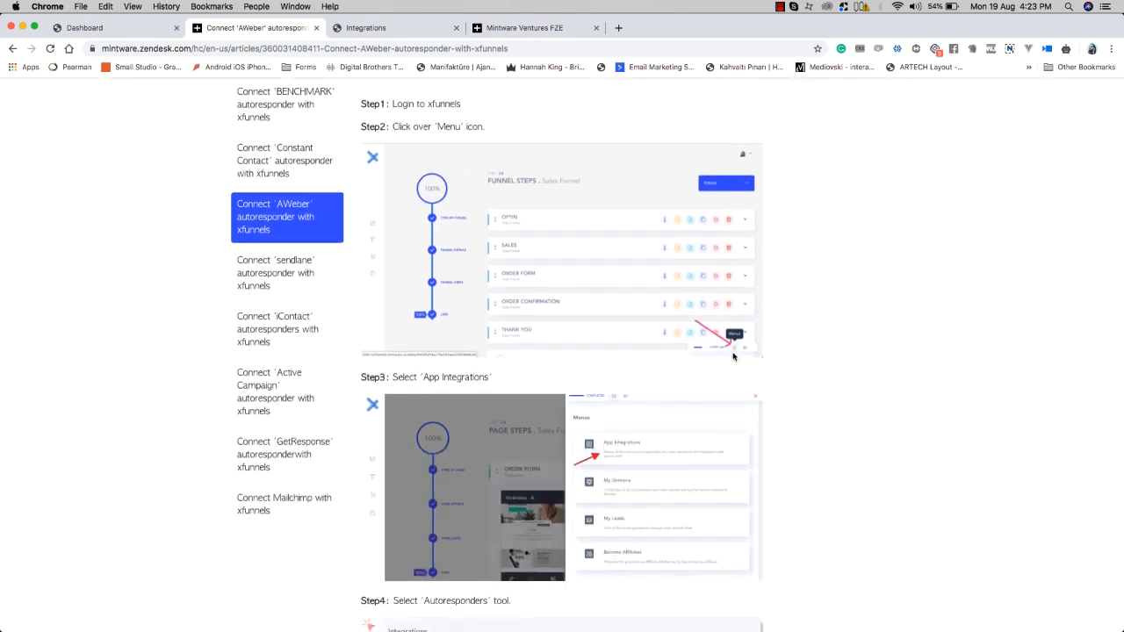
scroll(585, 396, "down", 2)
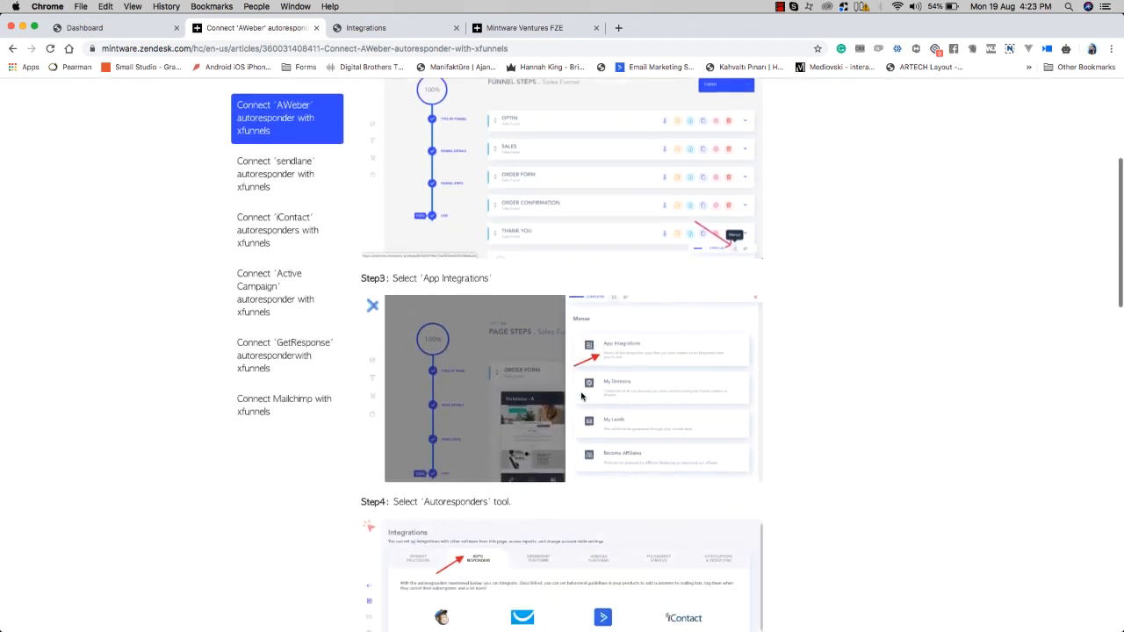
scroll(605, 357, "down", 5)
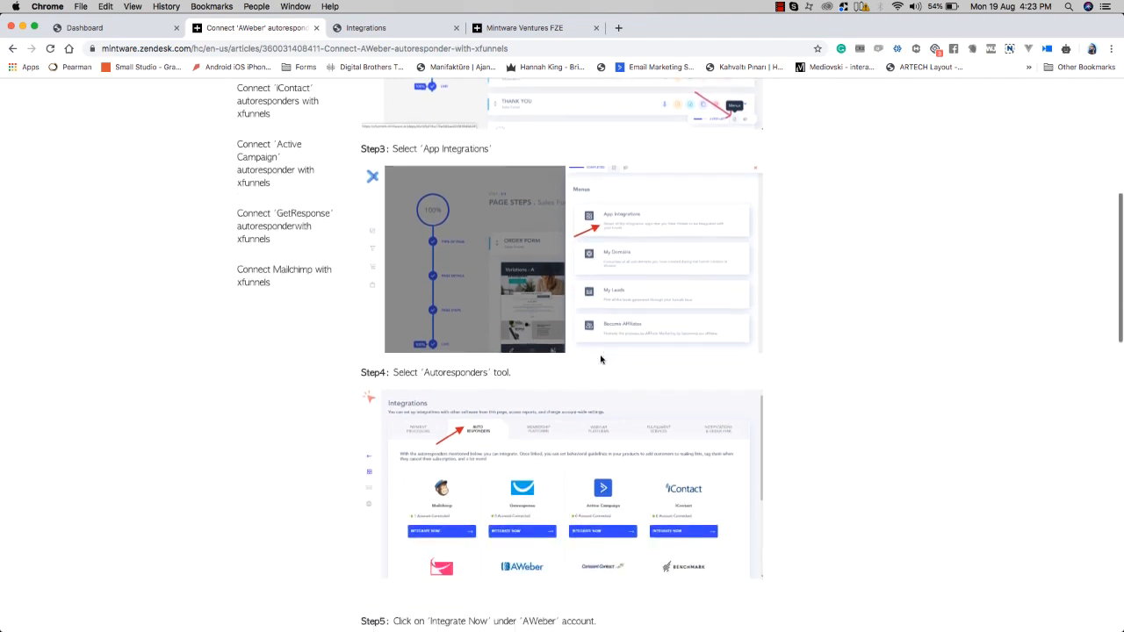
scroll(468, 346, "down", 5)
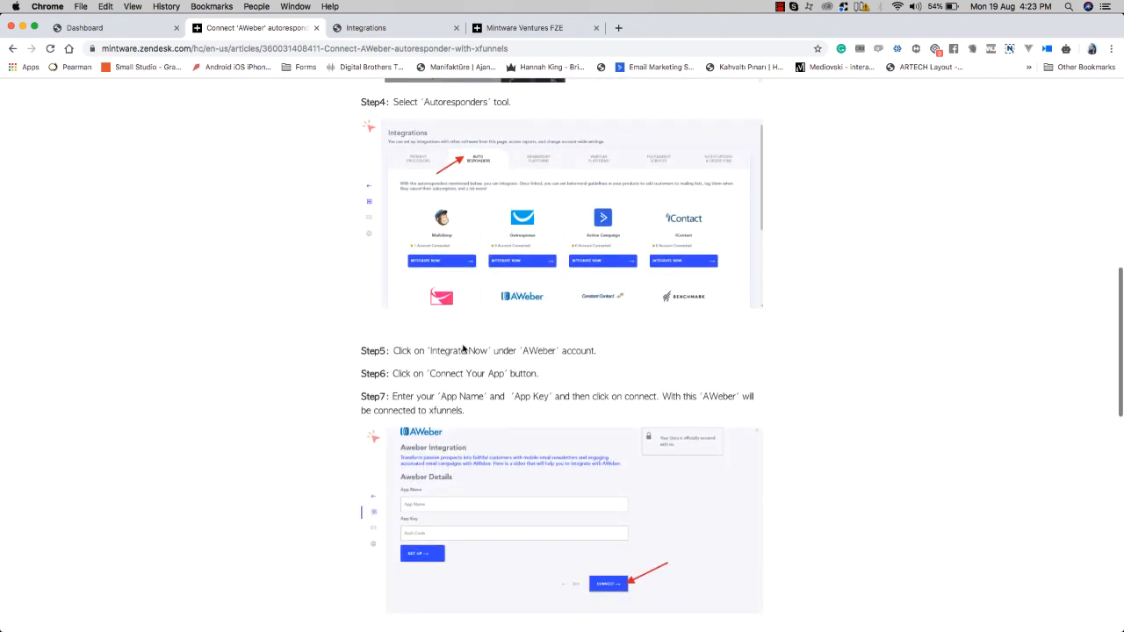
scroll(527, 281, "down", 2)
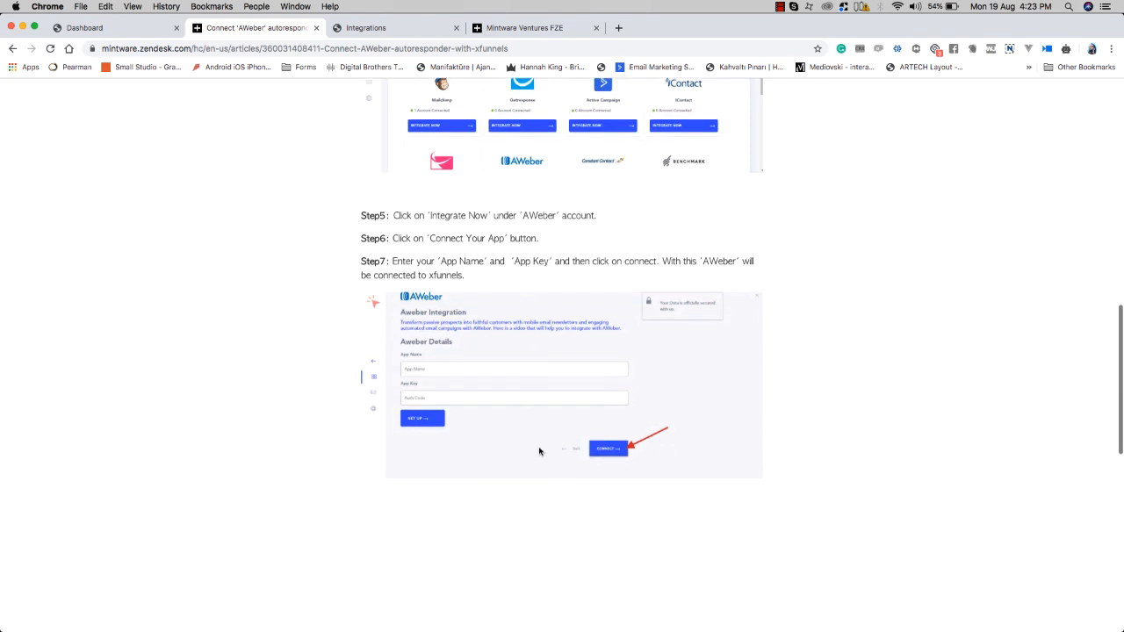
scroll(608, 456, "down", 2)
scroll(608, 456, "down", 2)
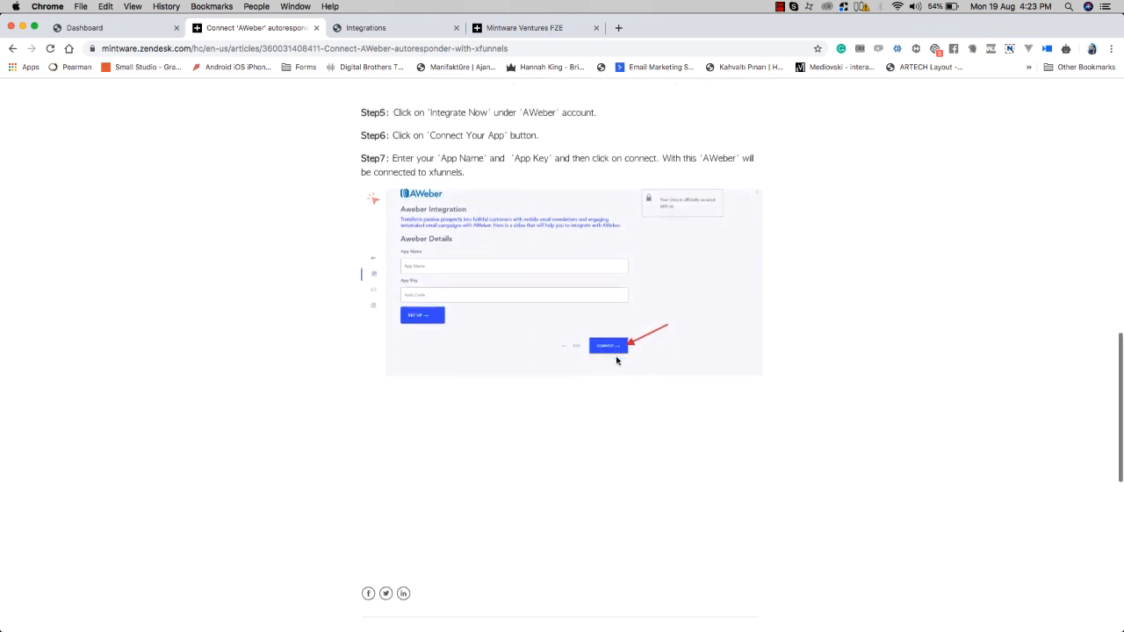
scroll(608, 350, "up", 2)
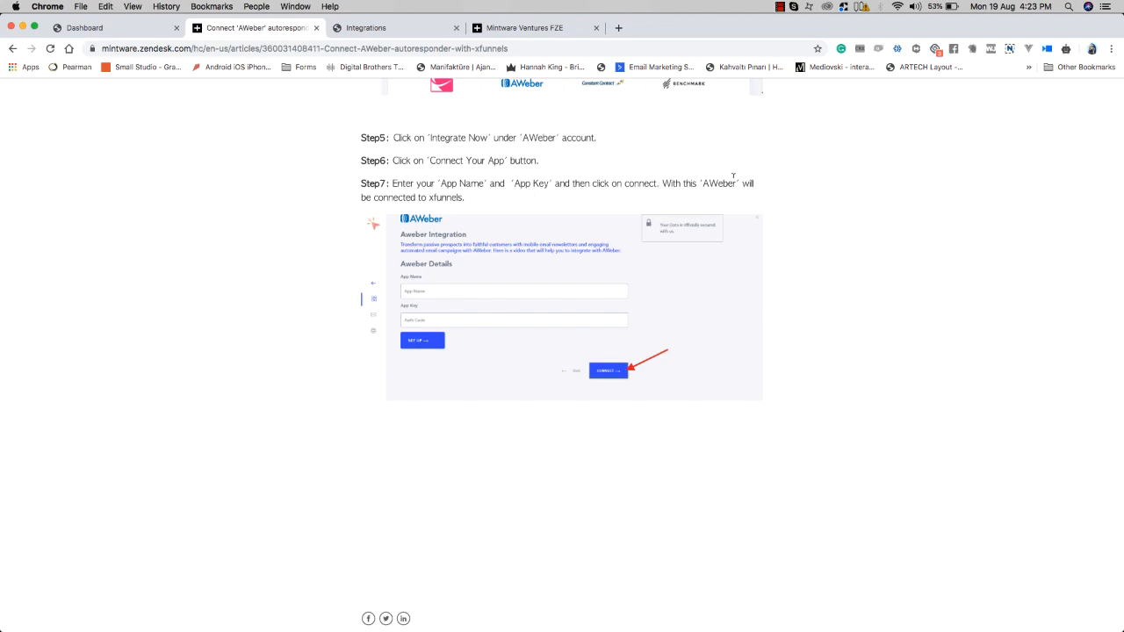
scroll(566, 285, "down", 3)
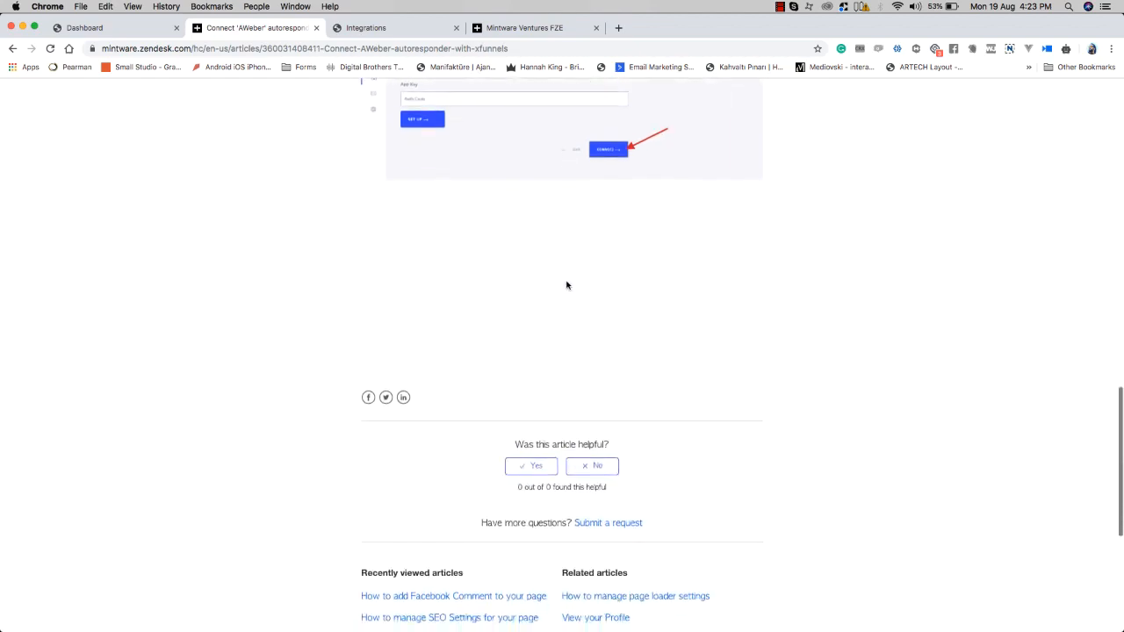
scroll(566, 284, "up", 20)
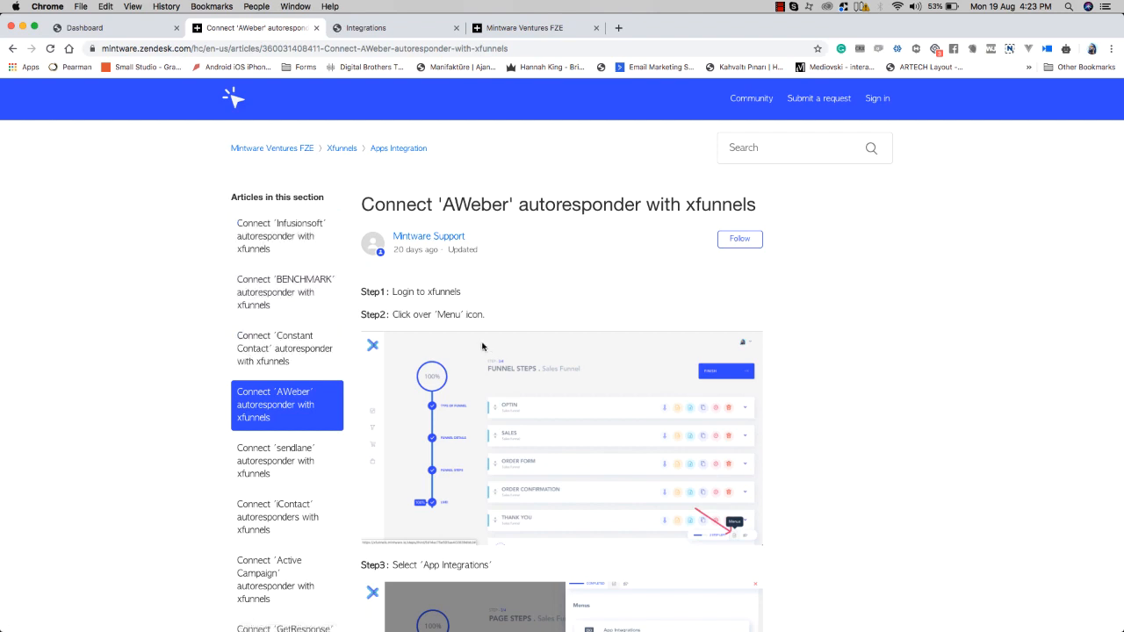
Step: Return to the Xfunnels help category and open the Builder article "How to manage page loader settings"
left_click(341, 150)
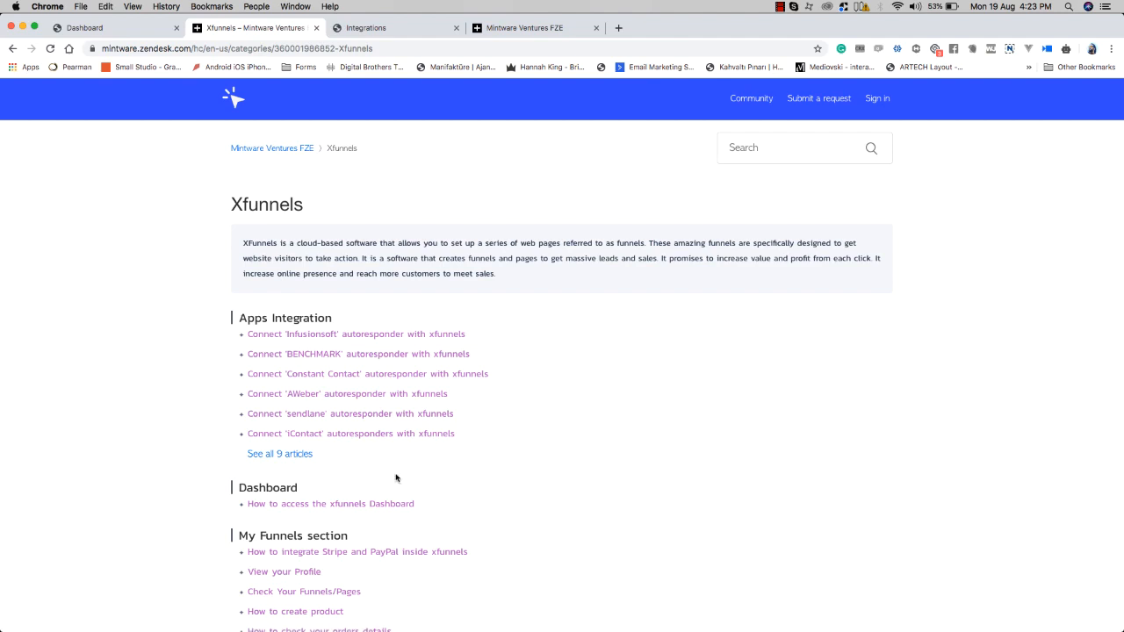
scroll(390, 470, "down", 2)
scroll(364, 416, "down", 2)
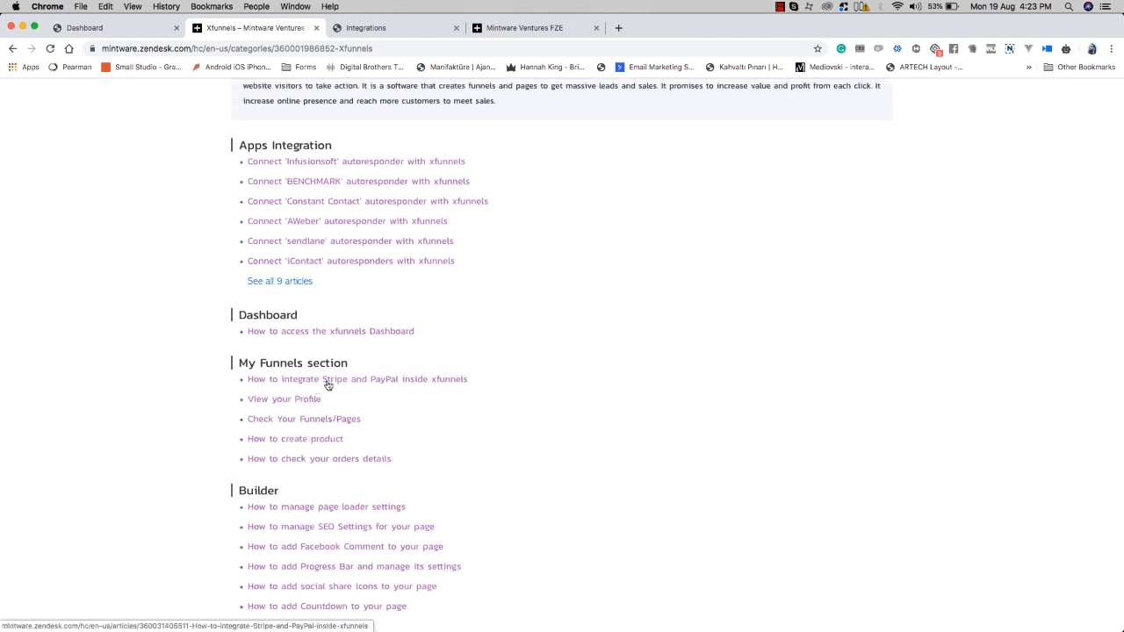
scroll(356, 380, "down", 2)
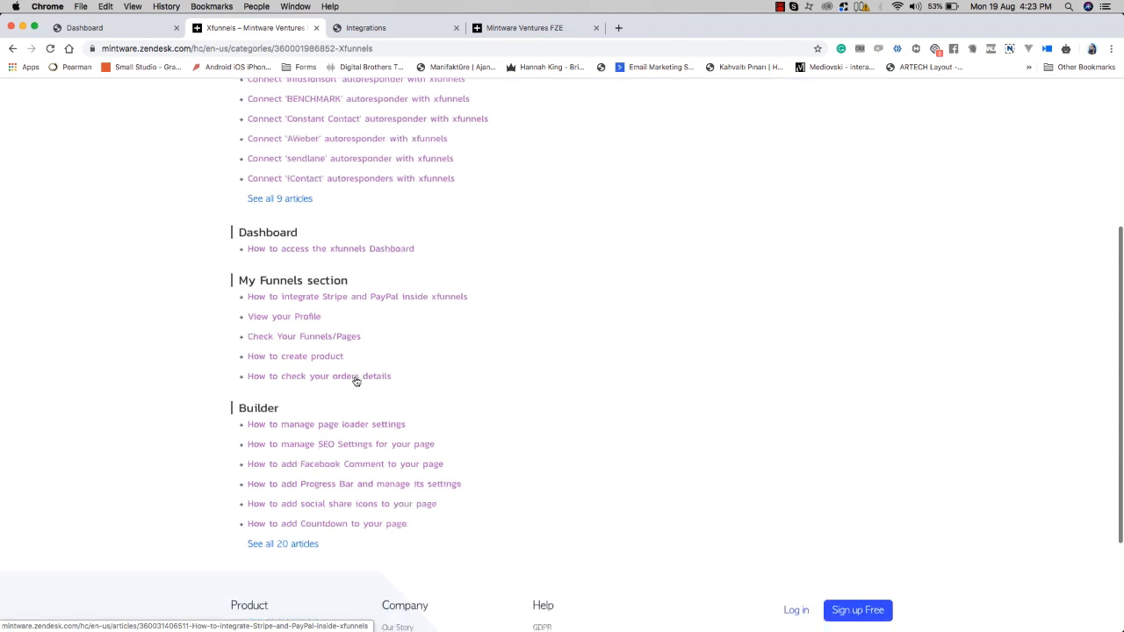
left_click(334, 427)
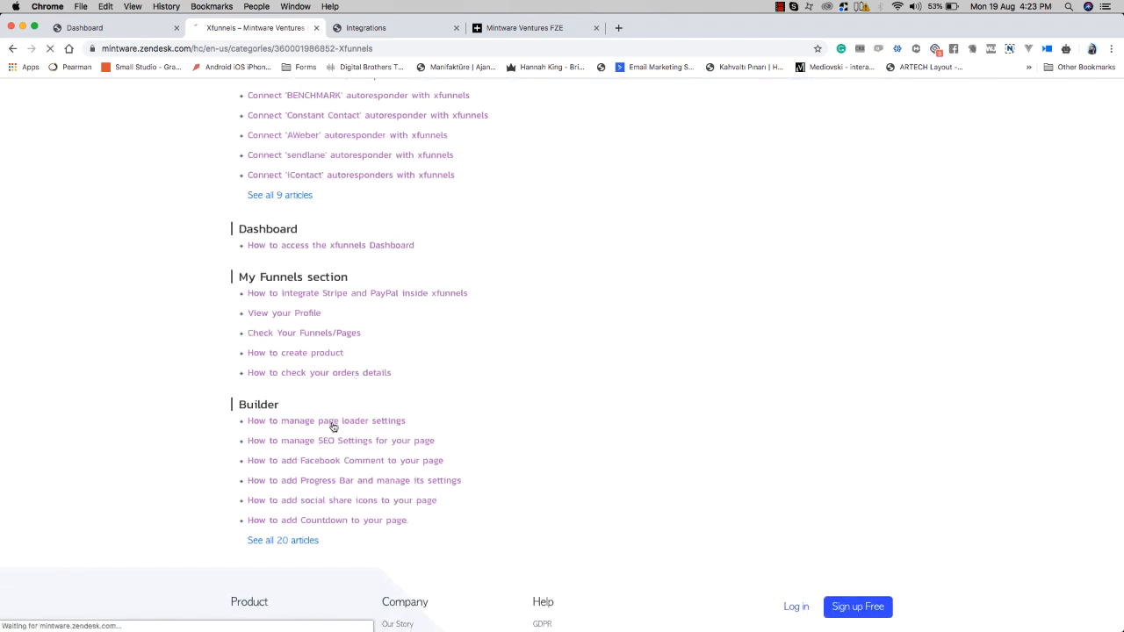
Step: Review the page loader settings instructions and open the article's linked tutorial video
scroll(522, 422, "down", 8)
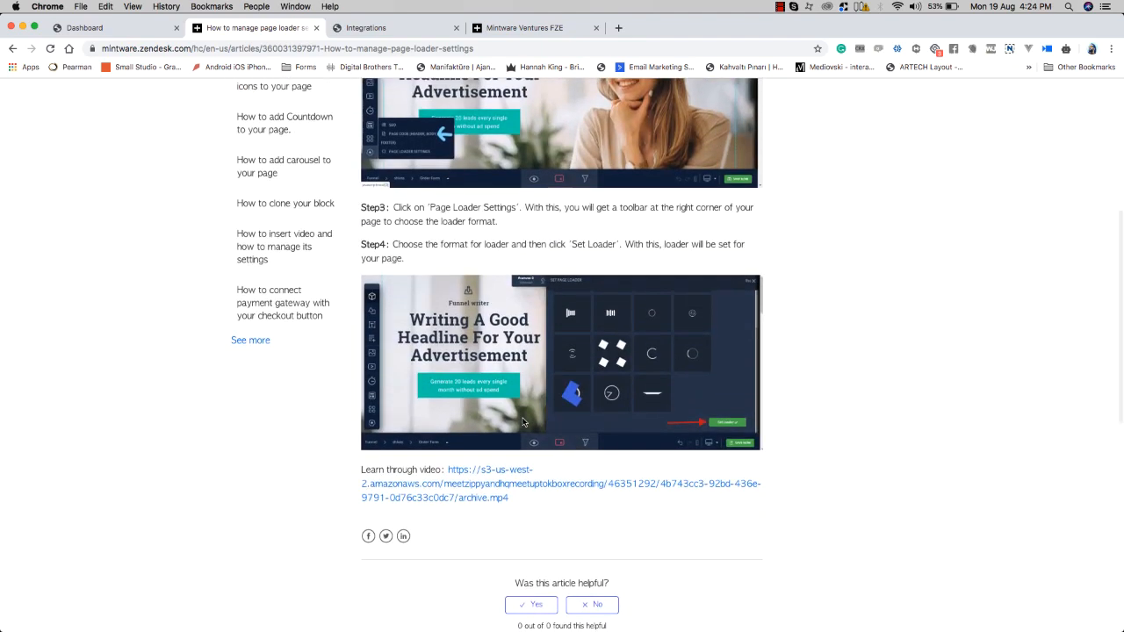
scroll(523, 423, "down", 1)
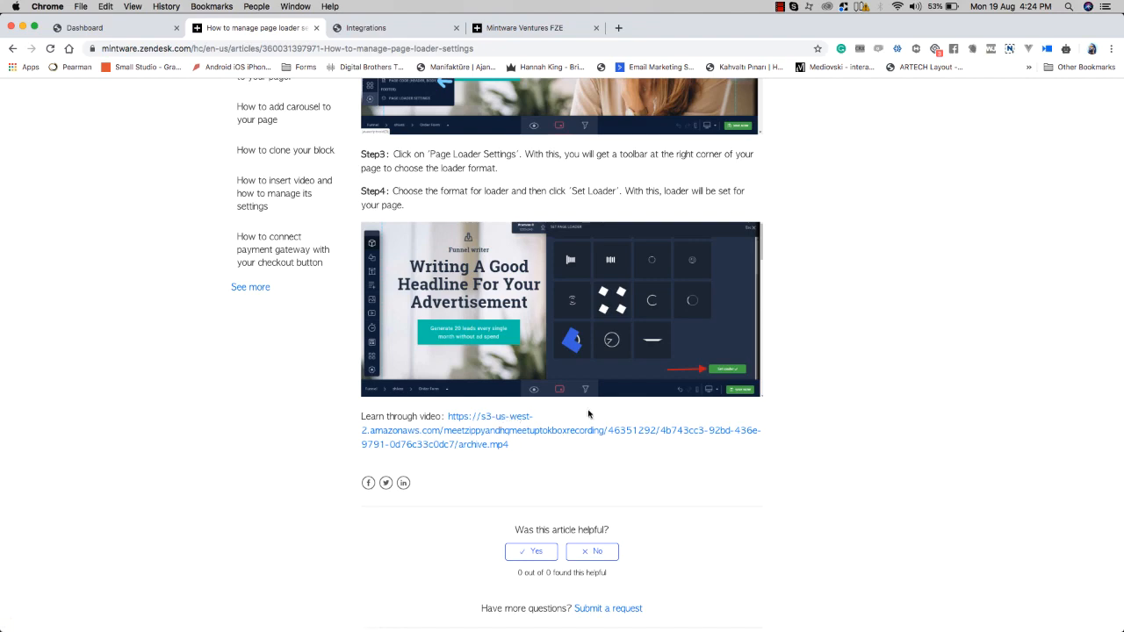
scroll(589, 414, "up", 3)
scroll(570, 420, "down", 3)
left_click(491, 415)
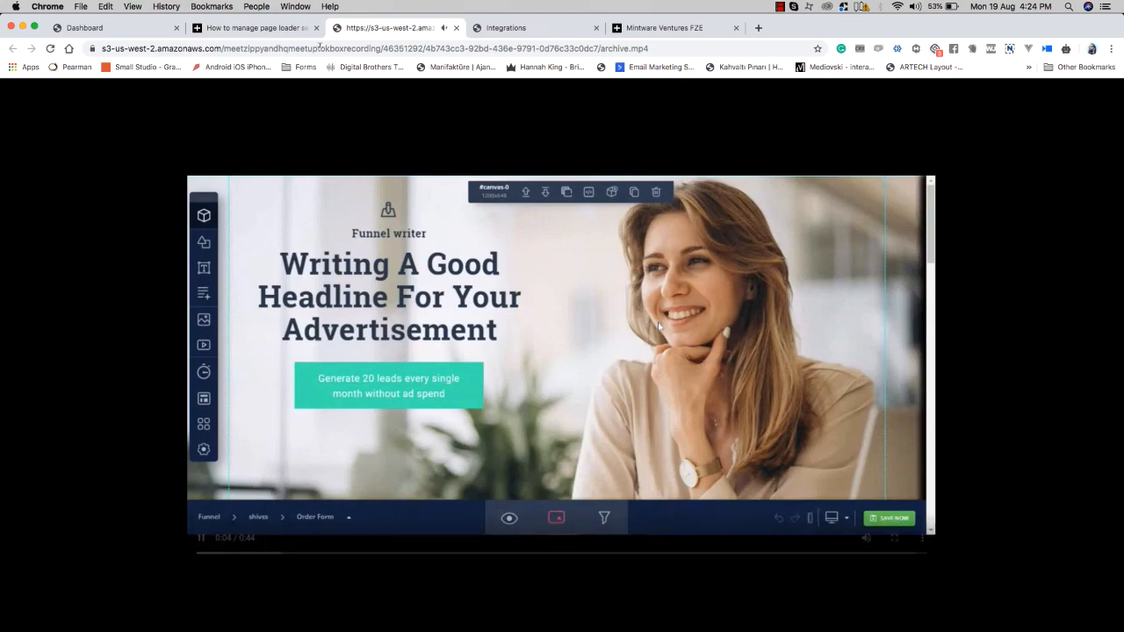
Step: Watch the page loader settings tutorial video, then close it and return to the help article
left_click(295, 30)
scroll(496, 245, "up", 5)
scroll(495, 243, "down", 5)
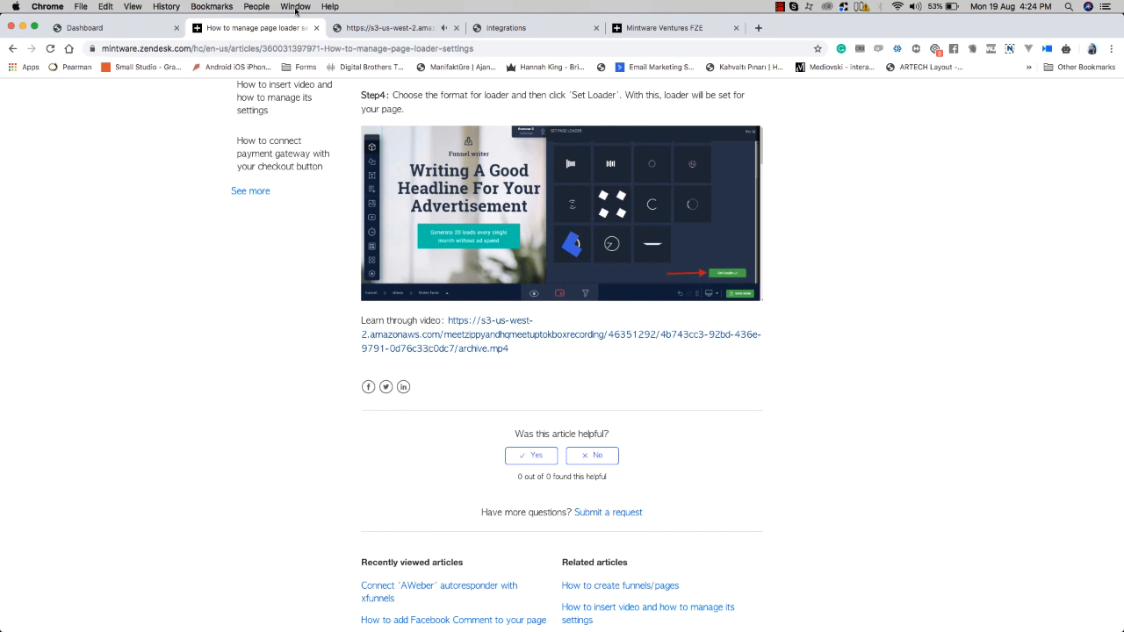
left_click(385, 28)
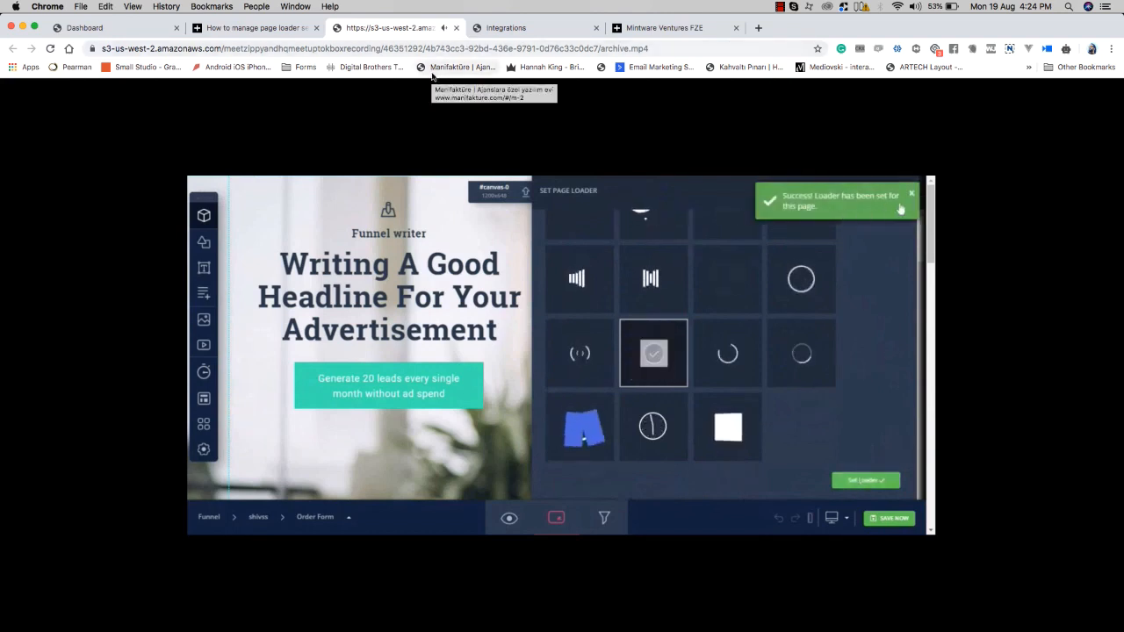
left_click(456, 29)
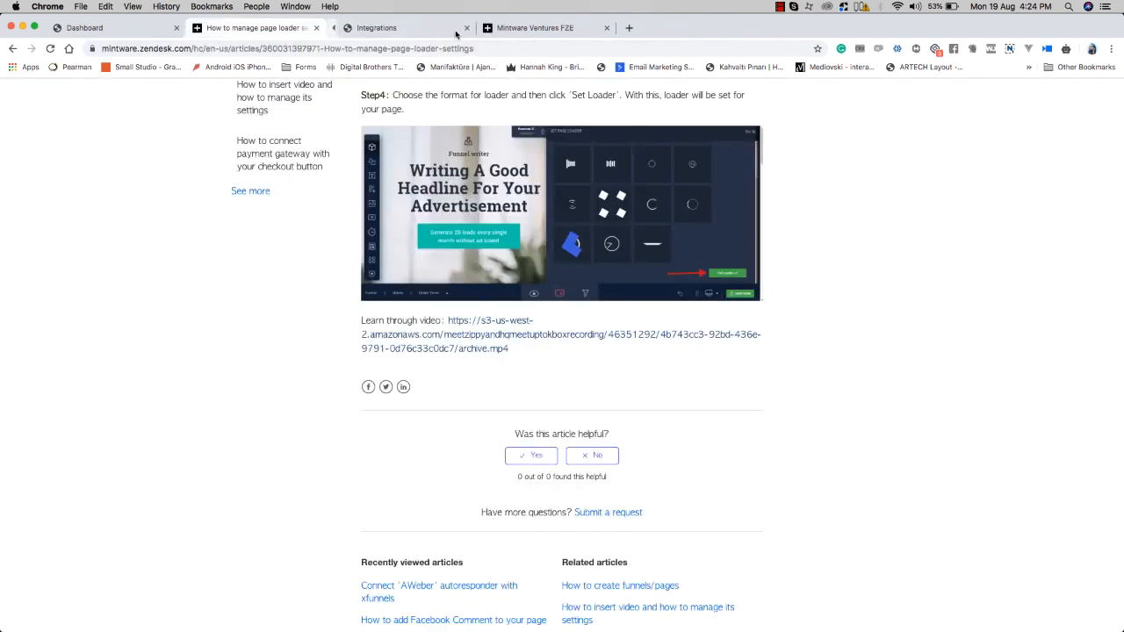
Step: Examine the page loader settings article in full, including its steps, section article list, related articles and footer links
scroll(737, 224, "up", 5)
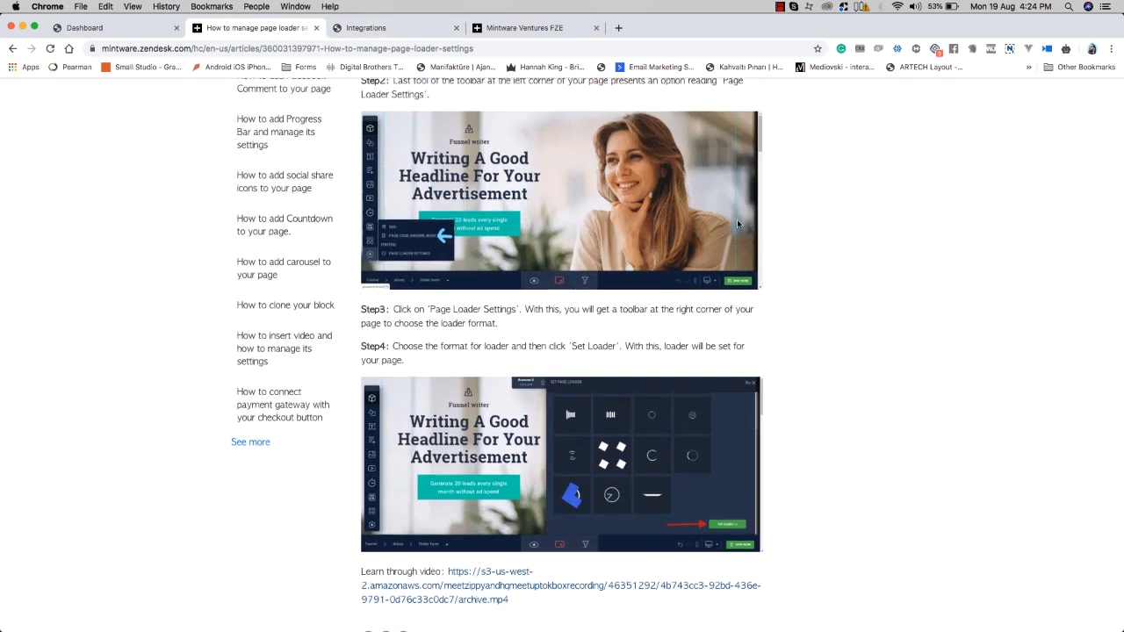
scroll(737, 219, "up", 5)
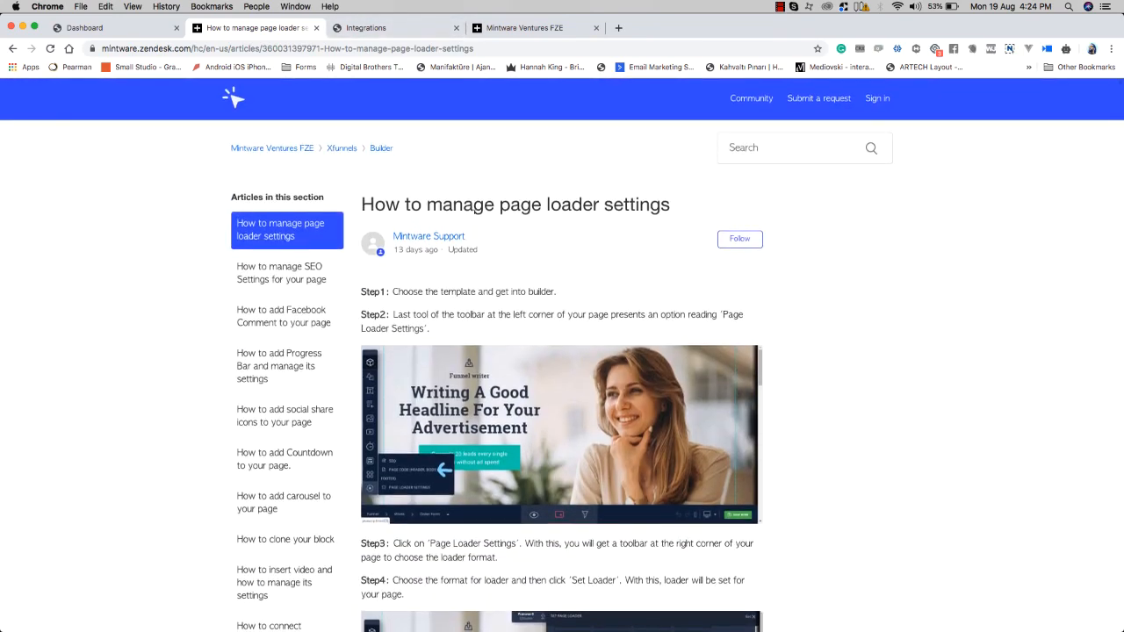
scroll(557, 246, "down", 10)
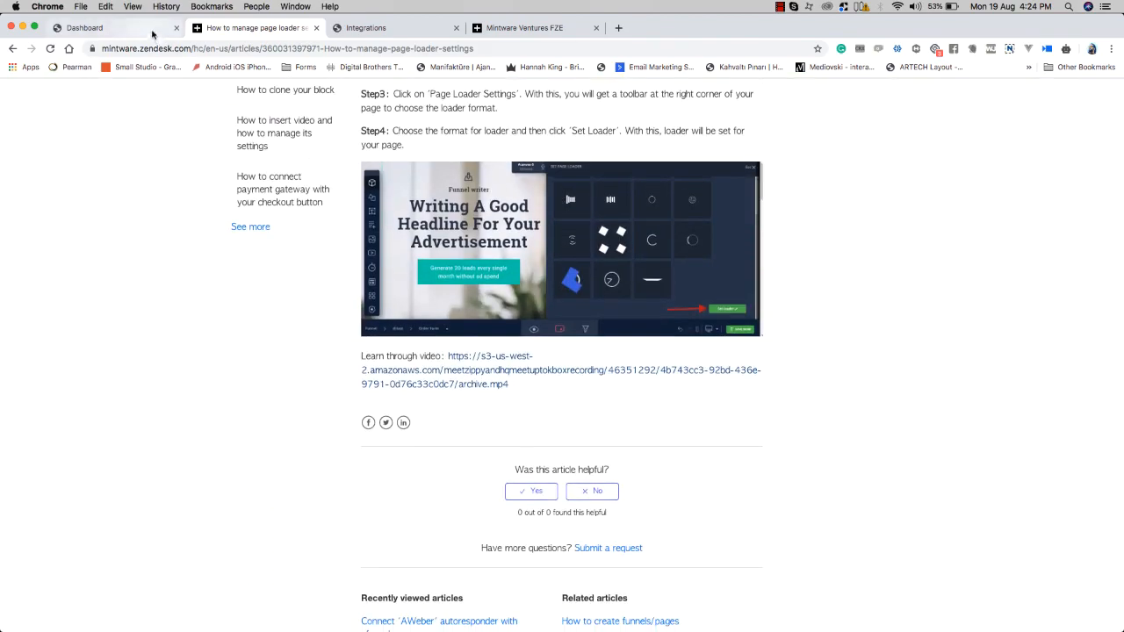
scroll(434, 161, "down", 2)
scroll(434, 161, "up", 7)
scroll(434, 161, "down", 9)
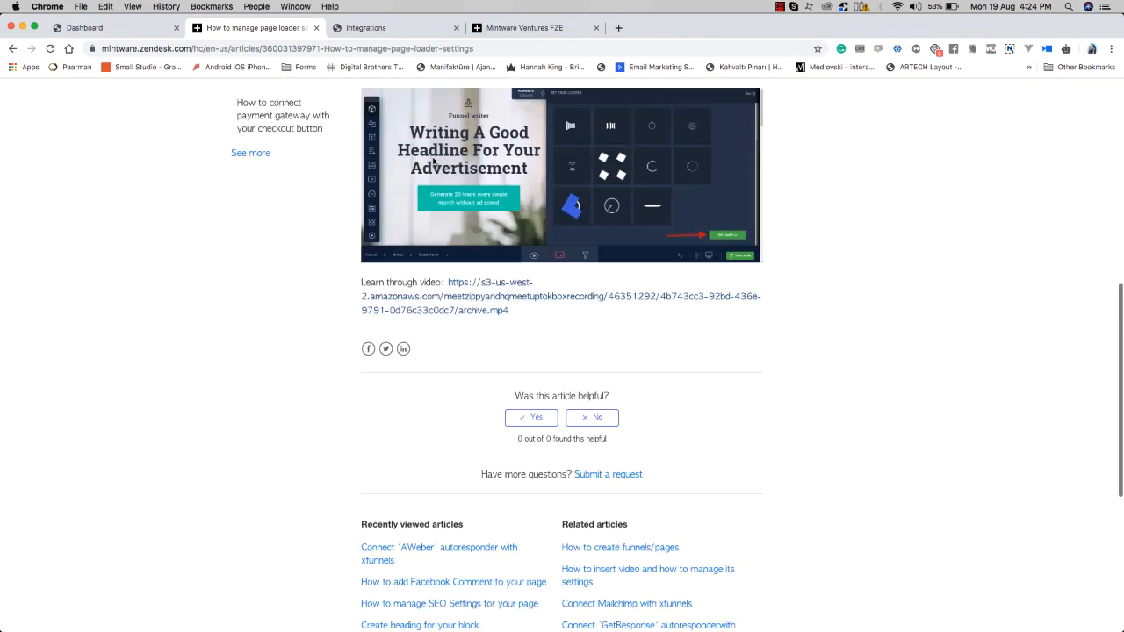
scroll(433, 160, "up", 10)
scroll(433, 161, "down", 6)
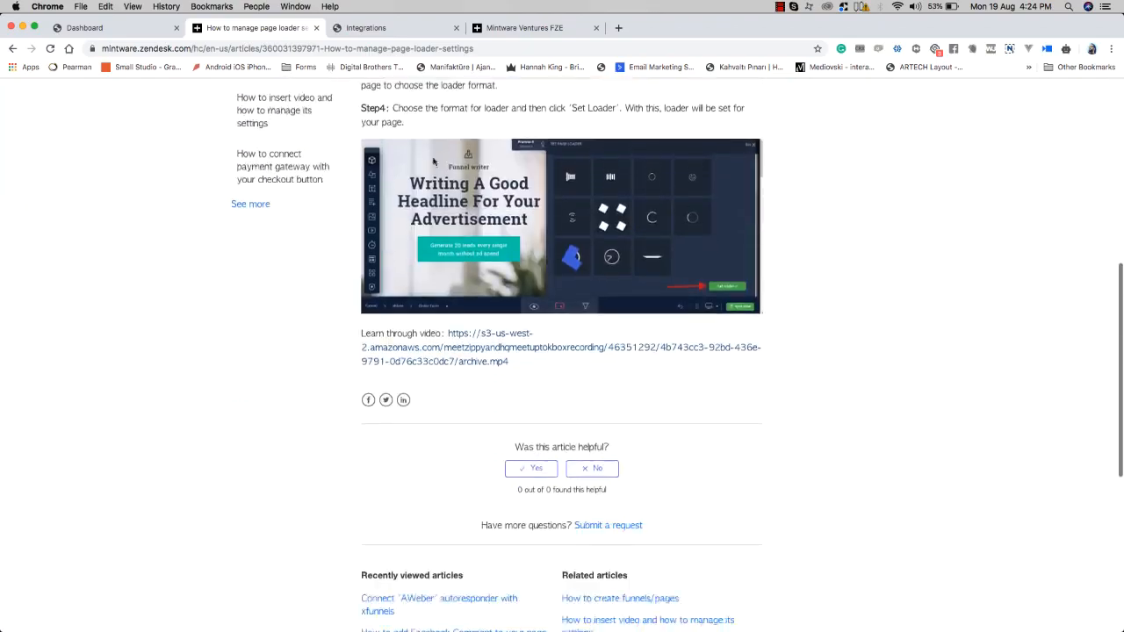
scroll(433, 161, "up", 11)
scroll(433, 161, "down", 18)
scroll(433, 160, "down", 2)
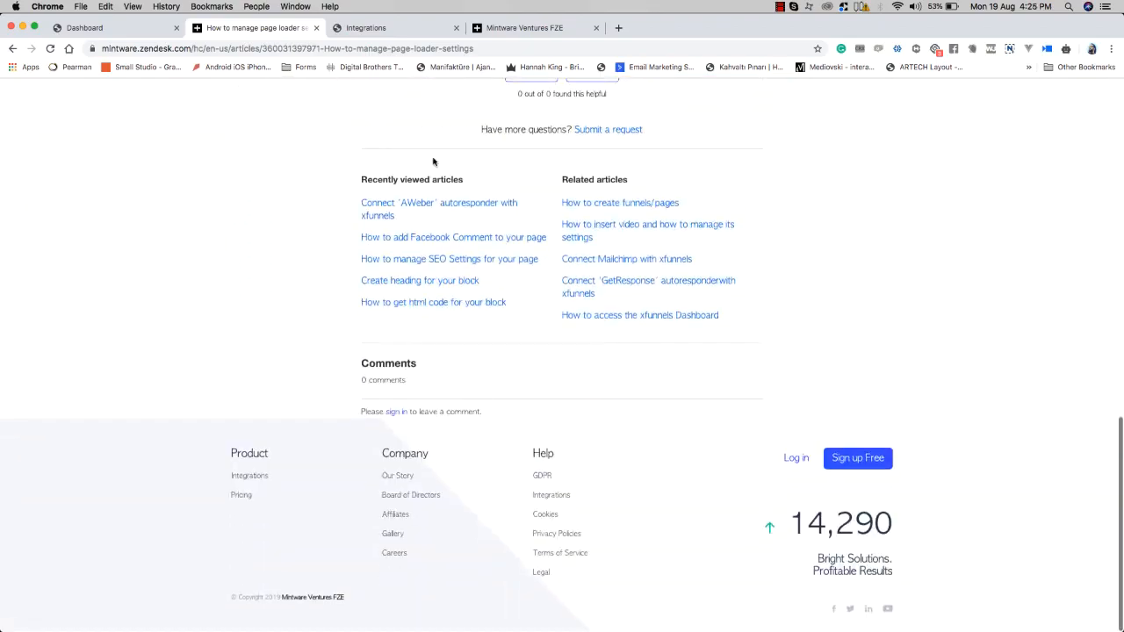
scroll(433, 161, "up", 20)
scroll(433, 99, "down", 20)
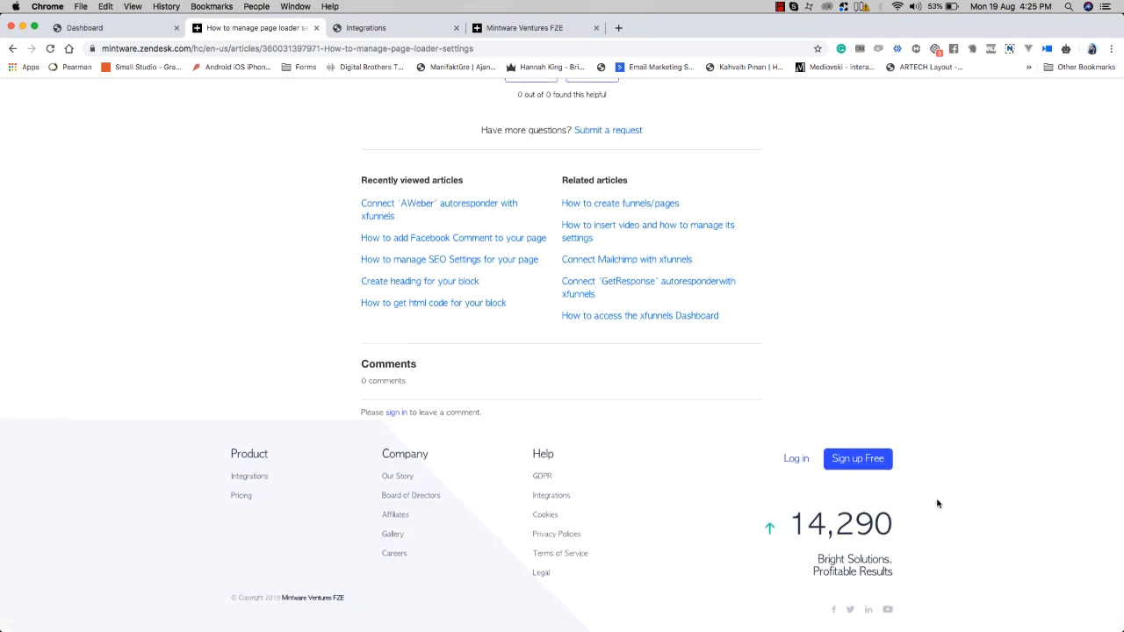
scroll(630, 436, "up", 20)
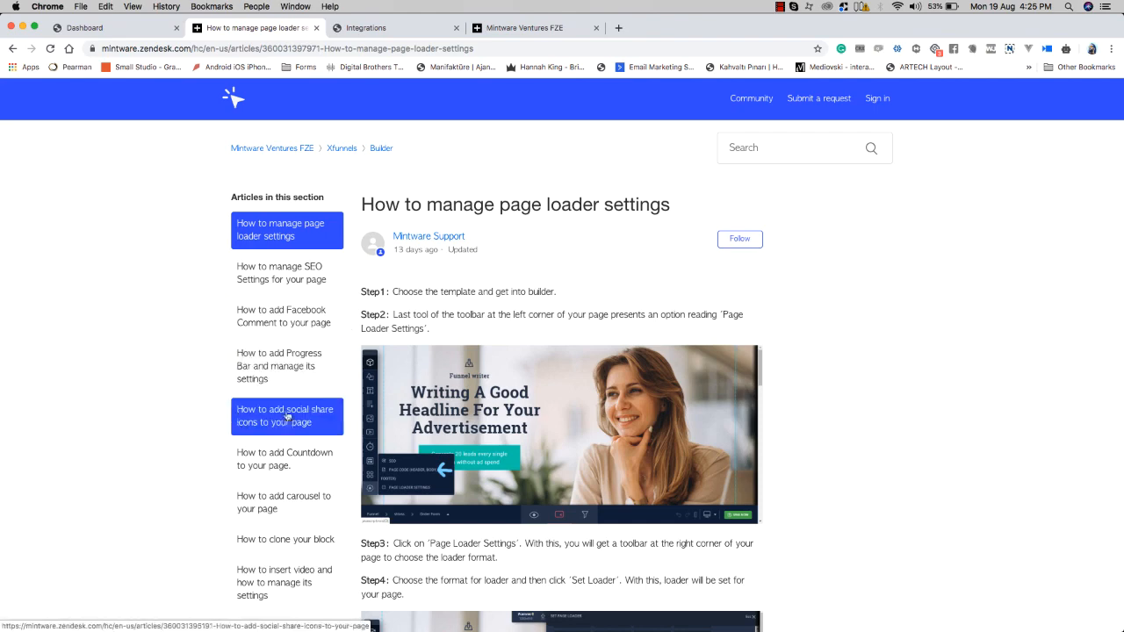
scroll(286, 421, "down", 5)
scroll(287, 421, "up", 5)
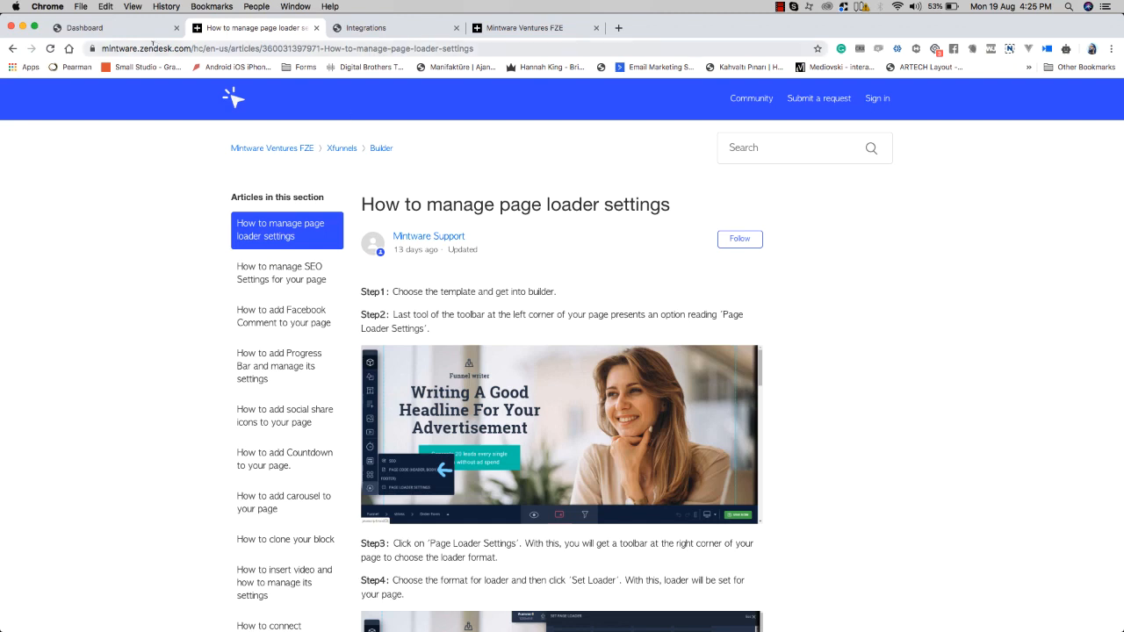
Step: View the available menus on the xfunnels dashboard and return to the main Mintware dashboard
left_click(114, 27)
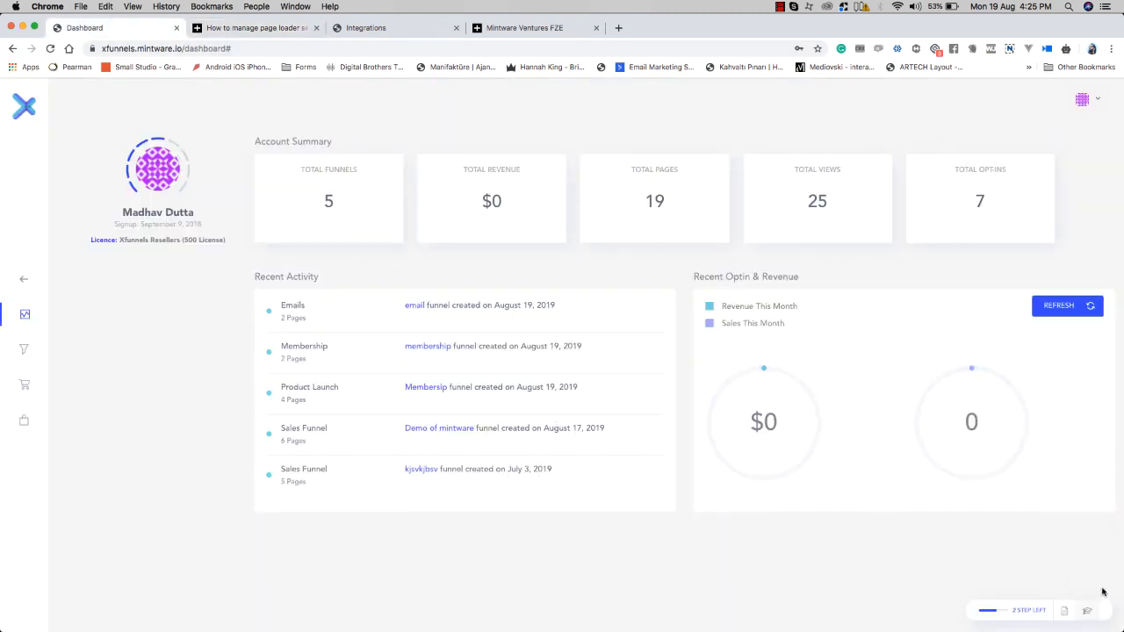
left_click(1064, 611)
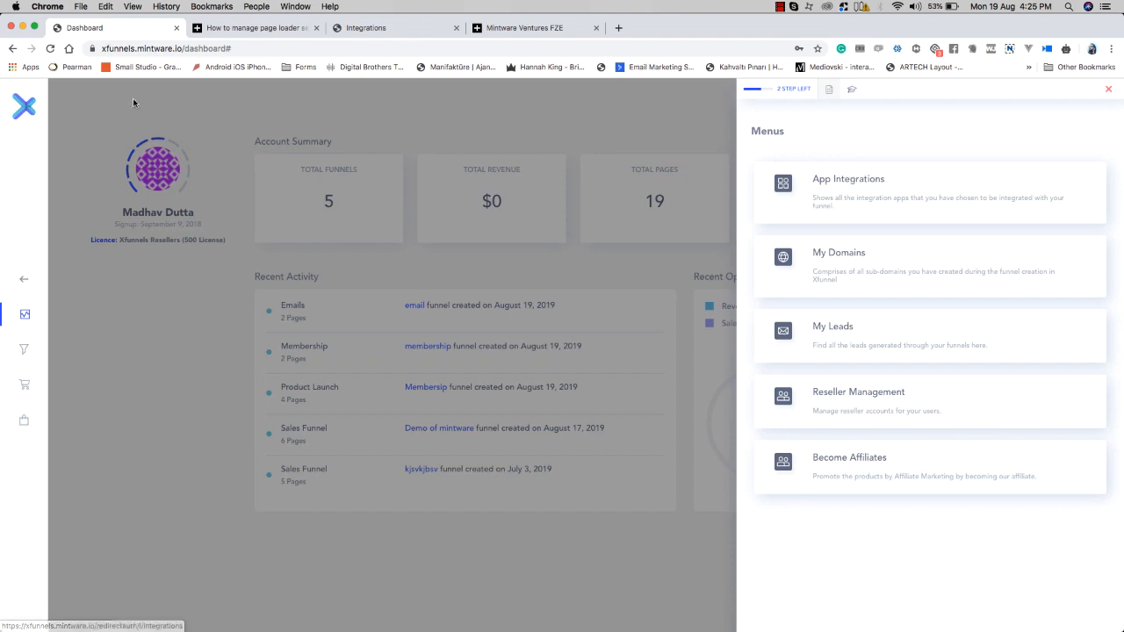
left_click(1109, 89)
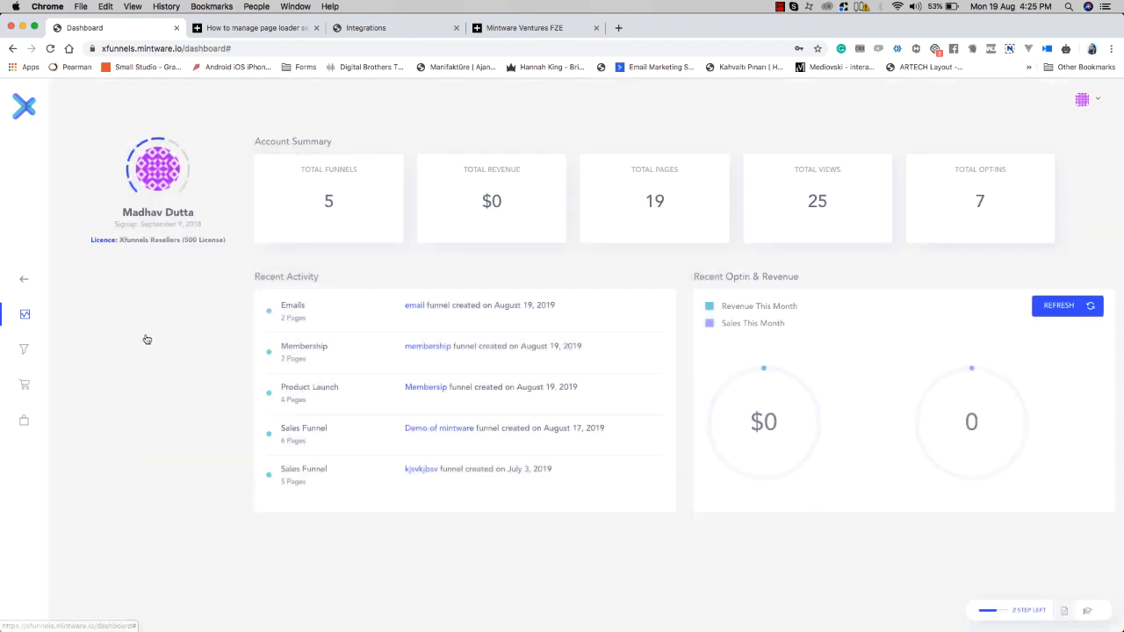
left_click(25, 282)
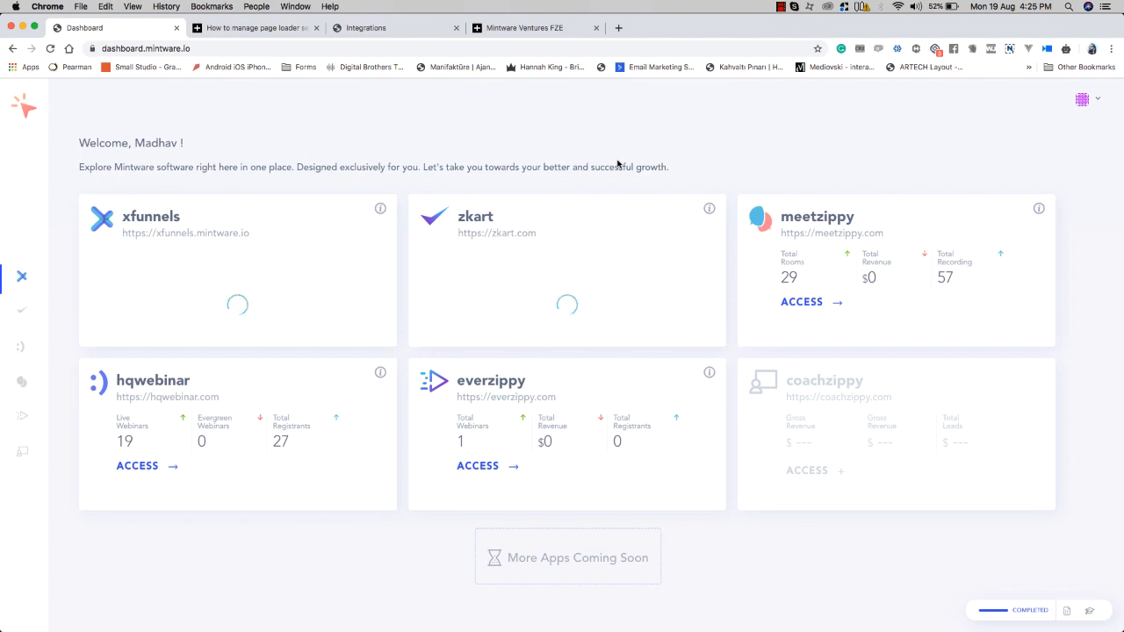
Step: Open the App Integrations, My Domains and My Leads pages from the main Mintware dashboard, each in its own browser tab
left_click(1067, 612)
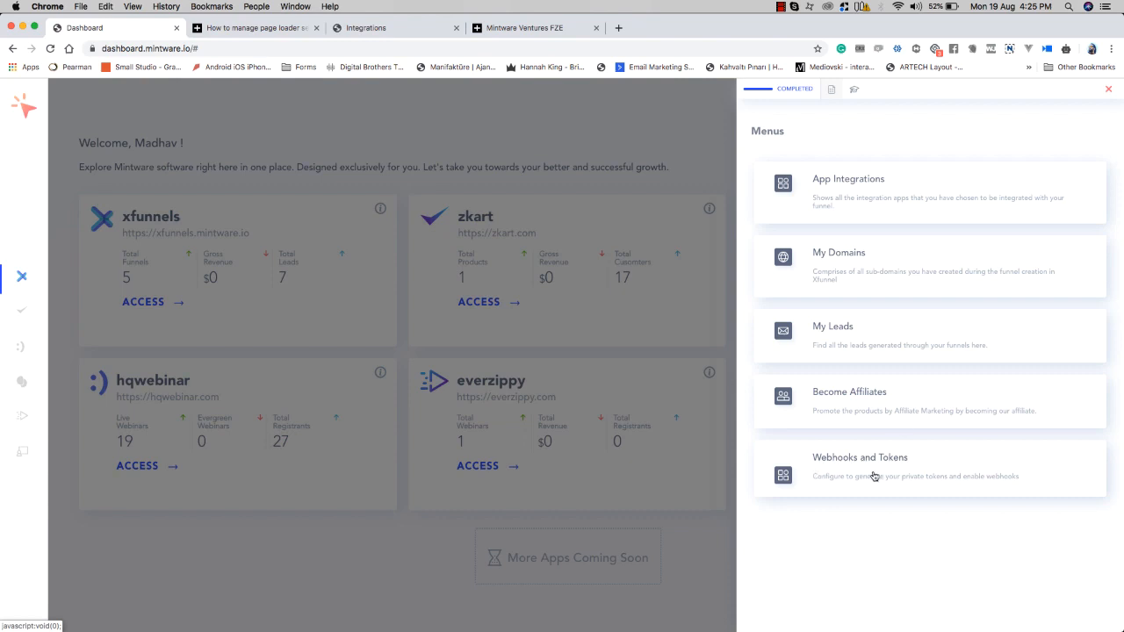
left_click(862, 199)
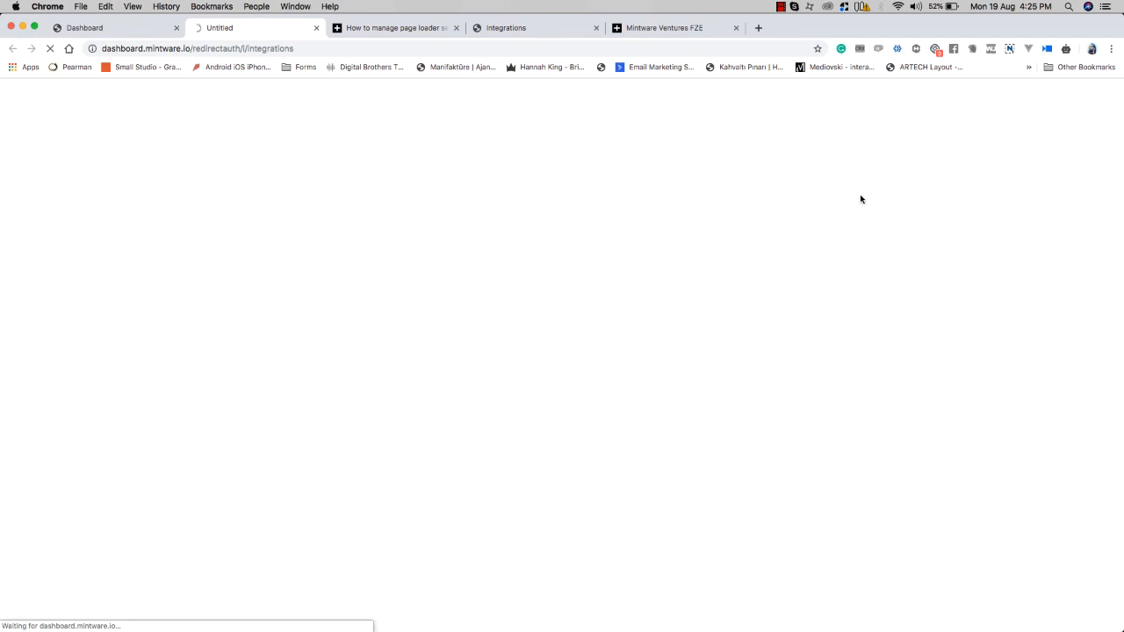
left_click(139, 30)
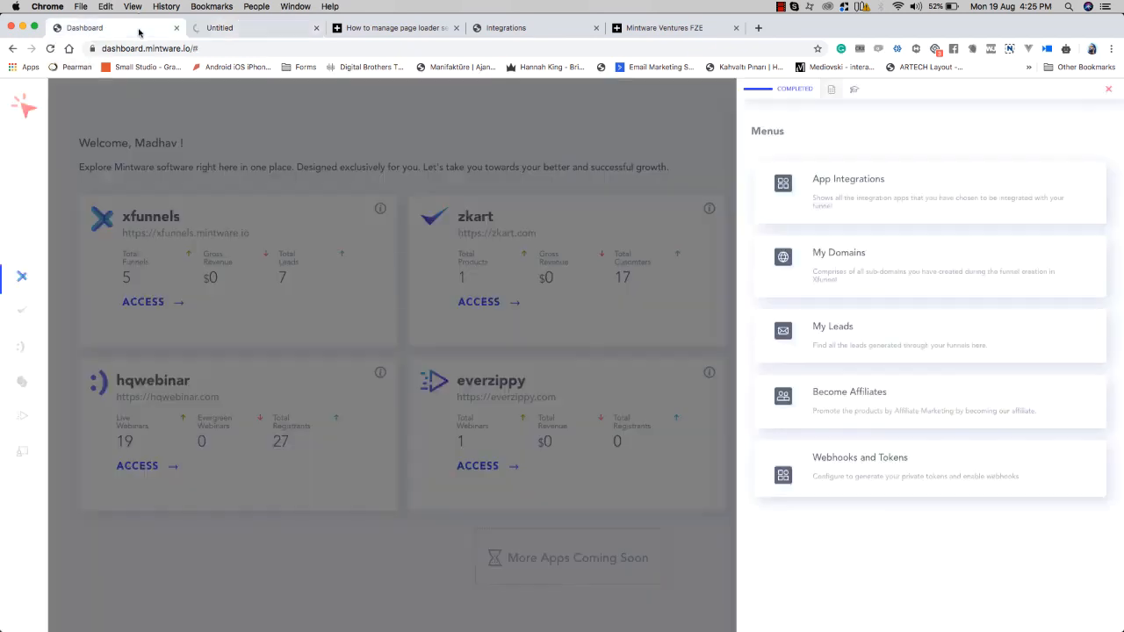
left_click(890, 272)
left_click(125, 29)
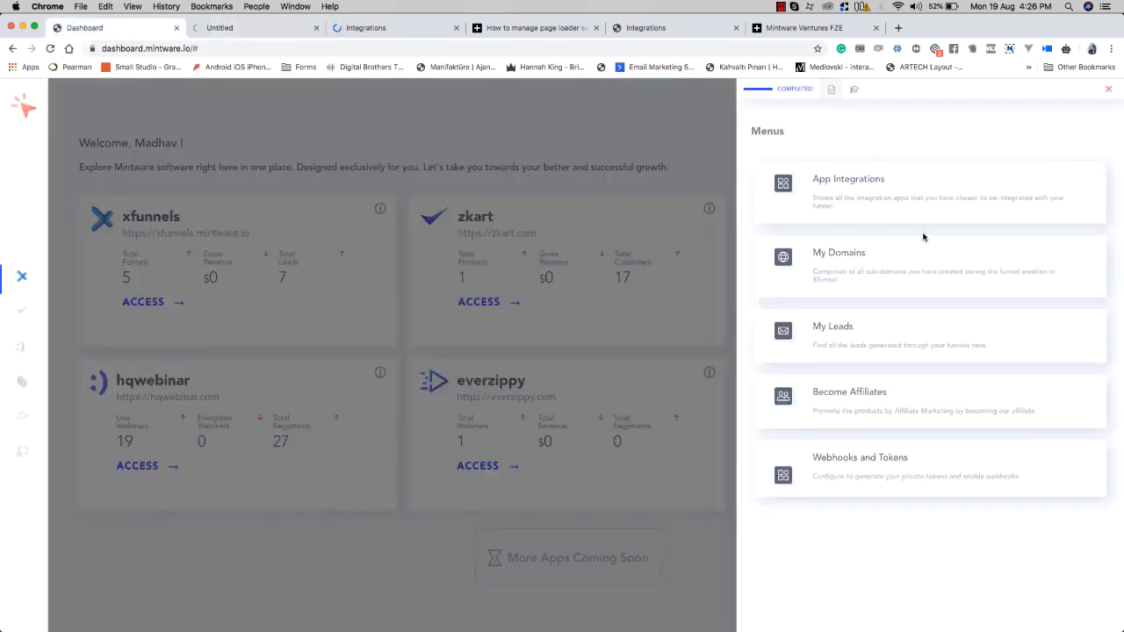
left_click(897, 327)
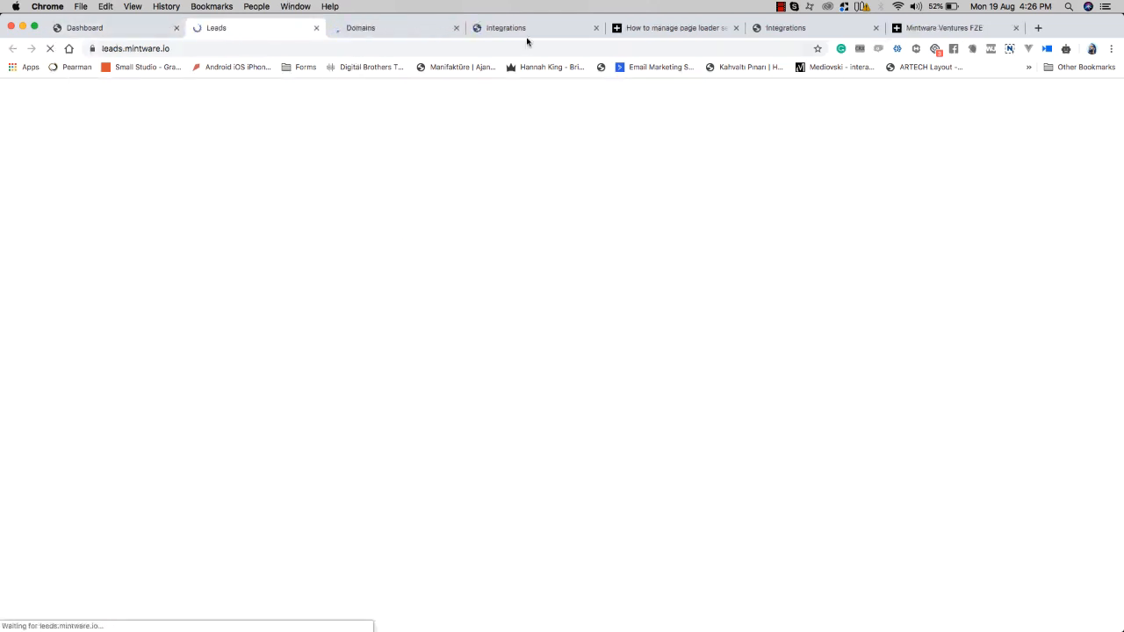
Step: Review the PayPal integration page from the Integrations payment gateways and return to the Integrations overview
left_click(421, 33)
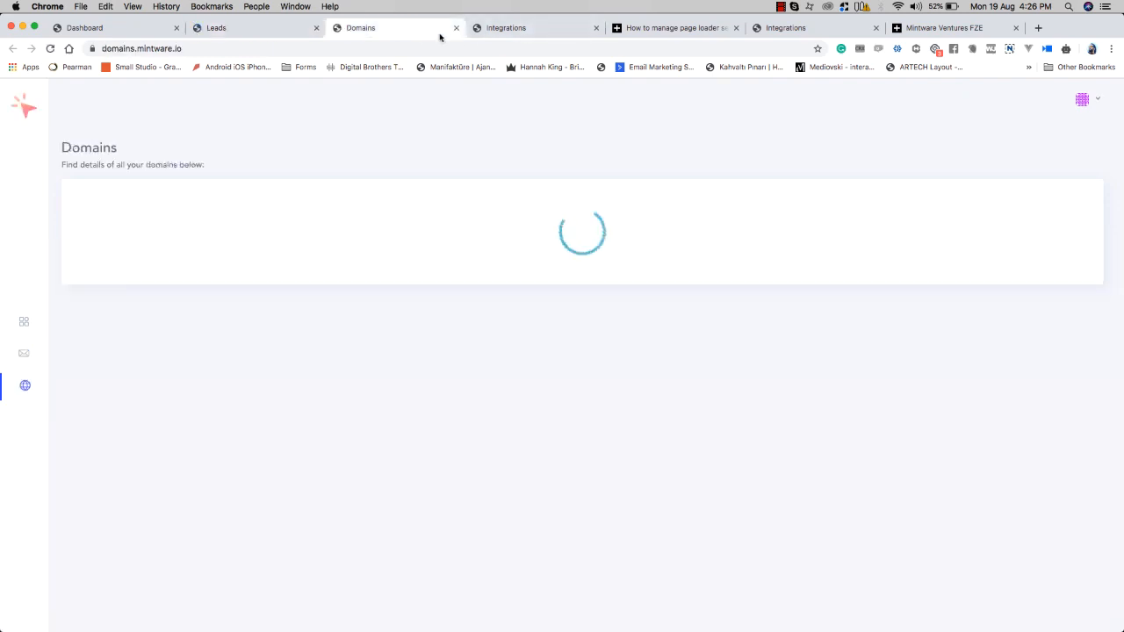
left_click(501, 32)
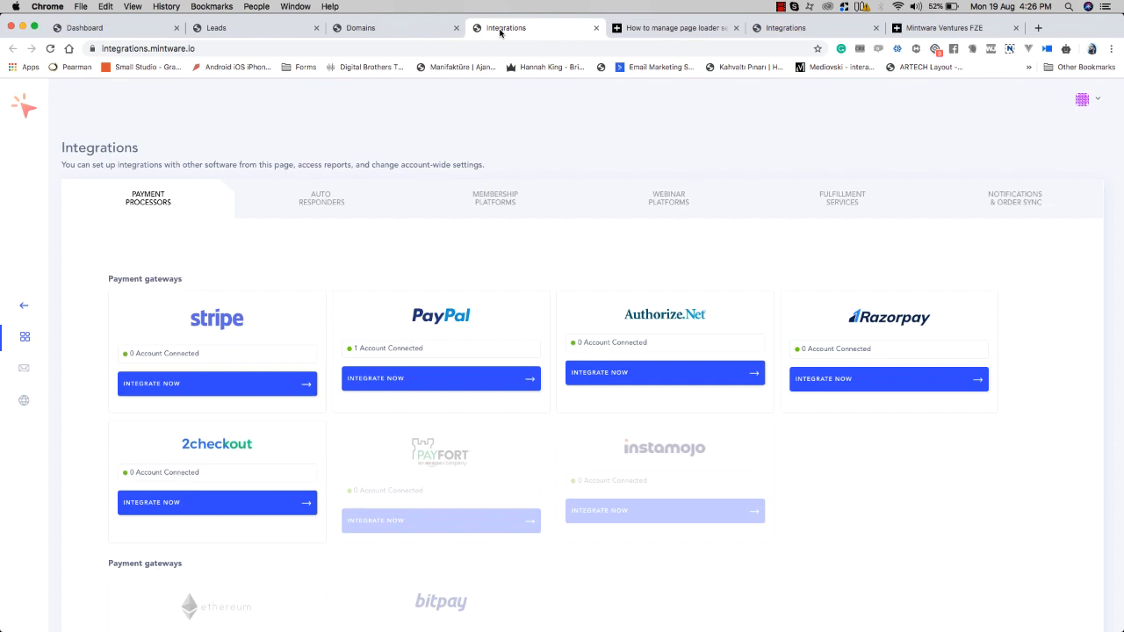
left_click(449, 386)
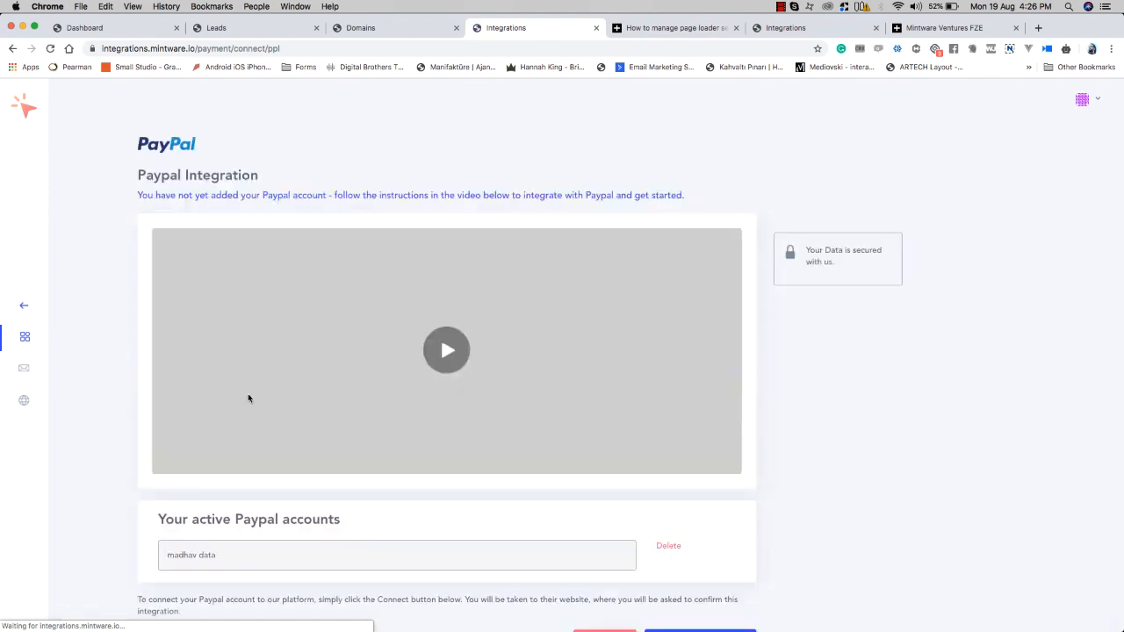
scroll(249, 395, "down", 2)
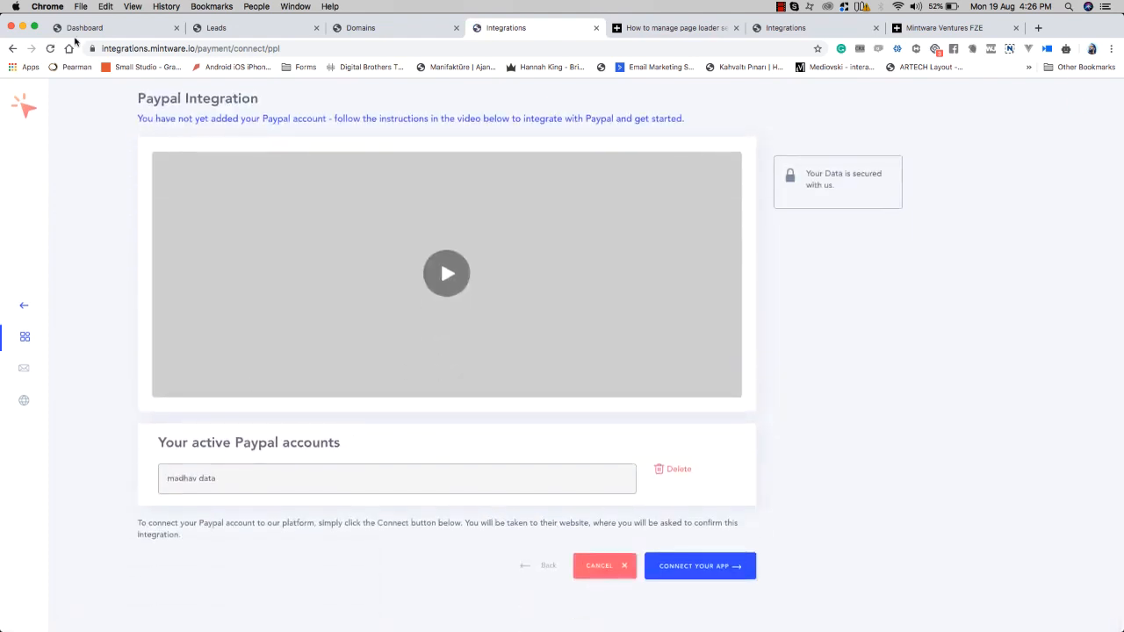
left_click(13, 49)
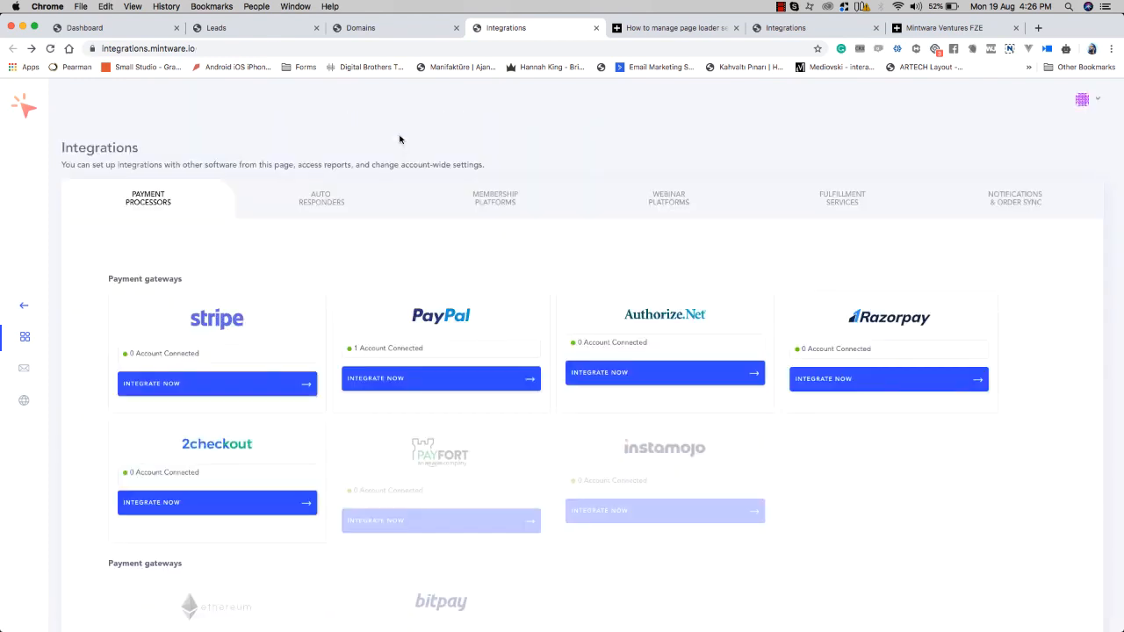
Step: Close the Mintware dashboard's menu list and view the Integrations, Domains and Leads pages before returning to the dashboard
left_click(144, 32)
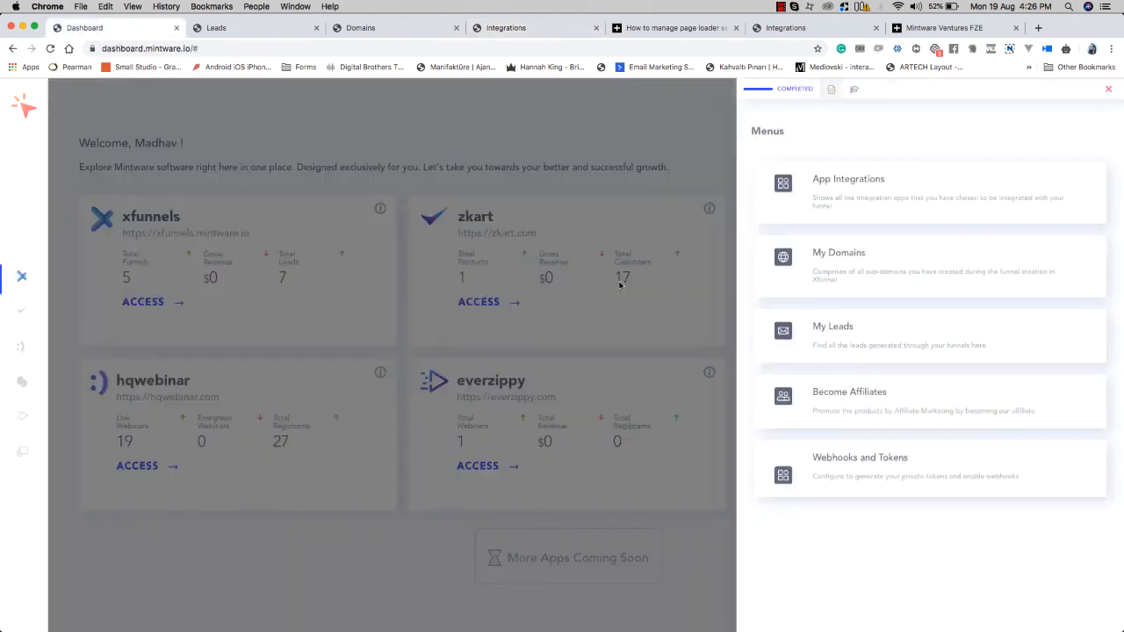
left_click(1109, 90)
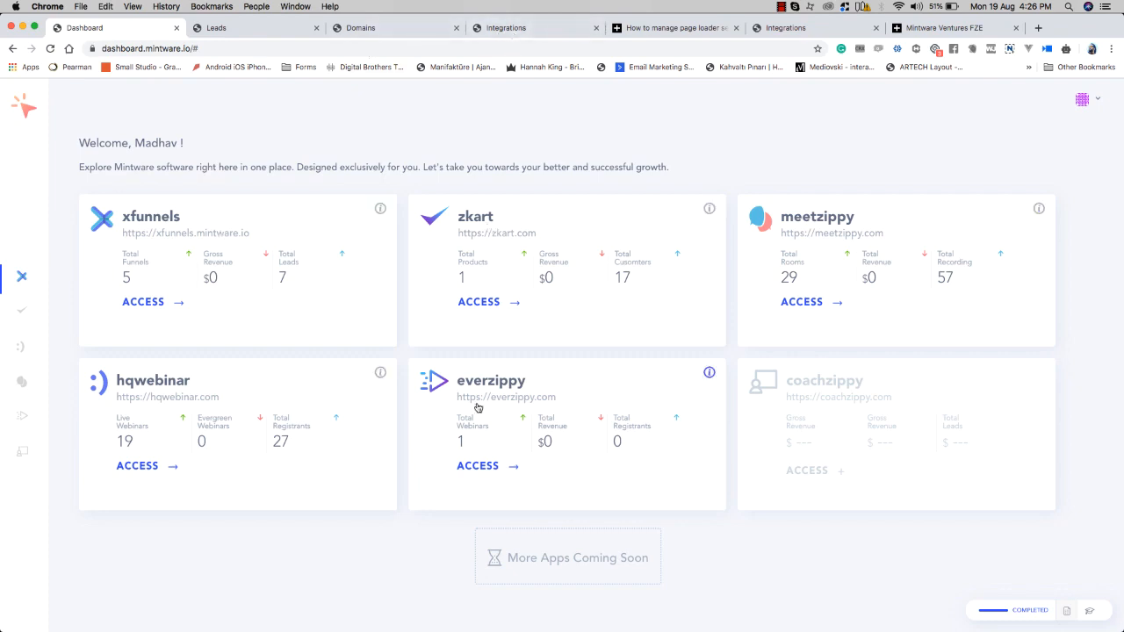
left_click(523, 28)
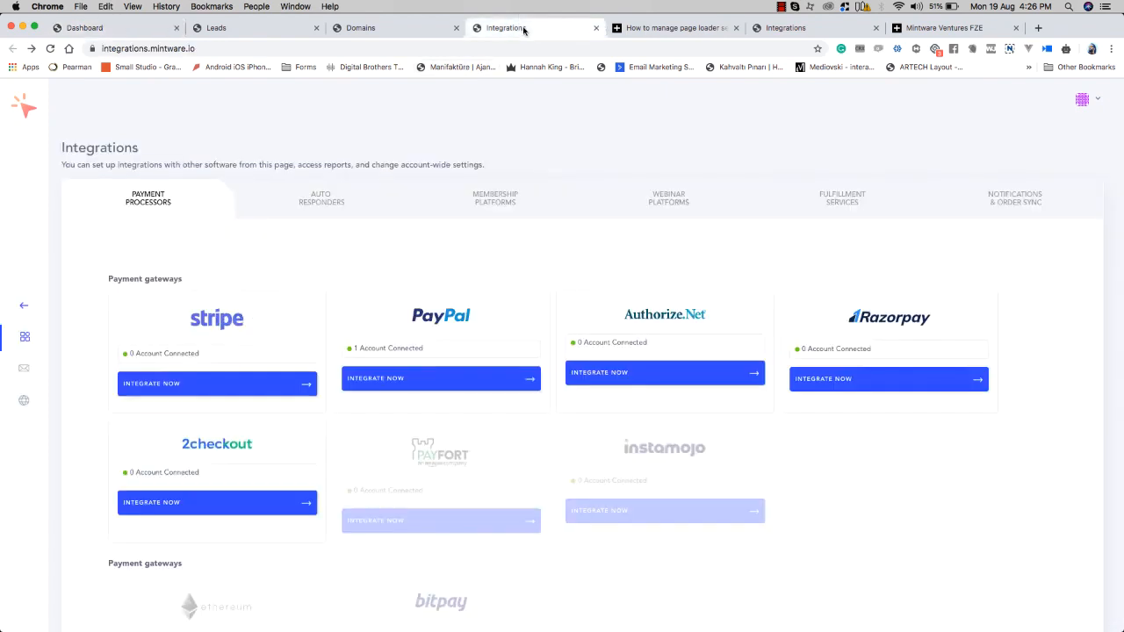
left_click(394, 36)
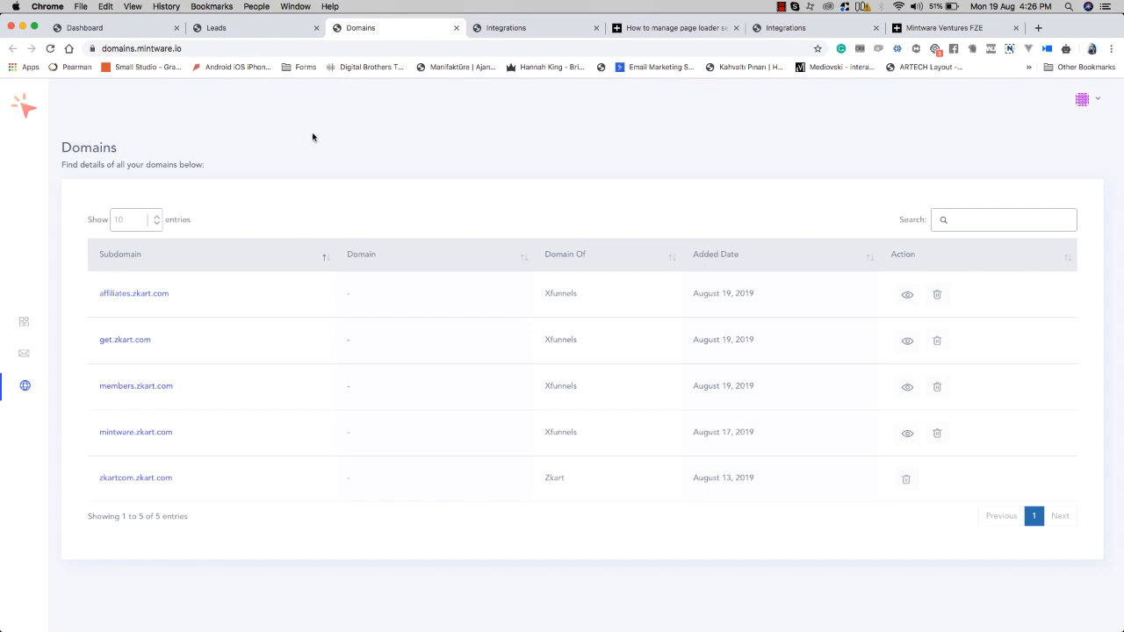
left_click(258, 35)
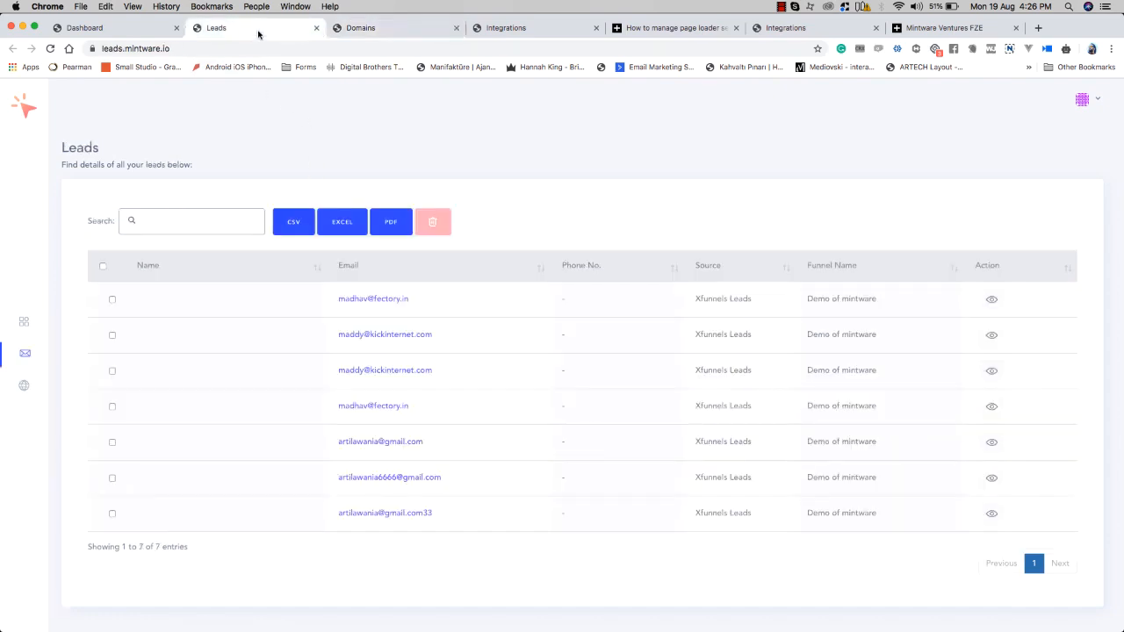
left_click(166, 33)
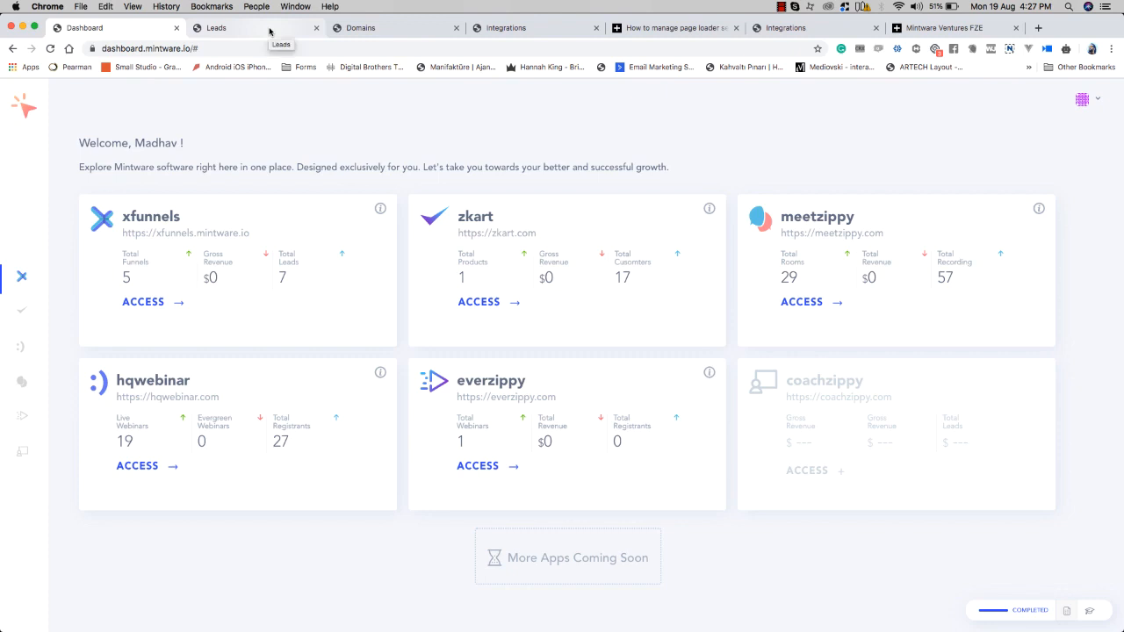
Step: Review the subdomains on the Domains page against the dashboard's apps, and bring up the Leads table
left_click(407, 29)
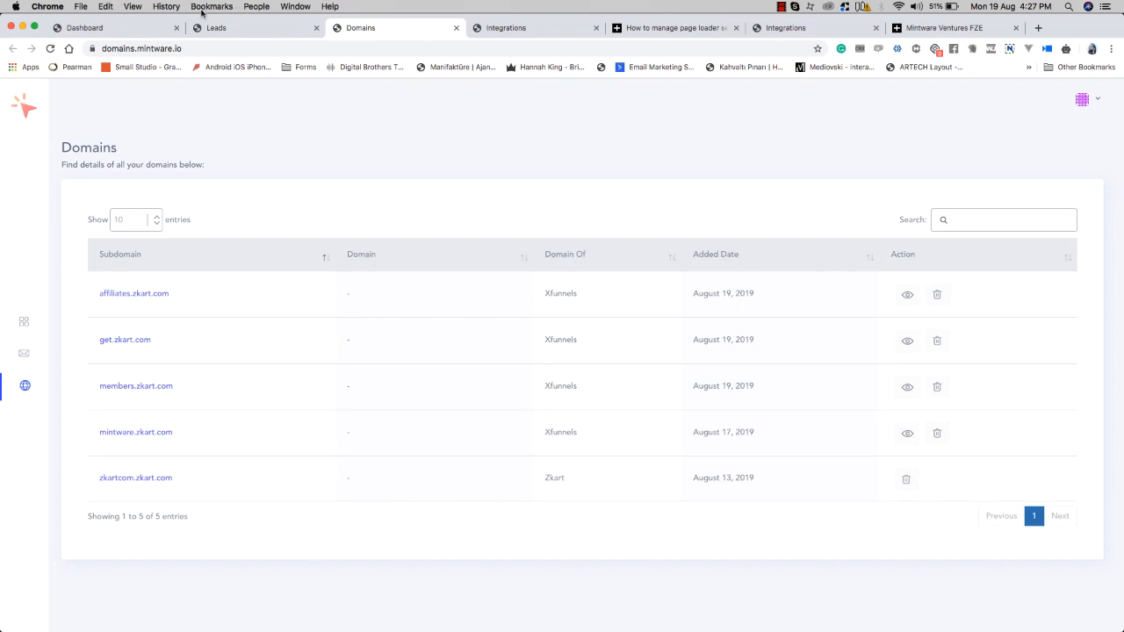
left_click(161, 29)
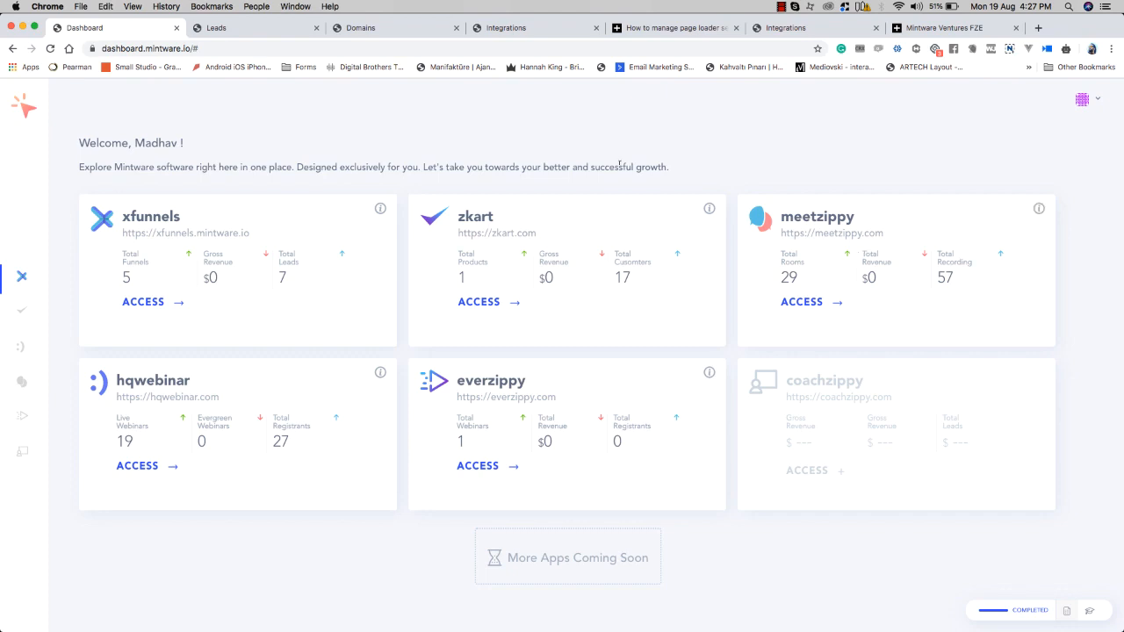
left_click(377, 28)
left_click(288, 34)
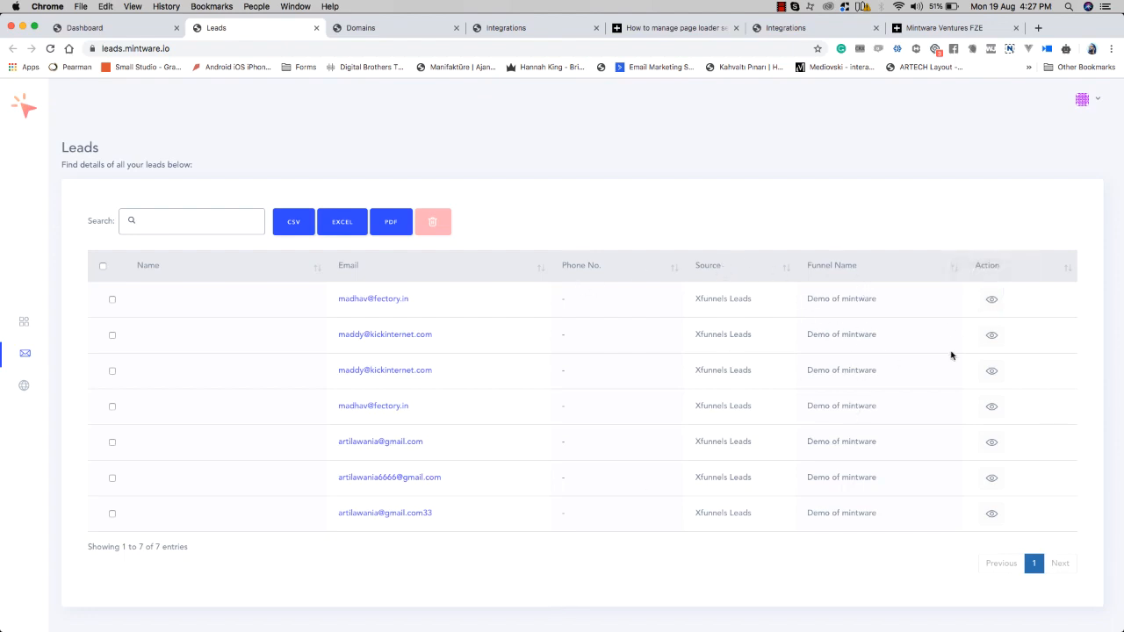
Step: Review the first lead's user and funnel details, and check the bulk delete option by selecting and deselecting all leads
left_click(992, 299)
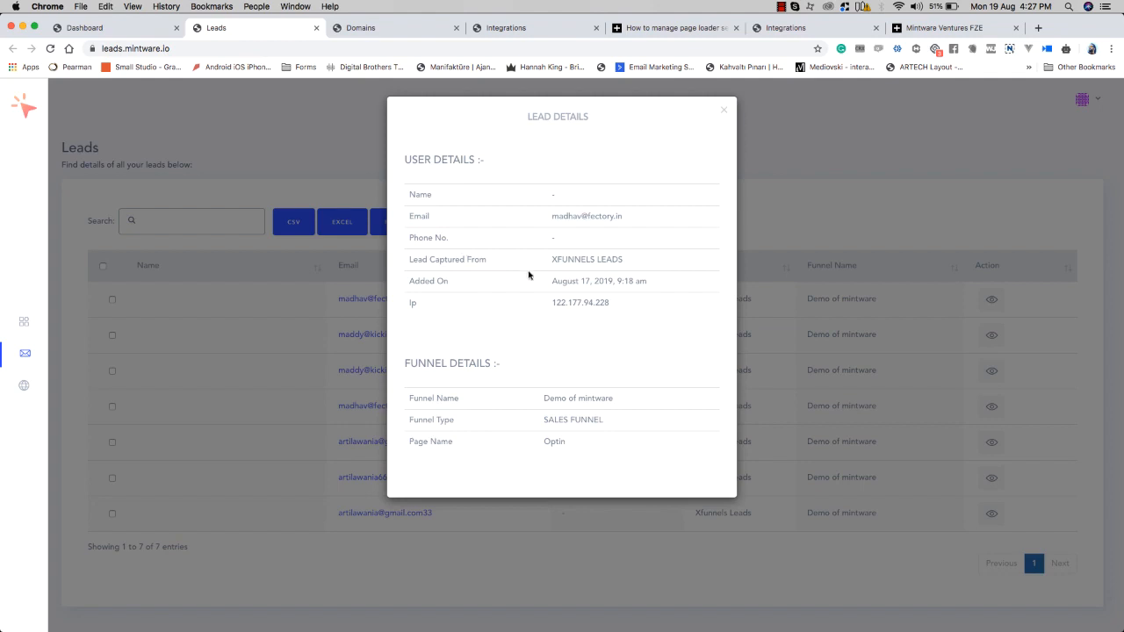
left_click_drag(555, 280, 639, 281)
left_click(602, 296)
double_click(591, 301)
left_click(603, 302)
mouse_move(545, 397)
left_mouse_down()
mouse_move(569, 455)
mouse_move(560, 396)
left_mouse_up()
left_click(723, 110)
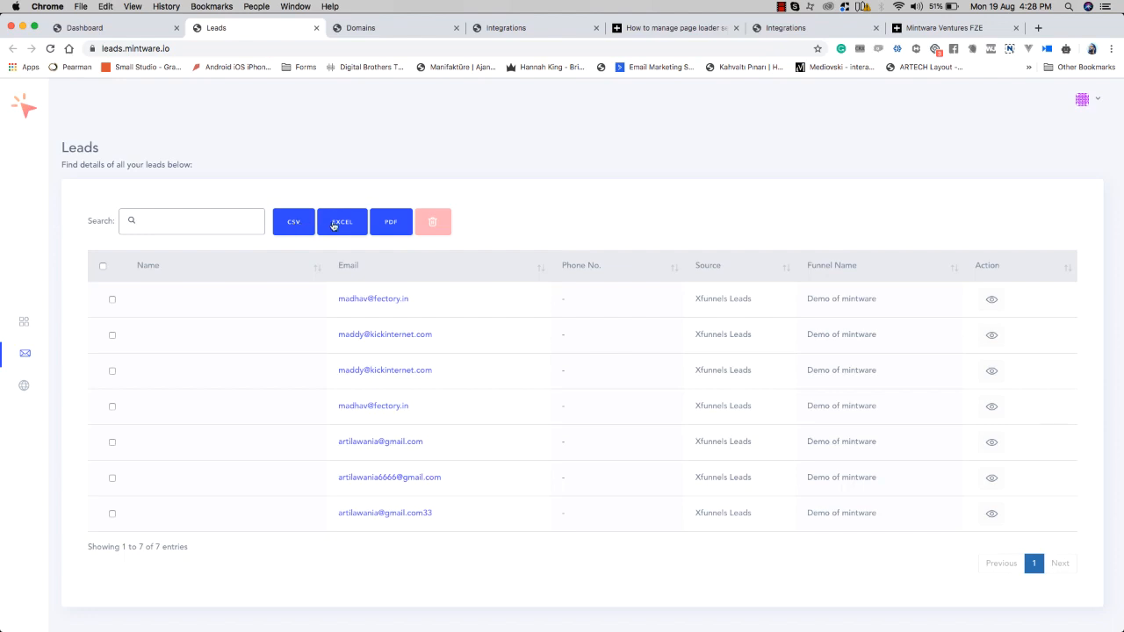
left_click(102, 267)
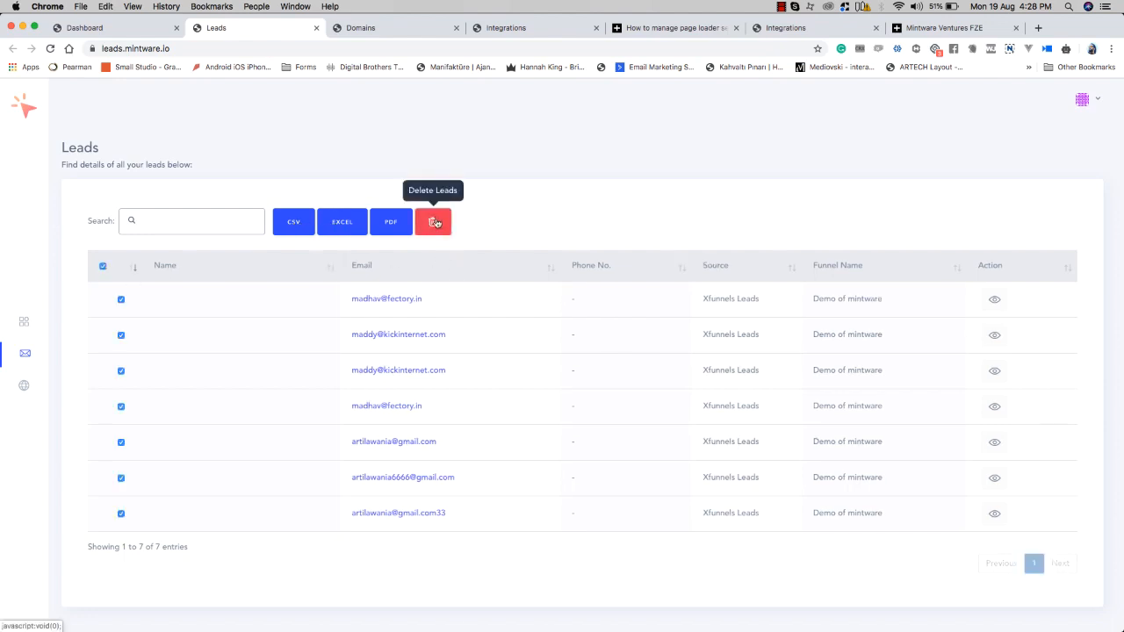
left_click(102, 269)
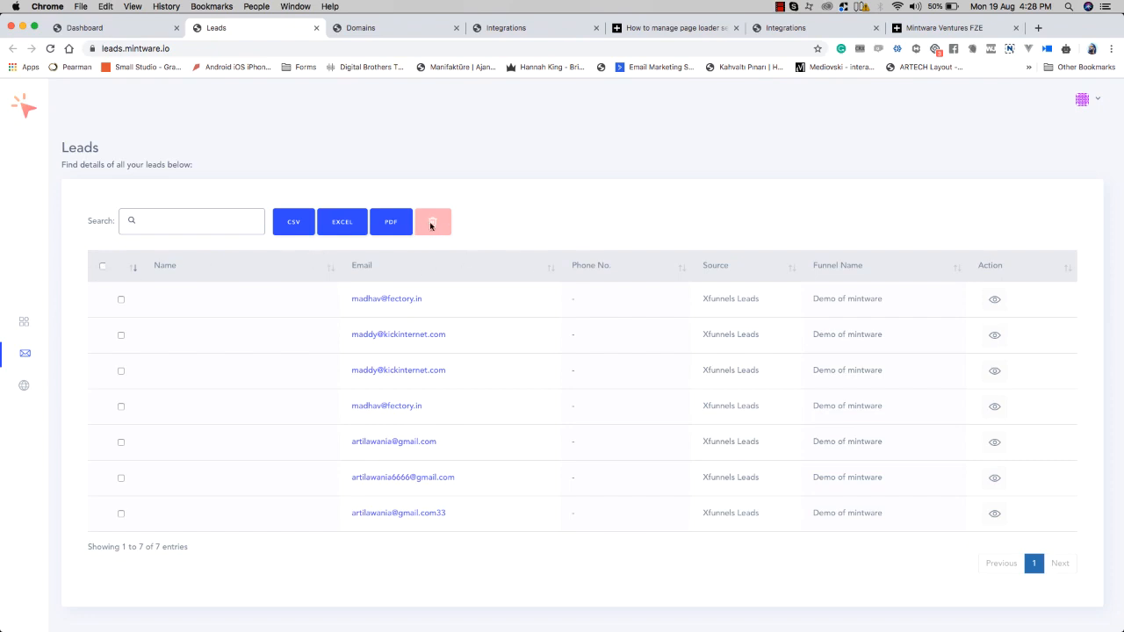
Step: Return to the main Mintware dashboard, access the xfunnels app and open its funnels page
left_click(115, 25)
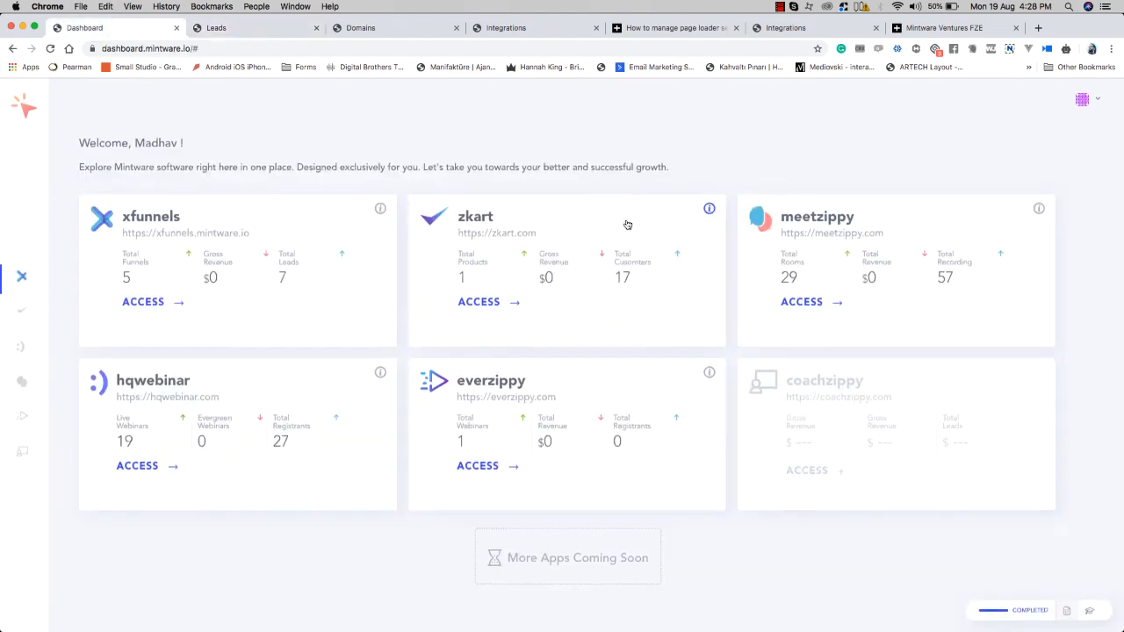
left_click(148, 306)
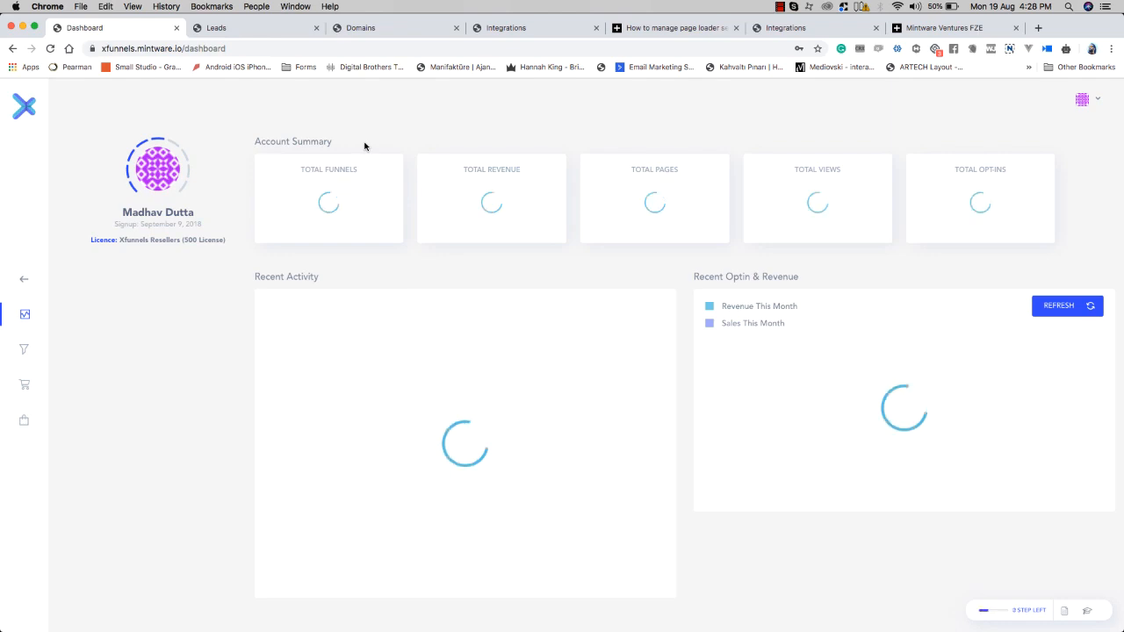
left_click(25, 350)
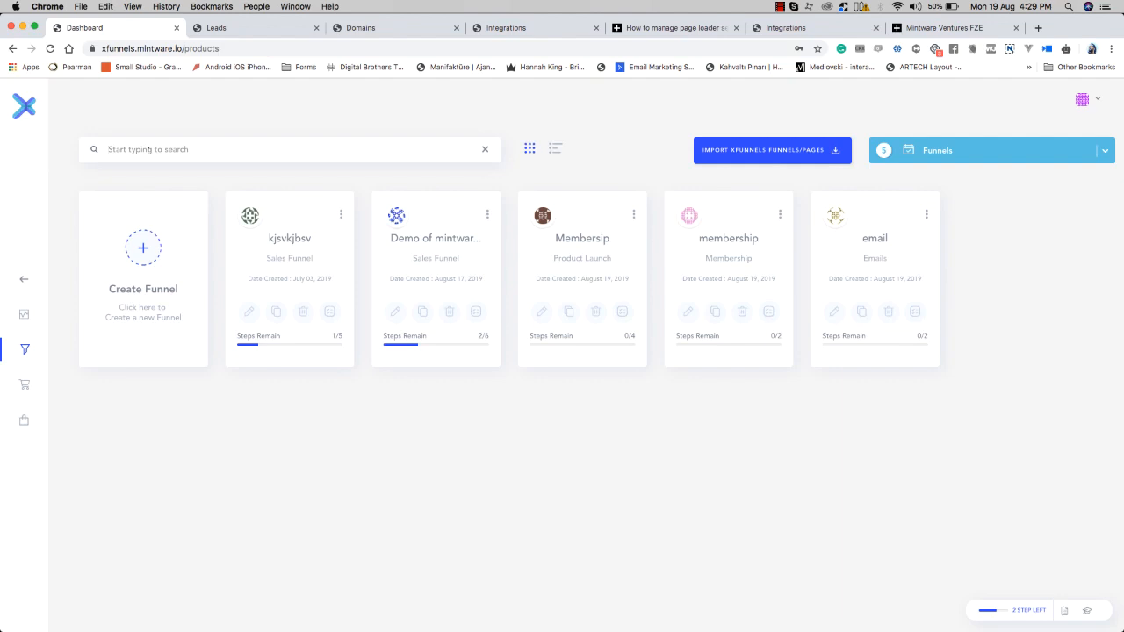
Step: Search the funnels for "emai" and clear the search to list all funnels again
type("emai")
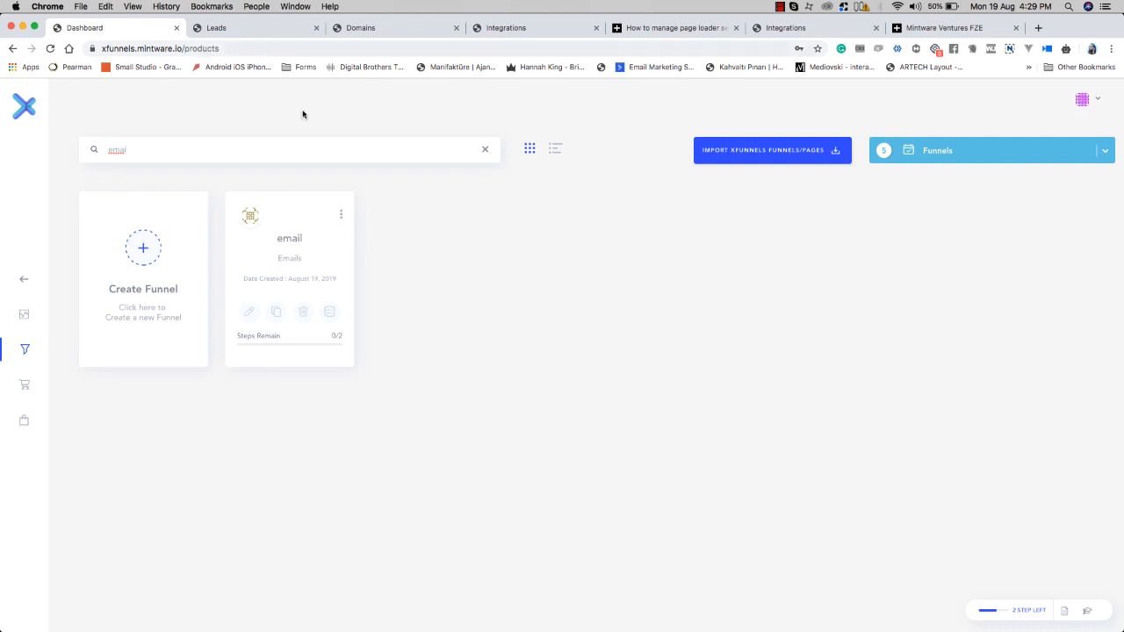
left_click(485, 151)
left_click(461, 148)
key("BackSpace")
key("BackSpace")
key("BackSpace")
key("BackSpace")
key("BackSpace")
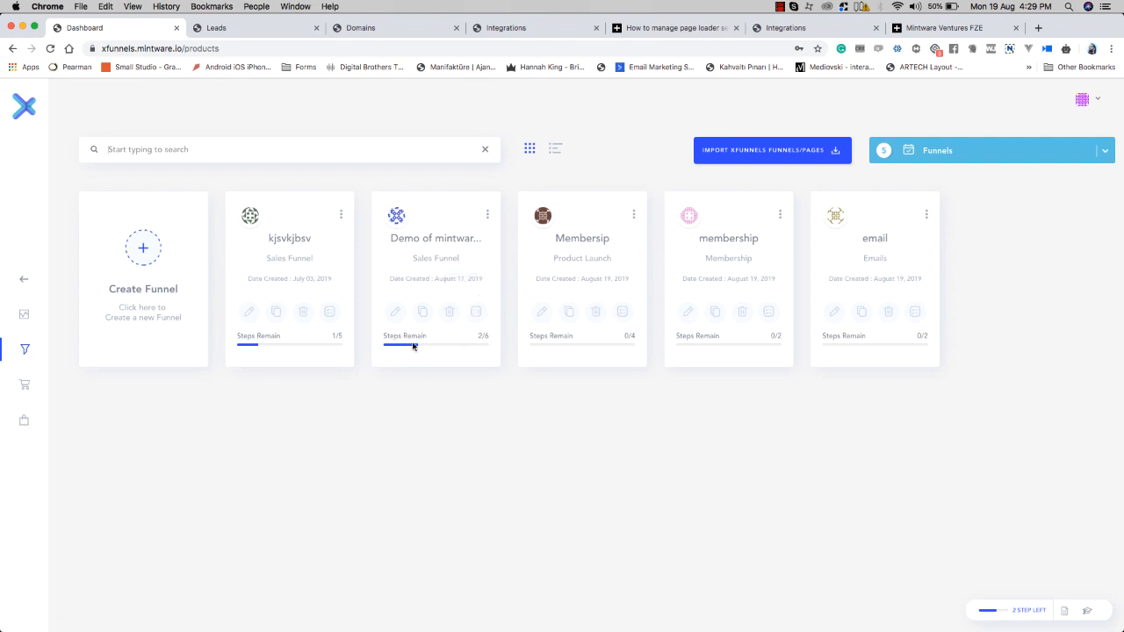
Step: View the funnel URL of the Demo of mintware funnel and close it
left_click(488, 215)
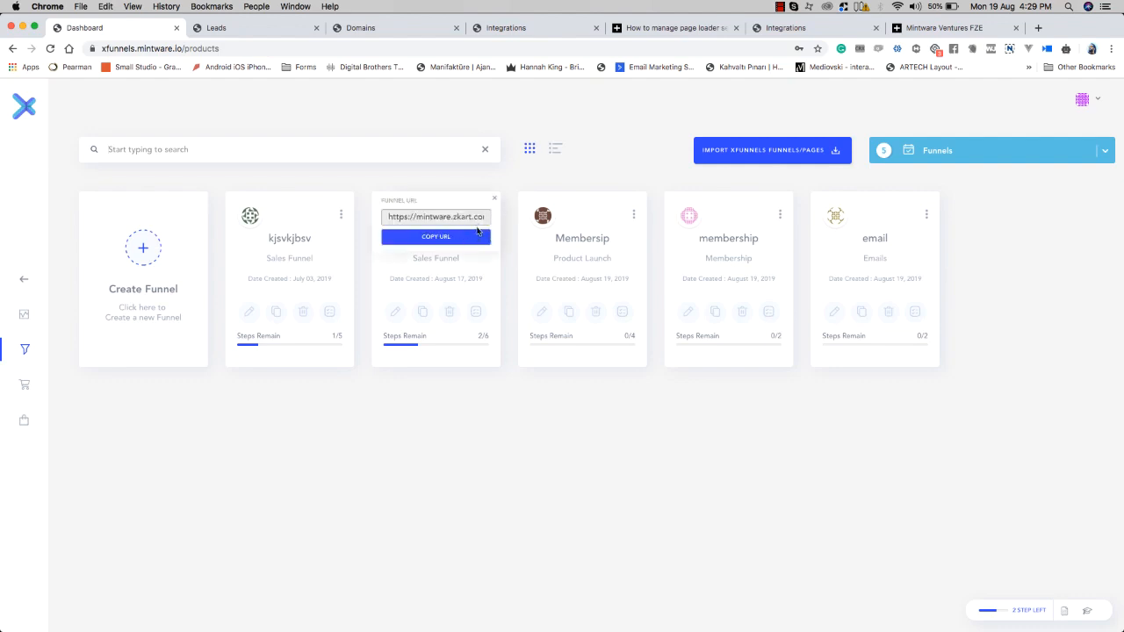
left_click(494, 199)
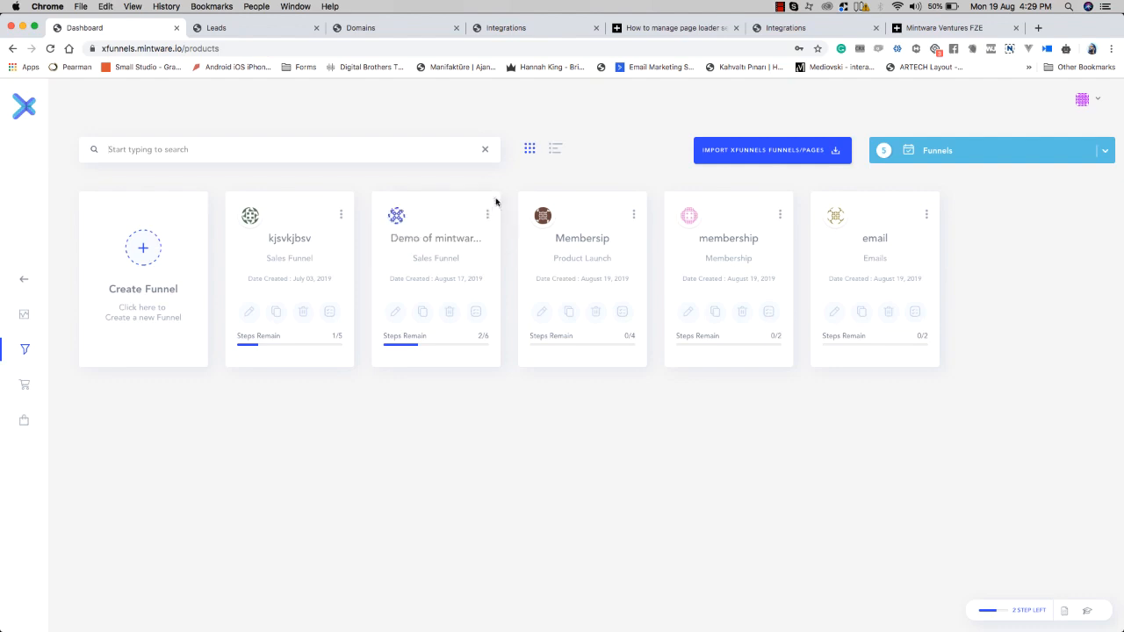
Step: Review the funnels in list view, including the kjsvkjbsv funnel's URL box, and switch back to grid view
left_click(556, 149)
scroll(477, 377, "down", 1)
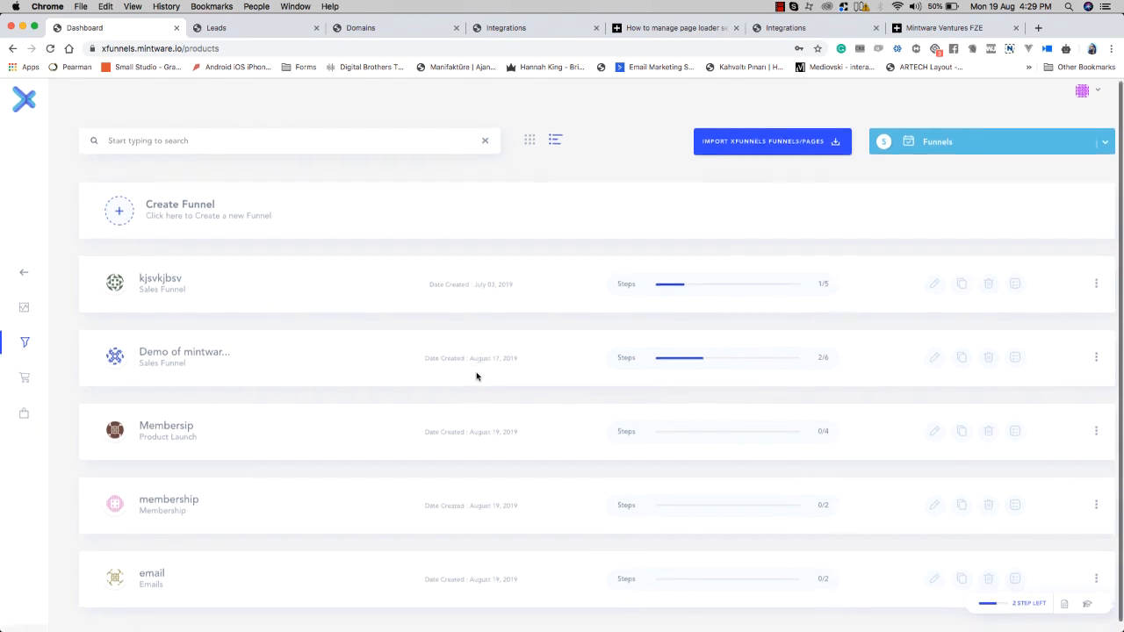
scroll(476, 377, "up", 1)
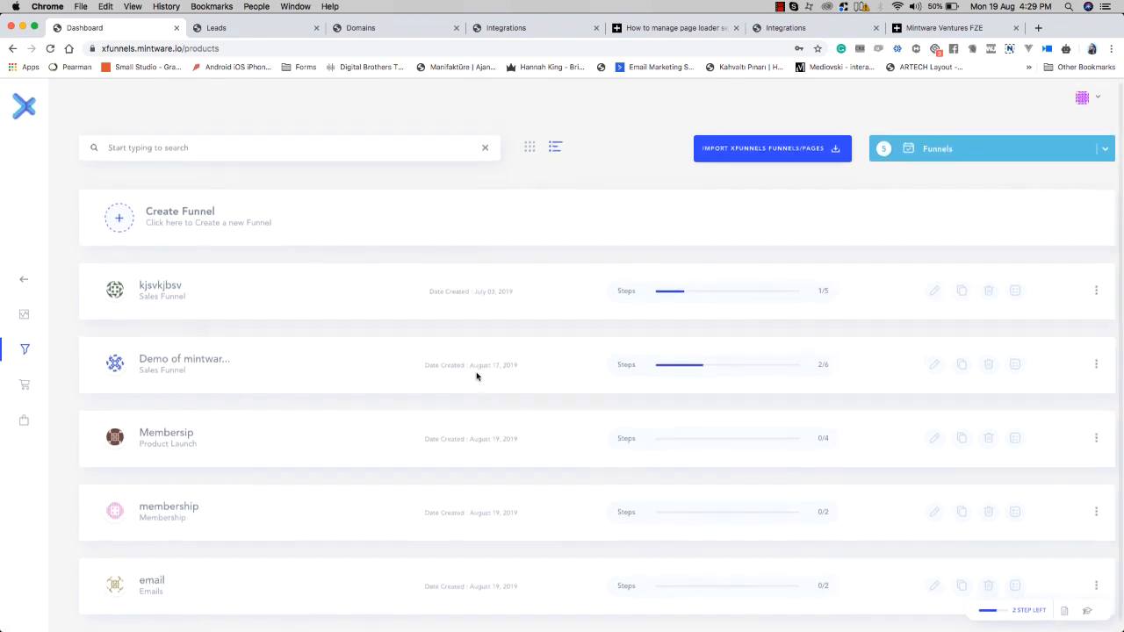
left_click(1096, 293)
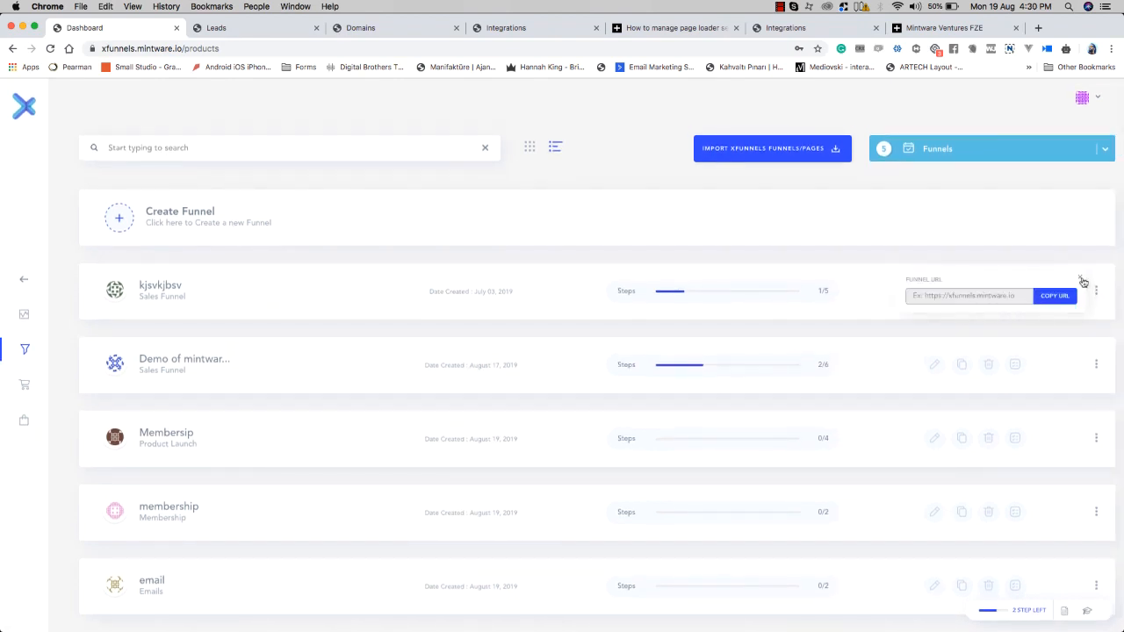
left_click(1080, 278)
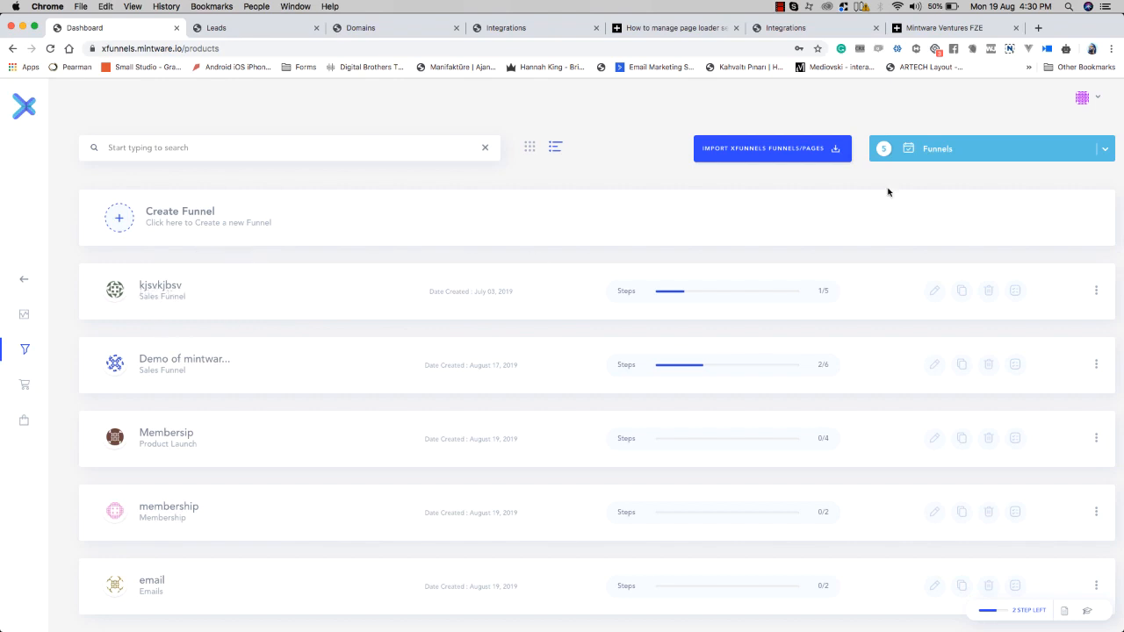
scroll(567, 384, "down", 1)
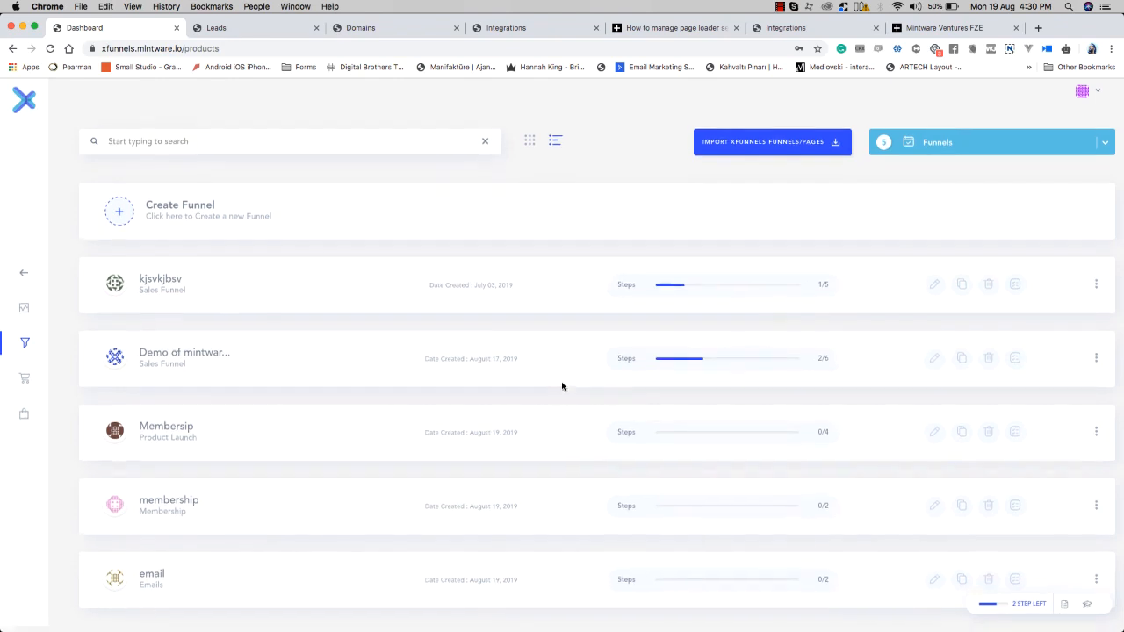
left_click(531, 142)
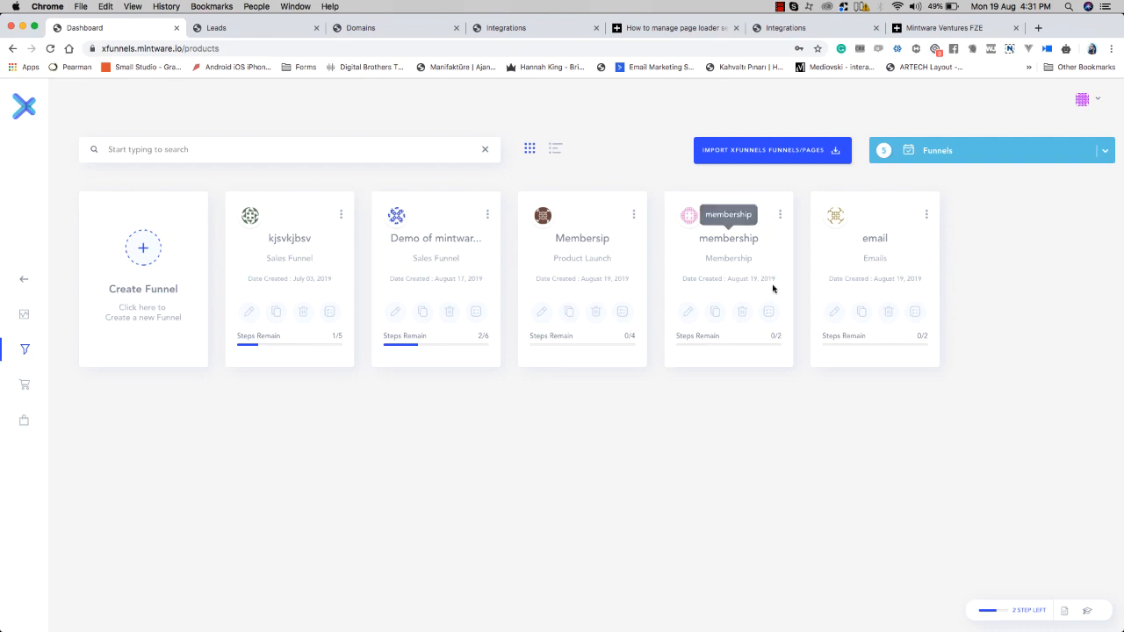
Step: Copy the share code from the Demo of mintware funnel's settings and close the settings without updating them
left_click(476, 312)
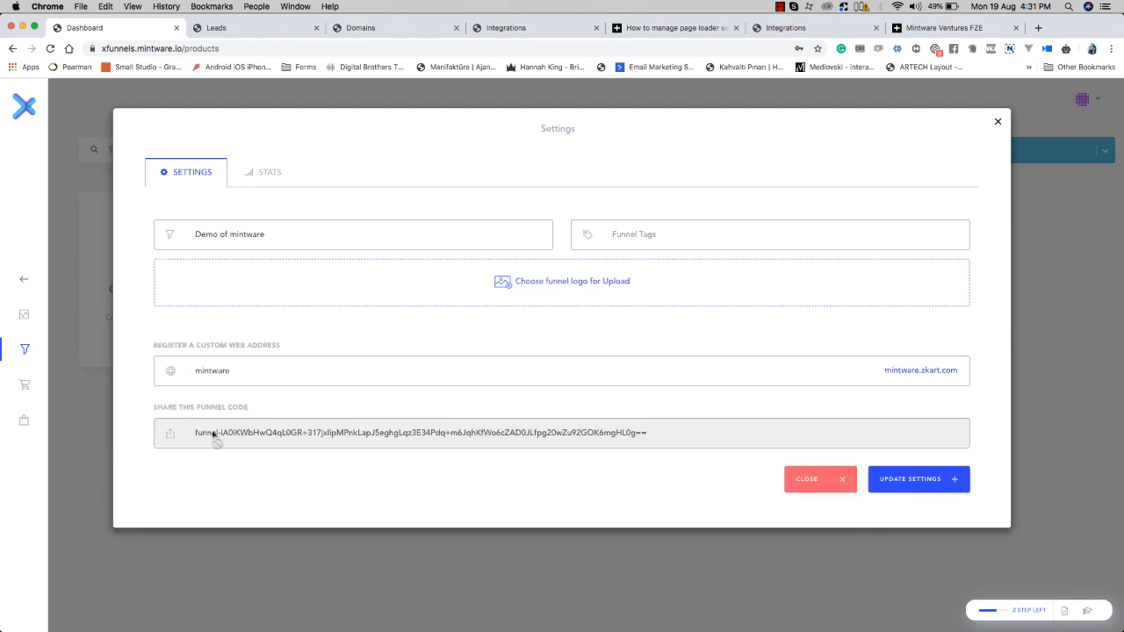
left_click(316, 438)
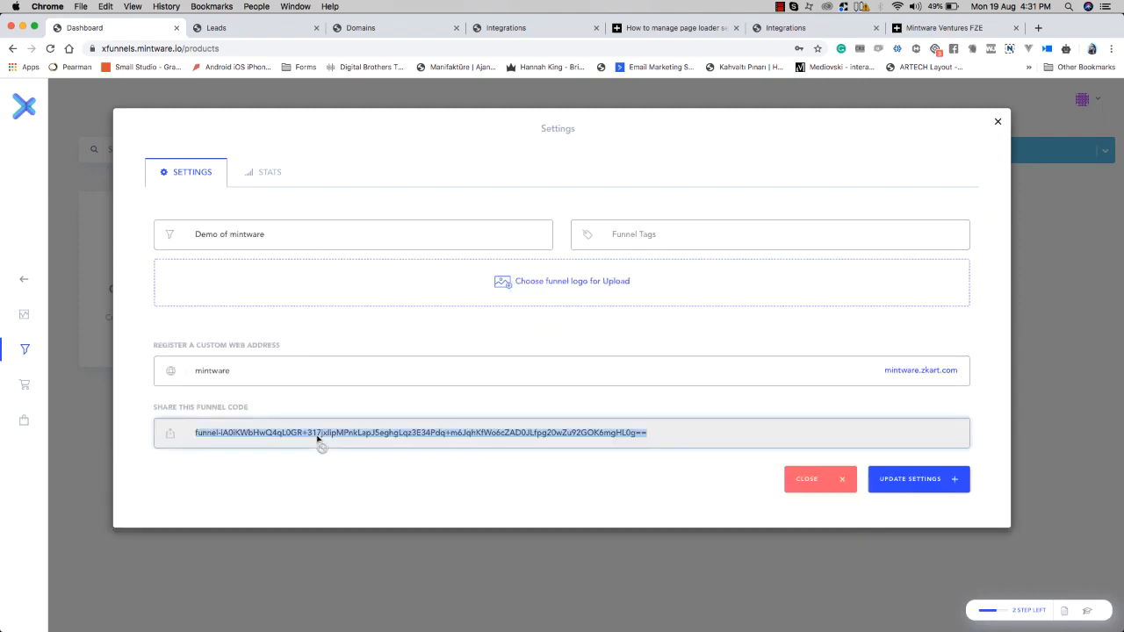
right_click(318, 438)
left_click(343, 461)
left_click(724, 417)
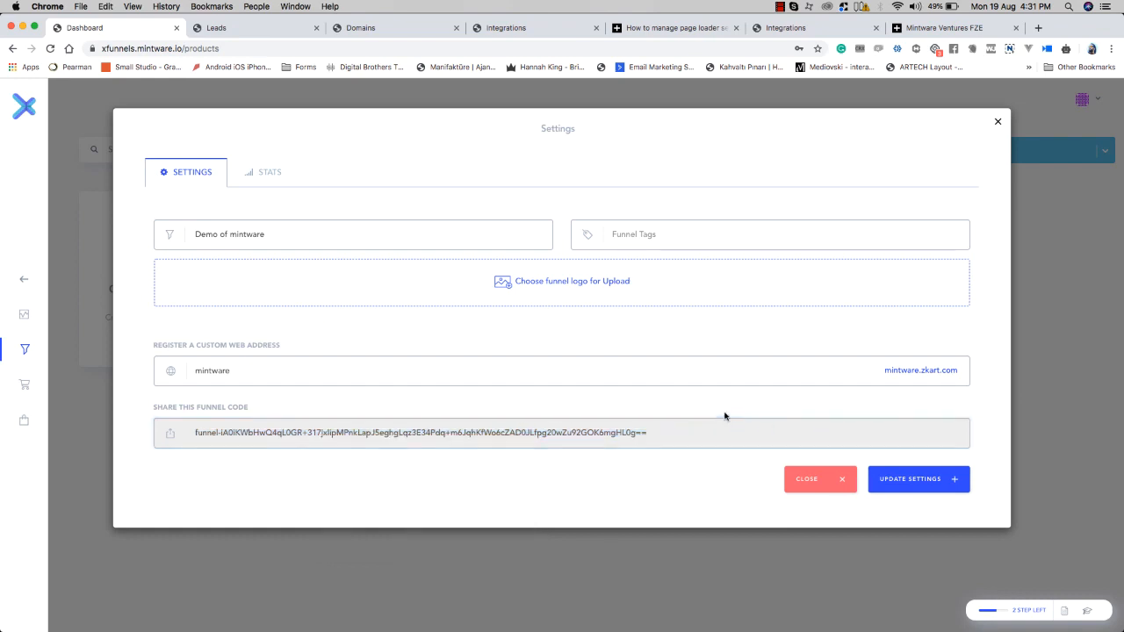
left_click(830, 479)
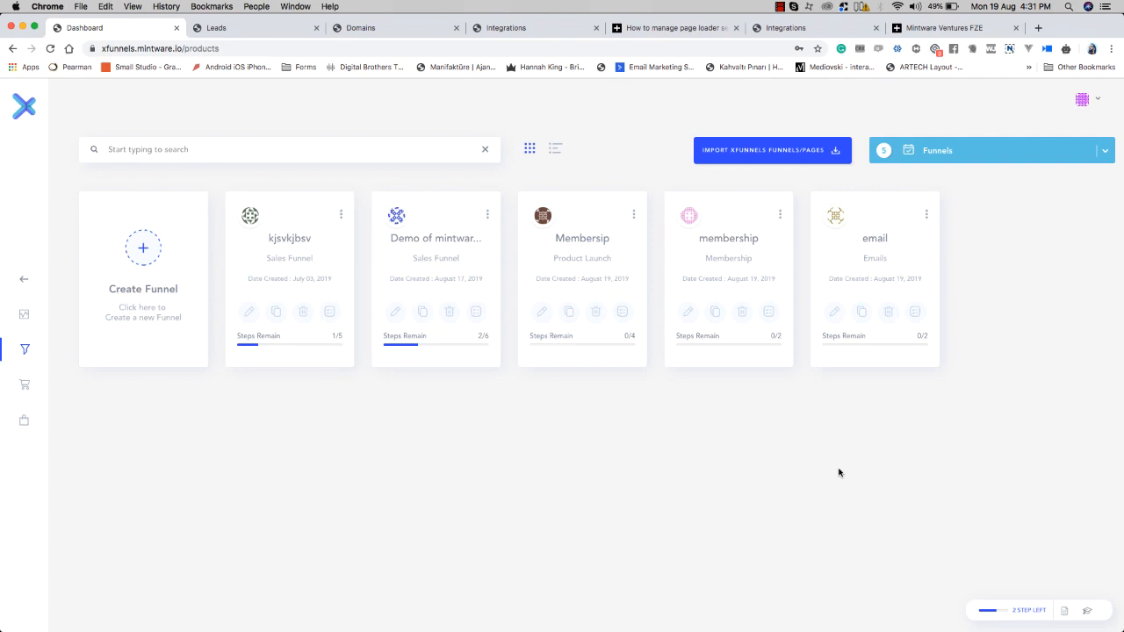
Step: Paste the copied share code into the Import Shared Funnels/Pages dialog and close it without importing
left_click(802, 164)
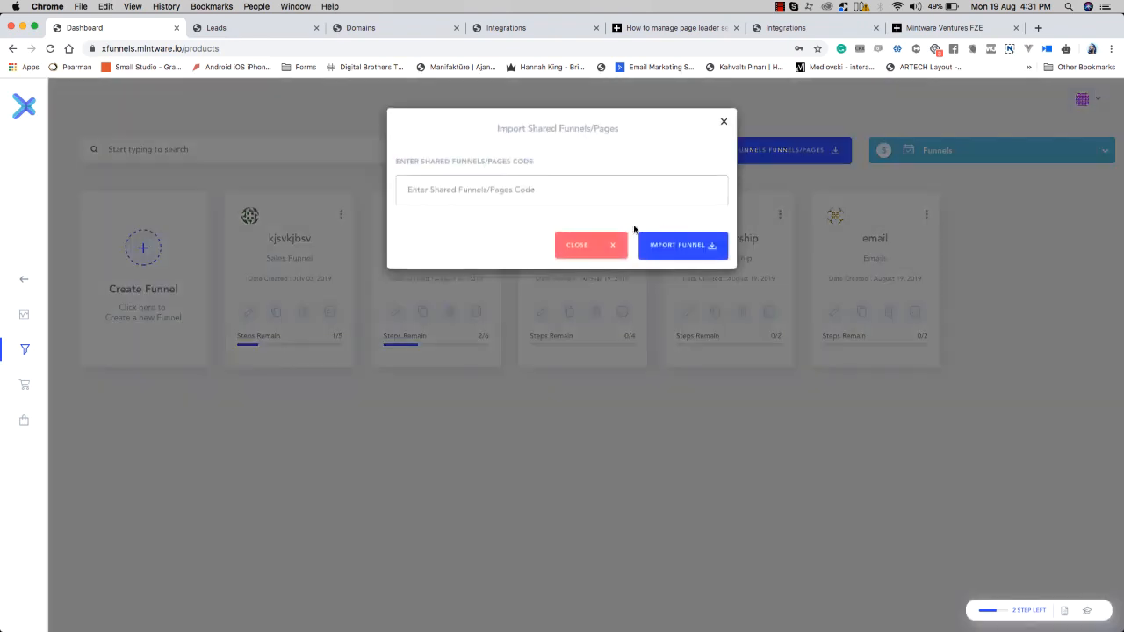
right_click(508, 188)
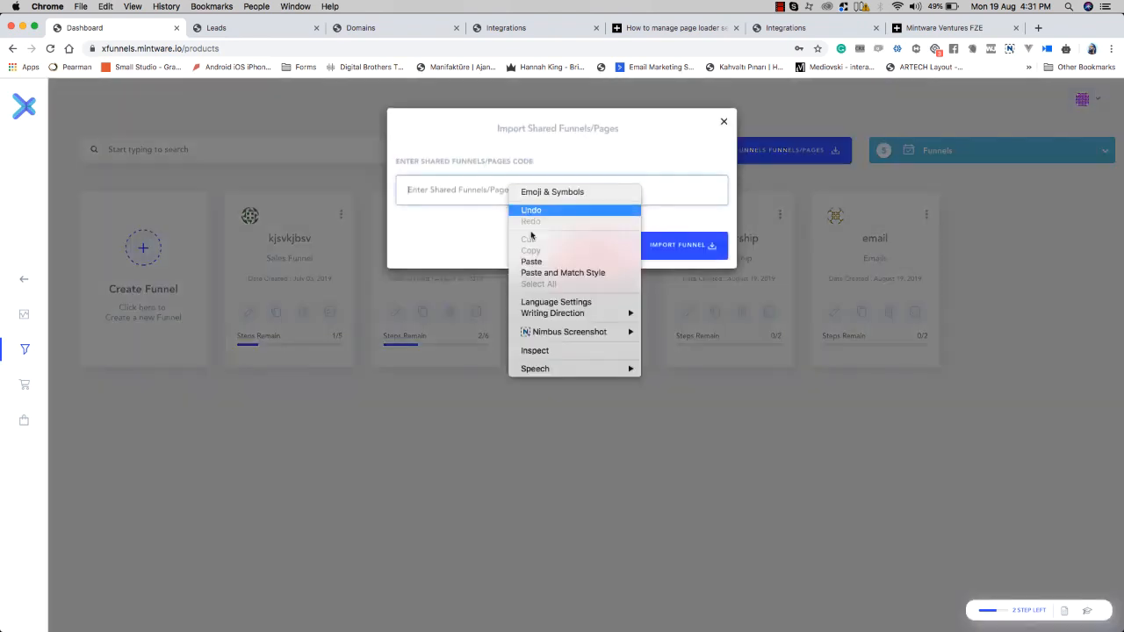
left_click(532, 256)
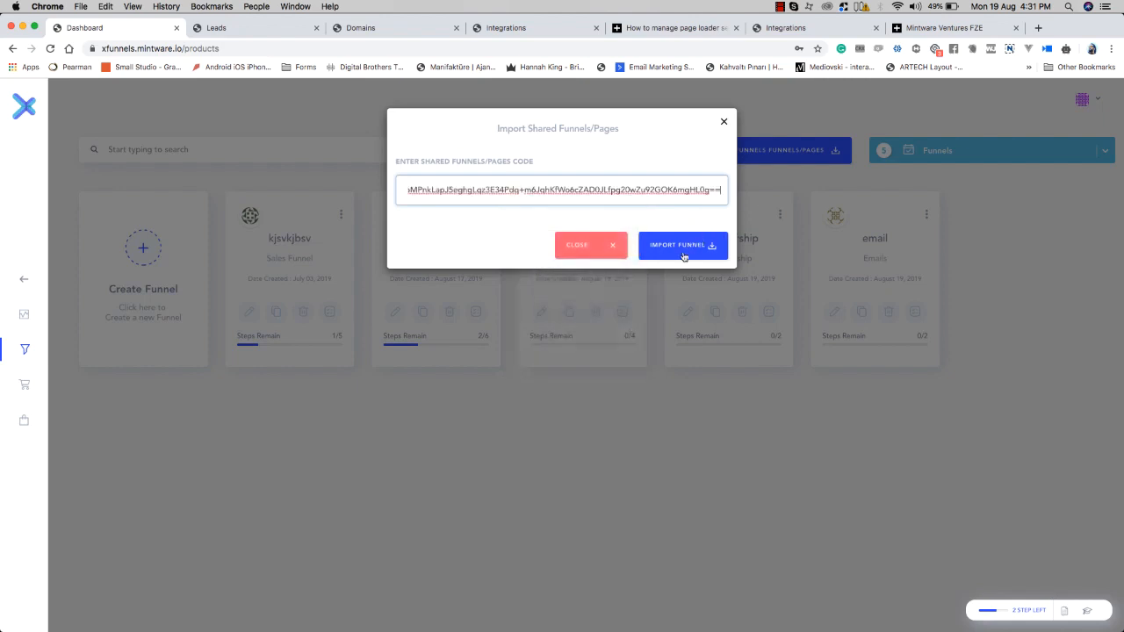
left_click(724, 123)
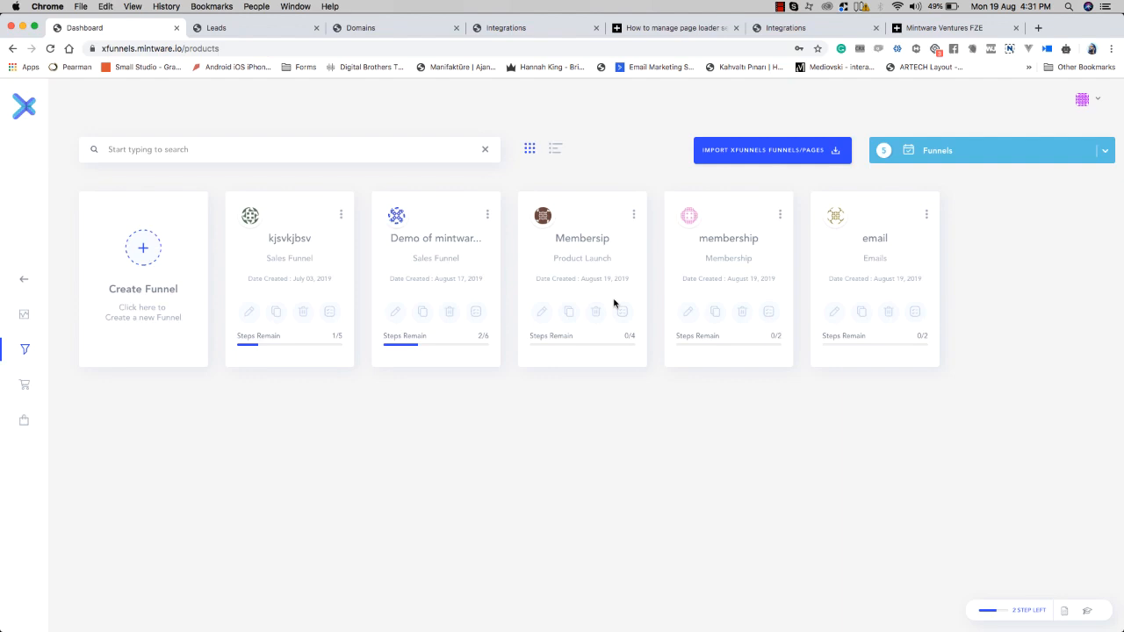
Step: Switch the products listing to Pages, view the Create Page details form and go back to the products page
left_click(965, 152)
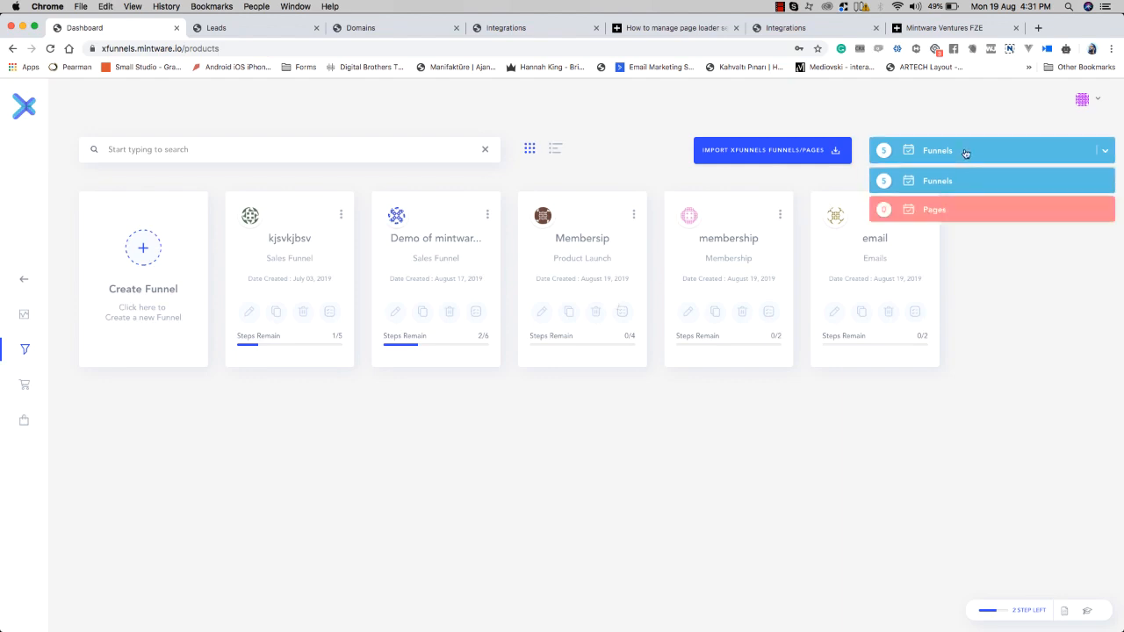
left_click(992, 212)
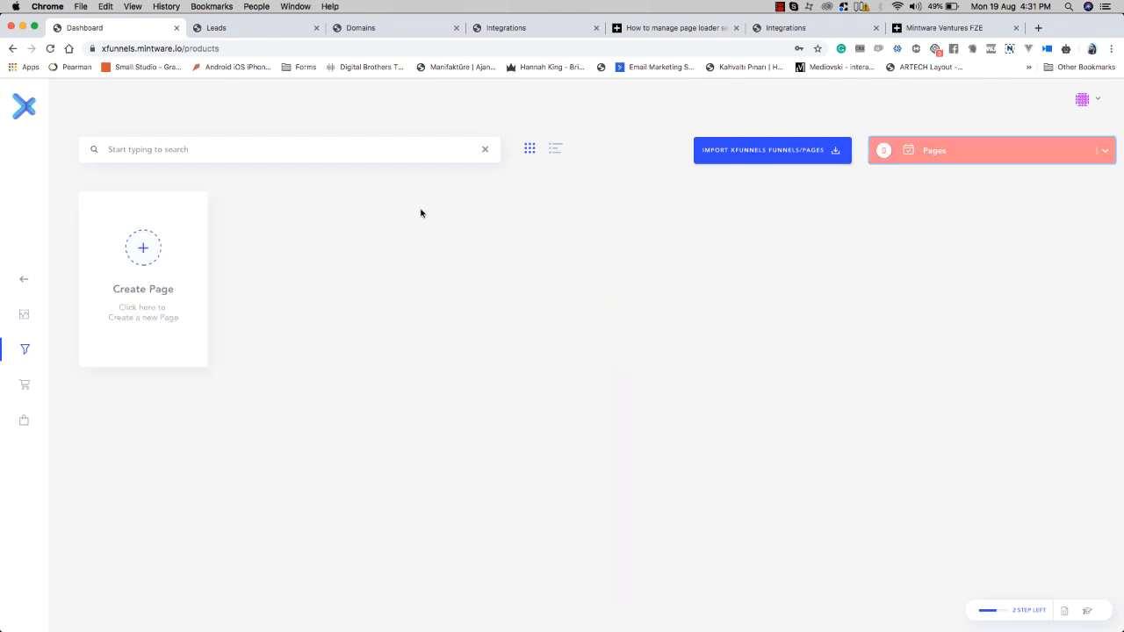
left_click(173, 281)
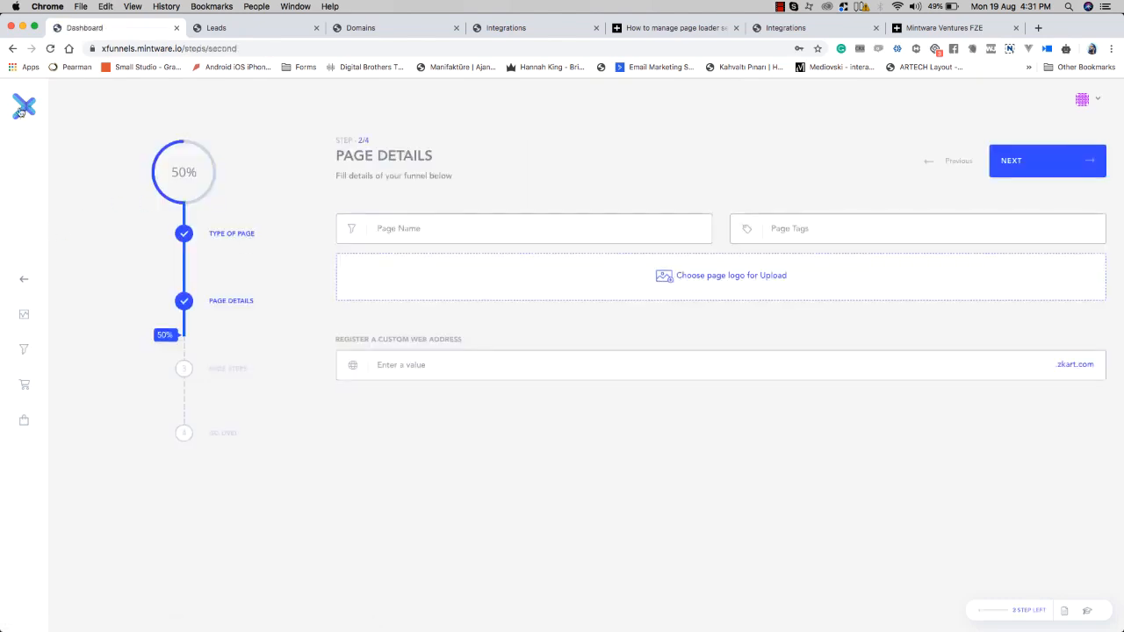
left_click(14, 50)
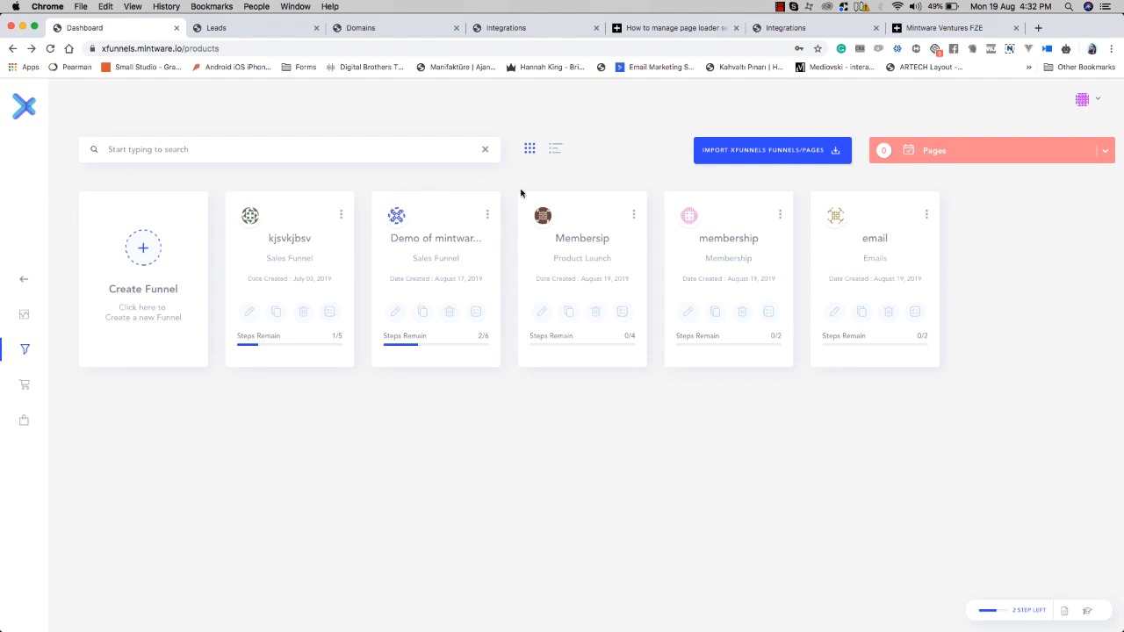
Step: Switch the products listing to Funnels and back to Pages to view the Create Page card
left_click(907, 157)
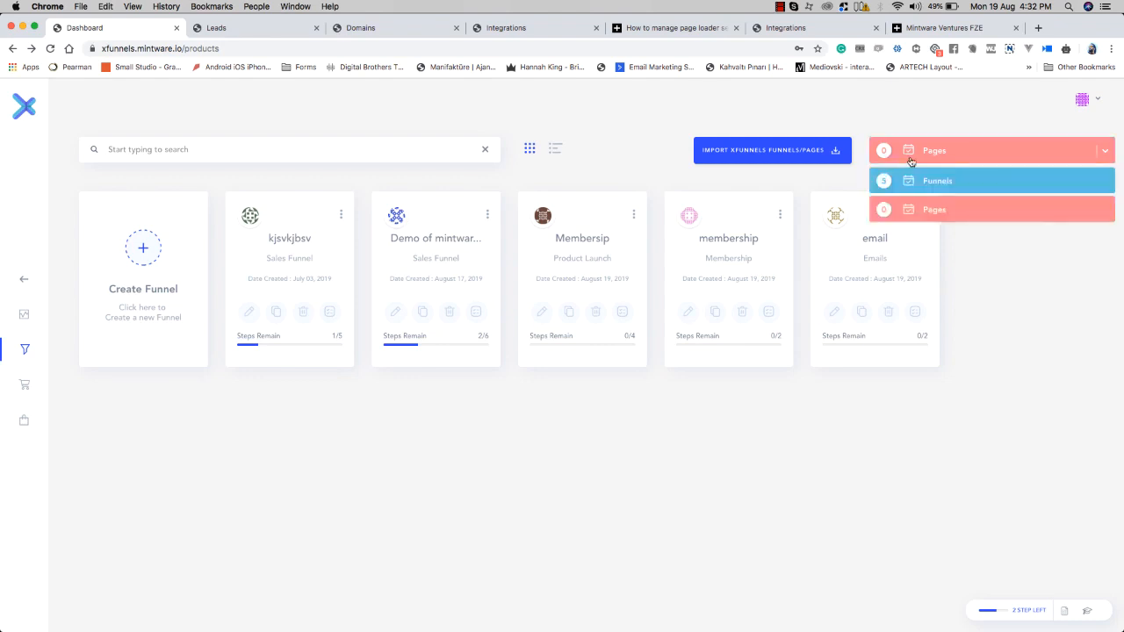
left_click(950, 214)
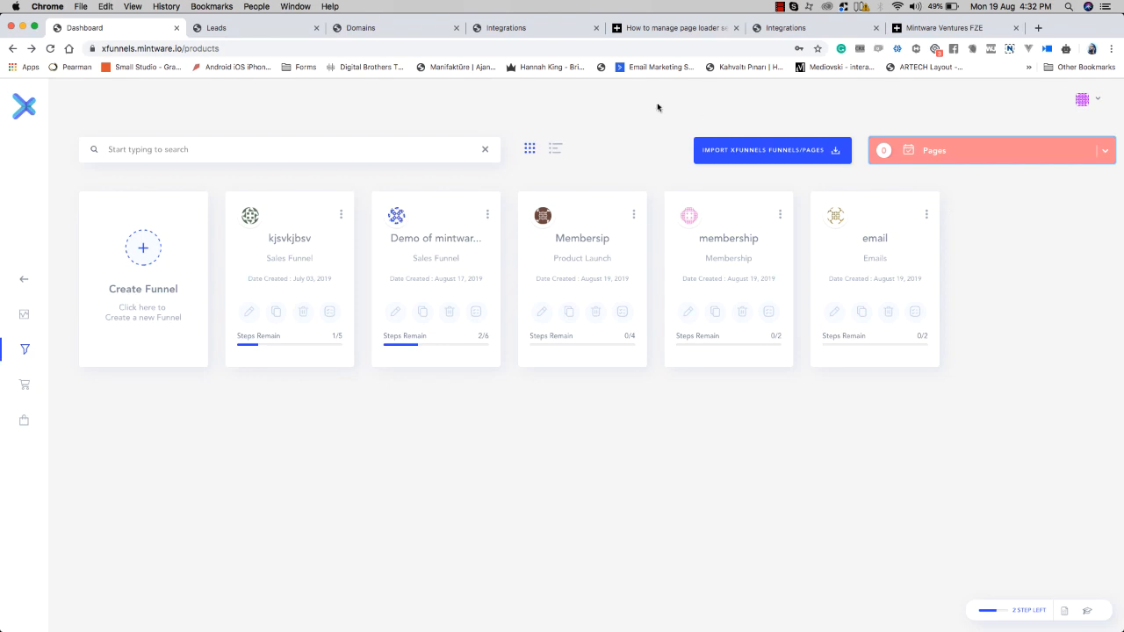
left_click(913, 155)
left_click(913, 184)
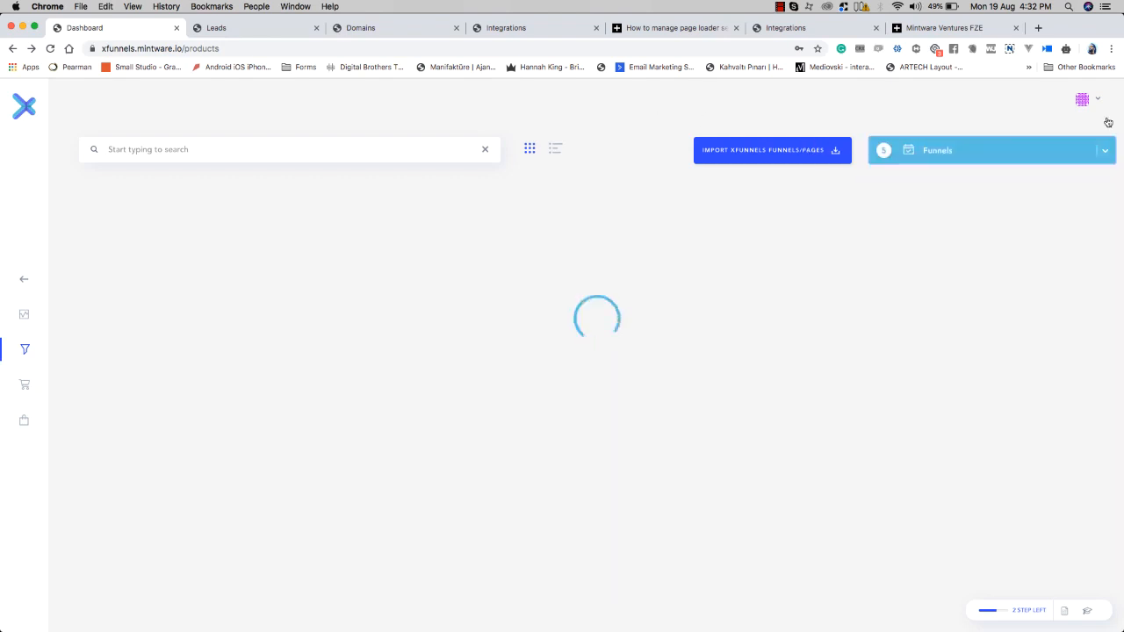
left_click(1014, 157)
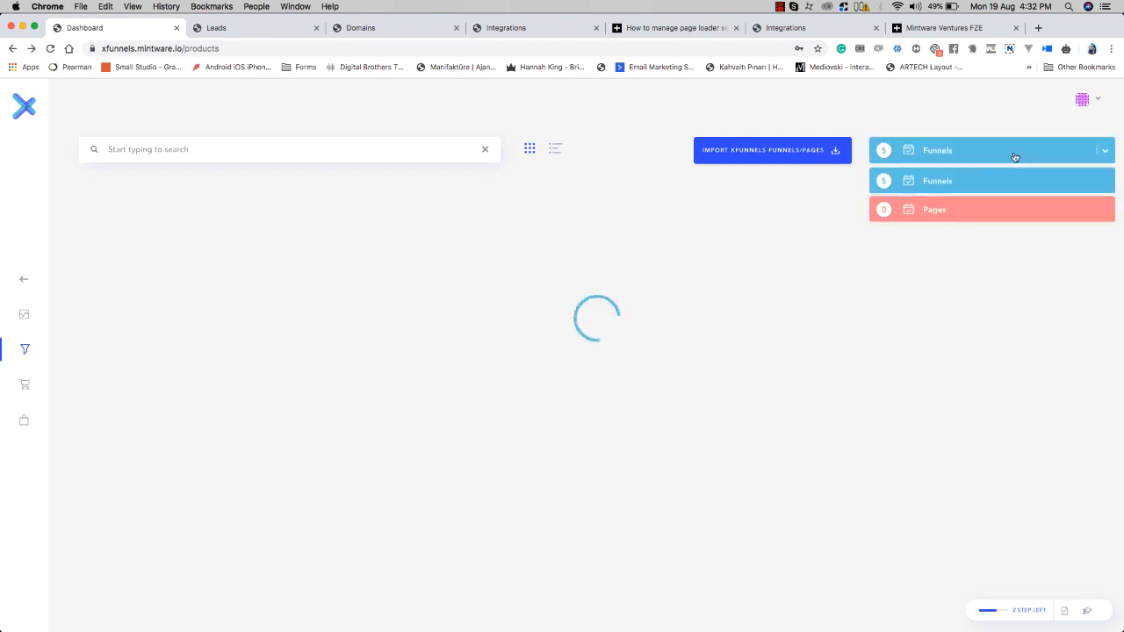
left_click(969, 209)
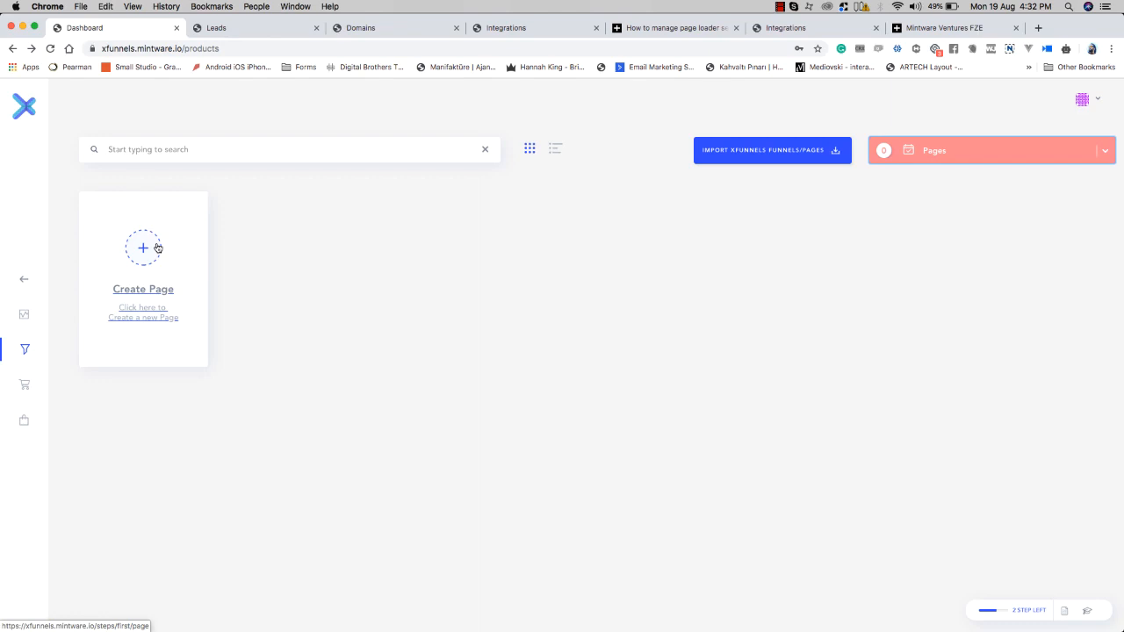
Step: Switch the products listing to Funnels and start a new funnel of type Sales Funnel
left_click(936, 156)
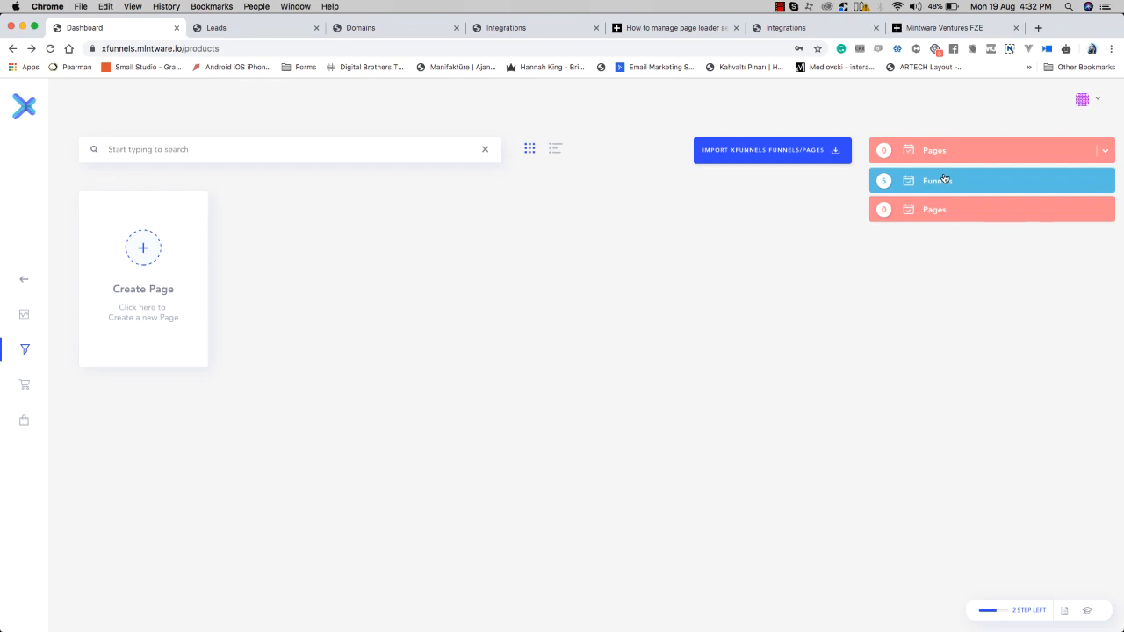
left_click(945, 180)
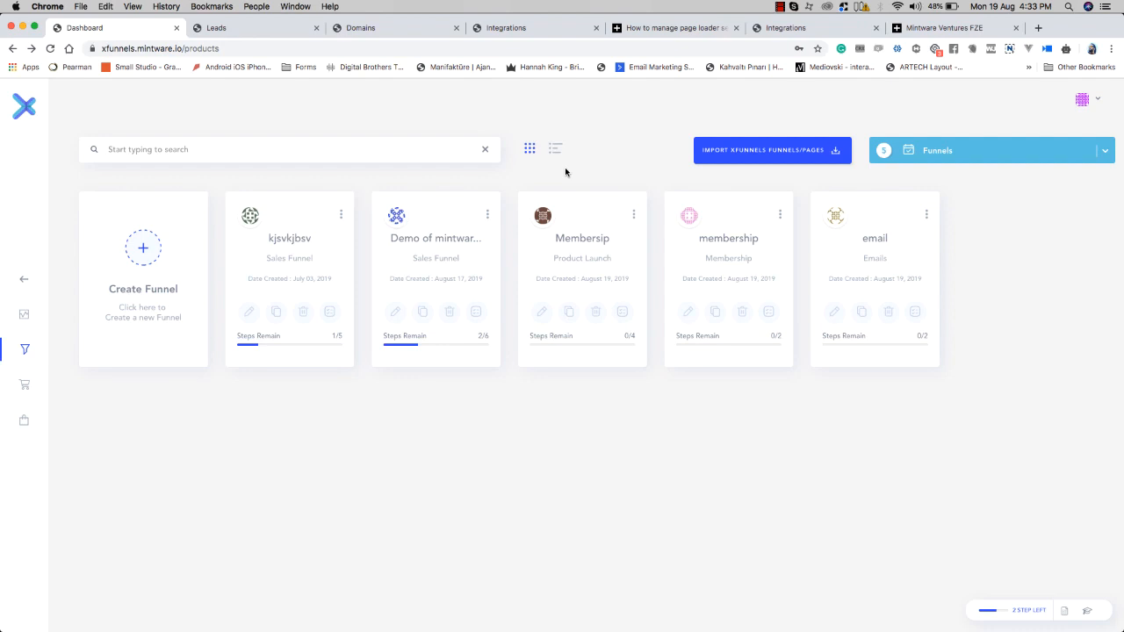
left_click(137, 254)
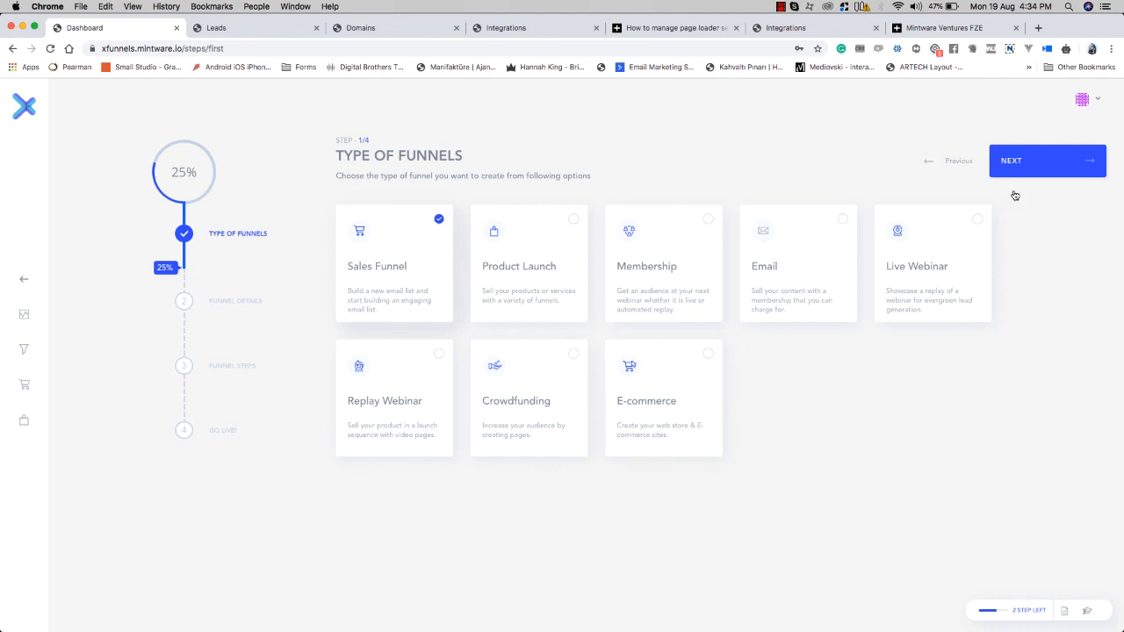
left_click(1044, 158)
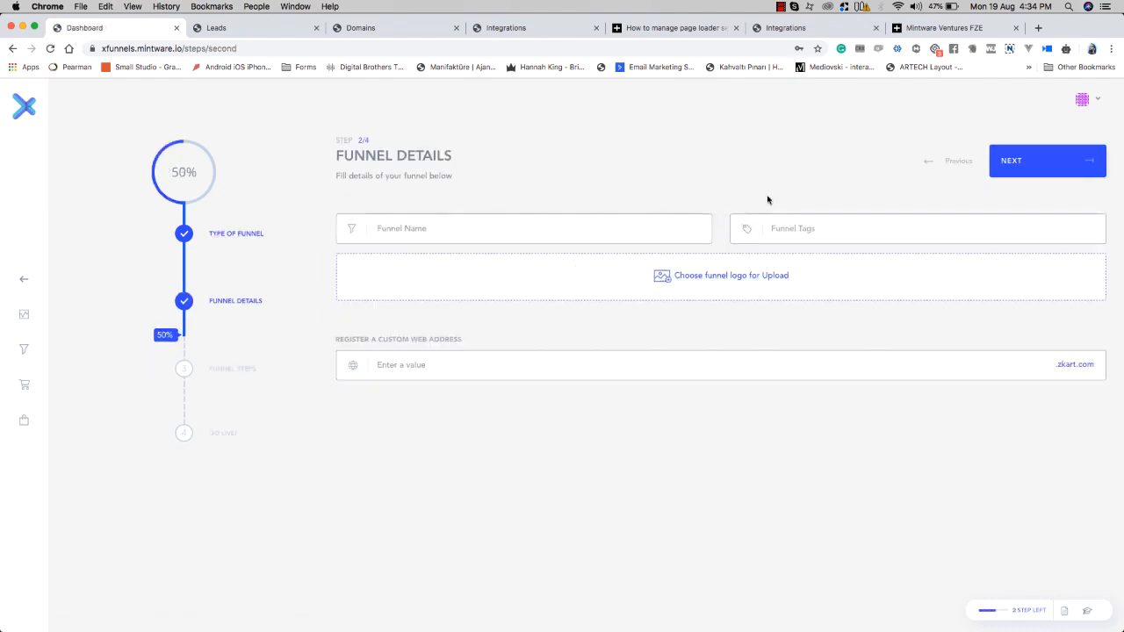
Step: Name the funnel "Demo of sales funnel", set its custom web address to "funnel" on .zkart.com and continue to the funnel steps
left_click(518, 229)
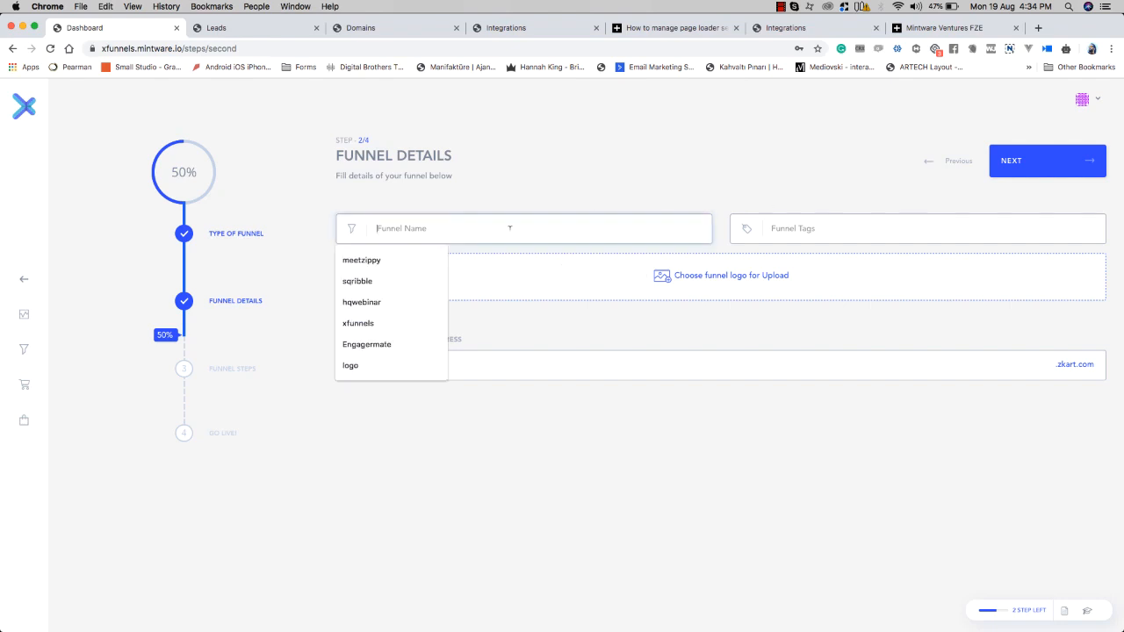
type("Demo")
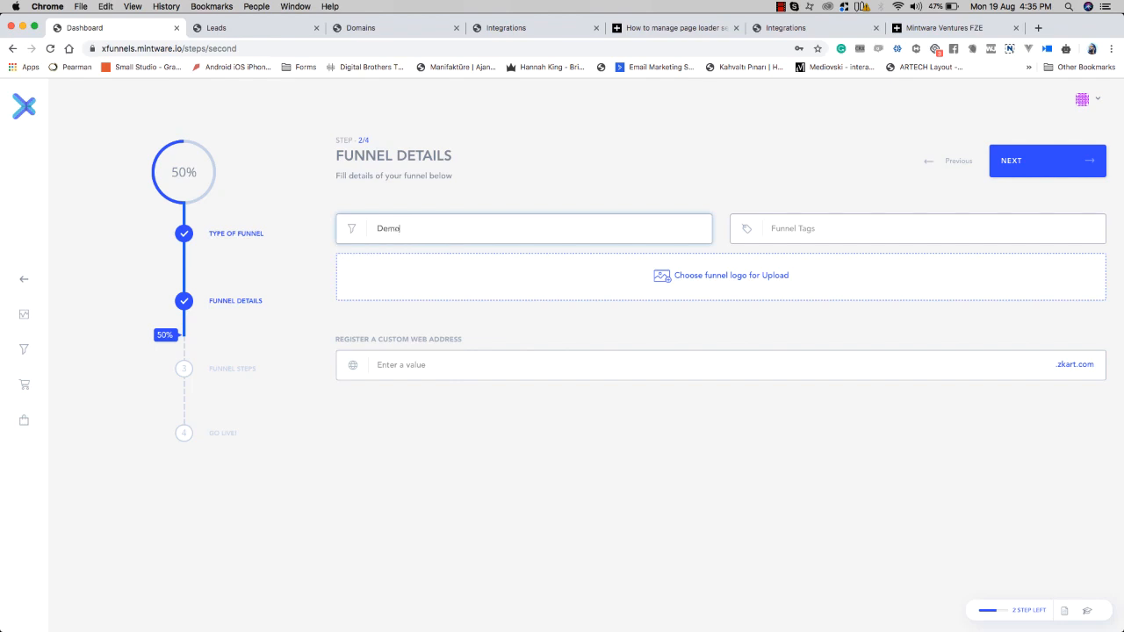
type(" of sales funnel")
left_click(457, 360)
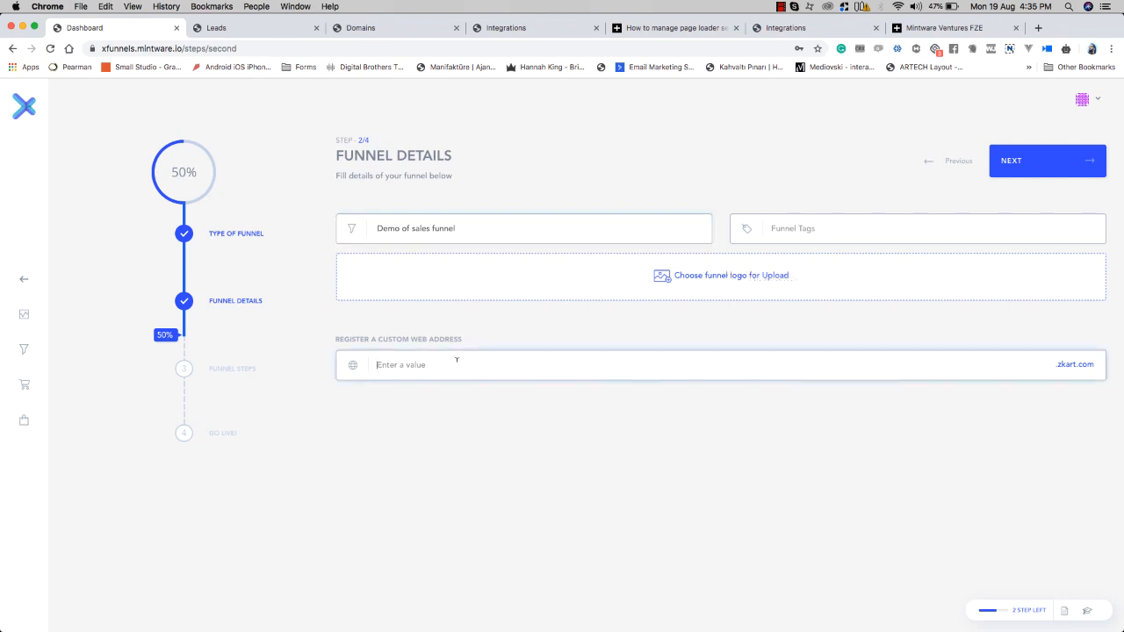
type("funnel")
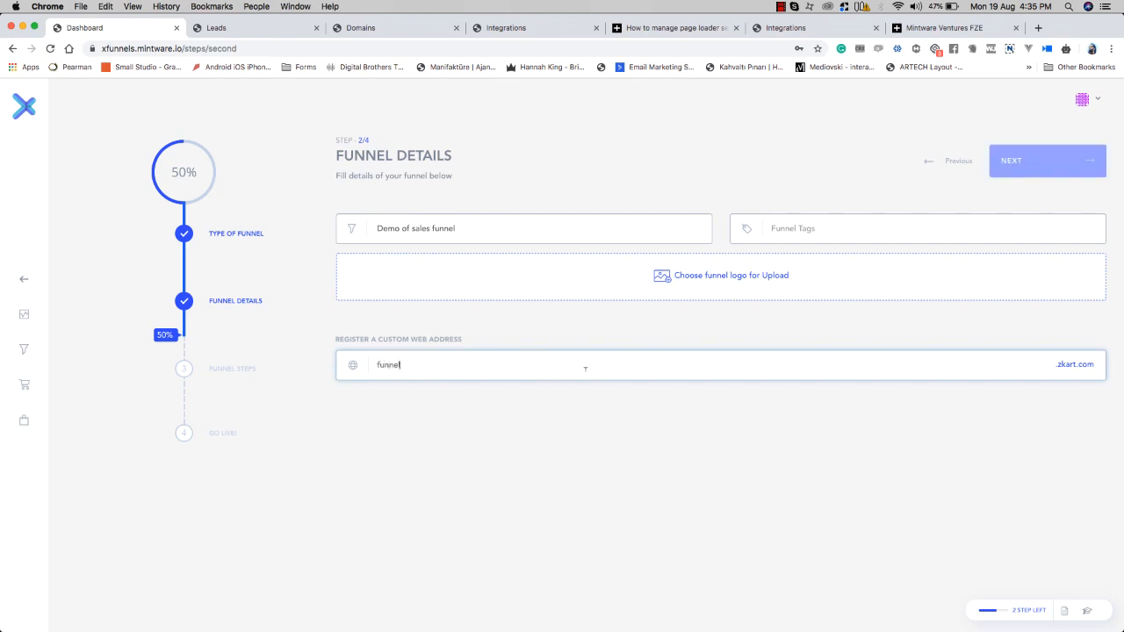
left_click(661, 418)
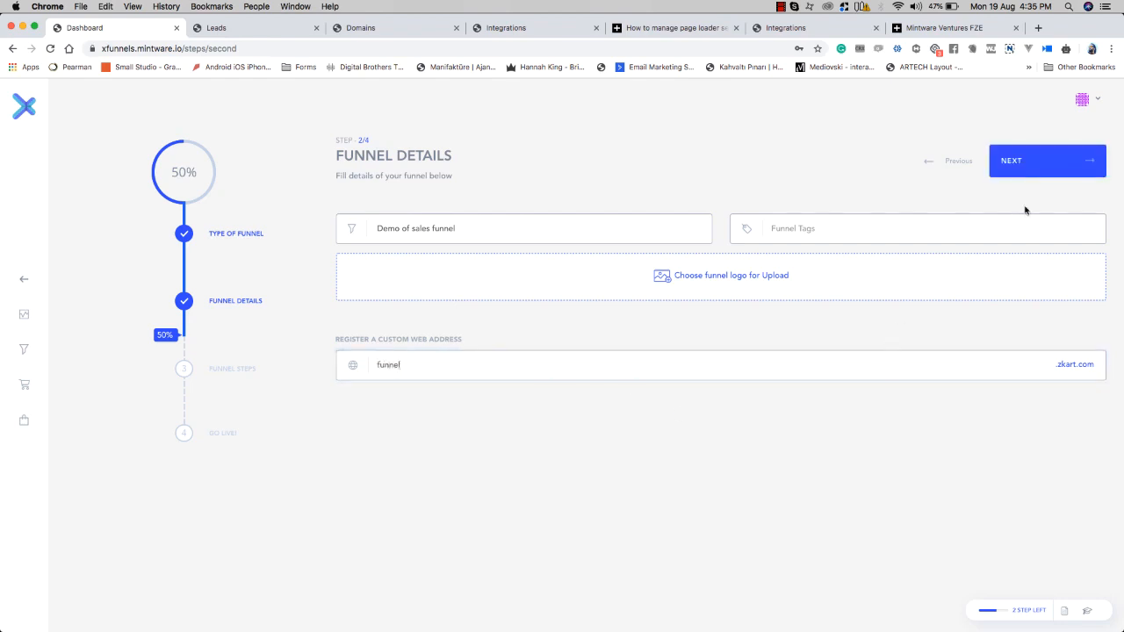
left_click(1044, 164)
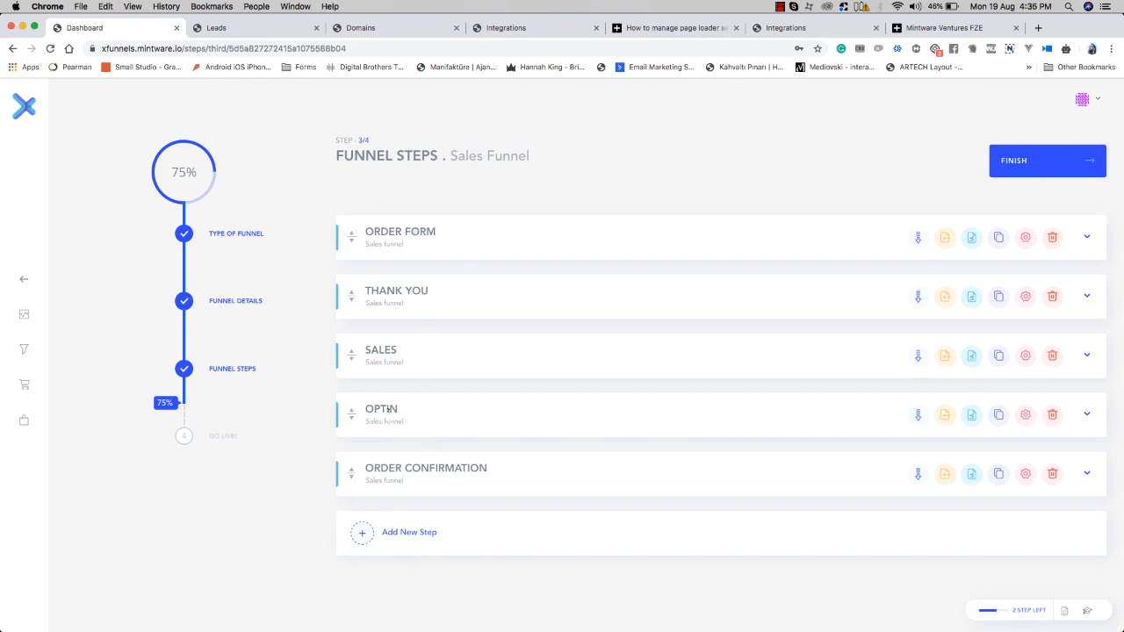
Step: Reorder the funnel steps to Optin, Sales, Order Form, Order Confirmation and Thank You
left_click_drag(388, 409, 386, 293)
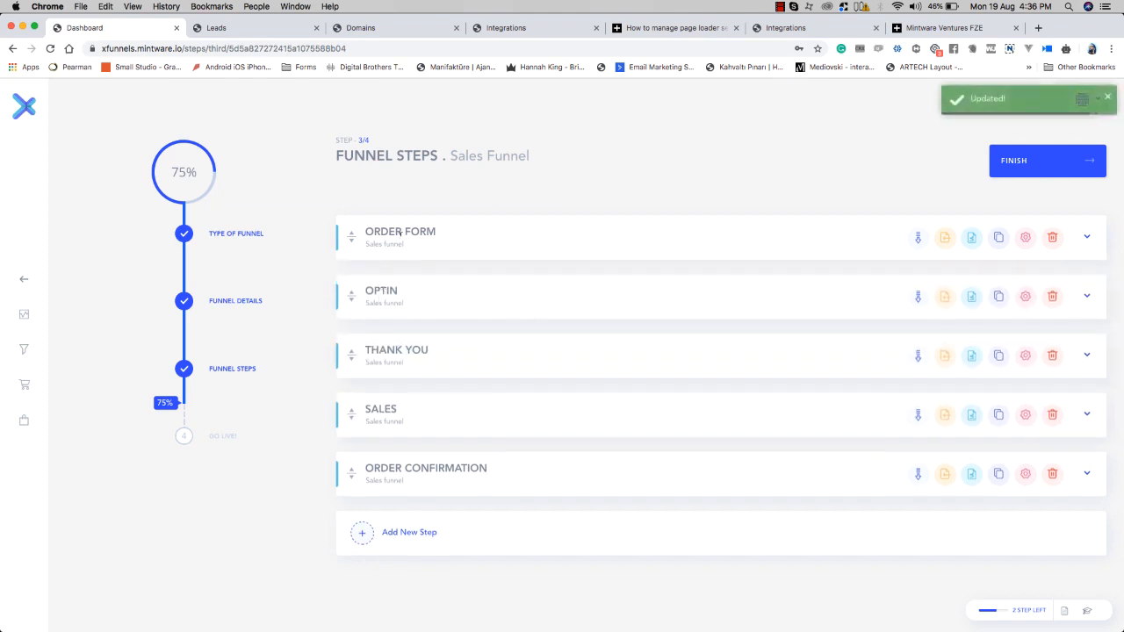
left_click_drag(401, 232, 415, 407)
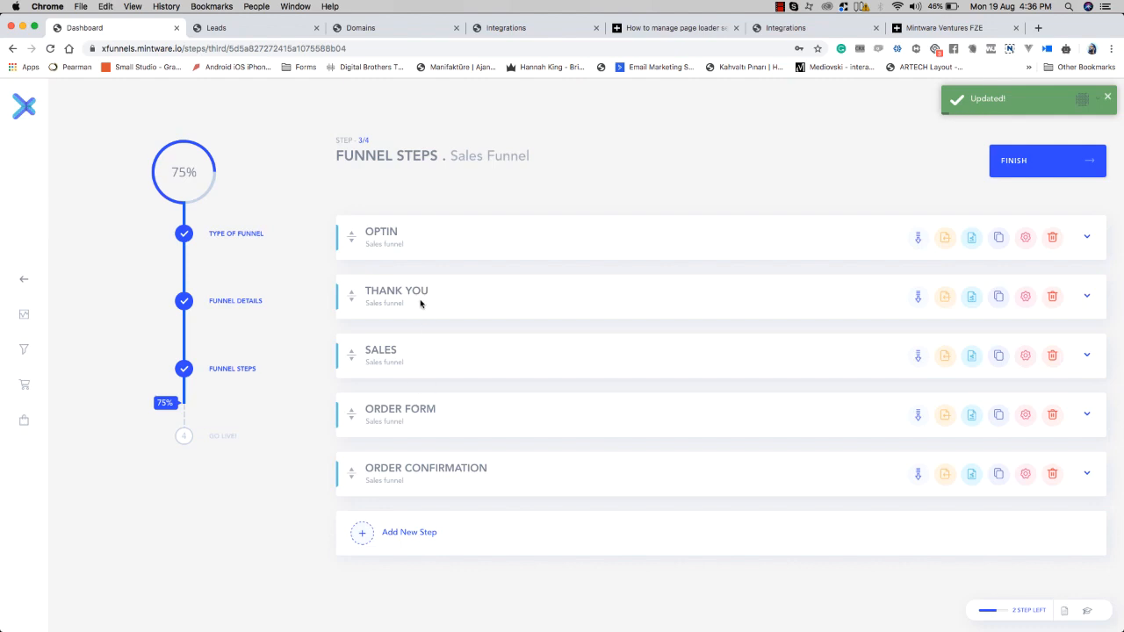
left_click_drag(420, 303, 425, 402)
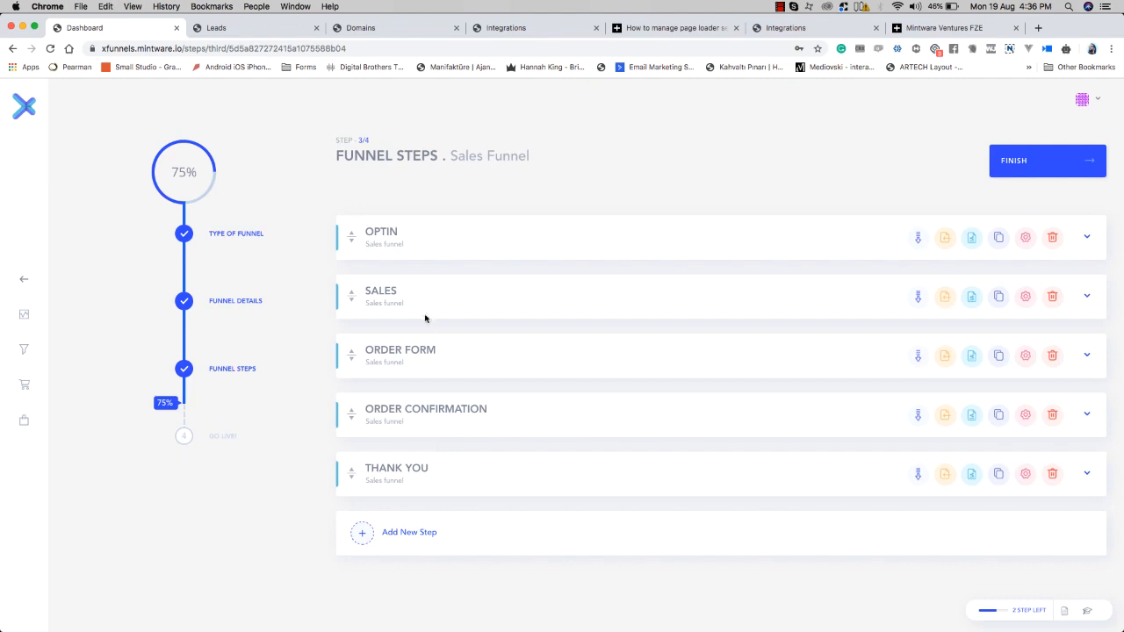
left_click_drag(418, 481, 411, 411)
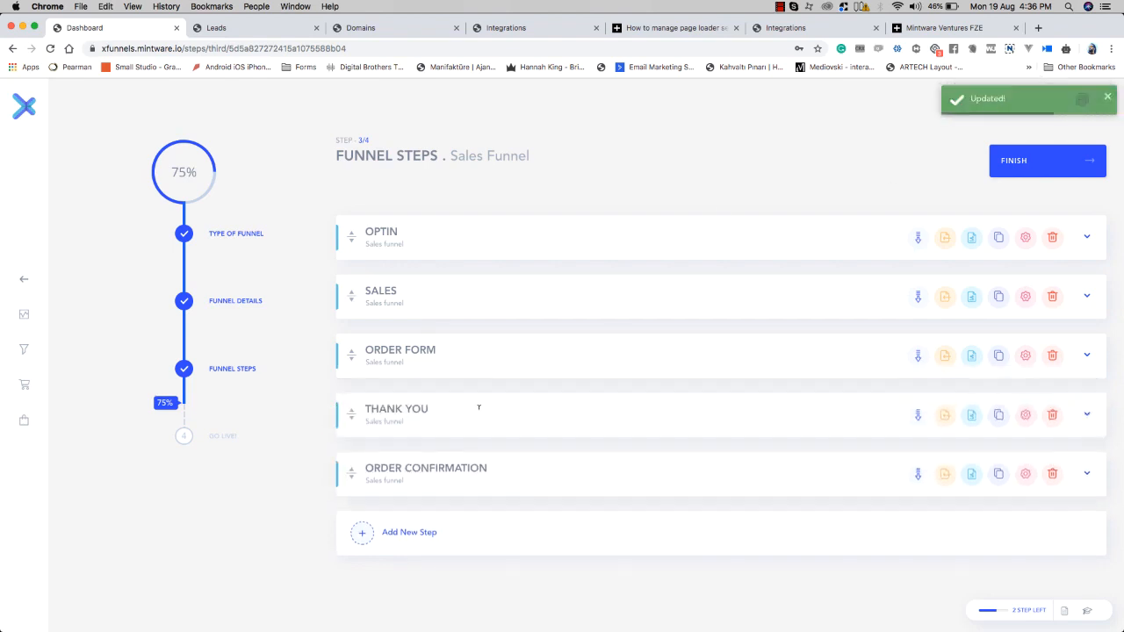
left_click_drag(431, 488, 426, 409)
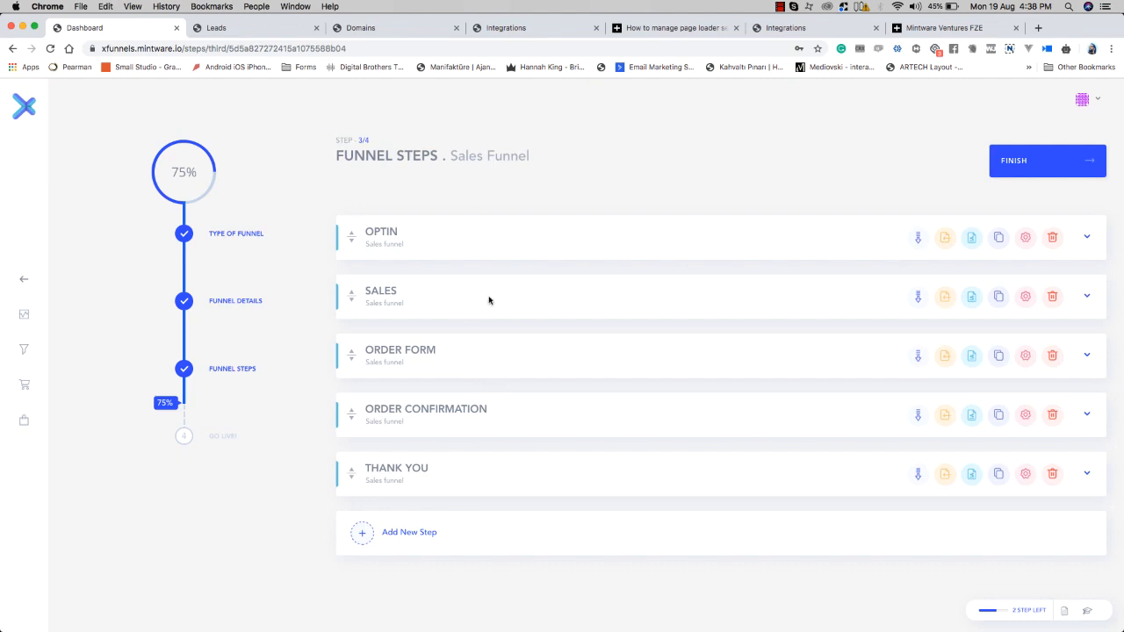
Step: Add a new funnel step named "ds phone x"
left_click(409, 533)
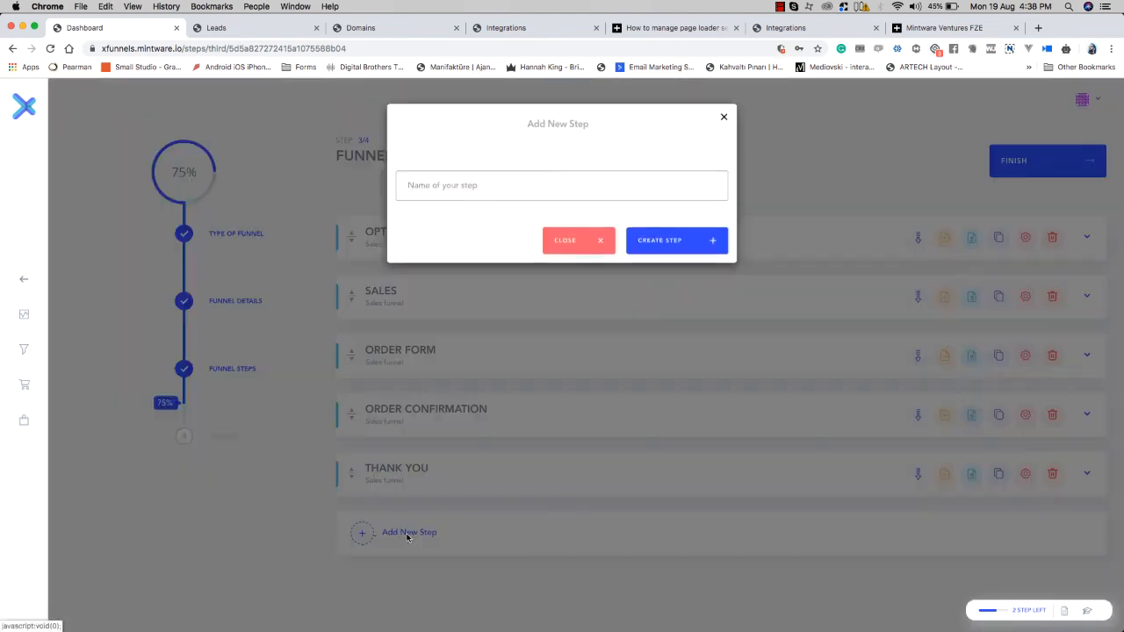
left_click(497, 193)
type("ds phone x")
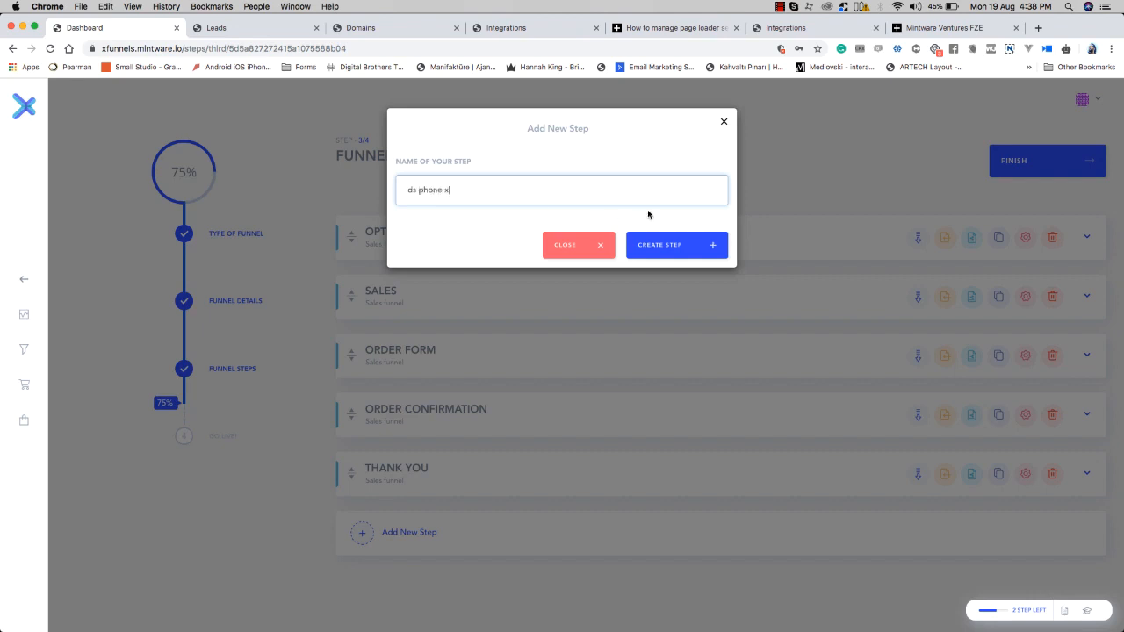
left_click(677, 245)
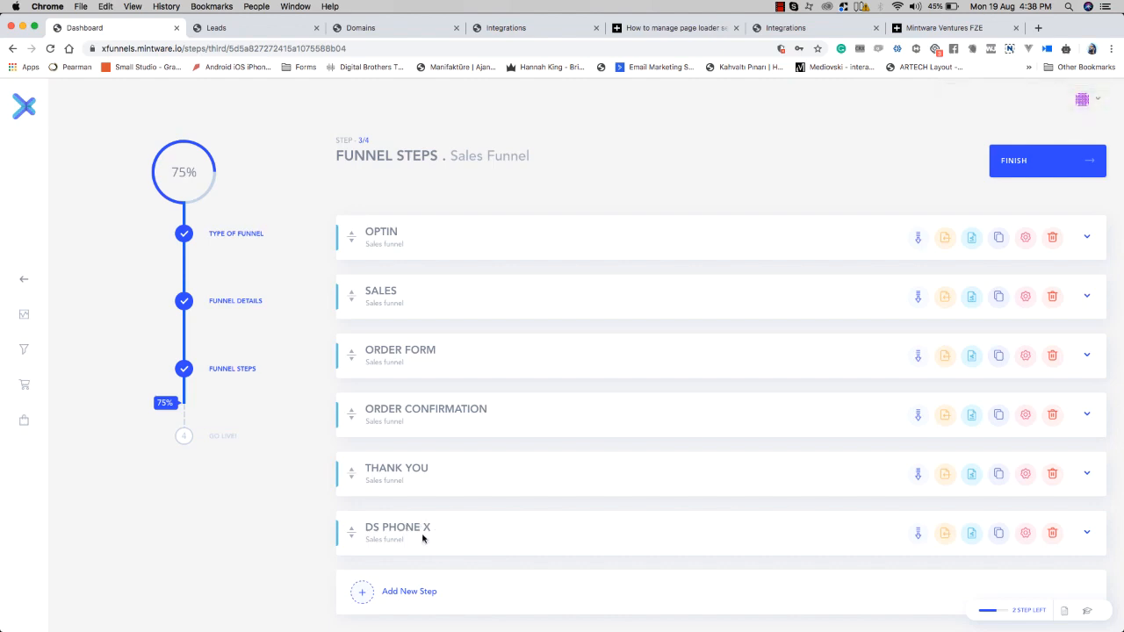
Step: Move the DS Phone X step directly below Sales and make it a downsell of Sales
left_click_drag(424, 536, 418, 352)
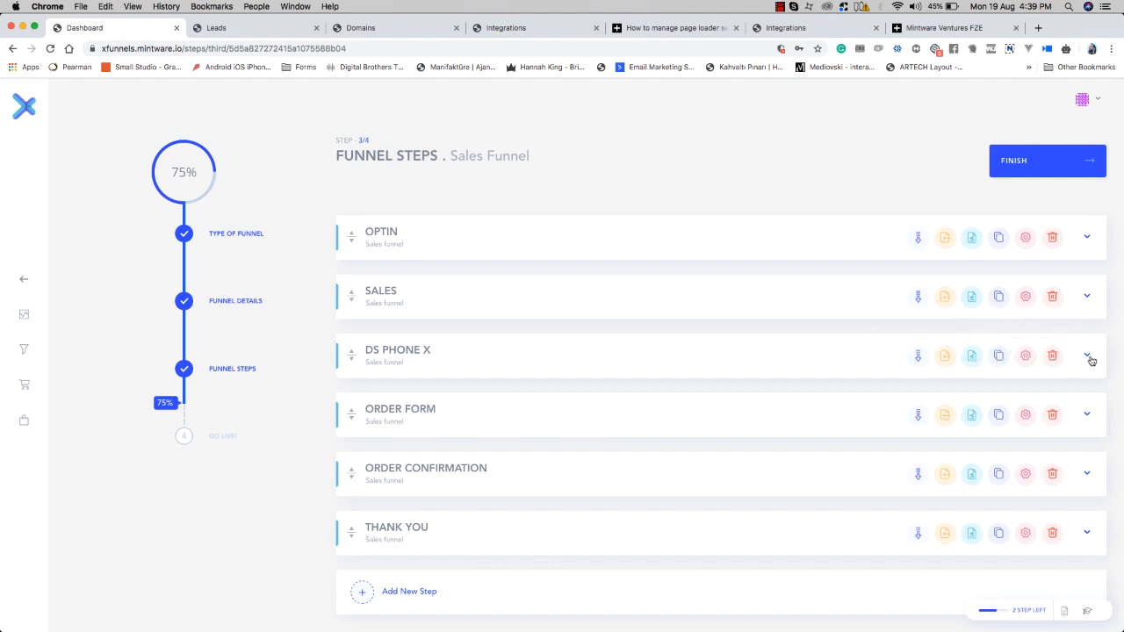
left_click(918, 355)
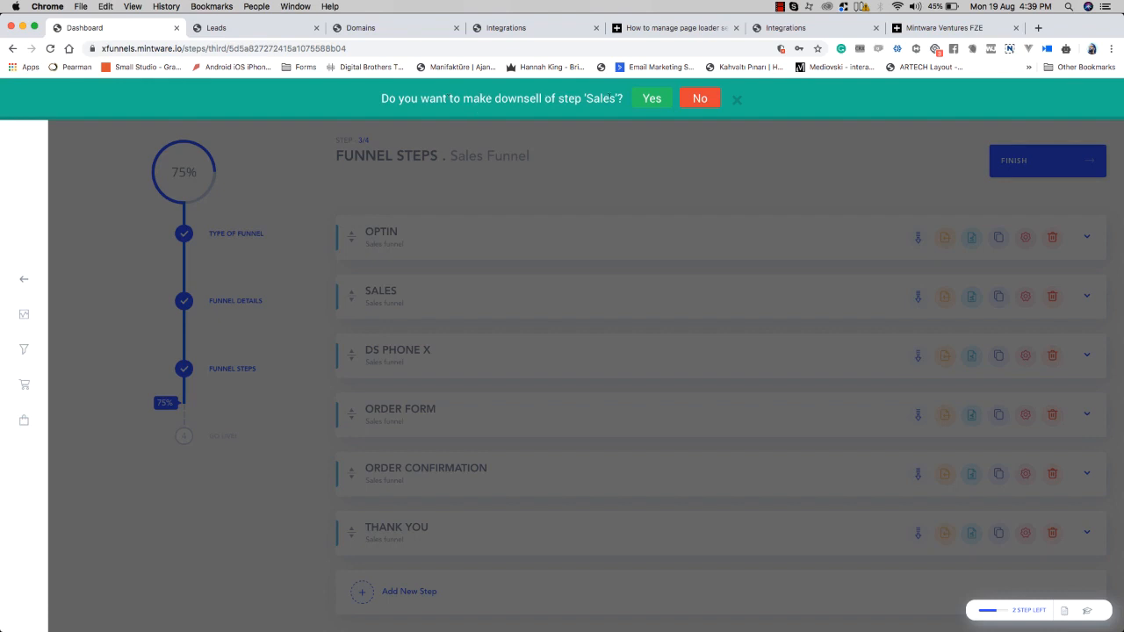
left_click(650, 102)
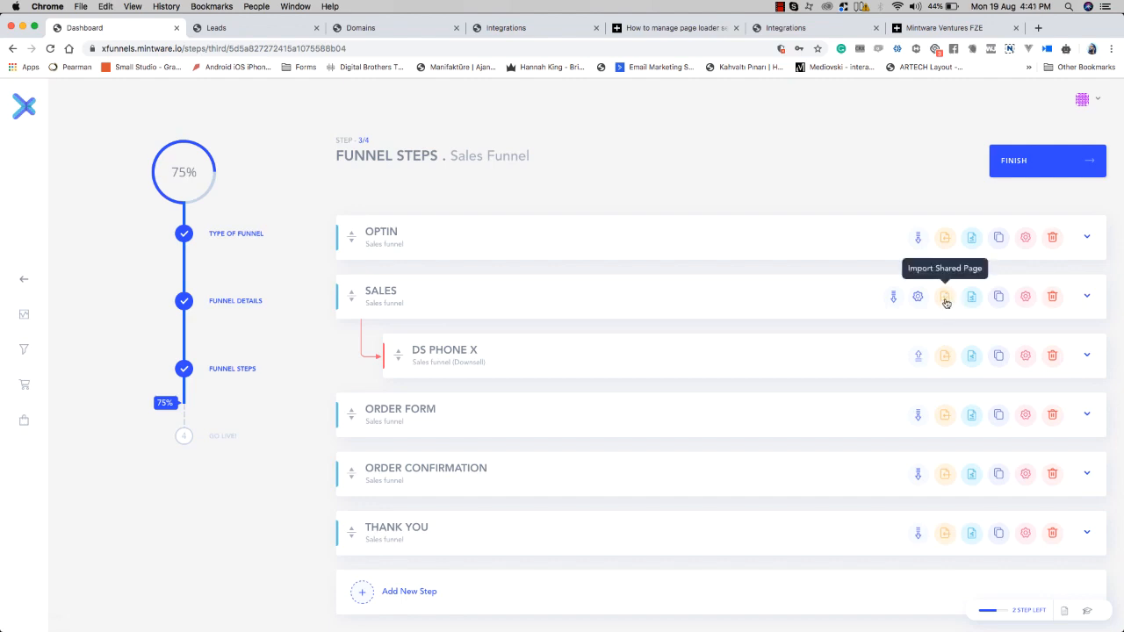
Step: View the Sales step's Import Shared Page dialog and select its share page code, closing the dialogs without importing
left_click(945, 297)
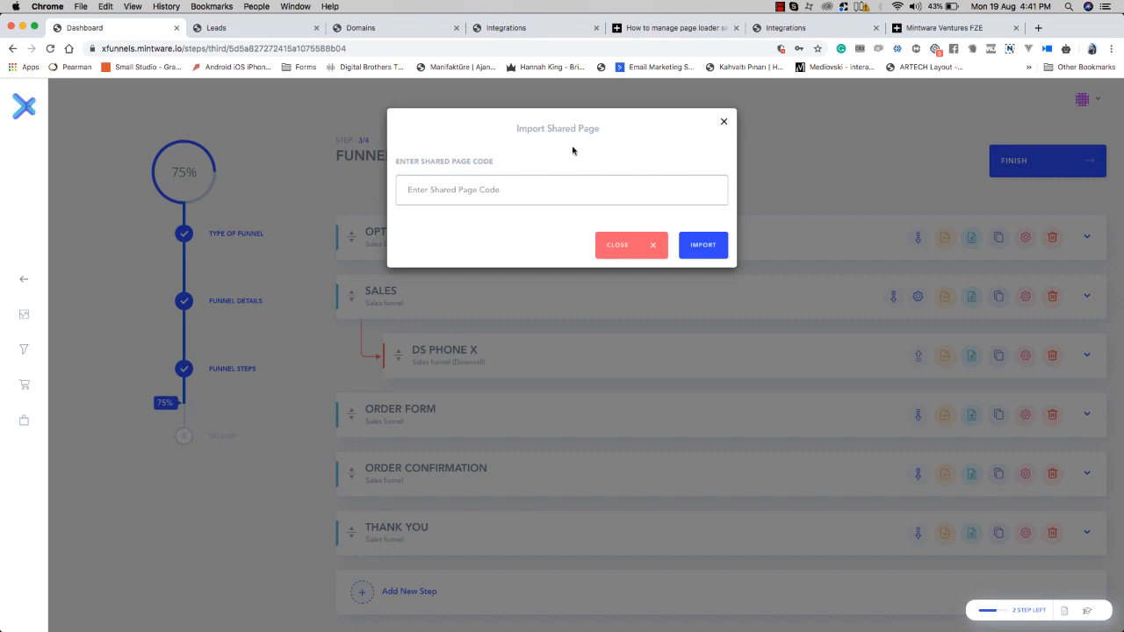
left_click(724, 125)
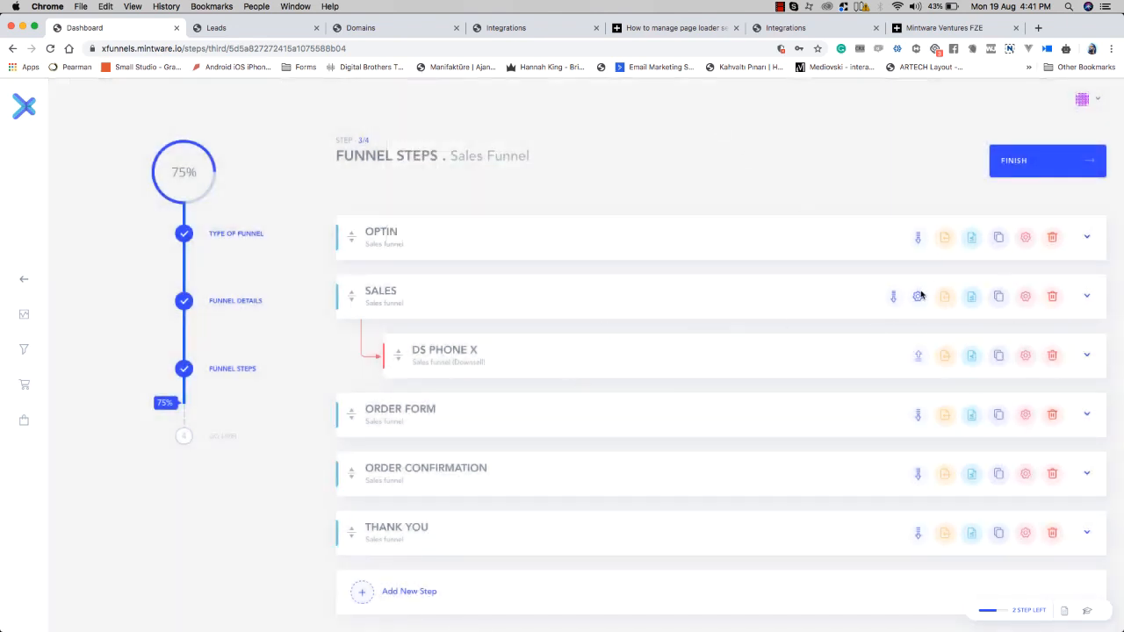
left_click(973, 298)
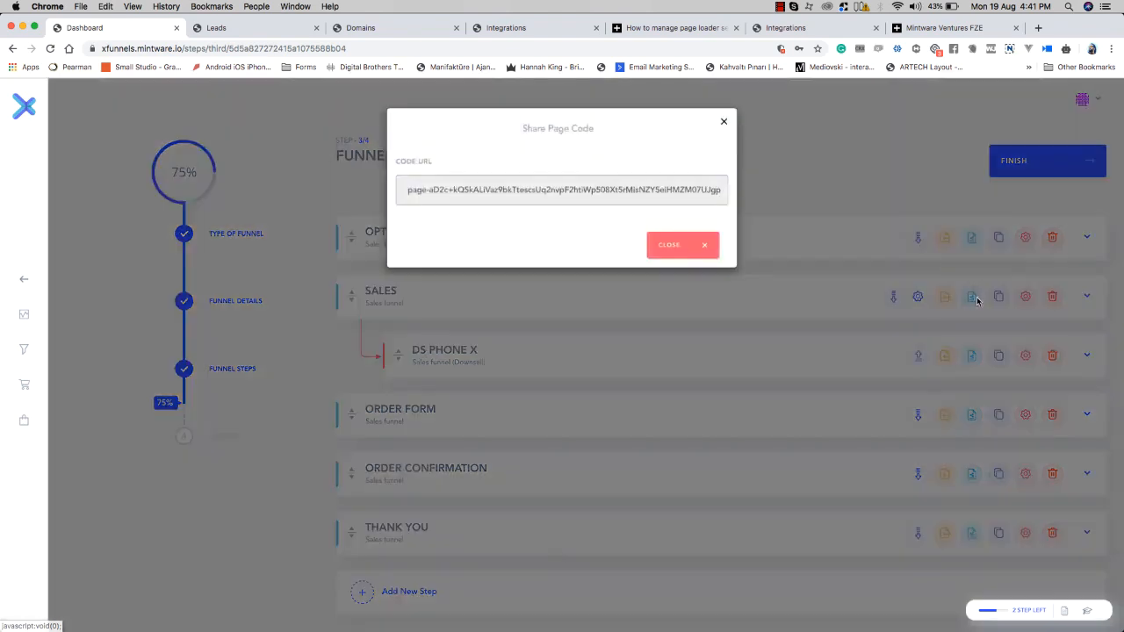
left_click(609, 189)
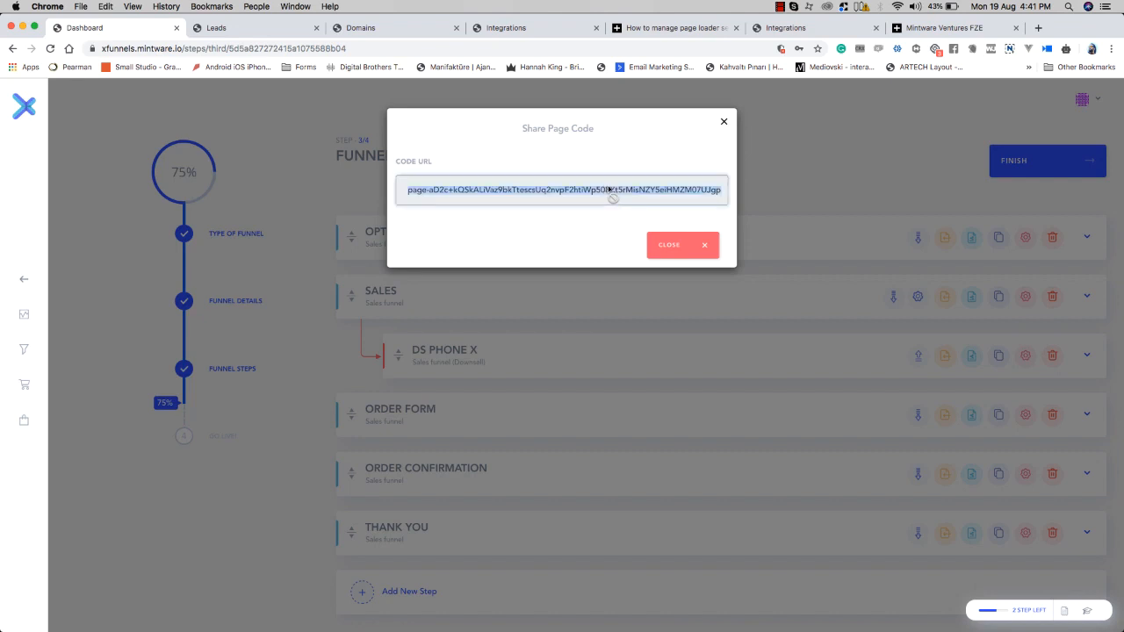
left_click(724, 121)
left_click(946, 297)
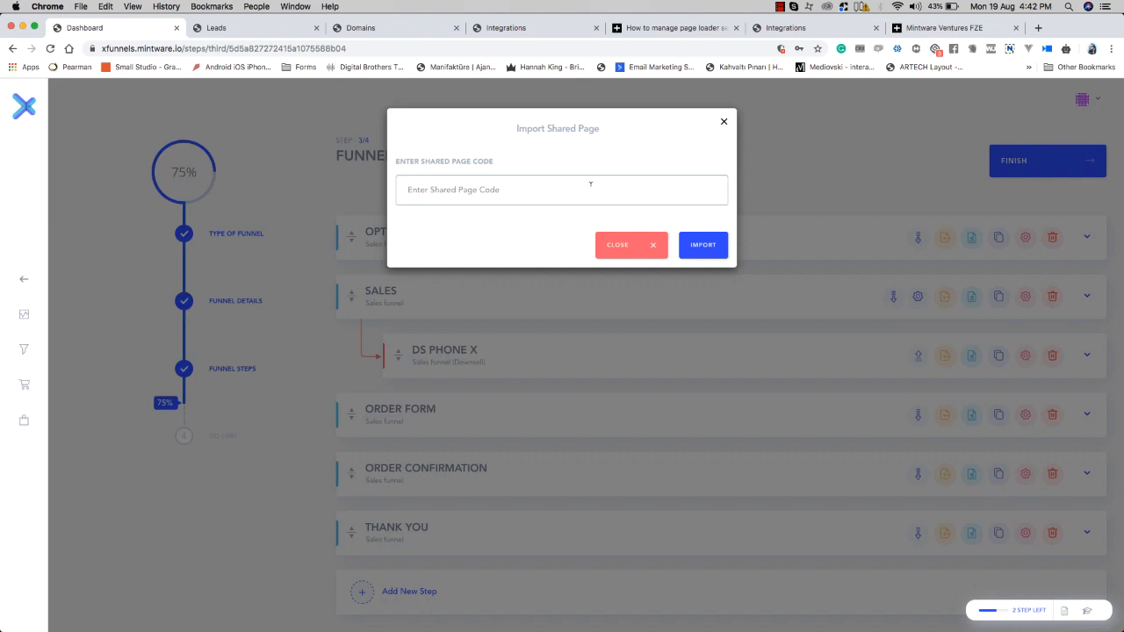
left_click(724, 122)
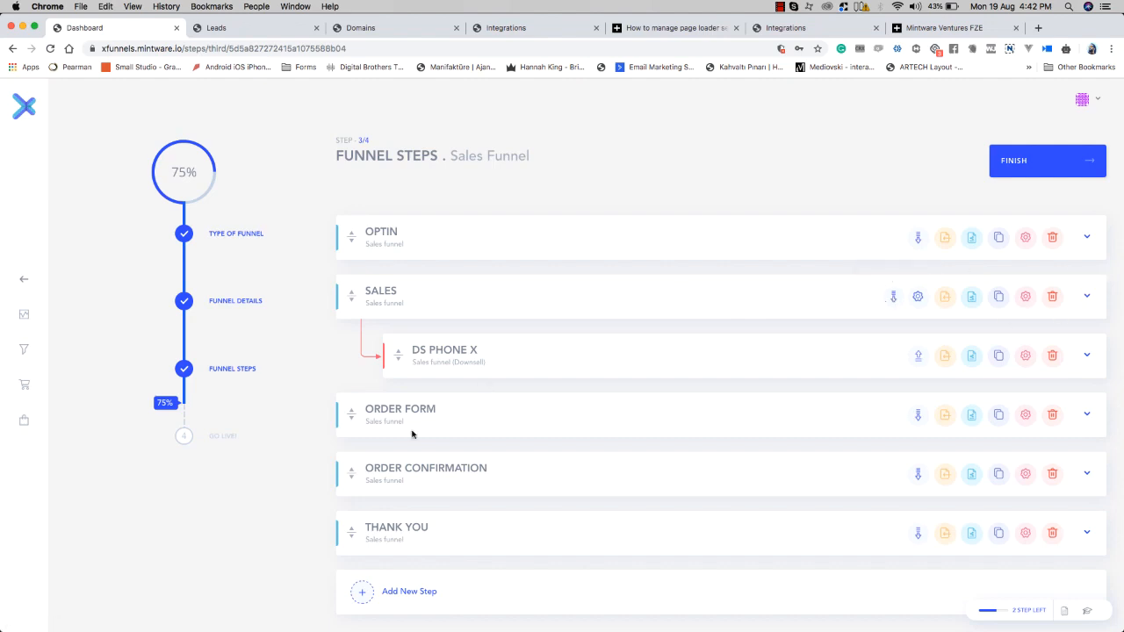
Step: Clone the Order Form step and delete the resulting copy
left_click(999, 414)
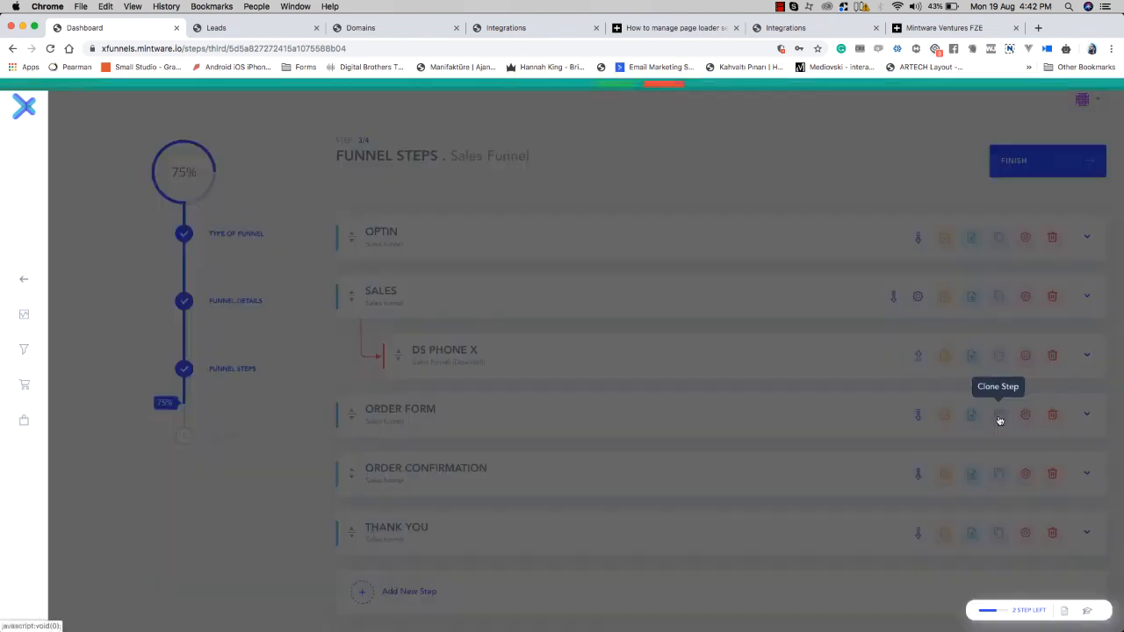
left_click(610, 99)
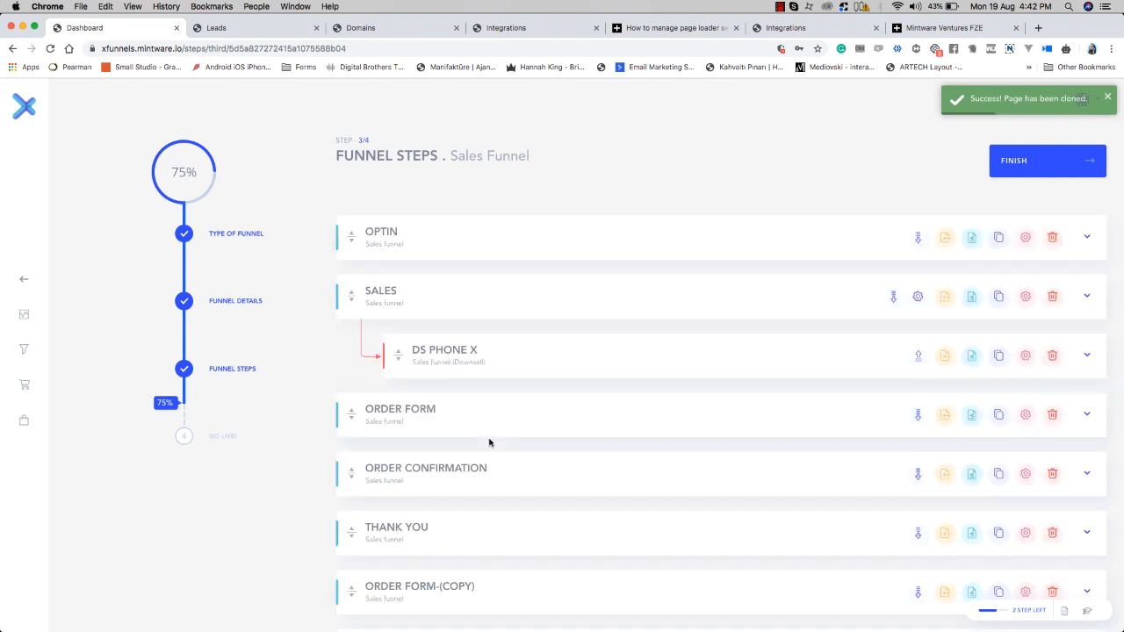
scroll(501, 462, "down", 1)
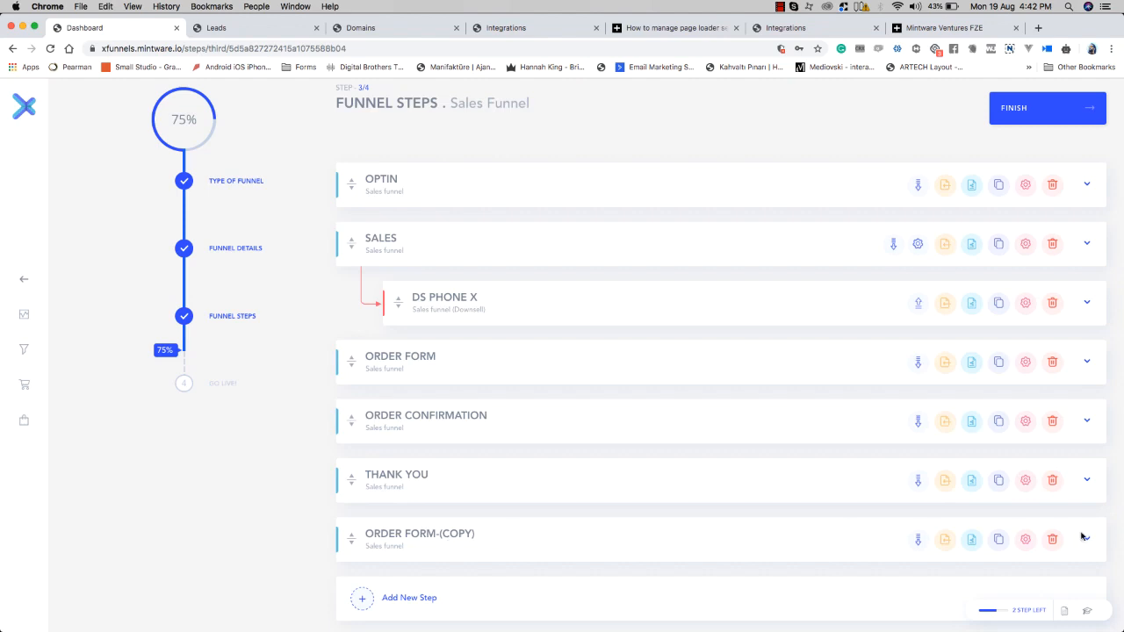
left_click(1052, 540)
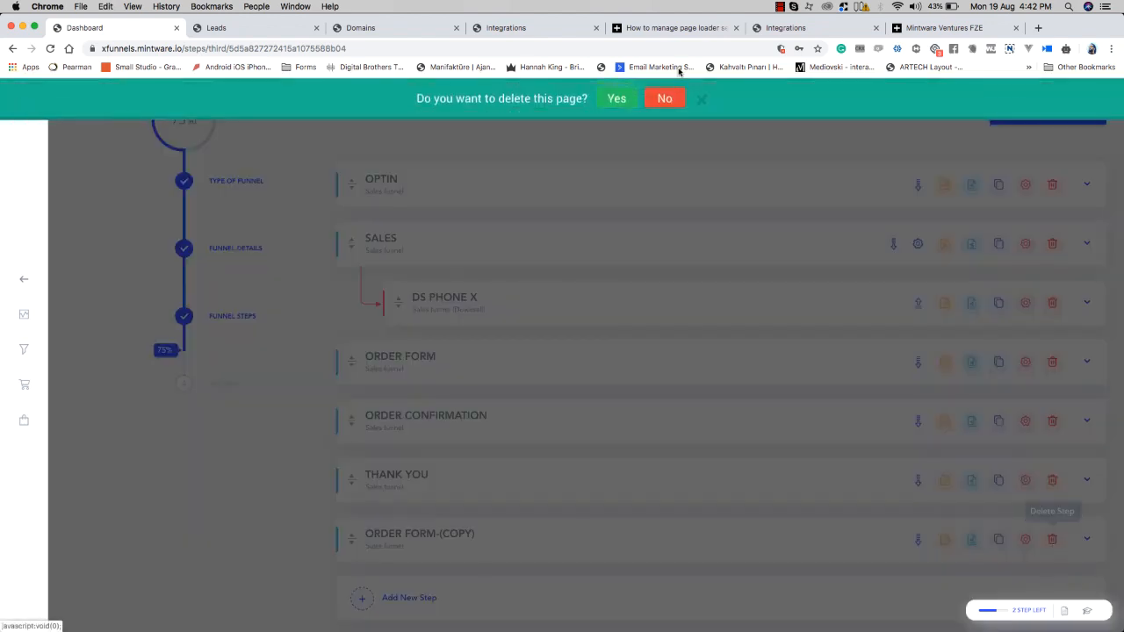
left_click(626, 96)
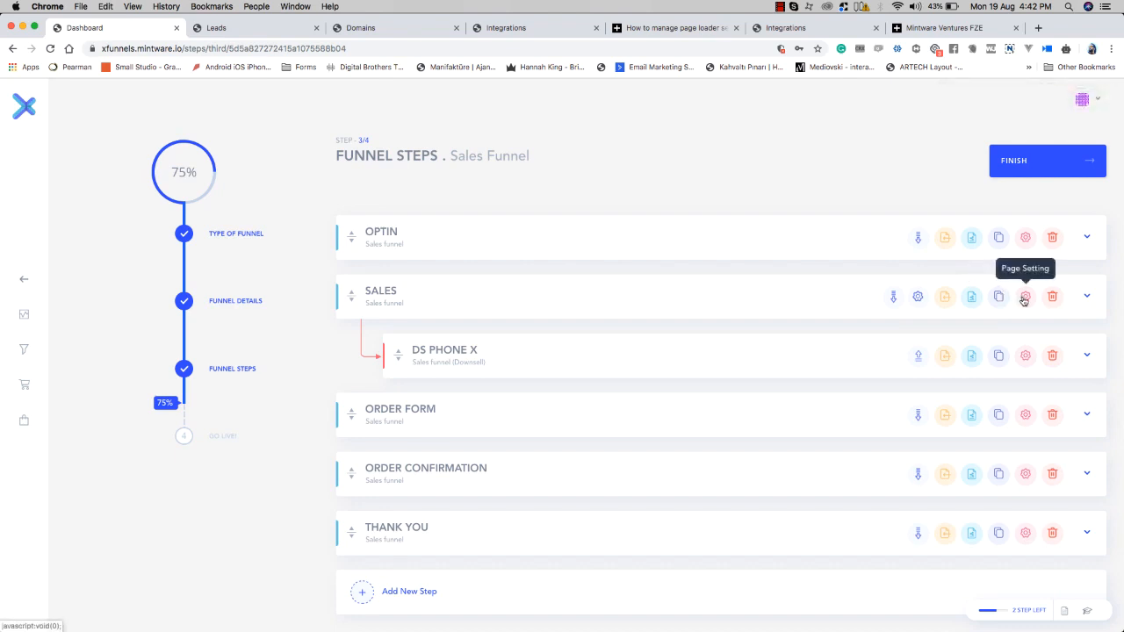
Step: Enter the page slug "thisisademo" in the Sales step's Page Settings, add hyphens between its words, and close without updating
left_click(1024, 300)
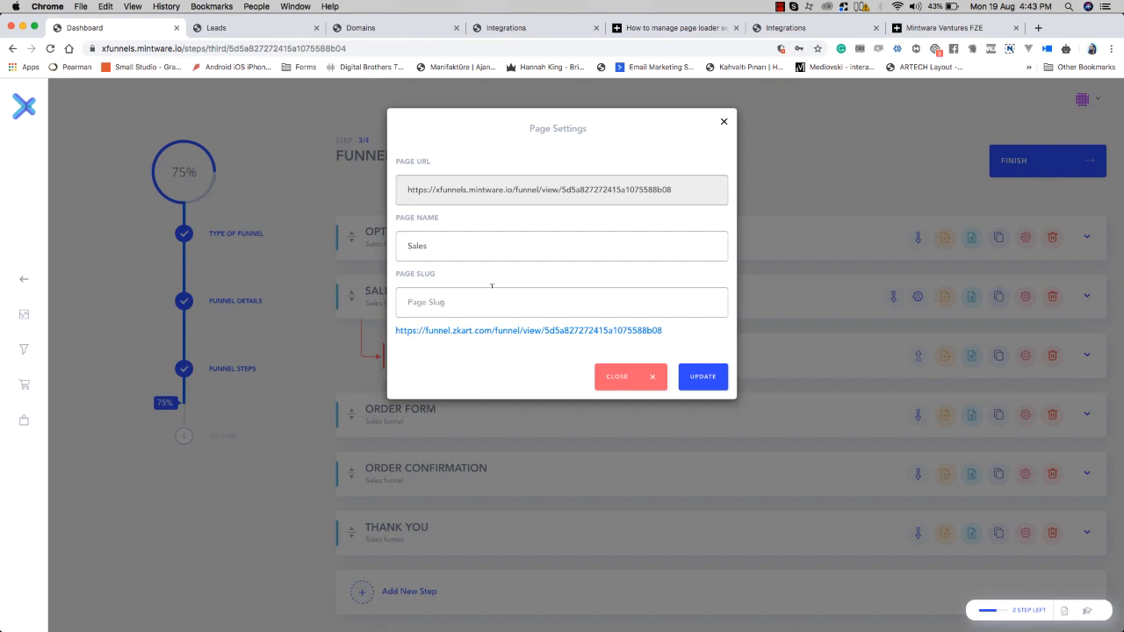
left_click(470, 305)
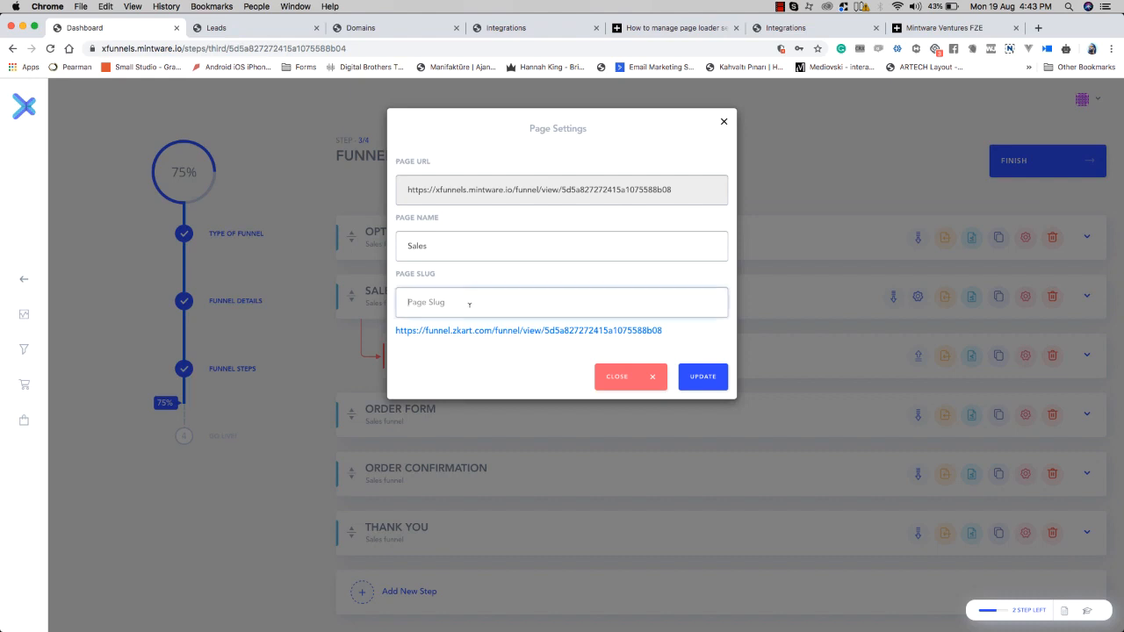
type("thisisademo")
left_click(510, 367)
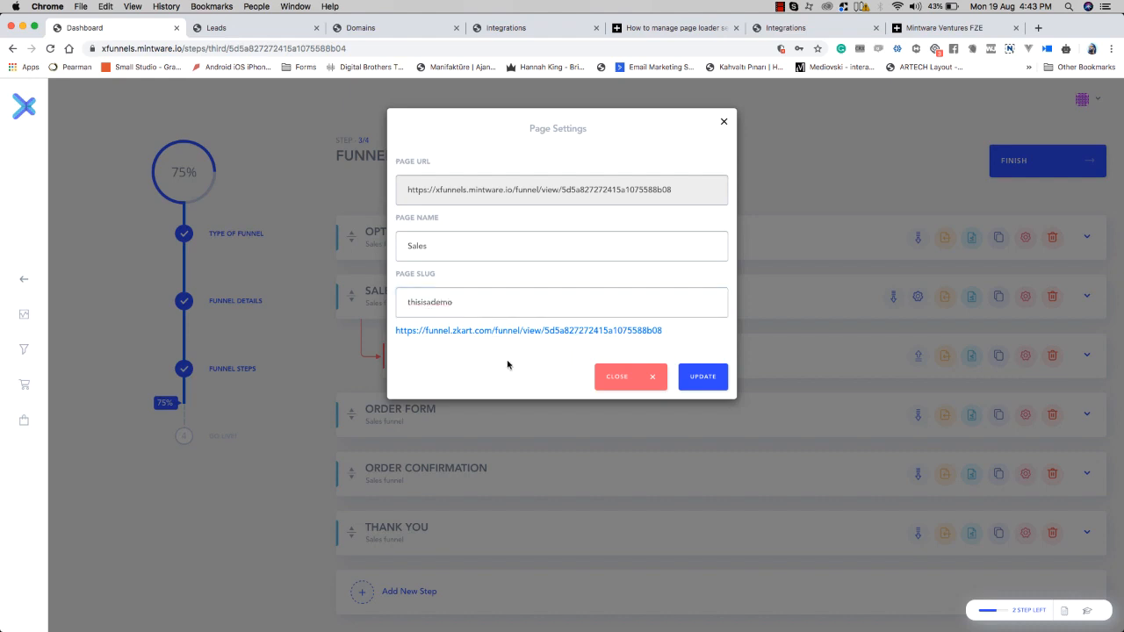
left_click(424, 302)
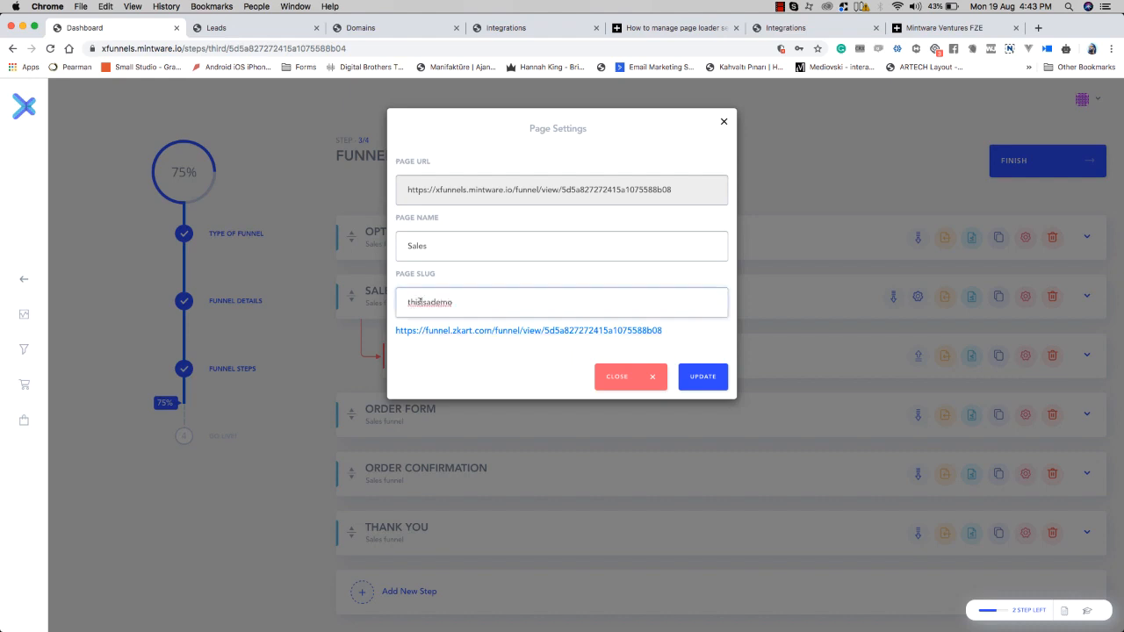
type("-is-a-")
key("BackSpace")
left_click(652, 386)
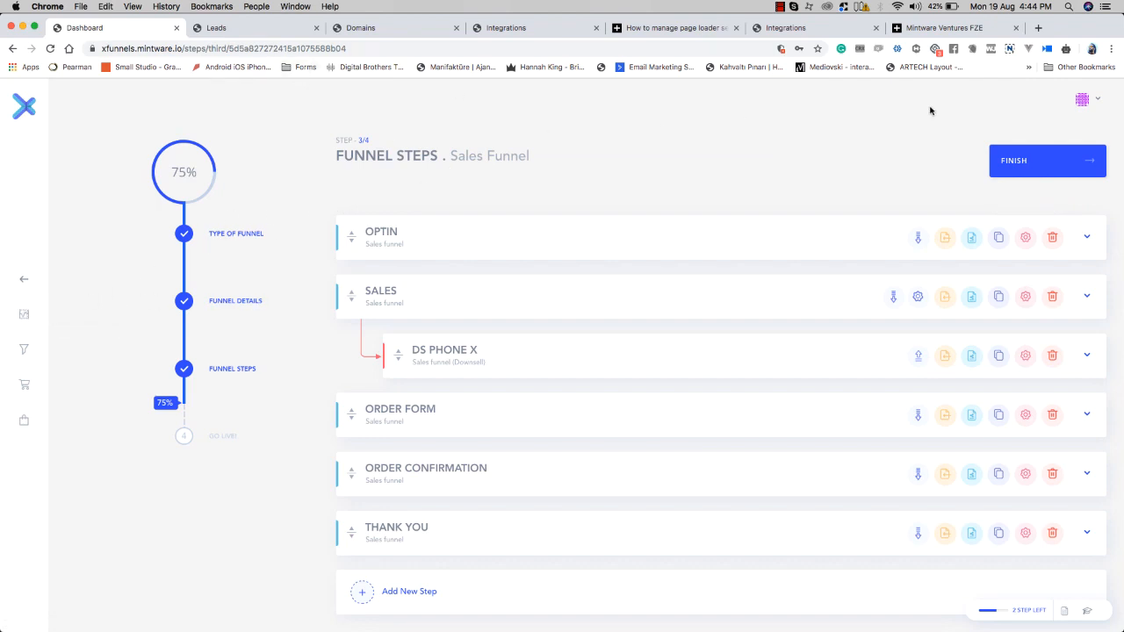
Step: Open the My Funnels/Pages list and copy the funnel URL of the "Demo of sales f..." funnel
left_click(26, 314)
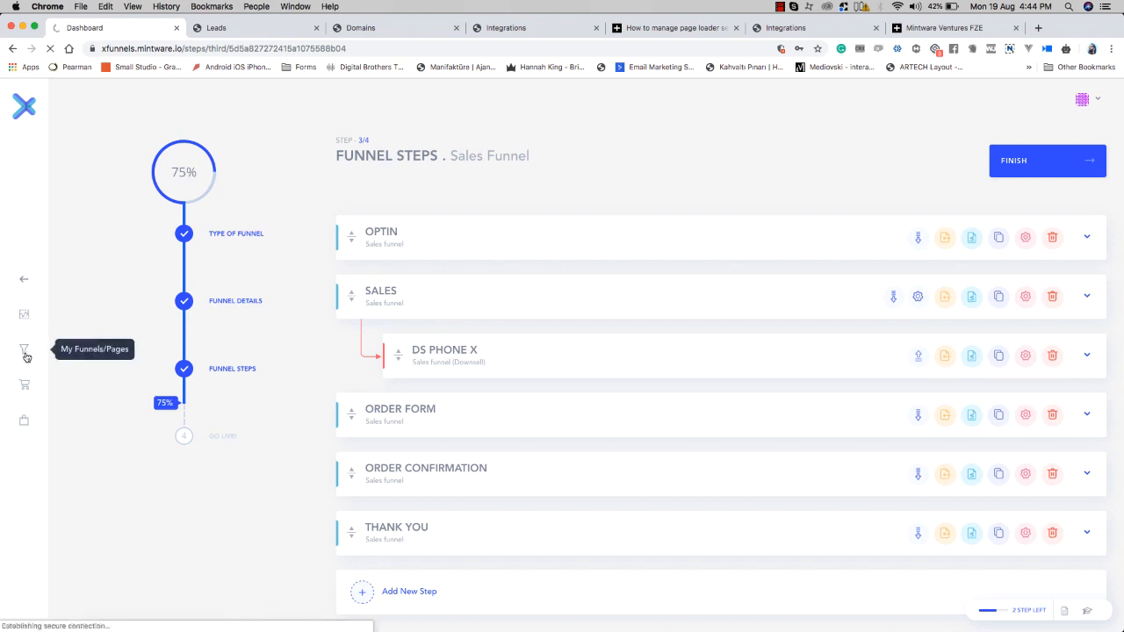
left_click(25, 352)
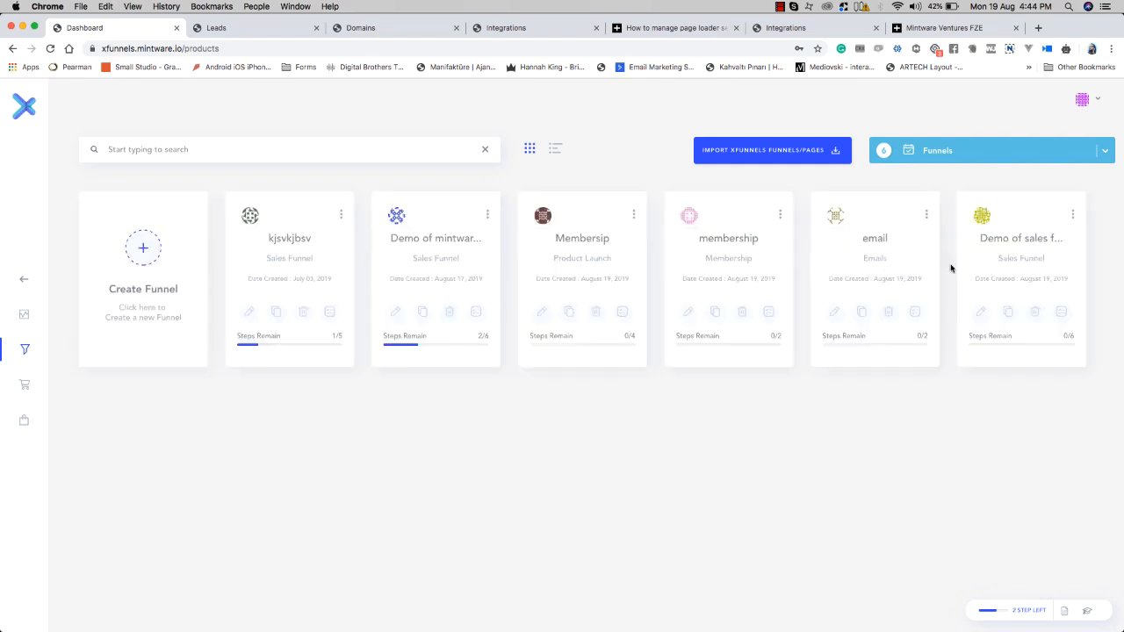
left_click(1073, 214)
left_click(1040, 217)
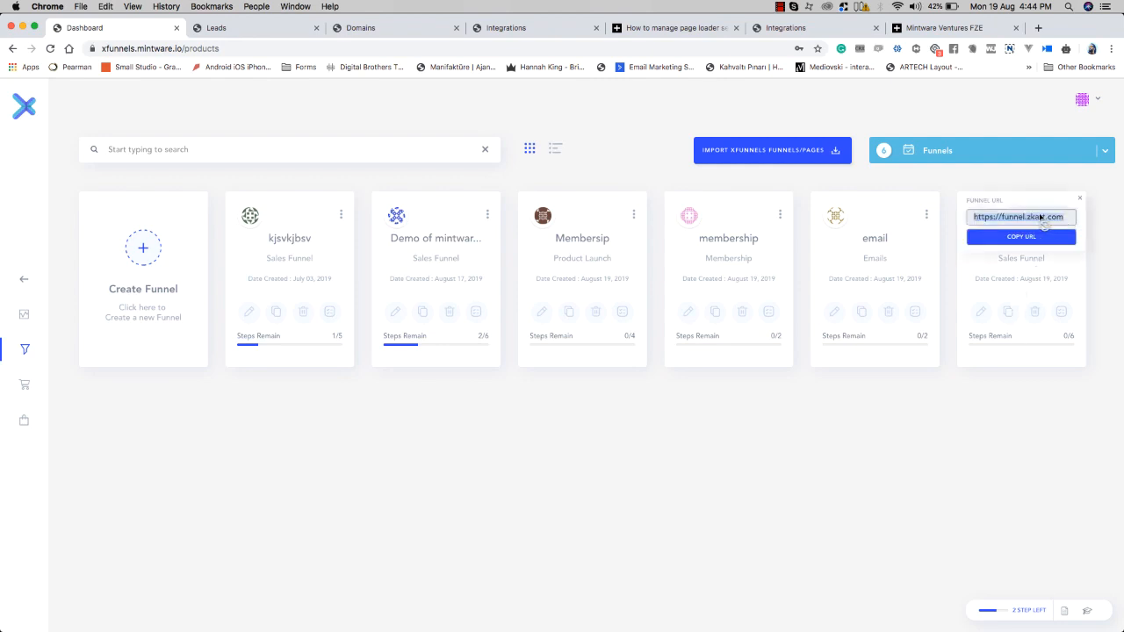
right_click(1041, 217)
left_click(991, 238)
left_click(1014, 238)
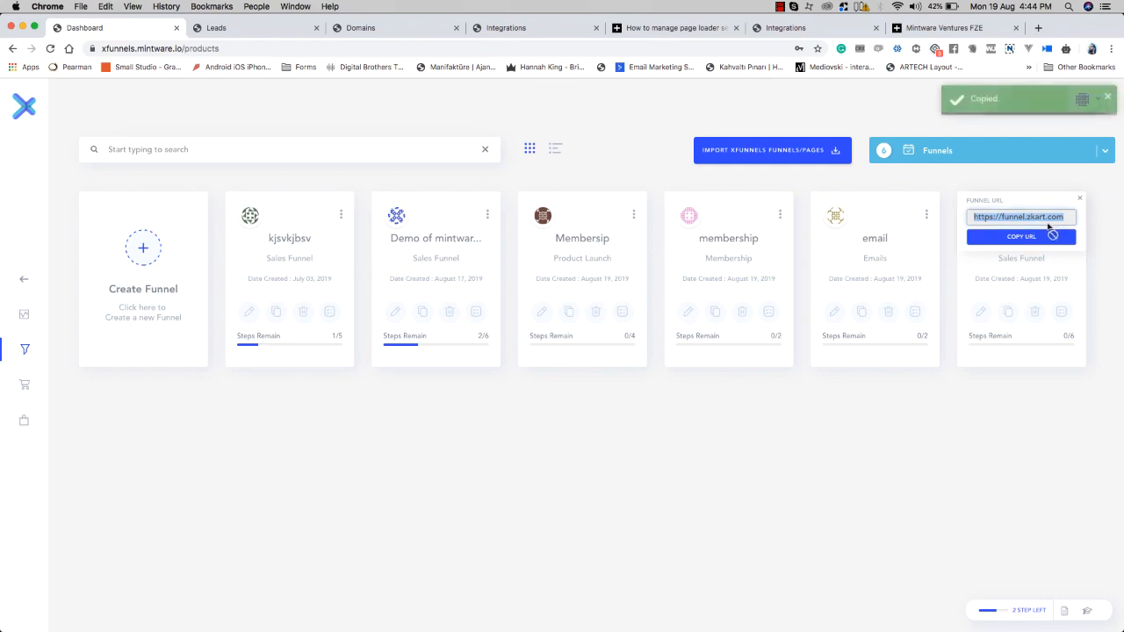
left_click(1080, 200)
Step: Open the copied funnel URL in a new browser tab, and view the Leads and Domains pages
left_click(1040, 29)
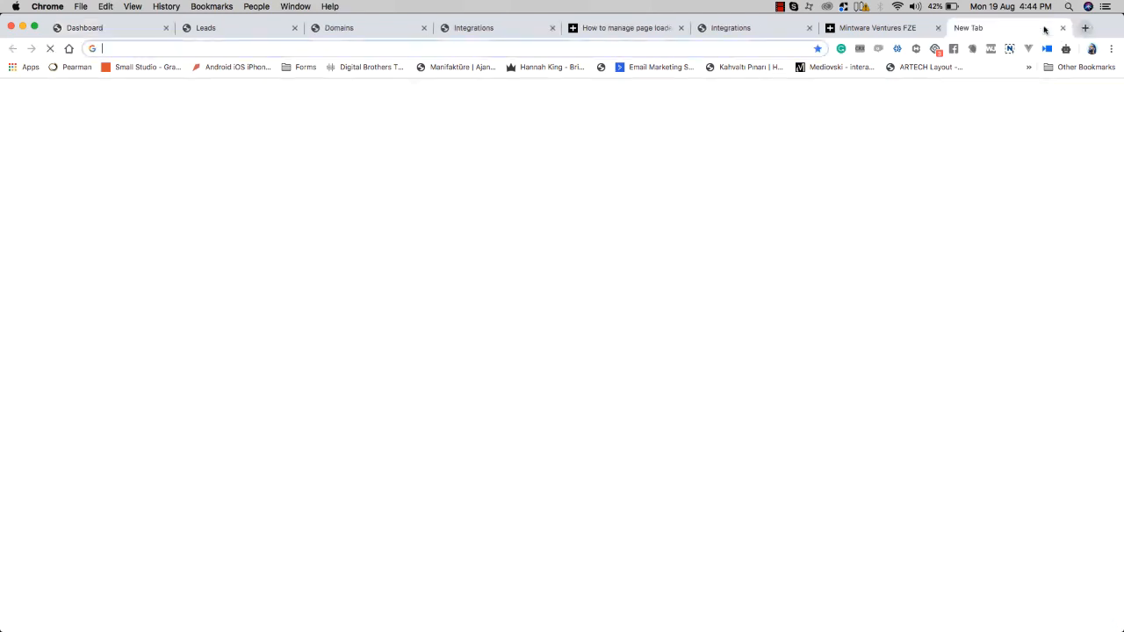
key("super+v")
key("Return")
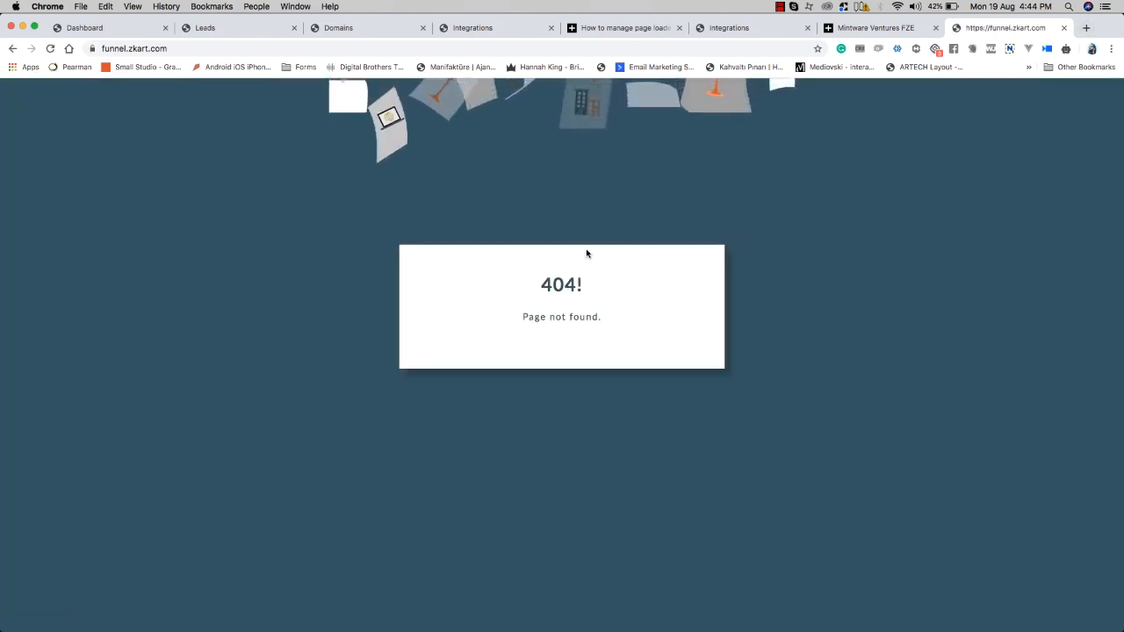
left_click(264, 29)
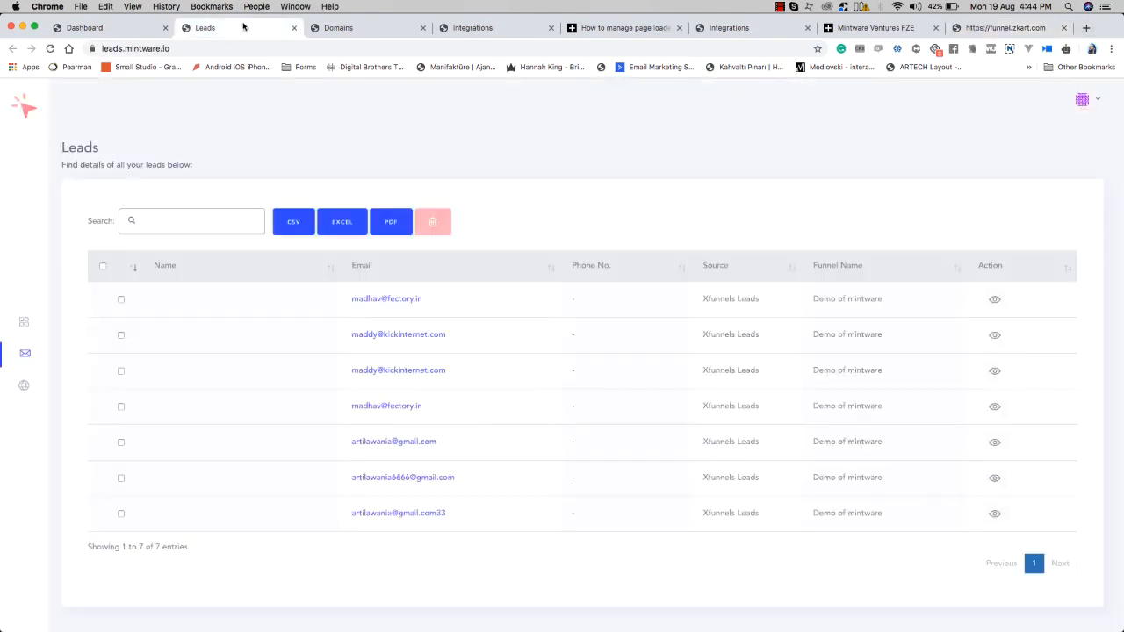
left_click(352, 30)
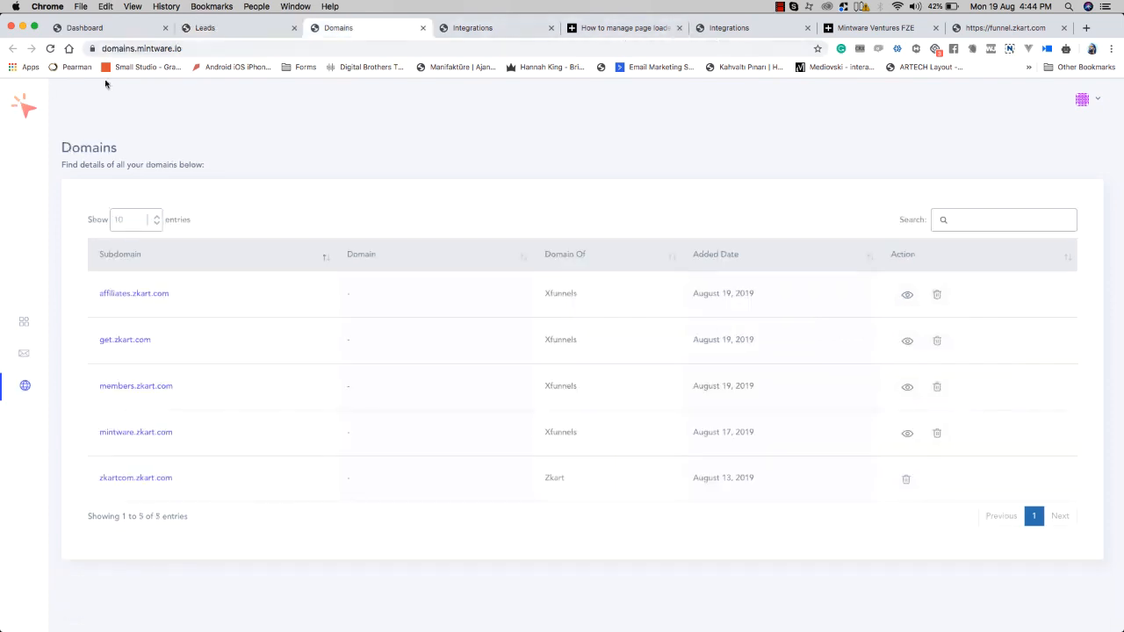
Step: Return to the funnels list, edit the "Demo of sales f..." funnel, and open the template gallery for its Optin step
left_click(140, 30)
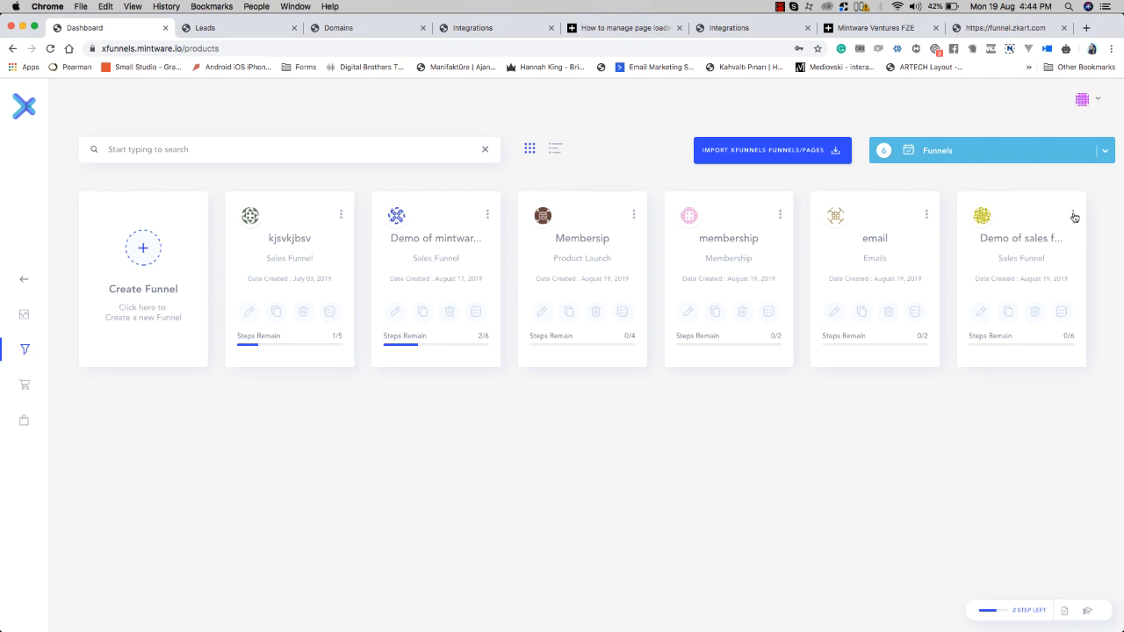
left_click(982, 315)
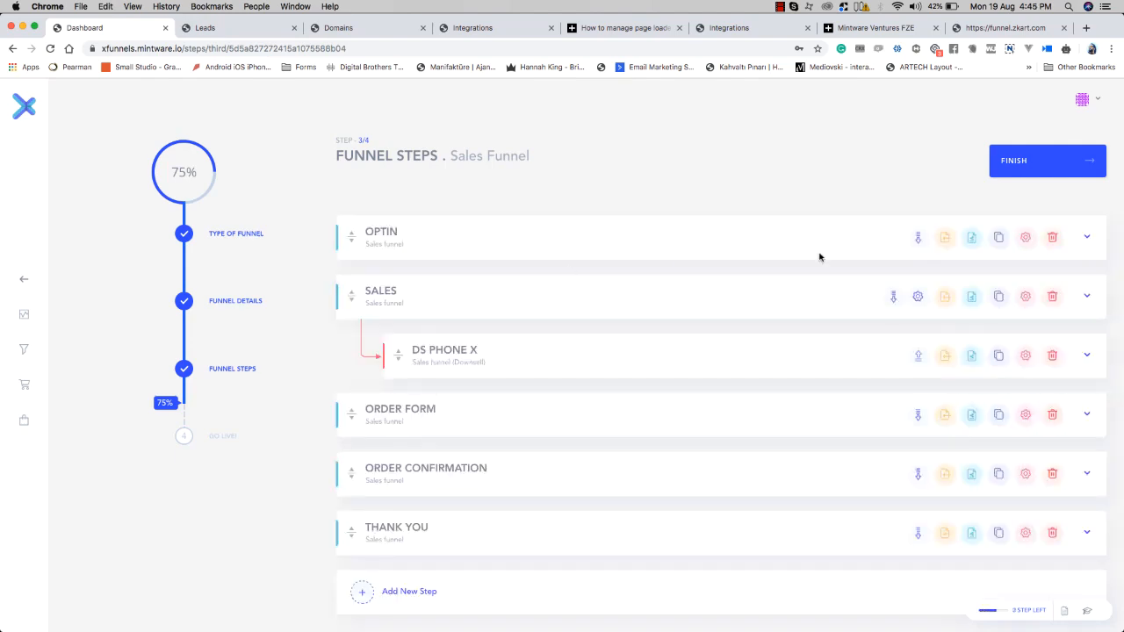
left_click(1089, 240)
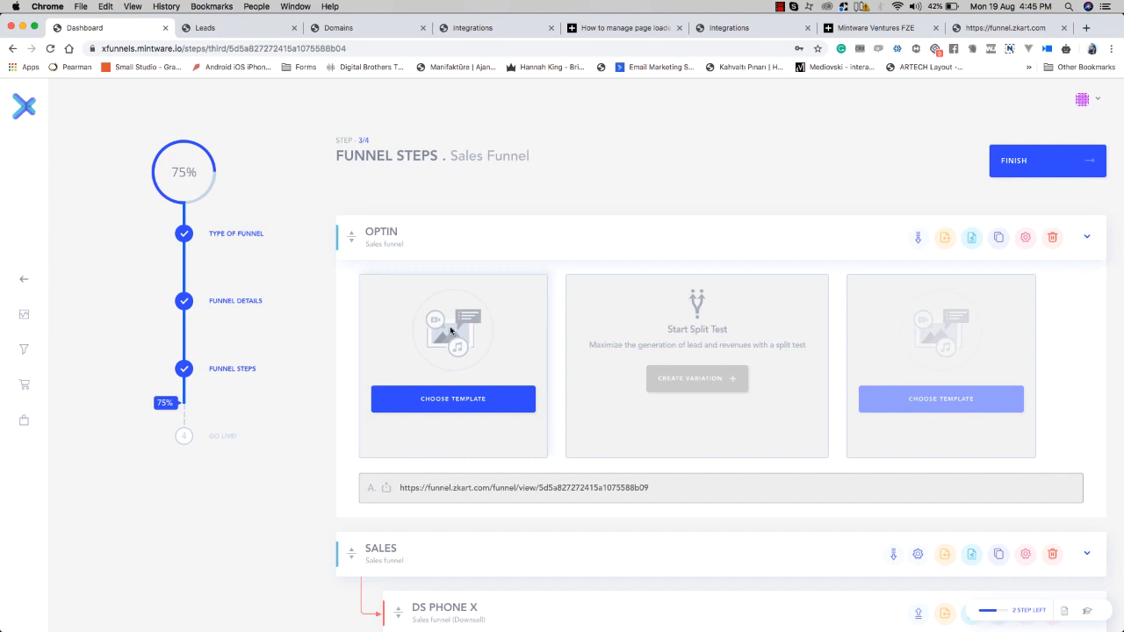
left_click(463, 404)
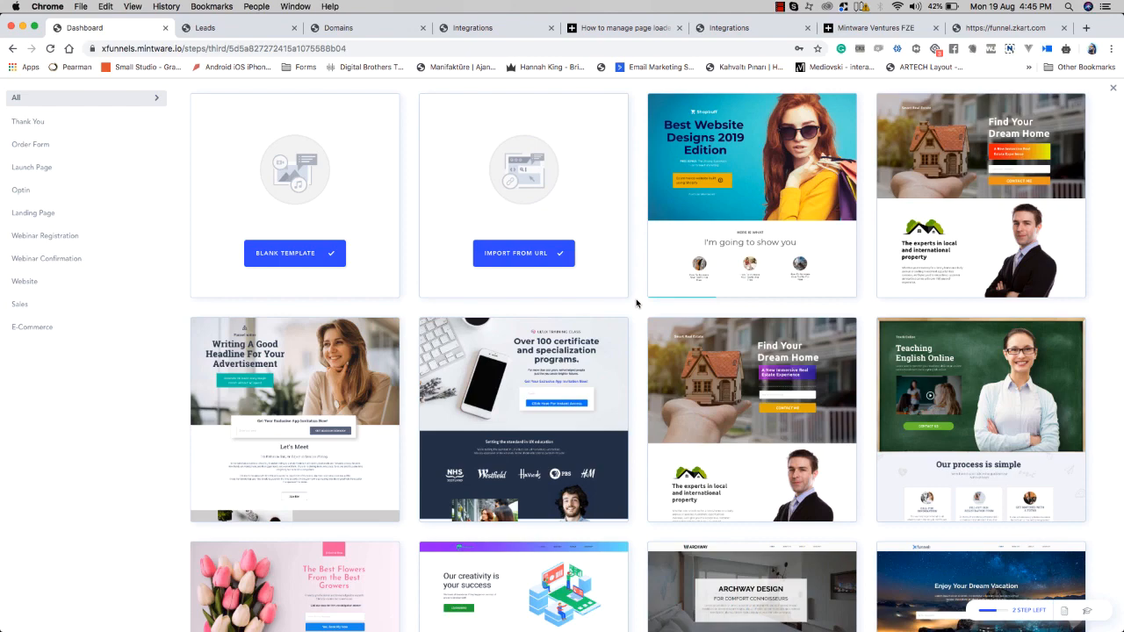
Step: Examine the range of page templates offered in the All category of the template gallery
scroll(637, 303, "down", 5)
scroll(637, 303, "up", 4)
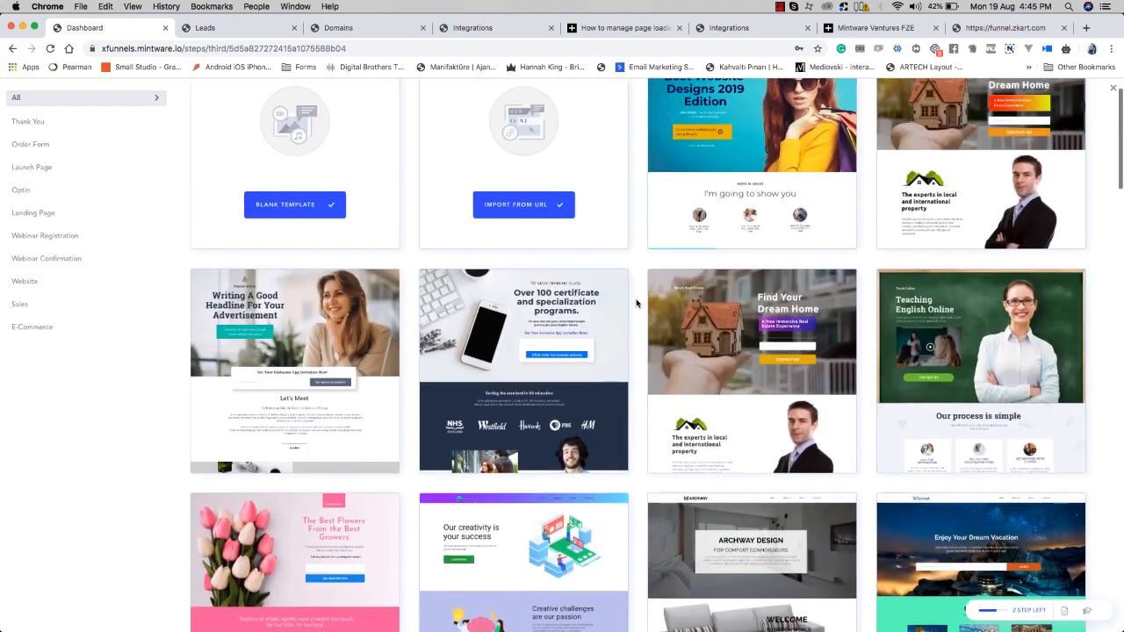
scroll(636, 303, "up", 1)
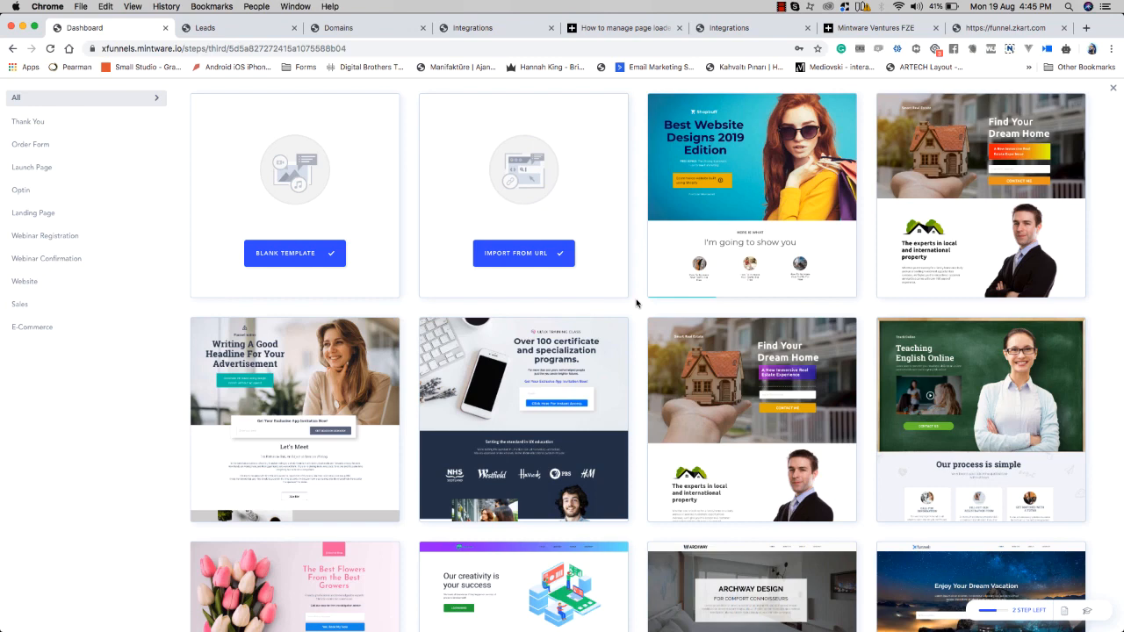
scroll(636, 303, "down", 5)
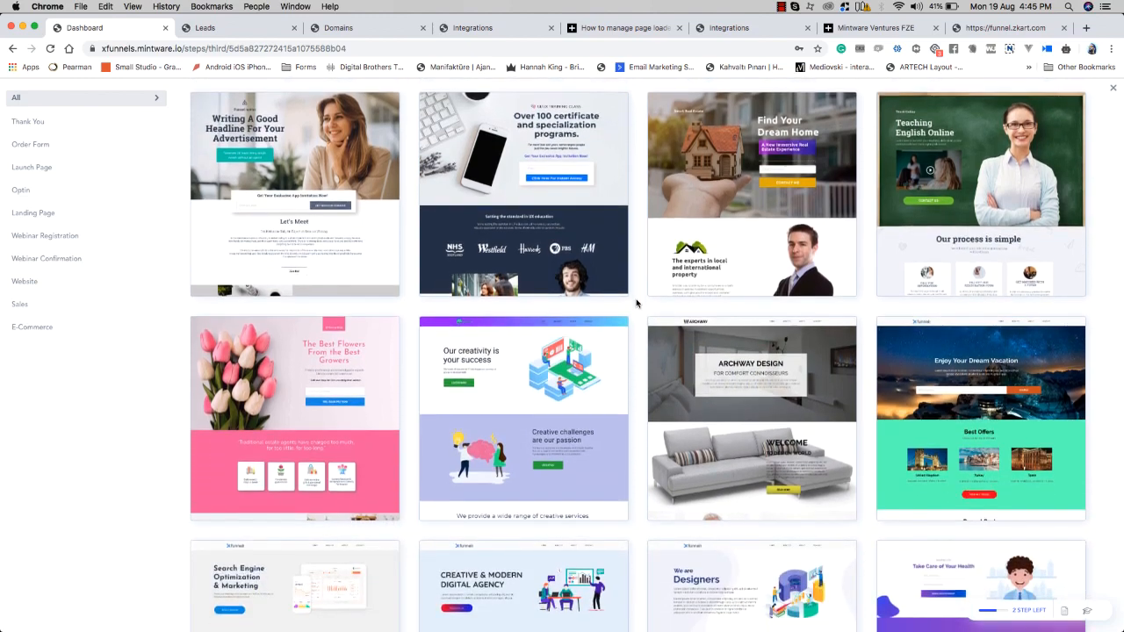
scroll(637, 303, "down", 8)
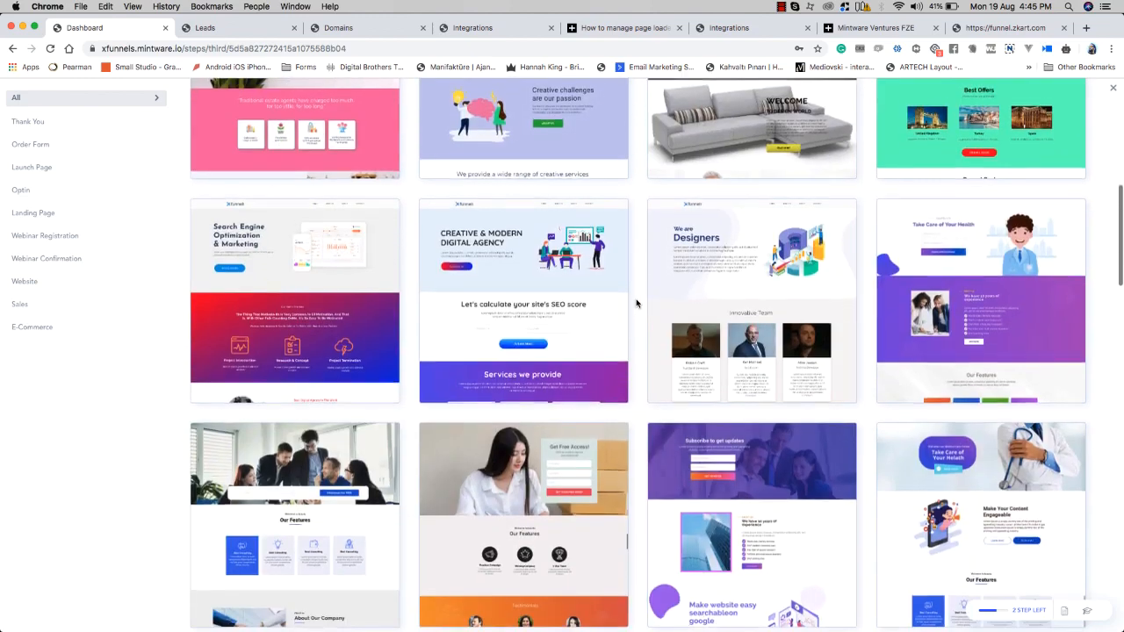
scroll(637, 303, "down", 3)
scroll(637, 303, "down", 4)
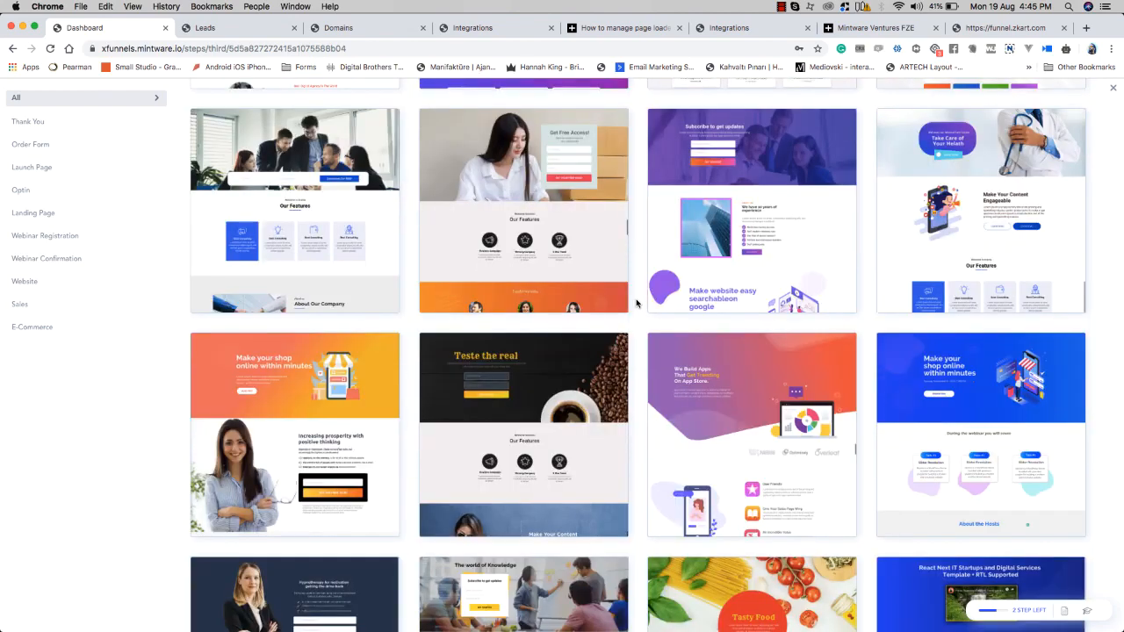
scroll(637, 303, "down", 1)
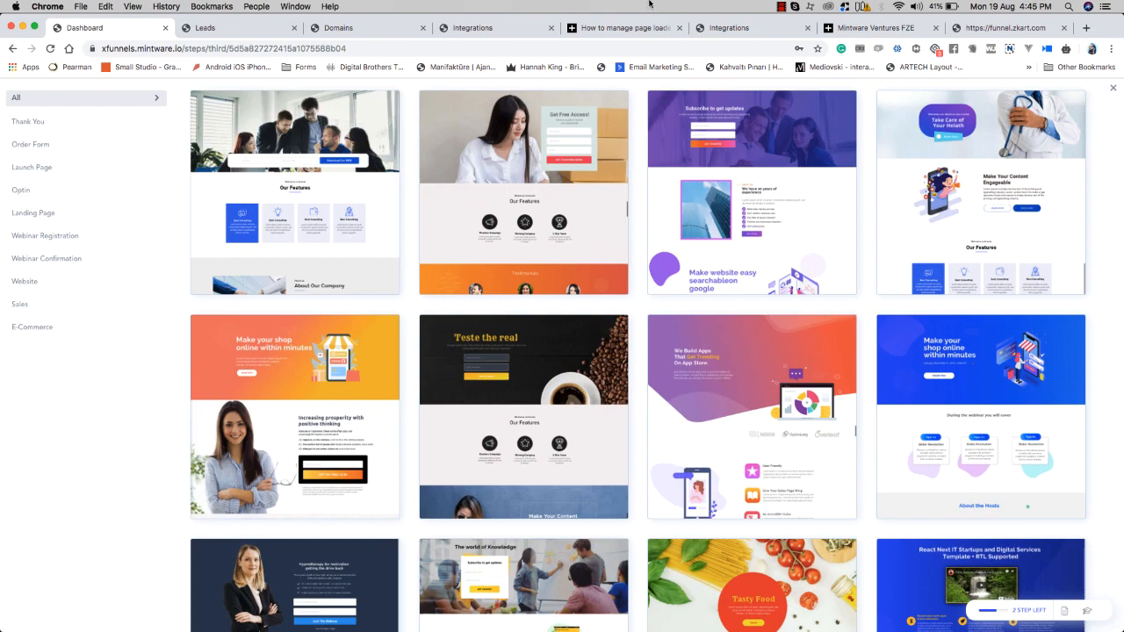
scroll(642, 310, "down", 5)
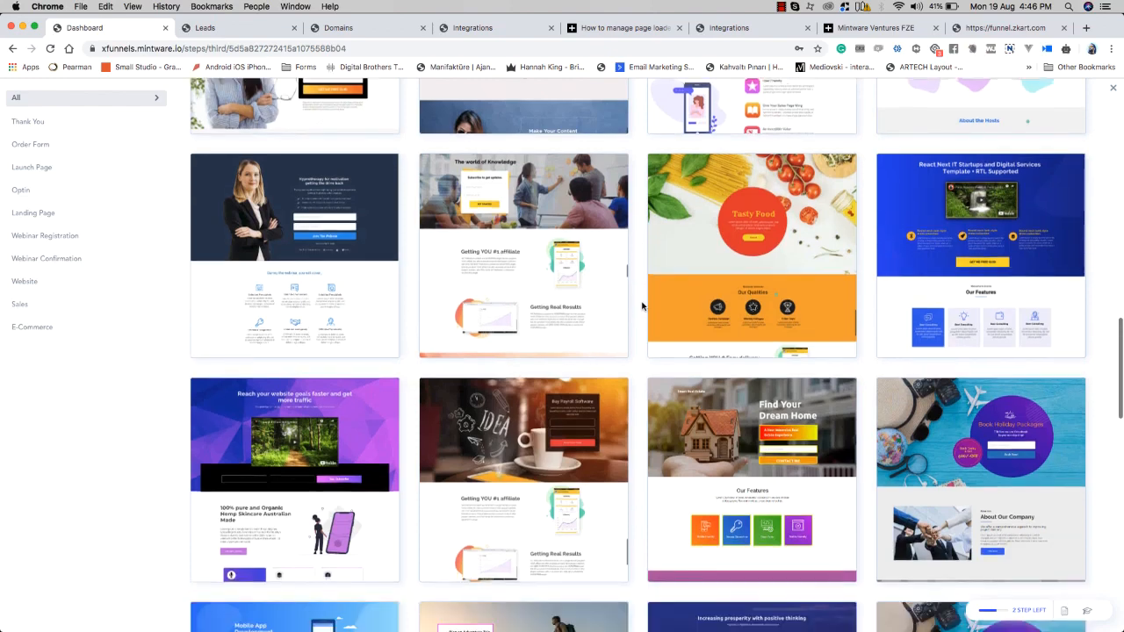
scroll(642, 310, "down", 3)
scroll(642, 306, "down", 1)
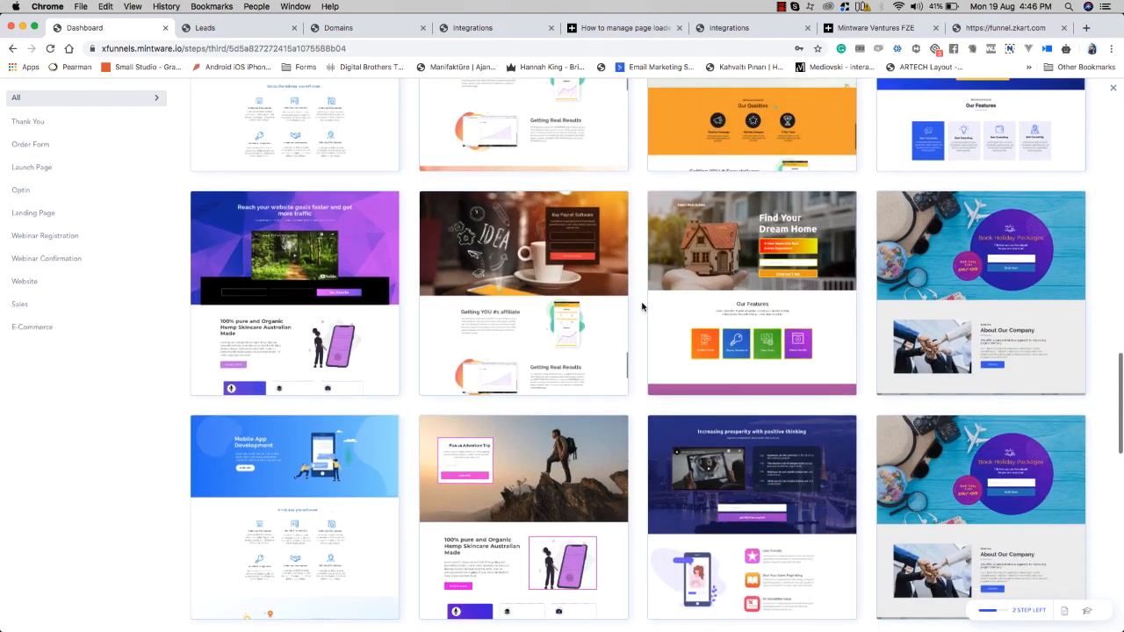
scroll(639, 314, "down", 3)
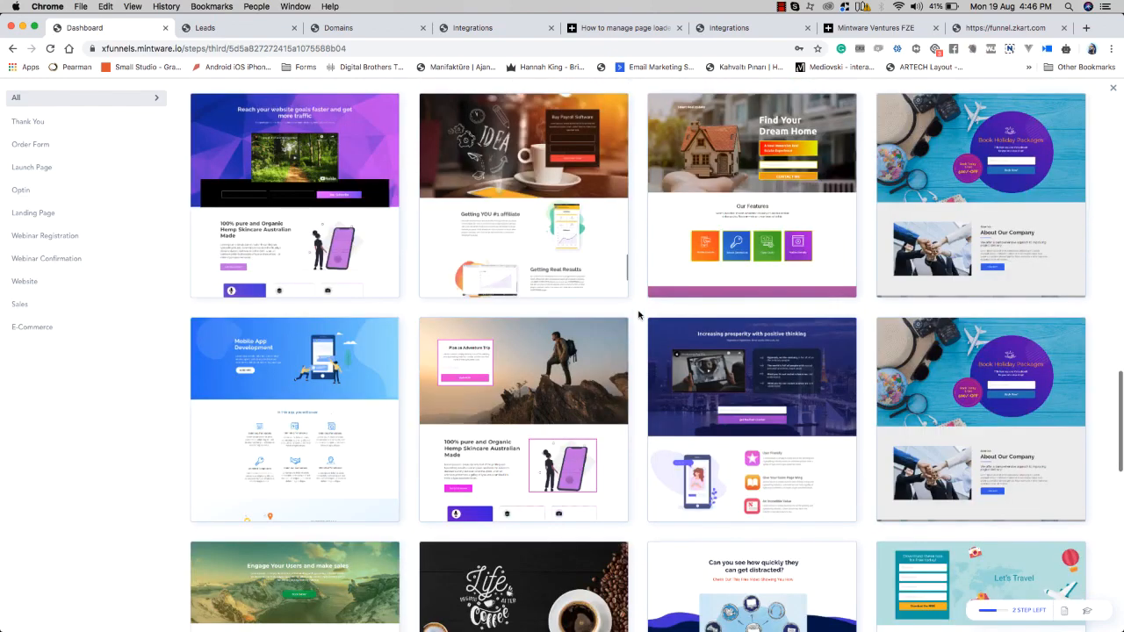
scroll(638, 314, "down", 5)
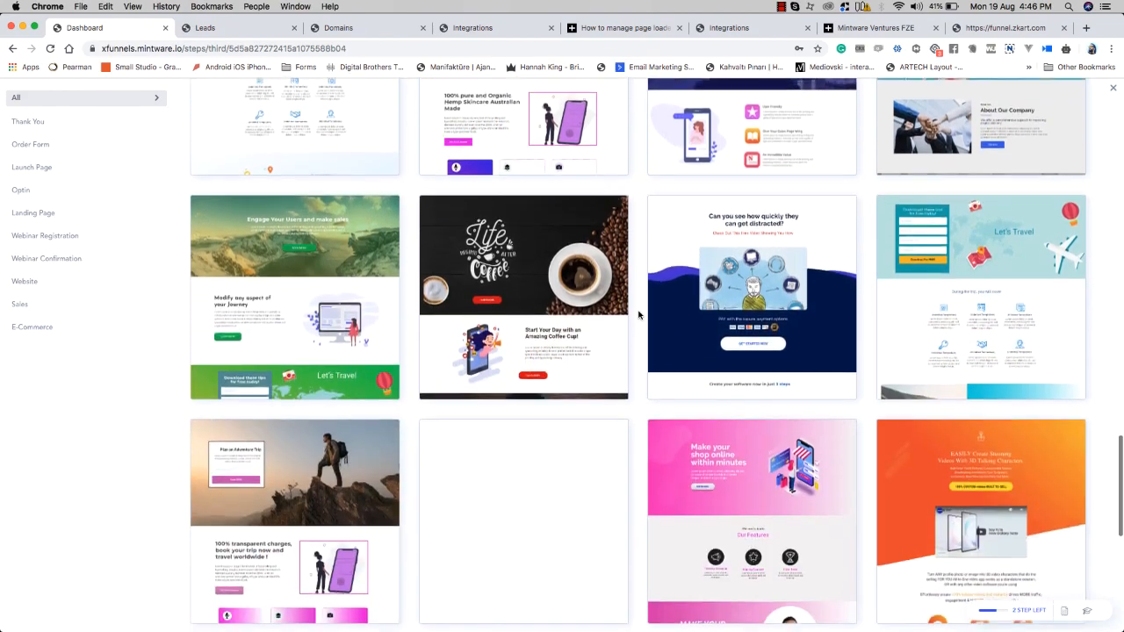
scroll(639, 315, "up", 10)
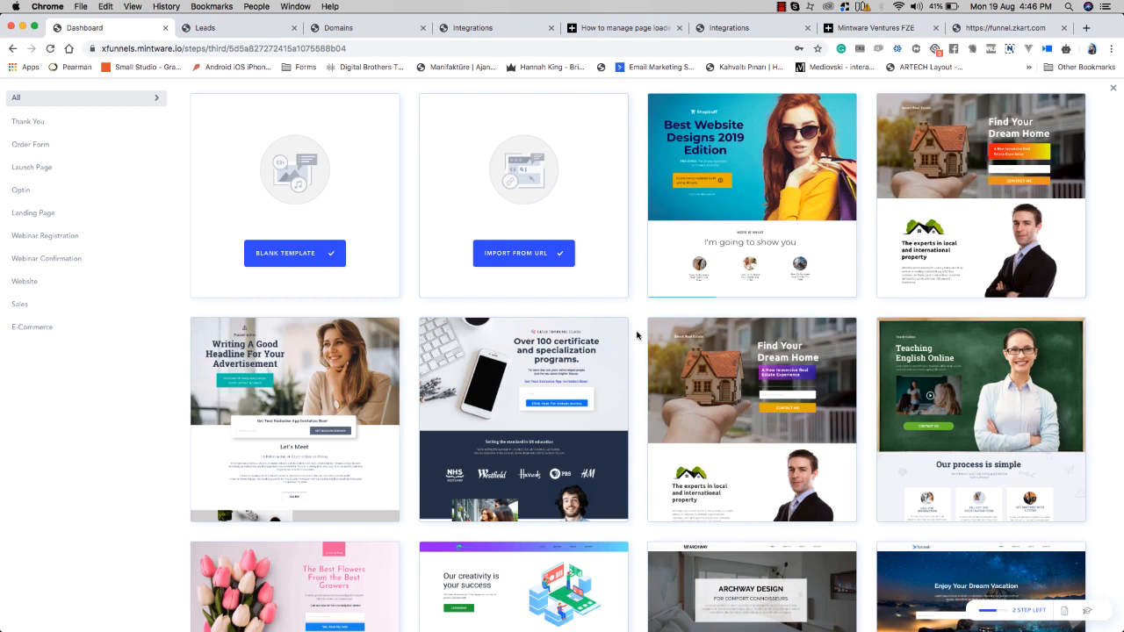
Step: Apply the "Over 100 certificate and specialization programs" template to the Optin step
mouse_move(682, 360)
scroll(681, 360, "down", 1)
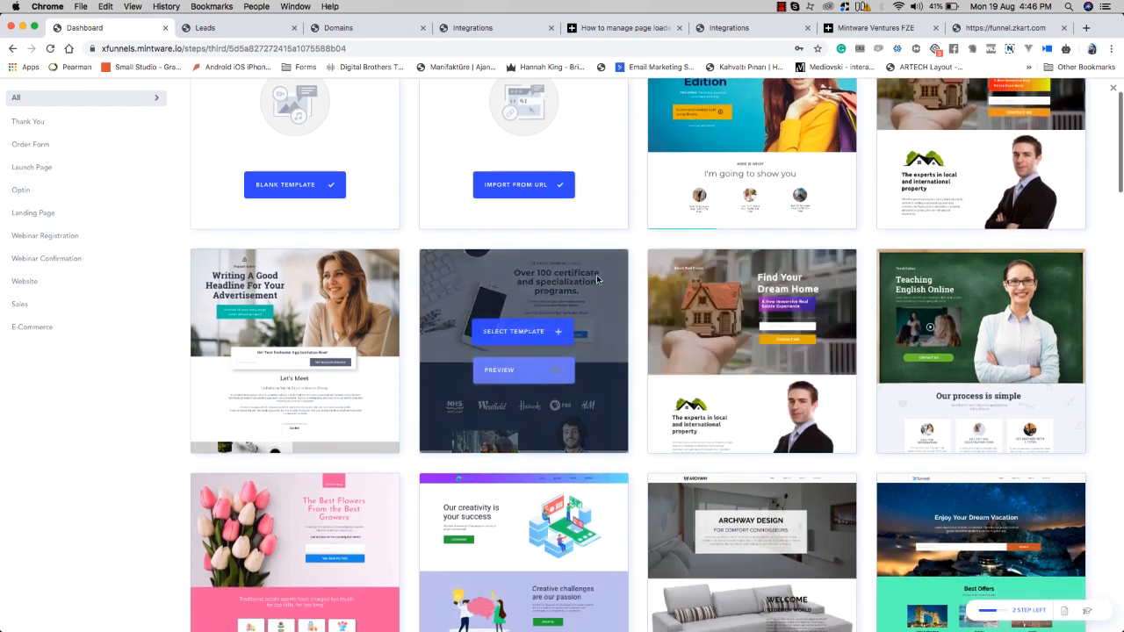
mouse_move(259, 329)
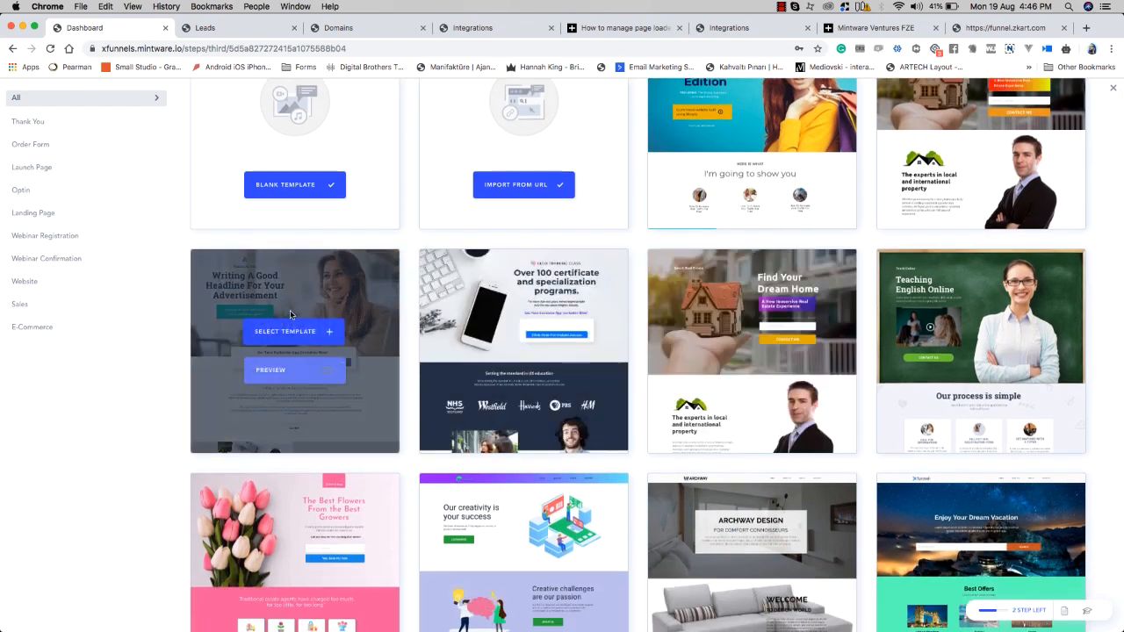
scroll(657, 327, "up", 1)
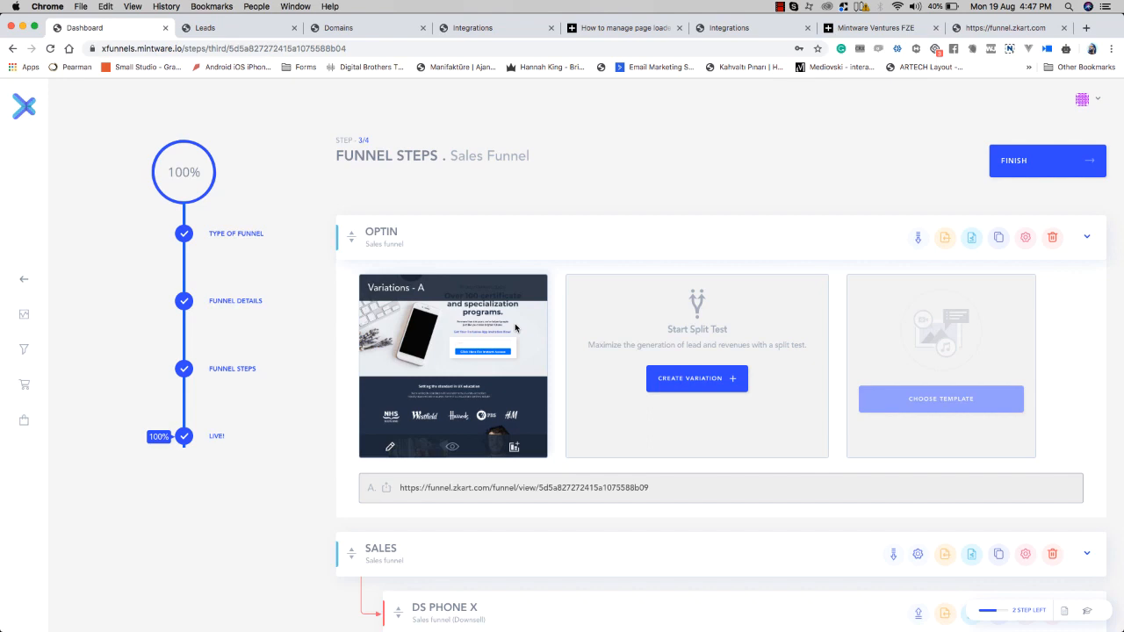
Step: Create a split-test variation for the Optin step using the "Creative & Modern Digital Agency" template
left_click(707, 386)
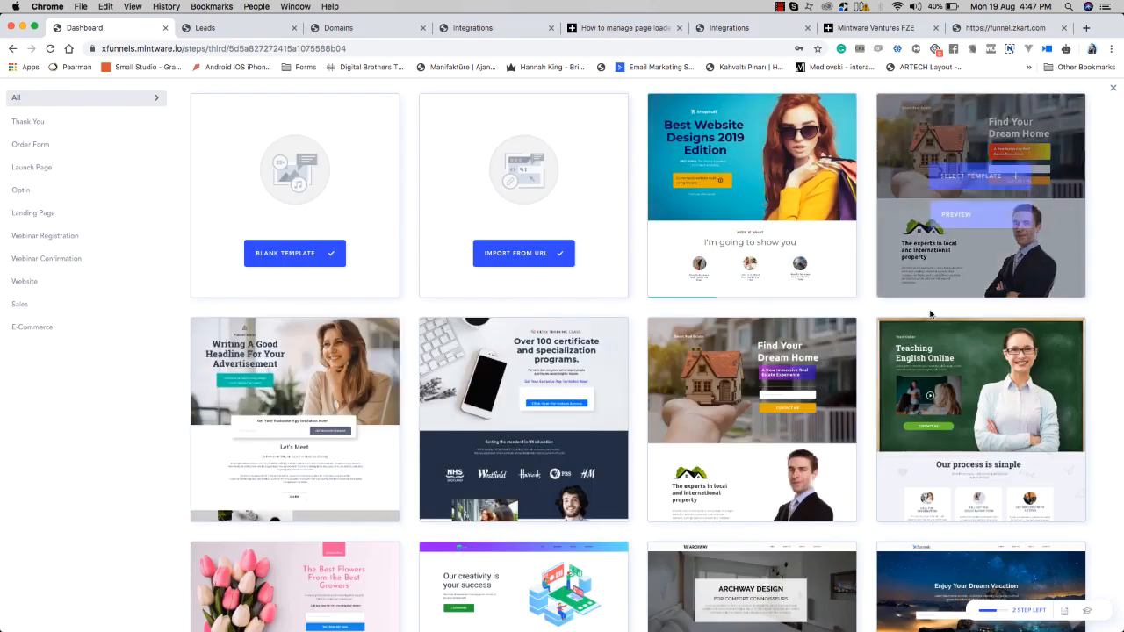
scroll(562, 440, "down", 10)
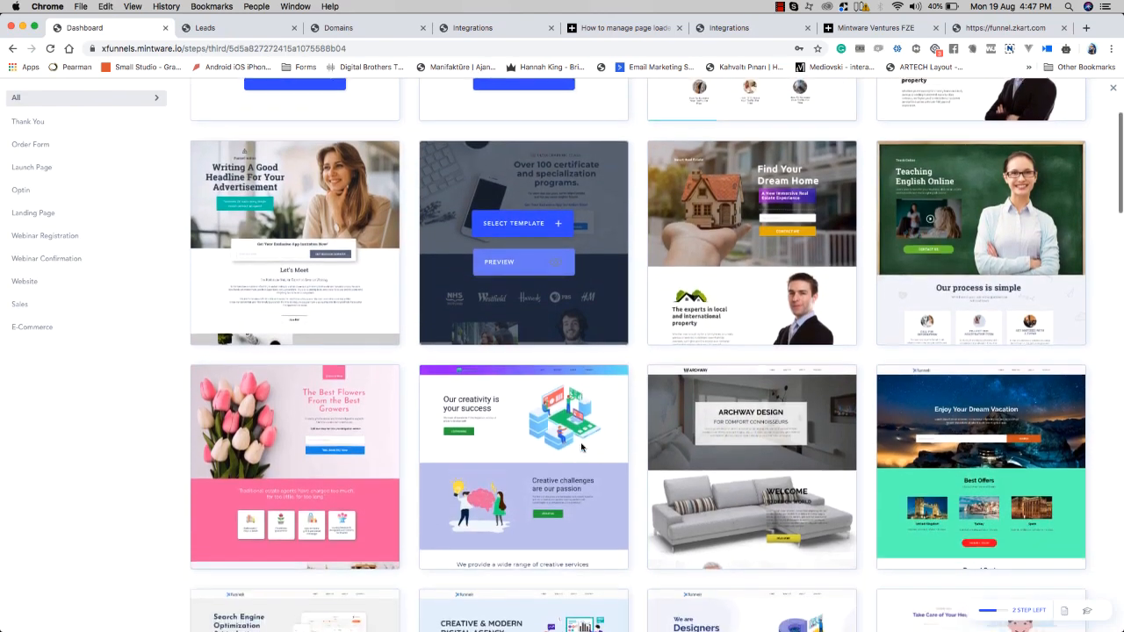
scroll(580, 446, "up", 10)
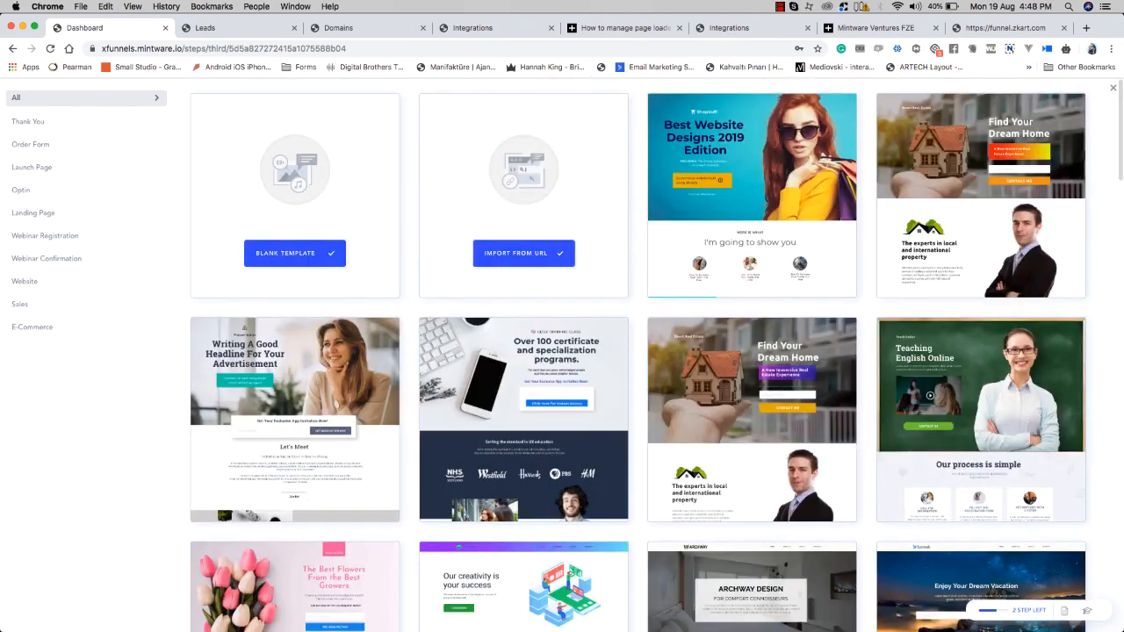
scroll(774, 323, "down", 4)
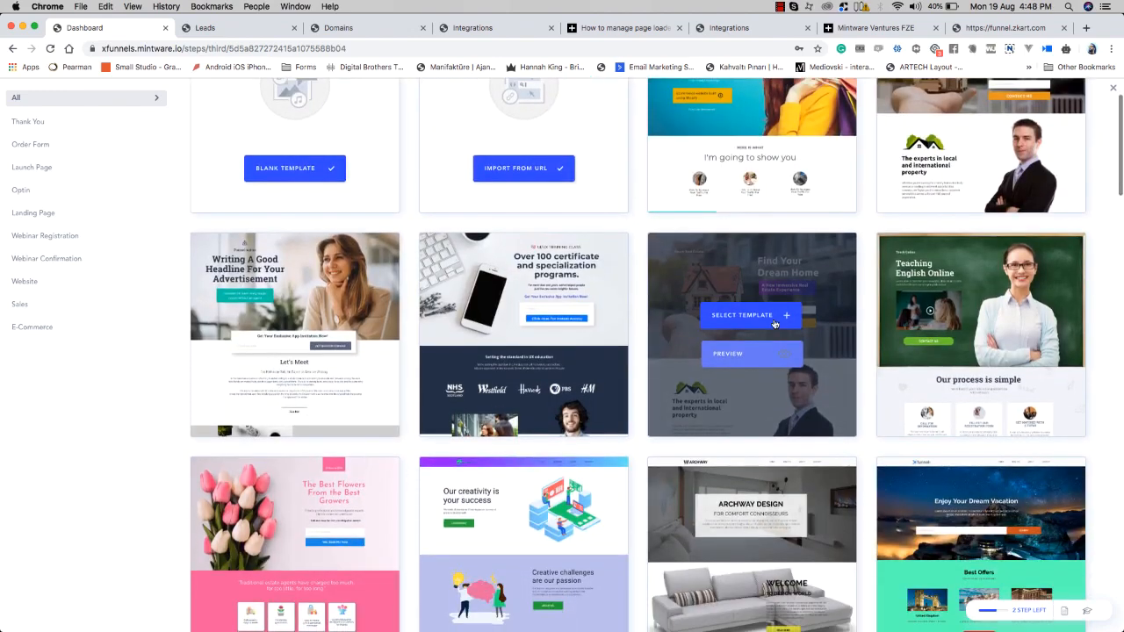
scroll(774, 323, "down", 4)
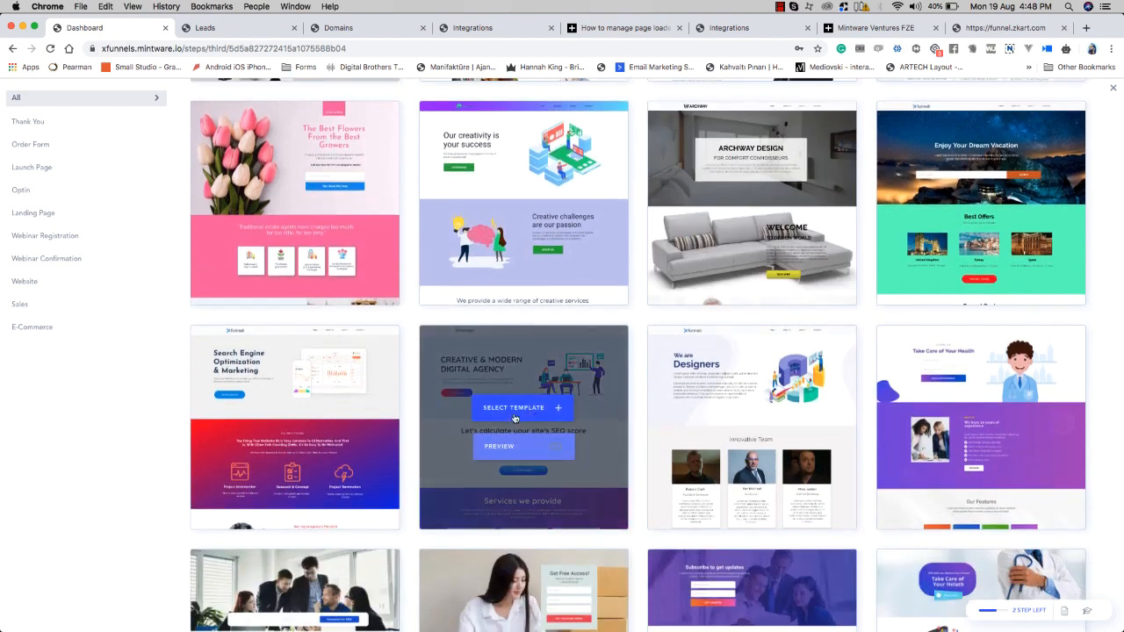
left_click(514, 418)
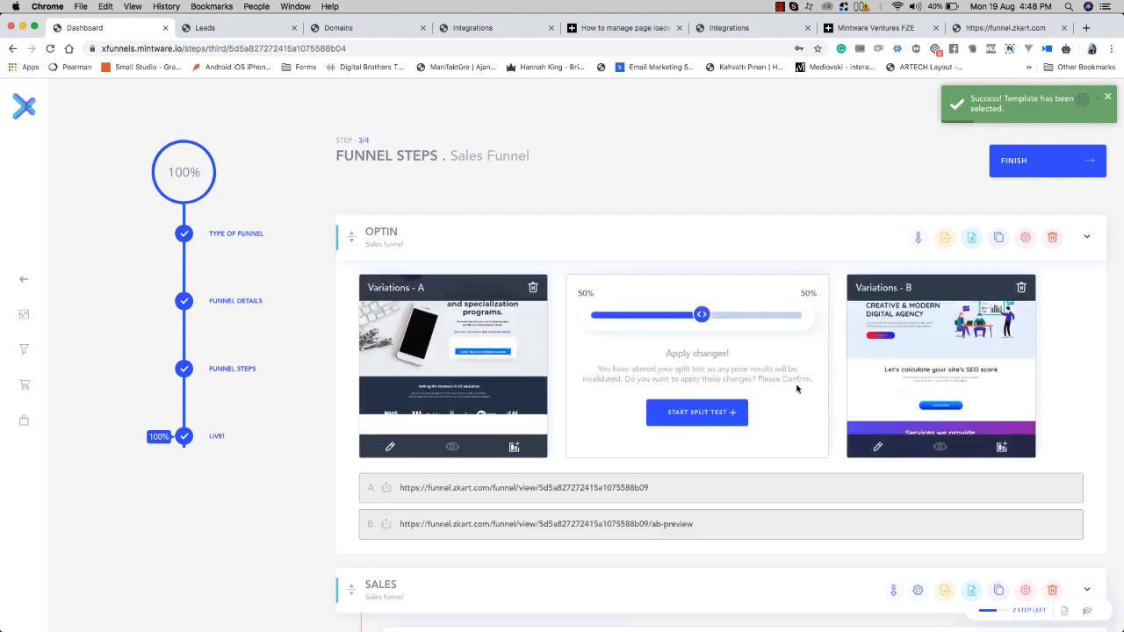
Step: Copy the Variation B preview URL of the Optin step and open it in a new browser tab
mouse_move(526, 357)
mouse_move(963, 335)
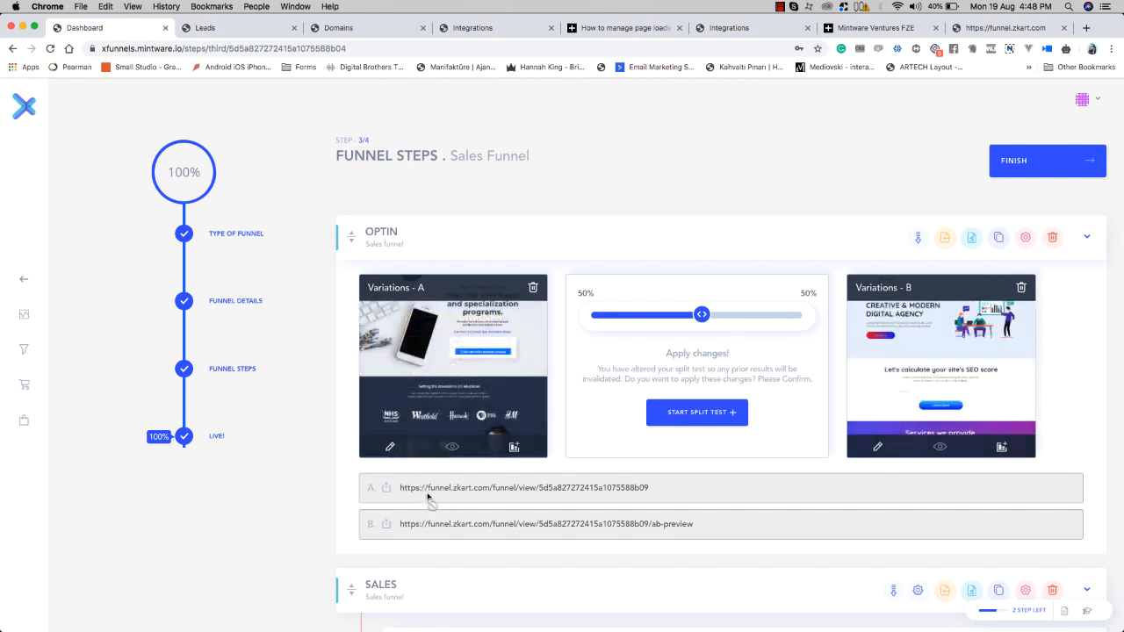
right_click(435, 525)
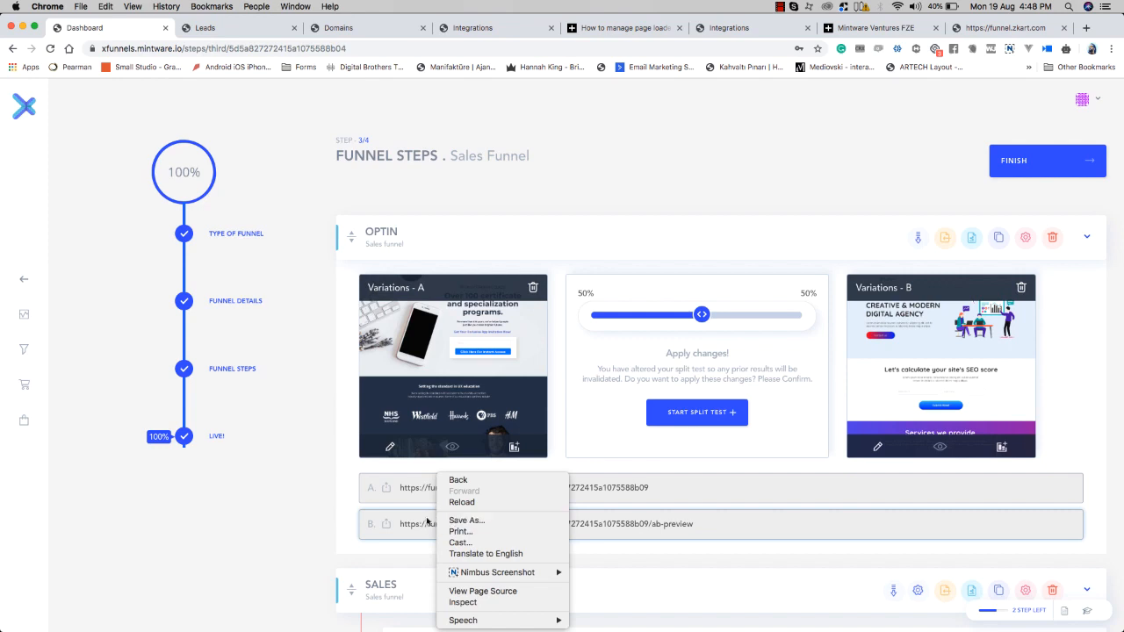
left_click(426, 525)
triple_click(426, 528)
right_click(426, 527)
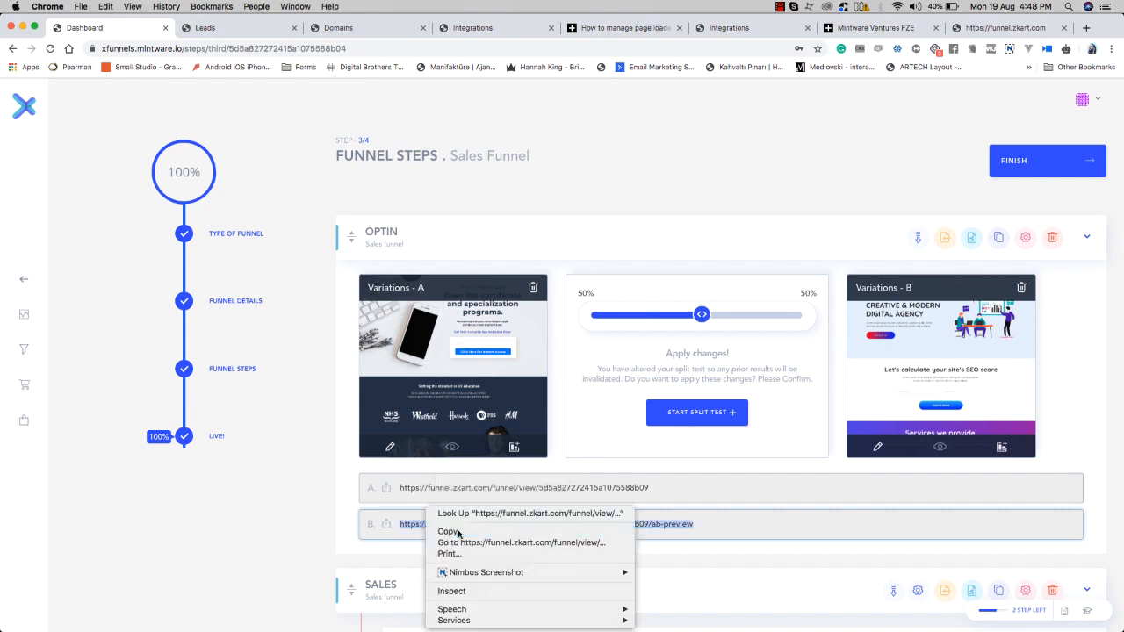
left_click(443, 533)
left_click(1086, 29)
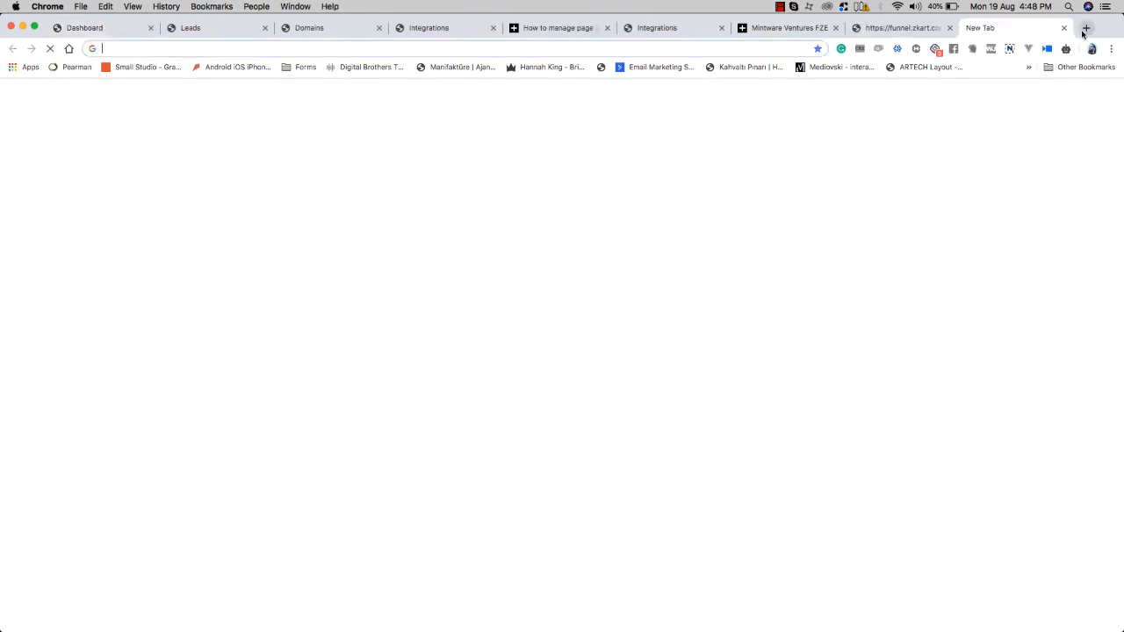
key("super+v")
key("Return")
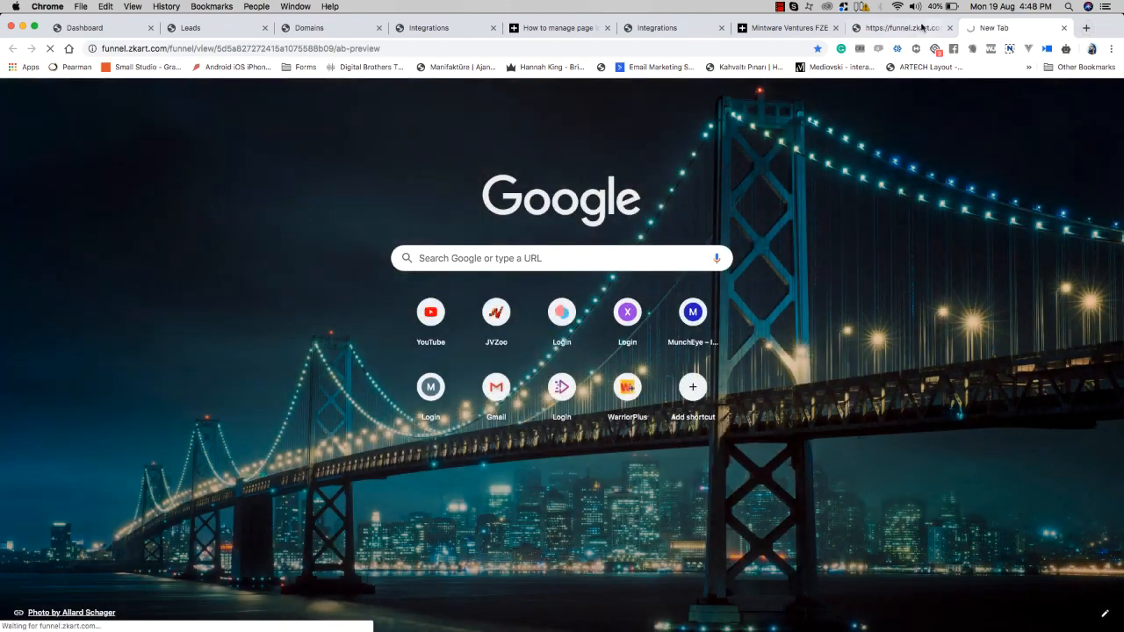
Step: Reload the live funnel page and compare its full layout with the Variation B preview page
left_click(913, 28)
left_click(50, 49)
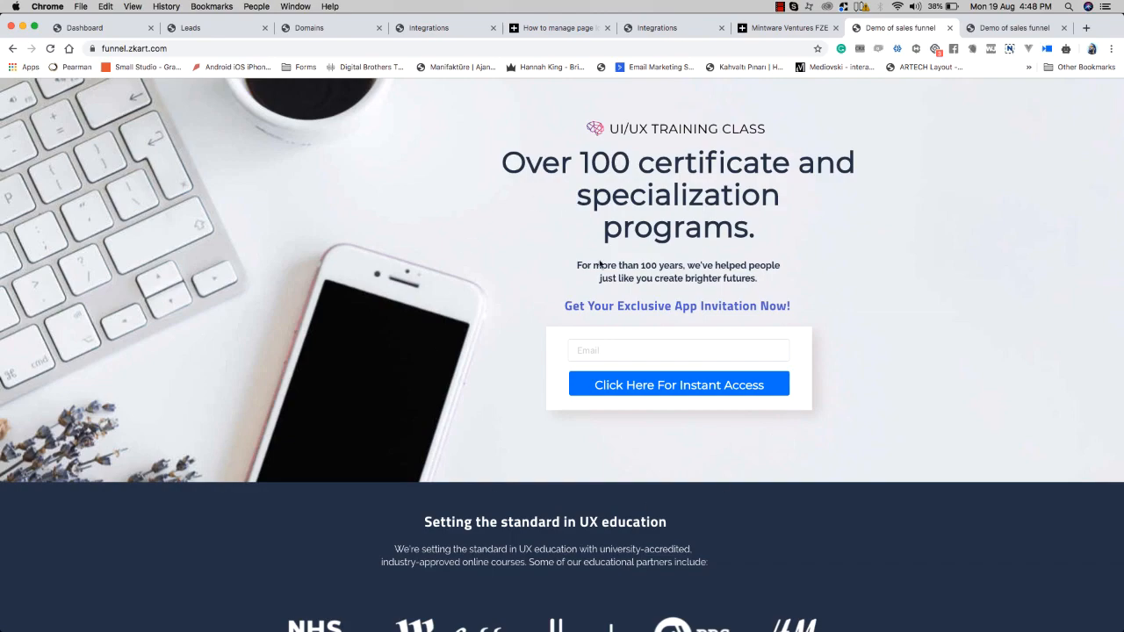
scroll(507, 380, "down", 15)
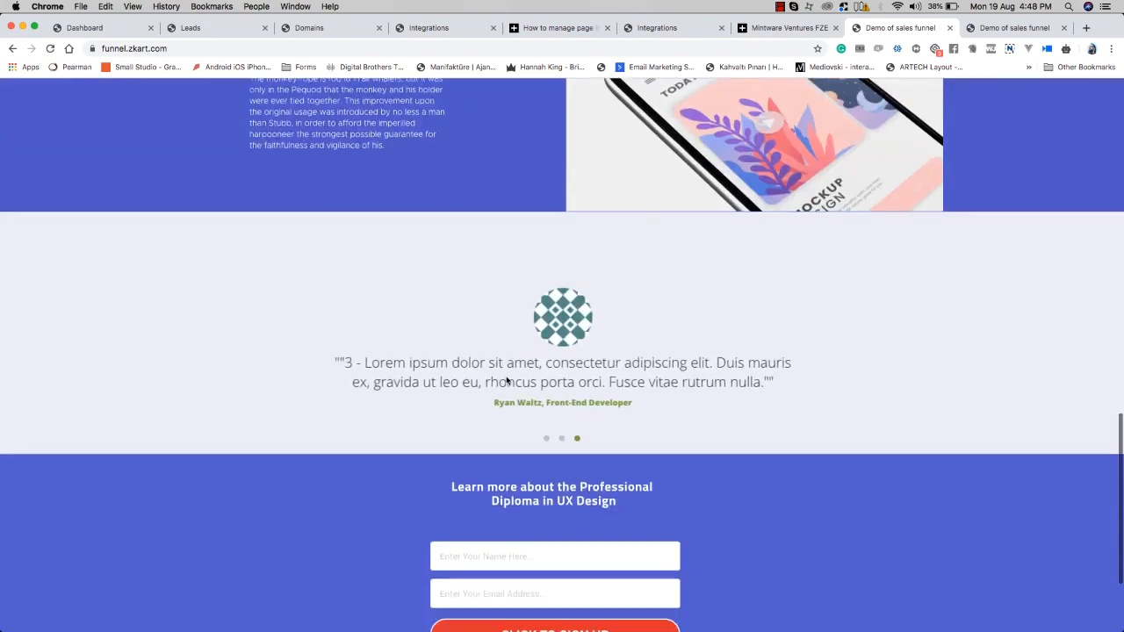
scroll(506, 381, "down", 3)
scroll(506, 378, "up", 17)
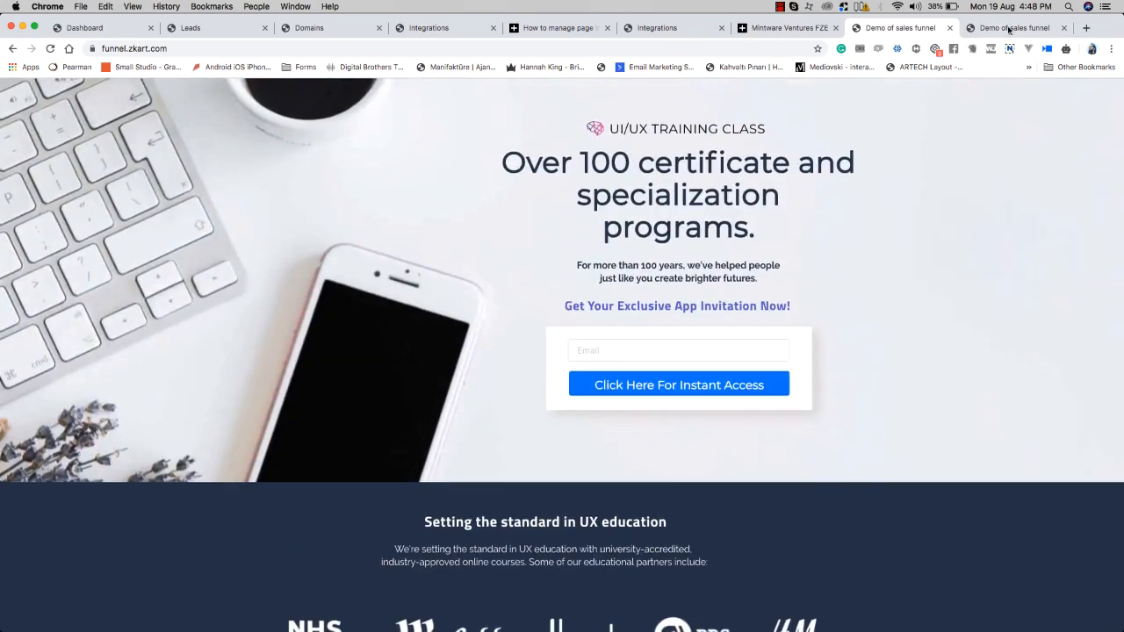
left_click(1008, 29)
scroll(433, 244, "down", 5)
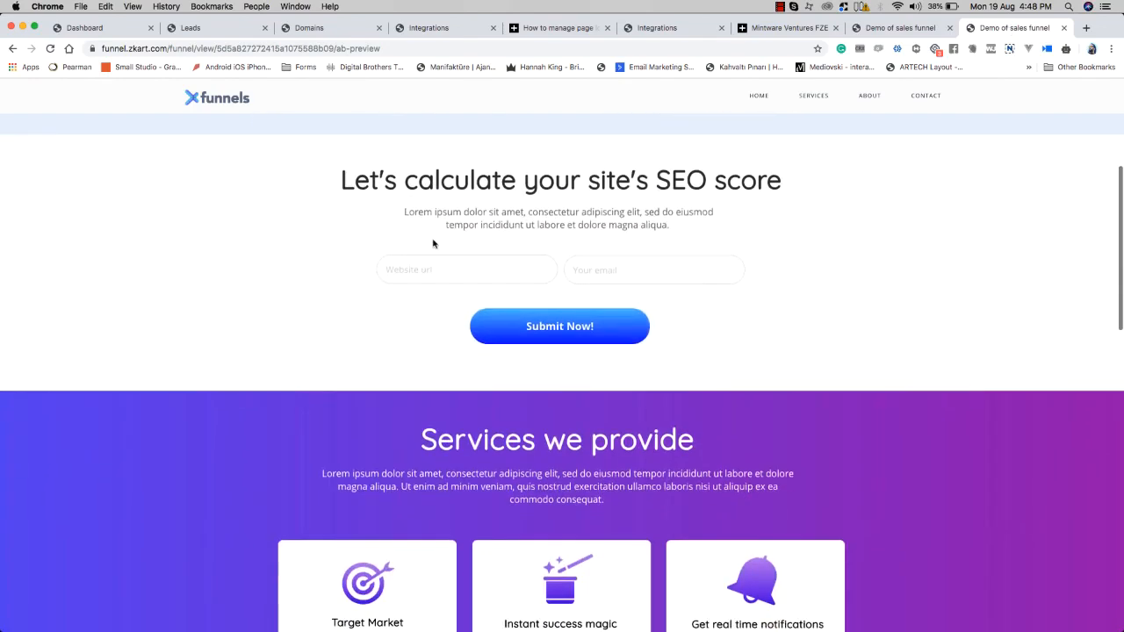
scroll(433, 244, "down", 12)
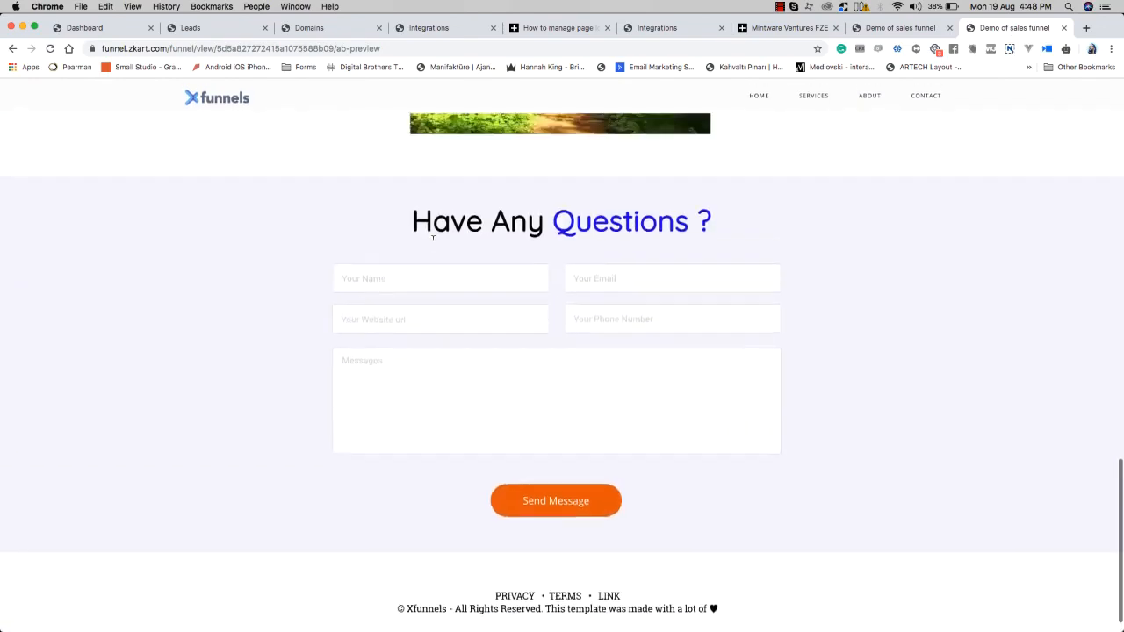
scroll(433, 237, "up", 15)
left_click(898, 28)
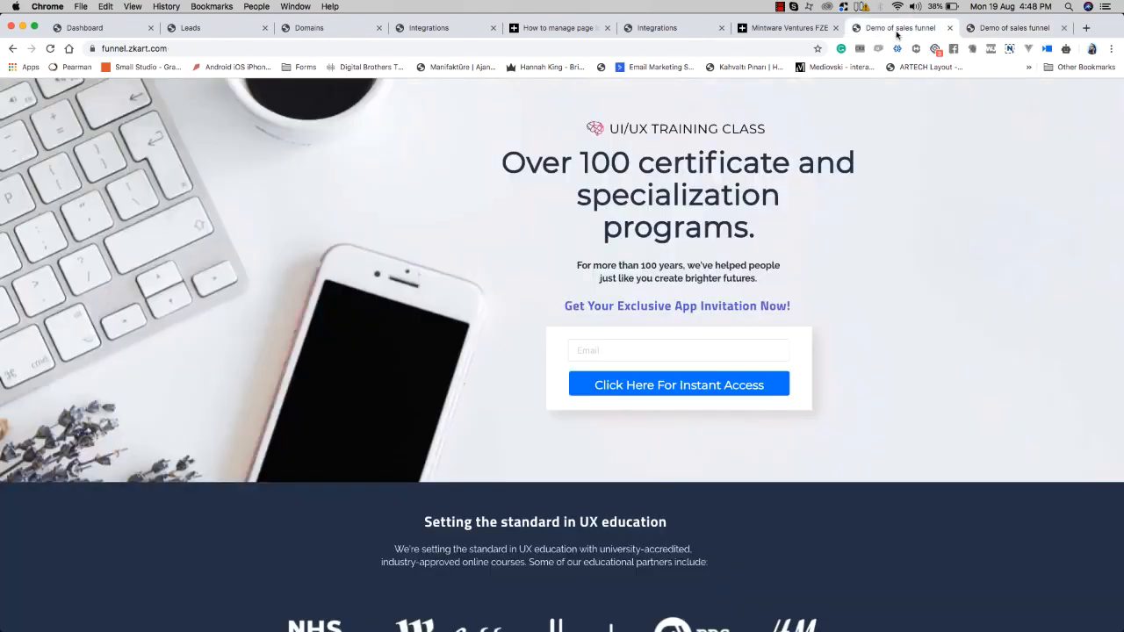
scroll(578, 225, "down", 8)
scroll(571, 238, "up", 8)
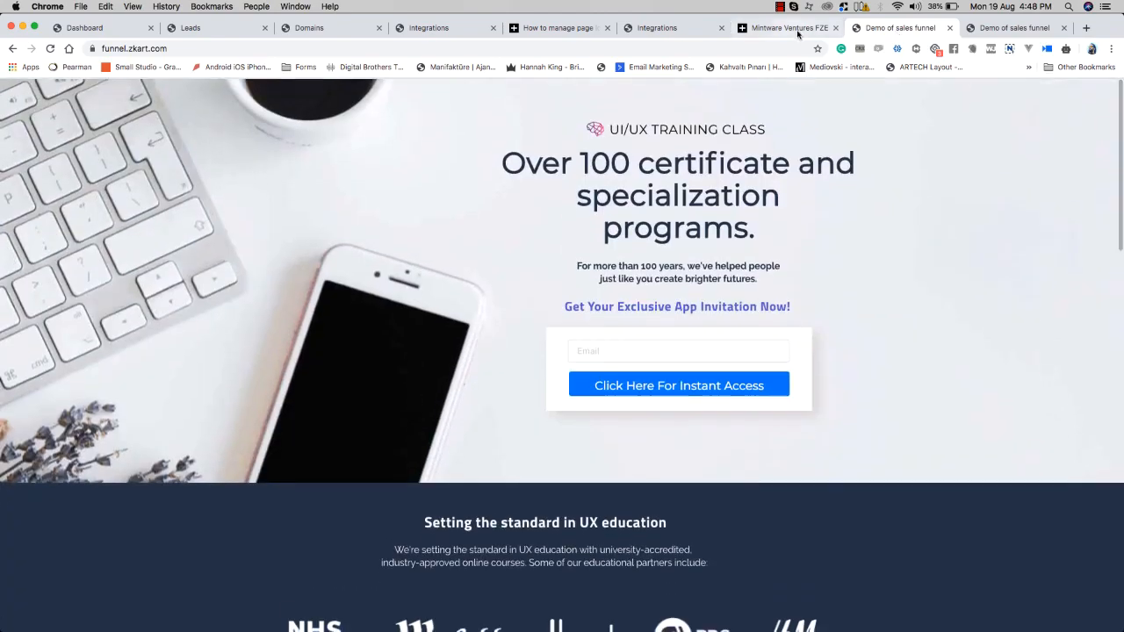
Step: Shift the Optin split test traffic to 70% for Variation A and 30% for Variation B, and restore it to 50/50
left_click(92, 32)
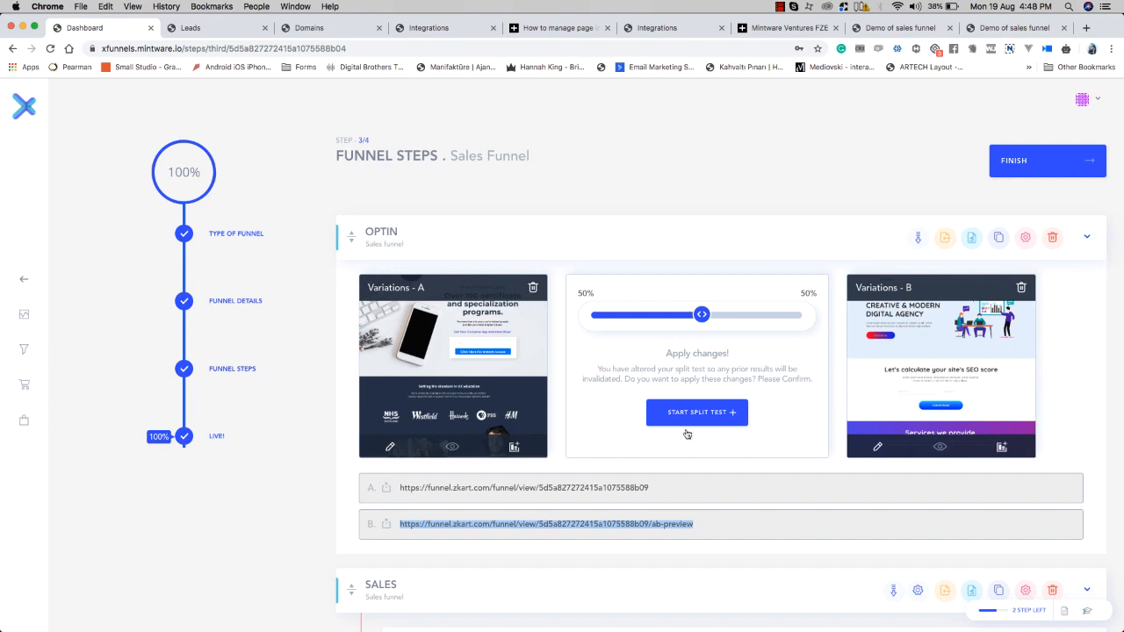
left_click(701, 318)
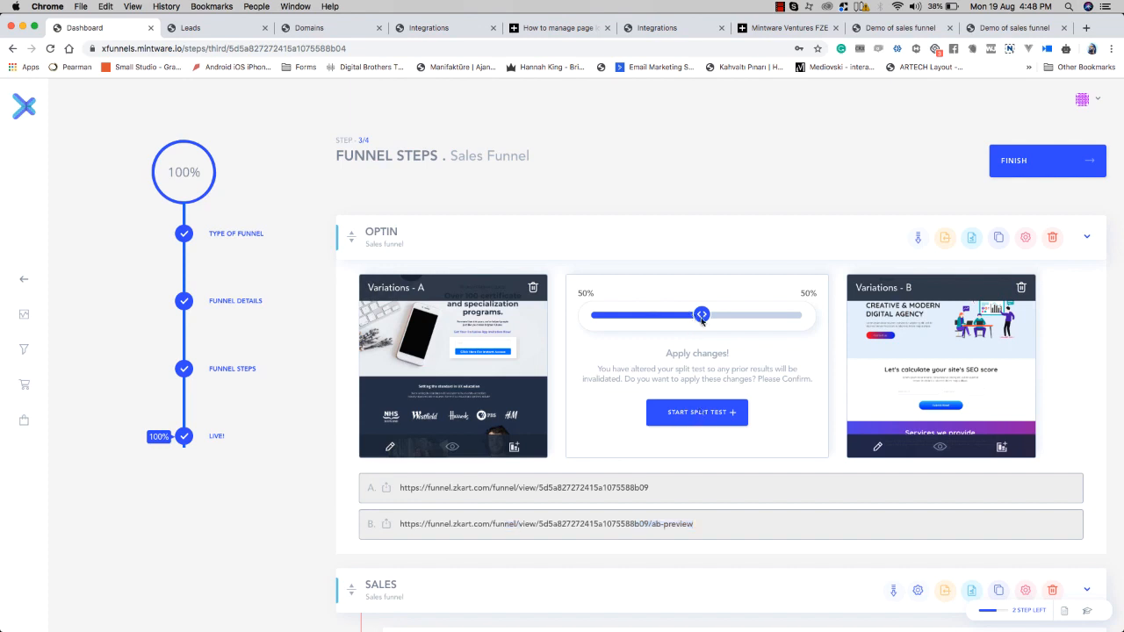
left_click_drag(701, 318, 738, 322)
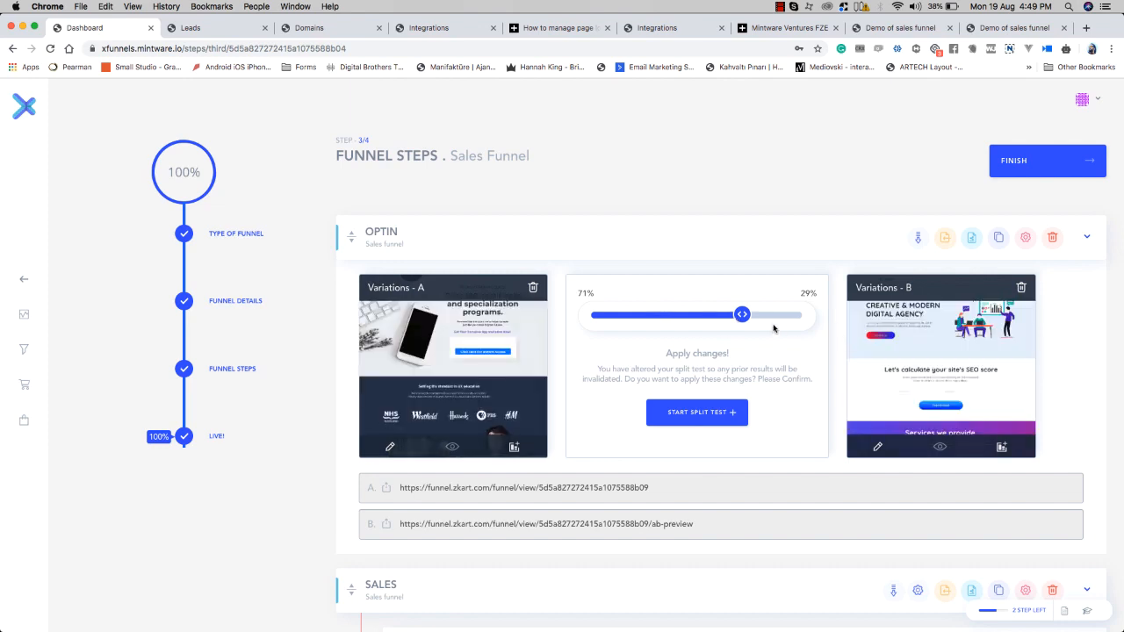
left_click_drag(740, 318, 740, 317)
mouse_move(894, 356)
mouse_move(424, 360)
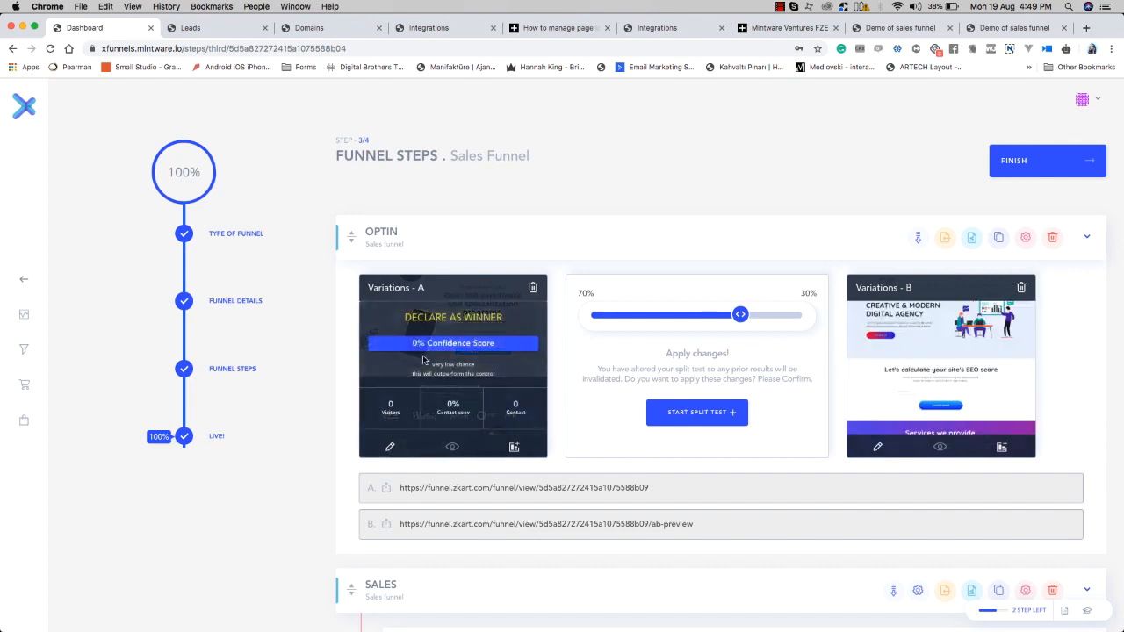
left_click_drag(741, 314, 699, 320)
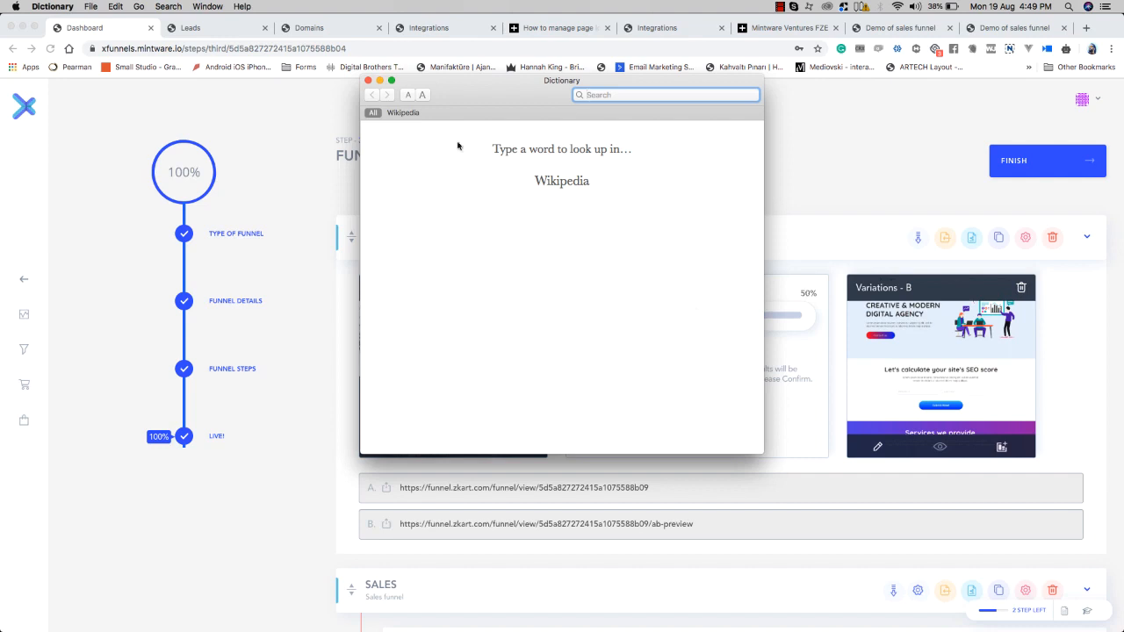
left_click(375, 82)
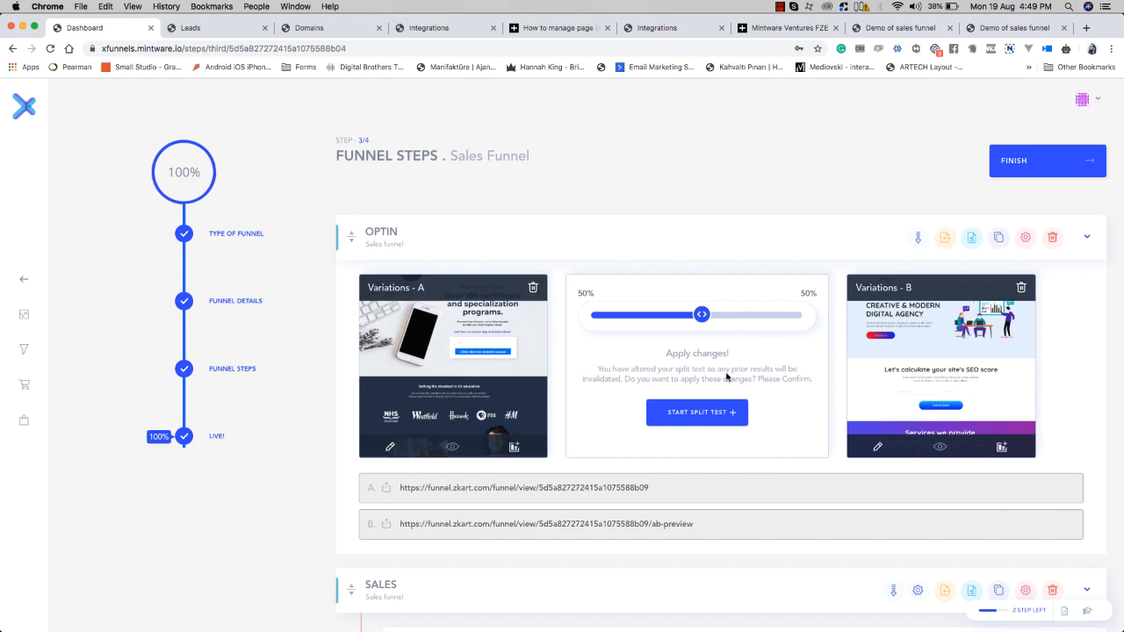
Step: Examine the confidence score, visitor and contact statistics of Optin variations A and B
mouse_move(475, 385)
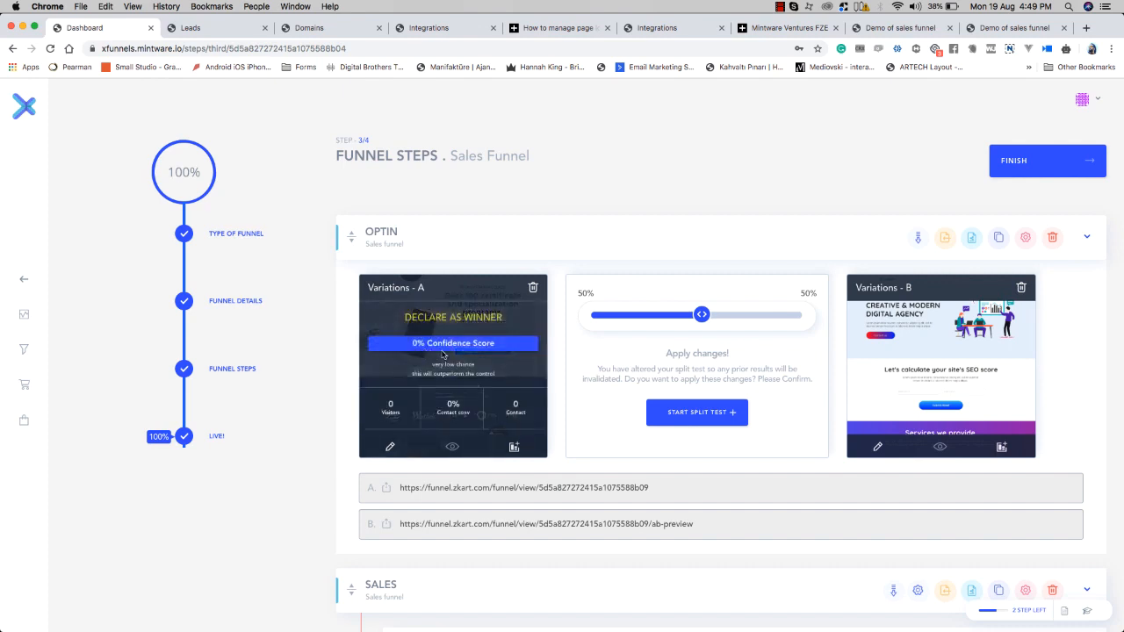
mouse_move(873, 276)
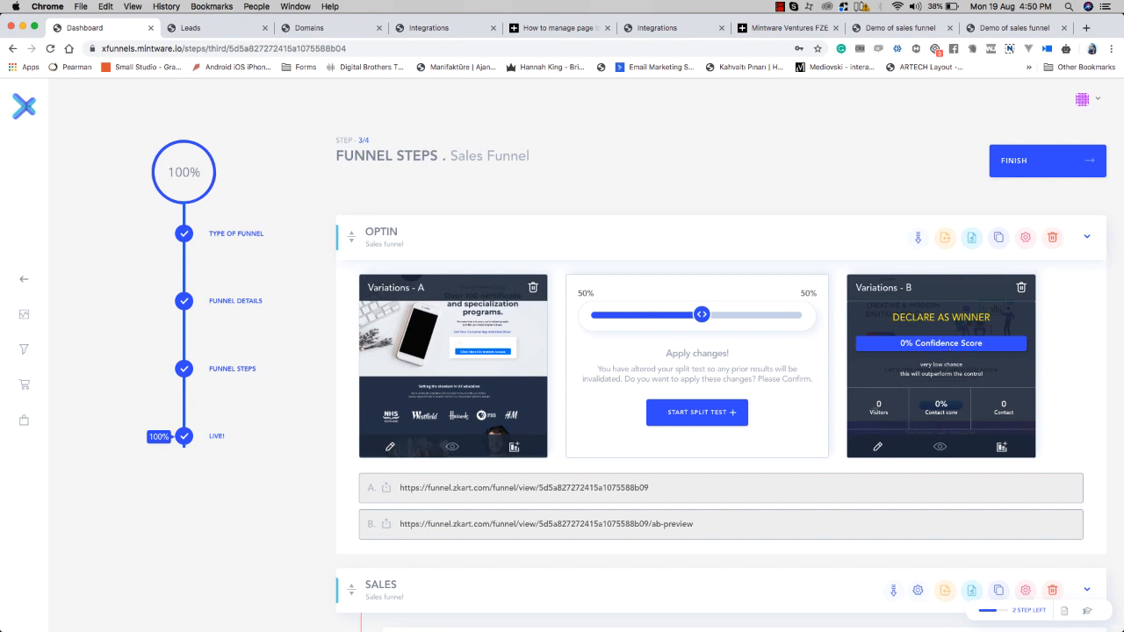
double_click(876, 414)
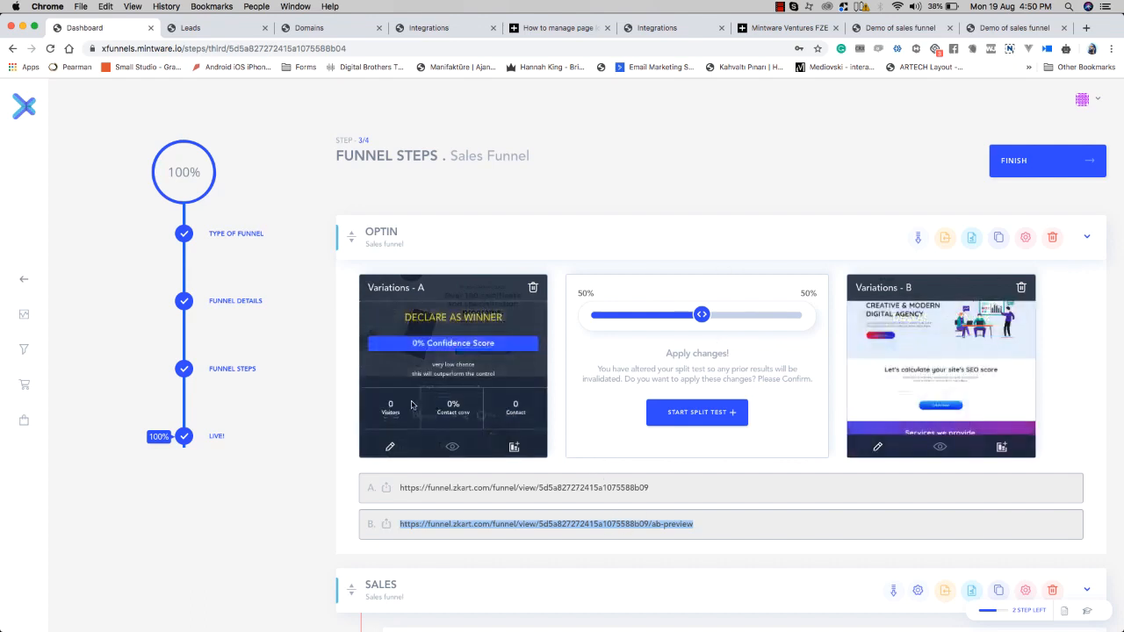
scroll(414, 401, "down", 5)
scroll(413, 401, "up", 5)
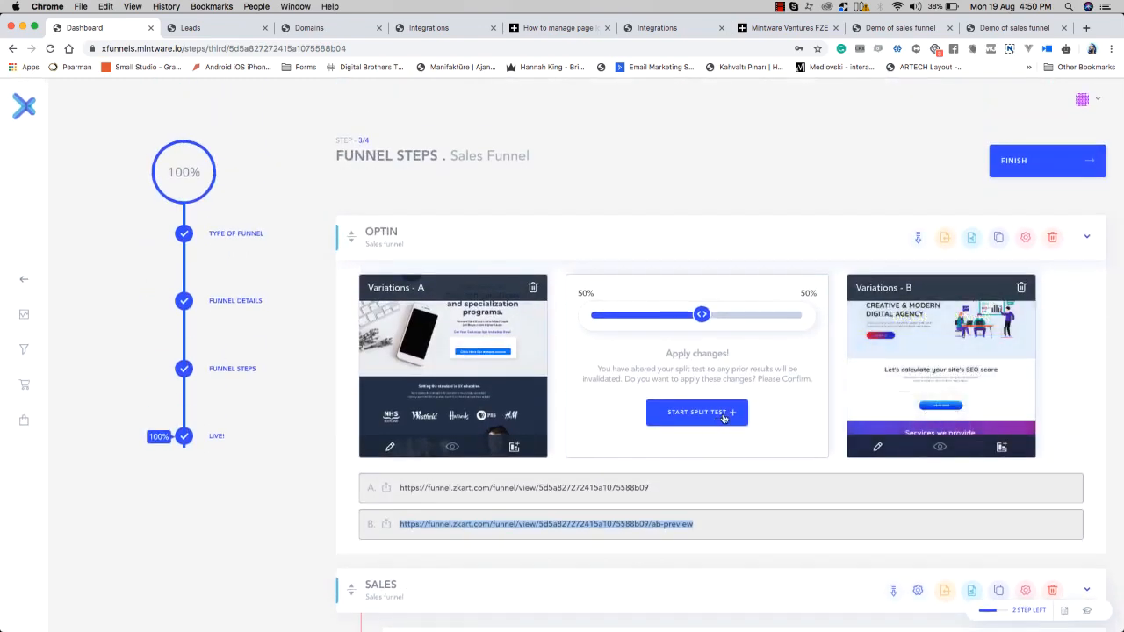
Step: Delete Variation B of the Optin step and make Variation A public
left_click(1023, 289)
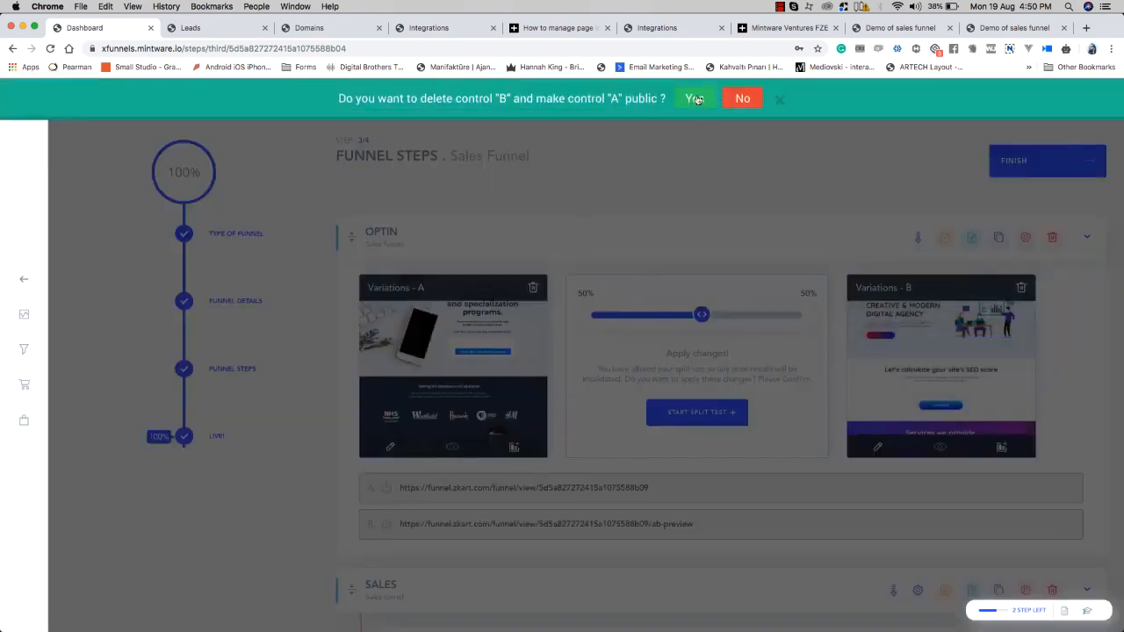
left_click(696, 99)
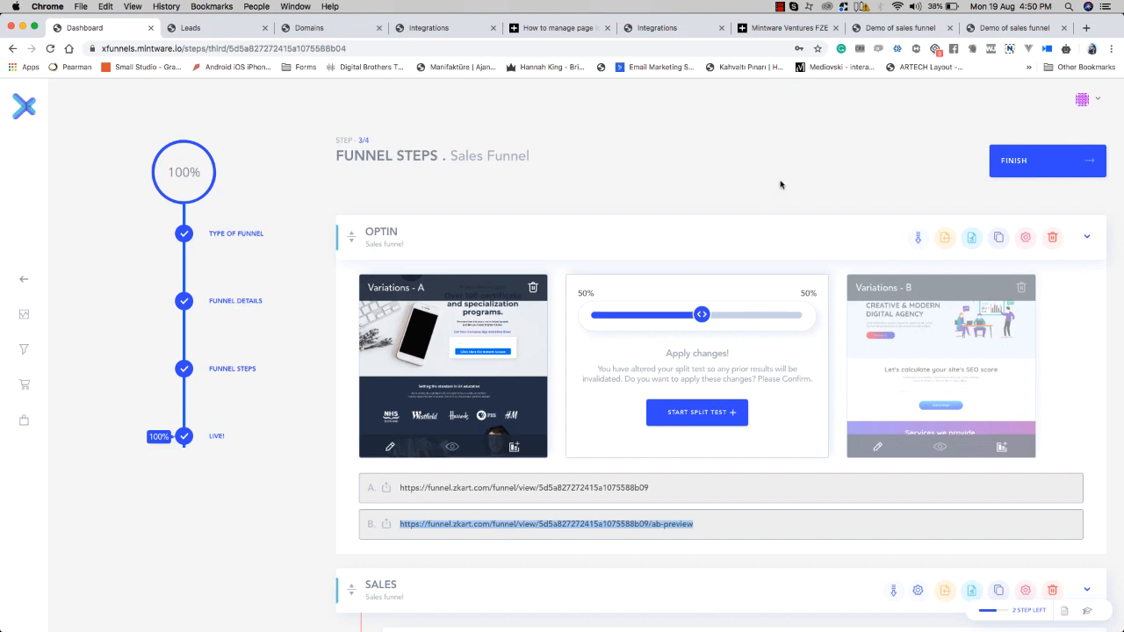
left_click(781, 184)
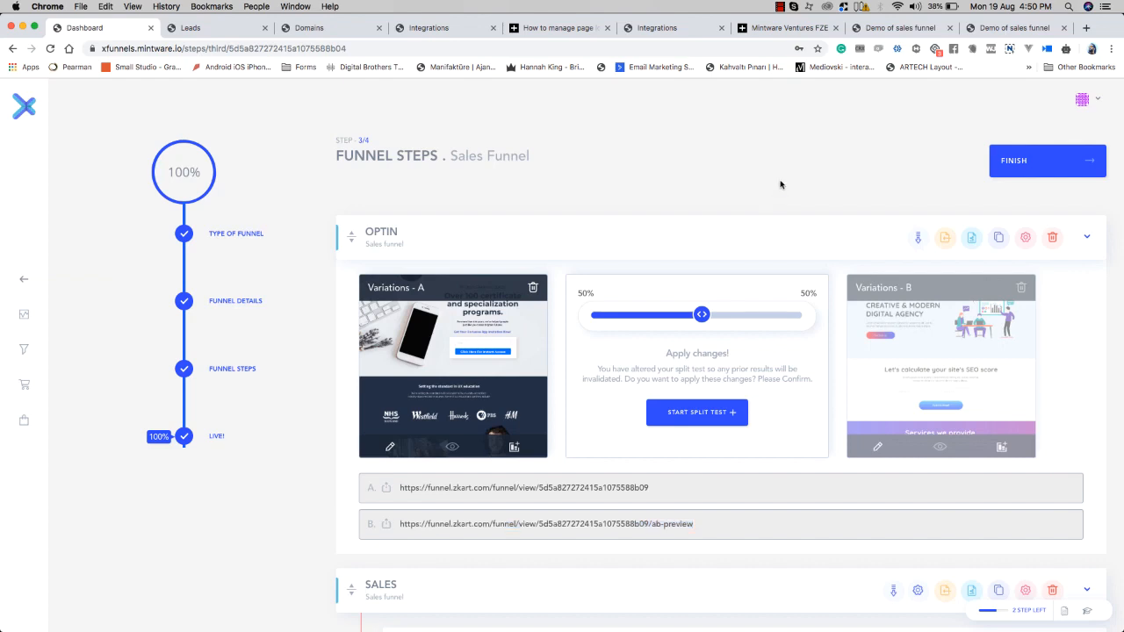
left_click(708, 408)
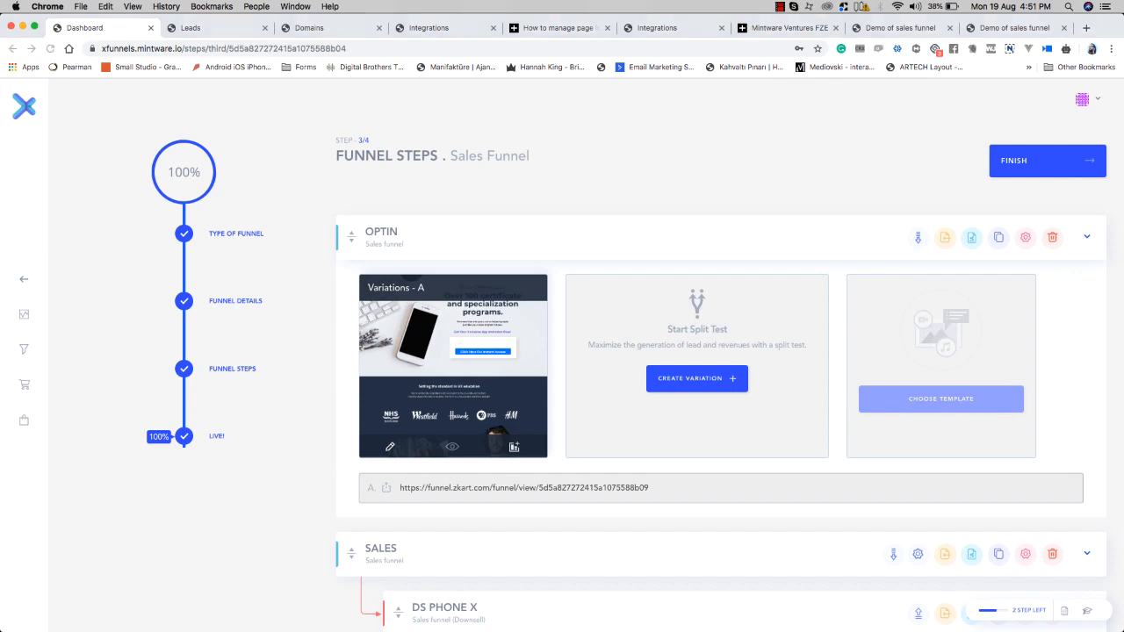
left_click(482, 367)
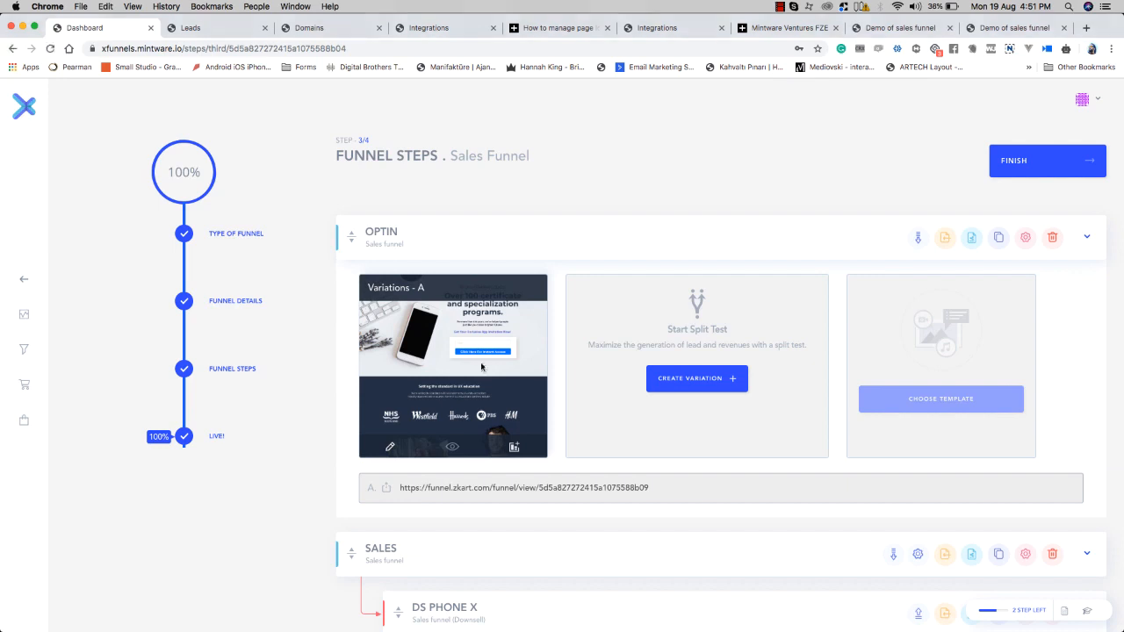
Step: Open the Optin step's Variation A in the page builder and move the floating element palette to the opposite side of the page
left_click(392, 449)
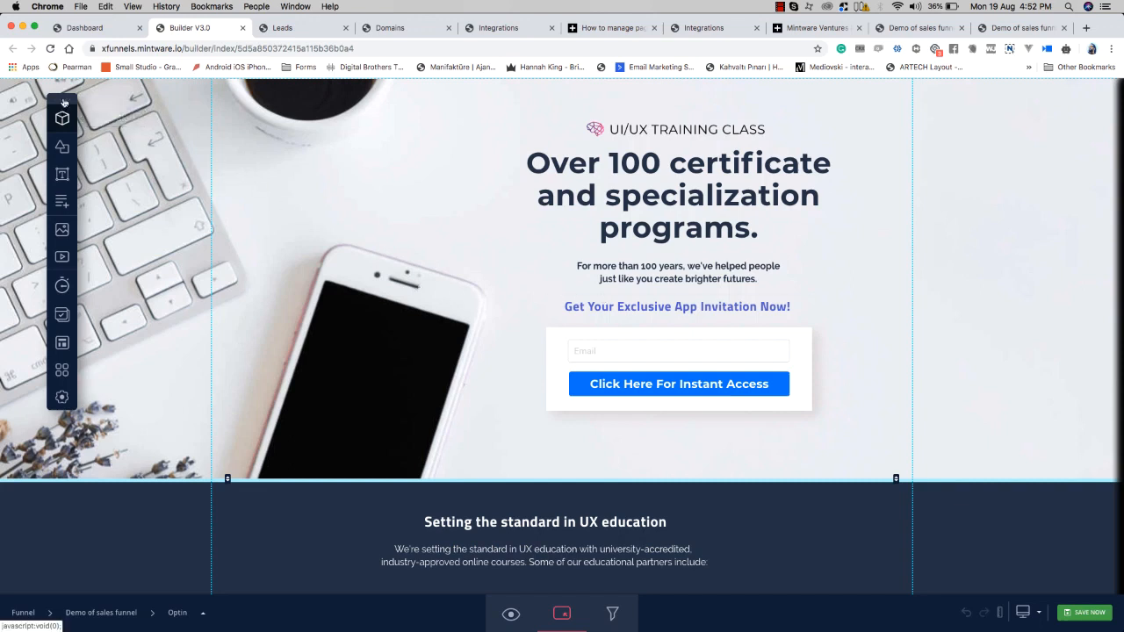
left_click_drag(62, 99, 272, 123)
left_click_drag(425, 131, 1003, 146)
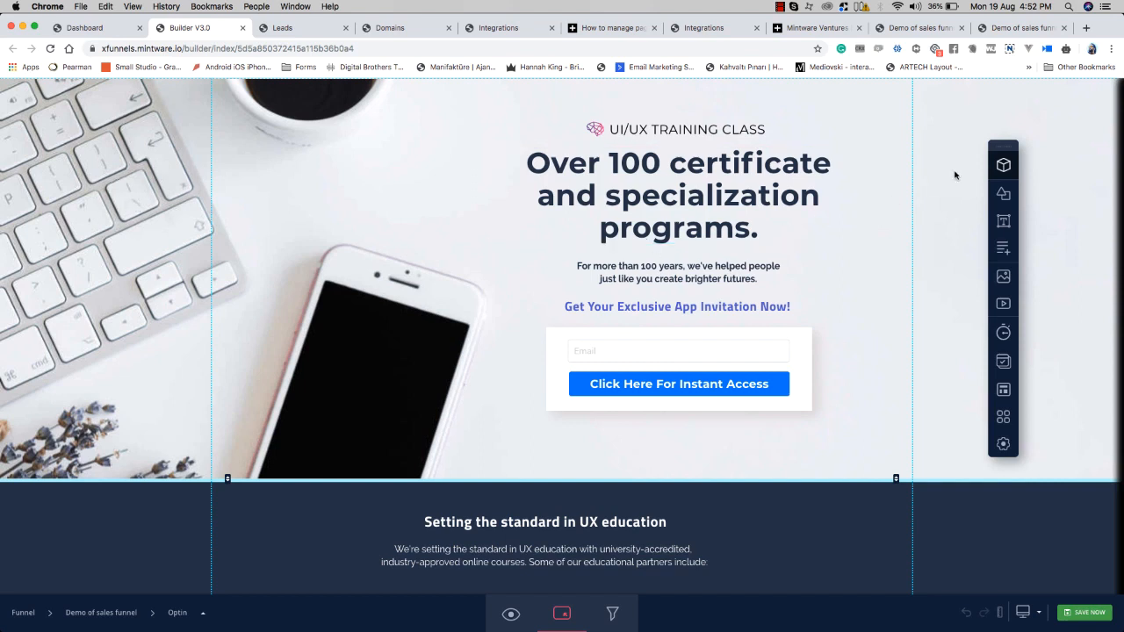
Step: Move the floating element palette over the keyboard image and make the hero section slightly taller by its lower border
left_click_drag(1003, 146, 69, 126)
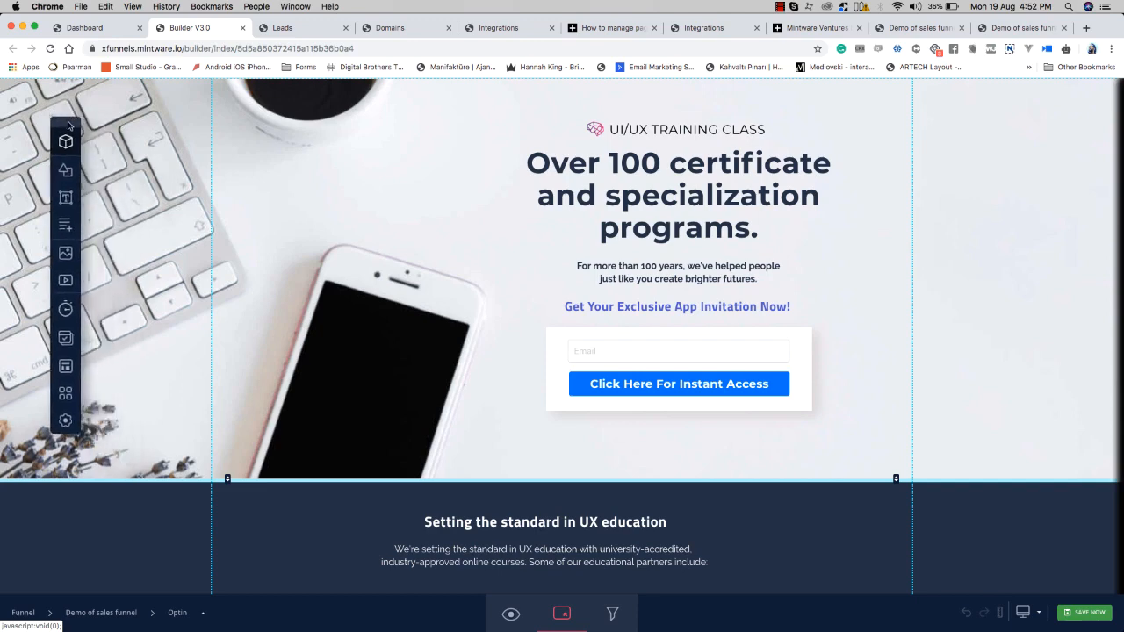
scroll(311, 372, "down", 3)
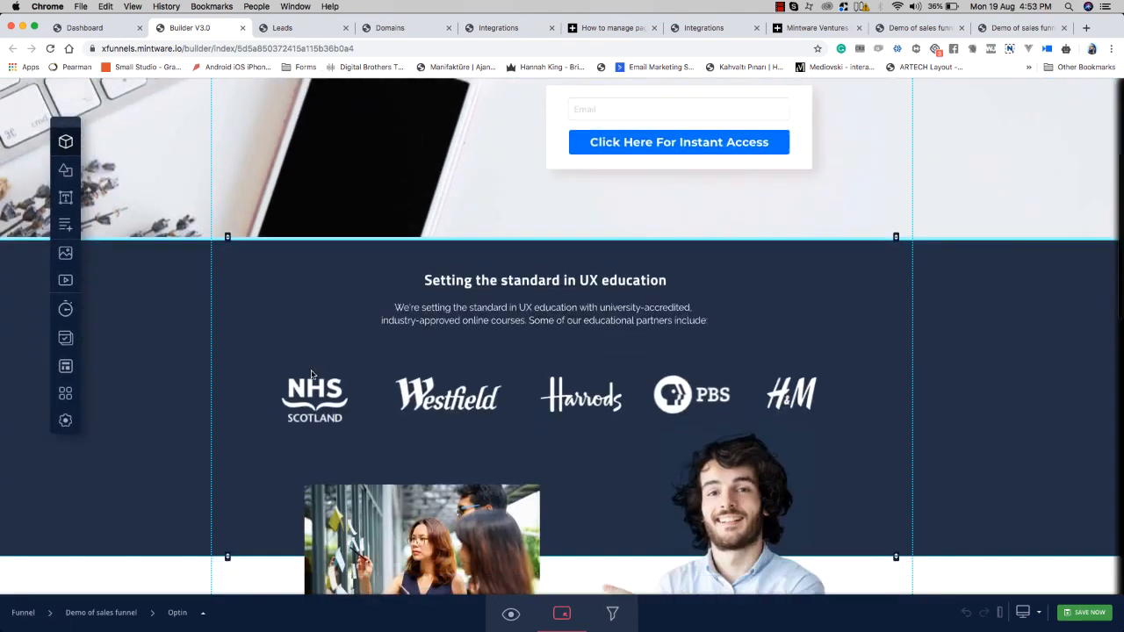
scroll(369, 340, "up", 3)
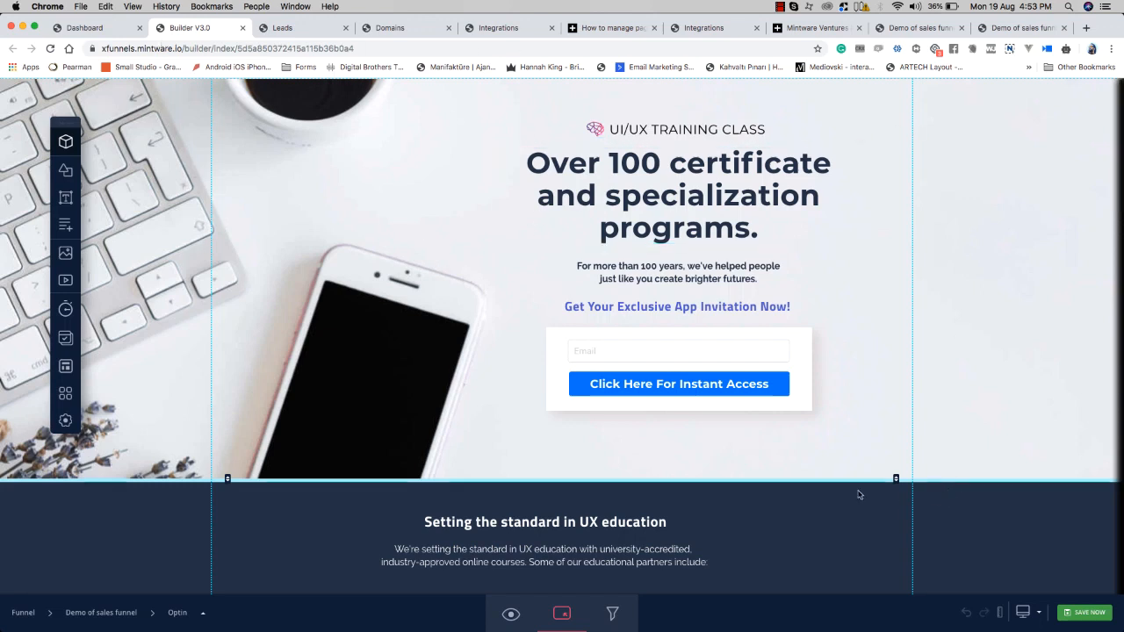
mouse_move(839, 482)
left_mouse_down()
mouse_move(838, 529)
mouse_move(838, 433)
mouse_move(837, 517)
mouse_move(841, 468)
mouse_move(848, 515)
mouse_move(853, 469)
left_mouse_up()
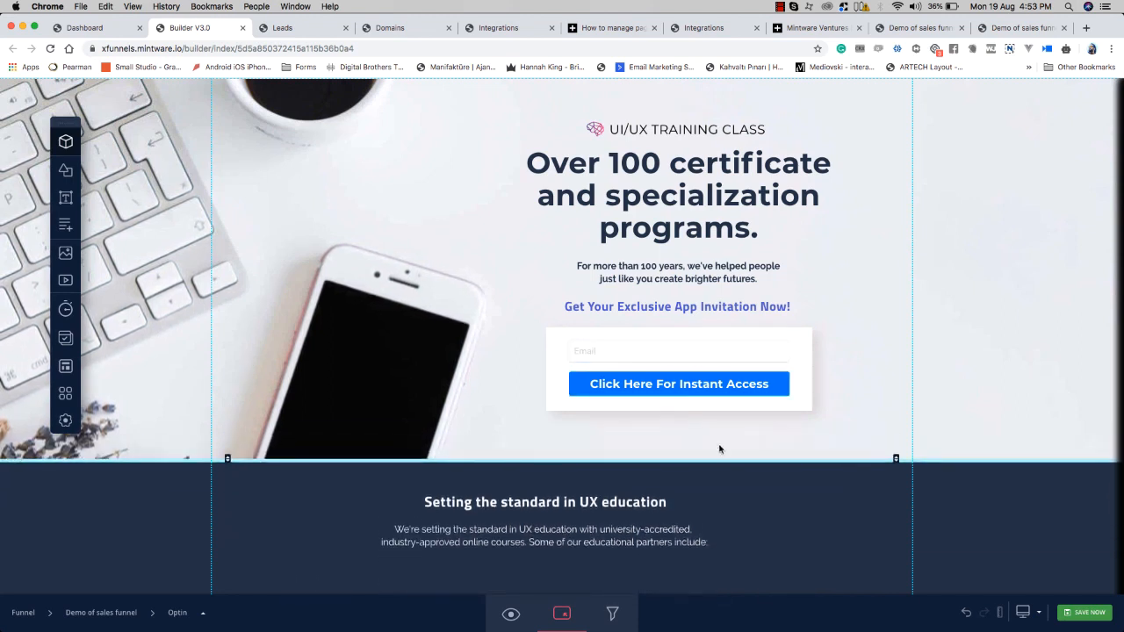
left_click_drag(721, 460, 724, 492)
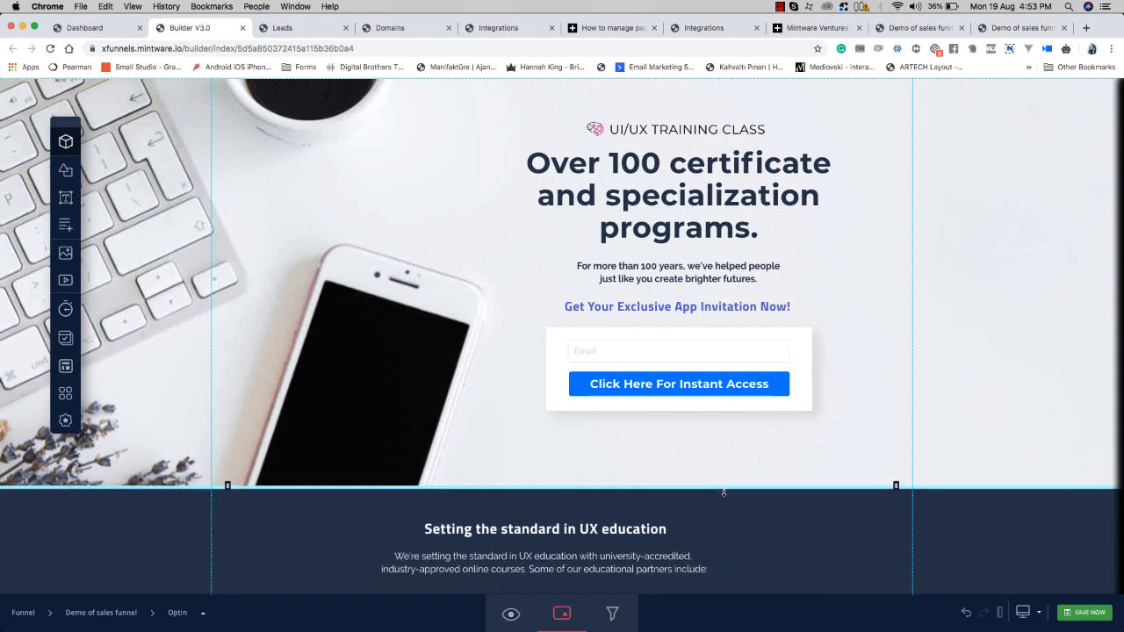
Step: Extend the white optin form box downward and move the Click Here For Instant Access button to its lower edge
left_click(712, 409)
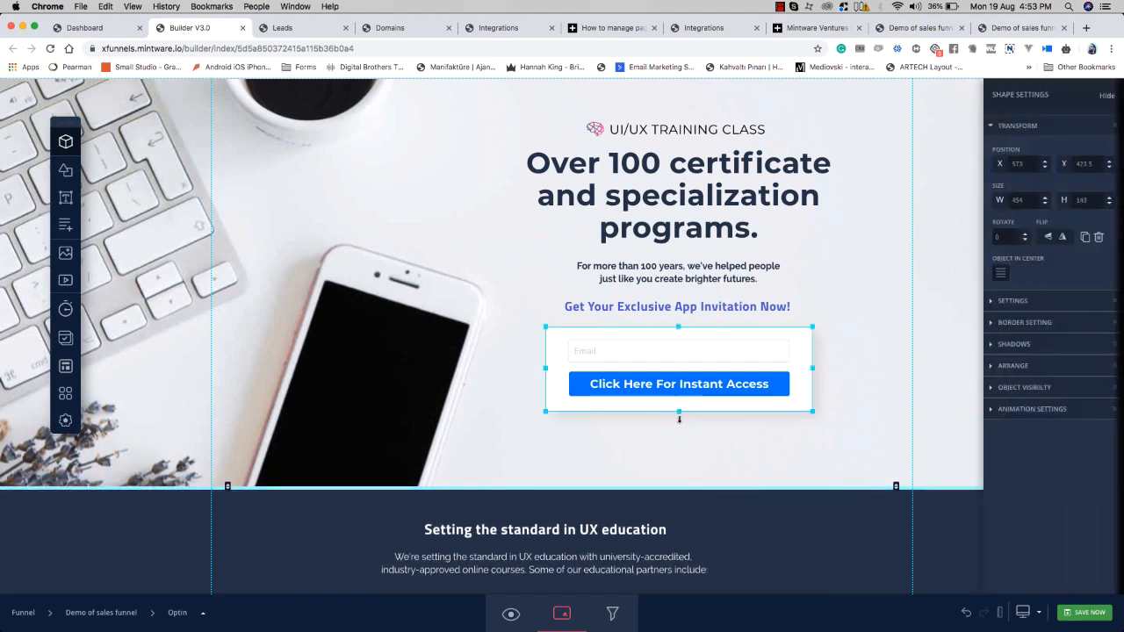
left_click_drag(679, 419, 684, 475)
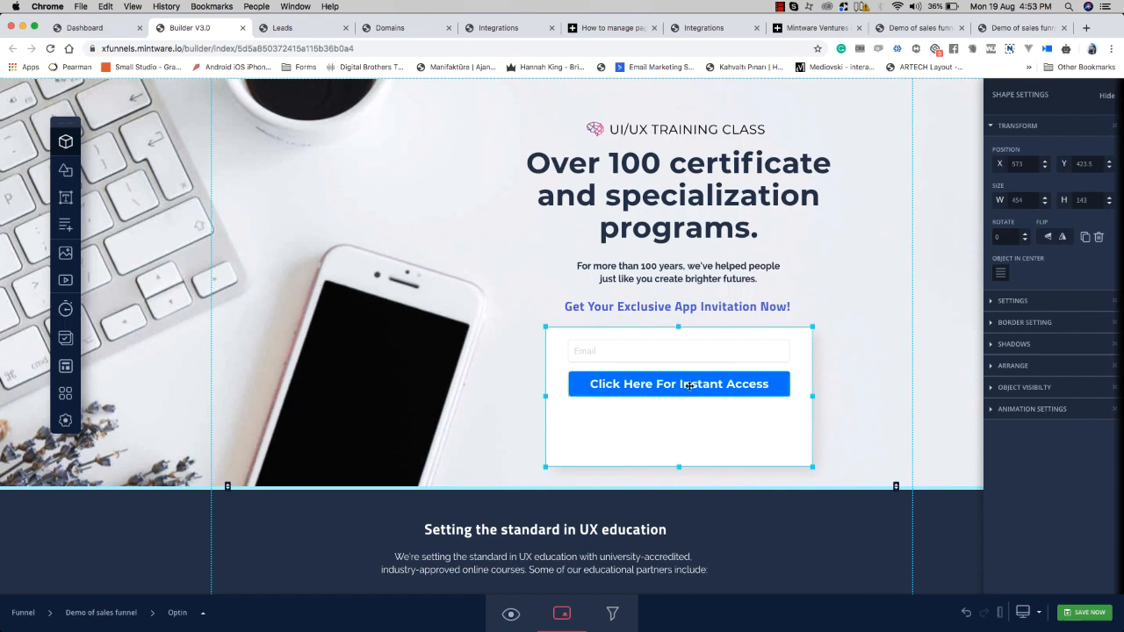
left_click_drag(689, 386, 689, 439)
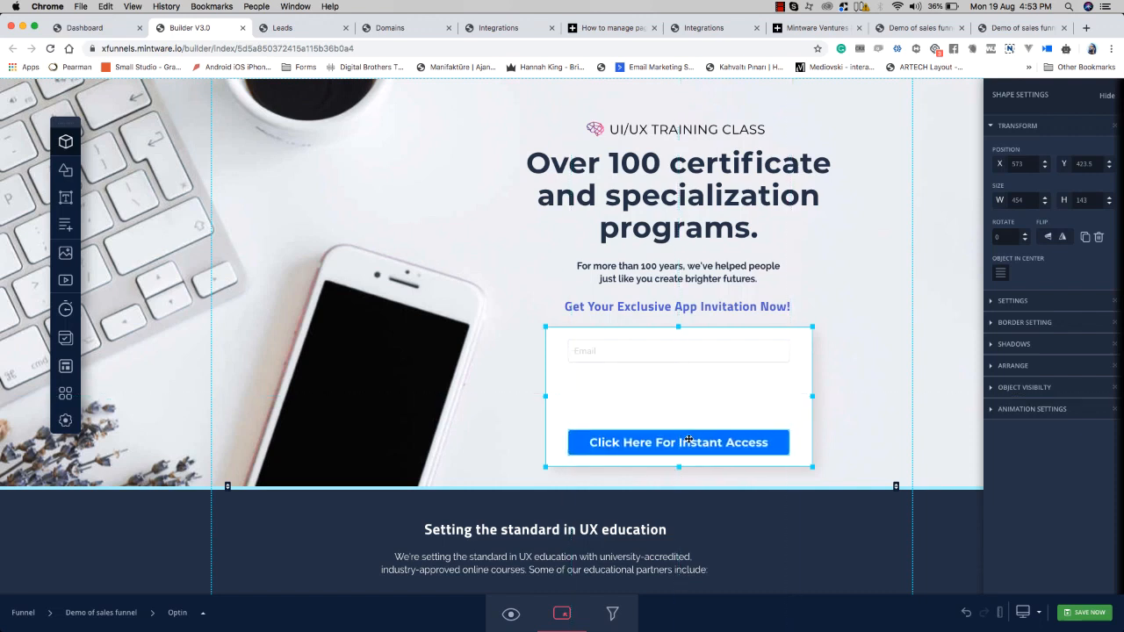
Step: Duplicate the Email input field and place the copy directly beneath the original inside the form box
left_click(668, 352)
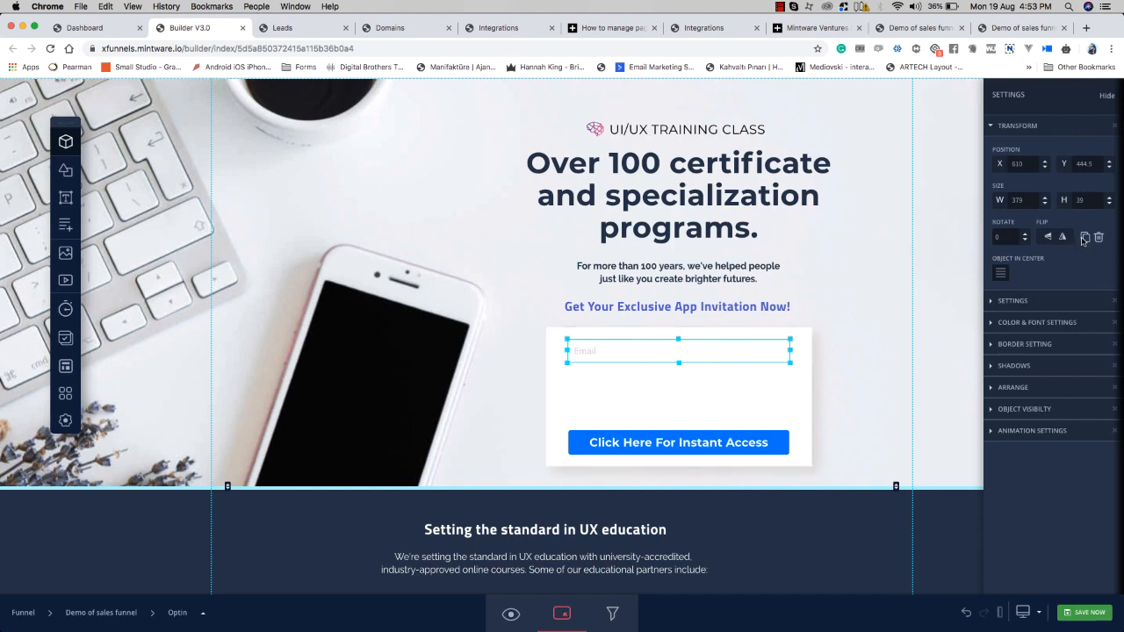
left_click(1086, 237)
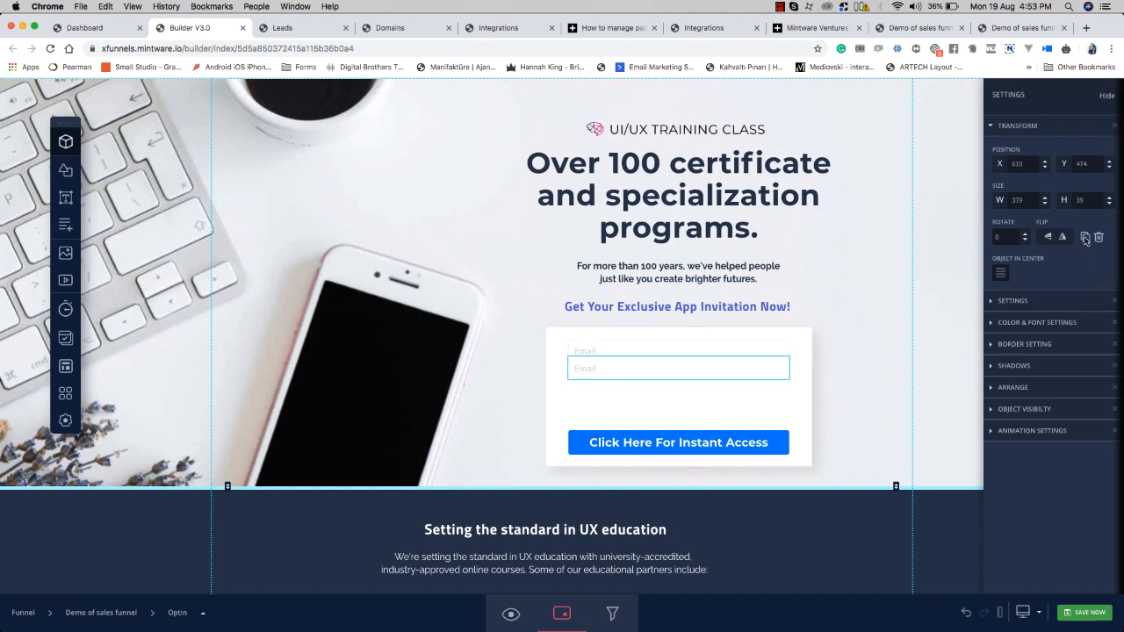
left_click(685, 363)
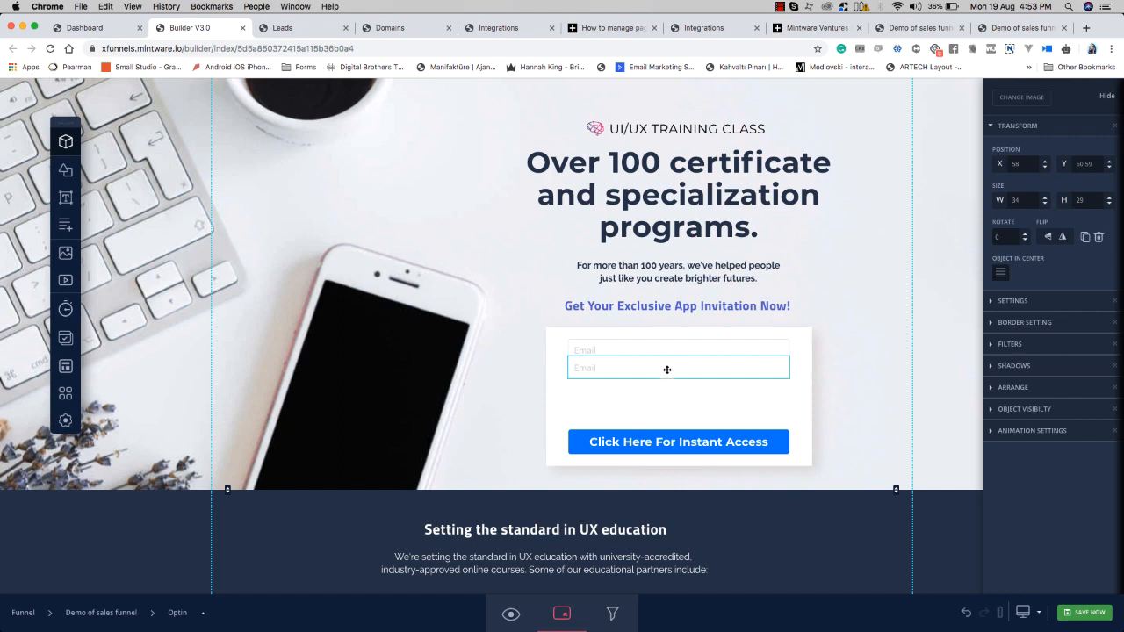
left_click_drag(668, 370, 668, 375)
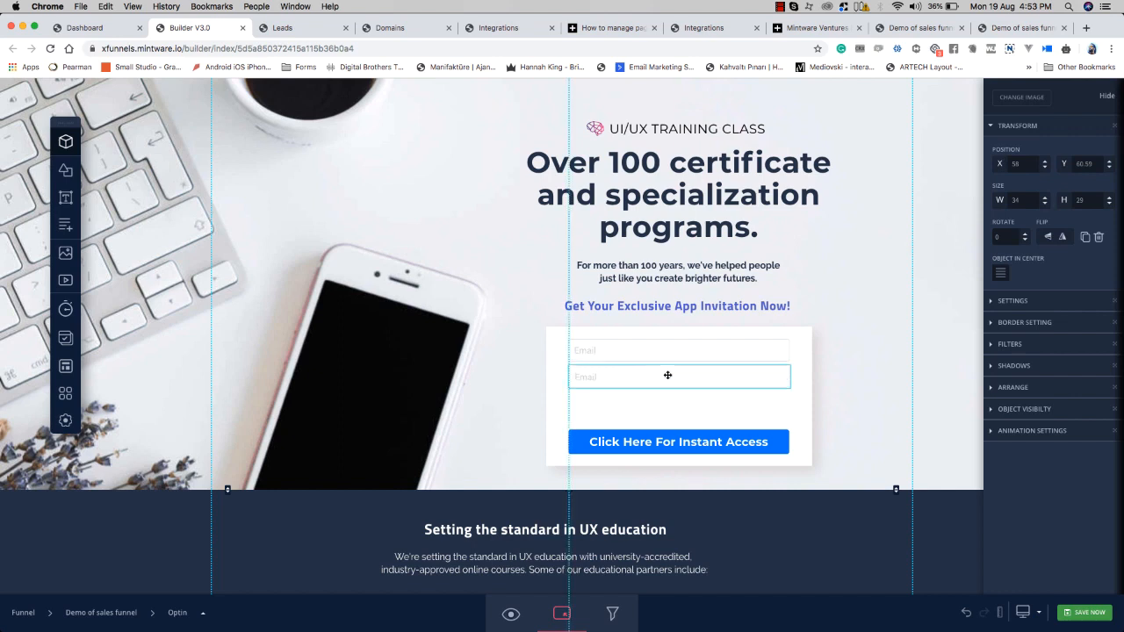
left_click(65, 366)
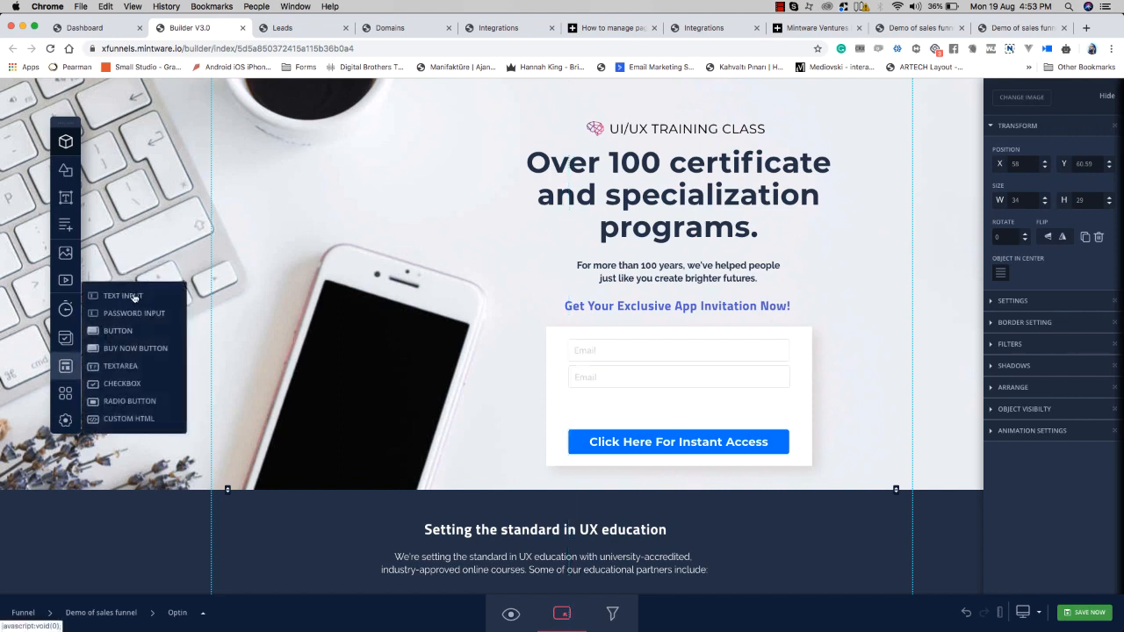
left_click(691, 382)
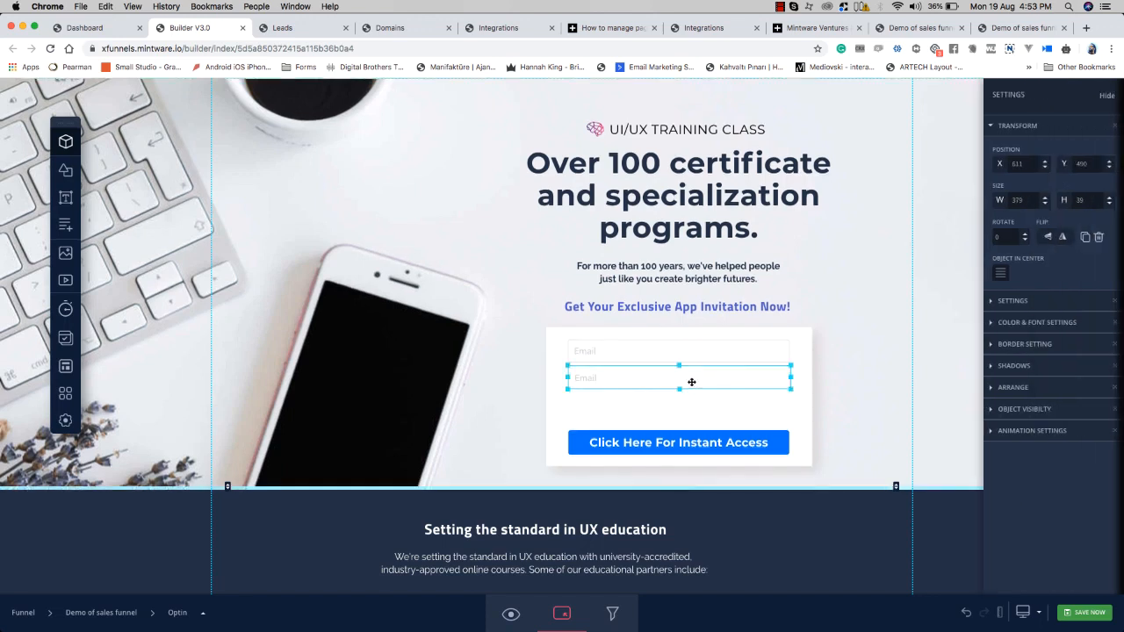
Step: Set the upper input field's placeholder text to Name and its assigned field type to Full Name
left_click(622, 350)
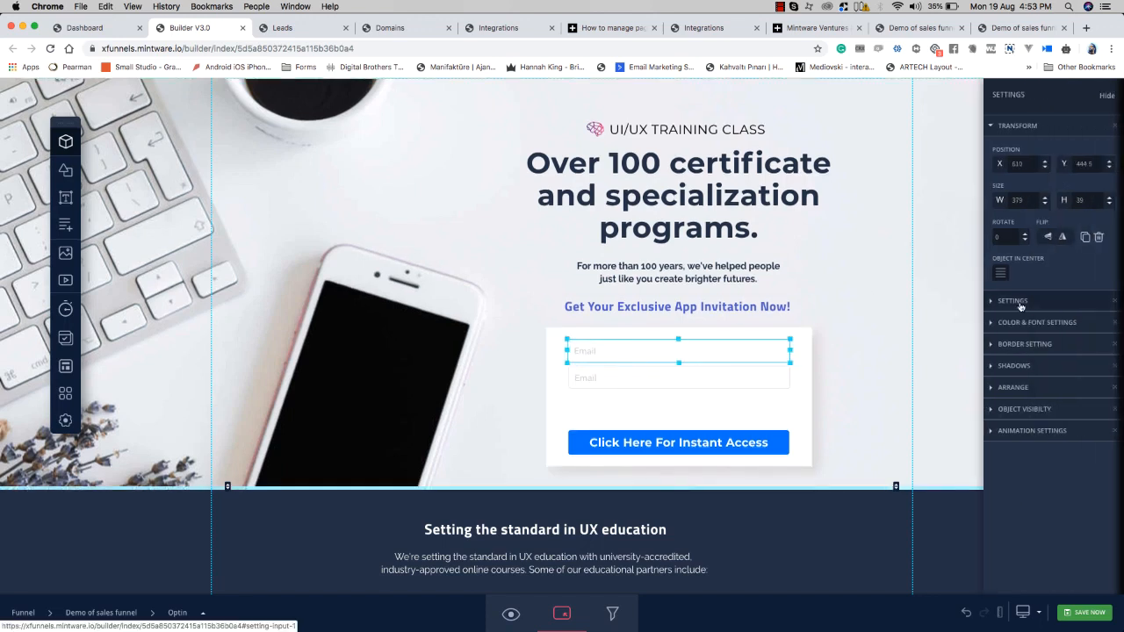
left_click(1019, 302)
double_click(1021, 342)
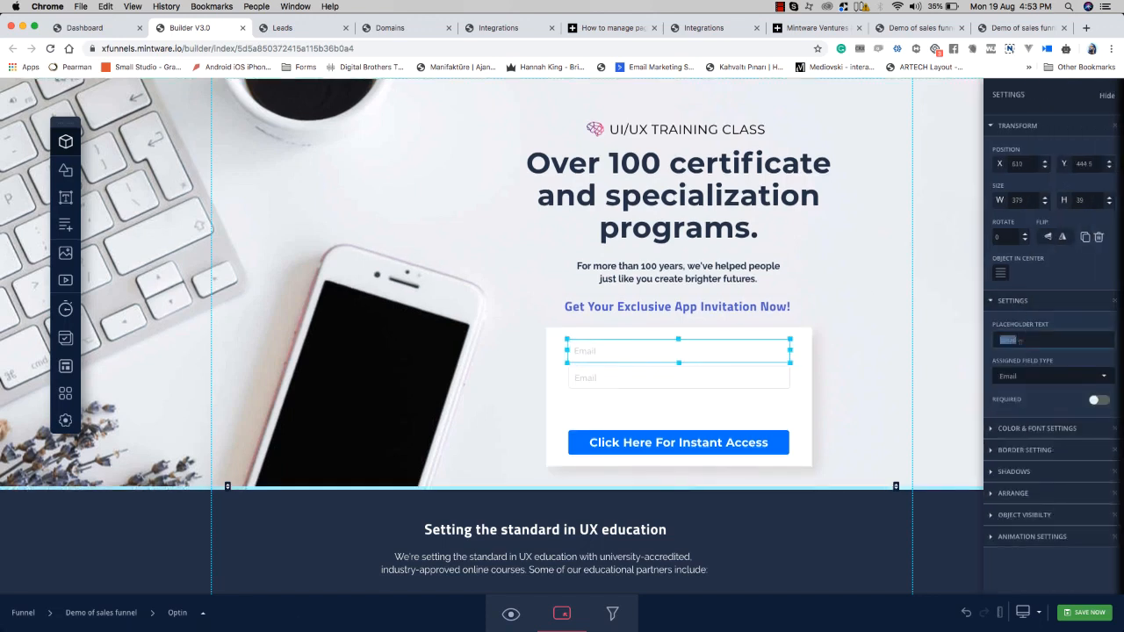
type("Name")
left_click(1036, 378)
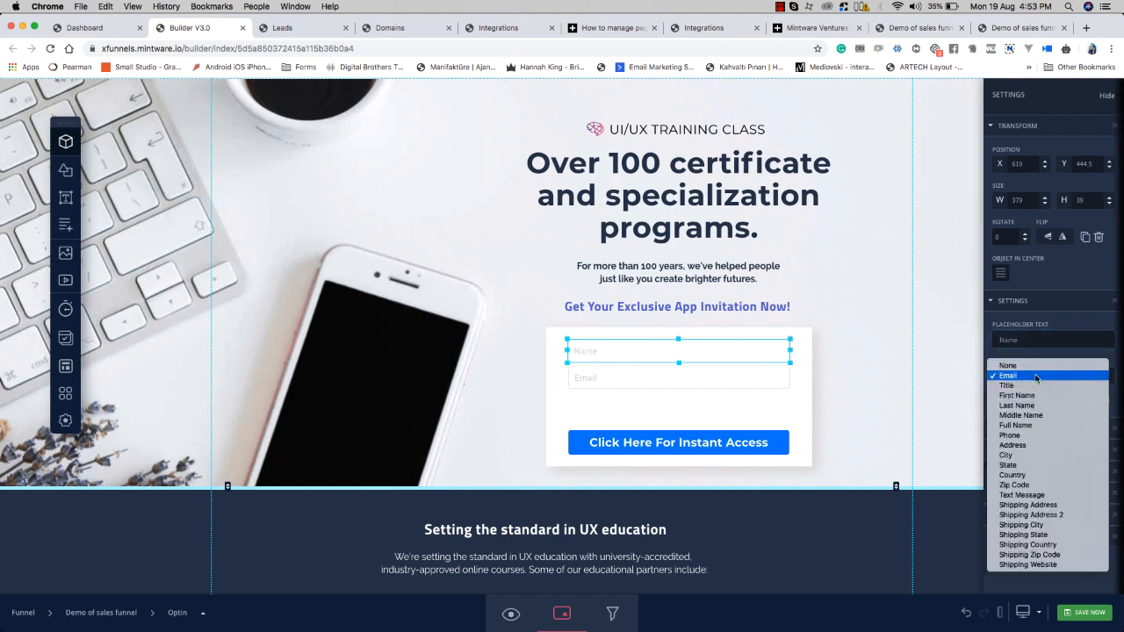
left_click(1042, 425)
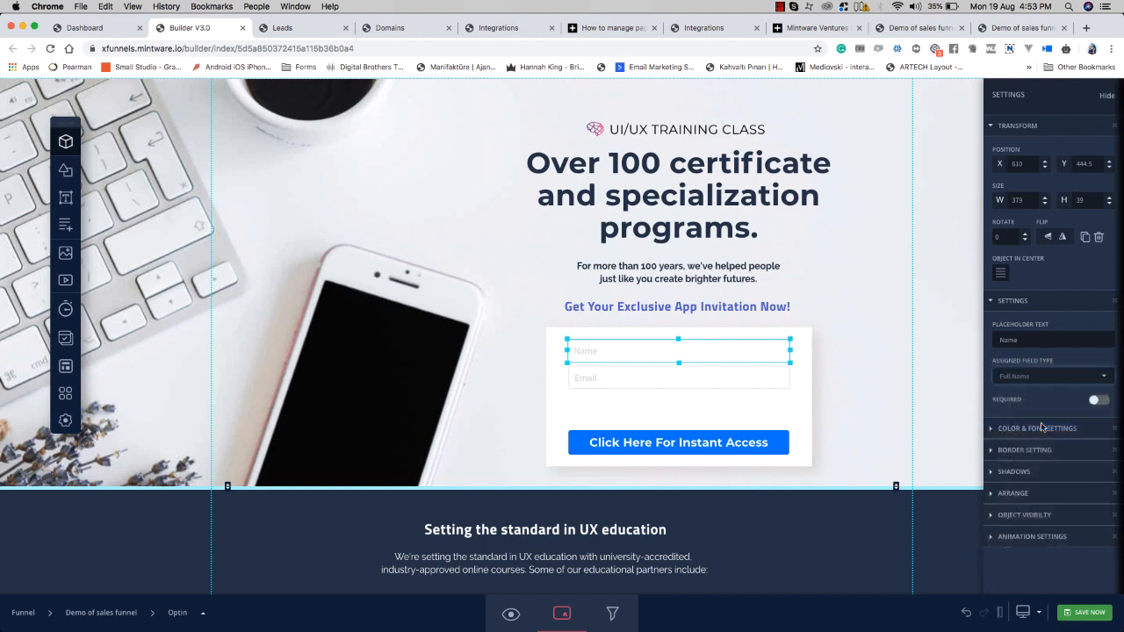
left_click(1106, 95)
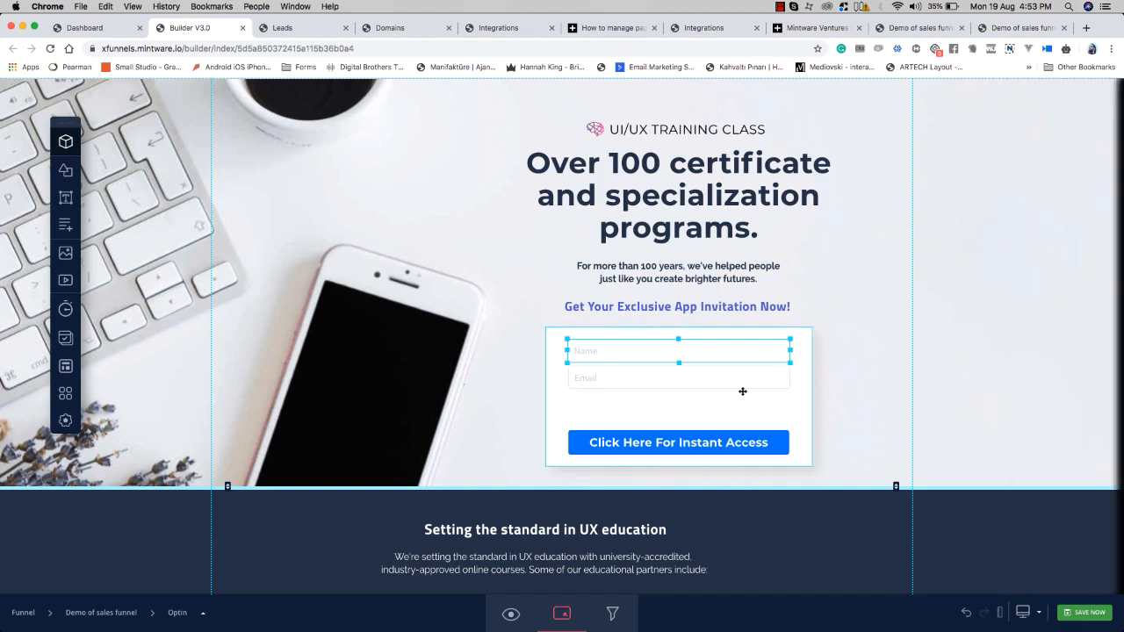
Step: Scatter the two input fields and the button horizontally, select them together with the form box and align them vertically
left_click(726, 414)
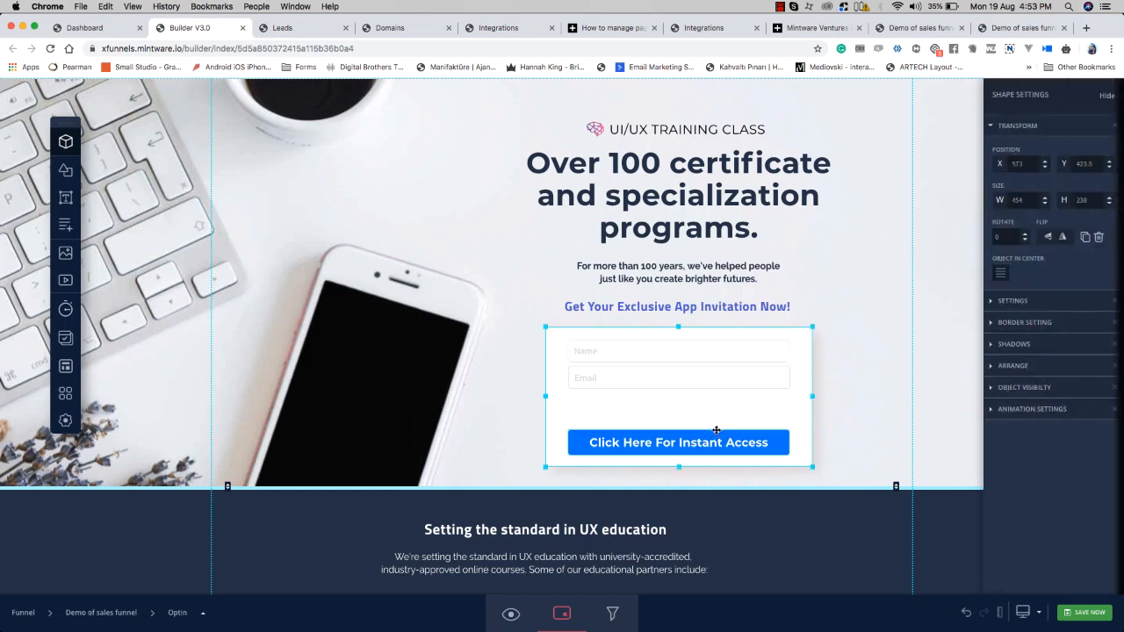
left_click_drag(717, 431, 697, 346)
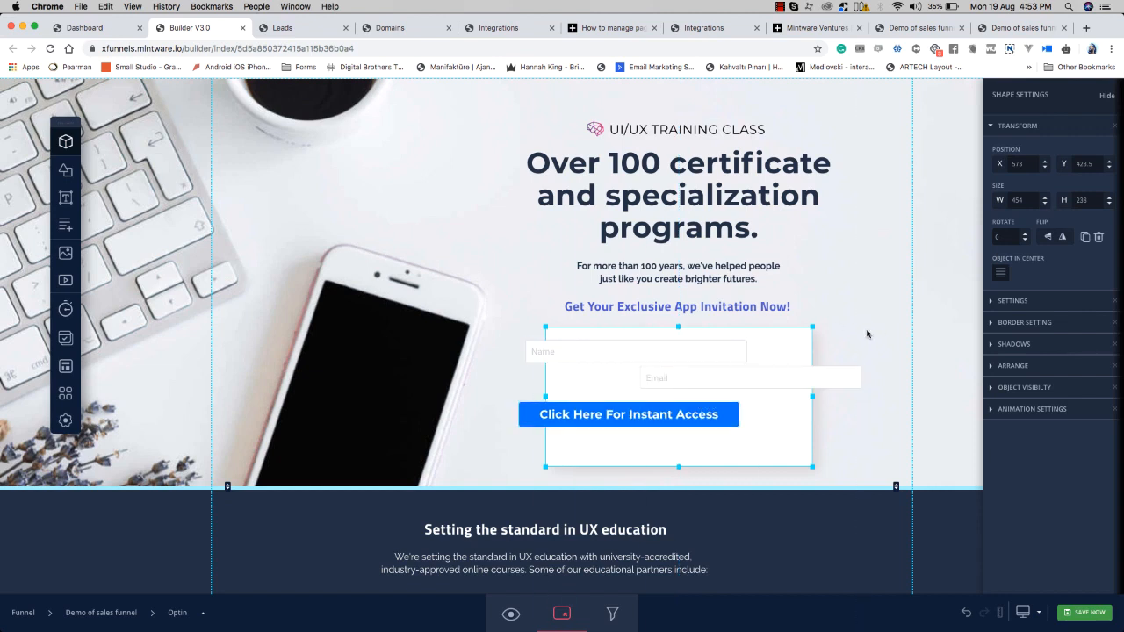
left_click_drag(867, 328, 621, 478)
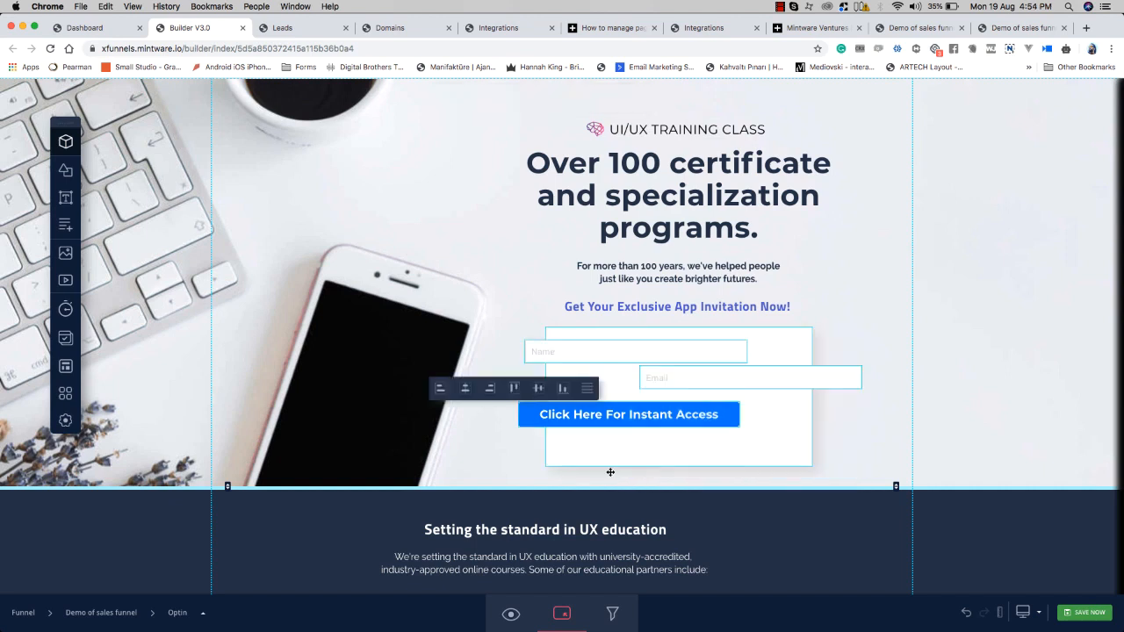
left_click(467, 391)
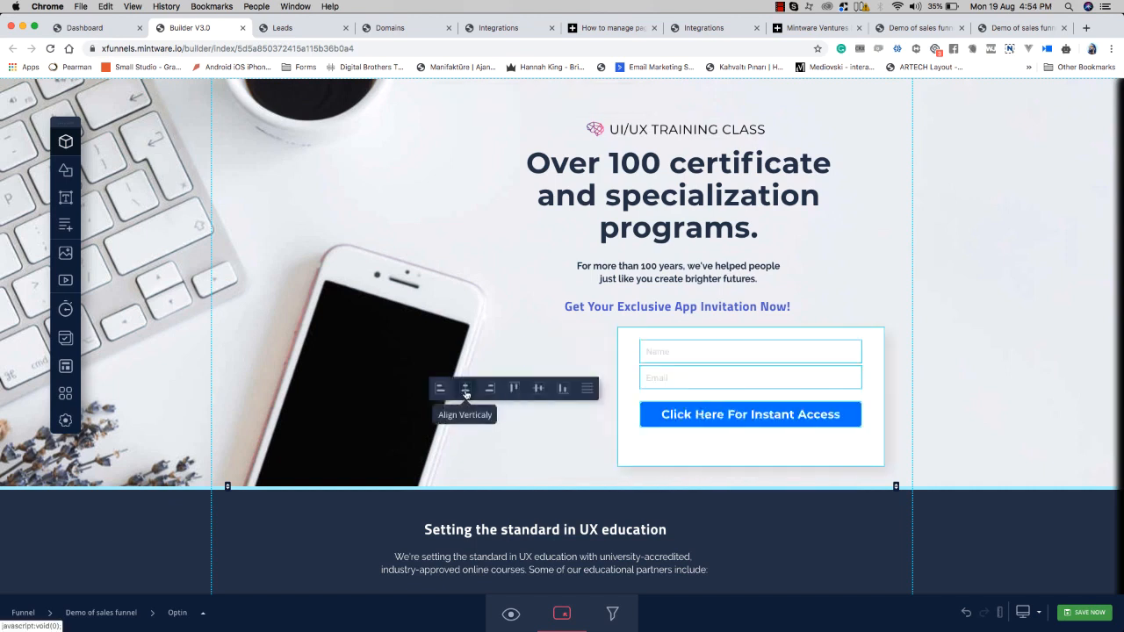
Step: Set the selected form group in the center of the page, and move it back beneath the Get Your Exclusive App Invitation Now! line
left_click(588, 389)
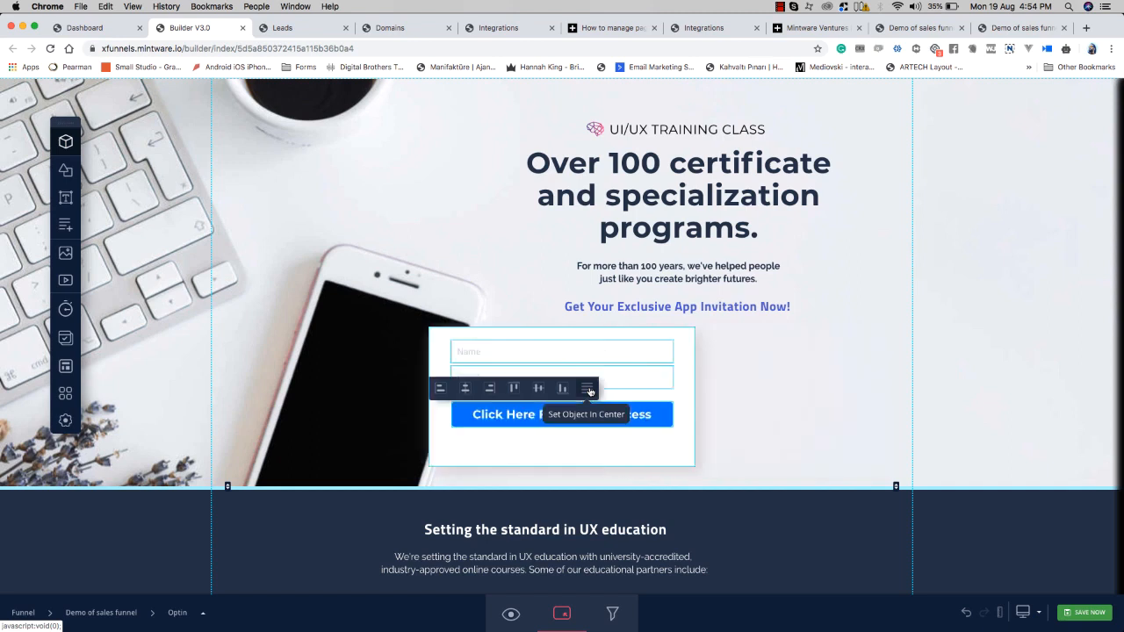
left_click_drag(690, 355, 805, 361)
left_click(716, 382)
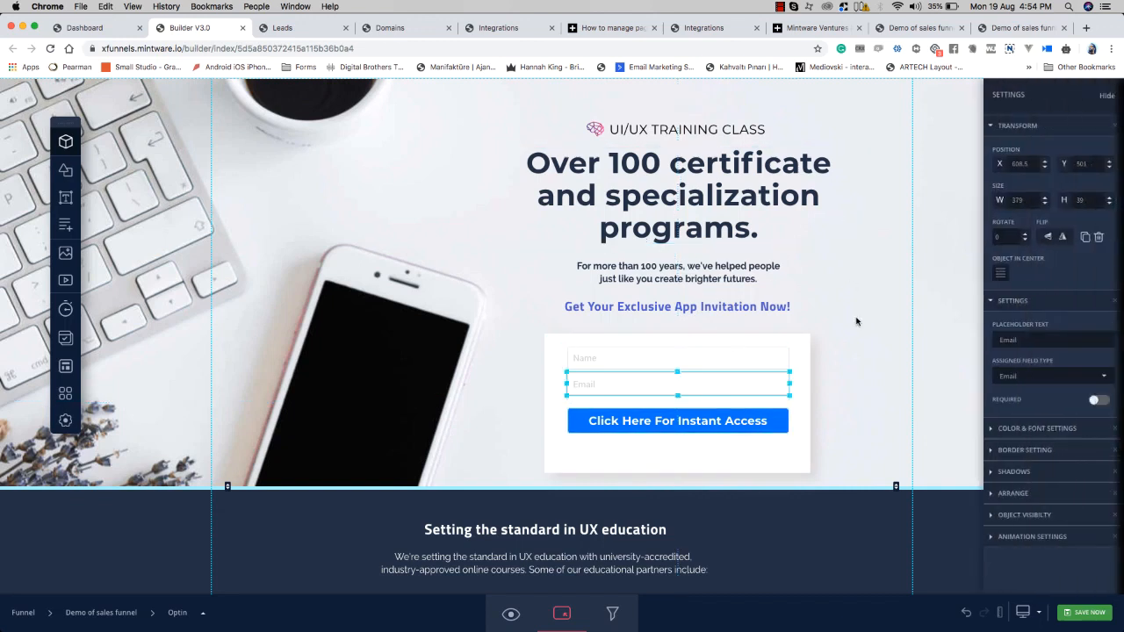
left_click(856, 355)
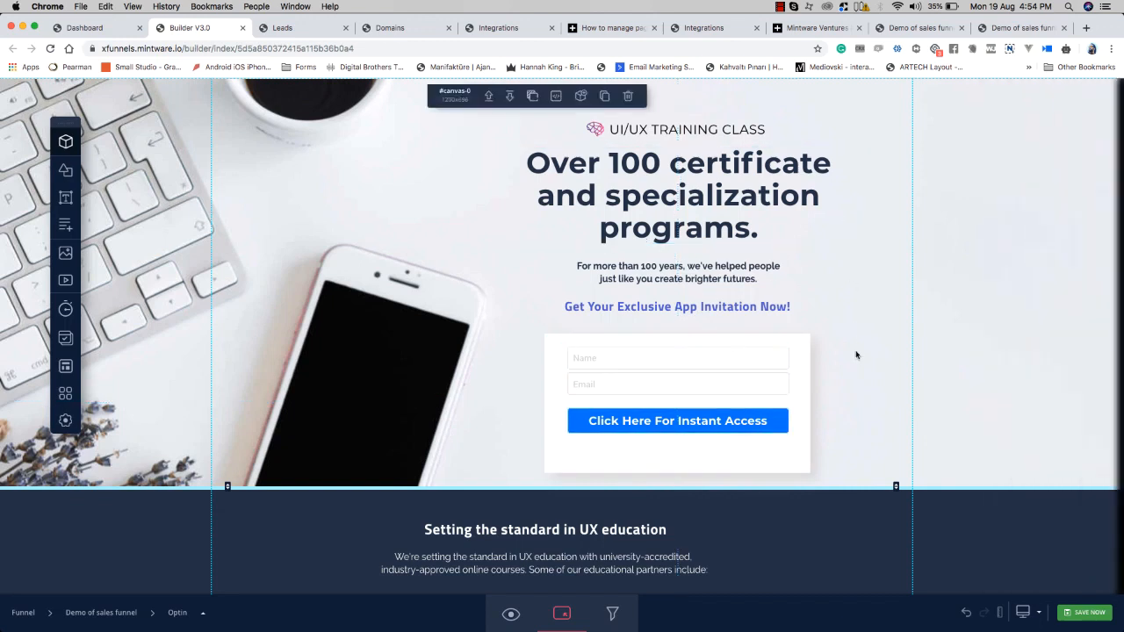
Step: Shorten the white form box to end just below the button and reduce the hero section's height to match
left_click(702, 466)
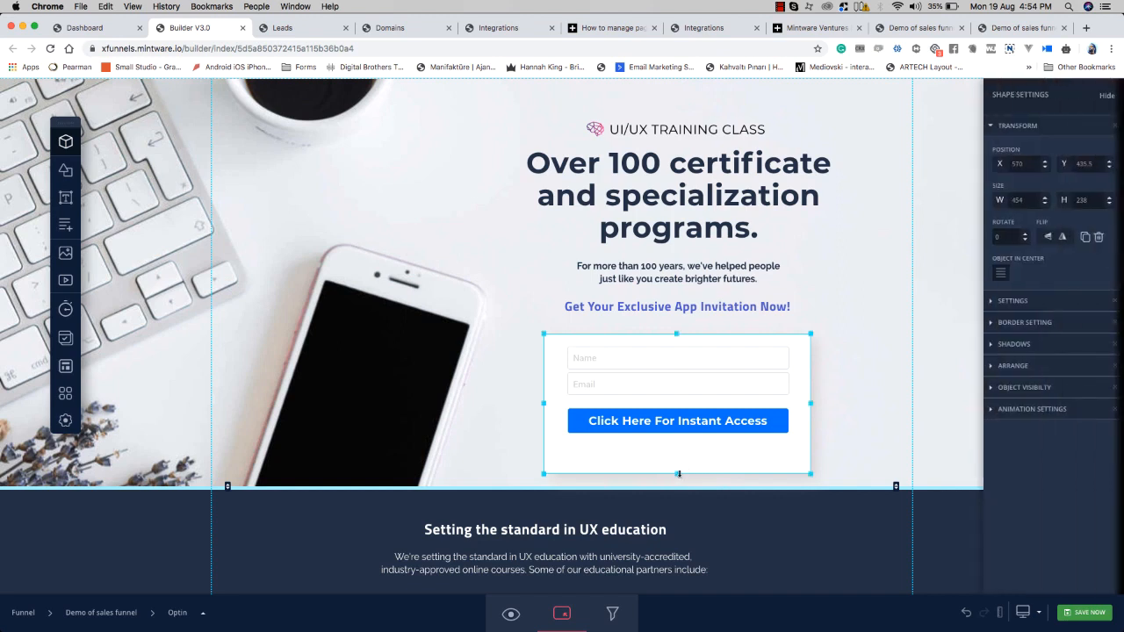
left_click_drag(678, 474, 684, 446)
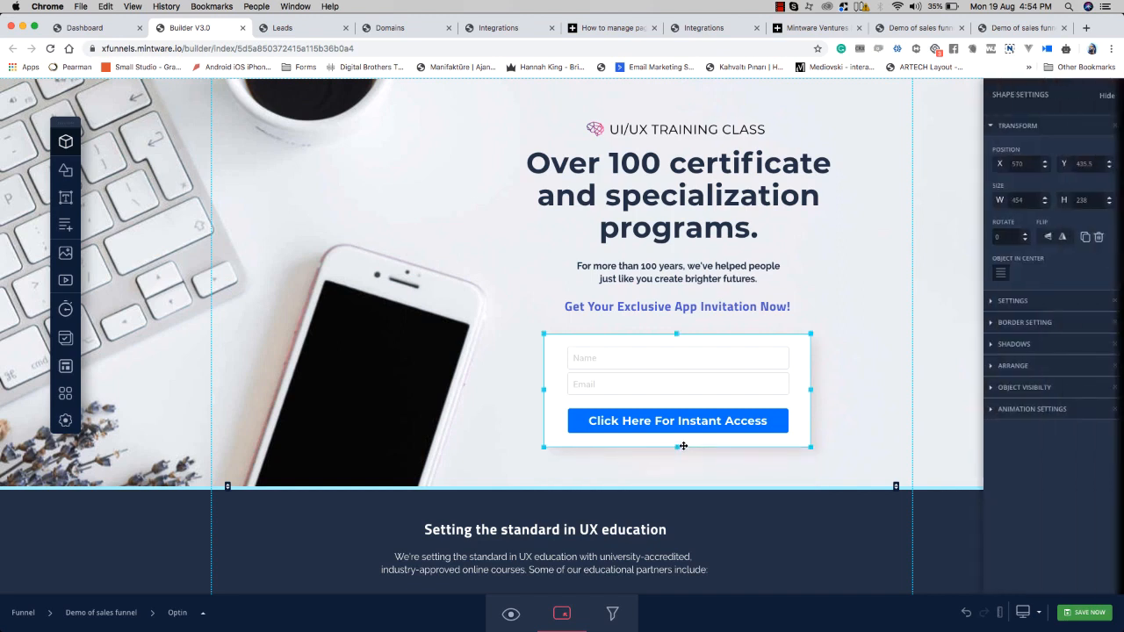
left_click(699, 473)
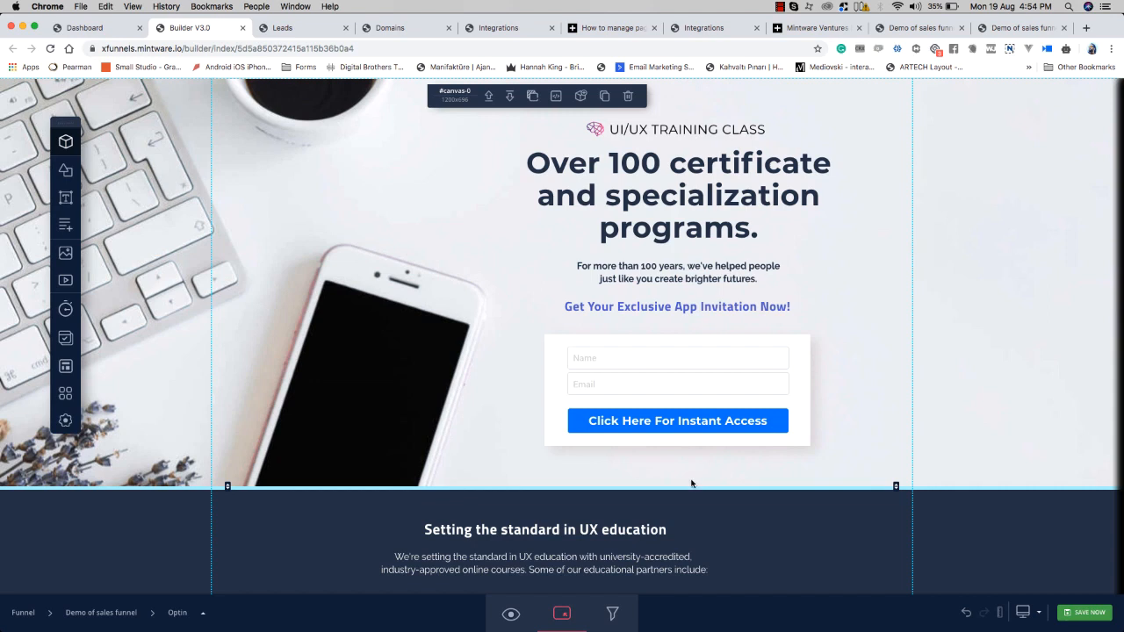
left_click_drag(692, 489, 694, 465)
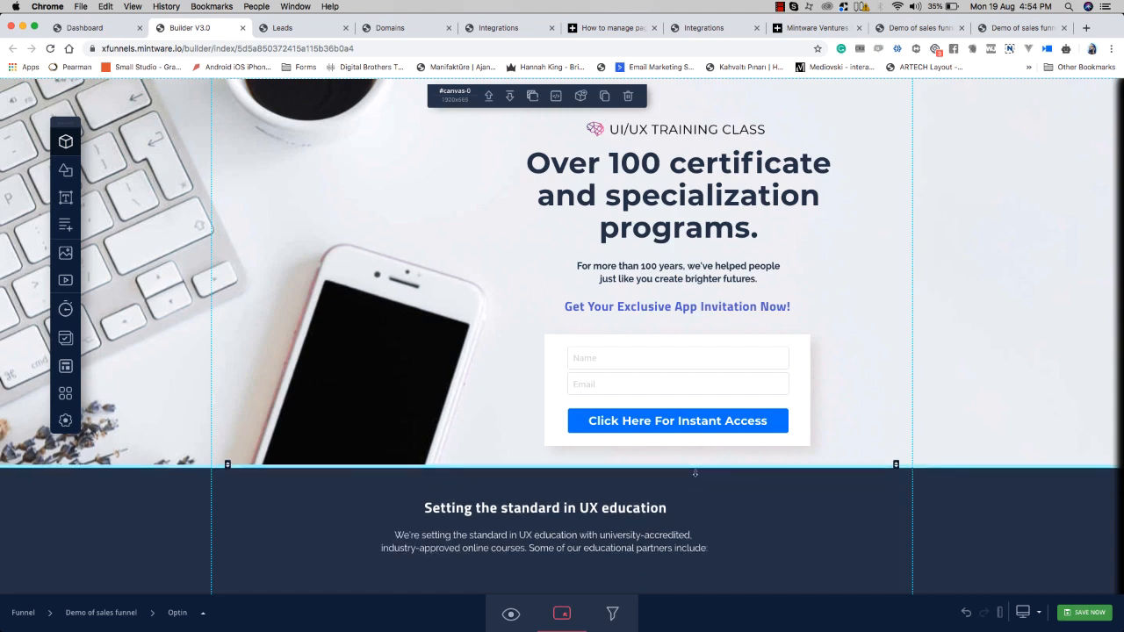
Step: Select the form box with its fields and button and shift the group slightly downward
left_click_drag(854, 333, 702, 424)
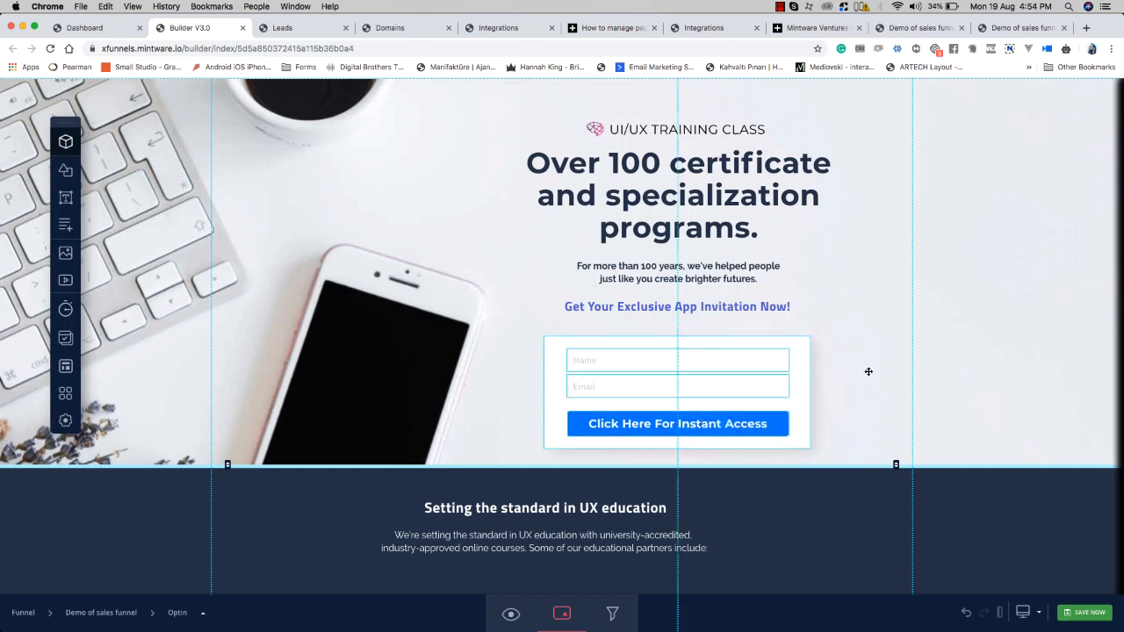
left_click(869, 362)
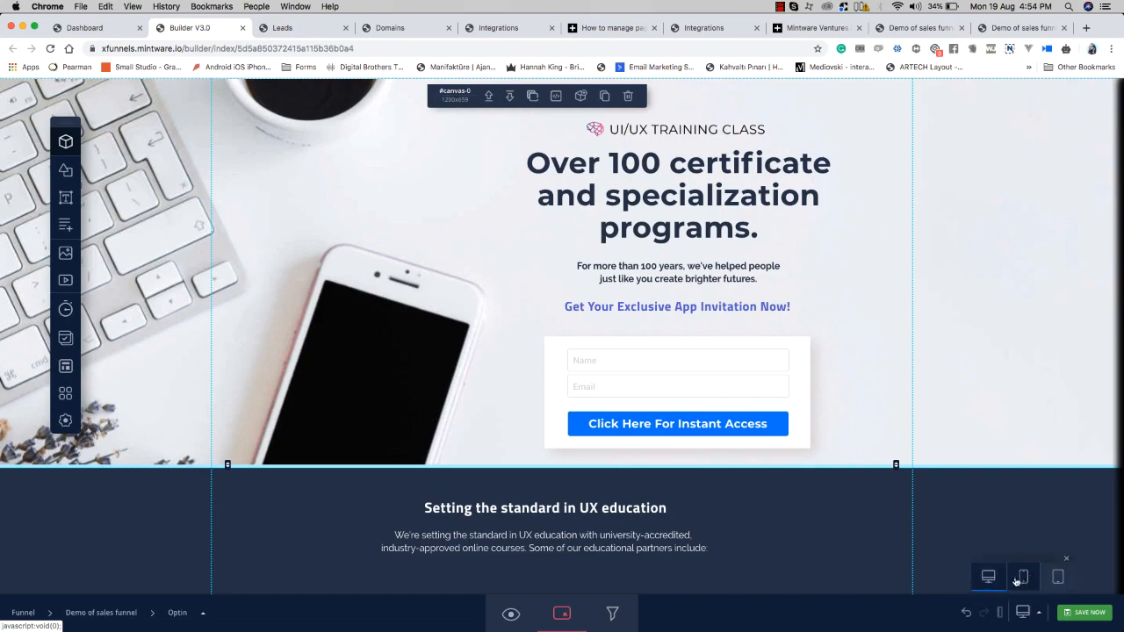
Step: Look over the desktop page down to its footer and switch the builder to the tablet layout
scroll(953, 358, "down", 15)
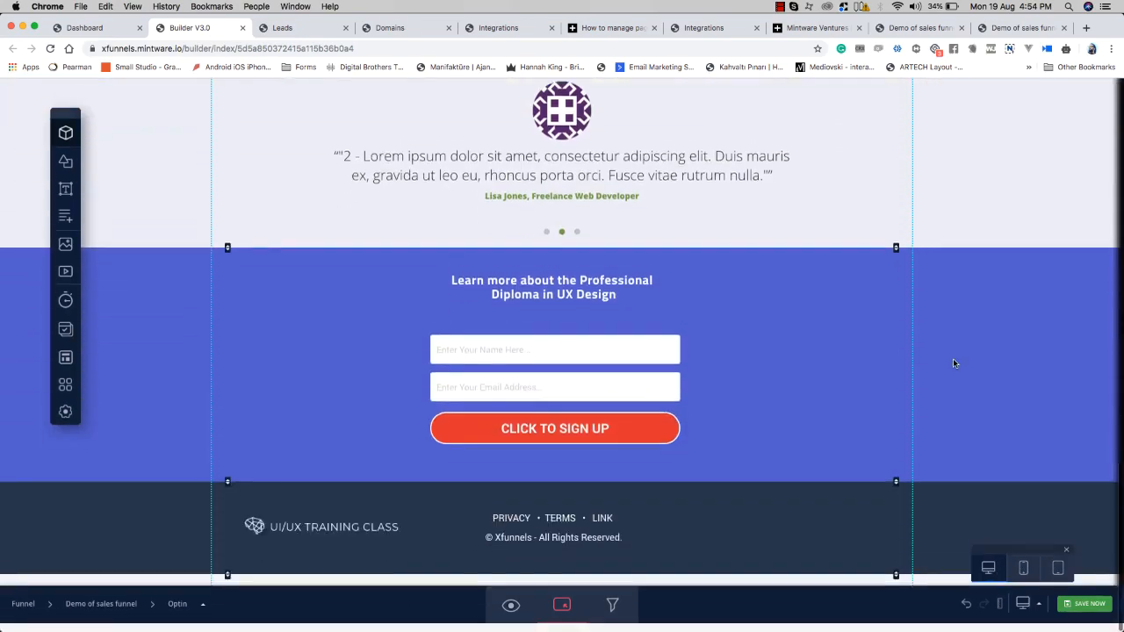
scroll(952, 358, "up", 20)
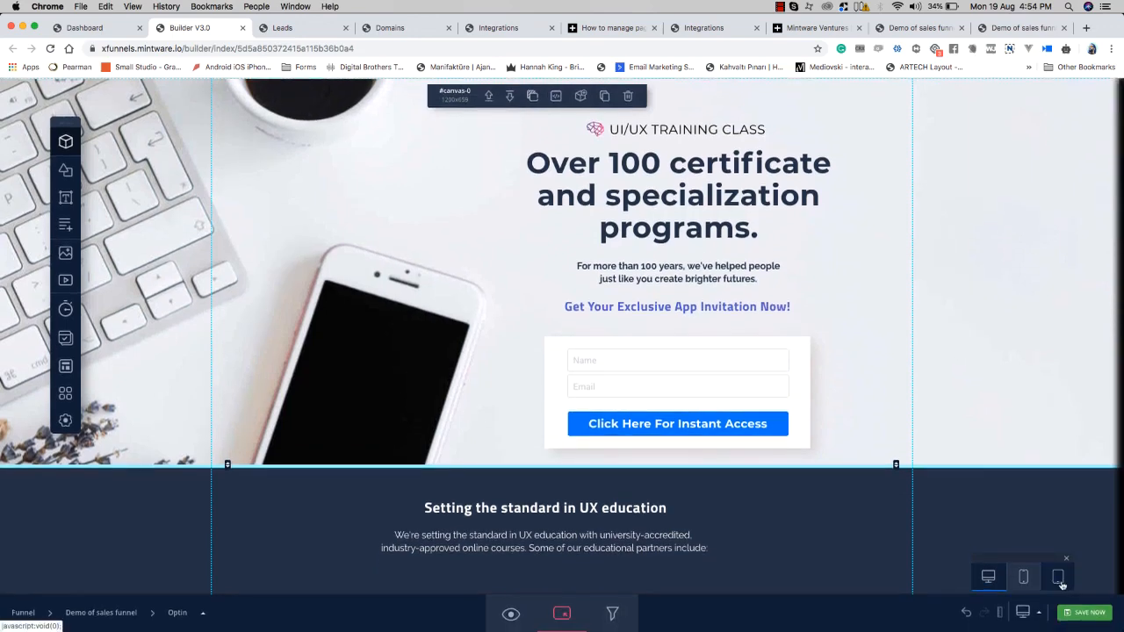
left_click(1060, 582)
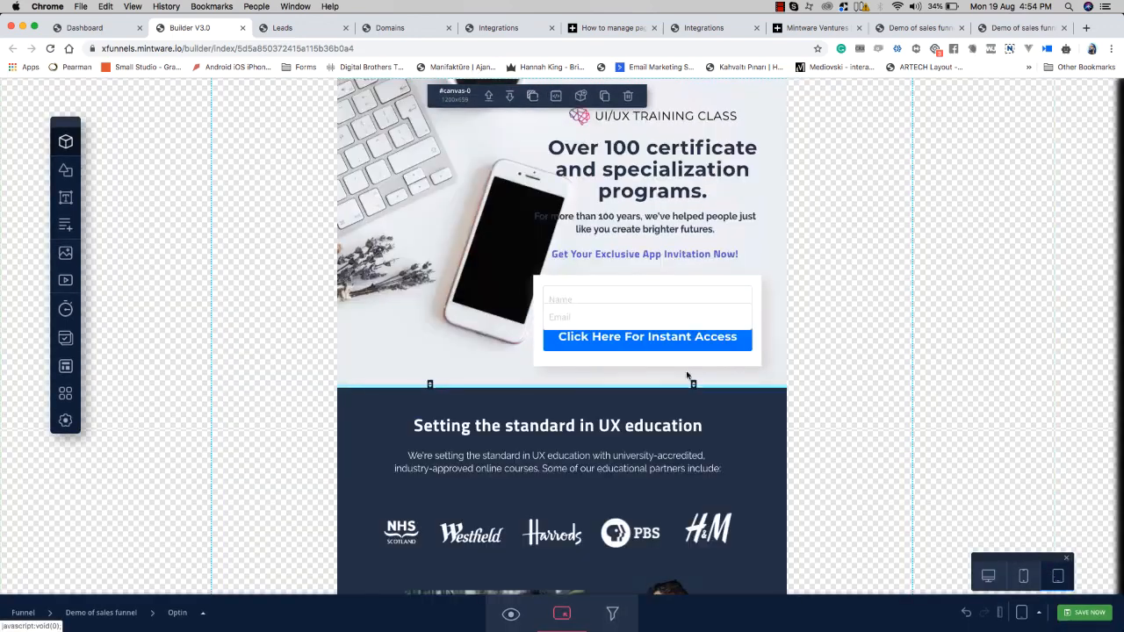
Step: Extend the white form box to a height of 195 in a taller hero section, spacing the Email field and button apart
left_click(622, 348)
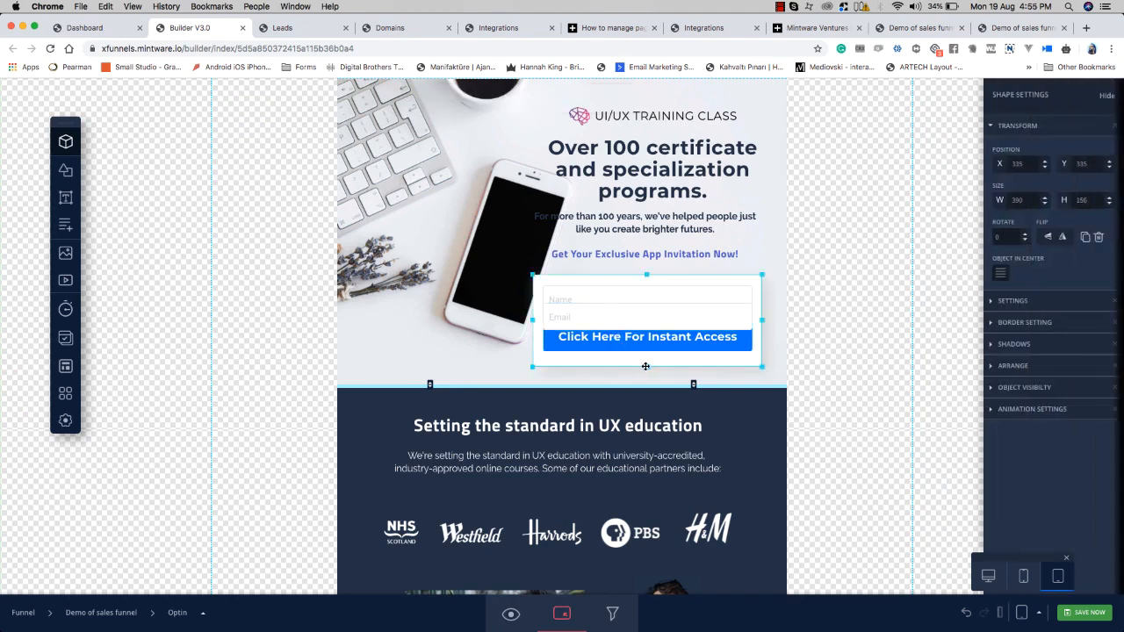
mouse_move(641, 383)
left_mouse_down()
mouse_move(644, 408)
mouse_move(650, 391)
left_mouse_up()
left_click_drag(650, 349, 649, 370)
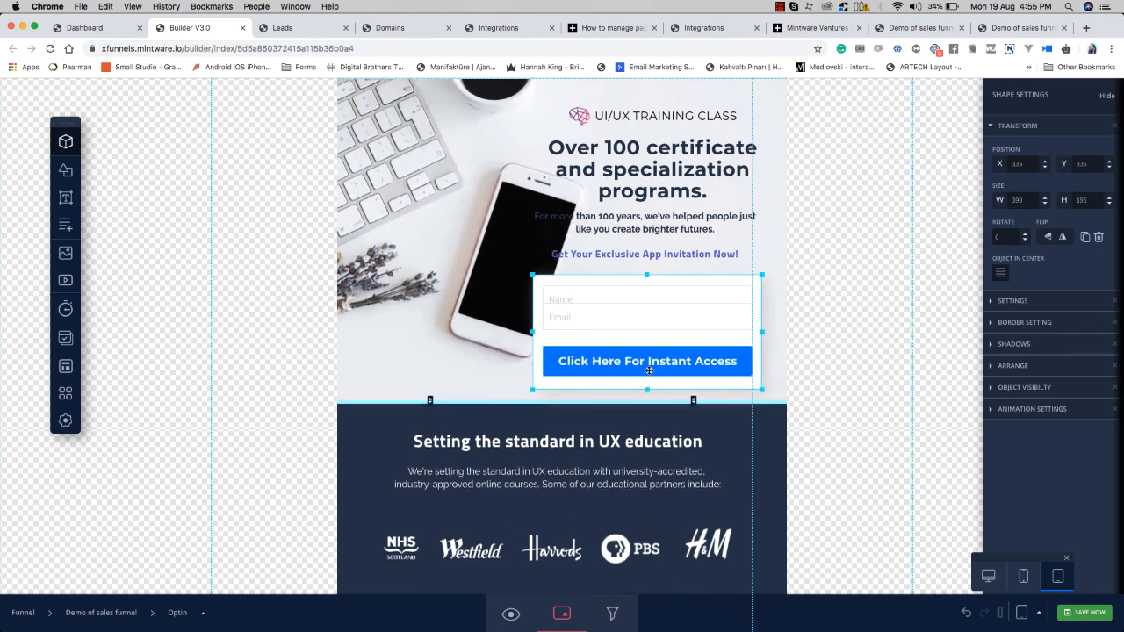
left_click_drag(650, 324, 651, 338)
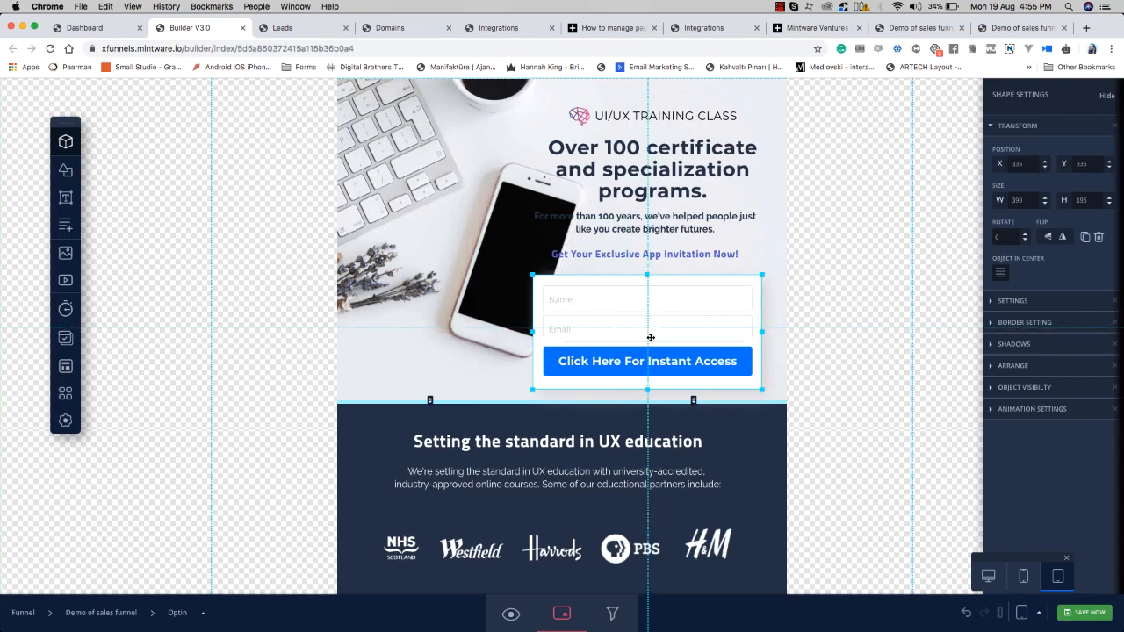
left_click(779, 348)
scroll(776, 347, "down", 2)
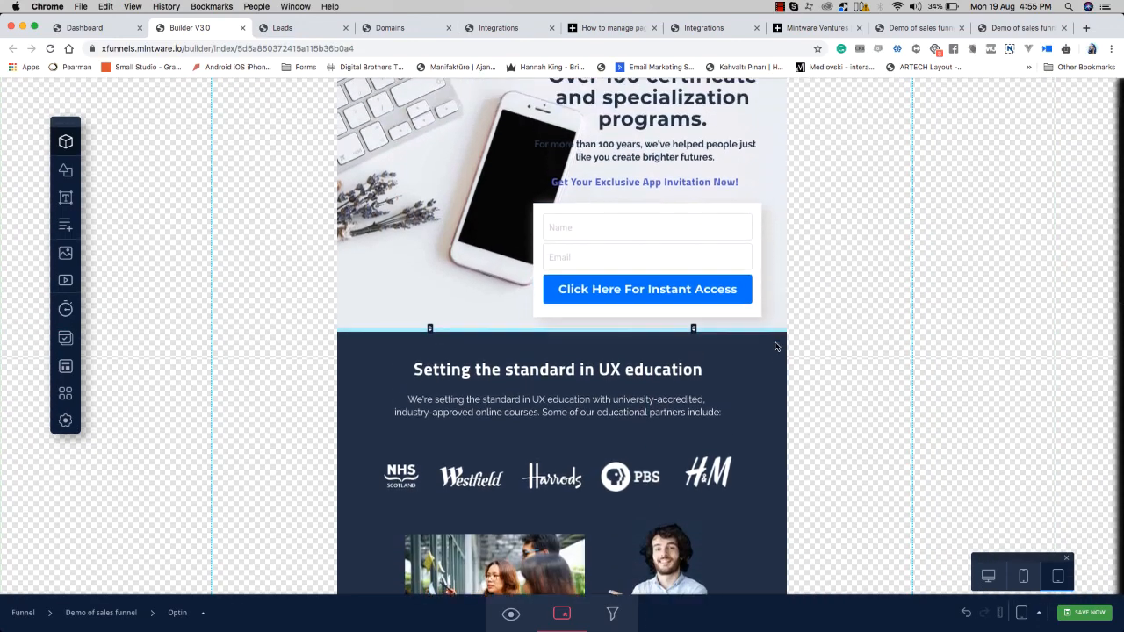
scroll(777, 347, "up", 2)
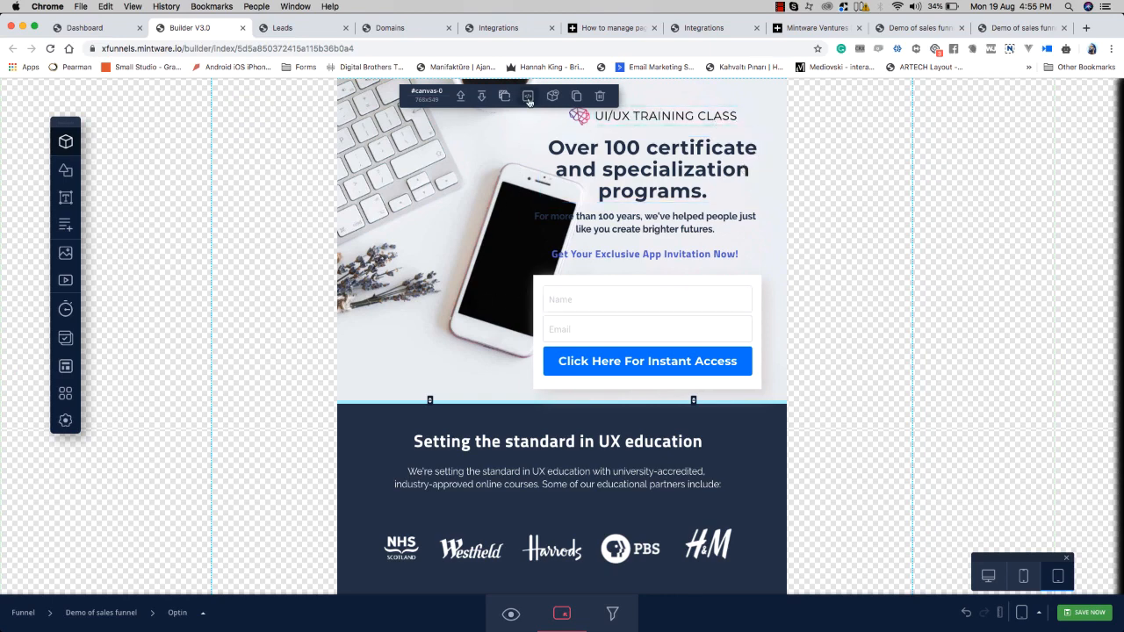
Step: Select all the hero section's text, logo and form elements together and set them in the center of the page
left_click_drag(489, 118, 773, 391)
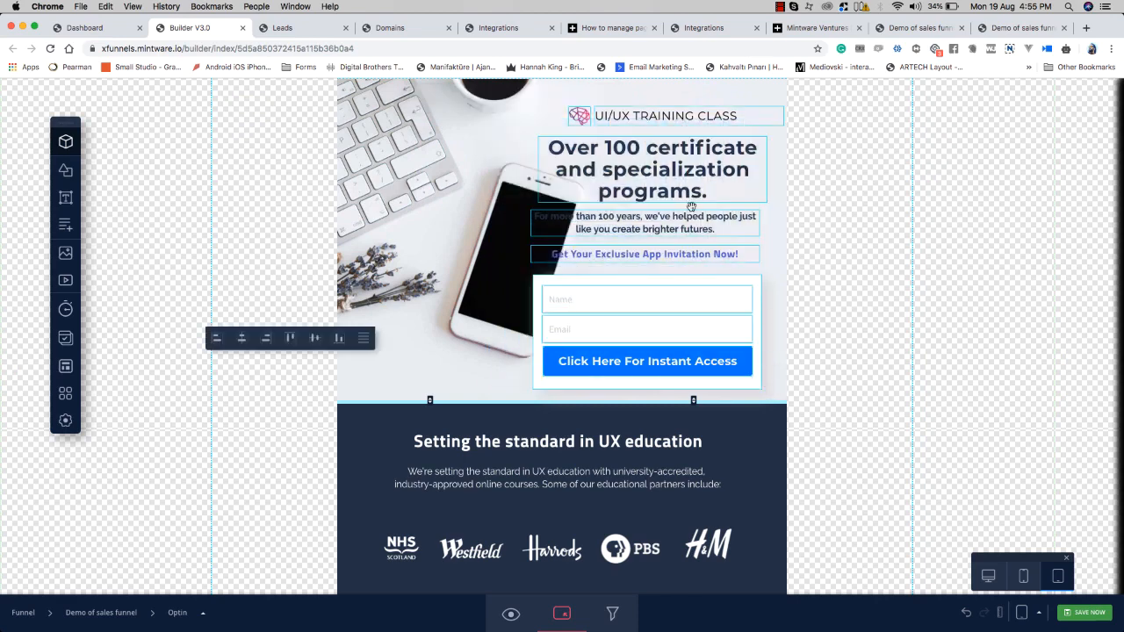
left_click(361, 340)
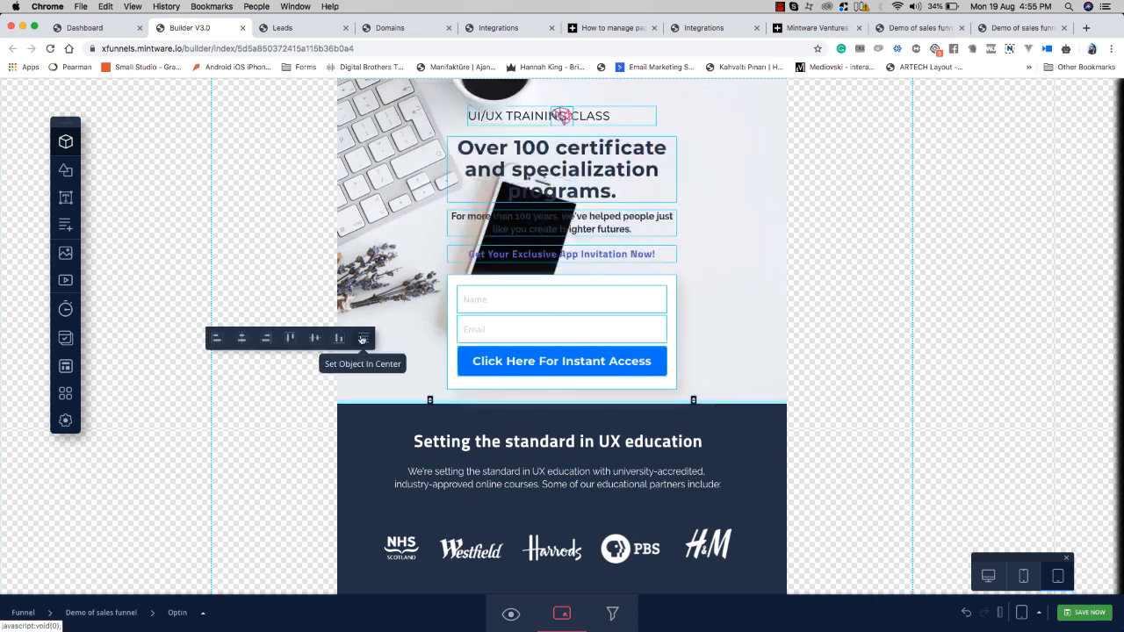
left_click(245, 342)
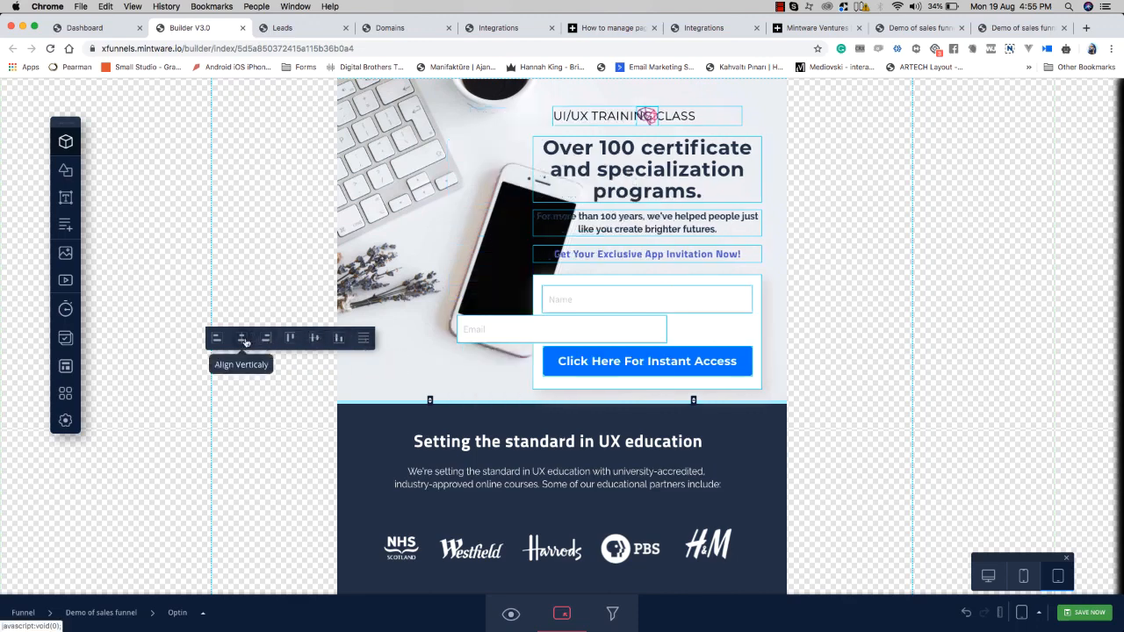
left_click(363, 338)
Step: Separate the overlapping logo icon and UI/UX TRAINING CLASS text, placing the icon just before the text above the headline
left_click(739, 244)
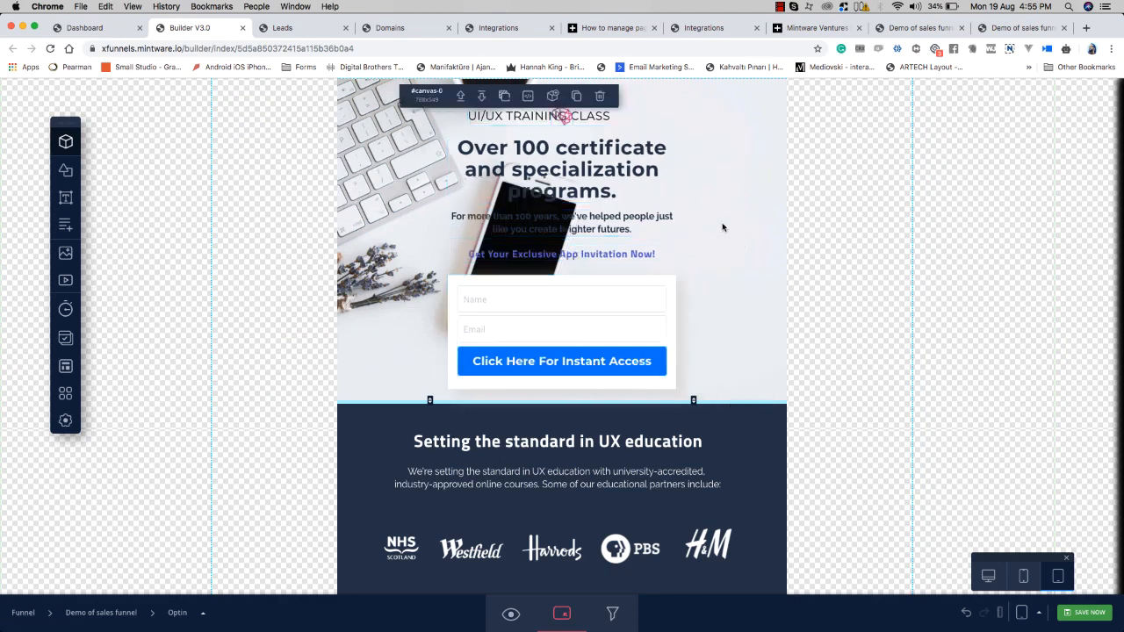
mouse_move(565, 119)
left_mouse_down()
mouse_move(464, 120)
mouse_move(548, 120)
left_mouse_up()
left_click_drag(460, 116, 512, 115)
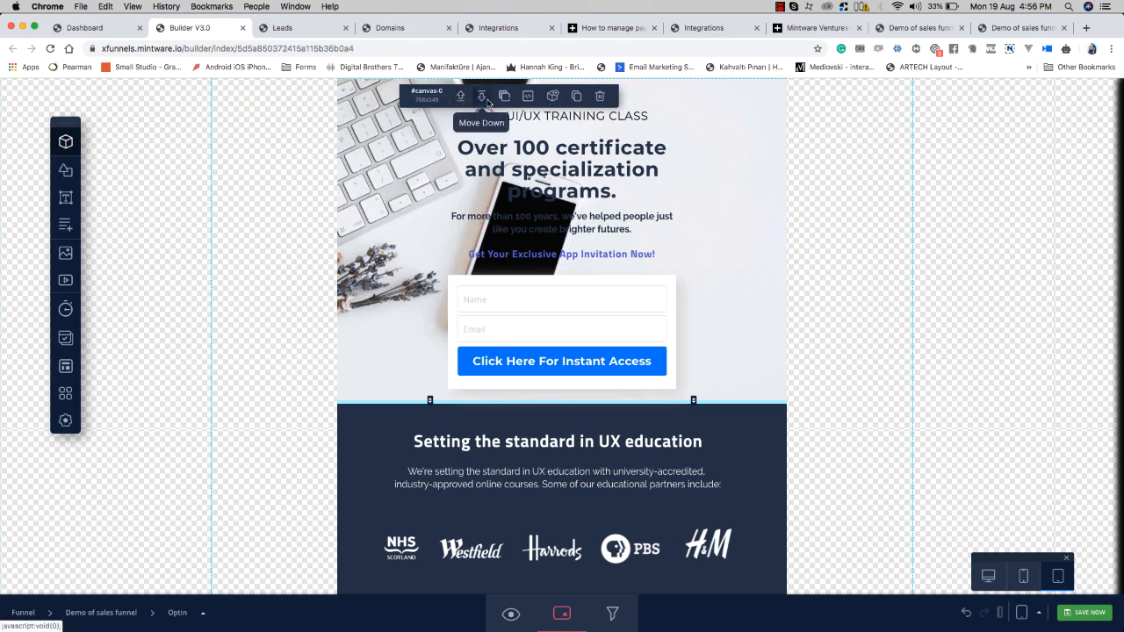
Step: Open the image chooser for the hero section's background and search the stock images for "workstation"
left_click(505, 98)
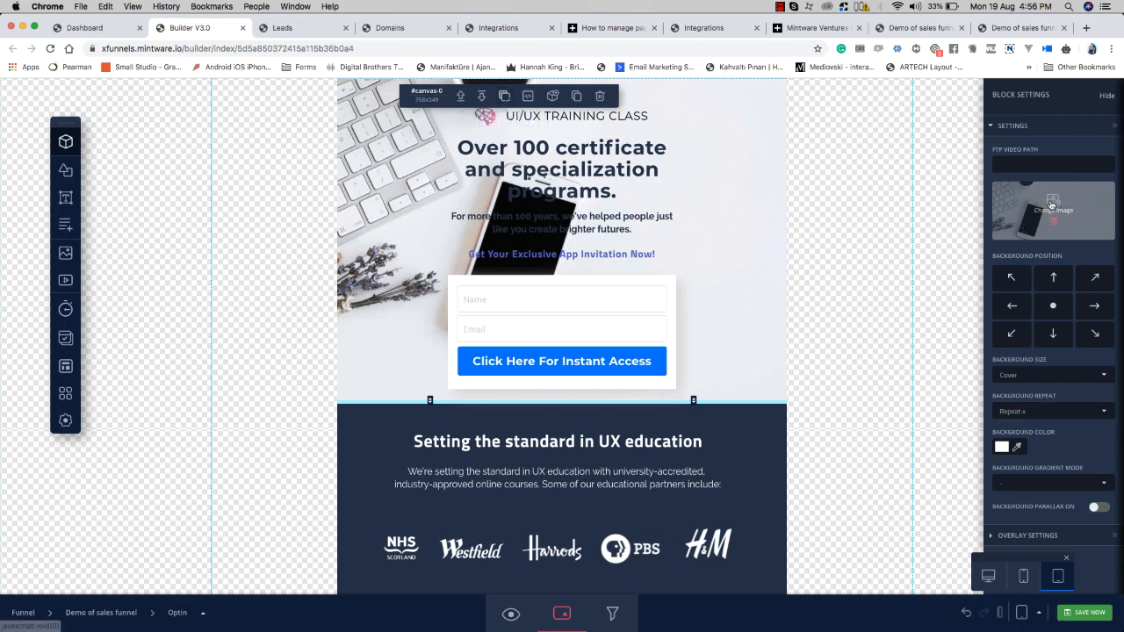
left_click(1053, 203)
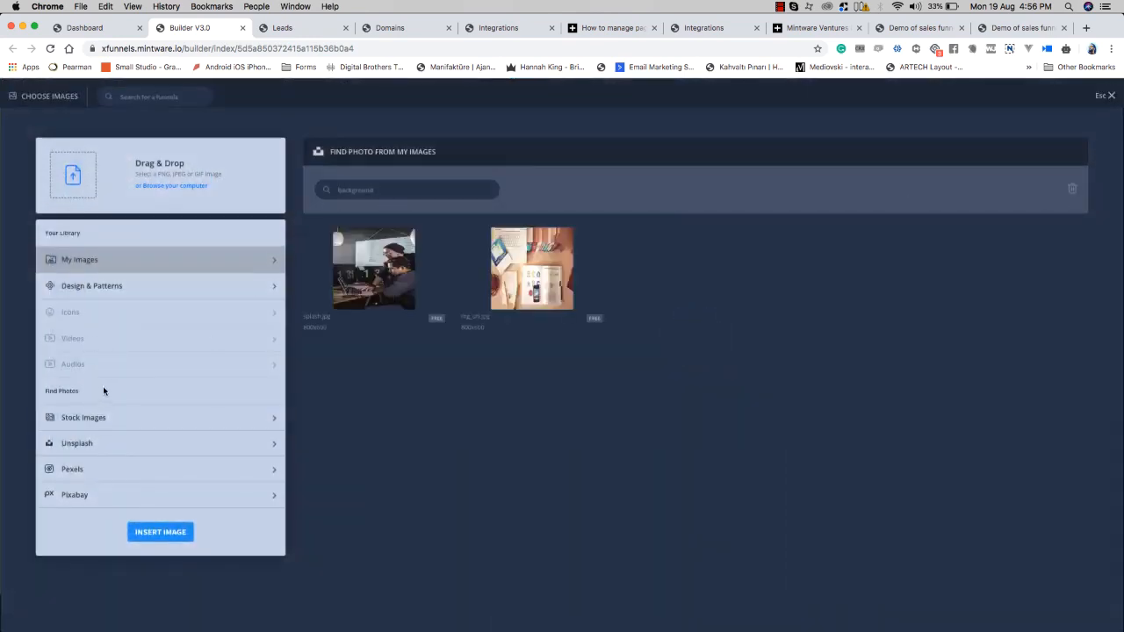
left_click(145, 426)
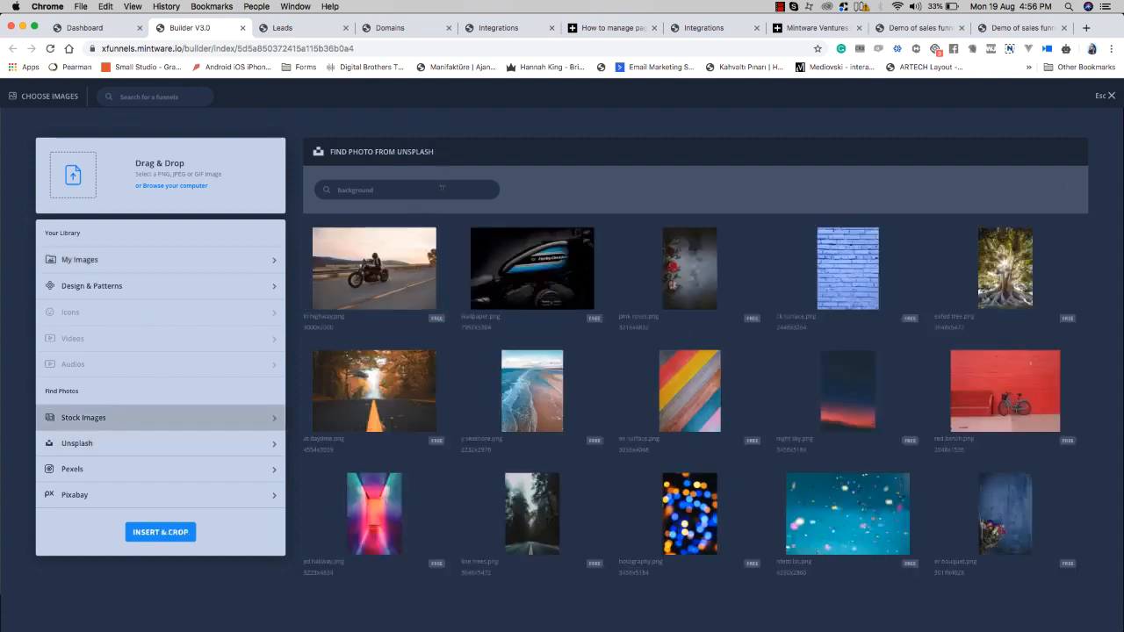
left_click(441, 187)
type("workstation")
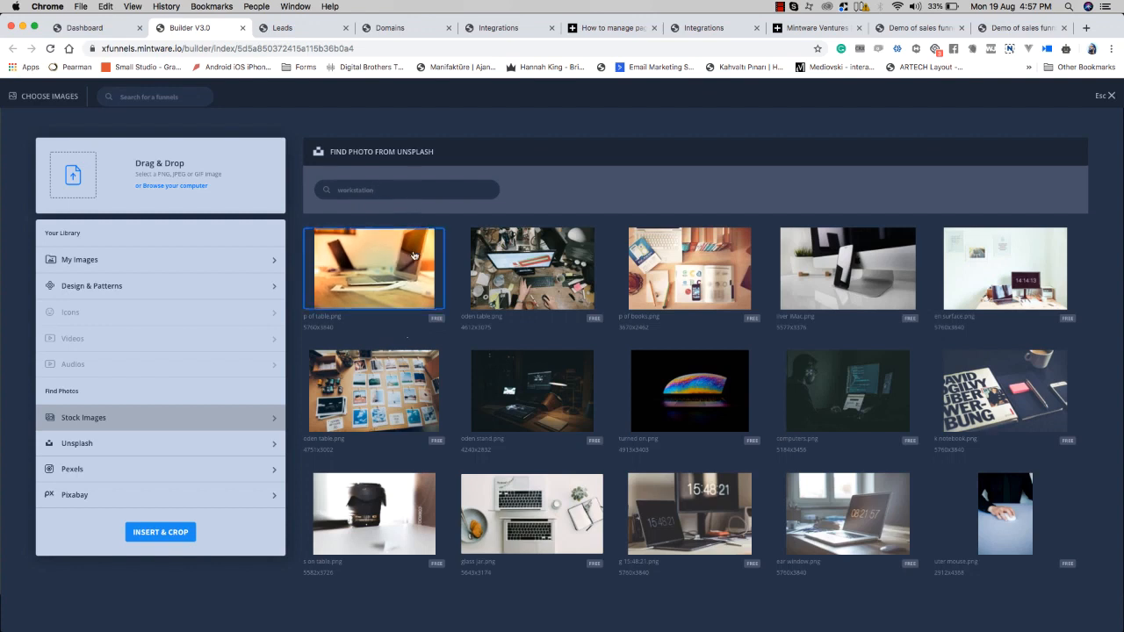
Step: Insert the stock photo of a phone leaning against a desktop monitor as the hero background, cropped to nearly the whole image
left_click(577, 266)
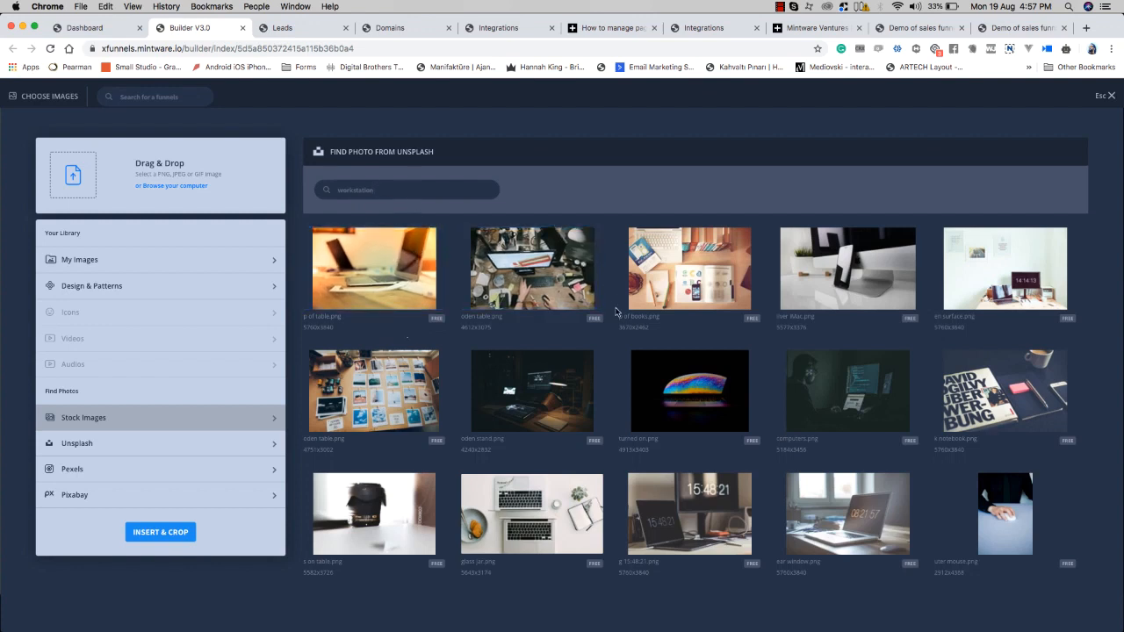
left_click(856, 266)
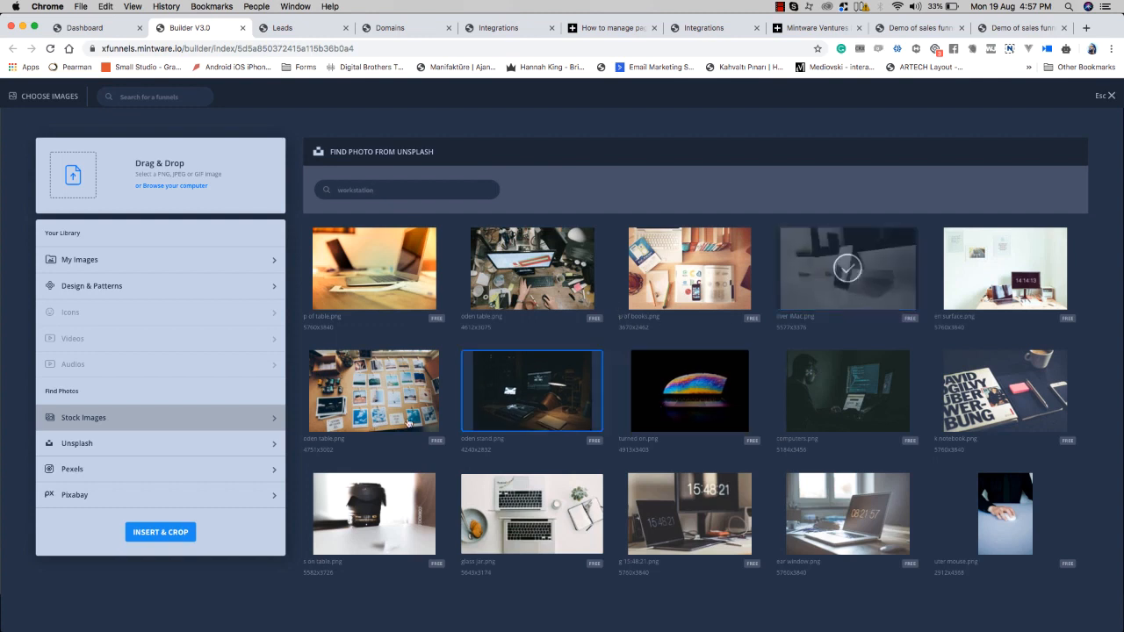
left_click(173, 538)
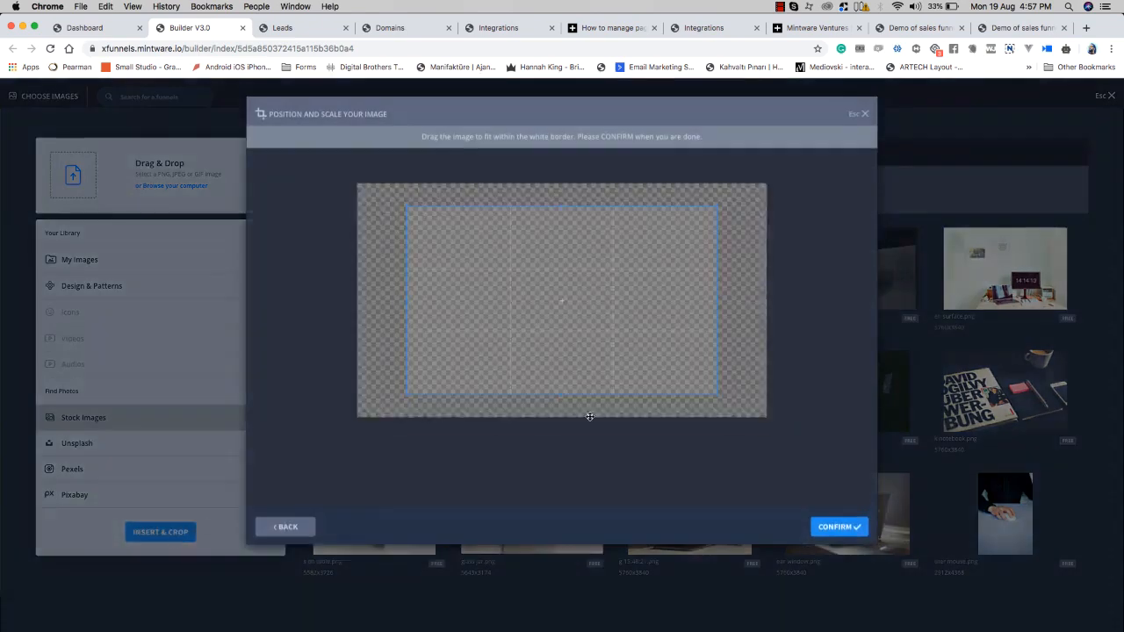
left_click_drag(691, 299, 661, 277)
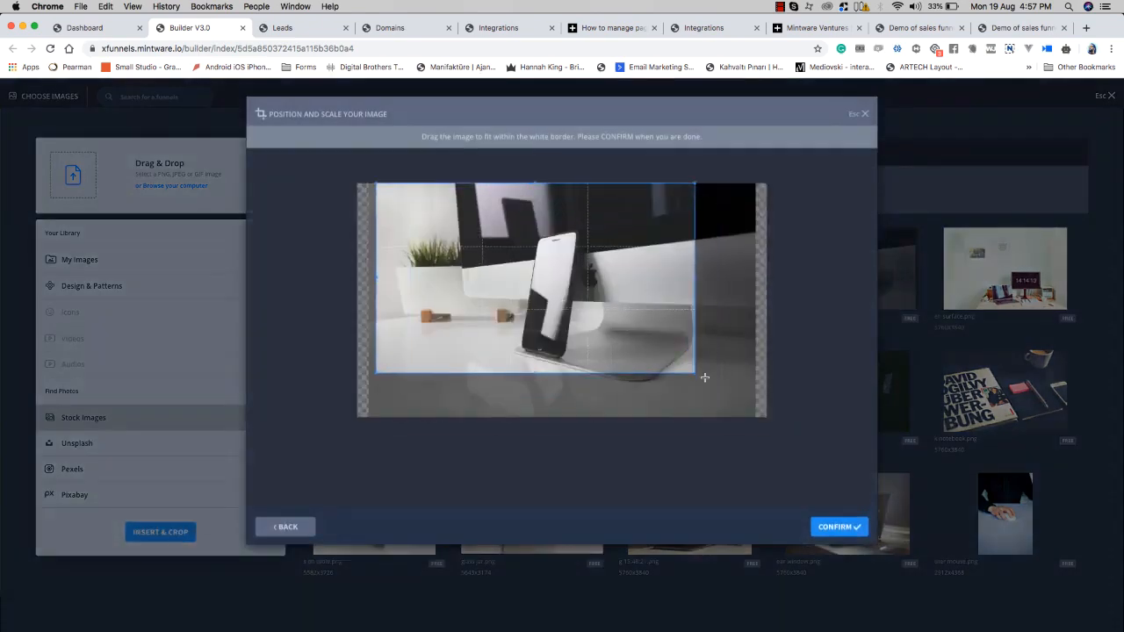
left_click_drag(686, 370, 752, 405)
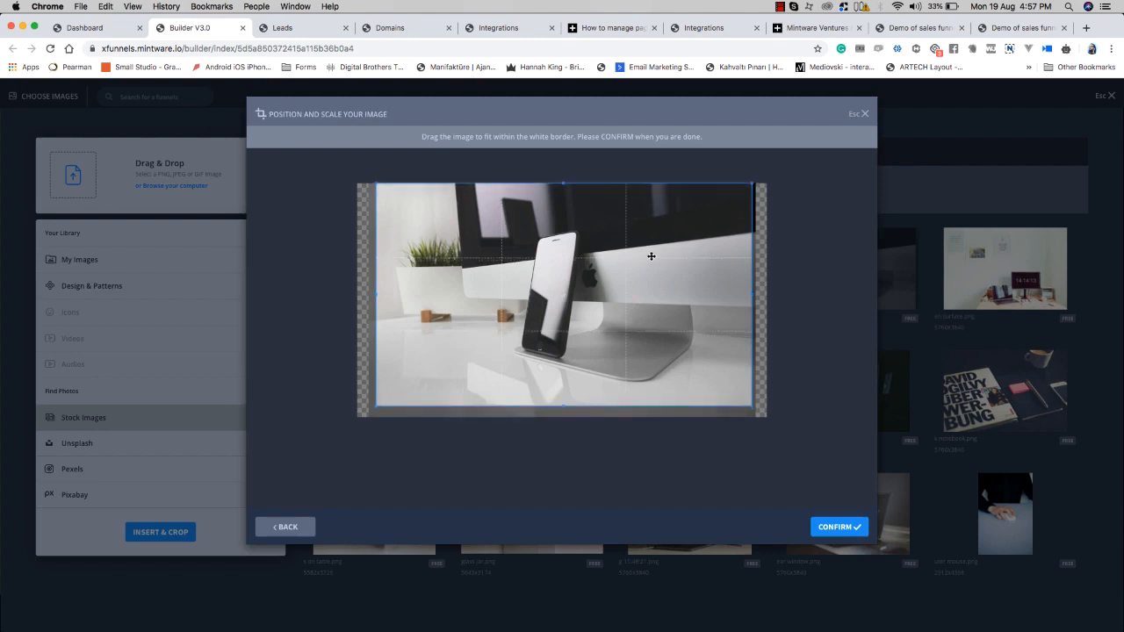
left_click_drag(651, 256, 652, 258)
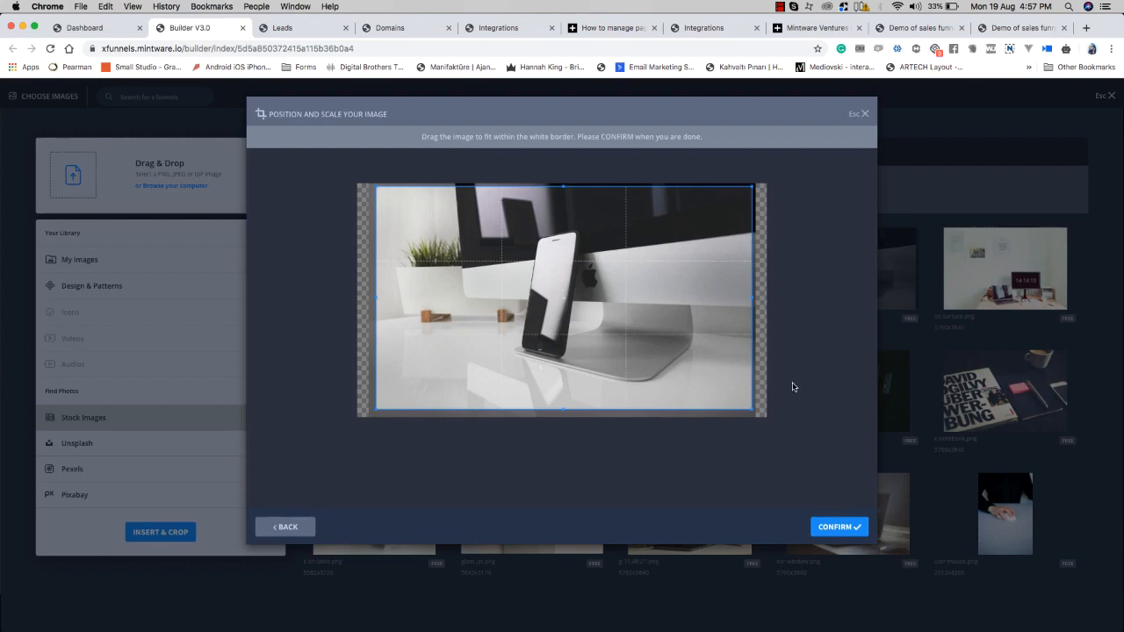
left_click(841, 533)
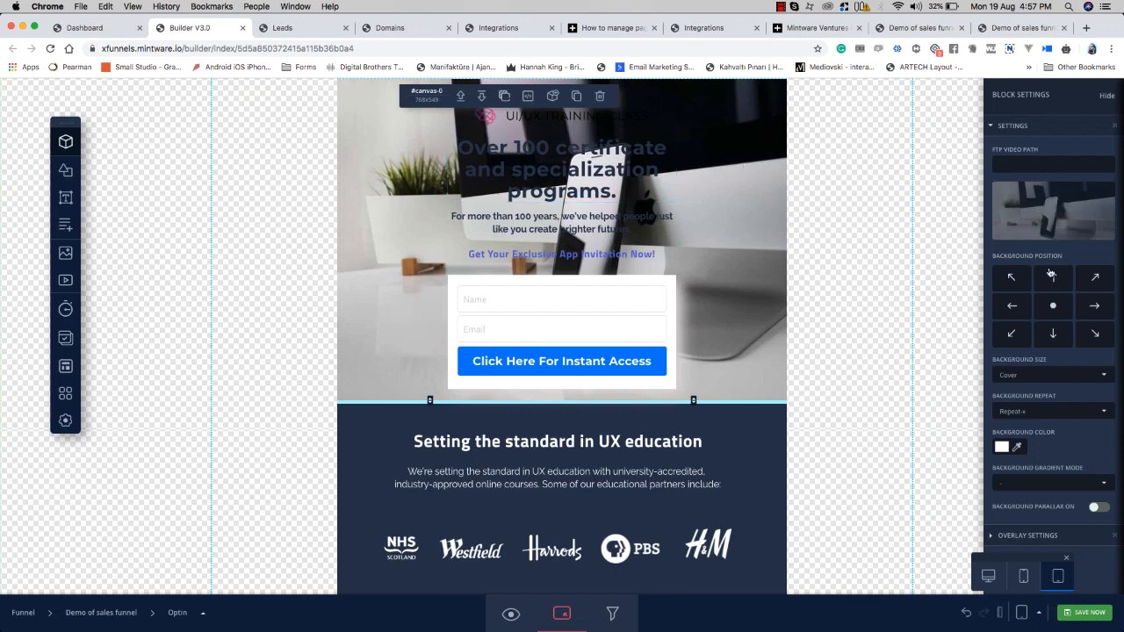
Step: Try several background positions for the hero image and set it to the middle-right alignment
left_click(1055, 341)
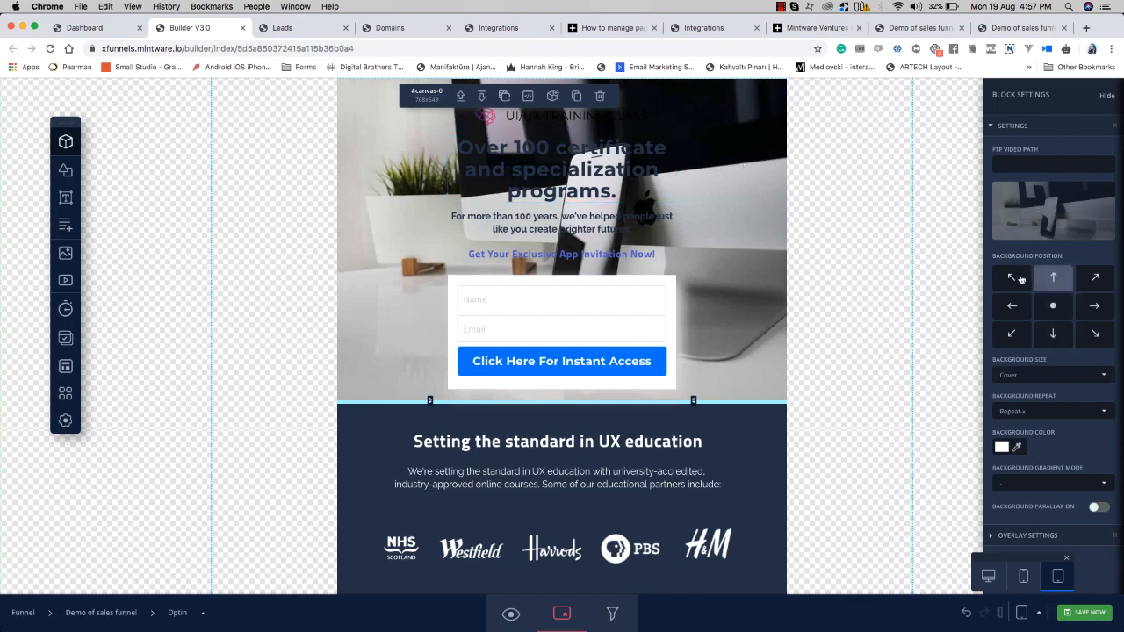
left_click(1014, 278)
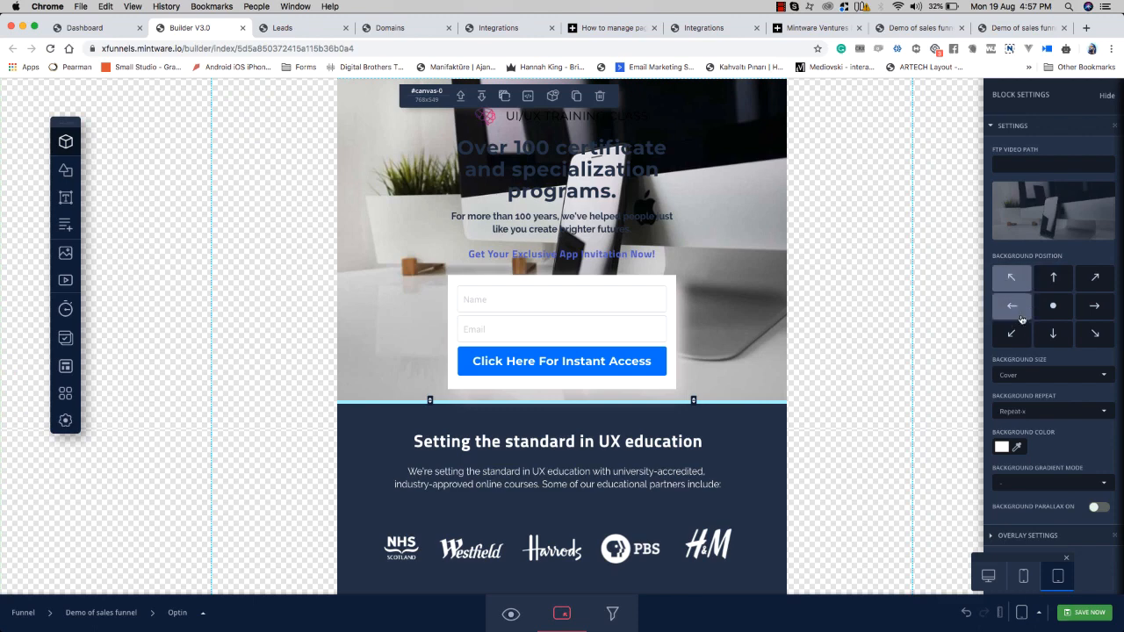
left_click(1053, 333)
left_click(1054, 275)
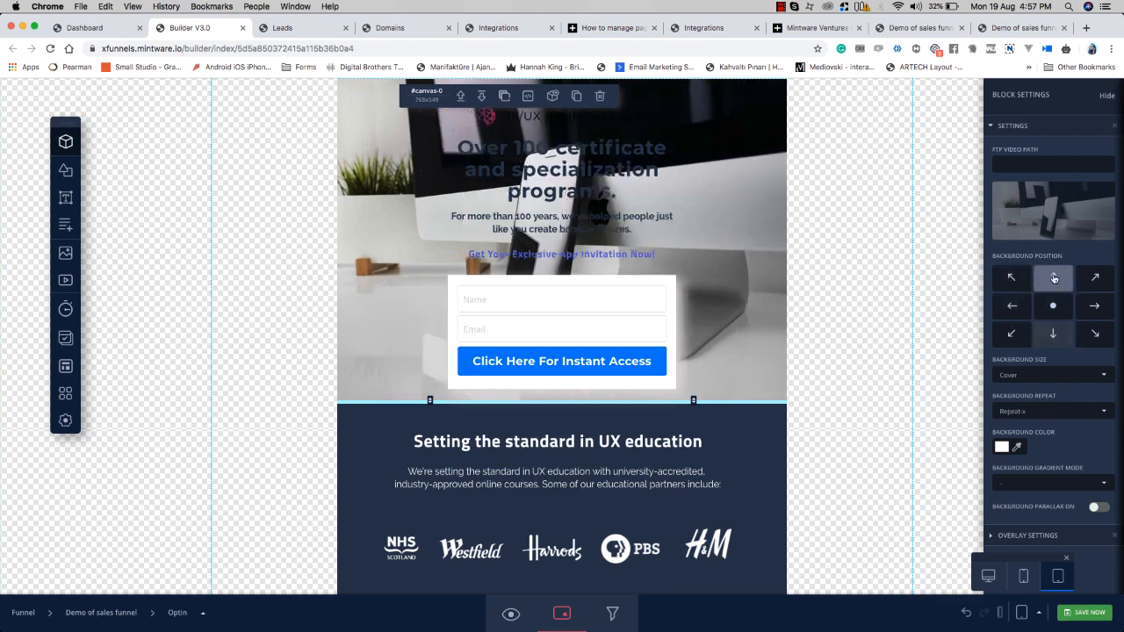
left_click(1092, 334)
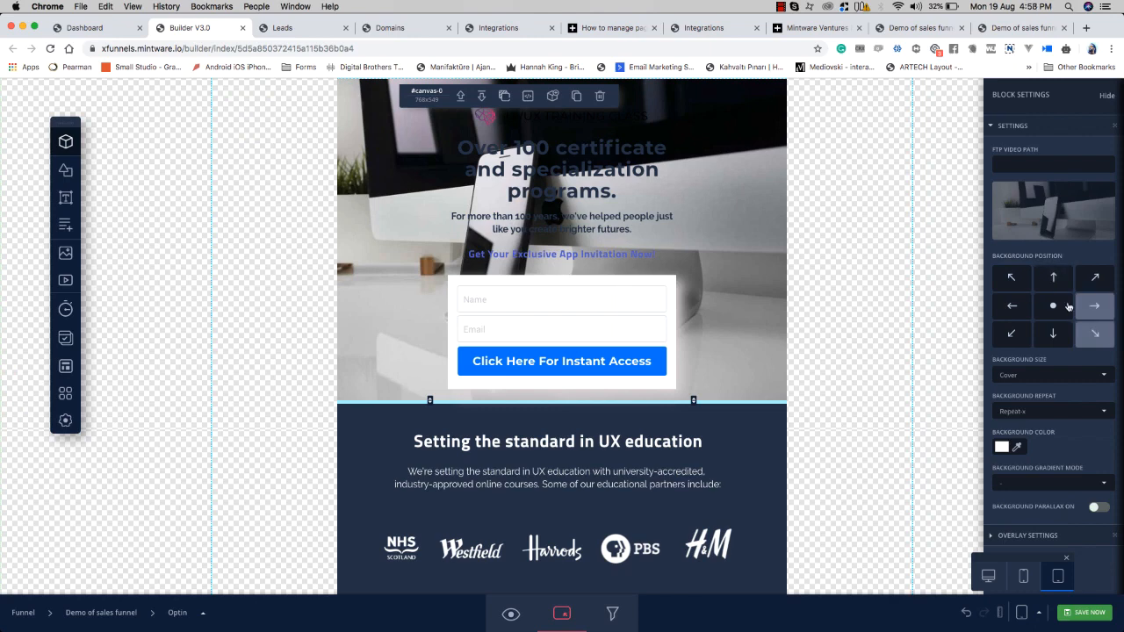
left_click(1051, 281)
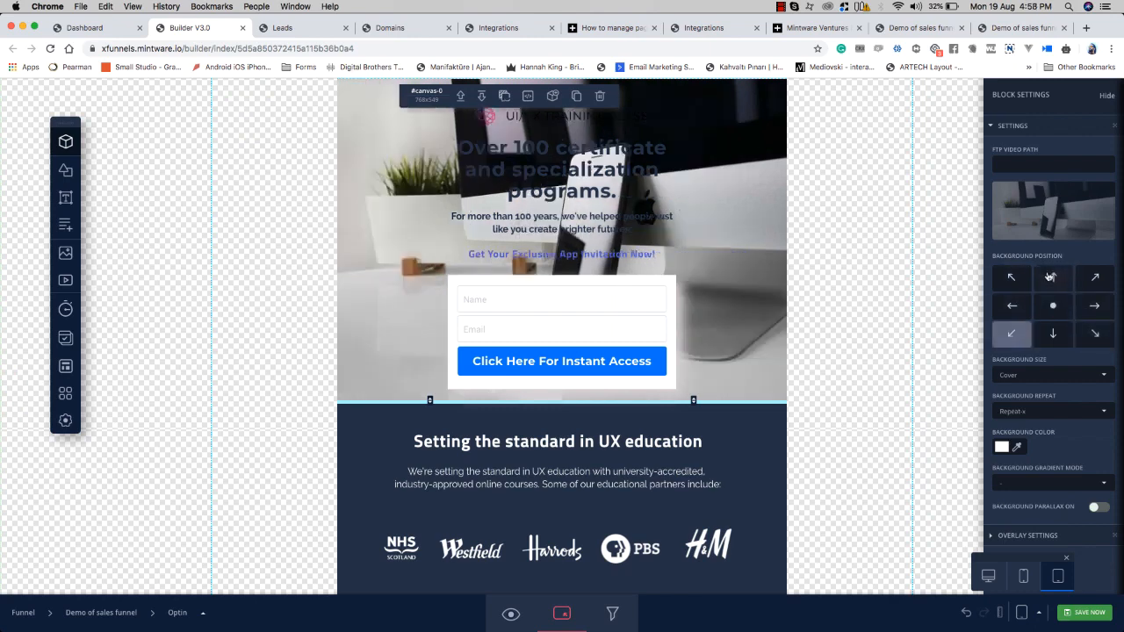
left_click(1050, 283)
left_click(1085, 300)
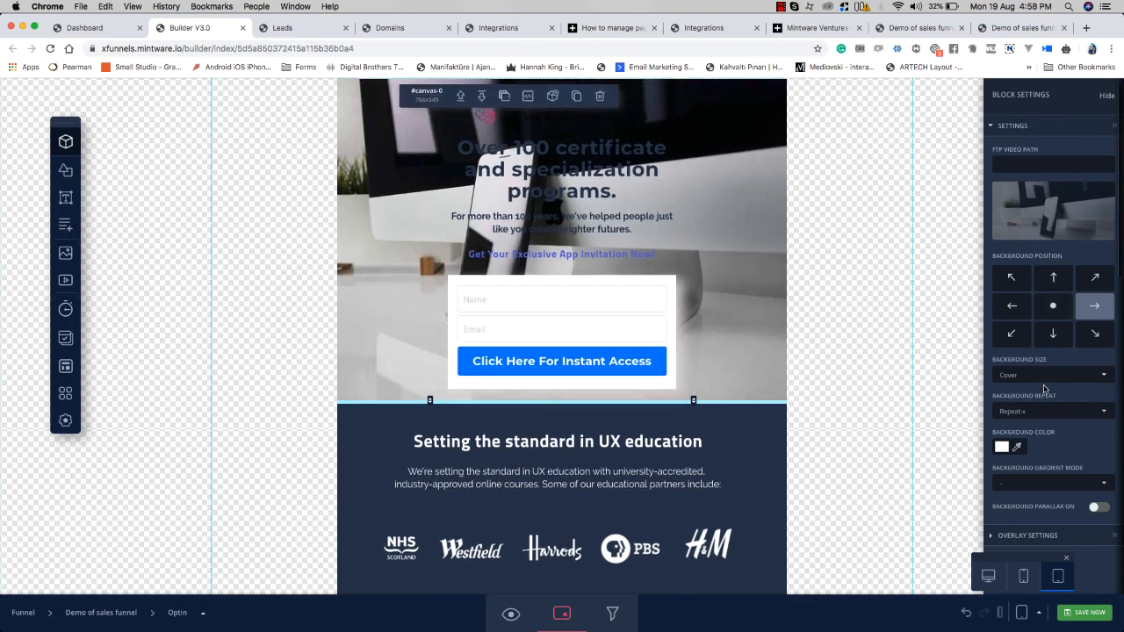
Step: Switch the hero section's background parallax on and back off, and check how the background scrolls without it
left_click(1095, 507)
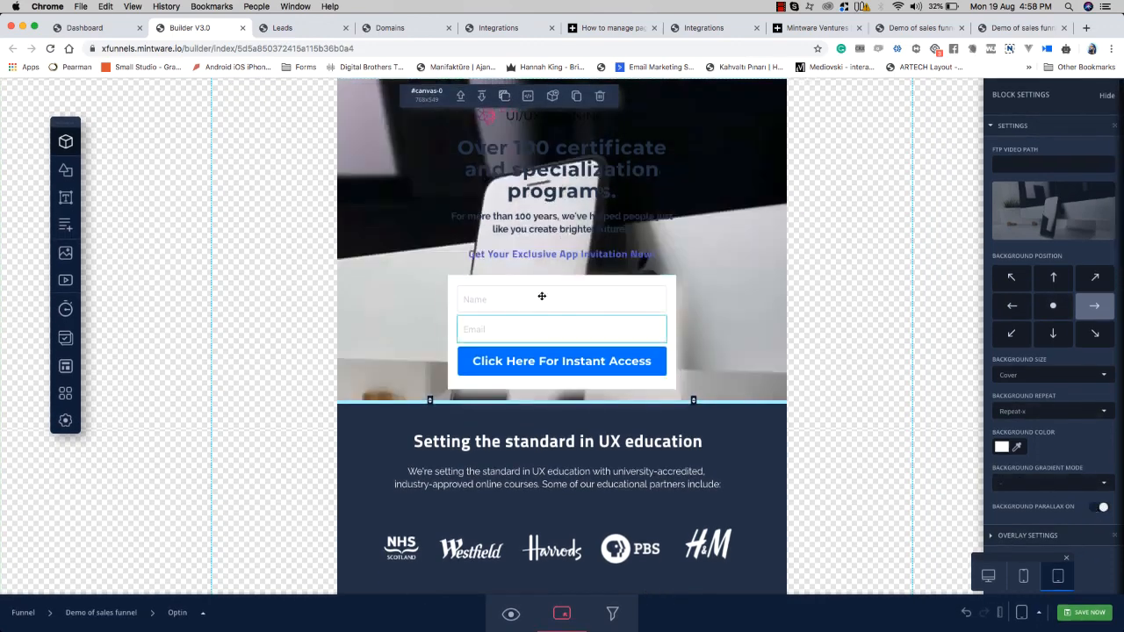
left_click(1099, 510)
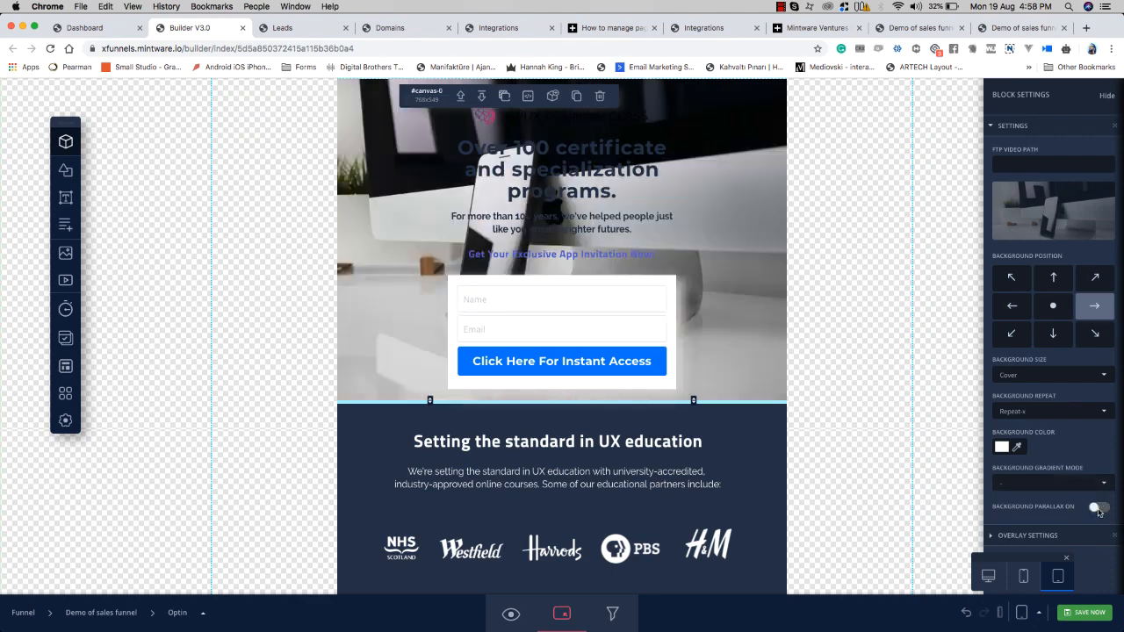
scroll(736, 347, "down", 3)
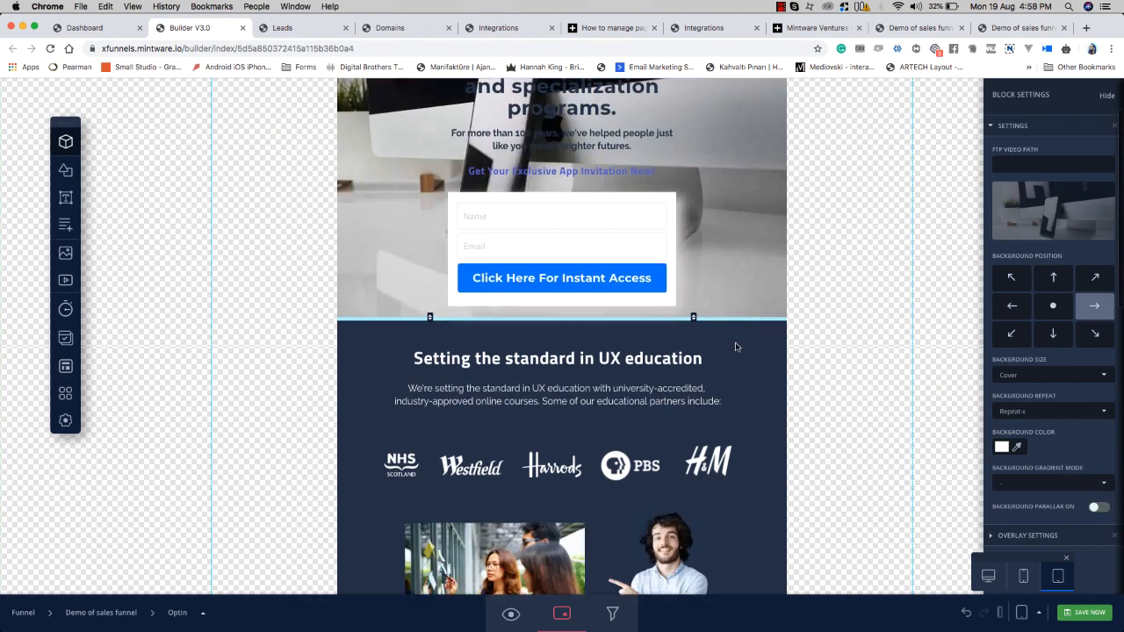
scroll(736, 341, "up", 3)
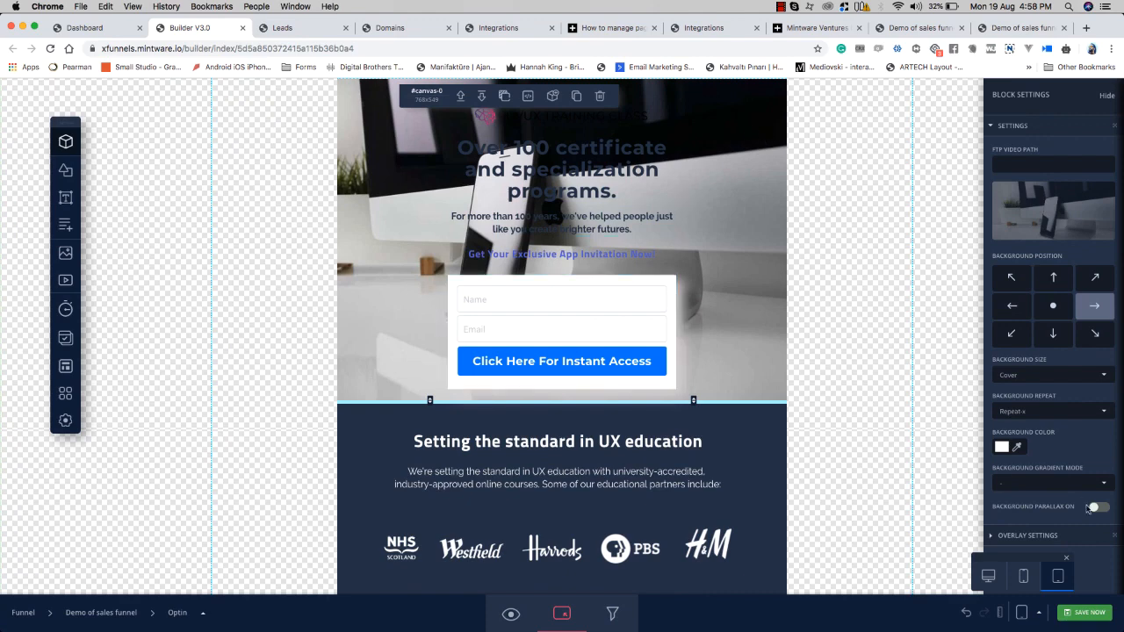
Step: Turn on background parallax for the hero section and check the effect while moving through the page
left_click(1100, 510)
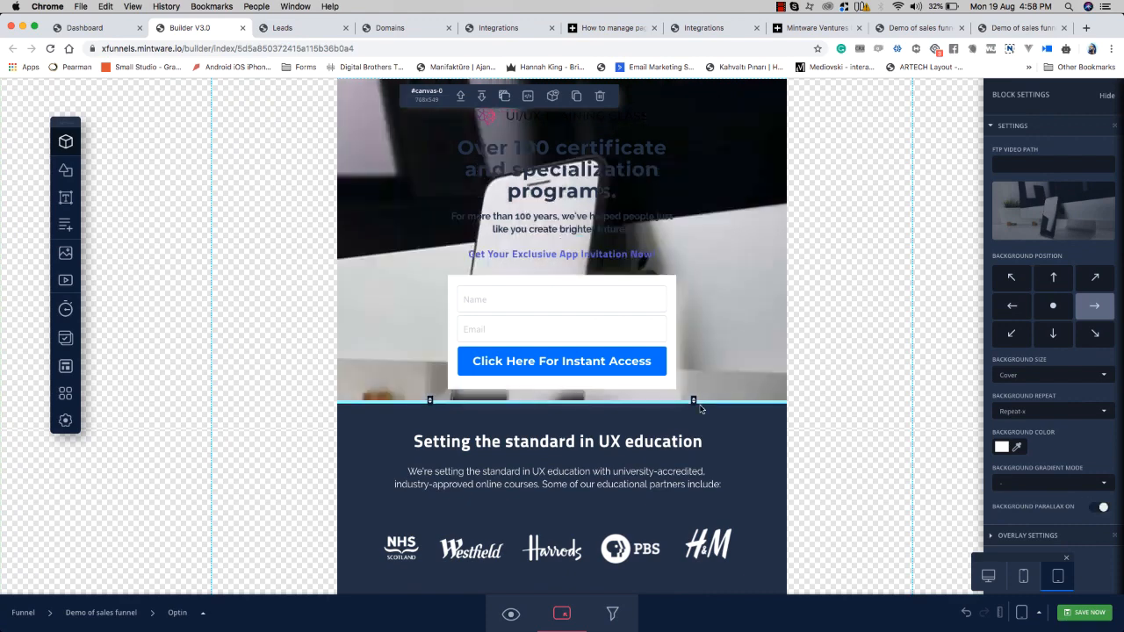
scroll(701, 409, "down", 1)
scroll(700, 408, "down", 1)
scroll(700, 408, "up", 2)
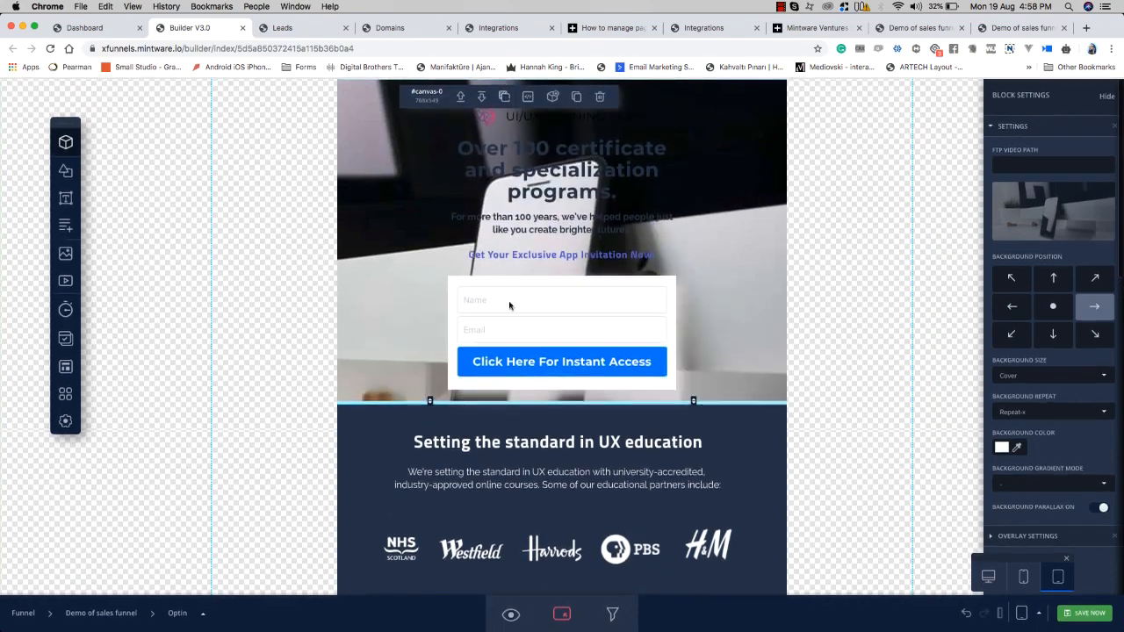
scroll(645, 333, "down", 4)
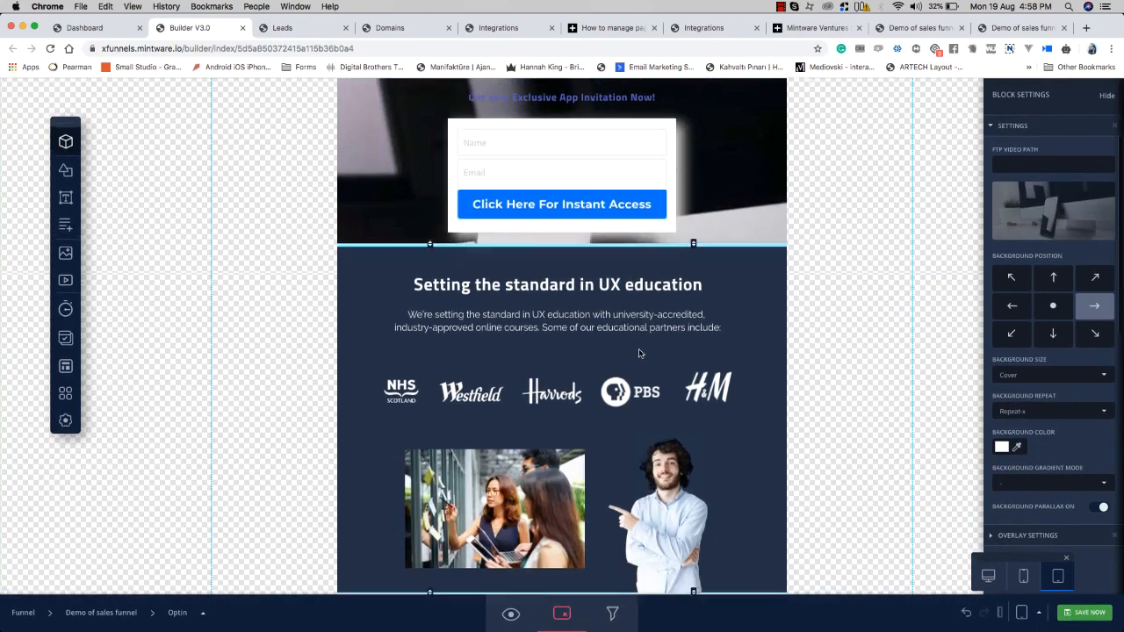
scroll(639, 354, "up", 4)
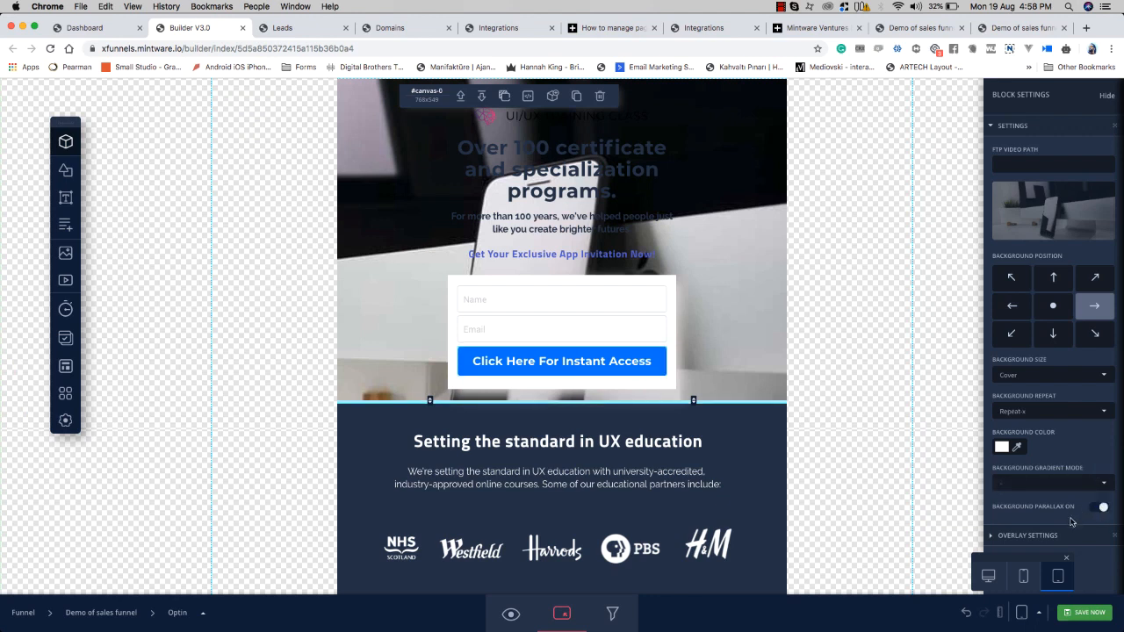
Step: Apply a white overlay to the hero section's background and raise its opacity to roughly three quarters
mouse_move(1047, 219)
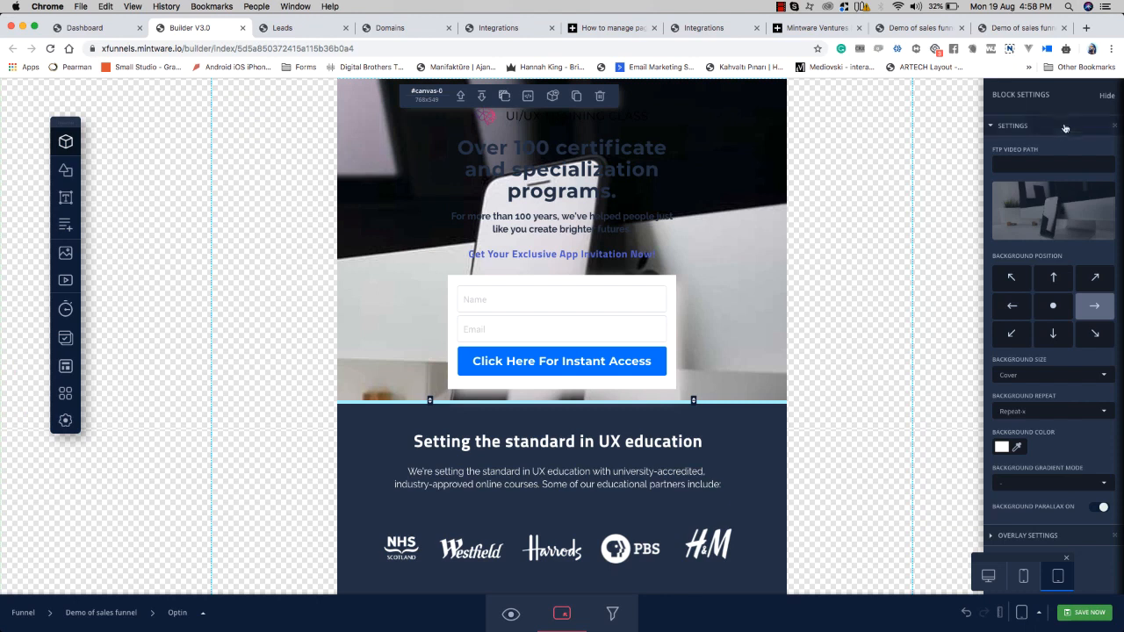
left_click(1022, 128)
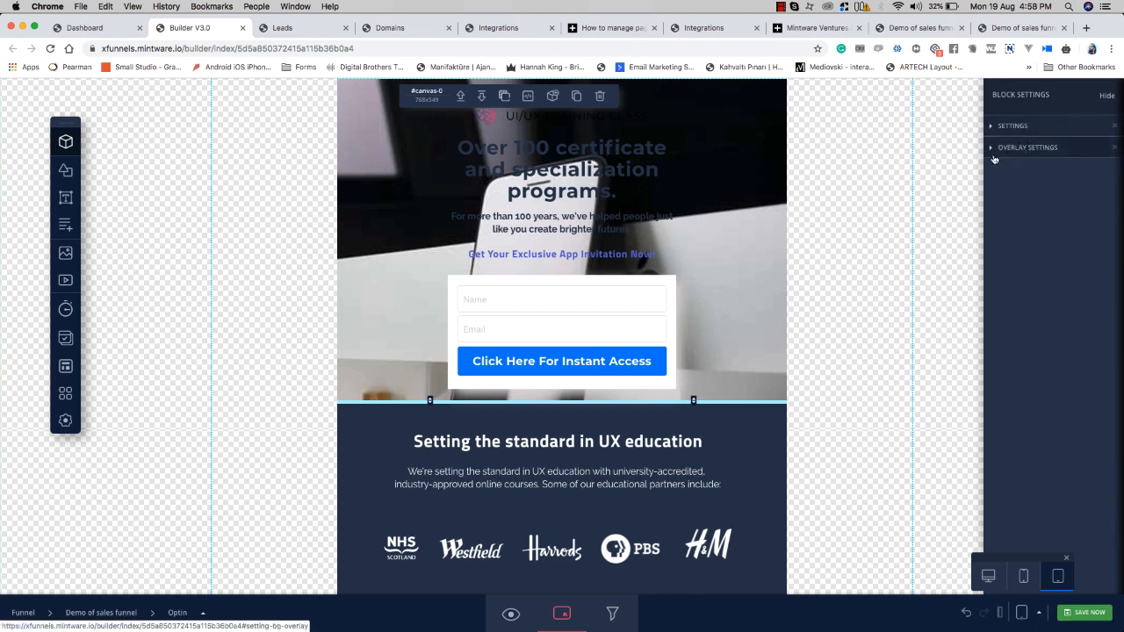
left_click(1024, 149)
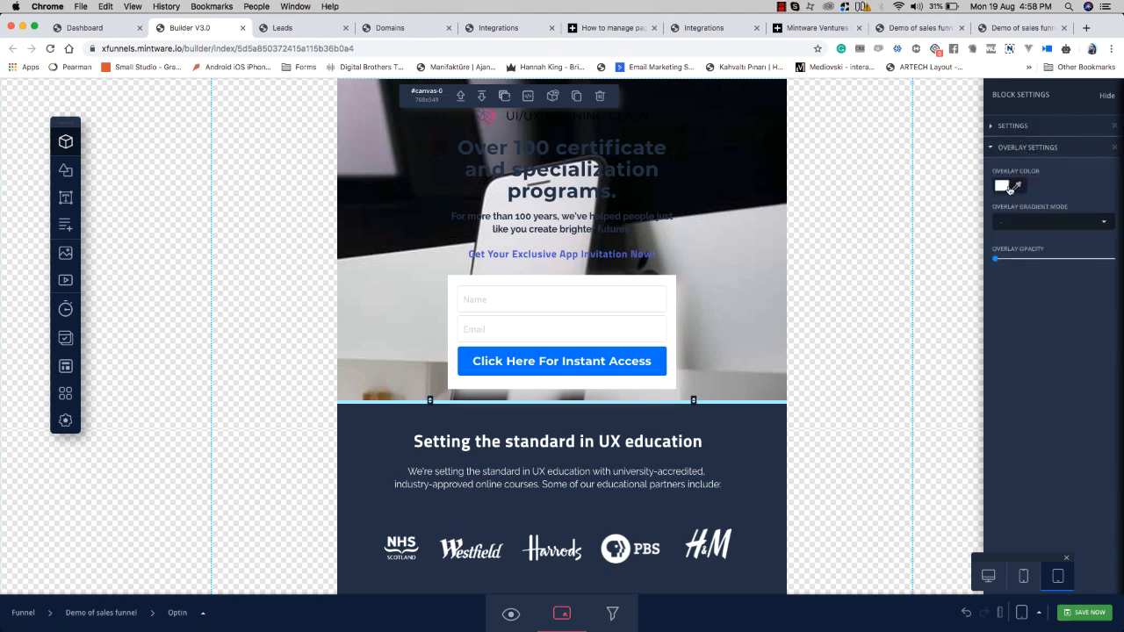
left_click(1004, 186)
left_click(999, 202)
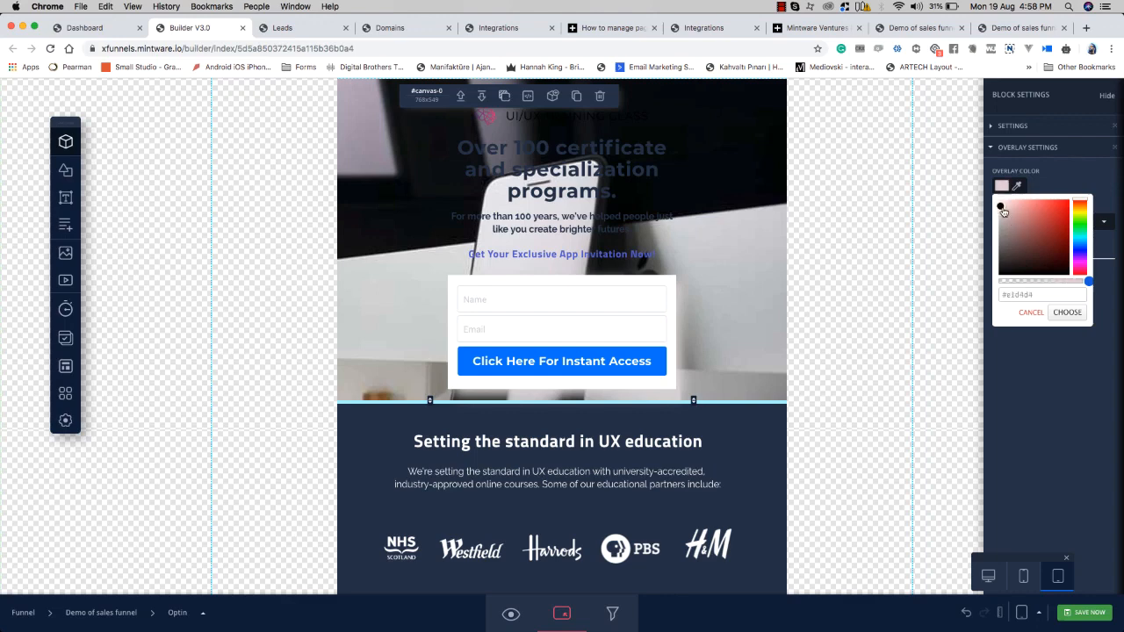
mouse_move(1001, 205)
left_mouse_down()
mouse_move(992, 285)
mouse_move(986, 200)
left_mouse_up()
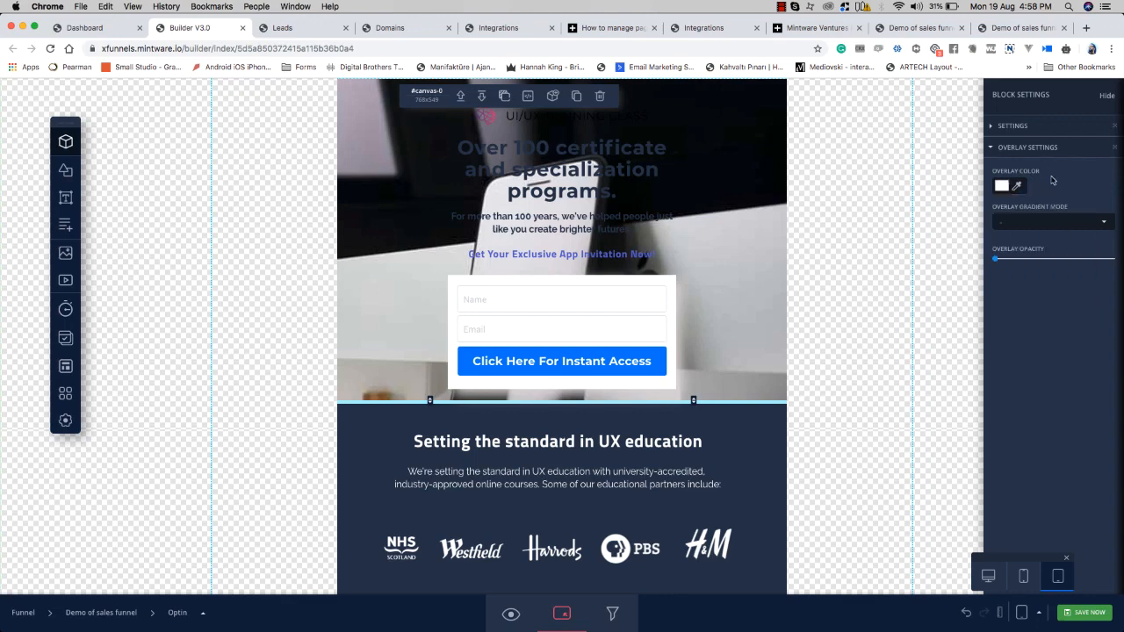
left_click(1049, 180)
left_click_drag(997, 263, 1071, 271)
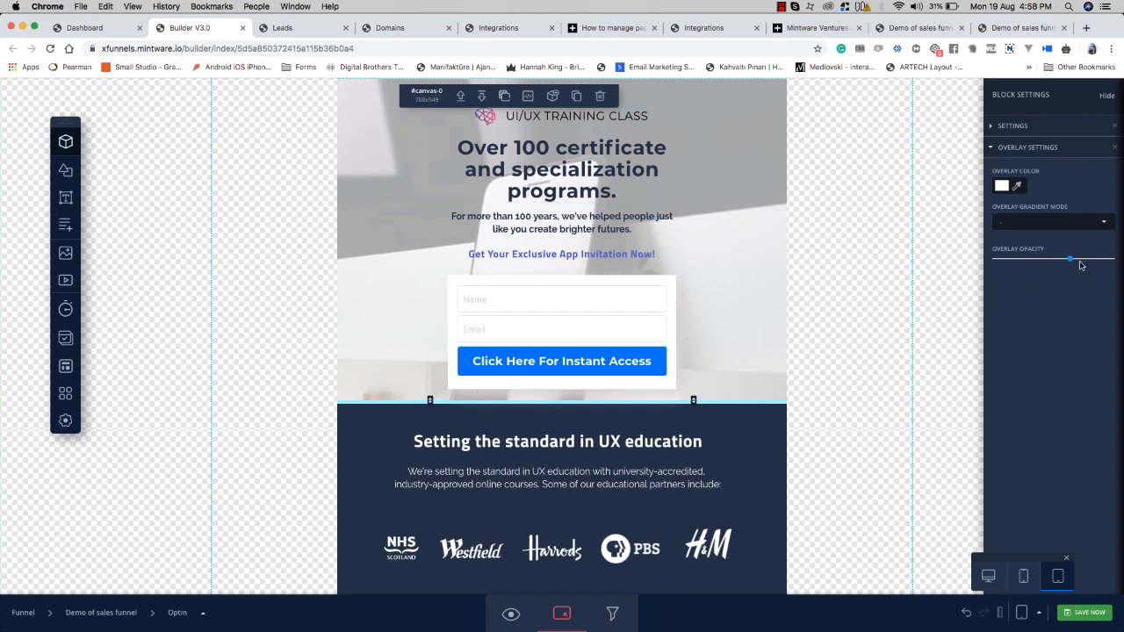
left_click_drag(1073, 264, 1081, 264)
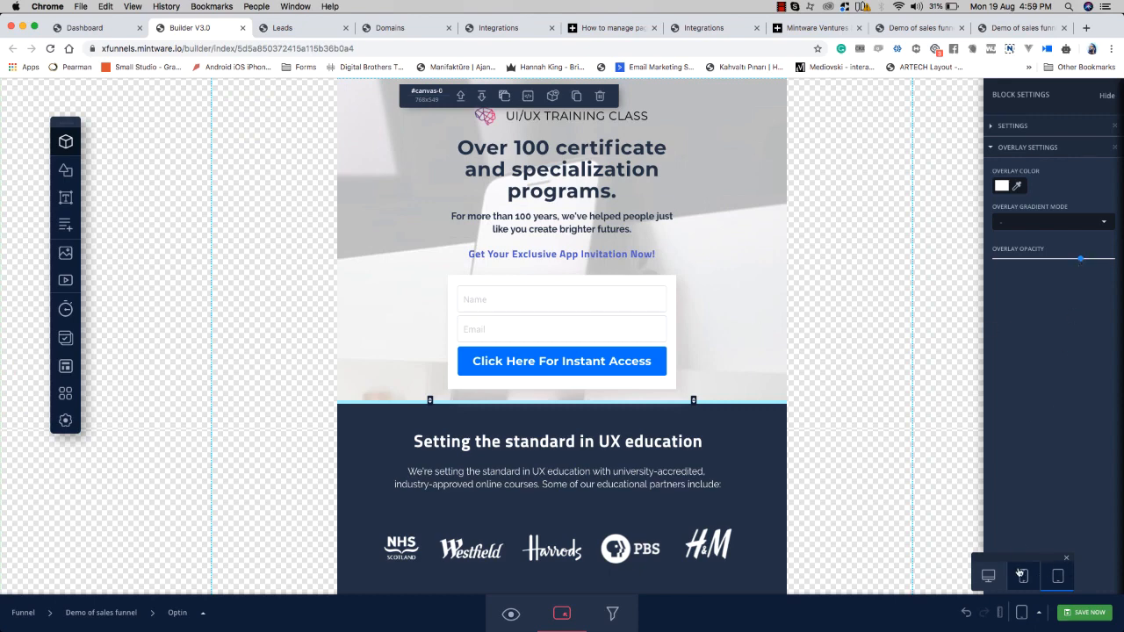
Step: Compare how the hero section with its overlay looks in the desktop, mobile and tablet layouts
left_click(990, 578)
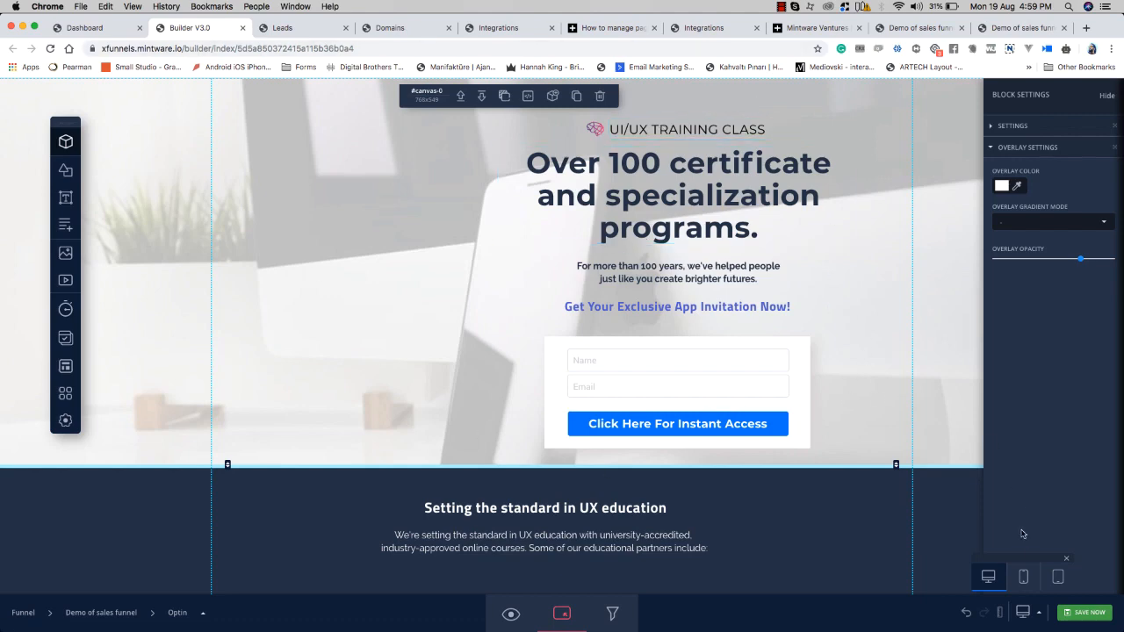
left_click(1024, 578)
left_click(1057, 577)
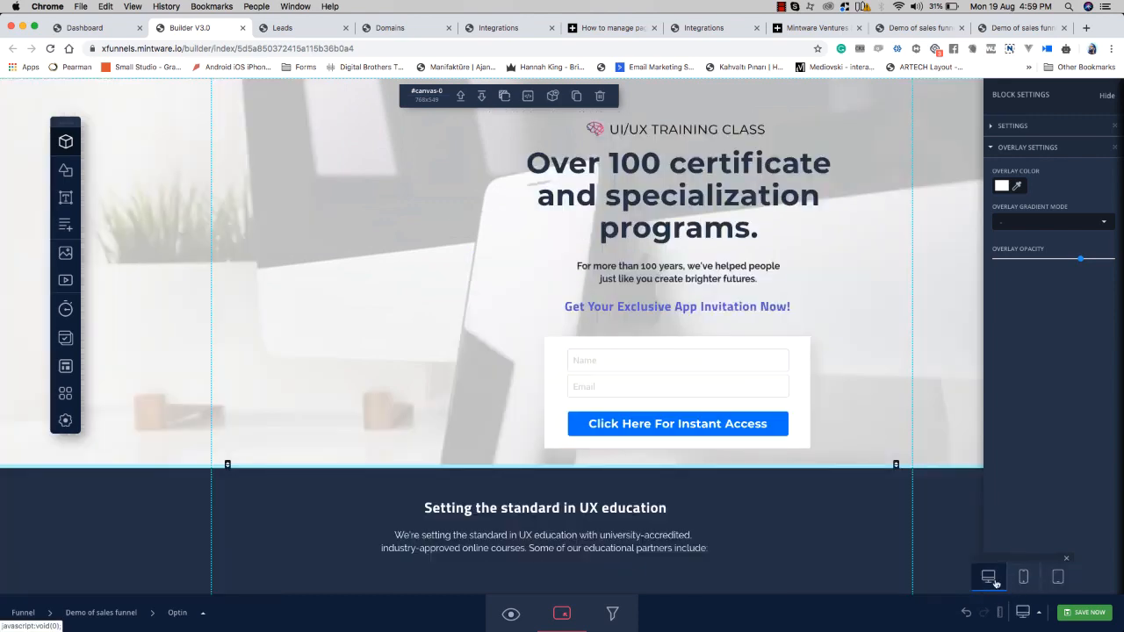
left_click(988, 576)
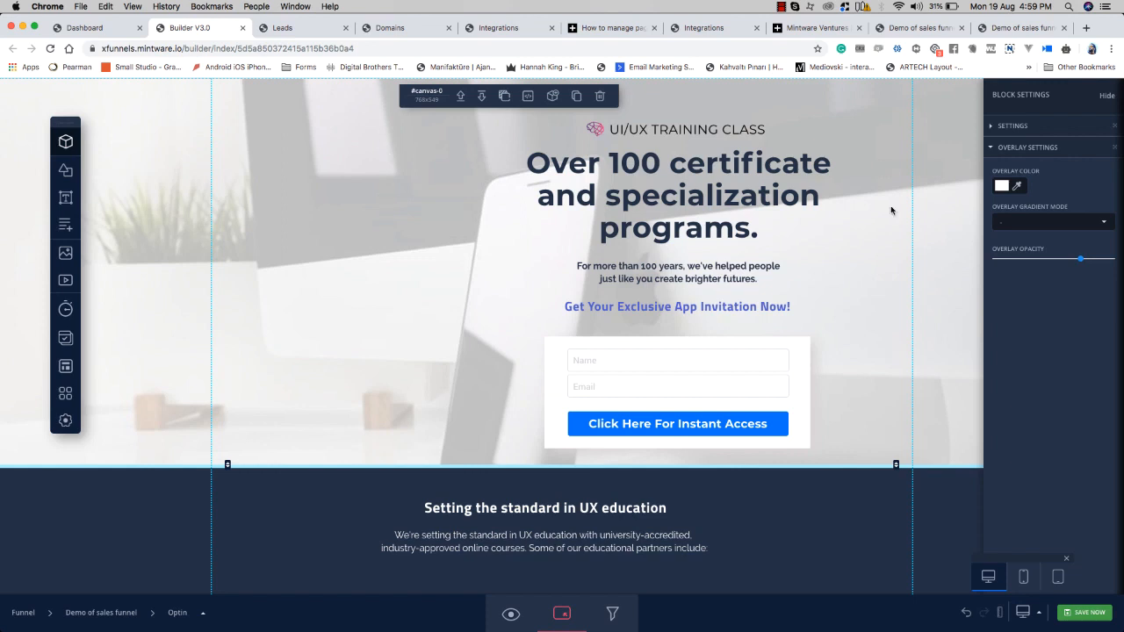
left_click(1059, 576)
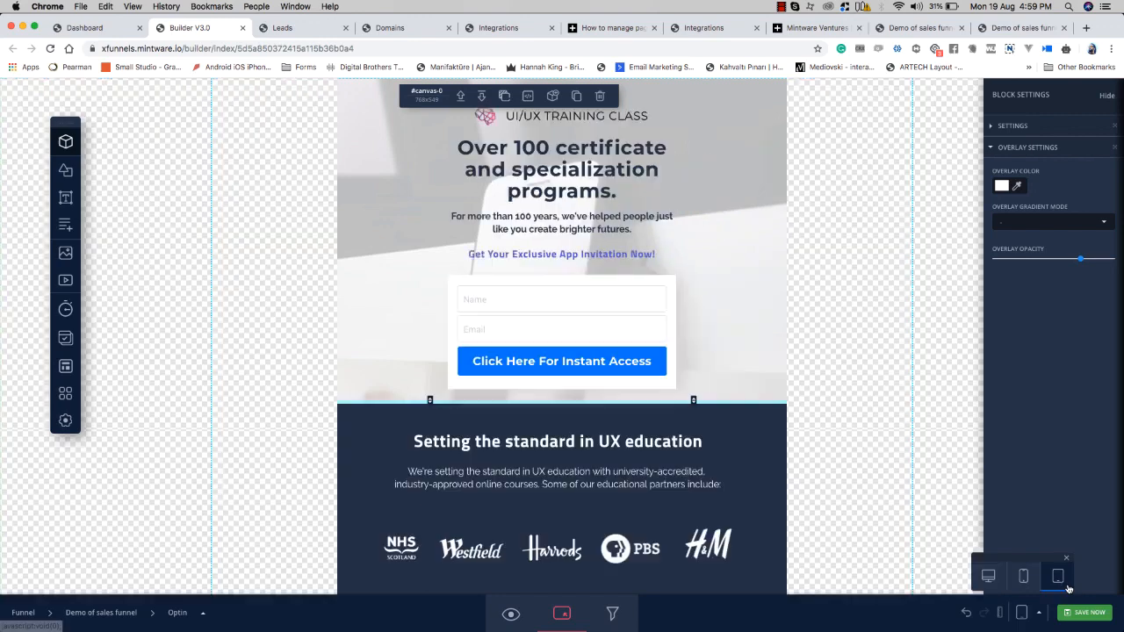
Step: In the mobile layout, extend the white form box to a height of 205 and adjust the hero section's height to about 541
left_click(1024, 577)
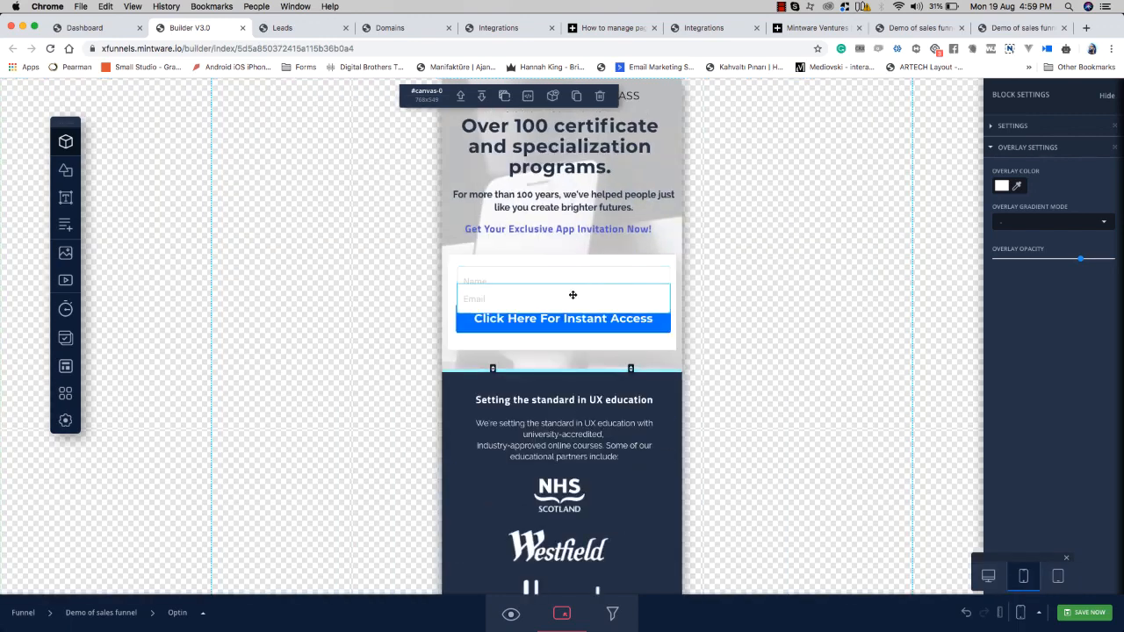
left_click_drag(553, 369, 553, 412)
left_click(555, 346)
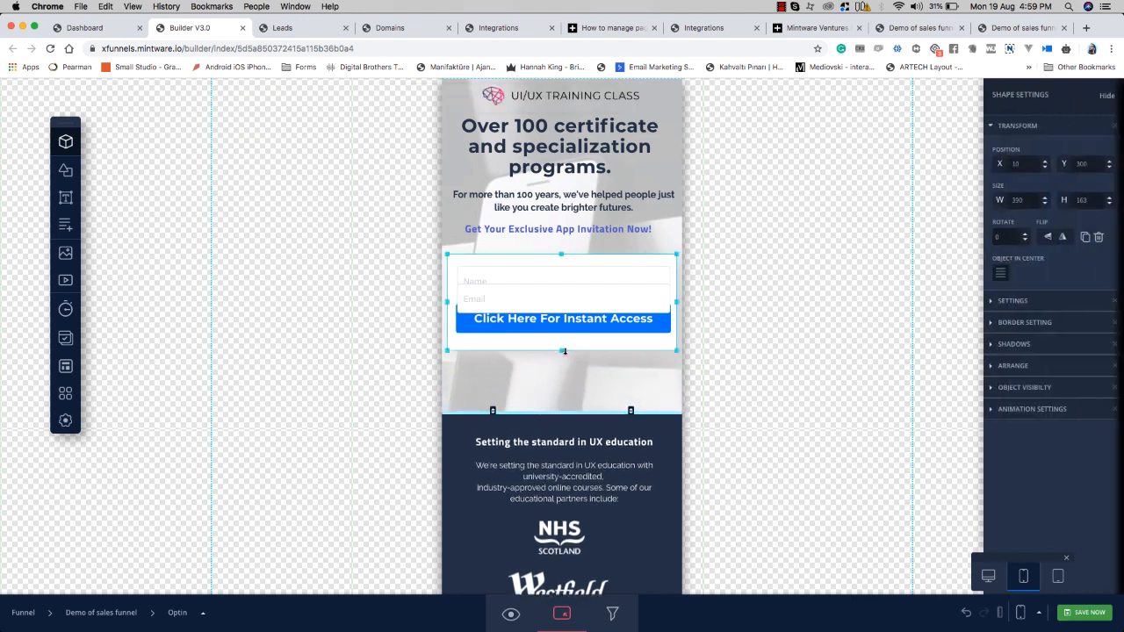
left_click_drag(562, 358, 562, 376)
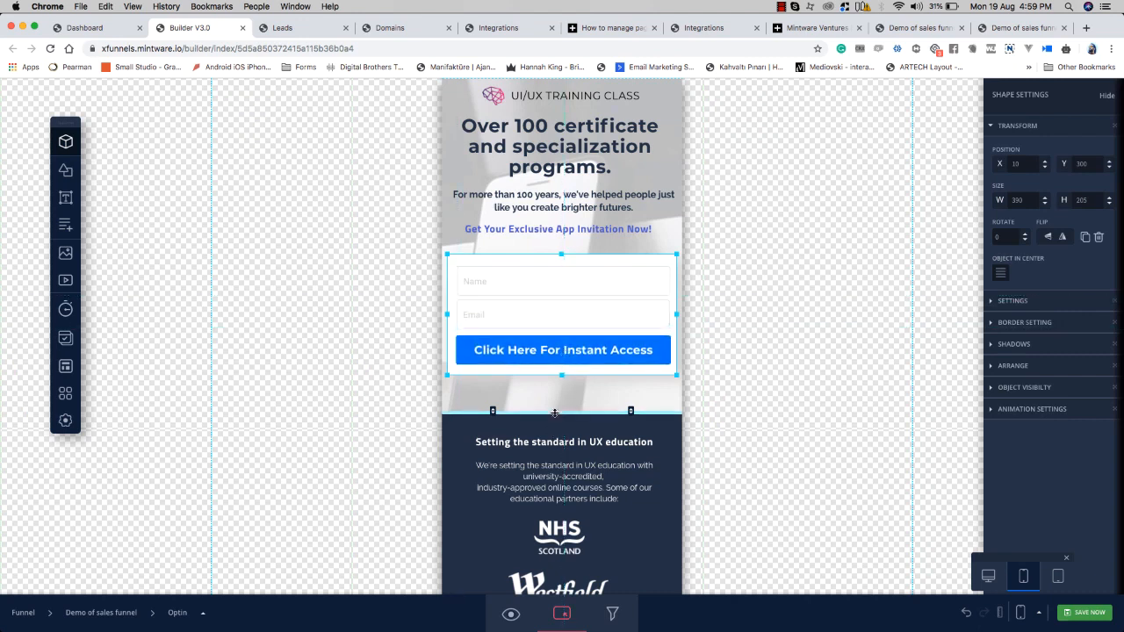
left_click_drag(555, 411, 571, 391)
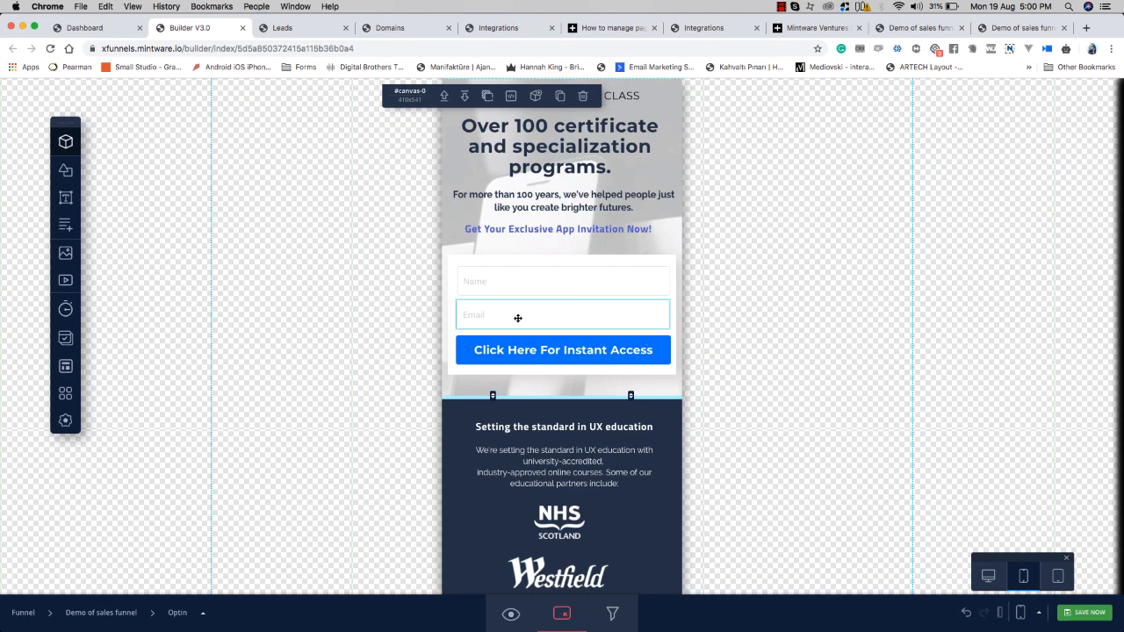
Step: Compare the hero section across the tablet, mobile and desktop layouts again
left_click(1057, 584)
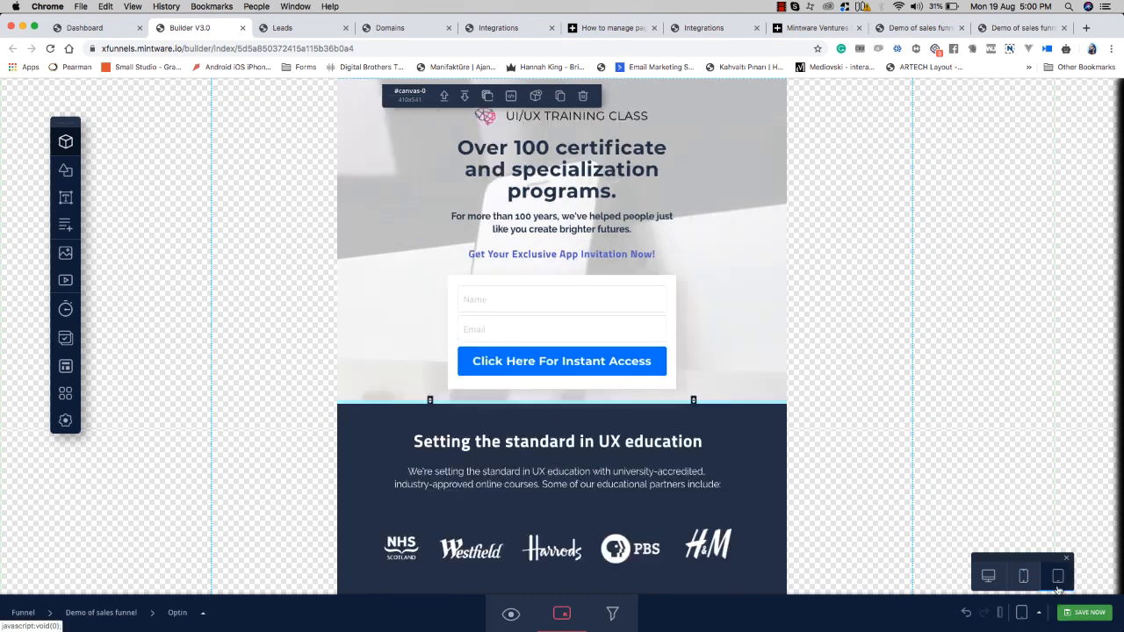
left_click(1023, 576)
left_click(987, 576)
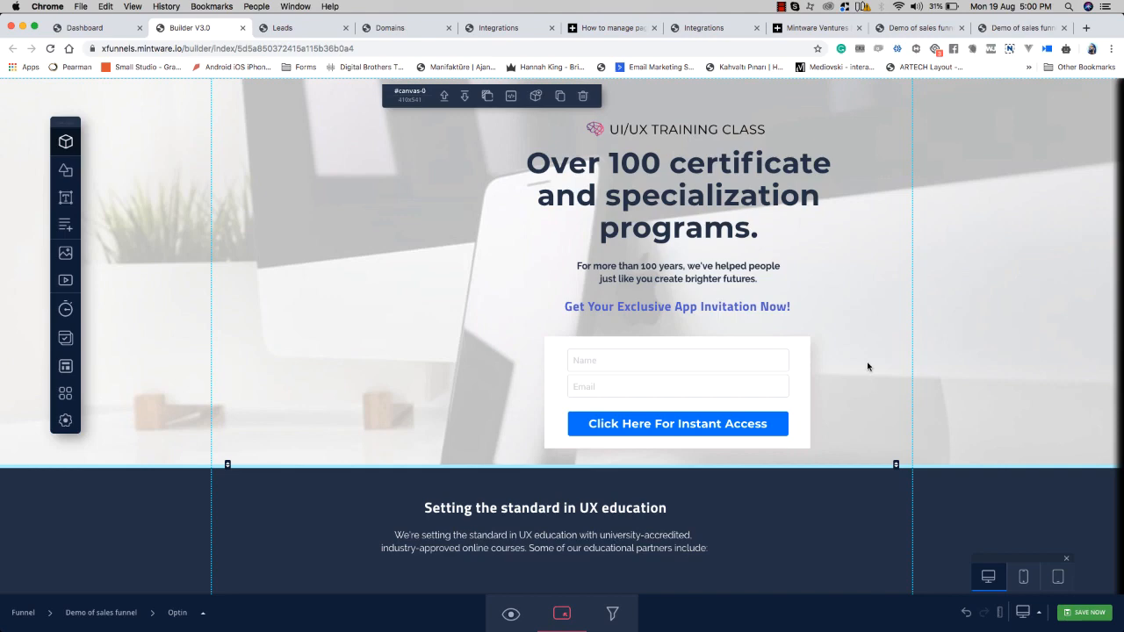
left_click(1023, 576)
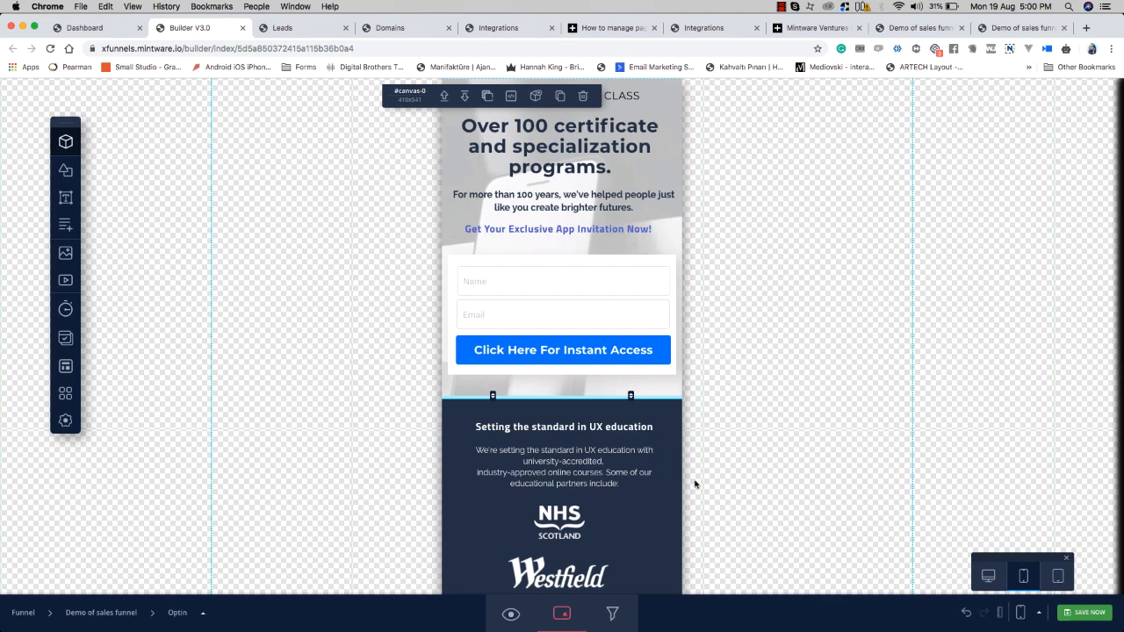
Step: Return to the desktop layout and select the white box behind the opt-in form
left_click(993, 579)
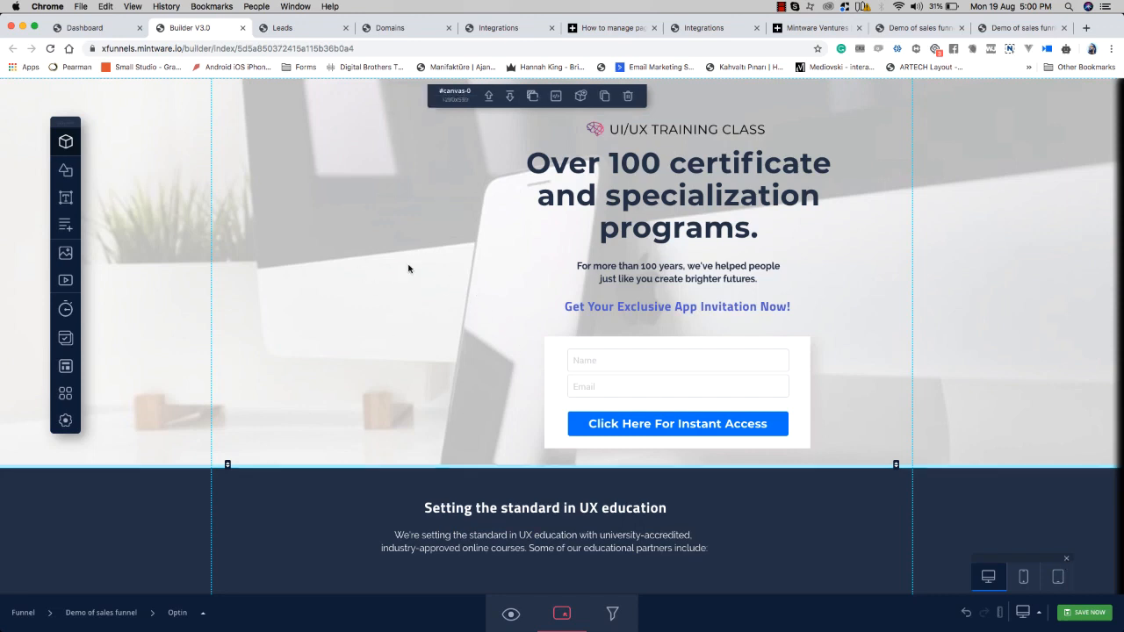
left_click(557, 347)
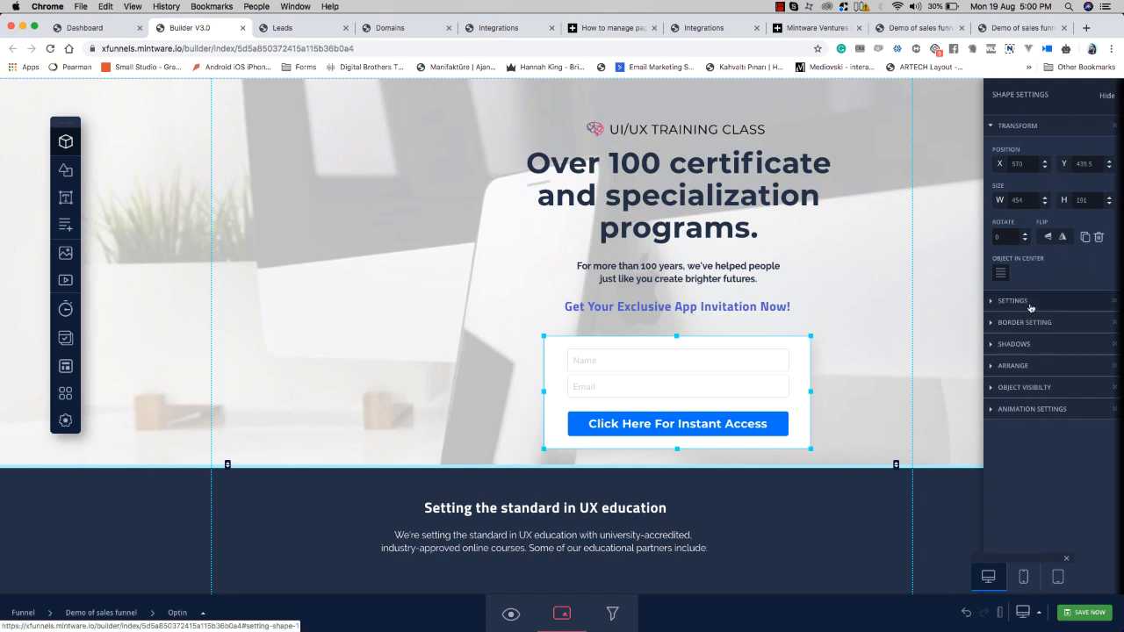
left_click(1015, 125)
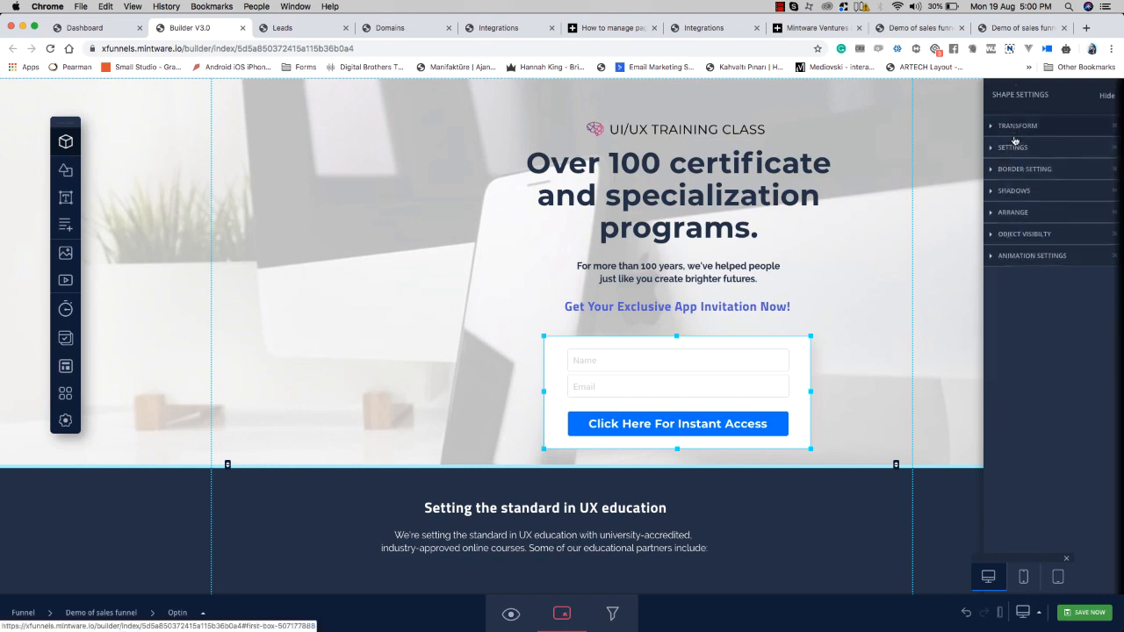
Step: Try other background colours on the form box and set it back to white
left_click(1013, 146)
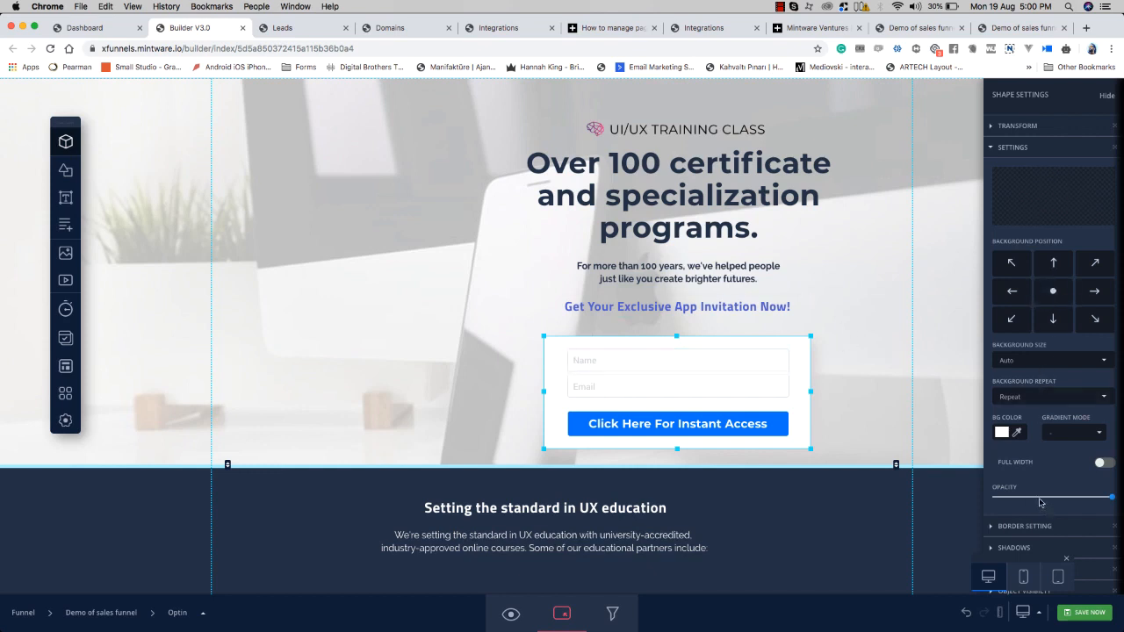
left_click(1002, 432)
left_click(1017, 453)
mouse_move(1019, 456)
left_mouse_down()
mouse_move(1070, 451)
mouse_move(996, 443)
left_mouse_up()
left_click(1044, 412)
left_click(1039, 147)
Step: Set the form box's border colour to blue #2435d2
left_click(1036, 170)
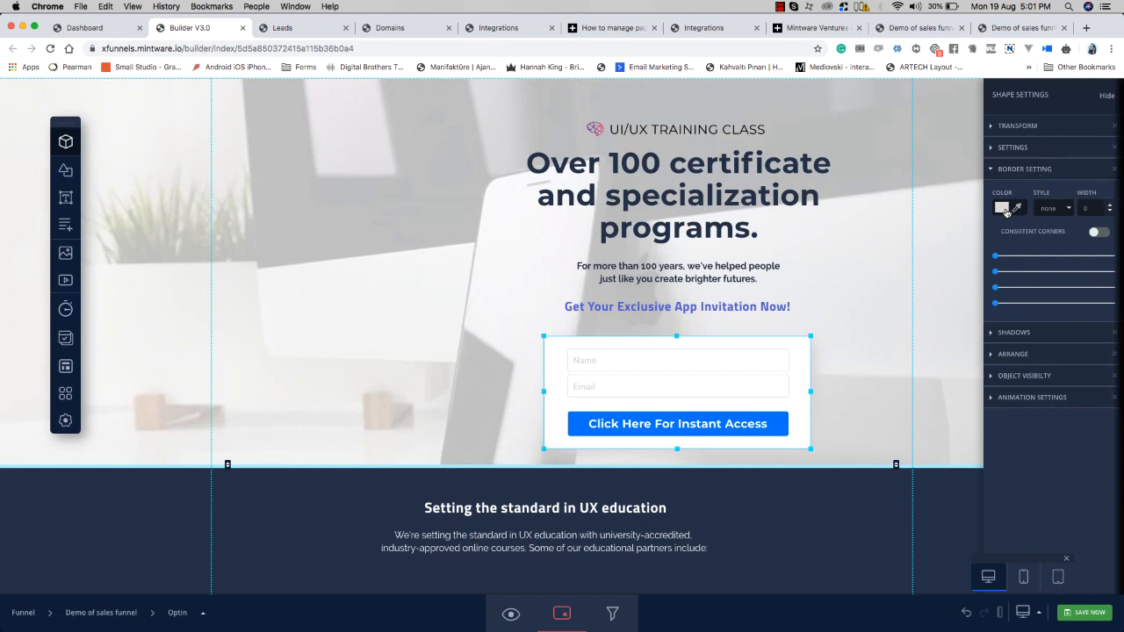
left_click(1008, 211)
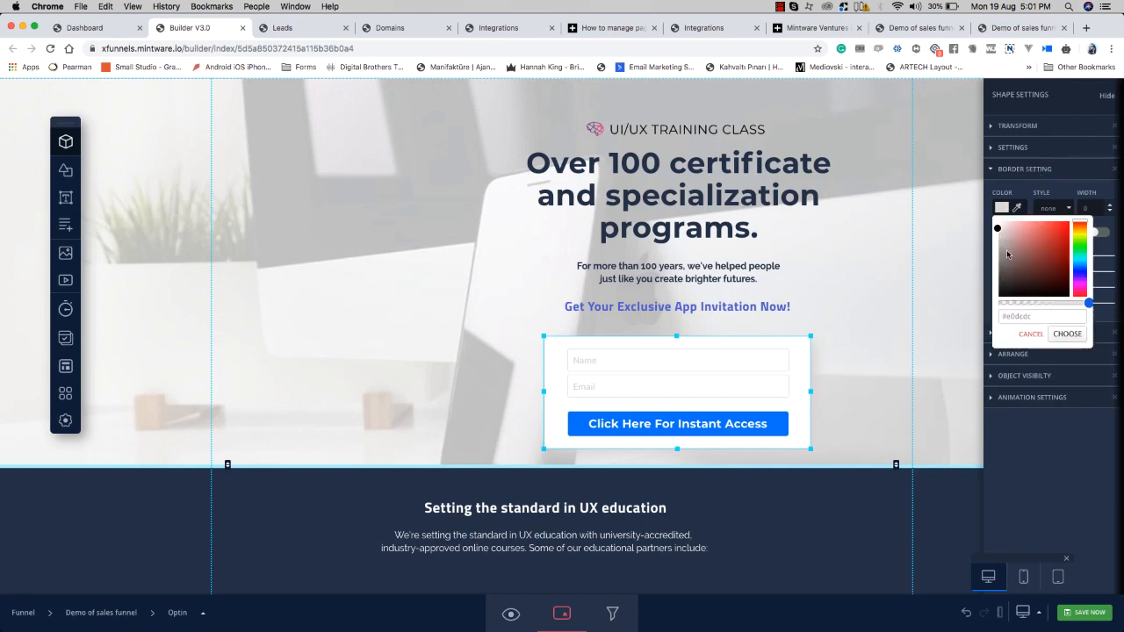
left_click(1079, 274)
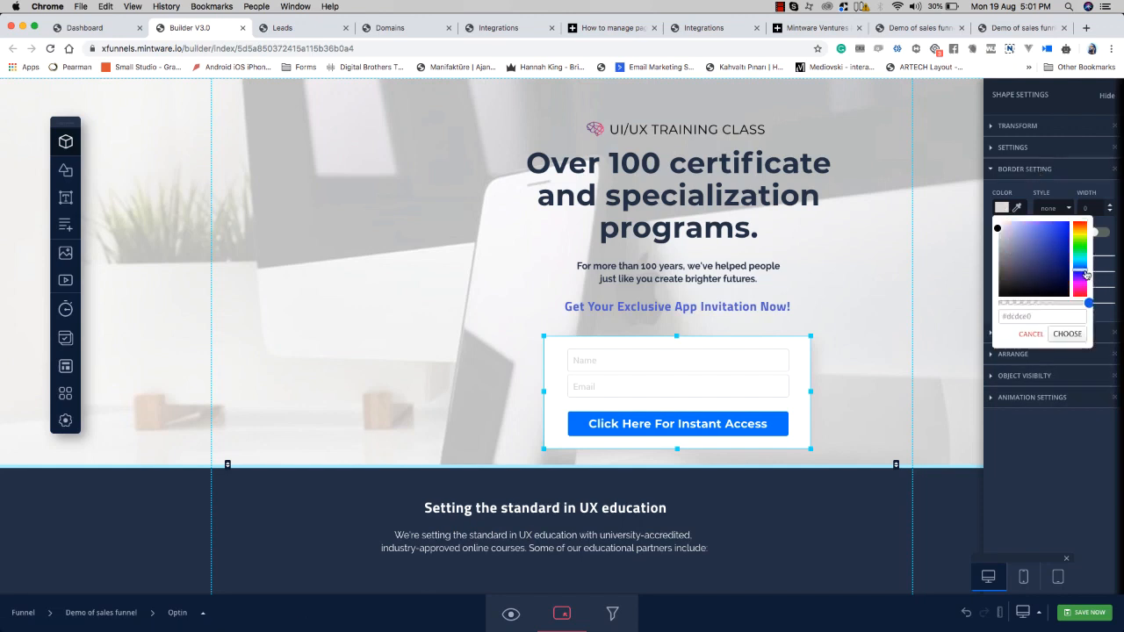
left_click(1045, 239)
mouse_move(1046, 240)
left_mouse_down()
mouse_move(1060, 246)
mouse_move(1055, 233)
left_mouse_up()
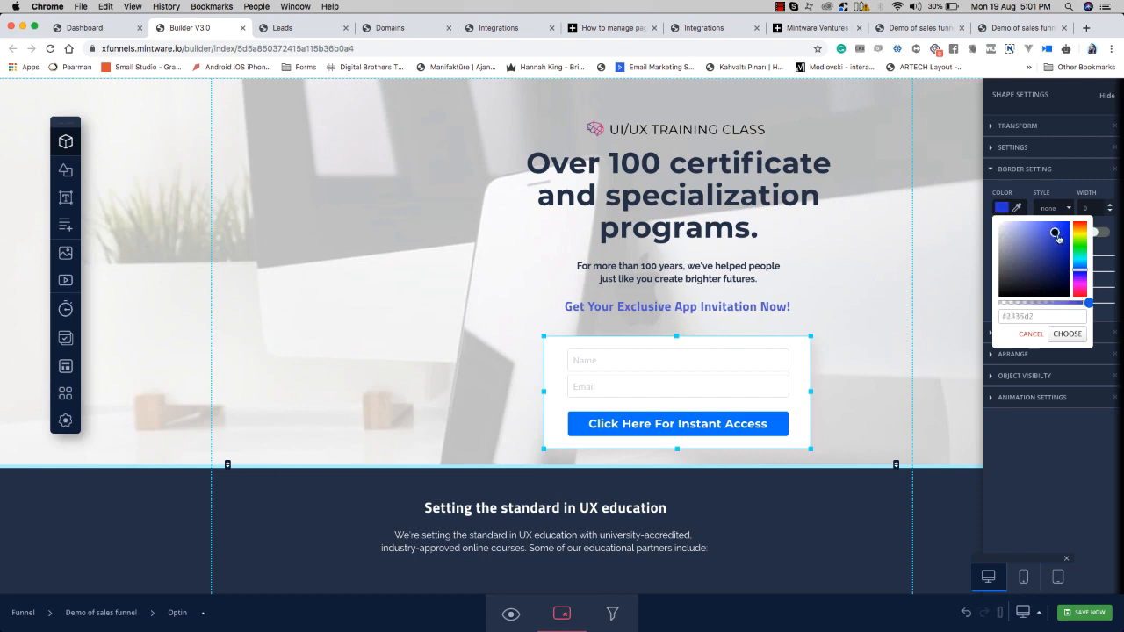
left_click(1098, 247)
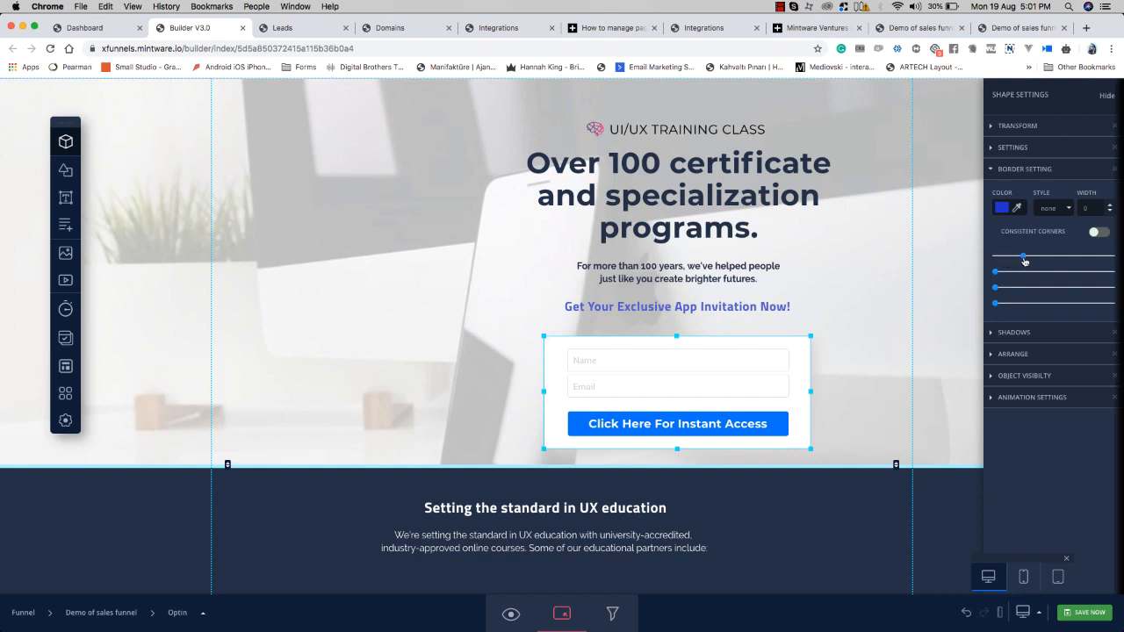
Step: Give the form box a solid border with width 5 and slightly rounded, consistent corners
left_click(1097, 233)
left_click(1054, 210)
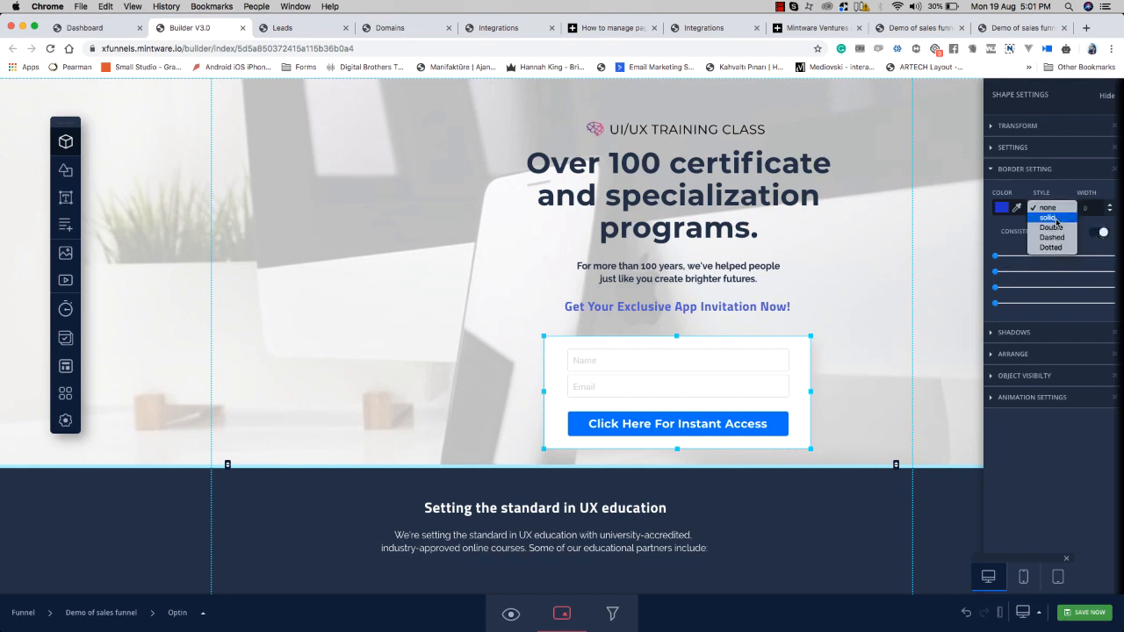
left_click(1056, 219)
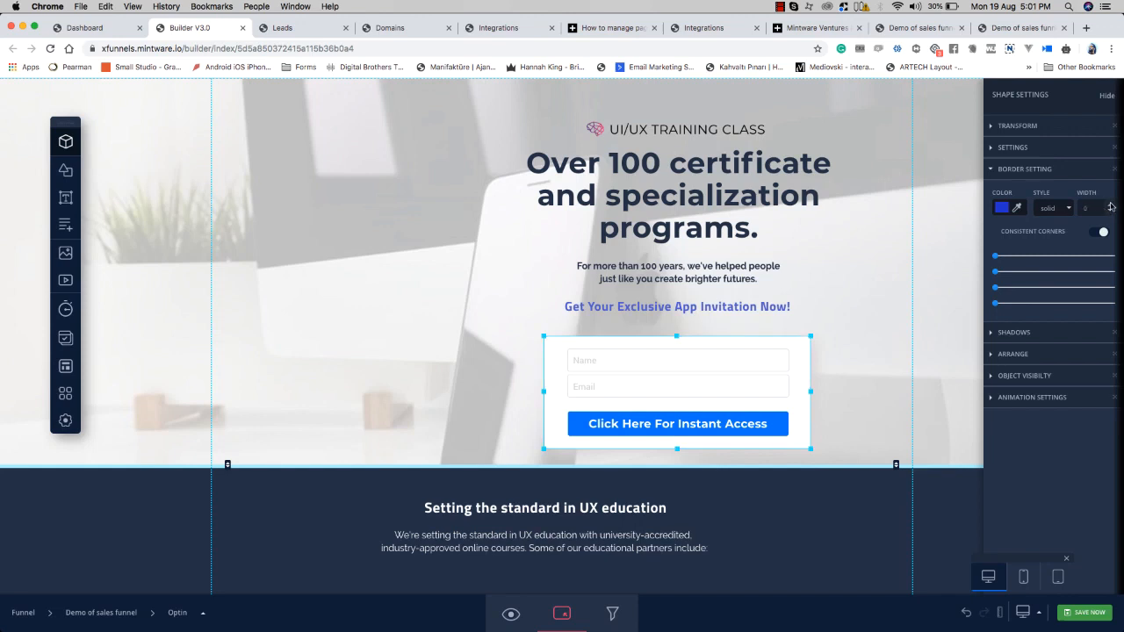
left_click(1111, 204)
left_click(1111, 204)
left_click(1111, 203)
left_click(1111, 204)
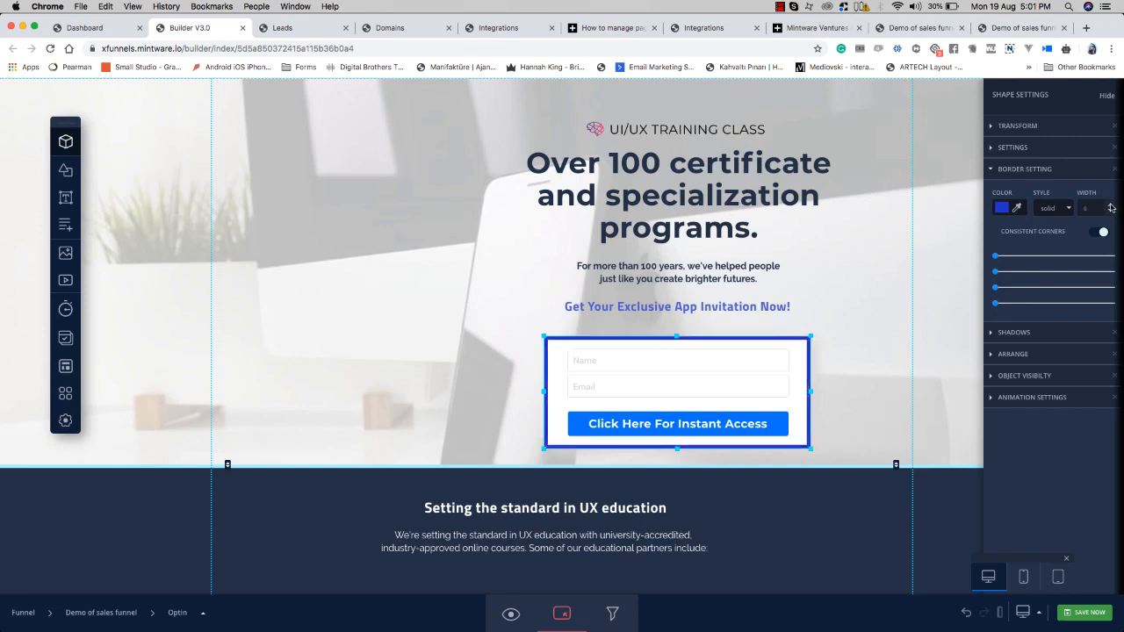
left_click(1111, 210)
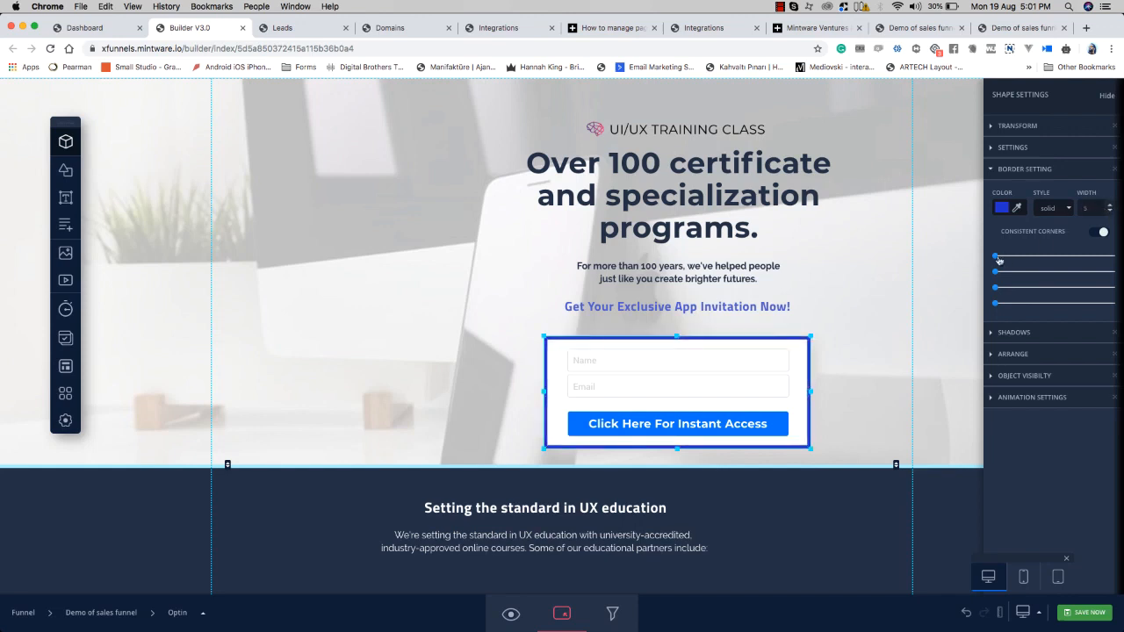
left_click_drag(997, 258, 1014, 258)
Step: Change the form box's border colour to a light grey, about #c4c7d5
left_click(1004, 208)
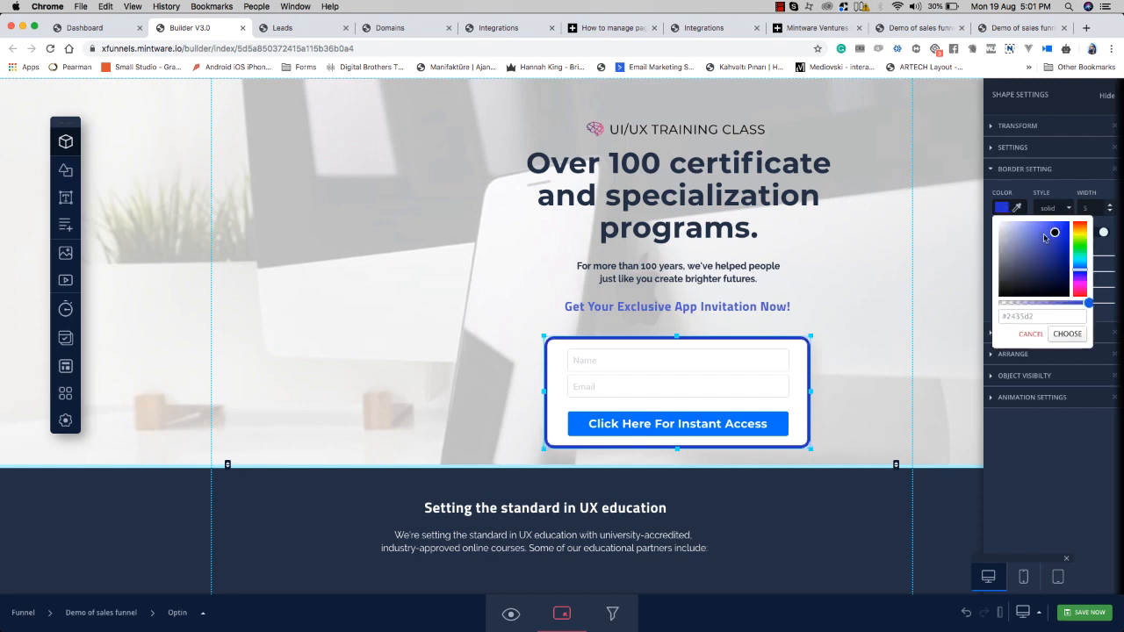
left_click_drag(1044, 238, 1016, 229)
left_click_drag(1014, 242, 1008, 238)
mouse_move(1080, 268)
left_mouse_down()
mouse_move(1082, 279)
mouse_move(1081, 268)
left_mouse_up()
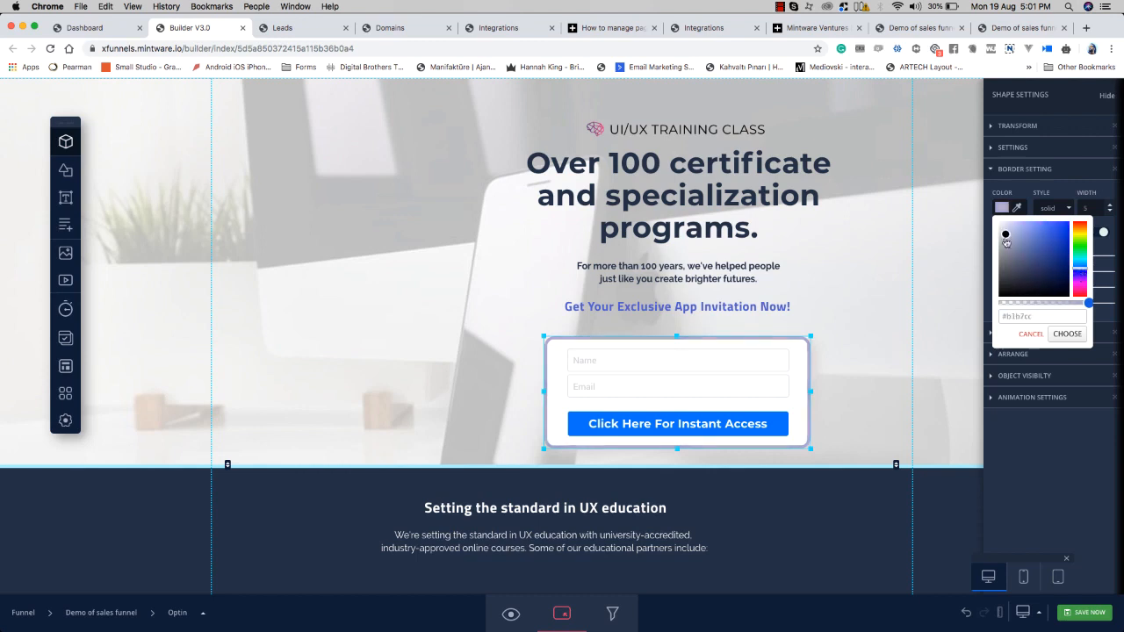
left_click_drag(1005, 234, 1005, 240)
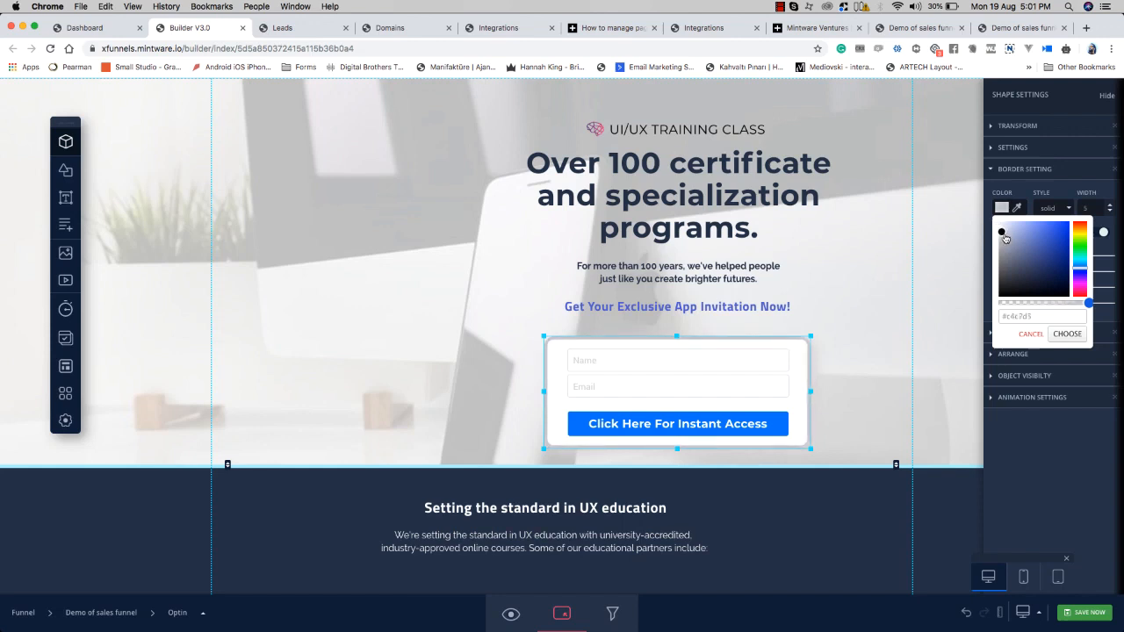
left_click(1087, 431)
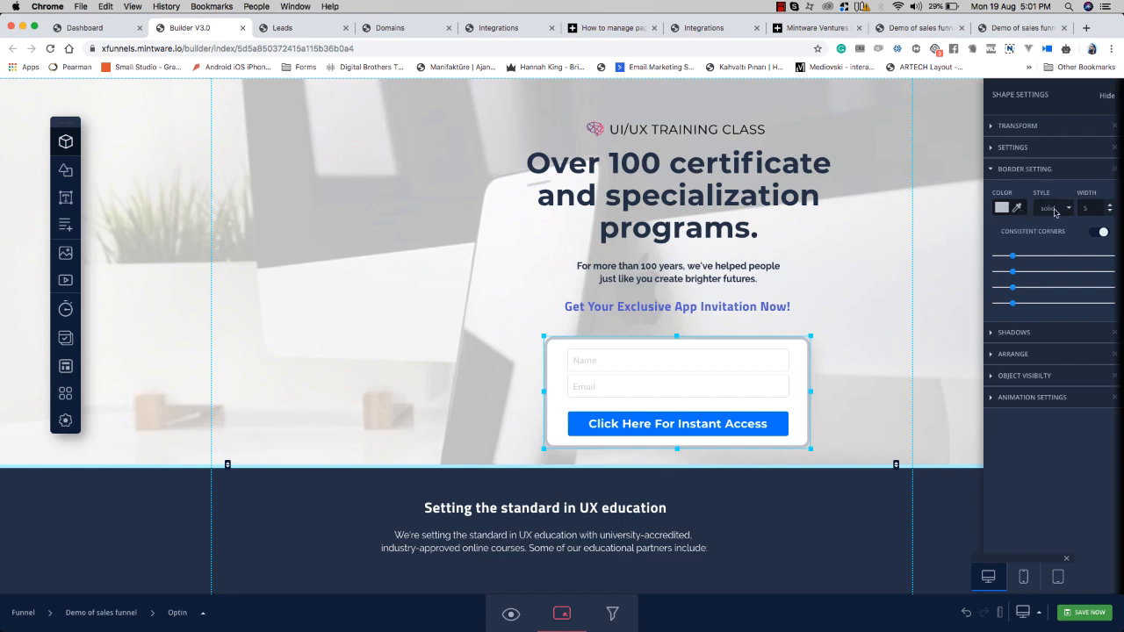
Step: Set the form box's border style to none
left_click(1055, 211)
left_click(1055, 205)
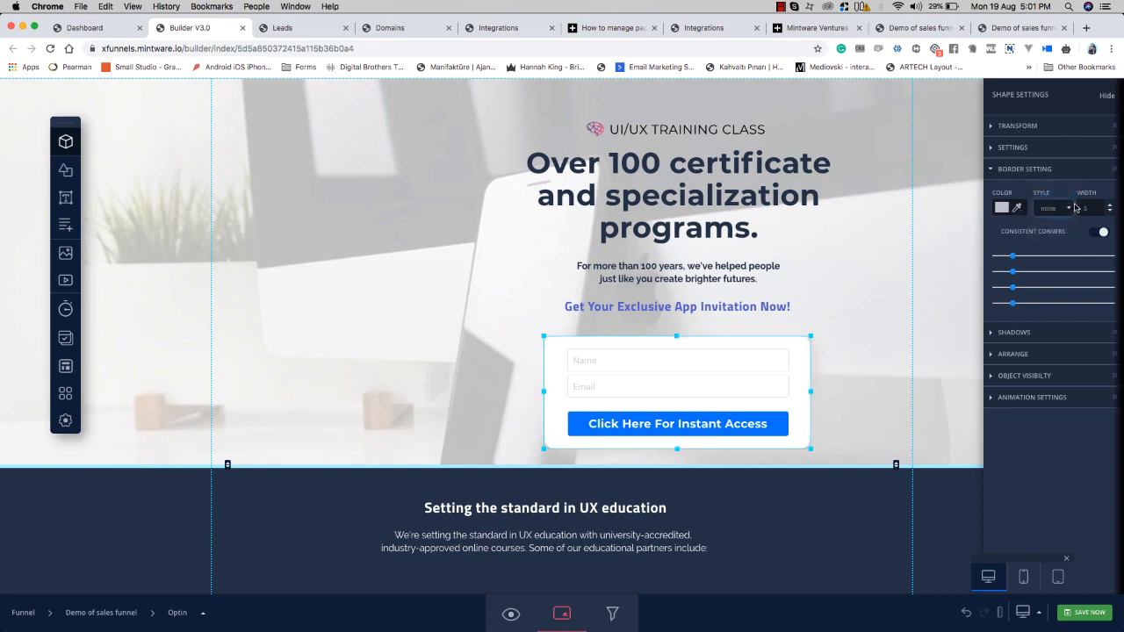
left_click(1036, 171)
Step: Set the form box's shadow colour to a mid grey, about #7f7f7f
left_click(1014, 191)
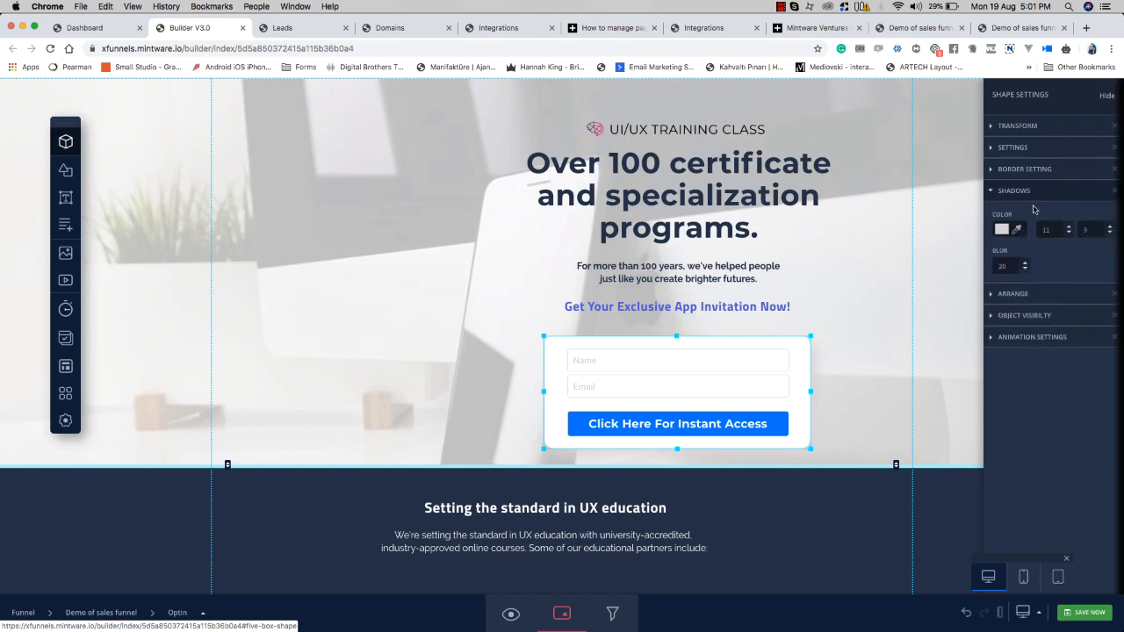
left_click(1007, 230)
left_click(997, 285)
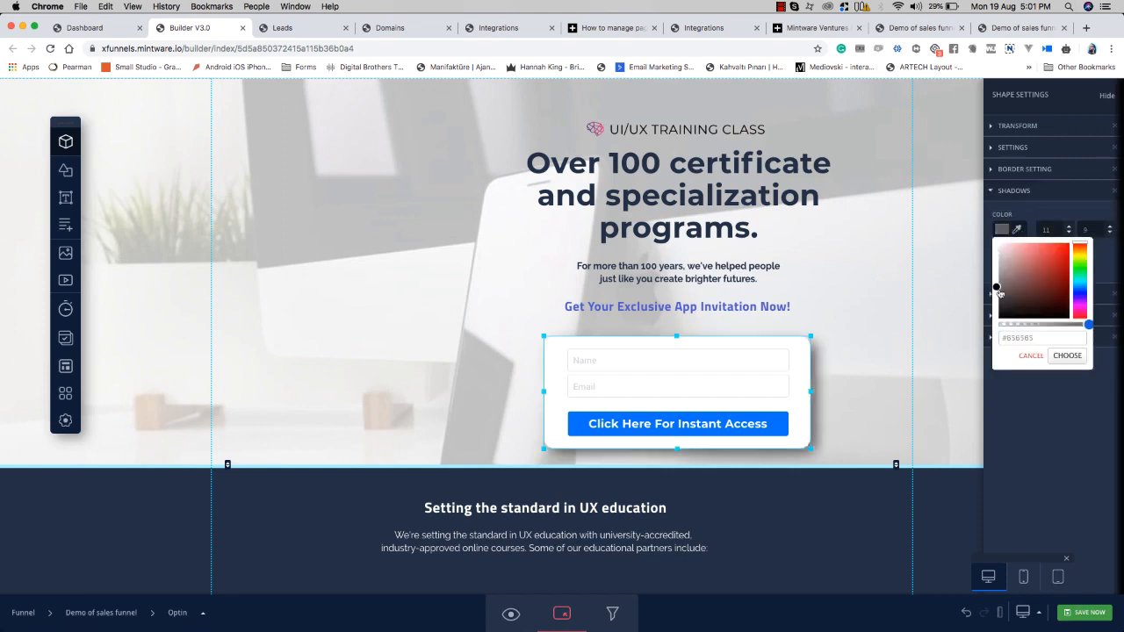
left_click_drag(1000, 289, 1006, 281)
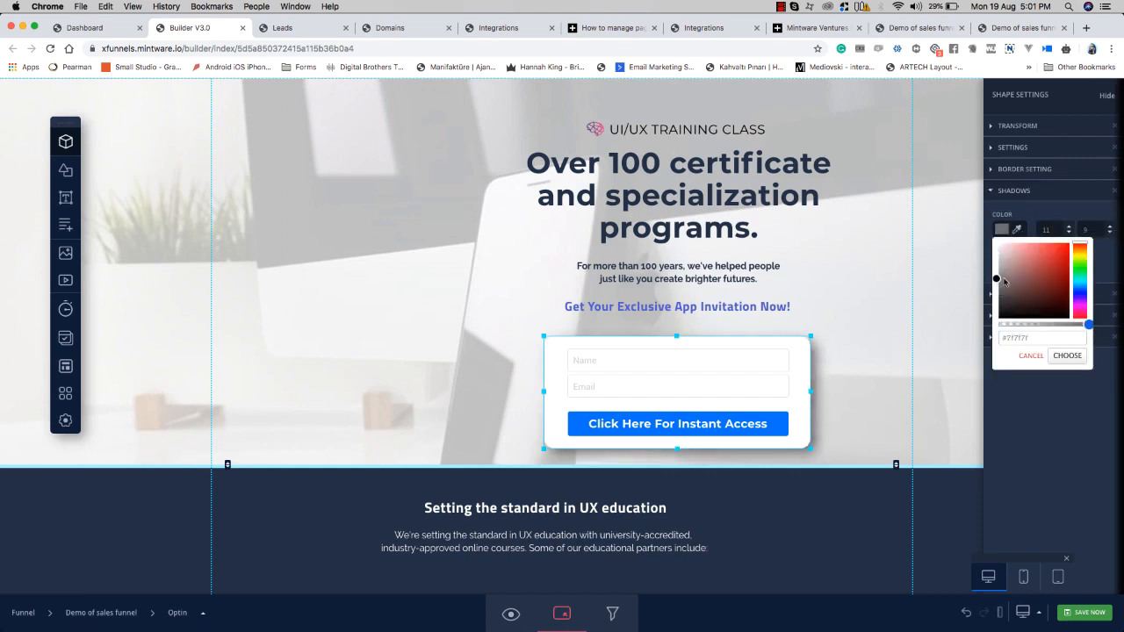
left_click(1057, 203)
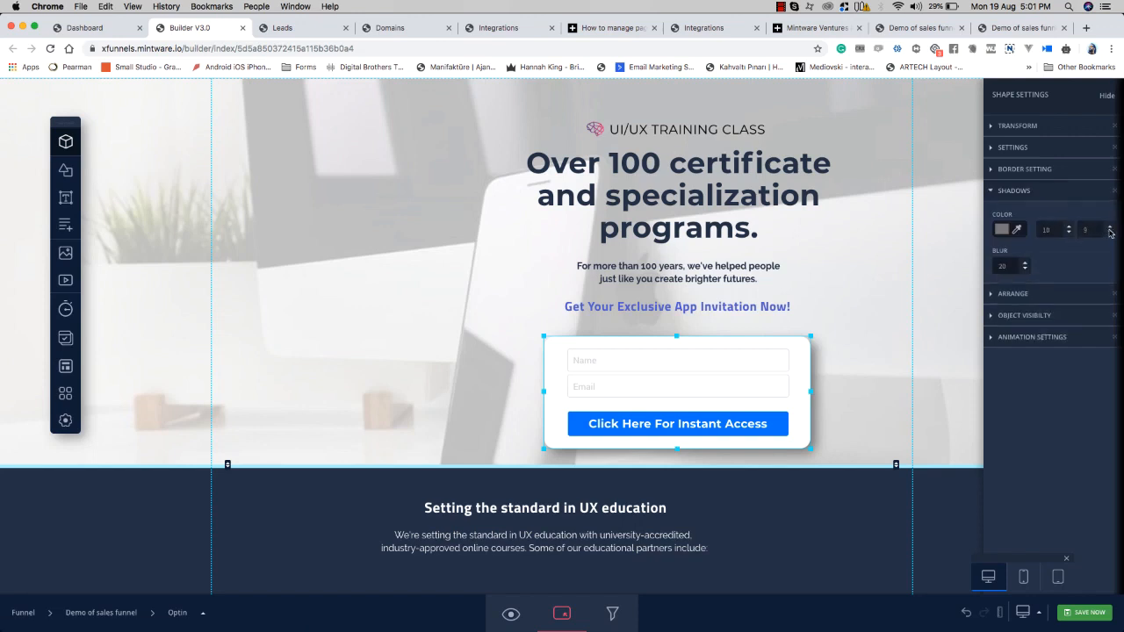
Step: Set the form box's shadow offsets to 10 and 10 and its blur to 32
right_click(1110, 230)
key("Escape")
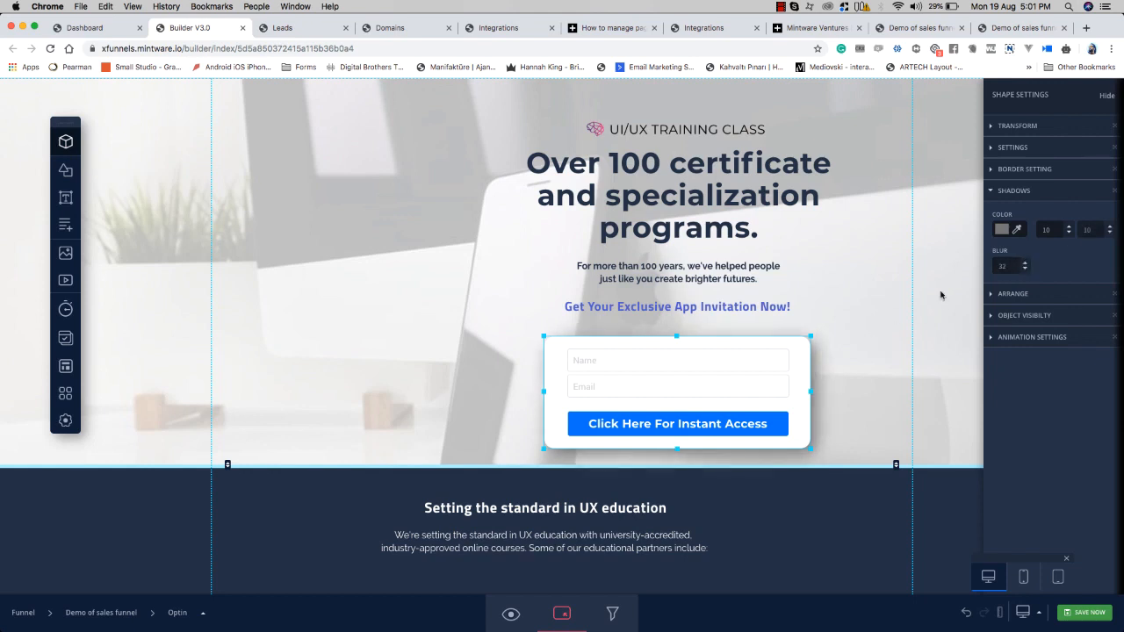
left_click(811, 368)
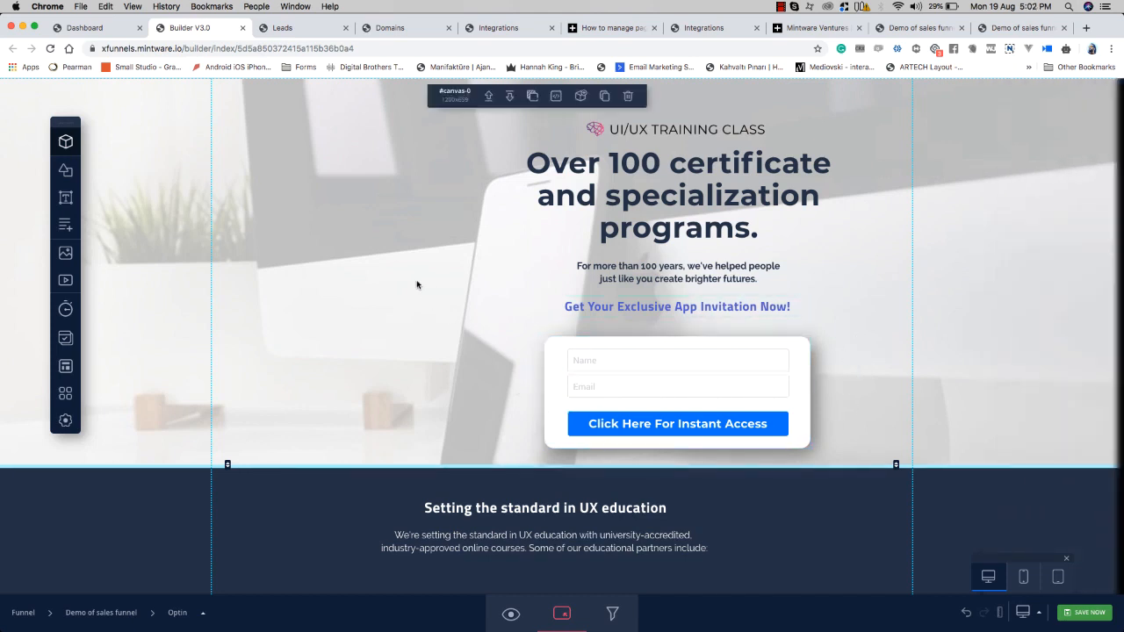
Step: Shorten the form box by raising its lower edge to the middle of the Click Here For Instant Access button
left_click(807, 351)
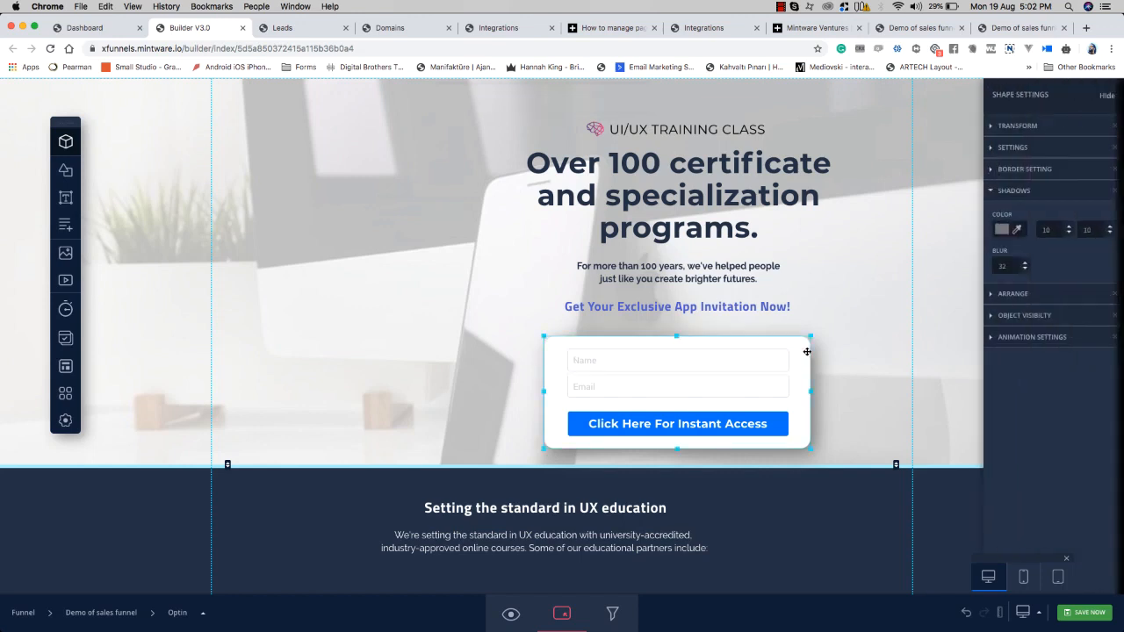
left_click(1031, 295)
left_click(1031, 295)
mouse_move(709, 309)
left_mouse_down()
mouse_move(716, 345)
mouse_move(717, 304)
mouse_move(715, 356)
mouse_move(711, 312)
left_mouse_up()
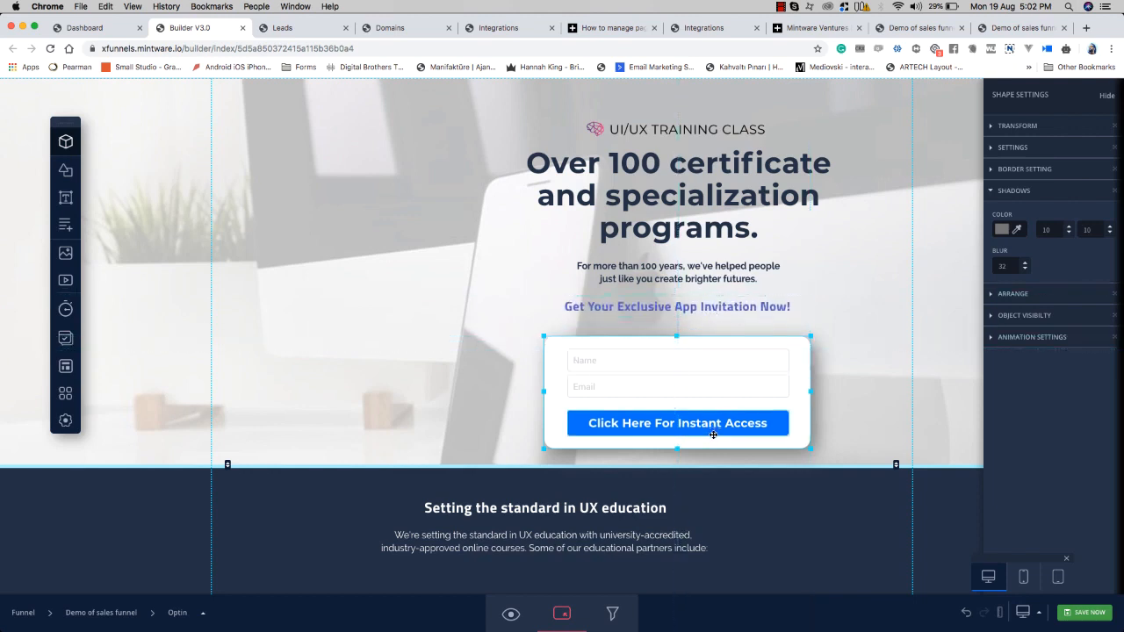
left_click(717, 449)
left_click(682, 445)
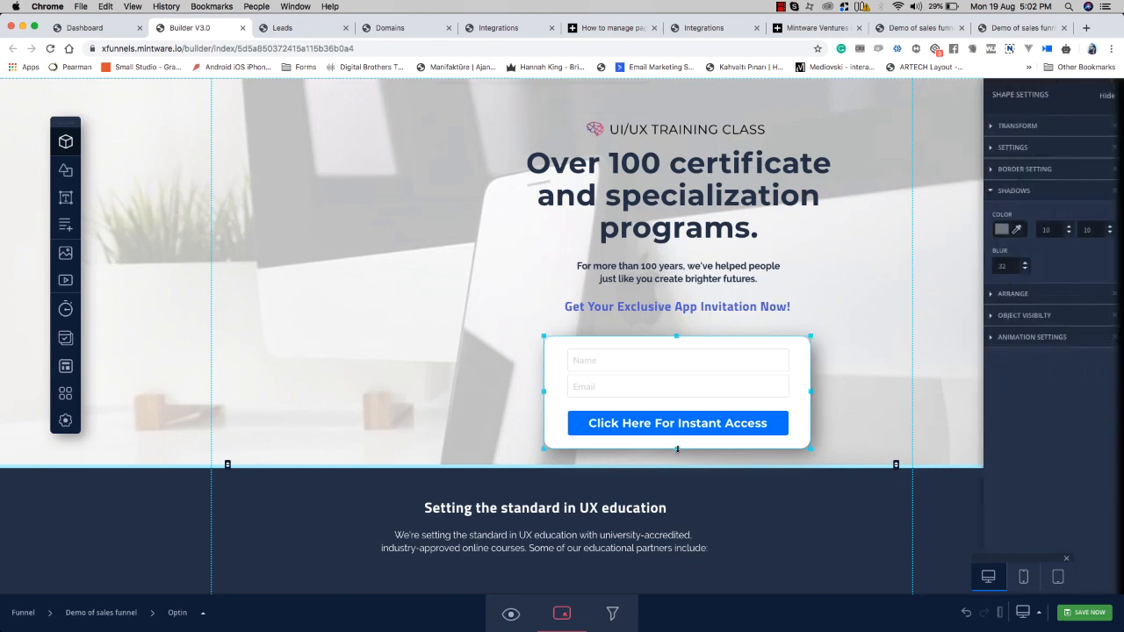
left_click_drag(677, 448, 678, 423)
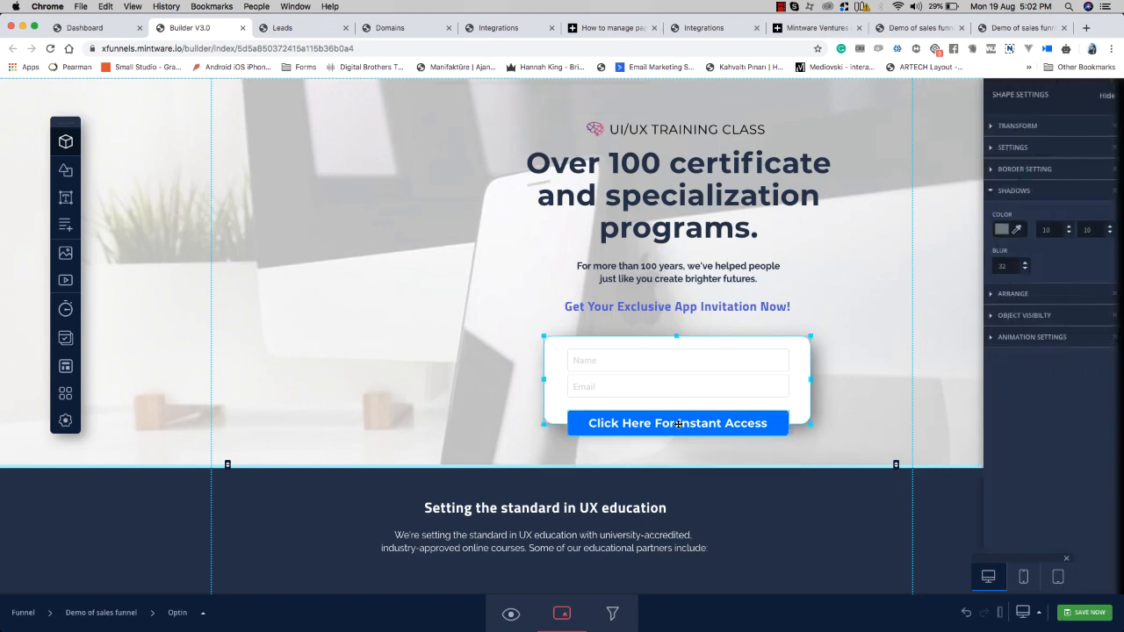
left_click(852, 409)
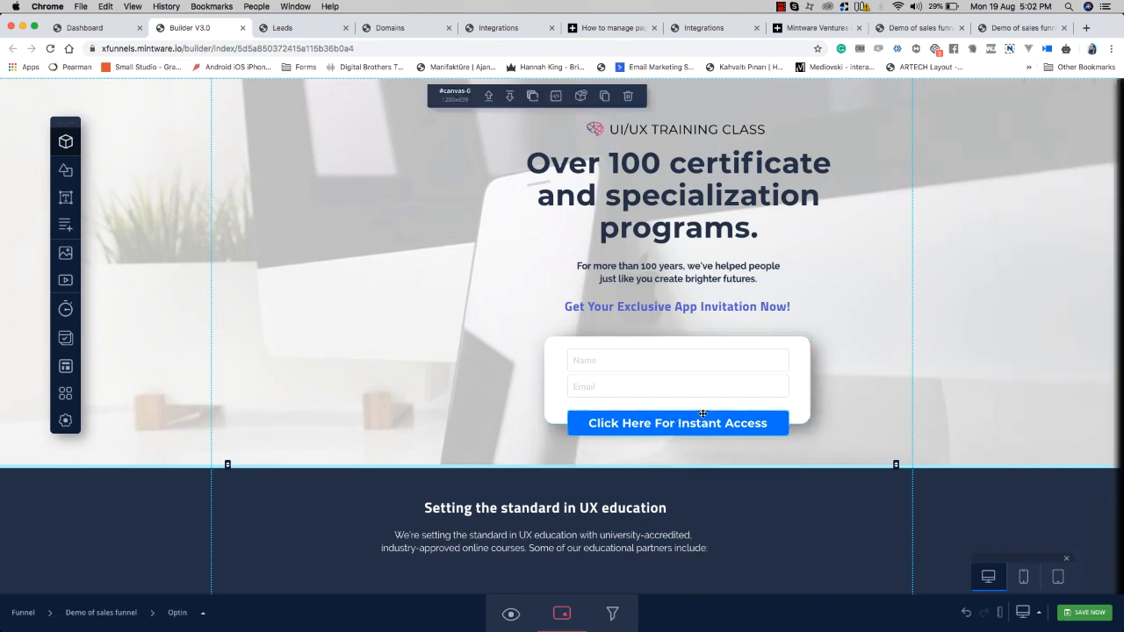
Step: Open the settings of the Click Here For Instant Access button
left_click(732, 422)
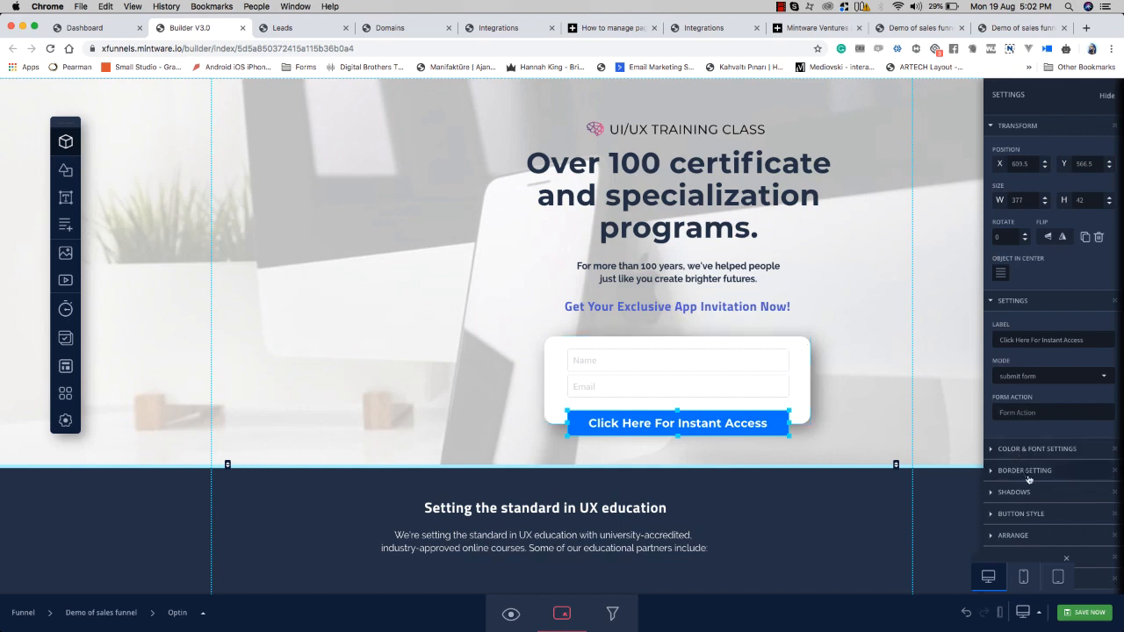
Step: Bring the white form card in front of the form fields and button, and return it behind them
left_click(1017, 128)
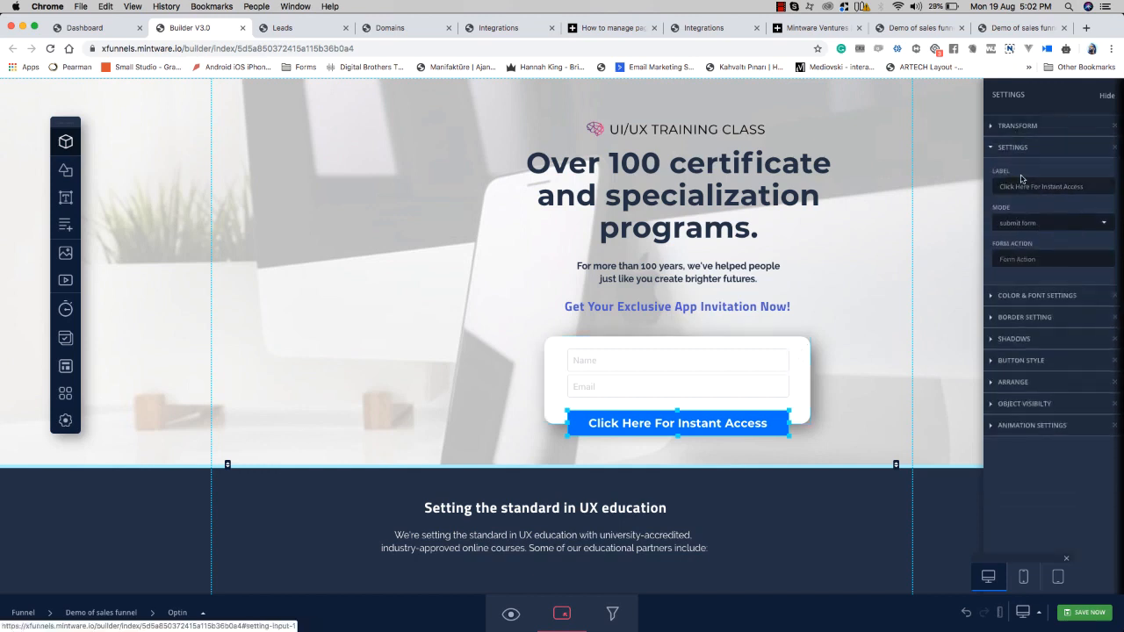
left_click(1019, 147)
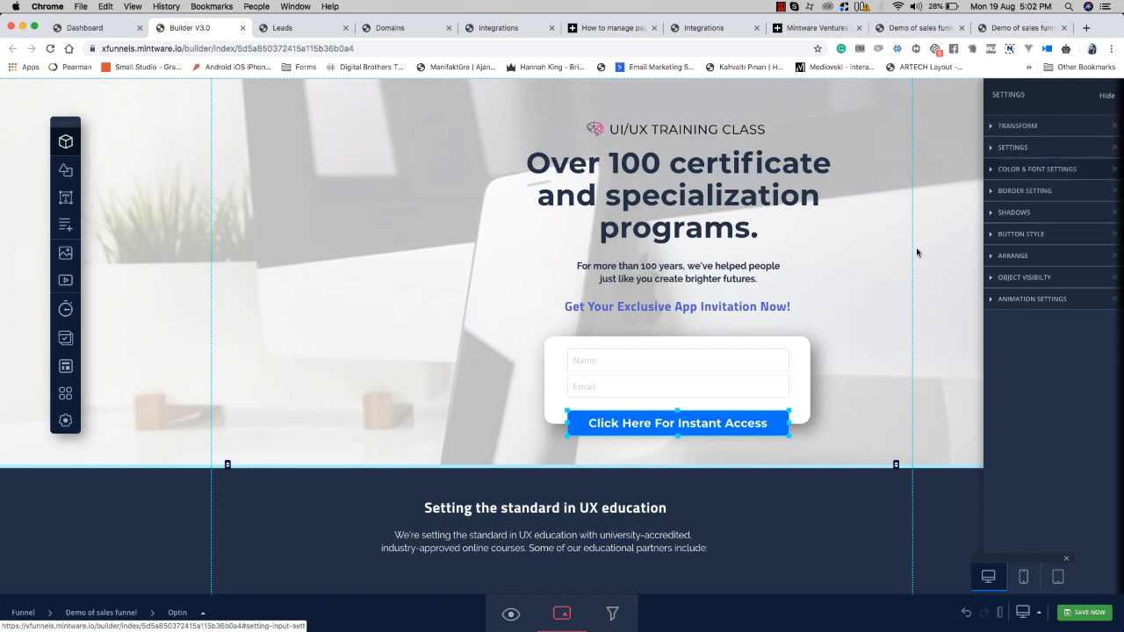
left_click(805, 395)
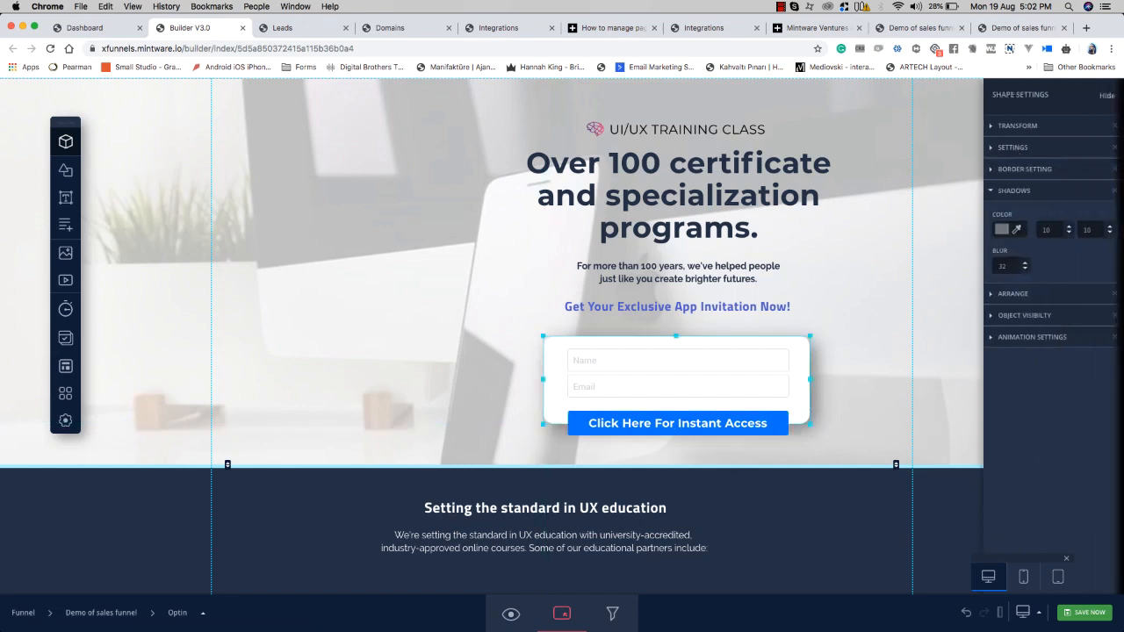
left_click(1033, 312)
left_click(1022, 299)
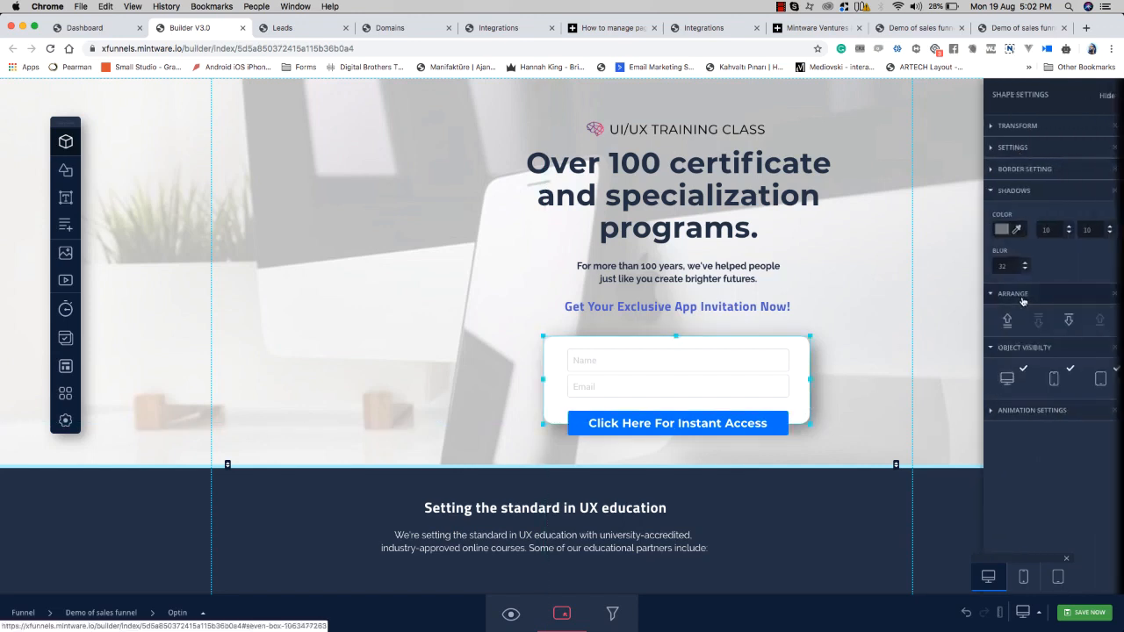
left_click(1026, 349)
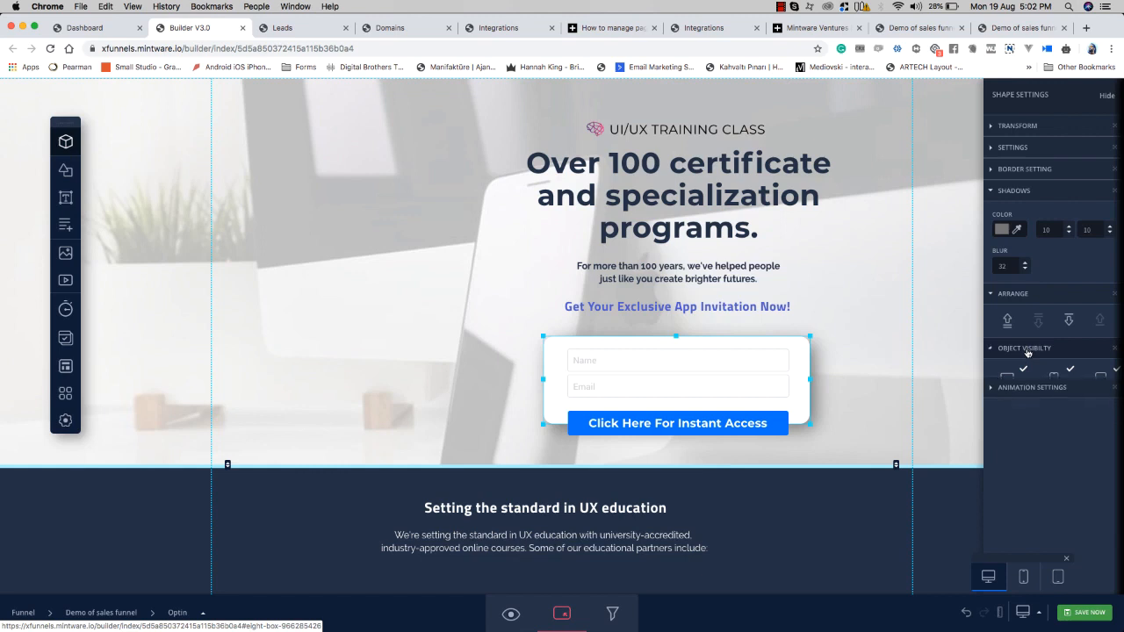
left_click(1069, 321)
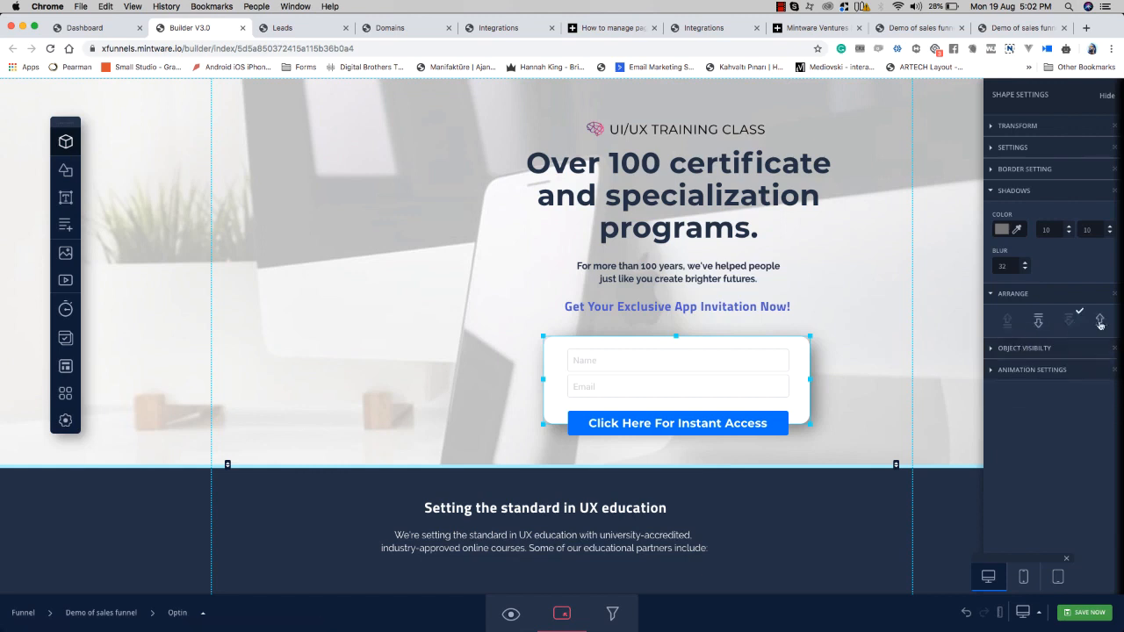
left_click(1100, 321)
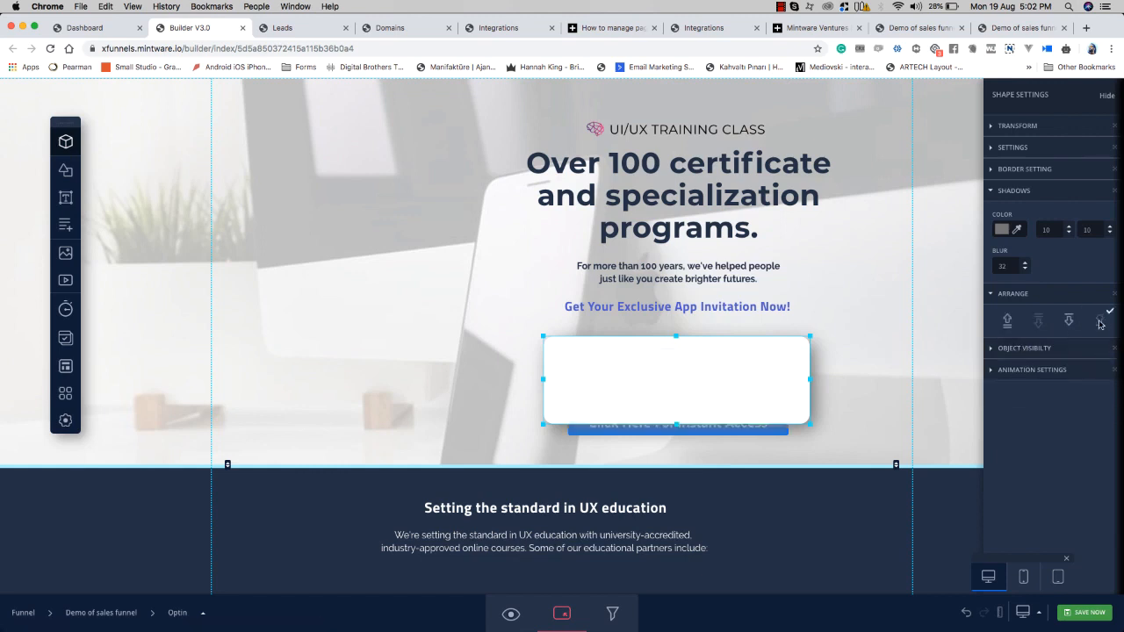
left_click(1008, 321)
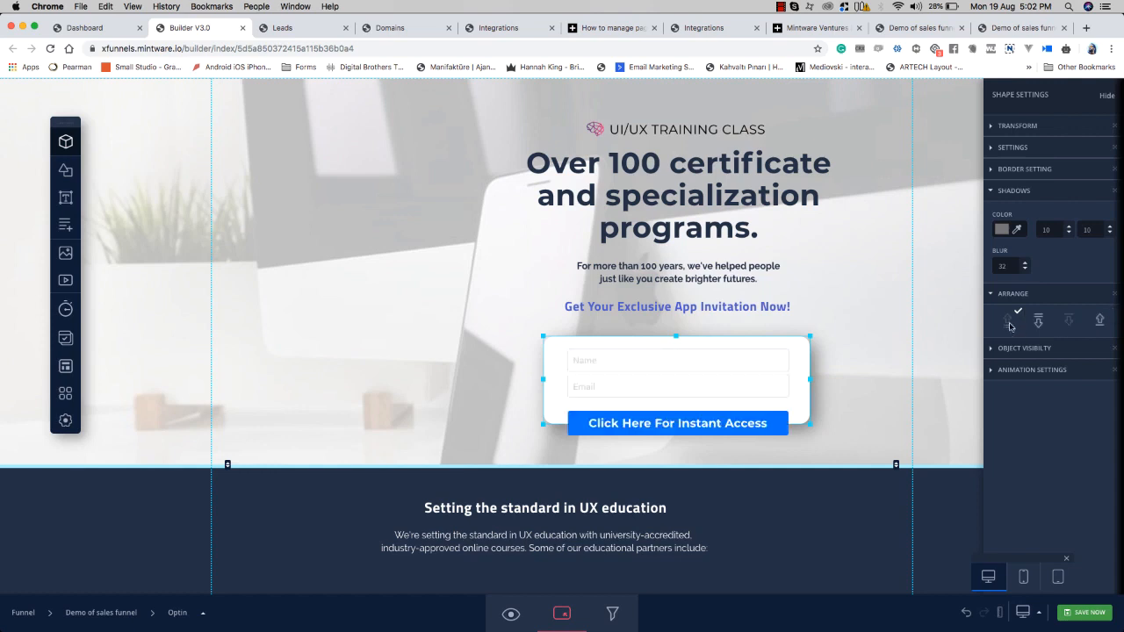
Step: Undo the recent changes until the white form card fully surrounds the button again, and hide the settings panel
left_click(1107, 96)
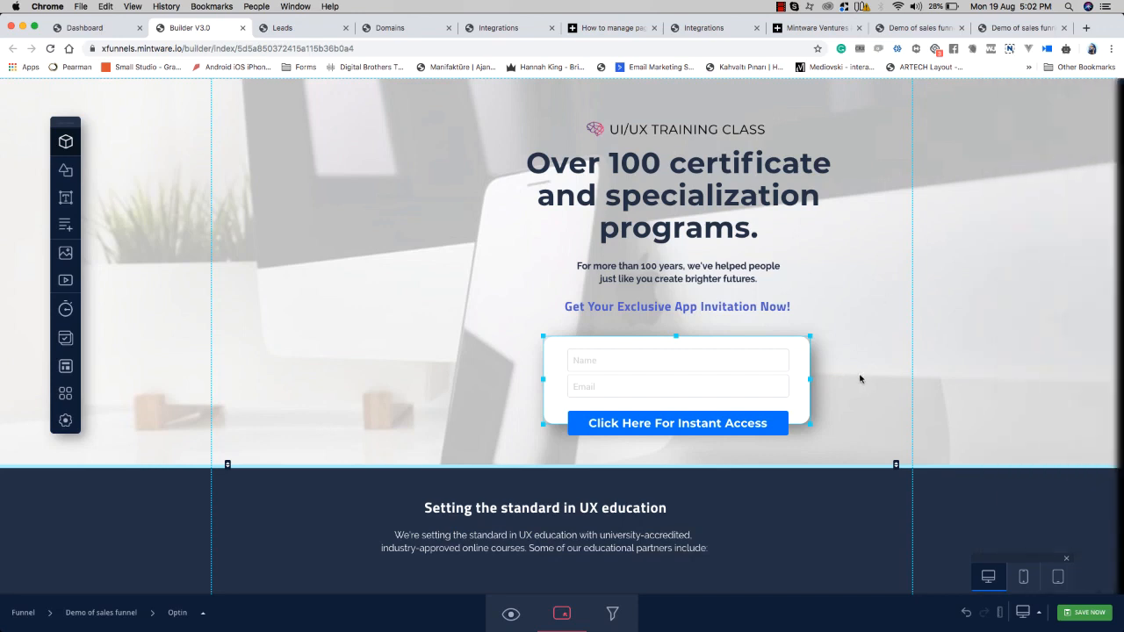
left_click(801, 417)
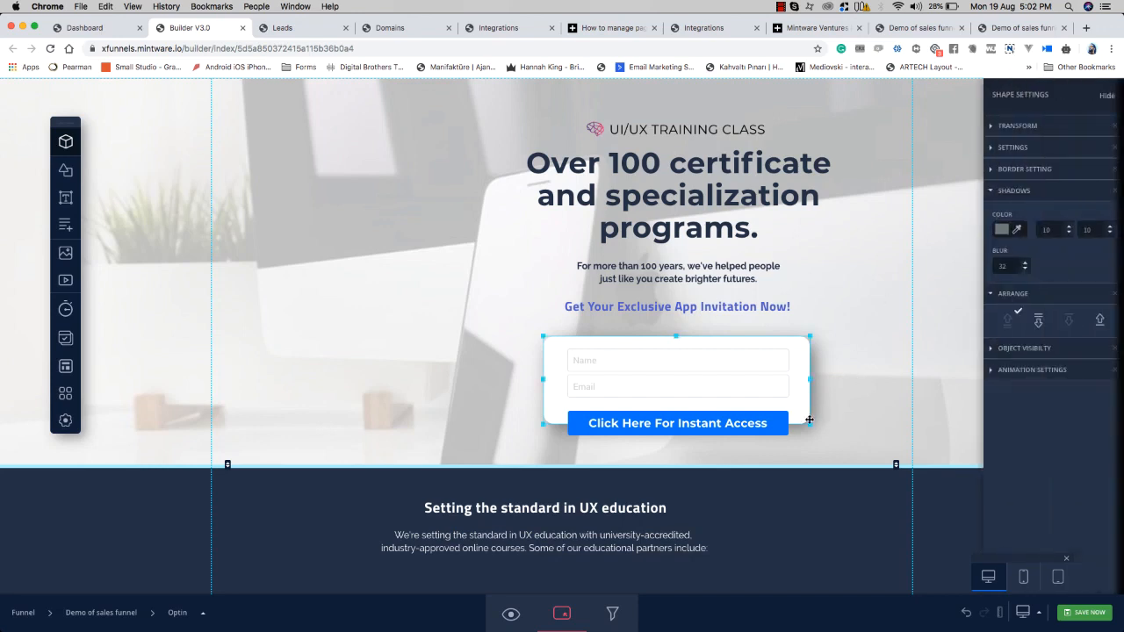
left_click(1107, 96)
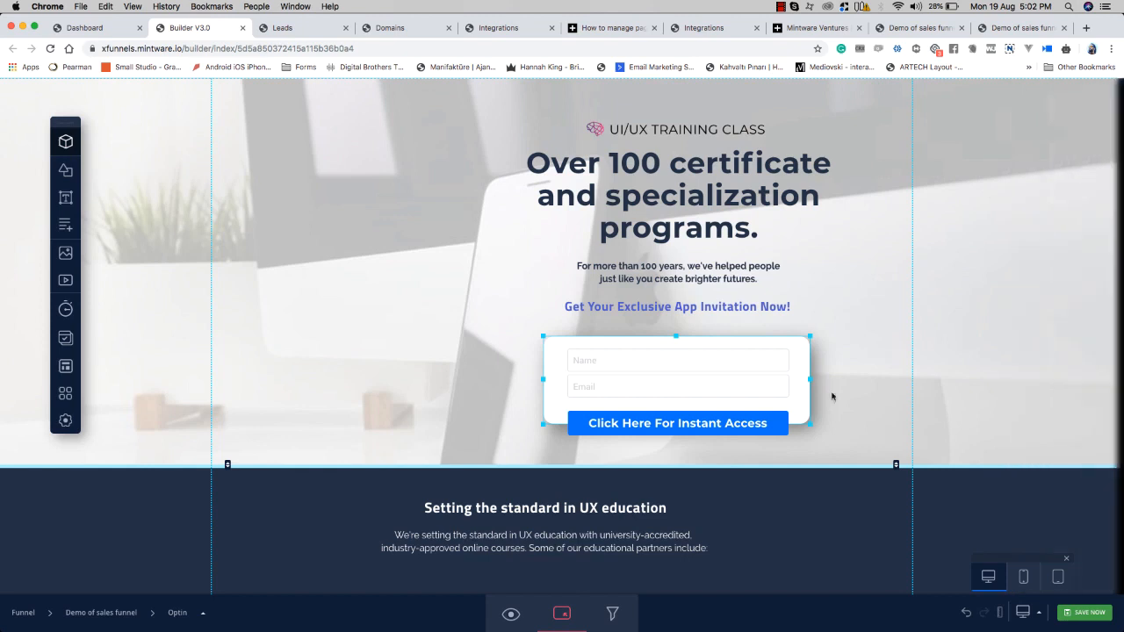
left_click(966, 615)
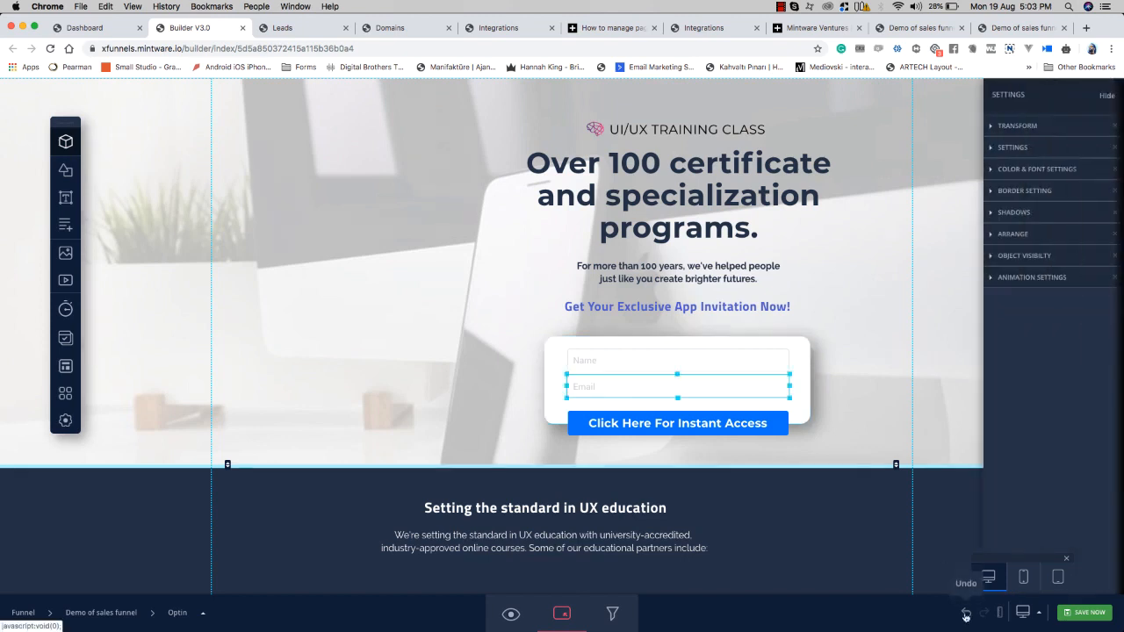
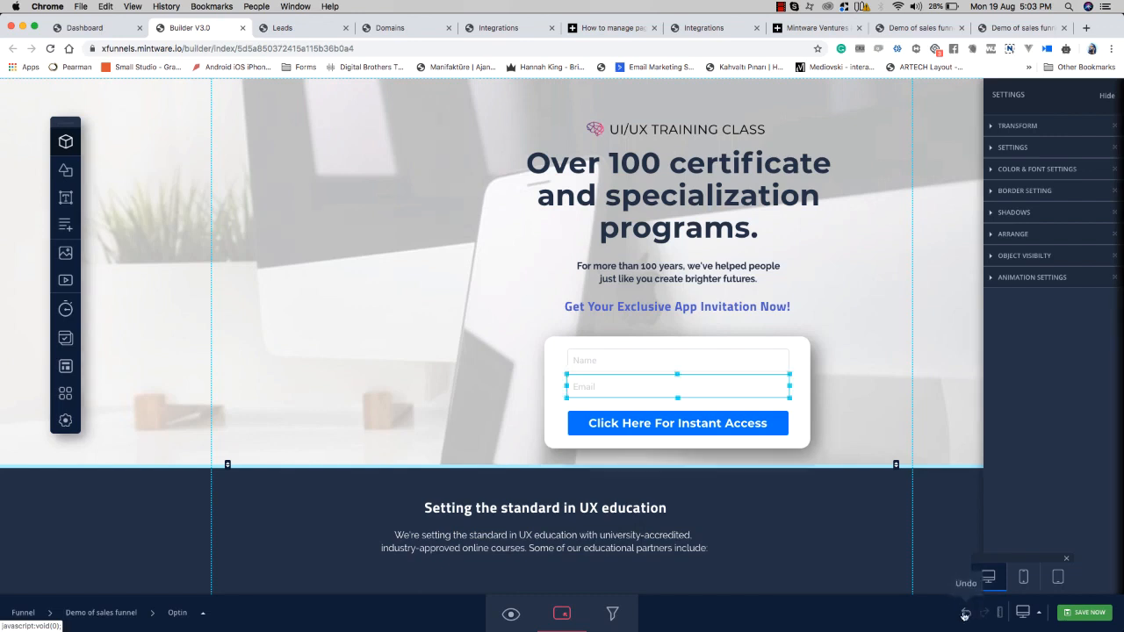
left_click(1108, 94)
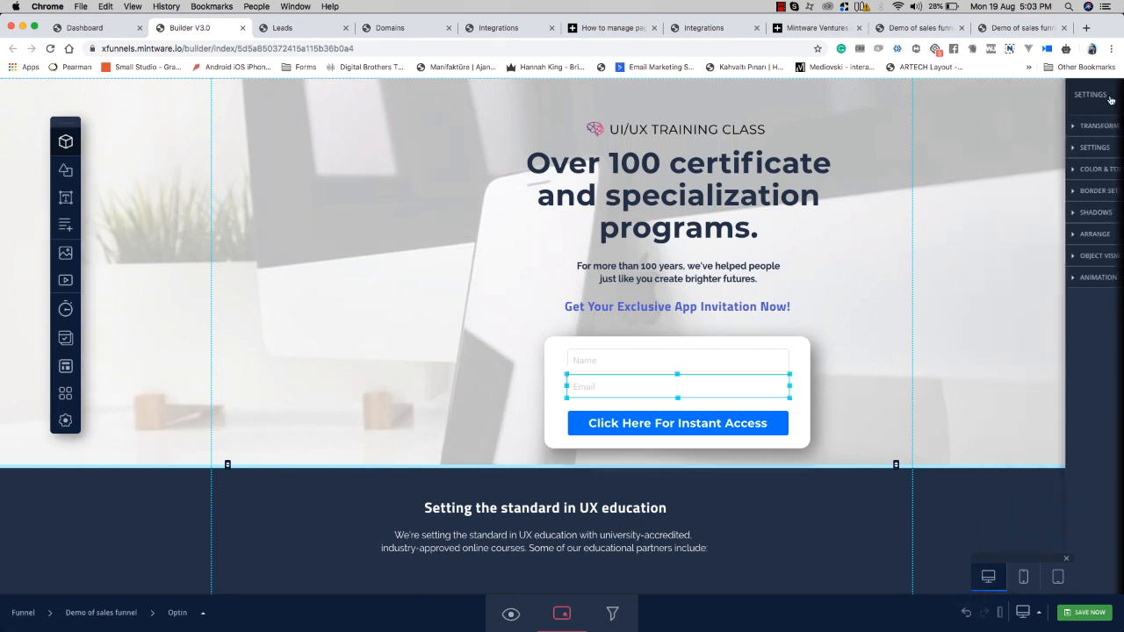
Step: Nudge the "Get Your Exclusive App Invitation Now!" text slightly down and close the device view switcher
left_click(866, 370)
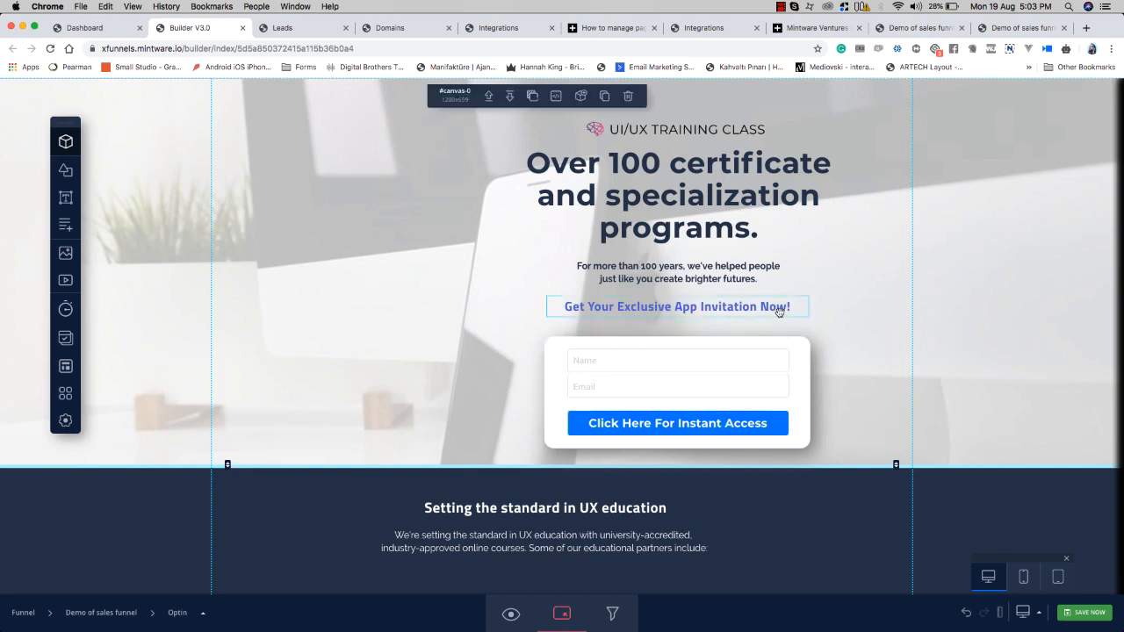
left_click_drag(780, 312, 780, 314)
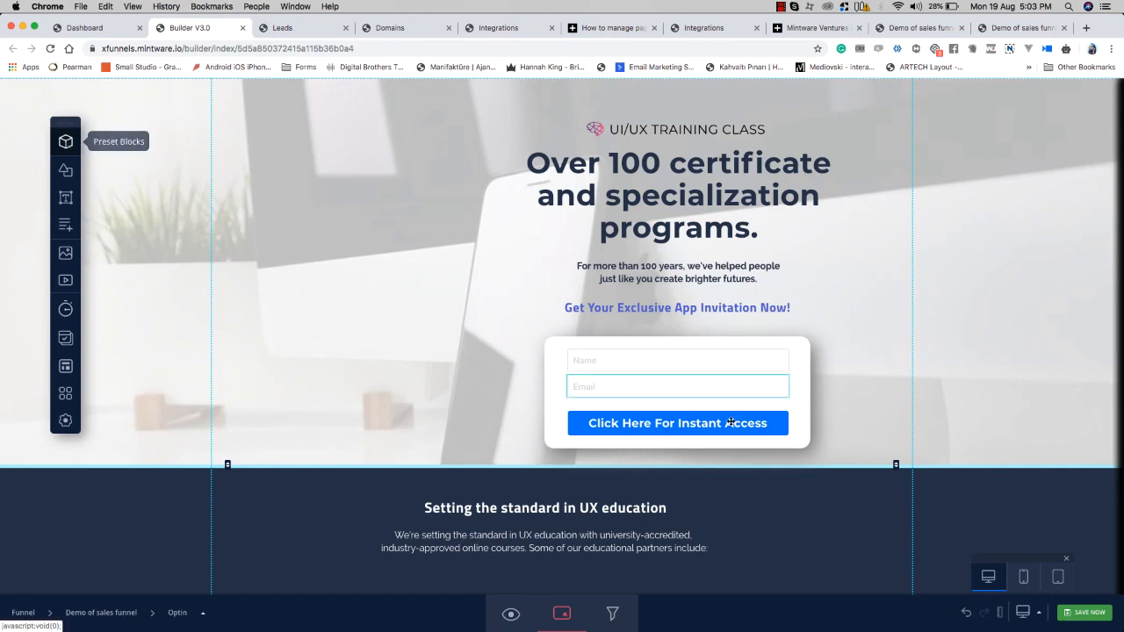
left_click(1067, 561)
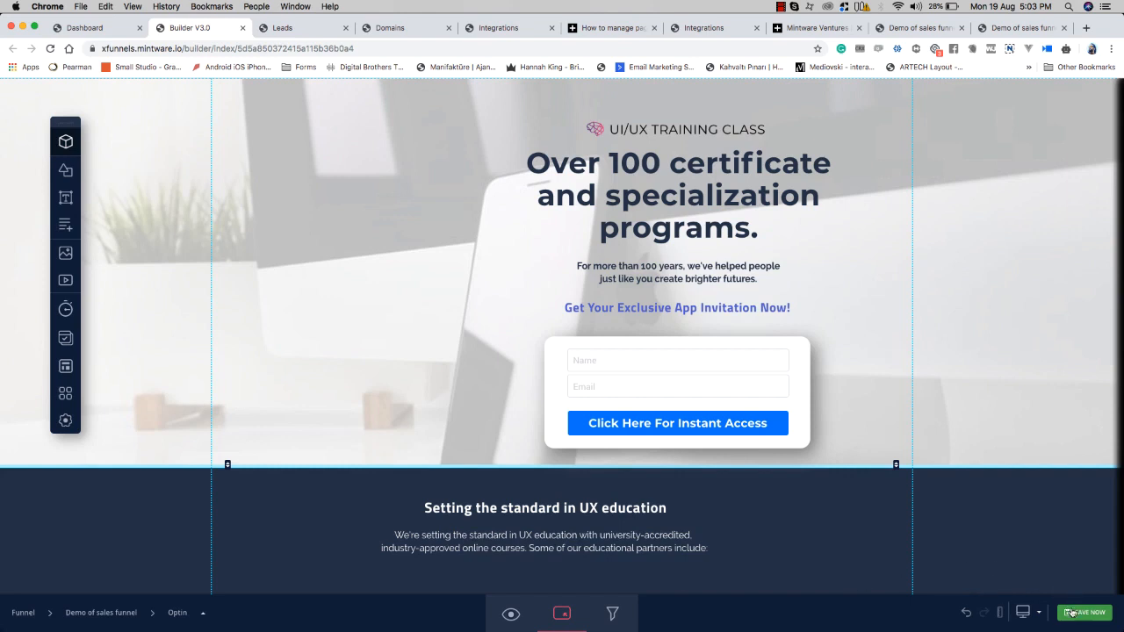
Step: Look over the opt-in page's sections from the hero form down to the footer
left_click(66, 143)
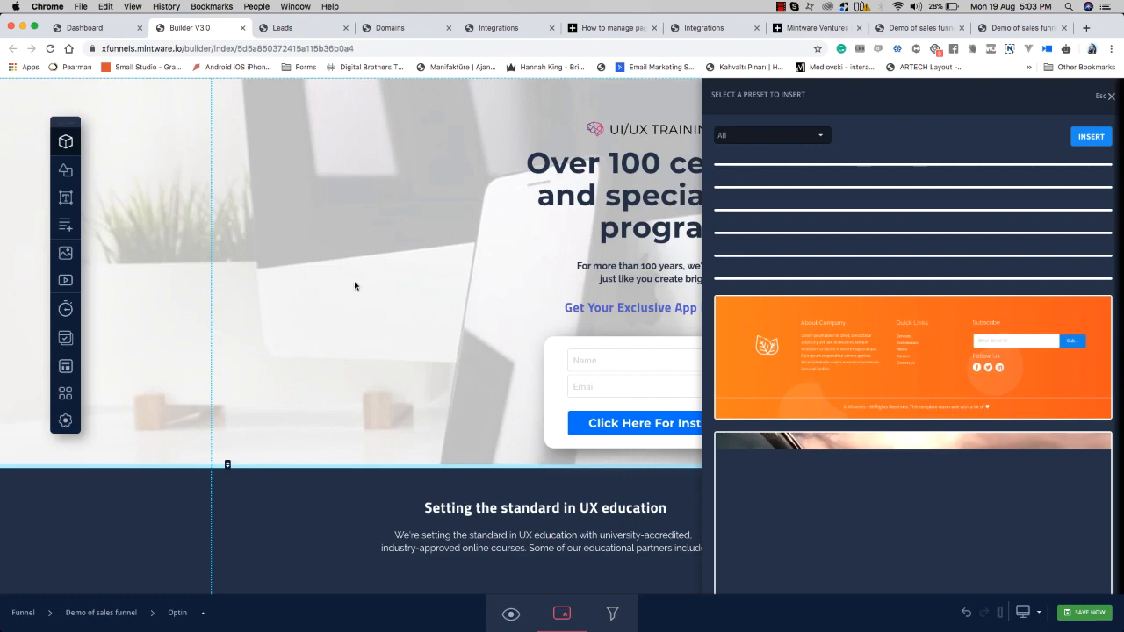
left_click(504, 181)
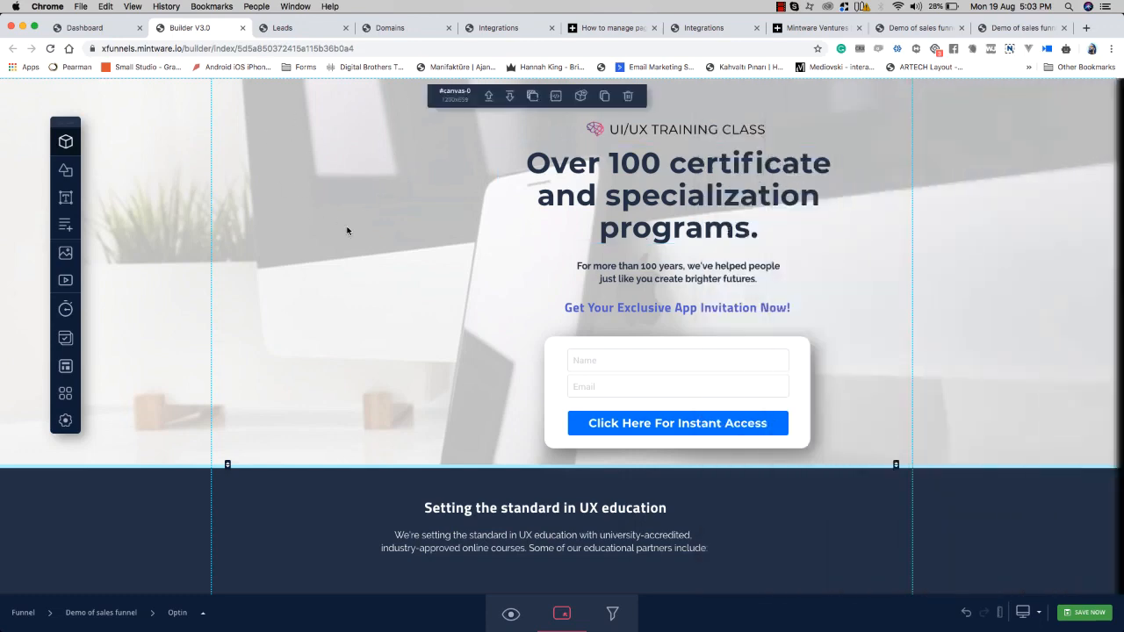
scroll(404, 275, "down", 5)
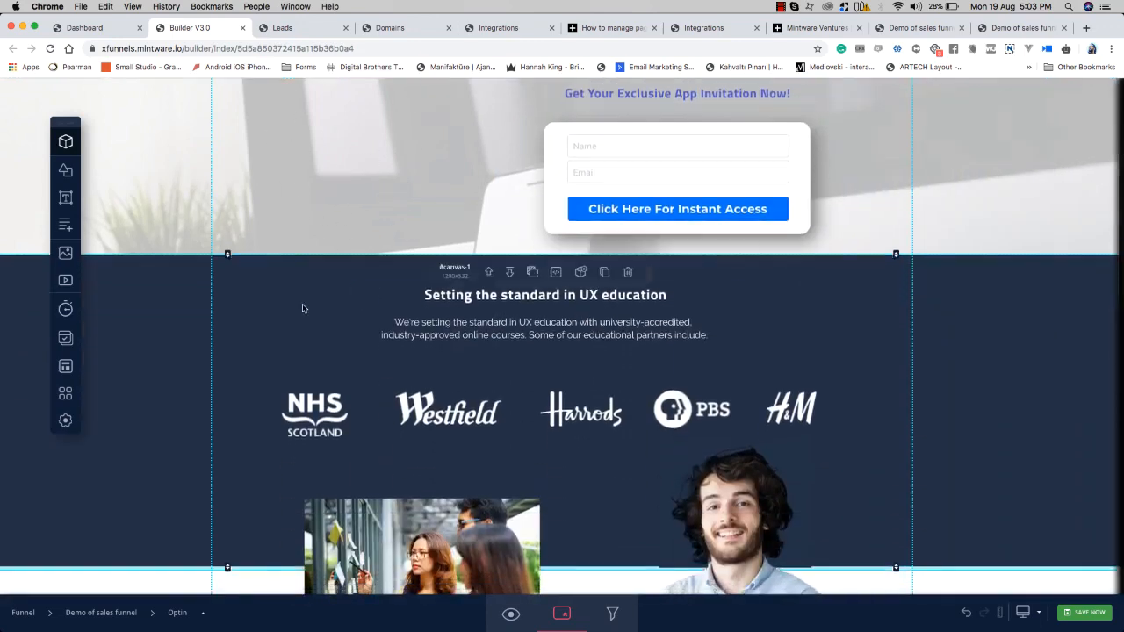
scroll(238, 421, "down", 4)
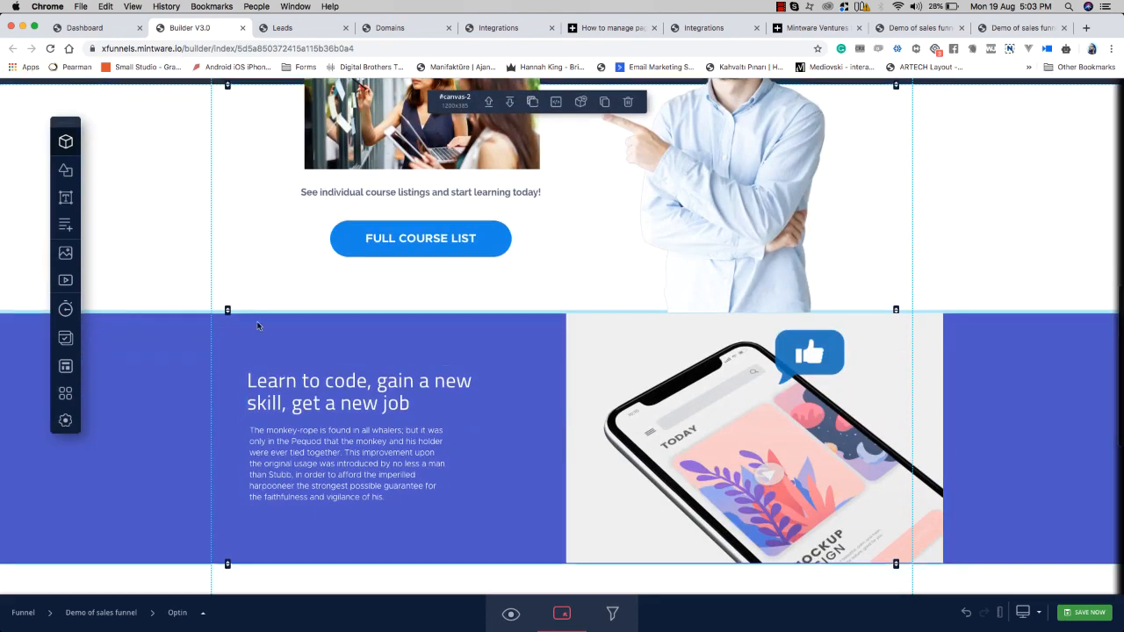
scroll(258, 325, "down", 3)
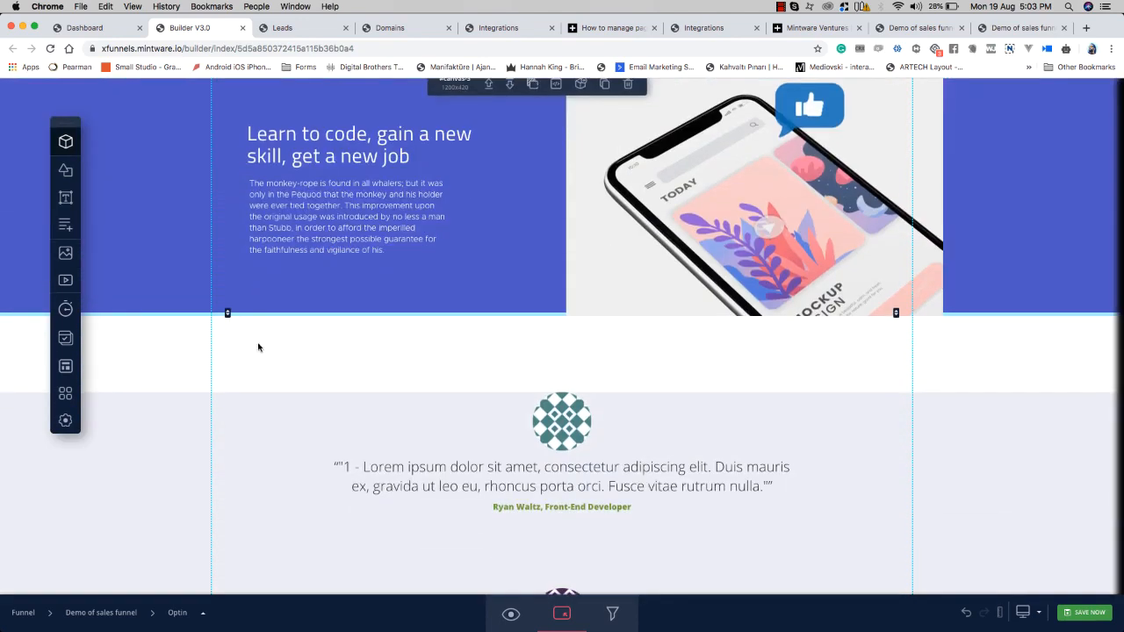
scroll(258, 386, "down", 4)
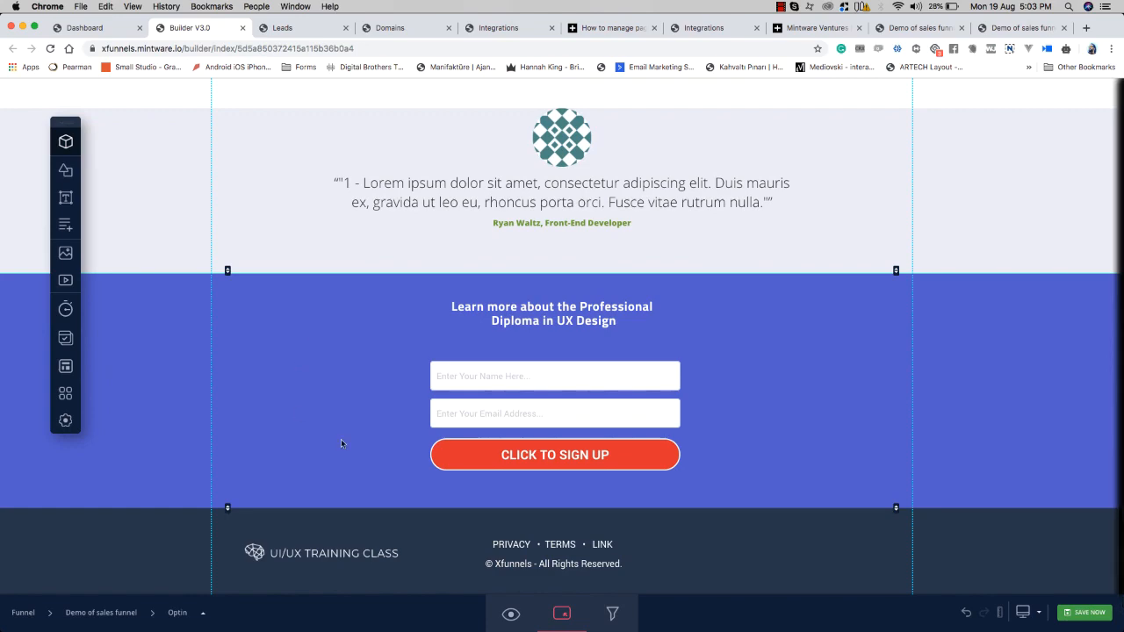
scroll(341, 444, "up", 20)
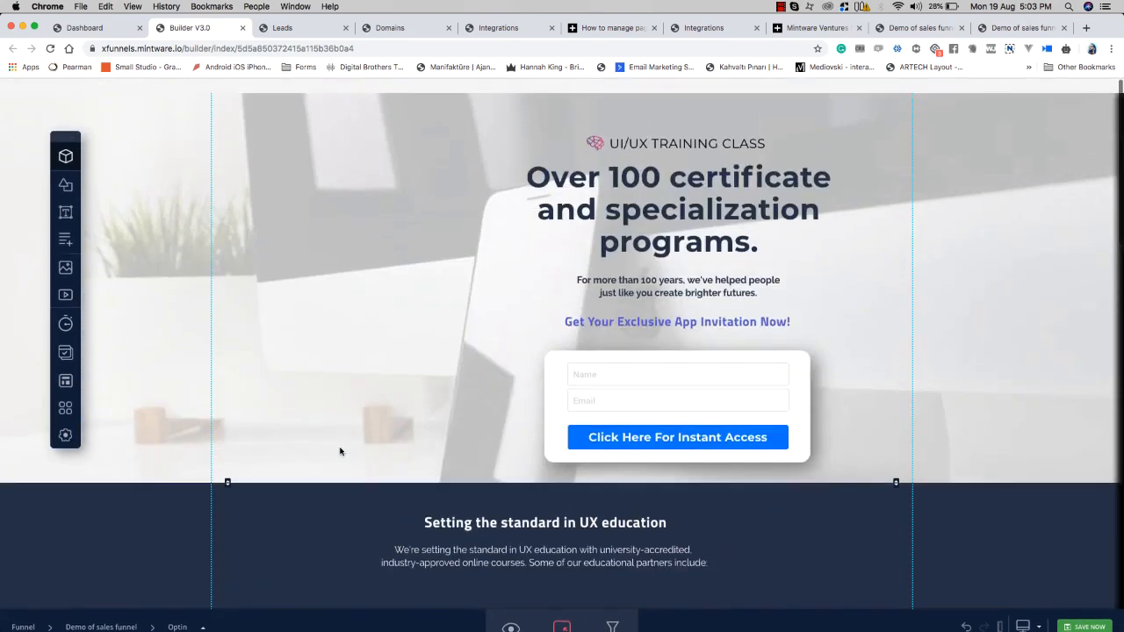
scroll(439, 427, "down", 5)
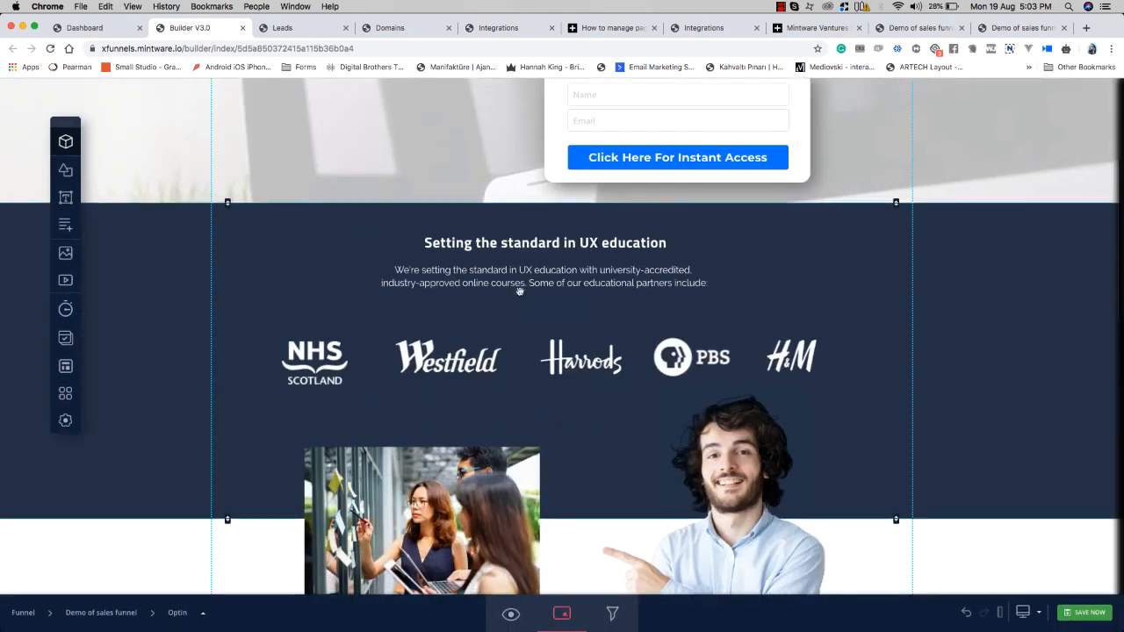
Step: Insert the "Book Demo Today!" preset block from the Call to Action category into the page
left_click(67, 141)
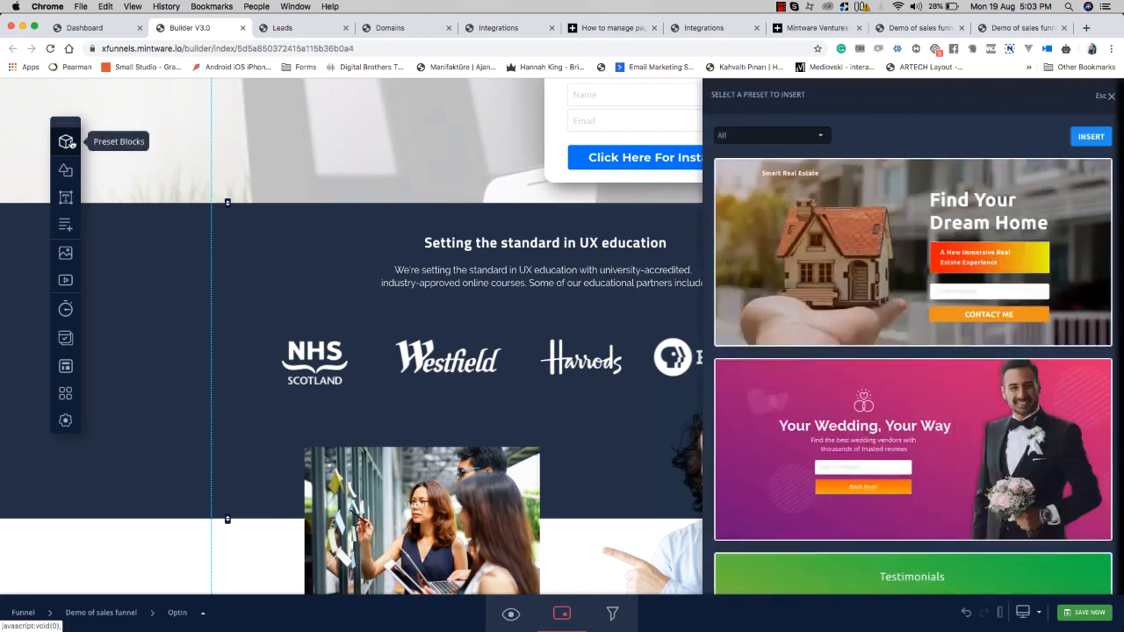
scroll(858, 165, "down", 7)
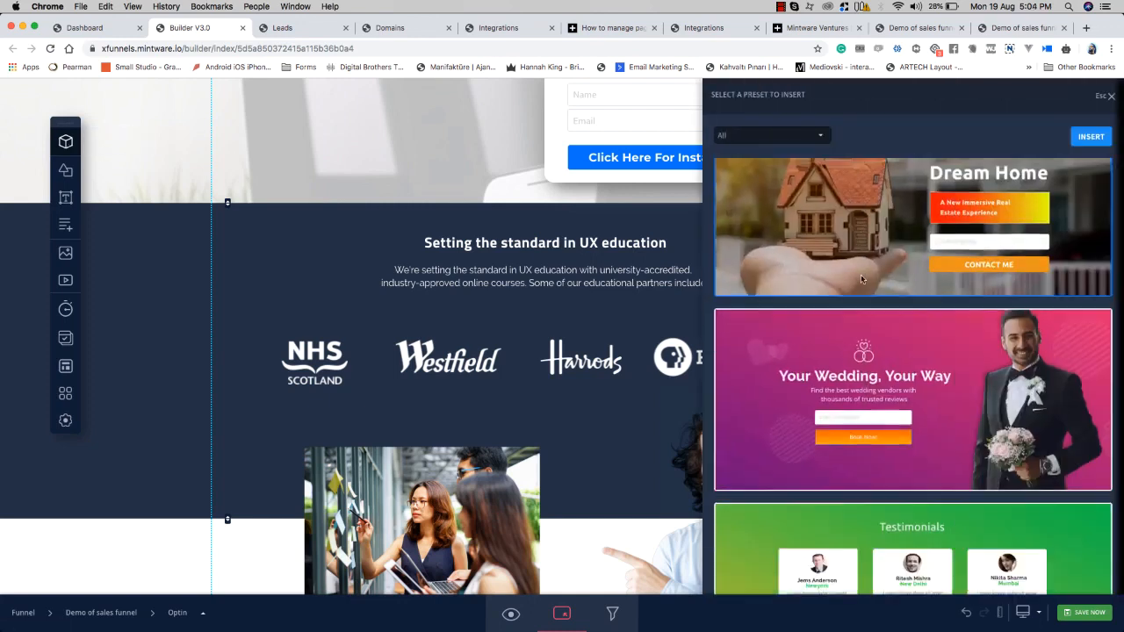
left_click(813, 138)
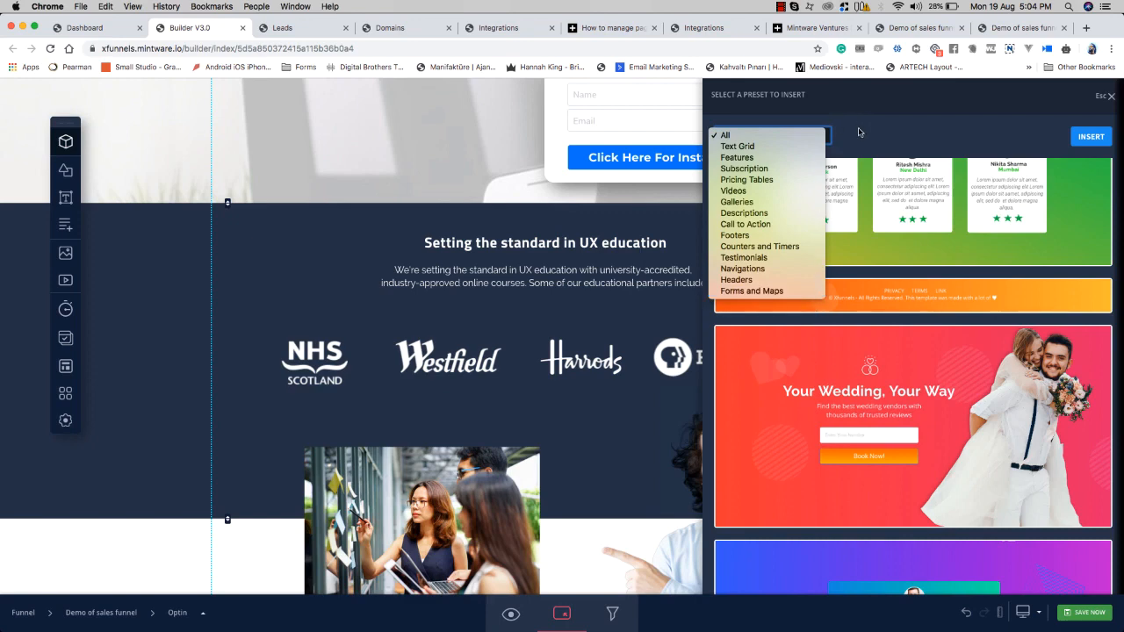
left_click(762, 224)
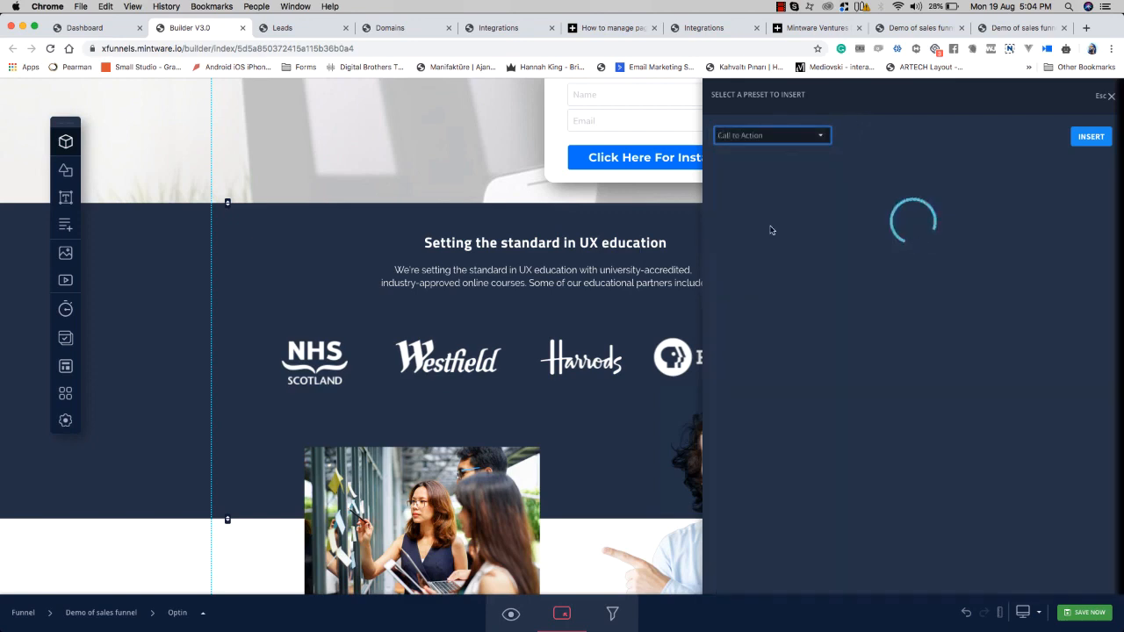
scroll(922, 269, "down", 2)
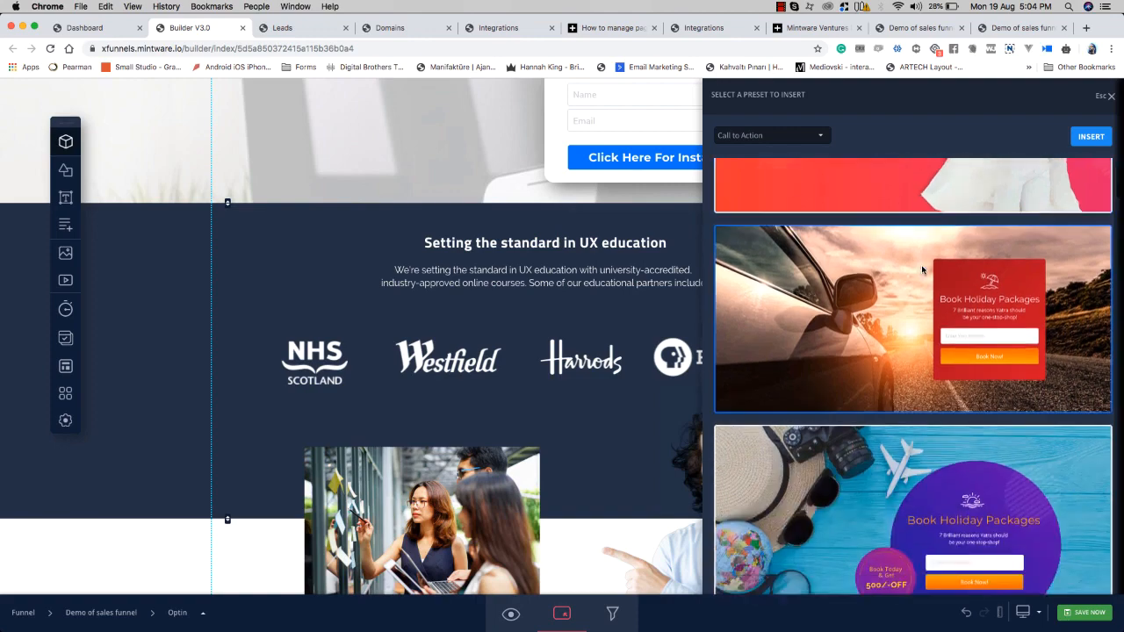
scroll(922, 270, "down", 5)
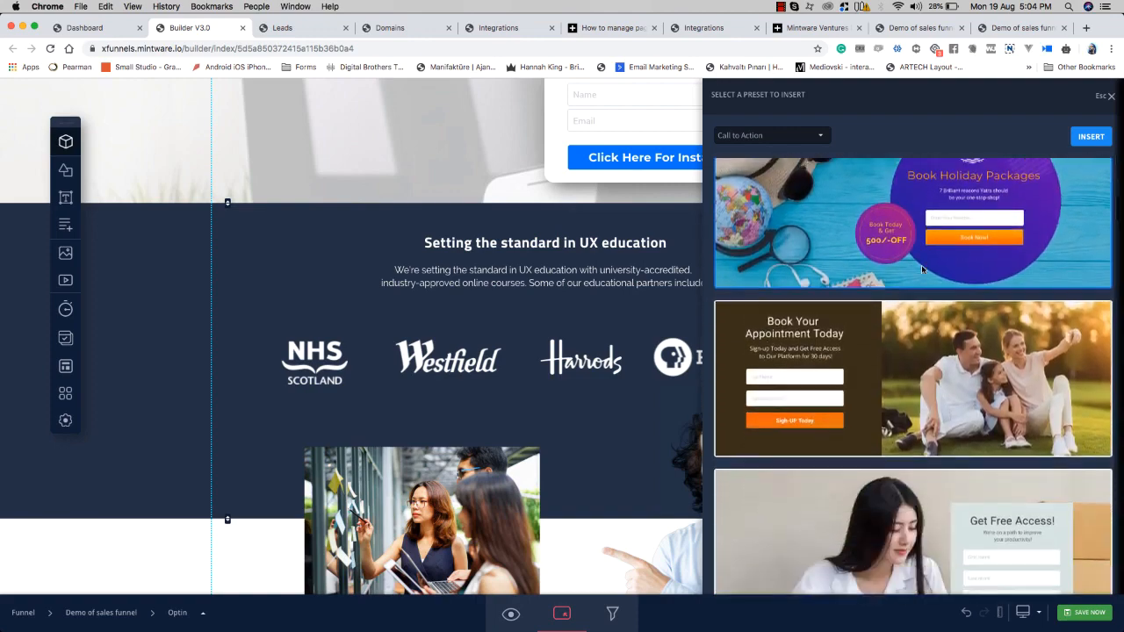
scroll(922, 269, "down", 7)
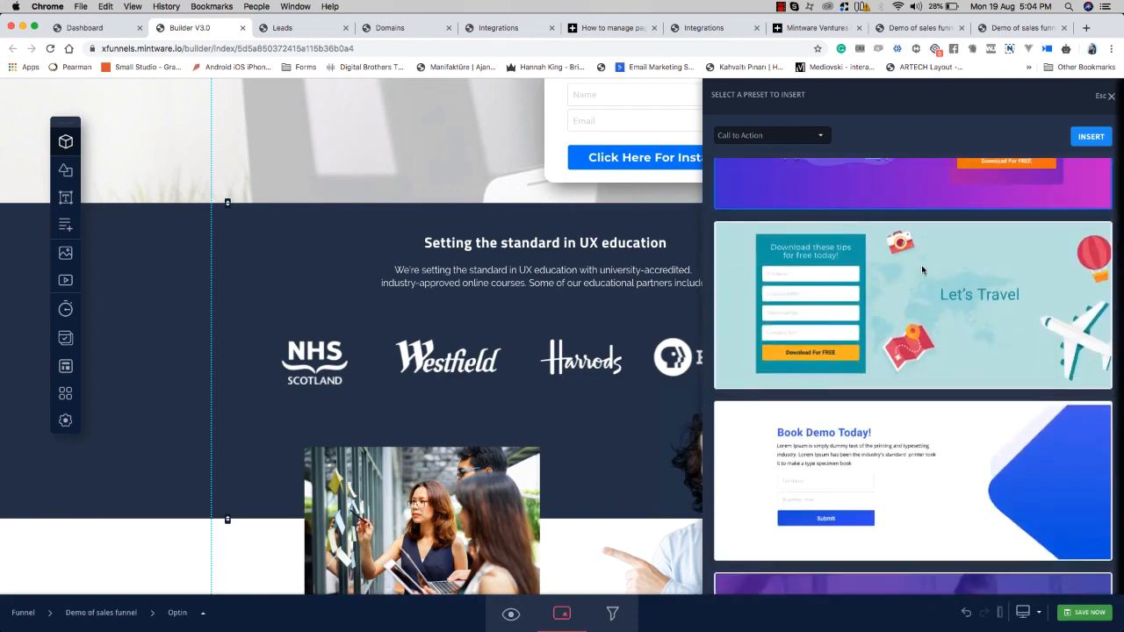
scroll(922, 269, "down", 3)
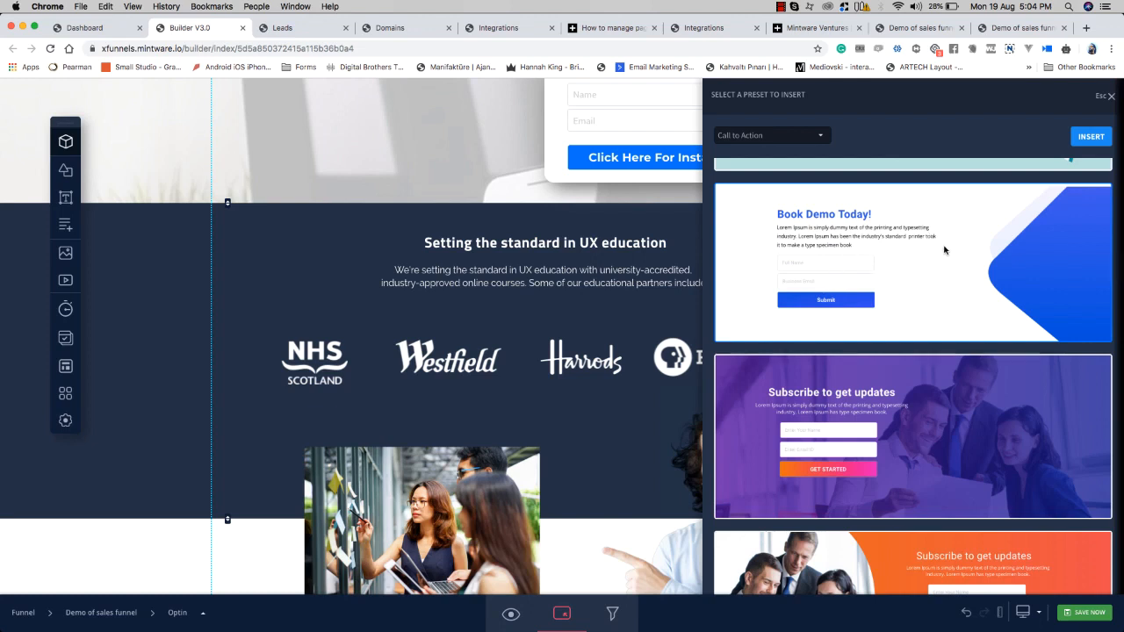
left_click(944, 250)
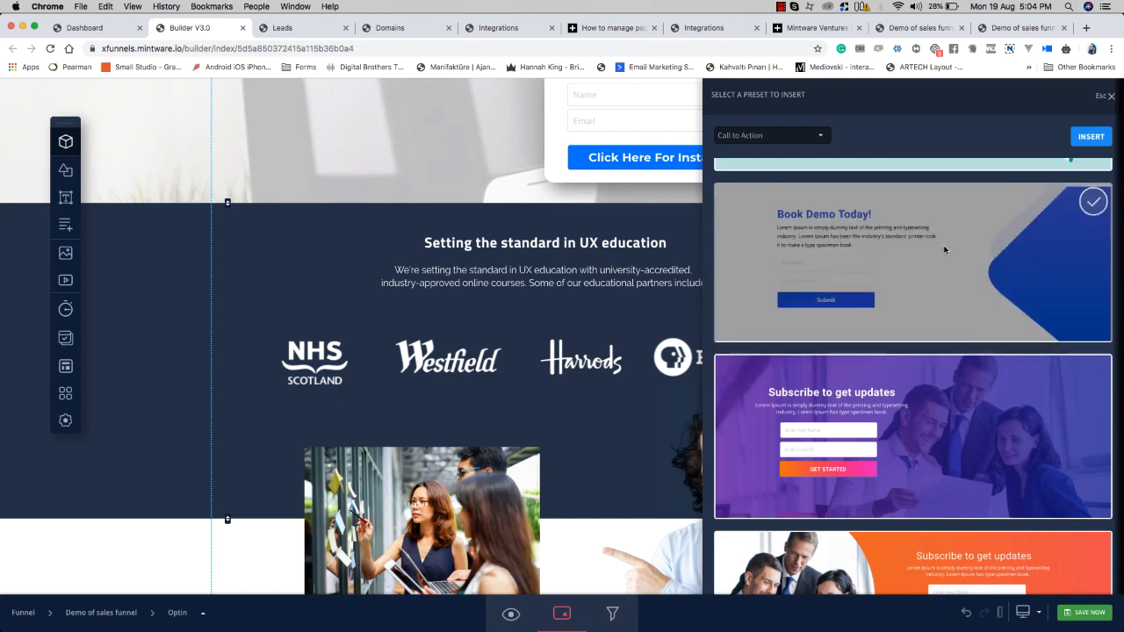
left_click(1098, 133)
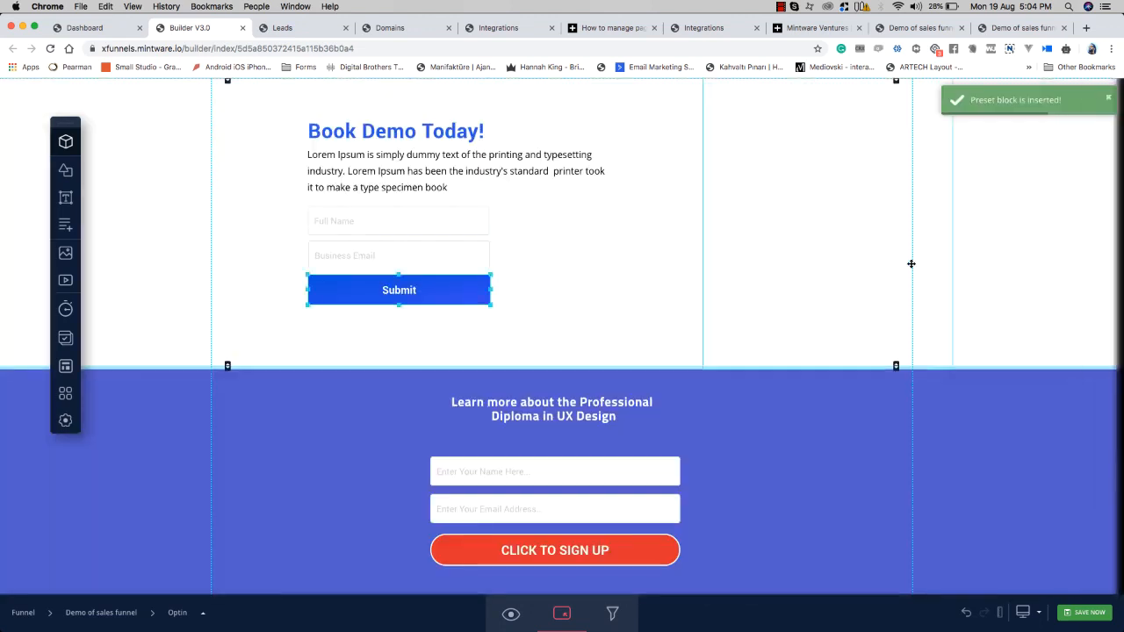
Step: Look over the opt-in page's sections to see where the "Book Demo Today!" block sits among them
scroll(912, 263, "up", 2)
scroll(499, 434, "down", 3)
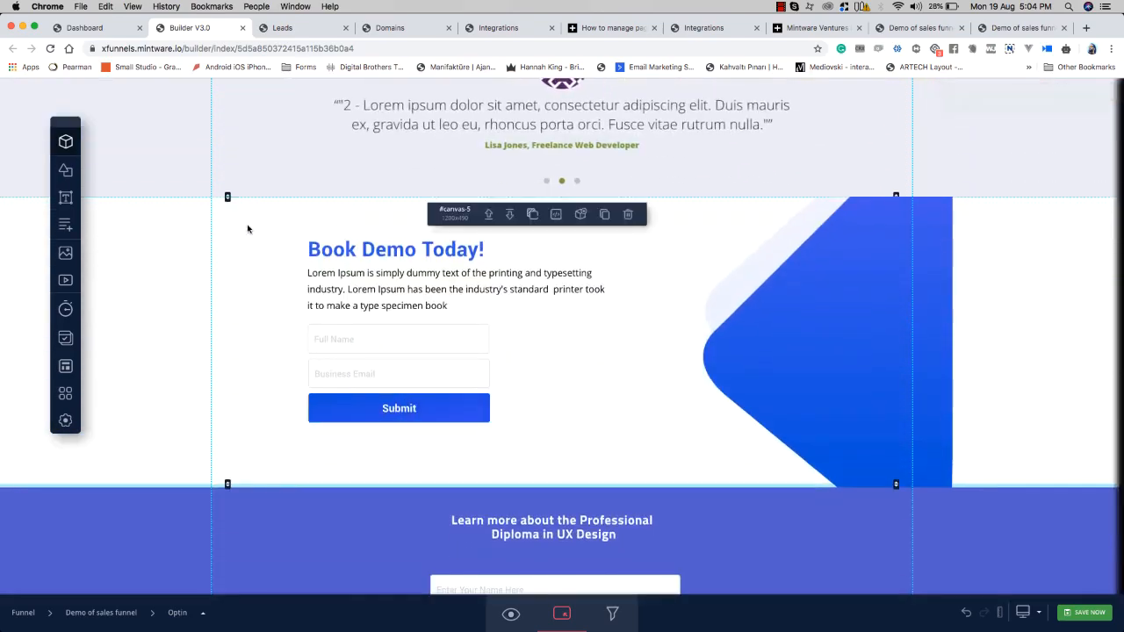
scroll(247, 228, "down", 6)
scroll(247, 227, "up", 3)
scroll(247, 226, "down", 2)
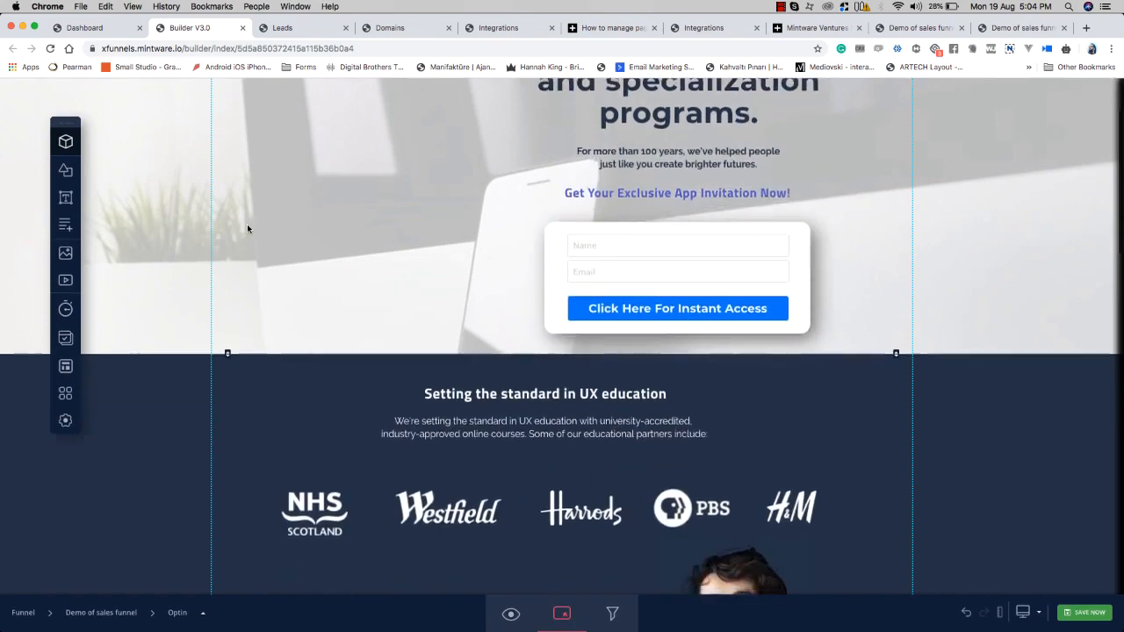
scroll(310, 308, "up", 5)
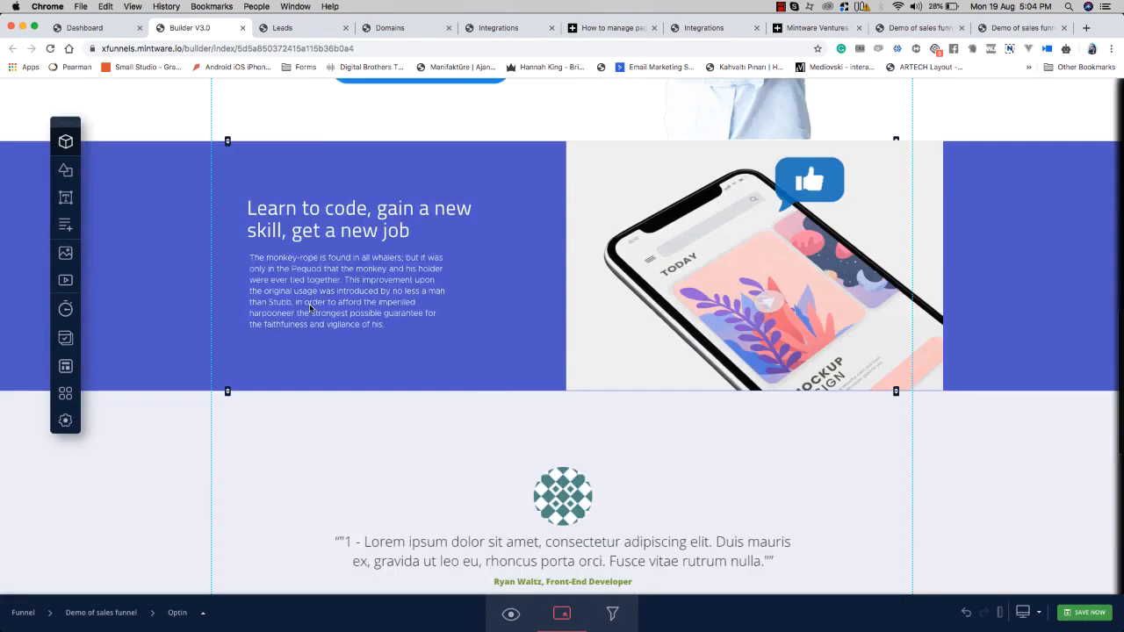
scroll(309, 308, "down", 2)
scroll(310, 308, "down", 2)
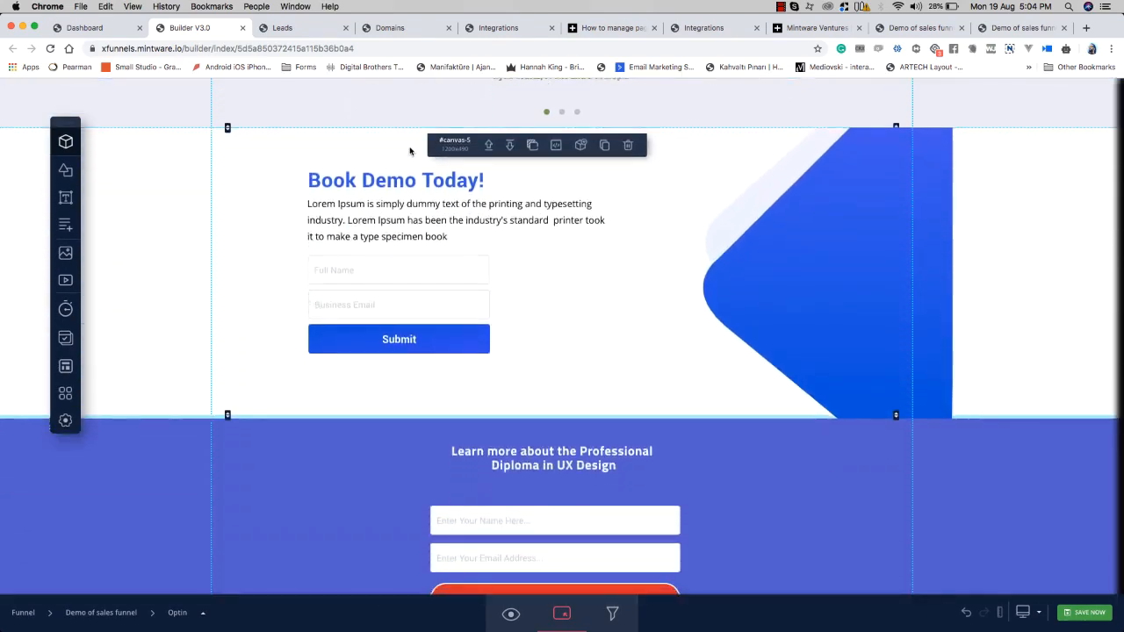
Step: Move the "Book Demo Today!" block up through the page until it sits directly below the hero section
left_click(489, 153)
scroll(488, 152, "up", 8)
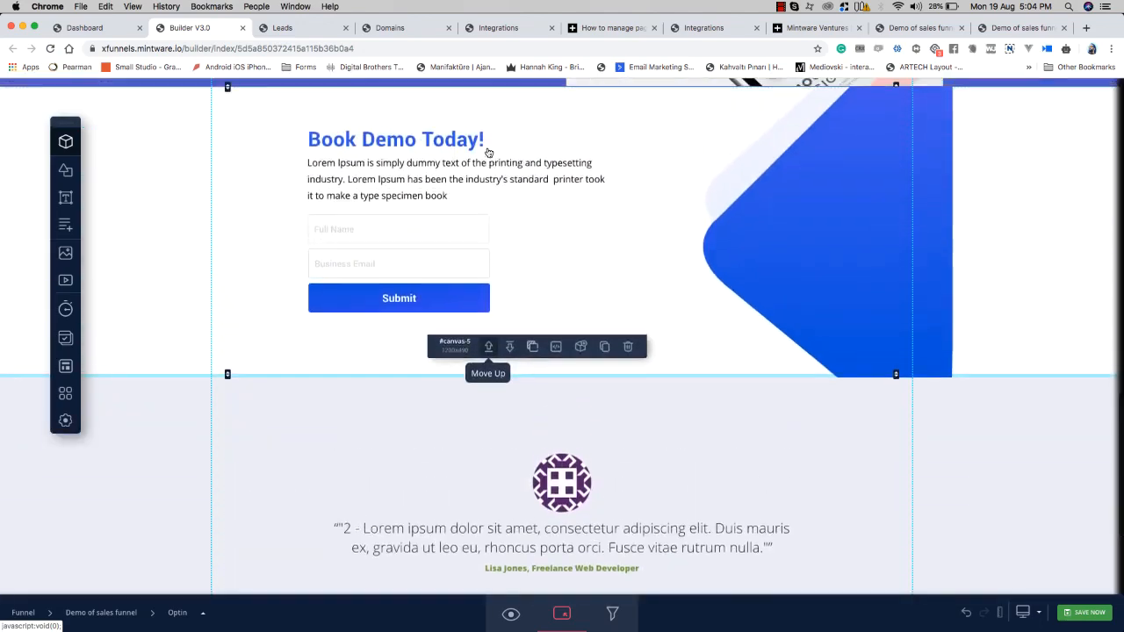
left_click(490, 239)
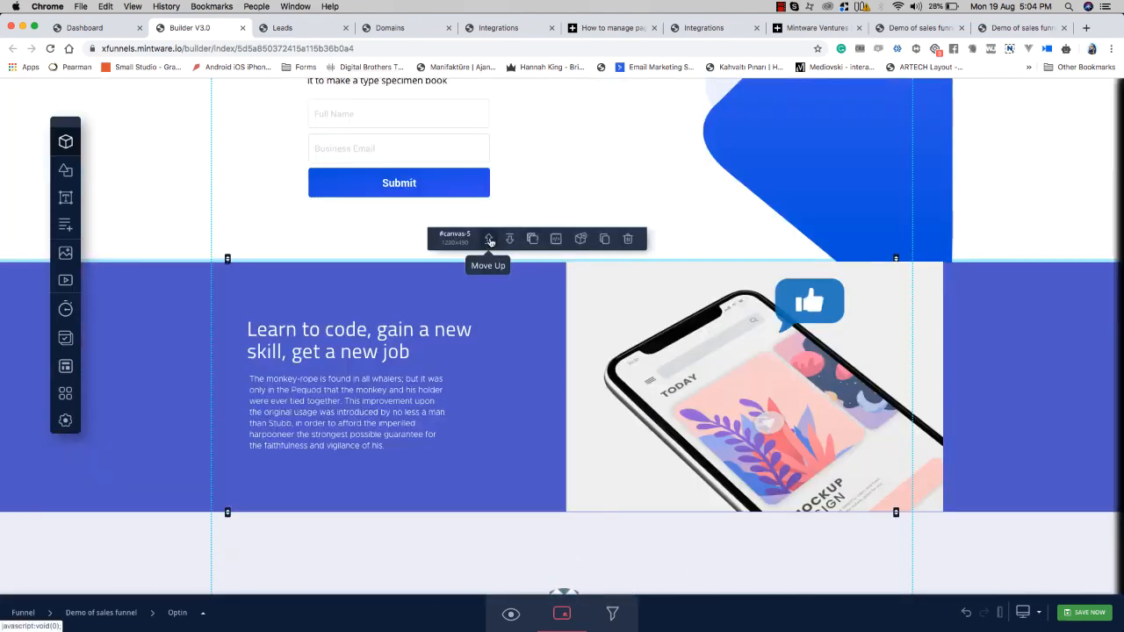
scroll(489, 237, "up", 3)
scroll(421, 185, "up", 3)
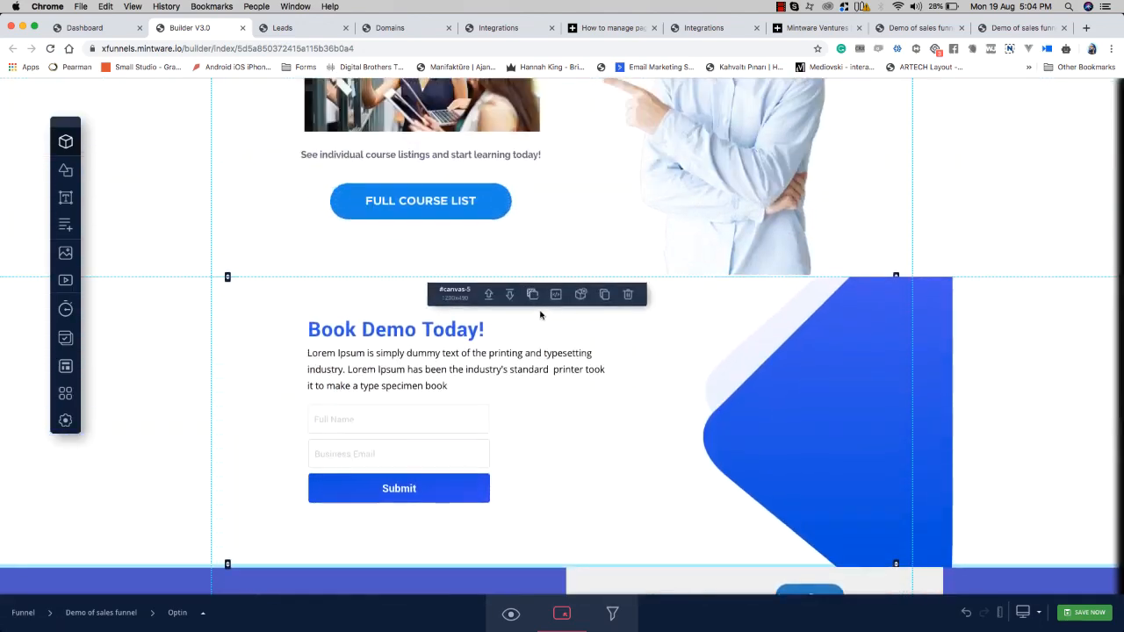
left_click(482, 297)
scroll(487, 301, "up", 4)
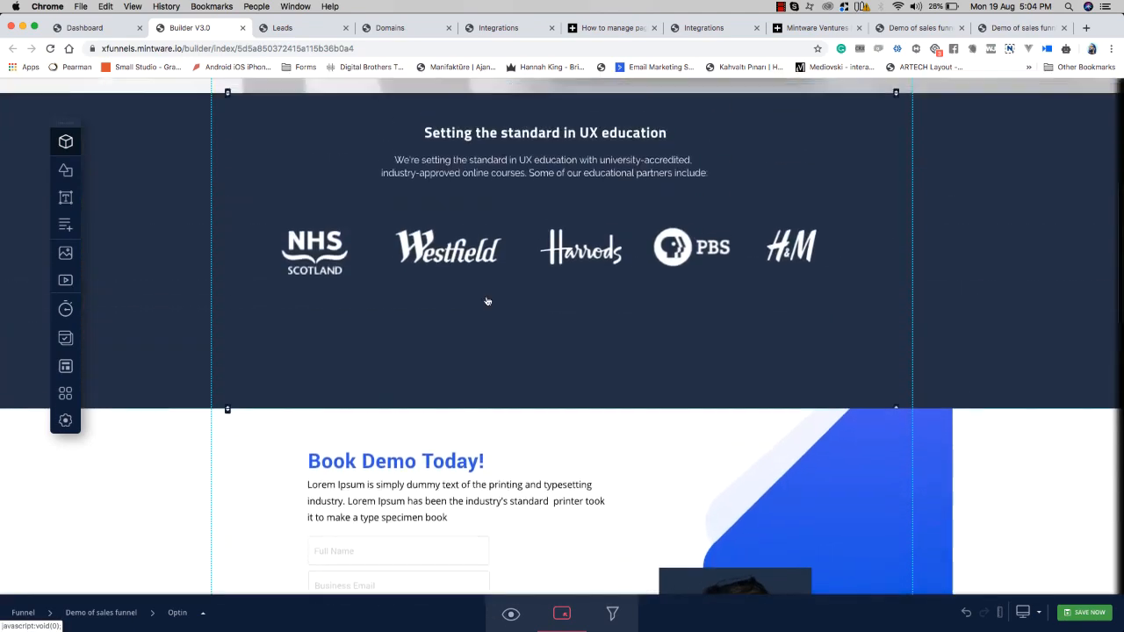
scroll(487, 301, "down", 3)
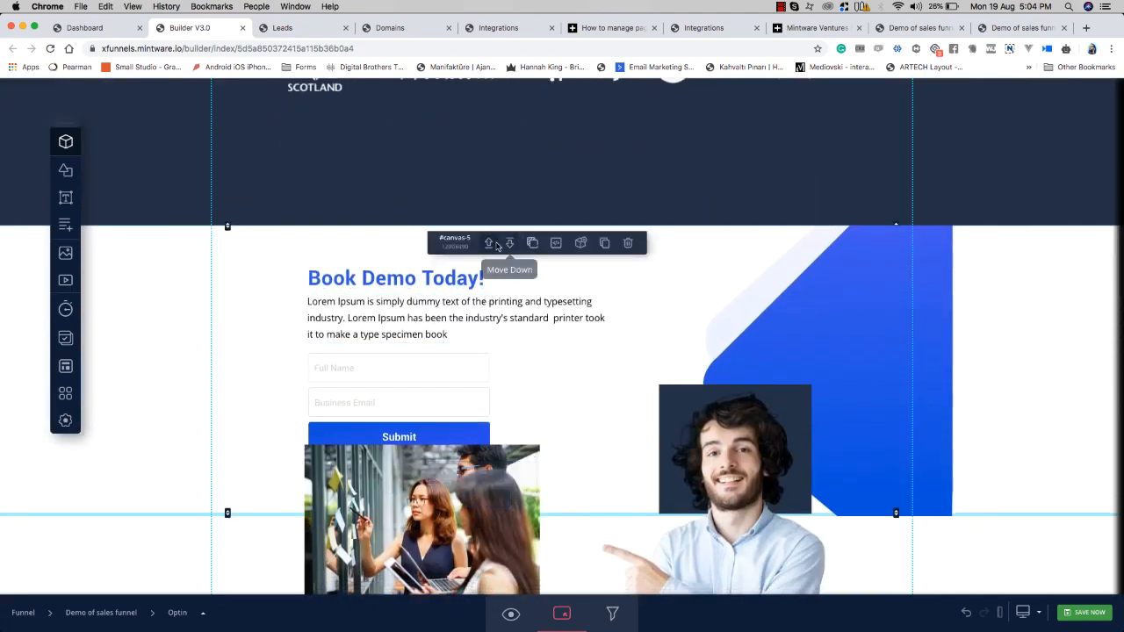
left_click(492, 243)
scroll(490, 247, "up", 5)
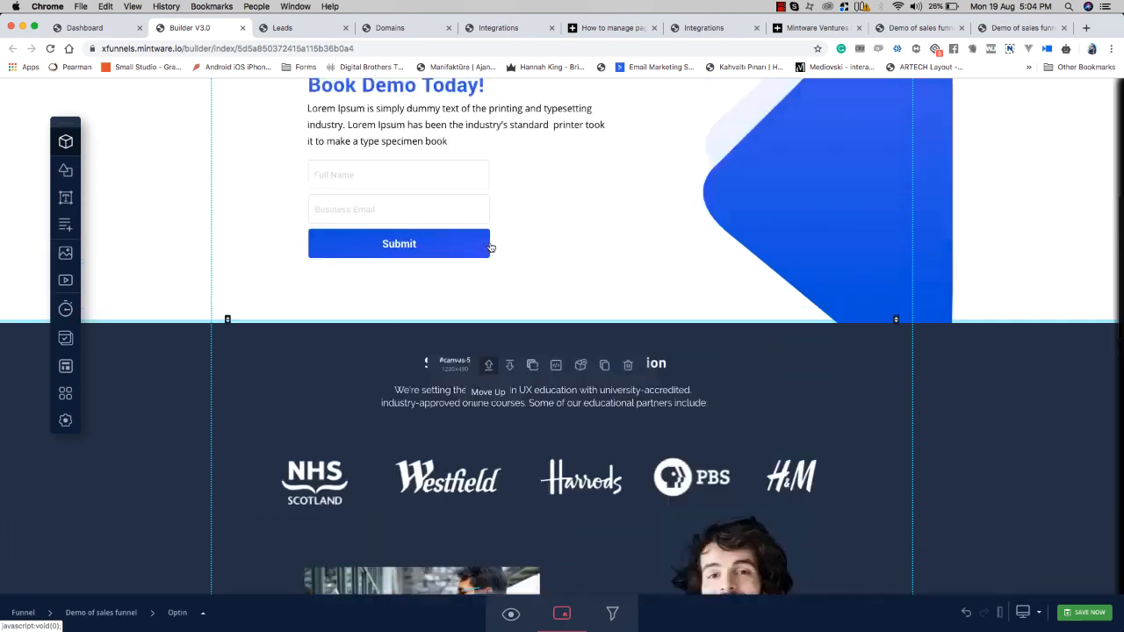
Step: Review the hero form, the relocated "Book Demo Today!" block and the sections that follow it
scroll(442, 228, "down", 3)
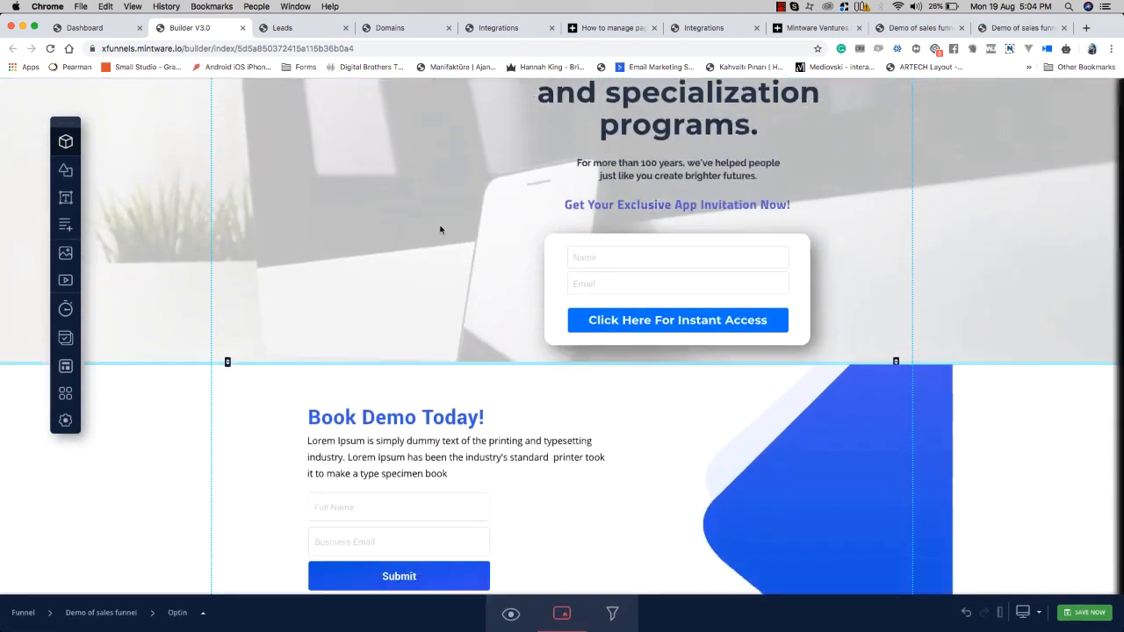
scroll(441, 228, "up", 3)
scroll(436, 227, "down", 6)
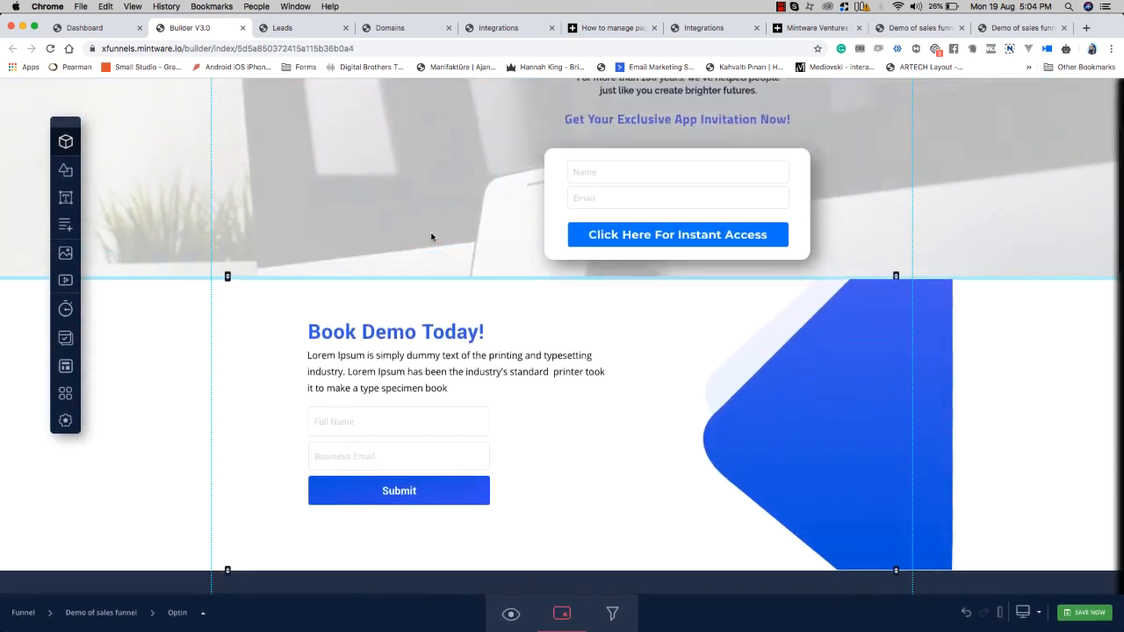
scroll(432, 234, "up", 5)
scroll(432, 234, "down", 8)
scroll(432, 235, "up", 8)
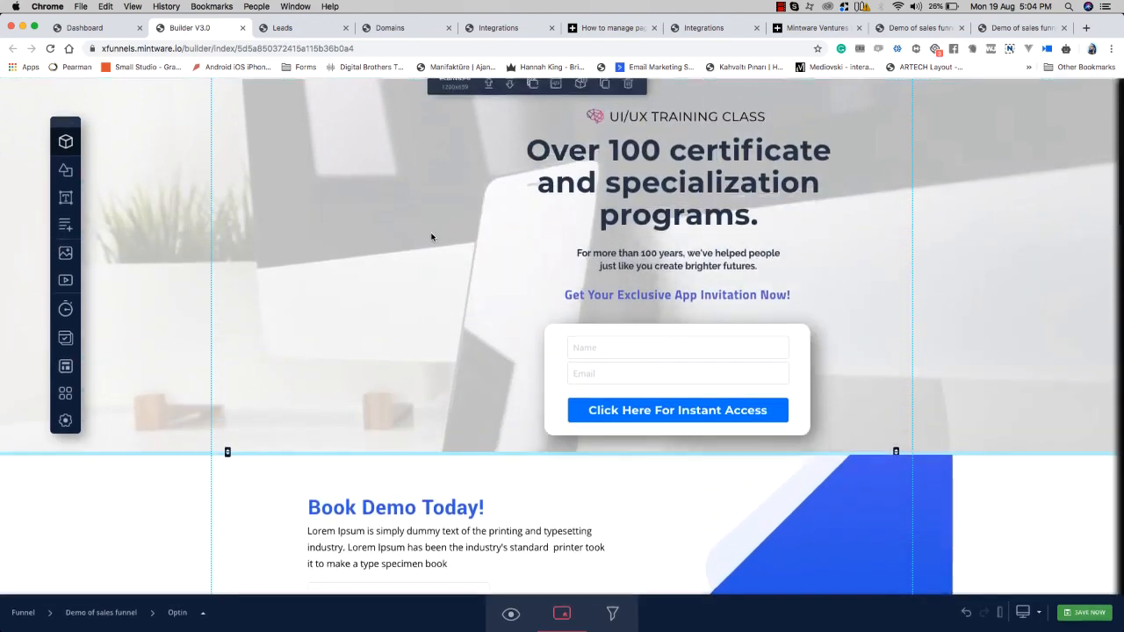
scroll(431, 237, "down", 7)
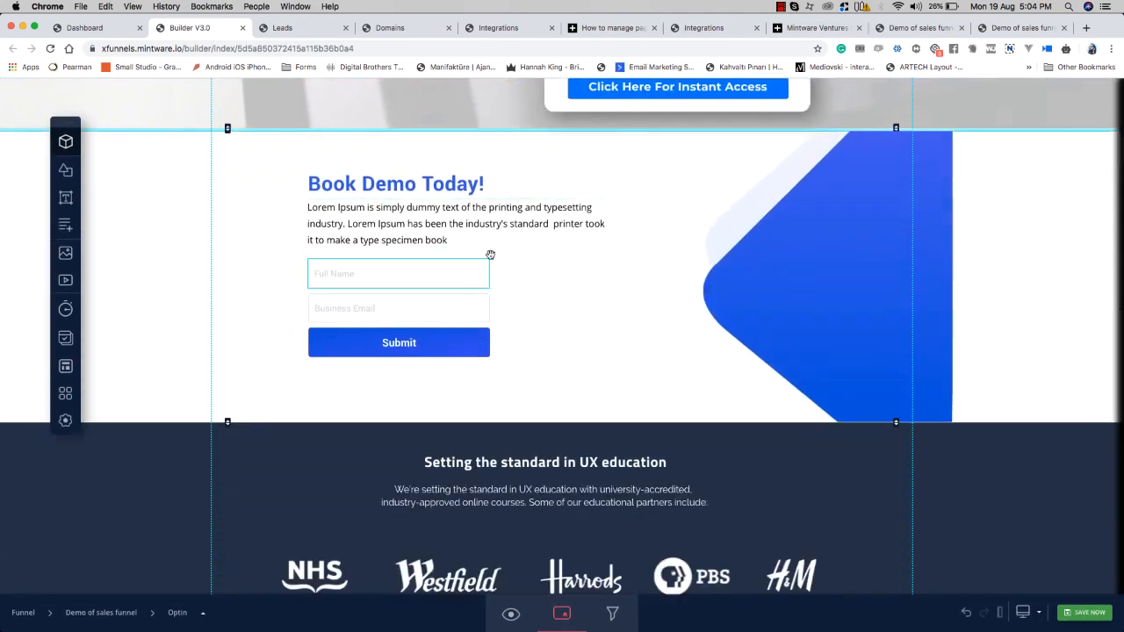
scroll(462, 386, "down", 5)
scroll(464, 387, "down", 5)
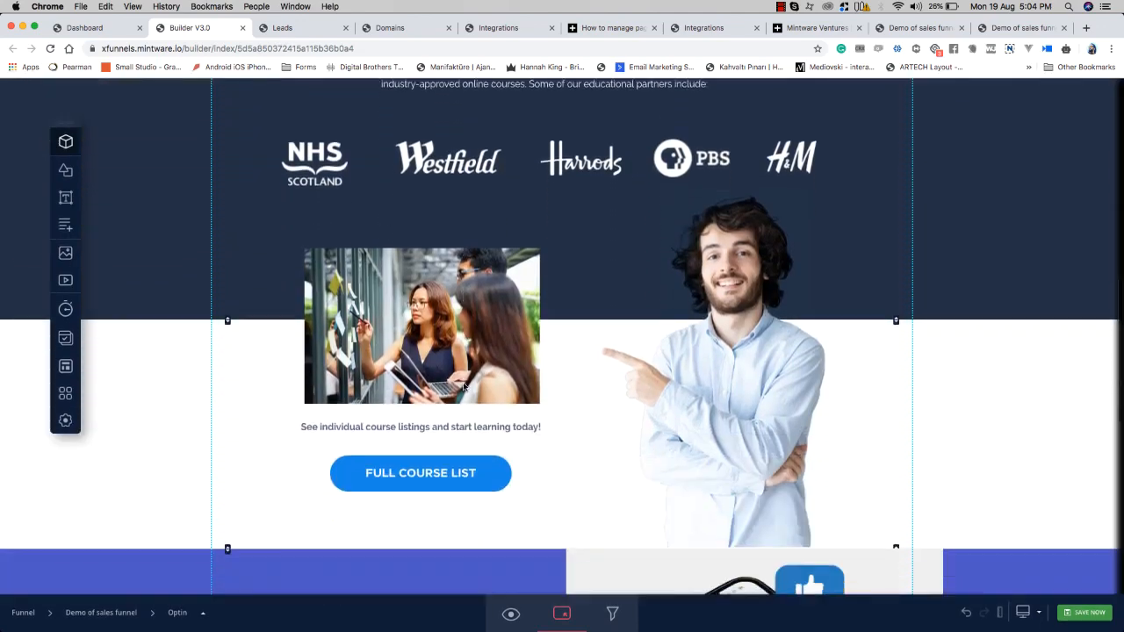
scroll(591, 435, "up", 3)
scroll(588, 484, "down", 3)
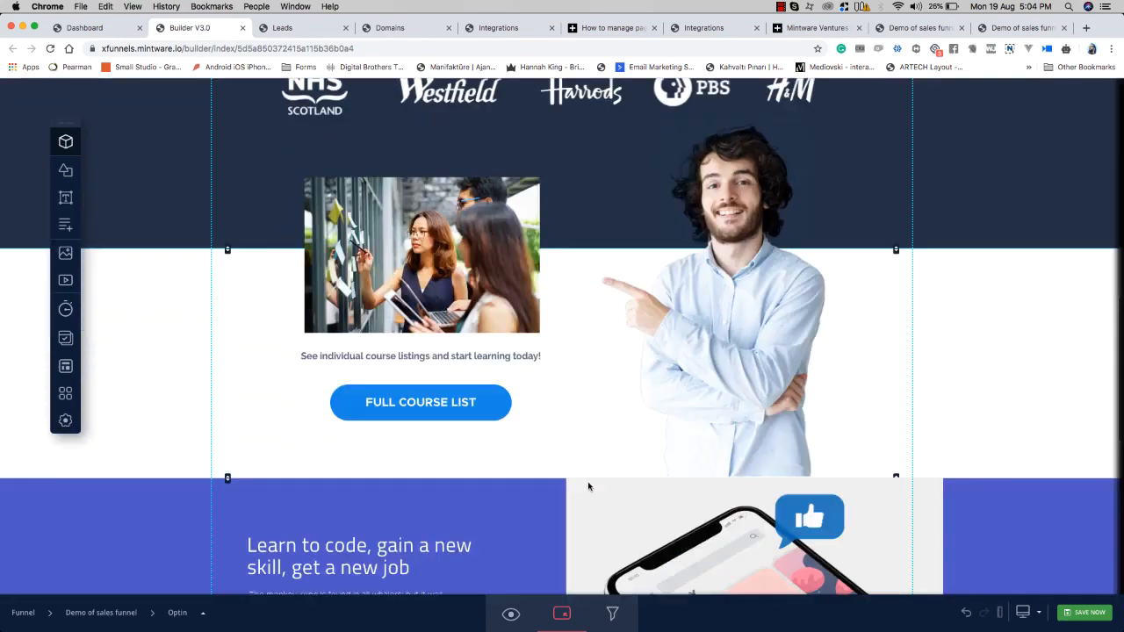
scroll(587, 483, "up", 10)
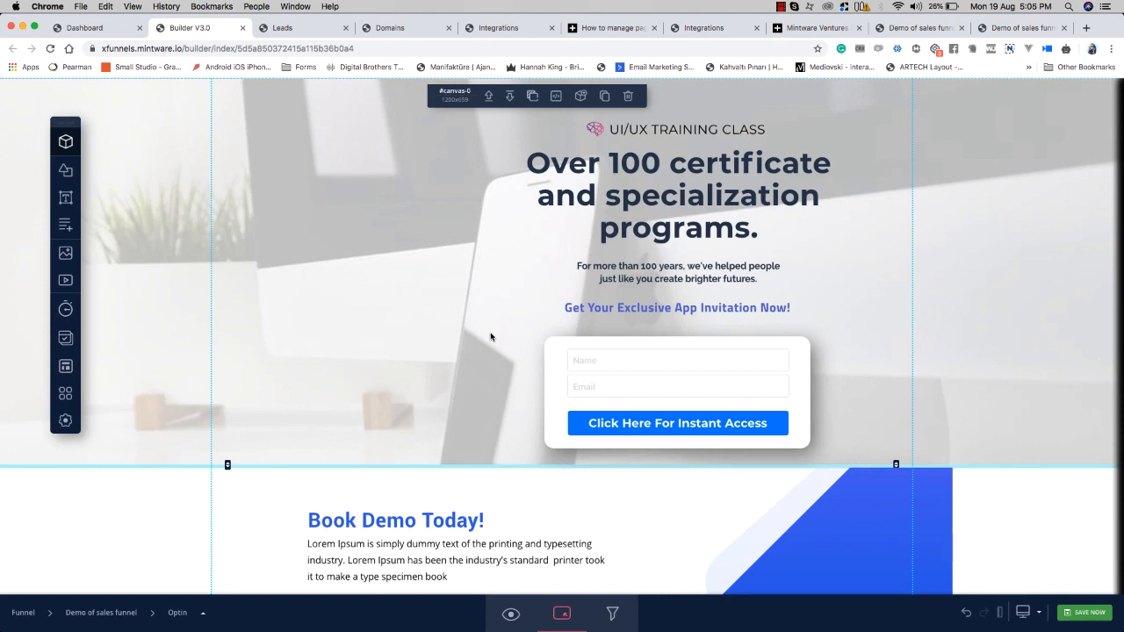
scroll(491, 336, "down", 3)
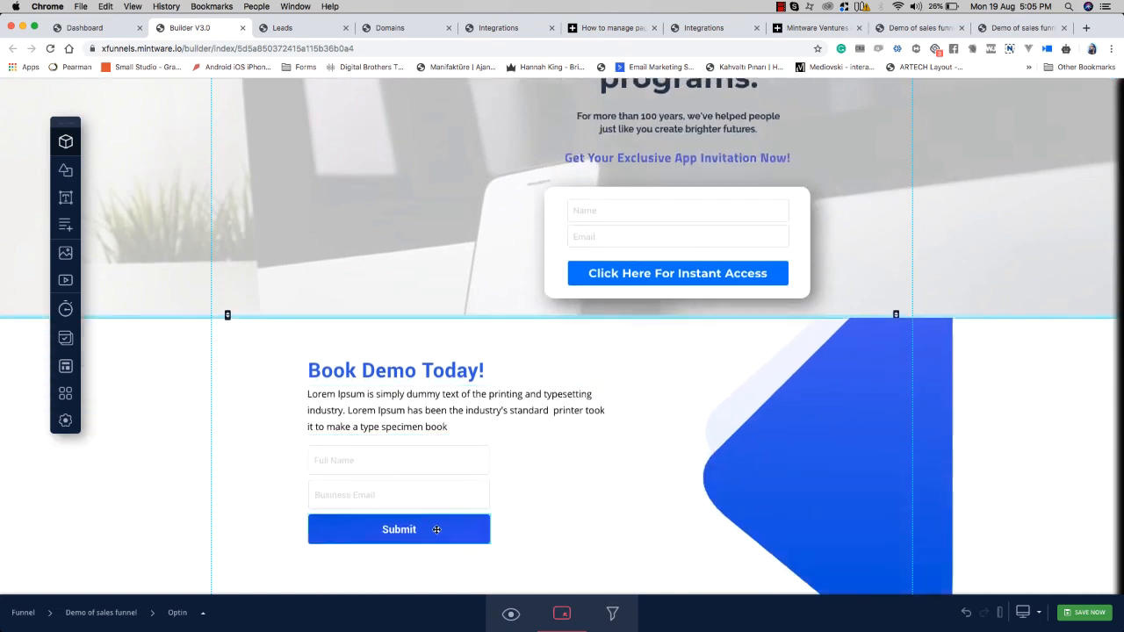
scroll(585, 394, "up", 1)
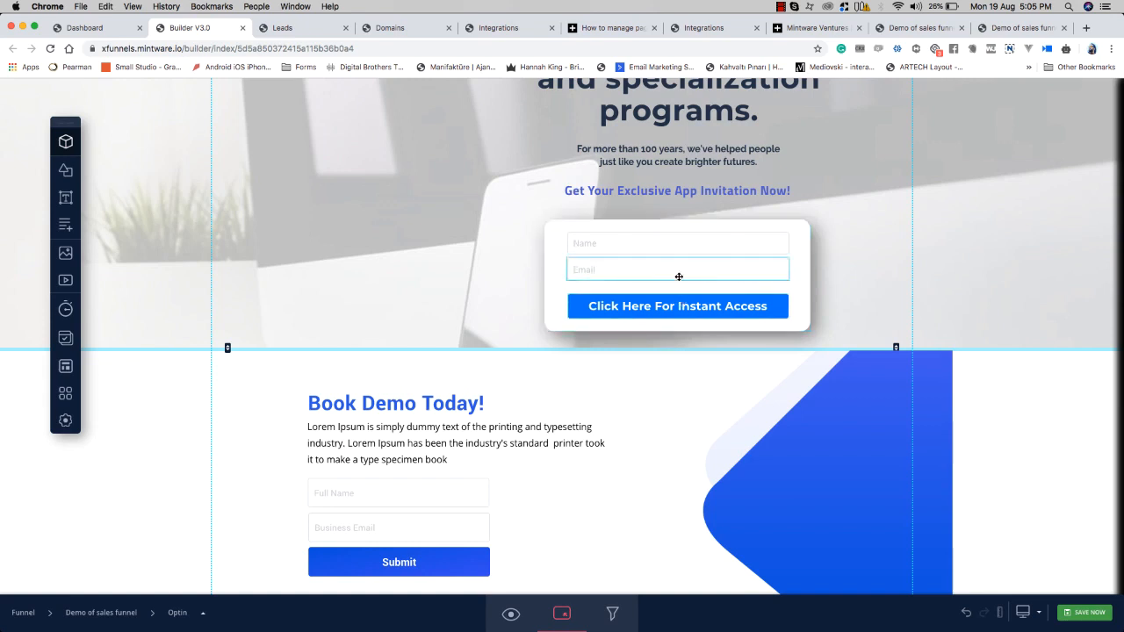
Step: Add a video to the hero section, place it left of the headline and form, and enlarge it to about 499 by 279
scroll(679, 276, "up", 3)
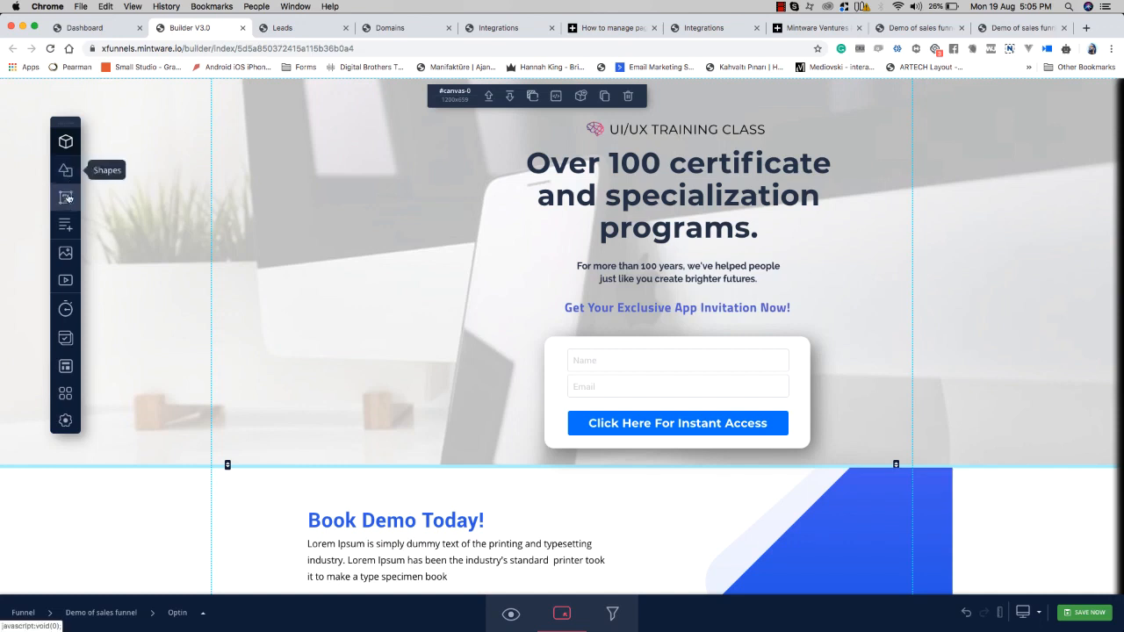
left_click(66, 280)
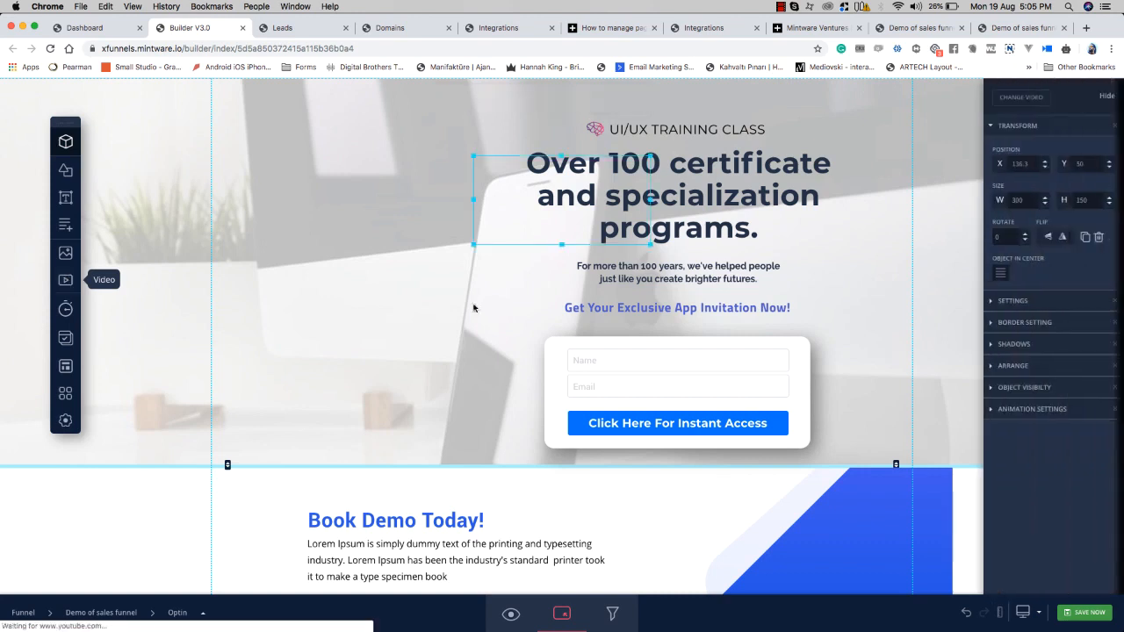
left_click_drag(586, 208, 310, 246)
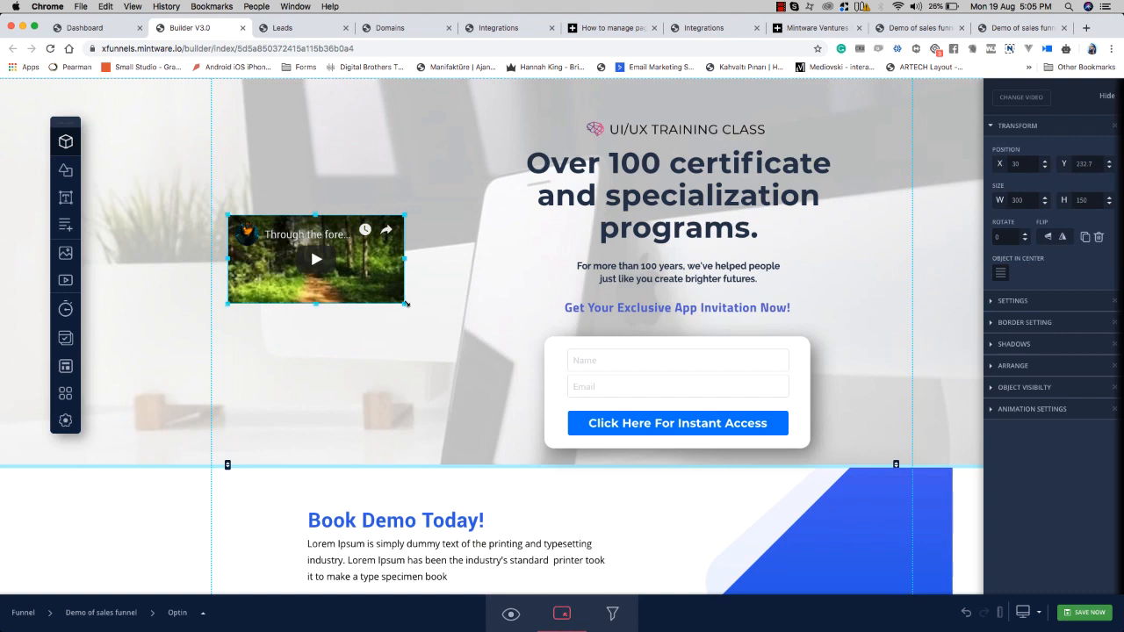
left_click_drag(406, 303, 521, 380)
mouse_move(447, 333)
left_mouse_down()
mouse_move(437, 333)
mouse_move(450, 342)
left_mouse_up()
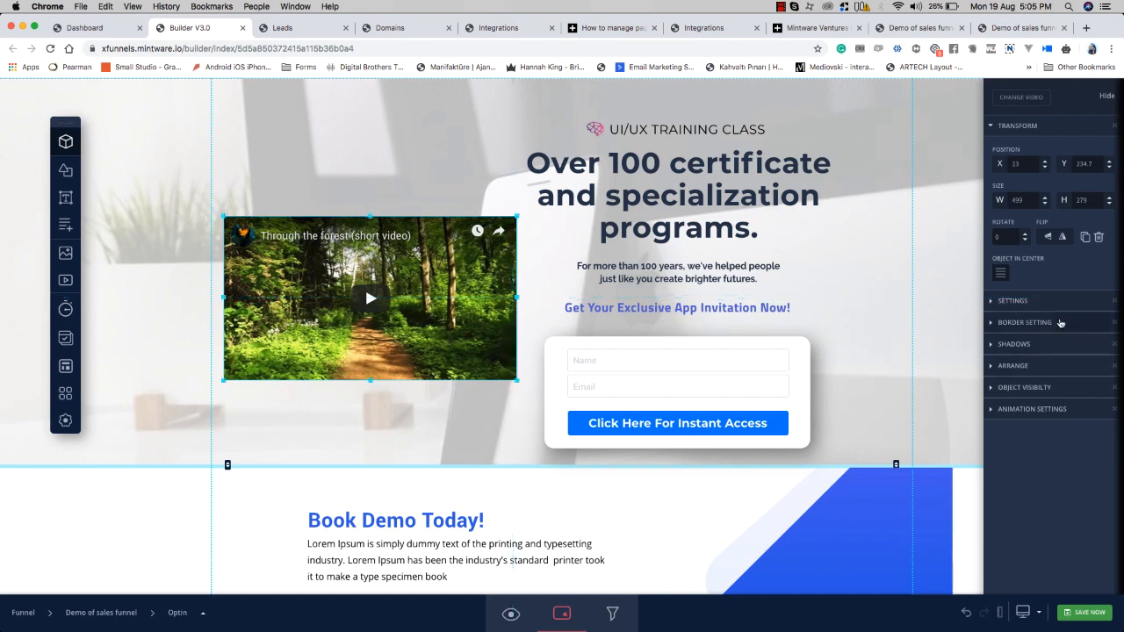
Step: Give the video a solid grey (#7b7b7b) border with a width of 5
left_click(1056, 322)
left_click(1015, 360)
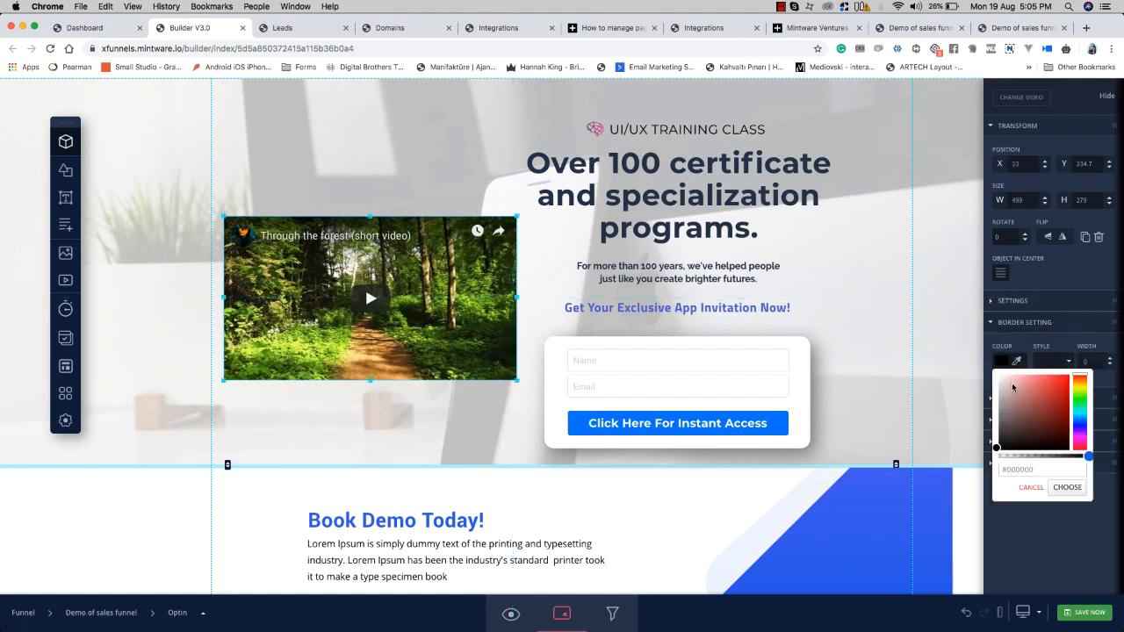
mouse_move(1013, 387)
left_mouse_down()
mouse_move(992, 374)
mouse_move(993, 416)
left_mouse_up()
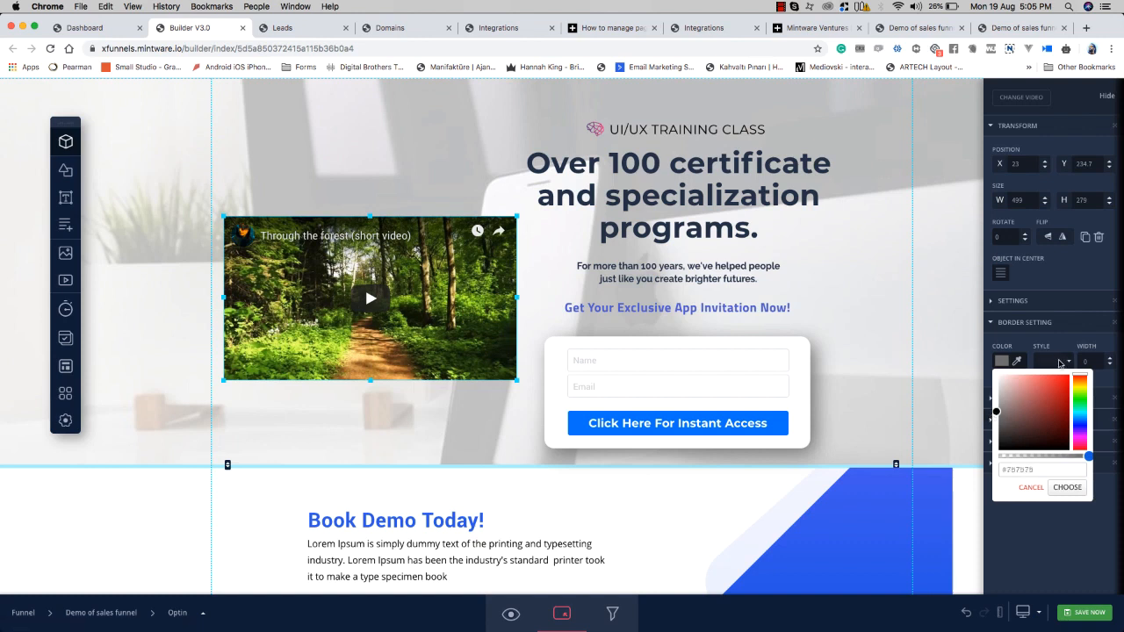
left_click(1058, 362)
left_click(1075, 371)
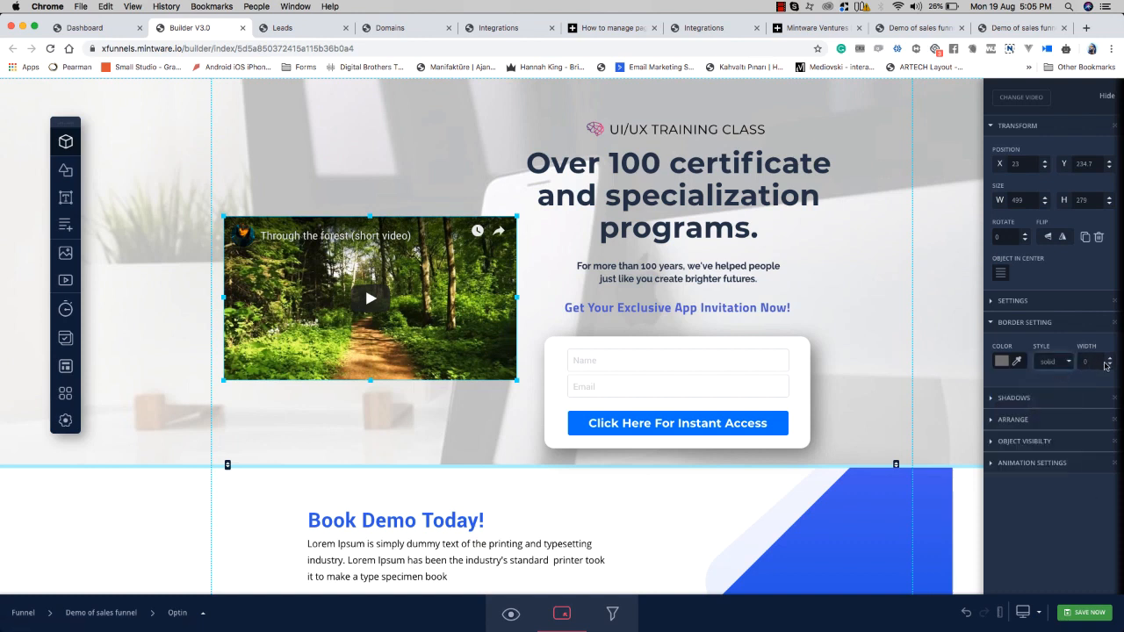
left_click(1111, 358)
left_click(1111, 358)
left_click(1111, 358)
left_click(1110, 358)
left_click(1110, 358)
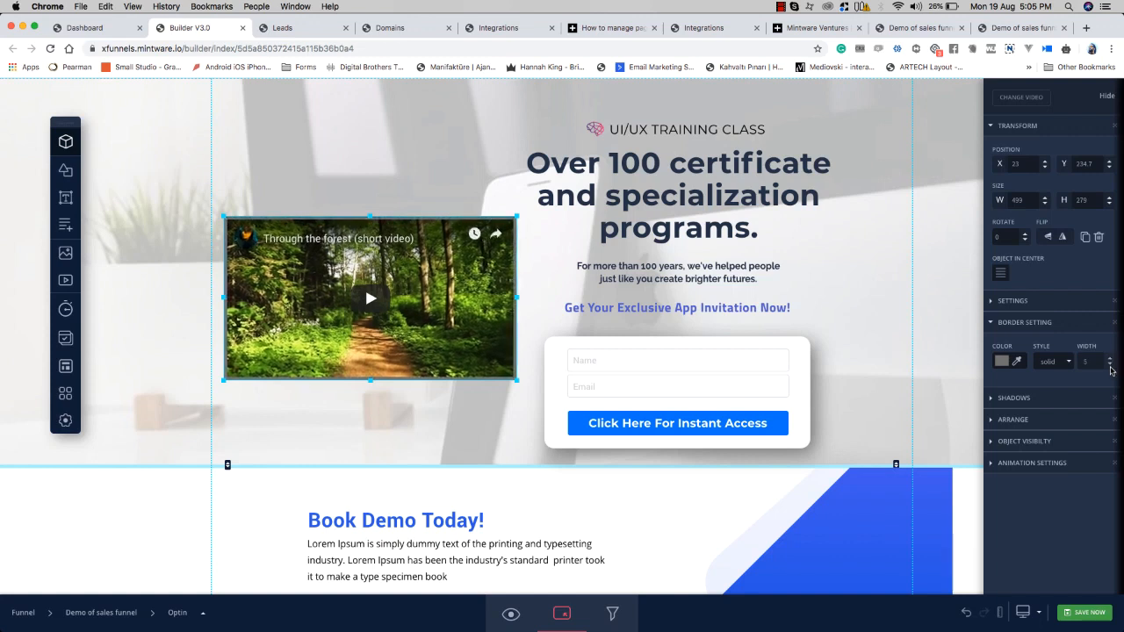
Step: Change the video's border colour to blue (#2643c2) and nudge the video slightly up and to the left
left_click(1006, 360)
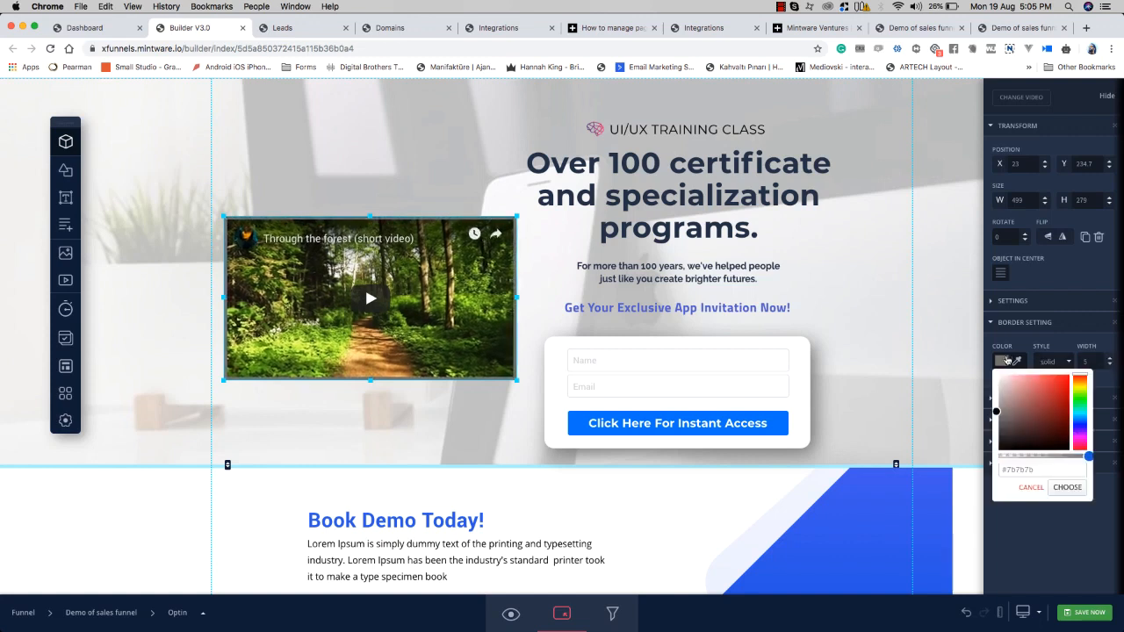
left_click(1079, 423)
mouse_move(1040, 401)
left_mouse_down()
mouse_move(1061, 398)
mouse_move(1054, 391)
left_mouse_up()
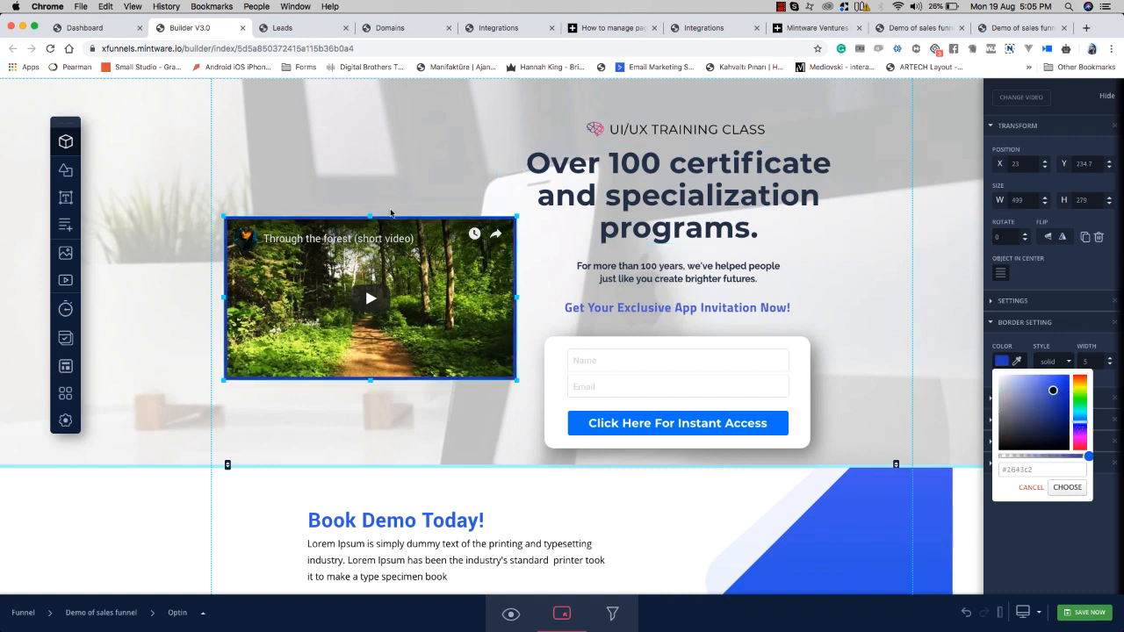
left_click(391, 213)
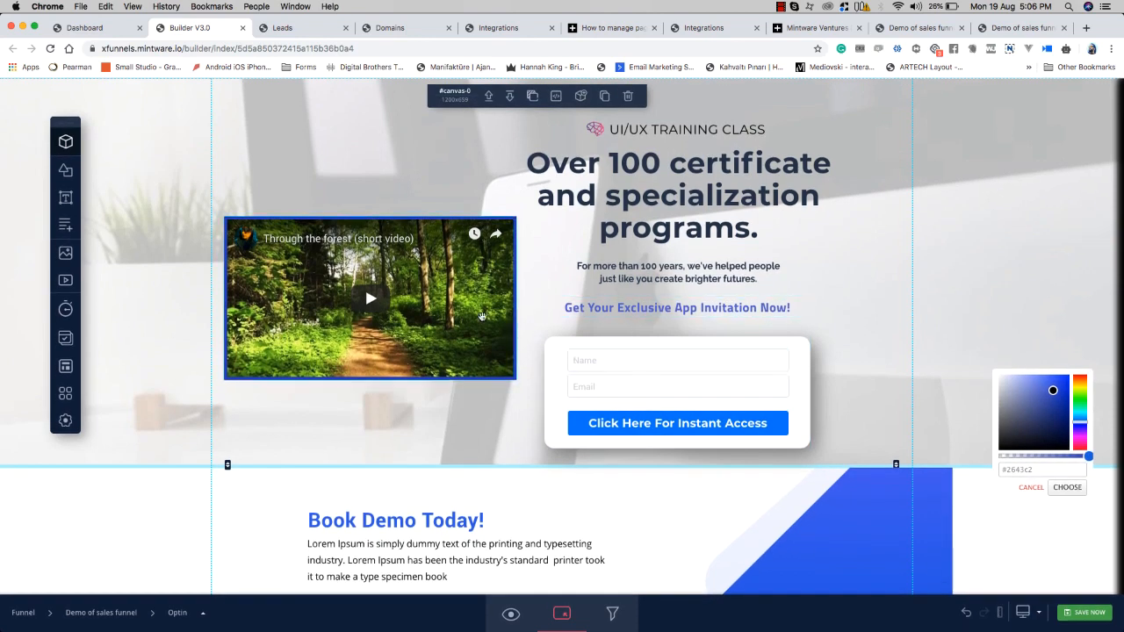
mouse_move(483, 316)
left_mouse_down()
mouse_move(483, 390)
mouse_move(482, 299)
mouse_move(482, 326)
mouse_move(479, 313)
left_mouse_up()
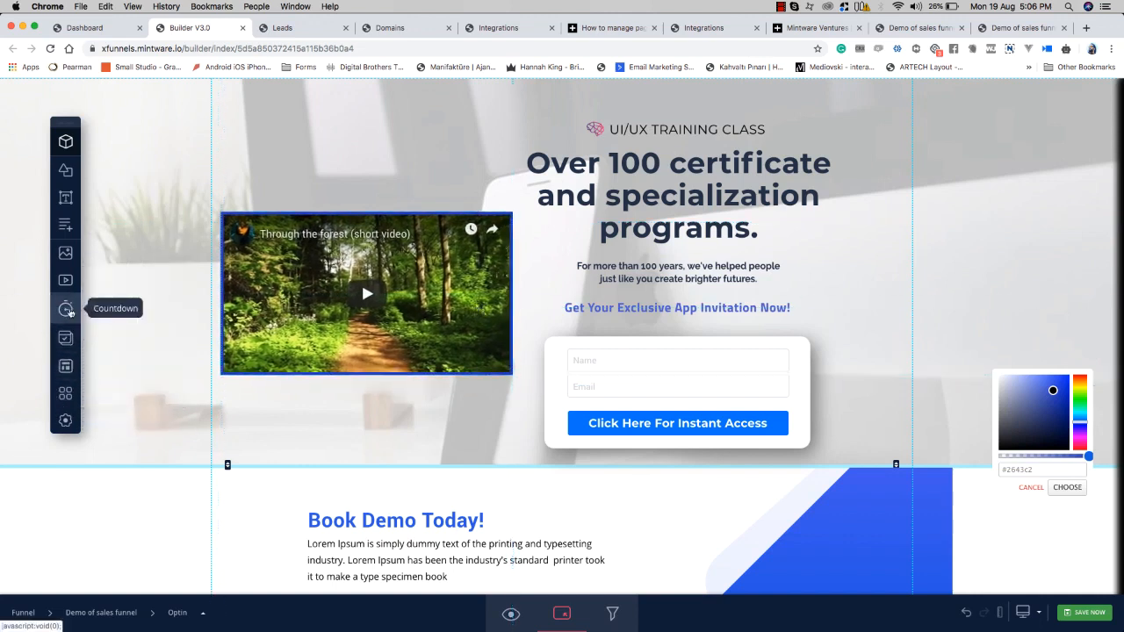
Step: Insert the white countdown with blue digit blocks, place it under the hero video and shrink it to about 517 by 138
left_click(67, 309)
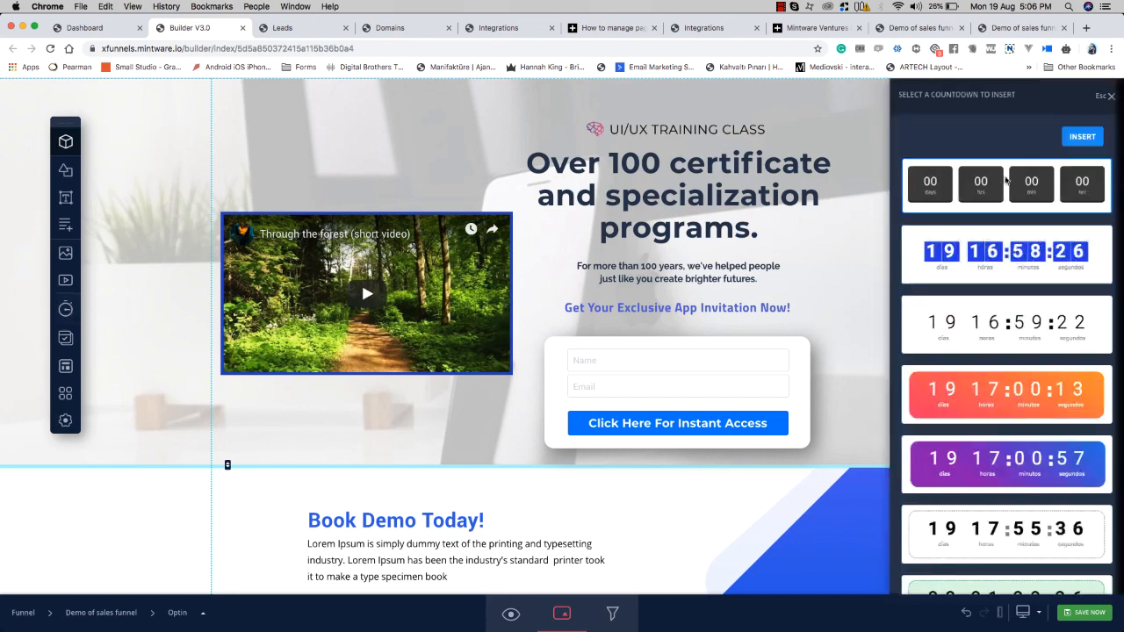
scroll(1010, 303, "down", 5)
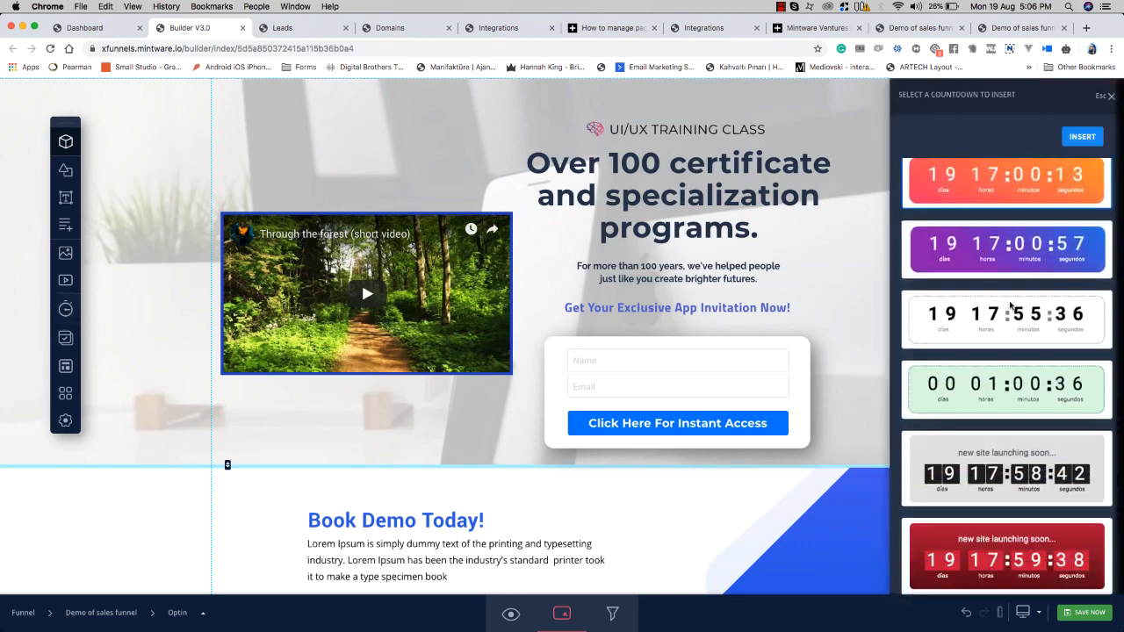
scroll(1010, 305, "down", 2)
scroll(1010, 305, "up", 7)
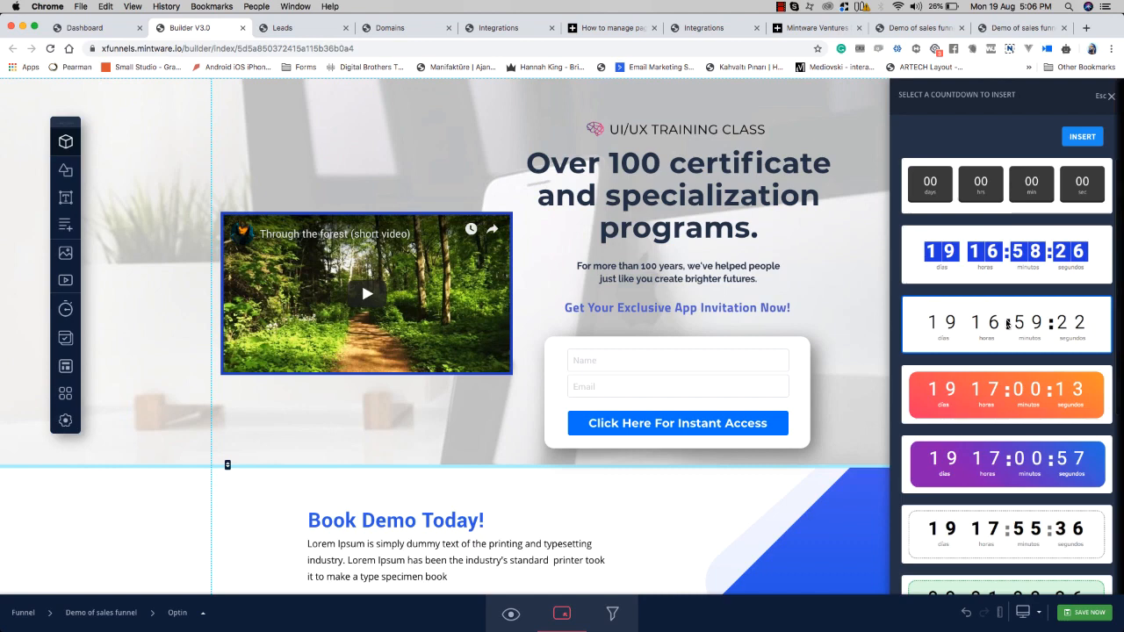
left_click(1006, 273)
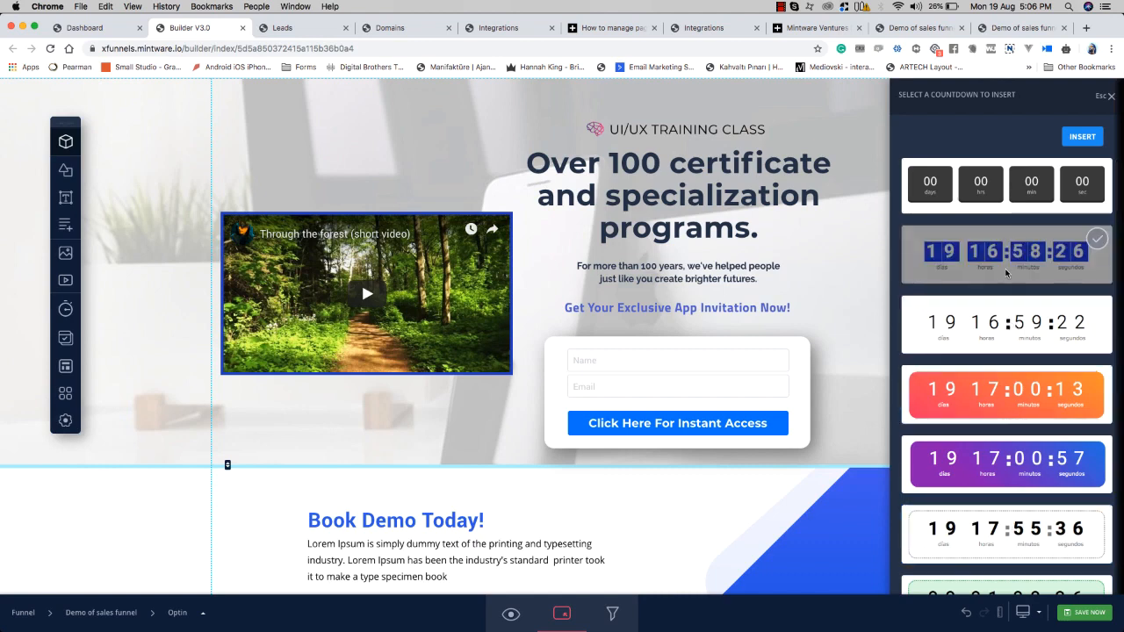
left_click(1089, 137)
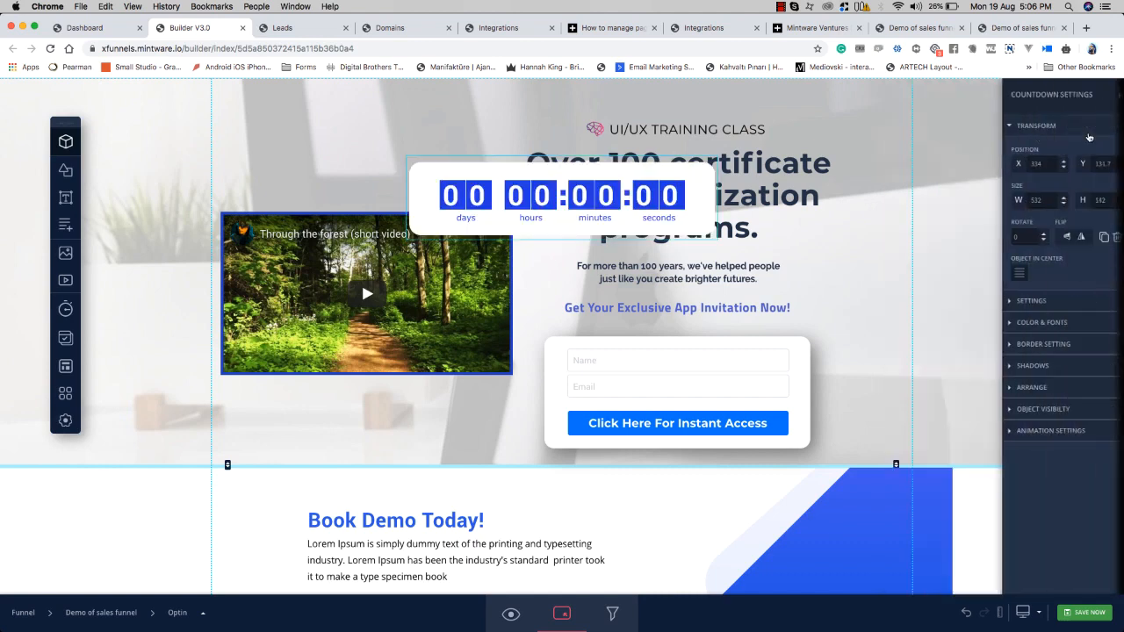
left_click_drag(479, 409, 490, 404)
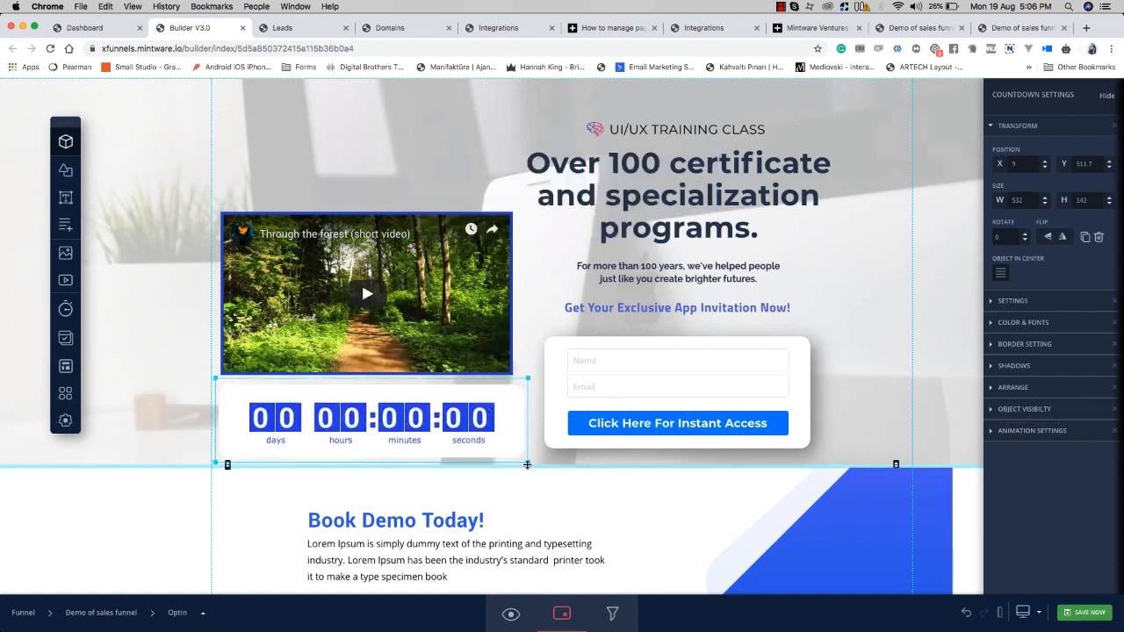
left_click_drag(528, 462, 501, 460)
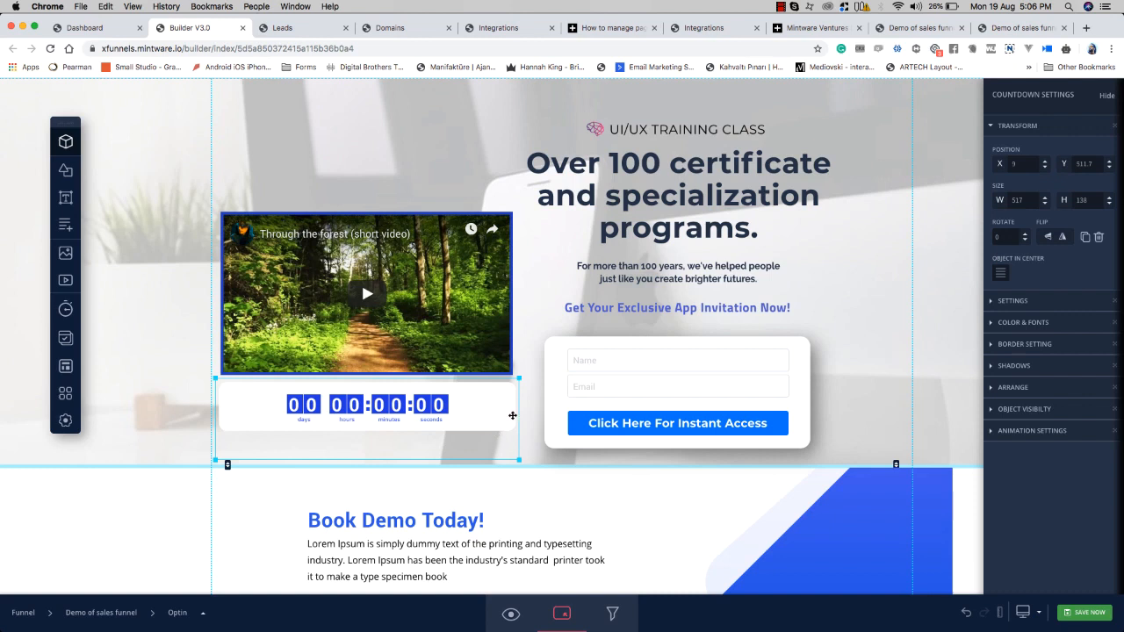
Step: Look through the blue-digit countdown's general, colour and font, and border settings, and delete that countdown from the hero section
left_click(1012, 301)
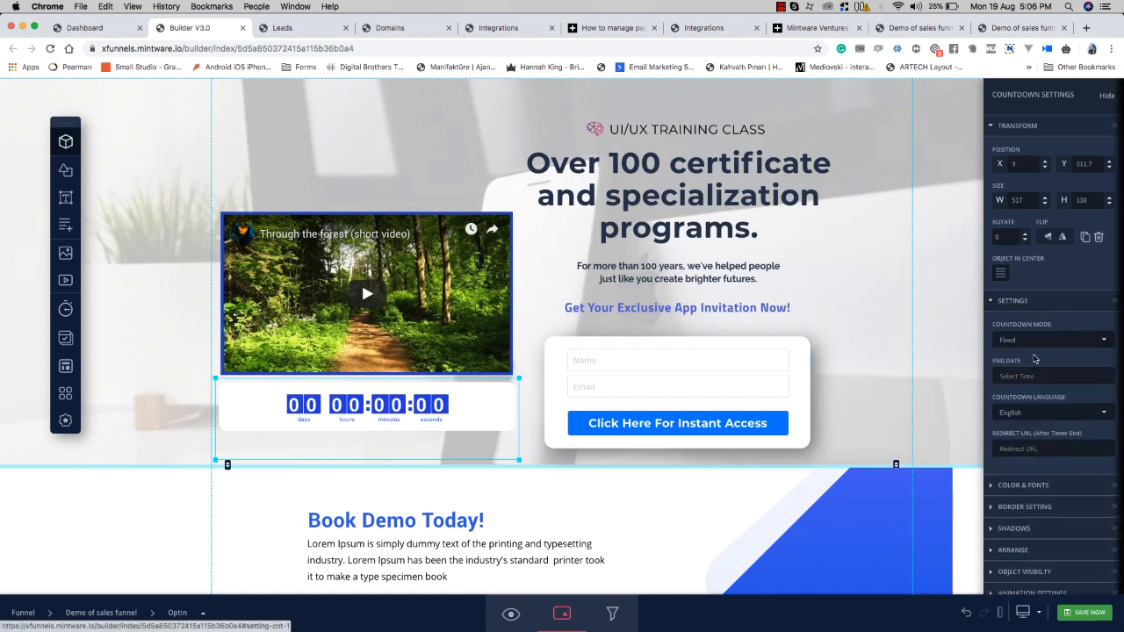
left_click(1041, 484)
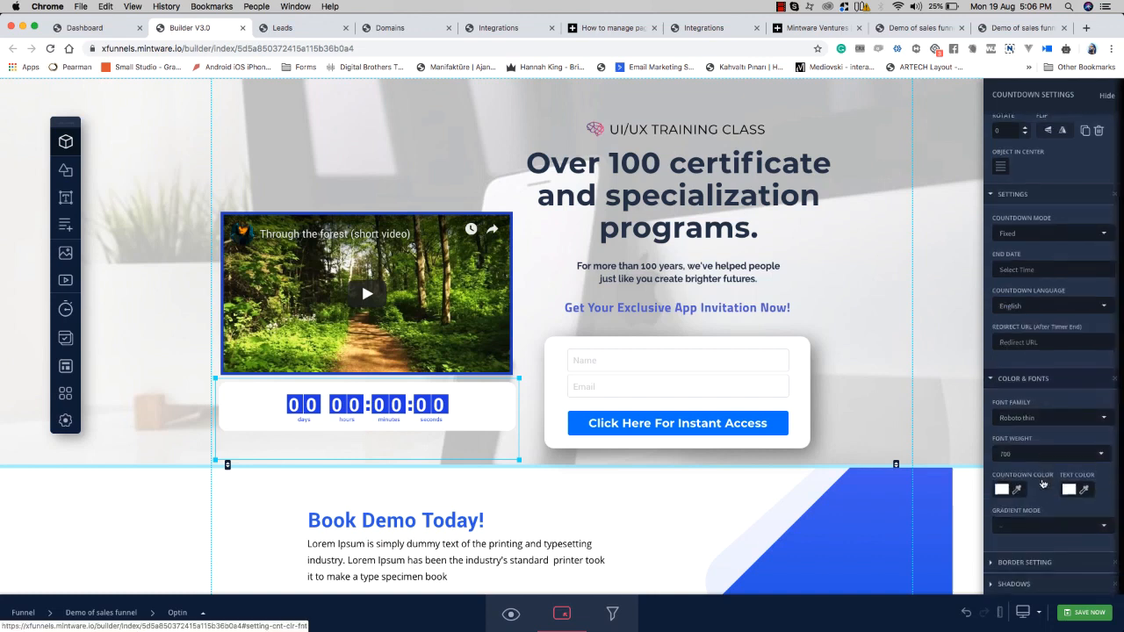
scroll(1036, 421, "down", 3)
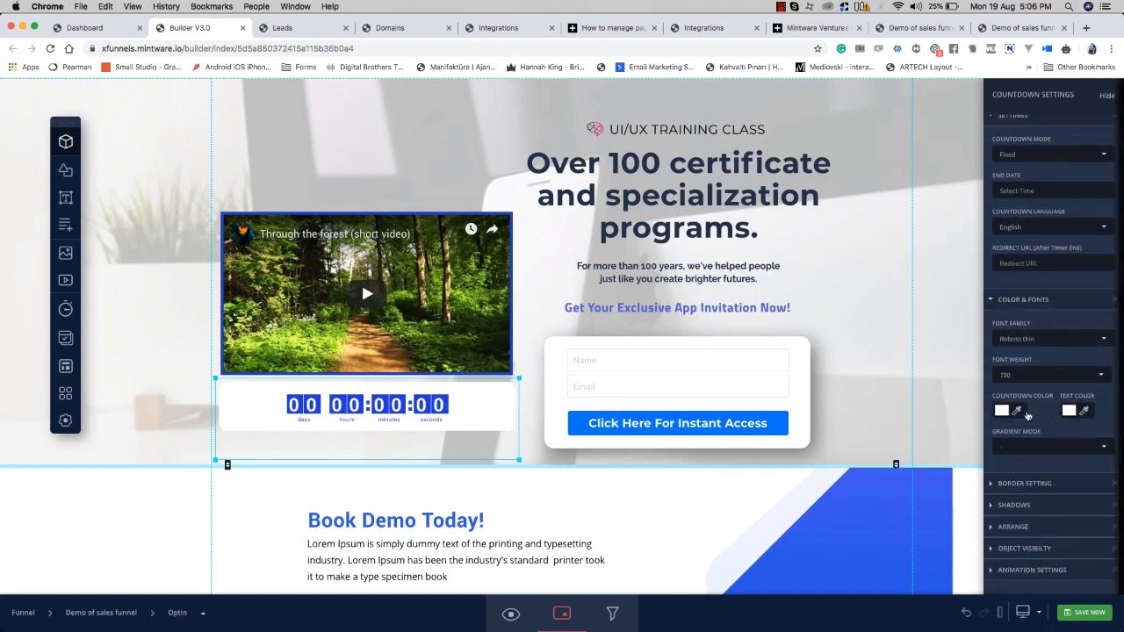
left_click(1059, 486)
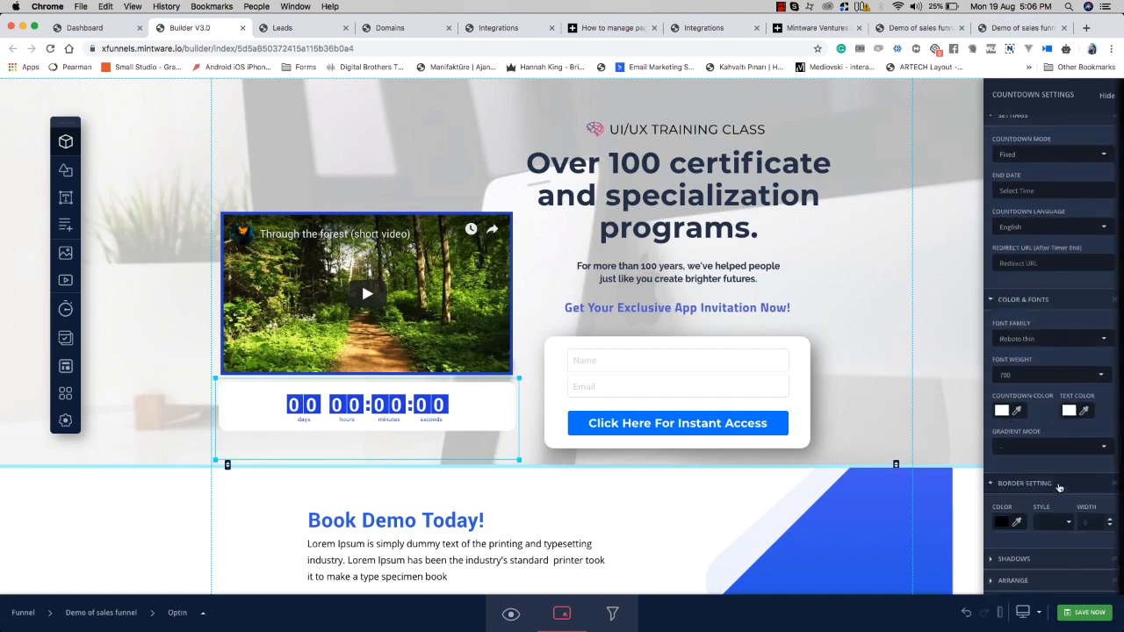
scroll(1059, 486, "down", 1)
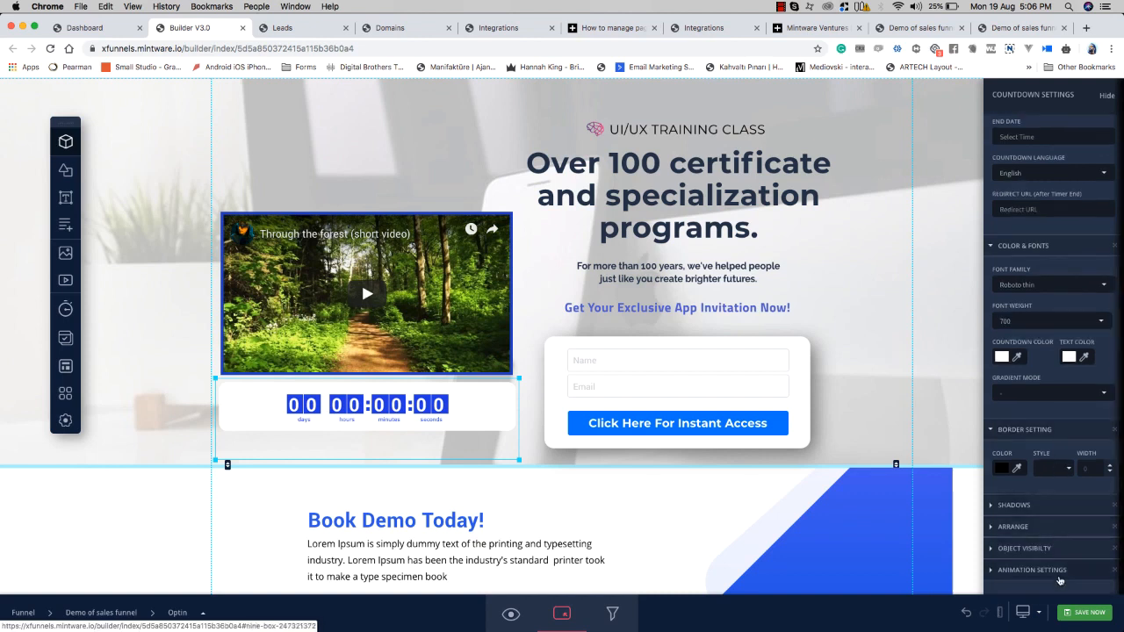
scroll(1047, 397, "up", 4)
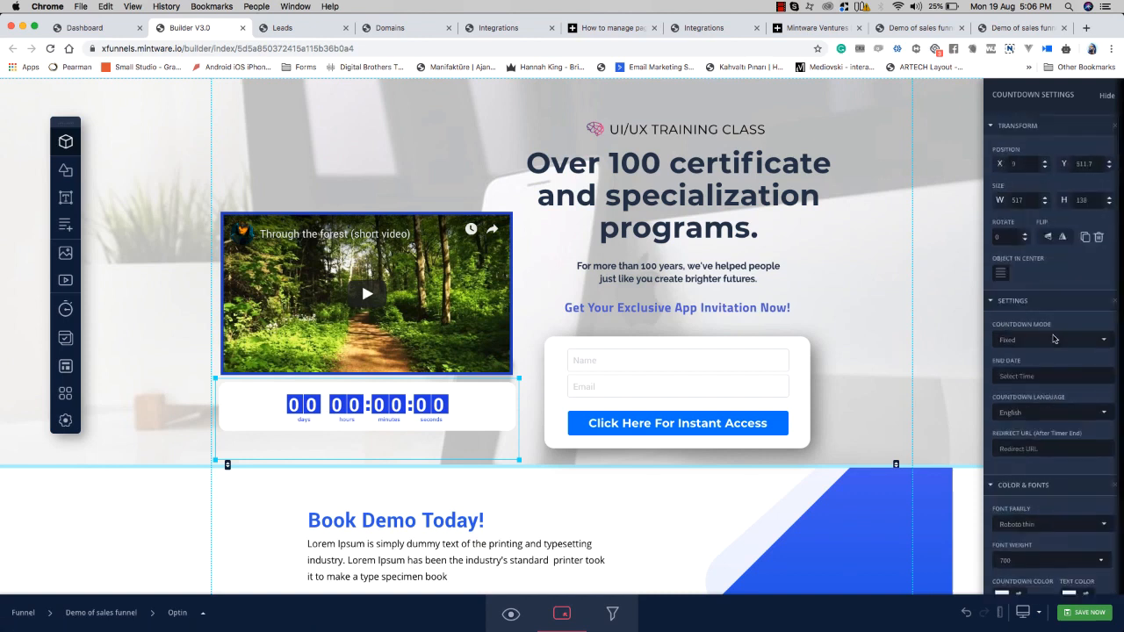
left_click(1052, 299)
left_click(1055, 325)
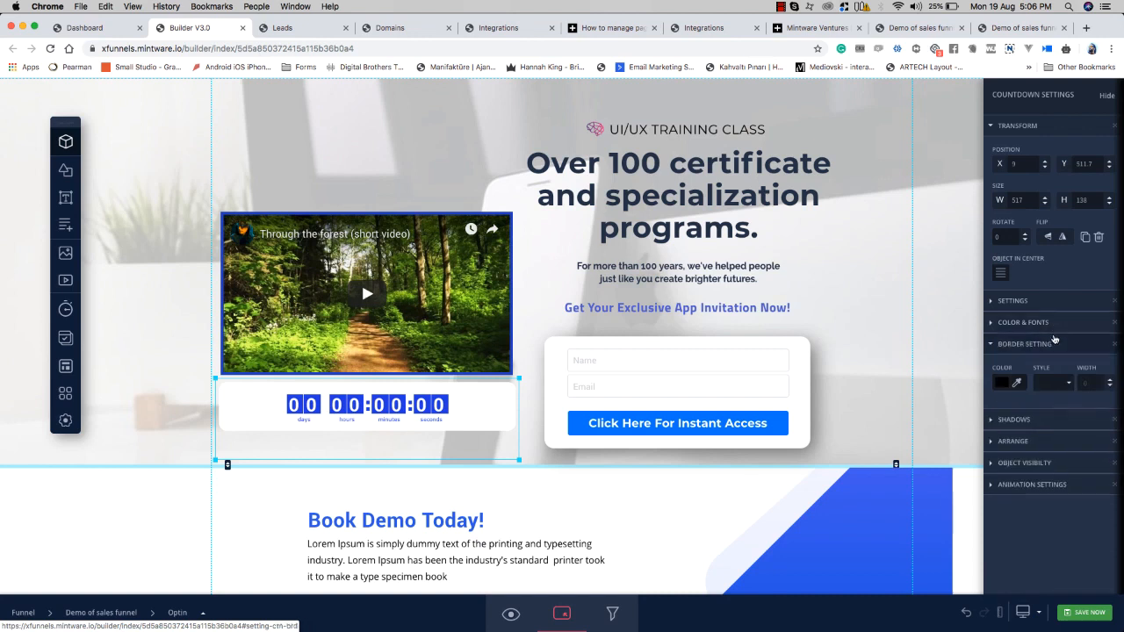
left_click(1054, 342)
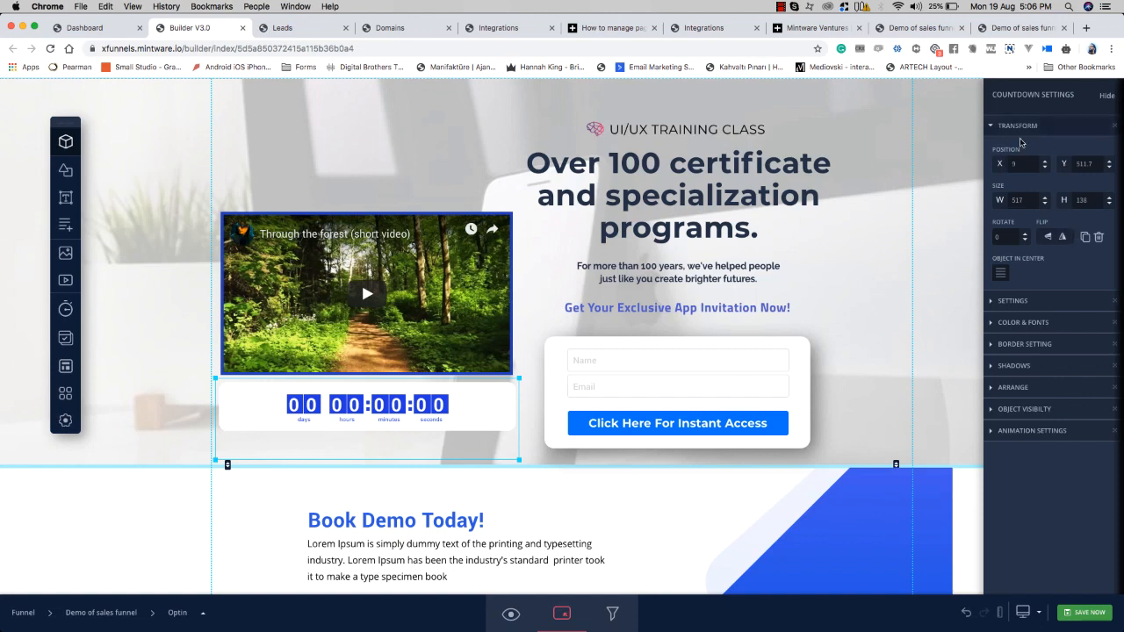
left_click(1099, 238)
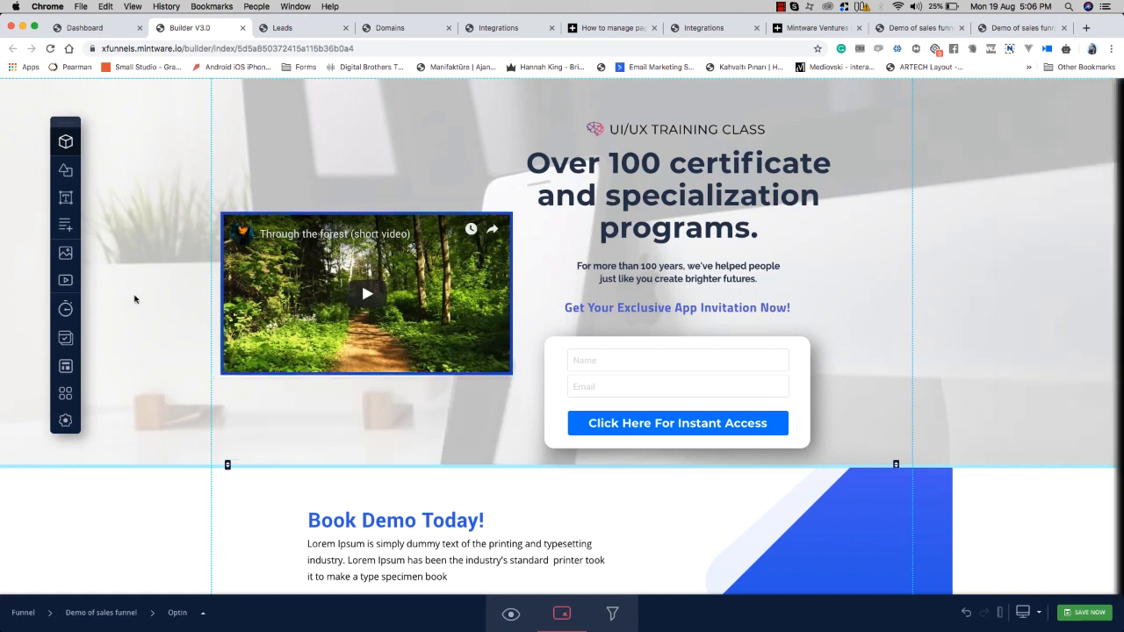
Step: Insert the purple-to-blue gradient countdown and place it directly below the hero video
left_click(74, 312)
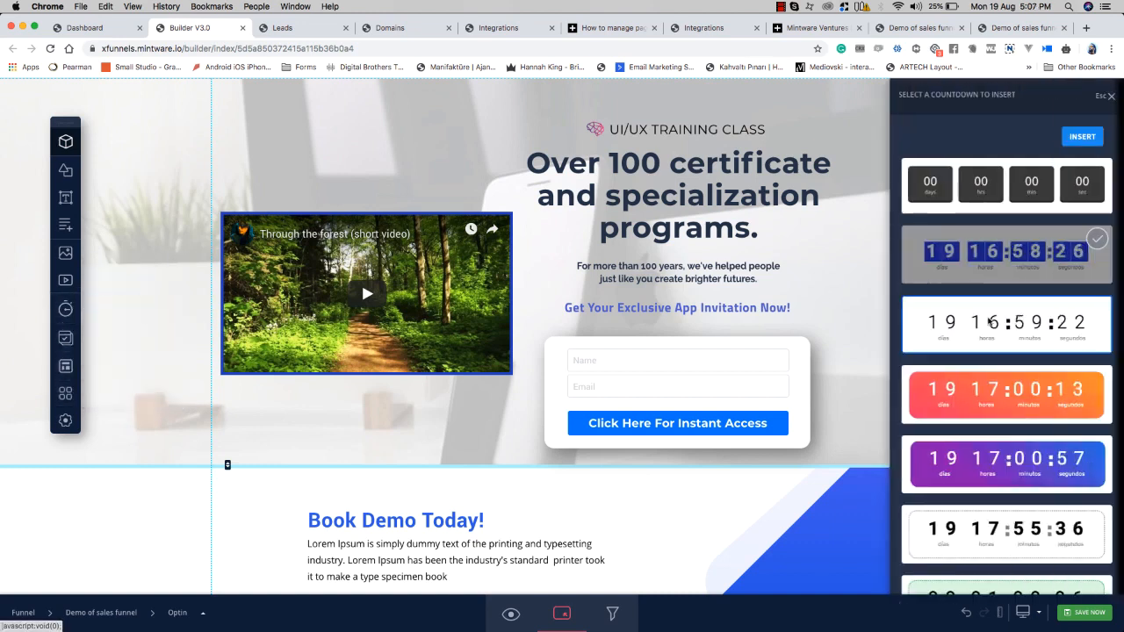
left_click(1046, 343)
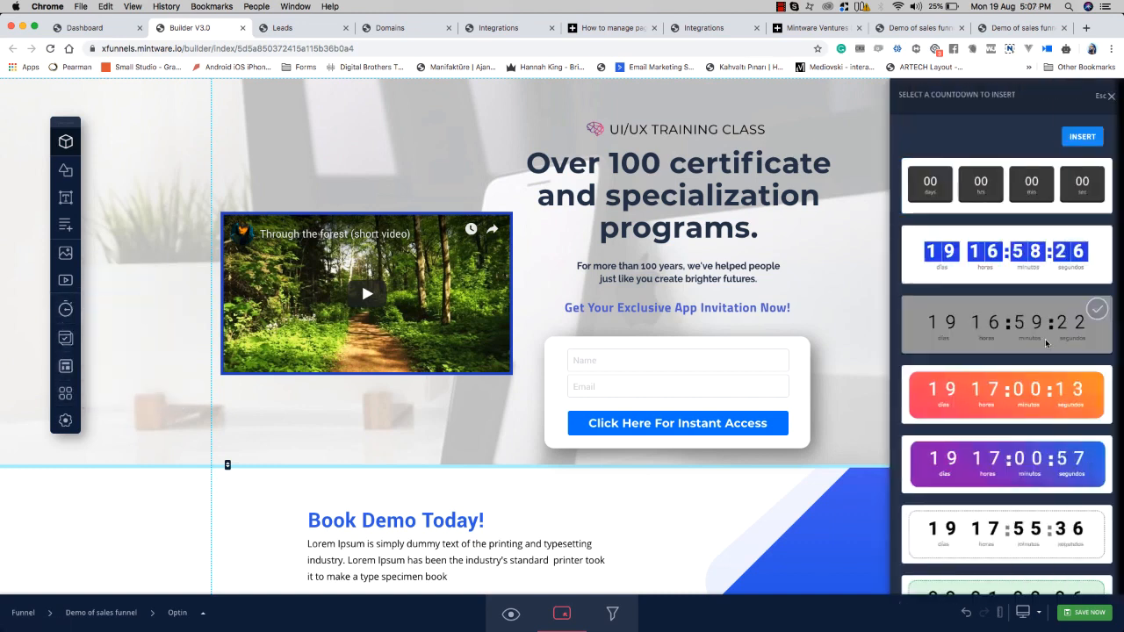
scroll(1046, 344, "down", 2)
left_click(1046, 383)
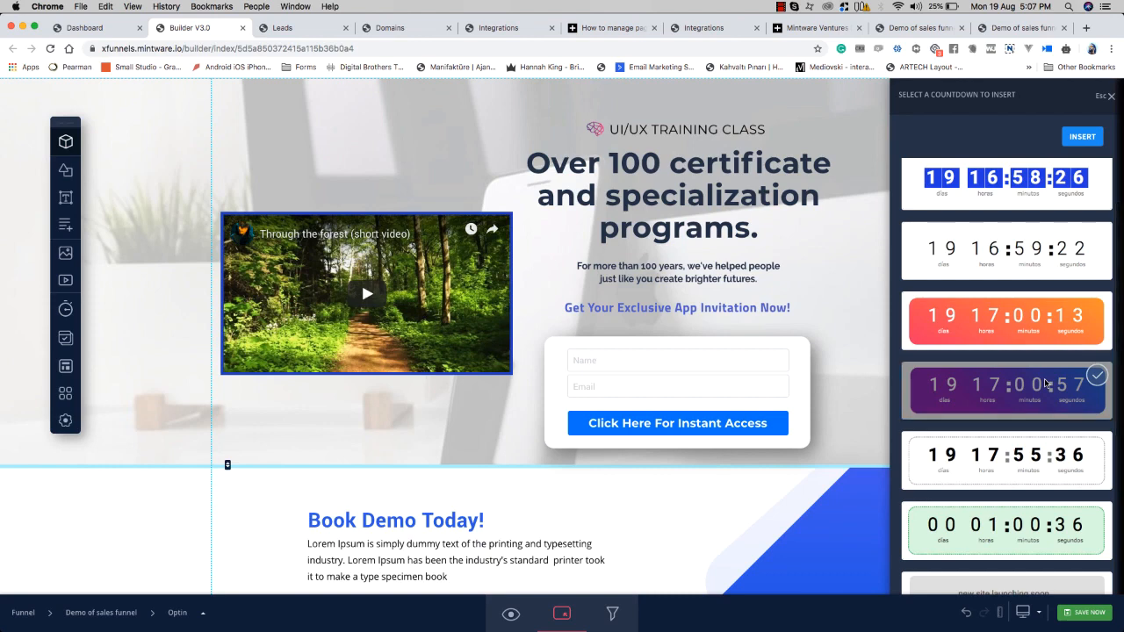
scroll(1046, 378, "down", 1)
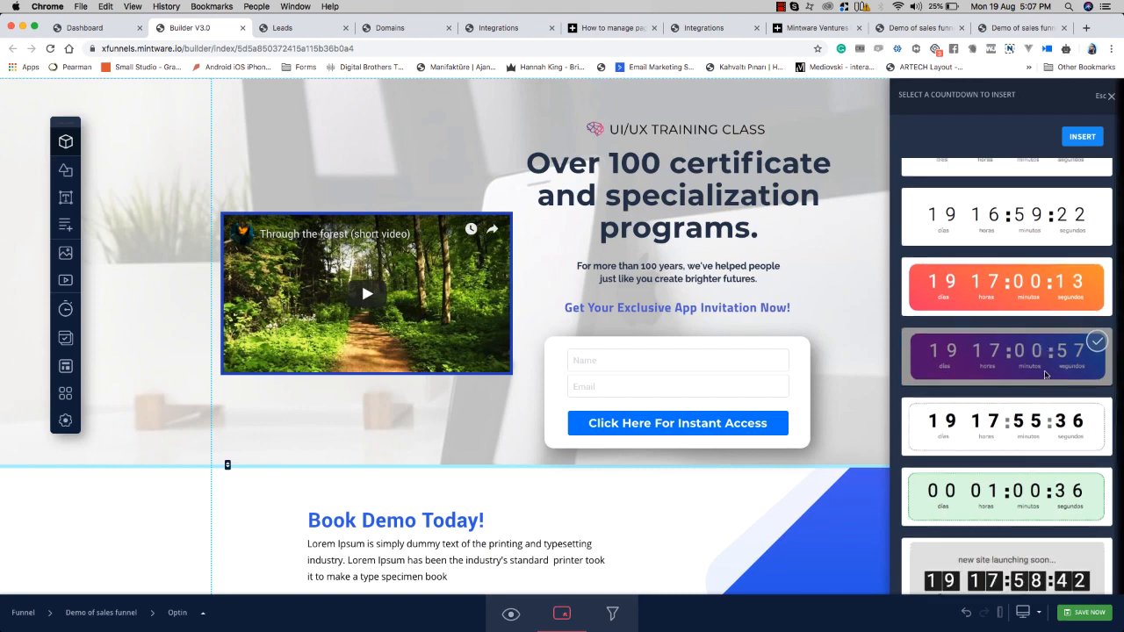
left_click(1087, 139)
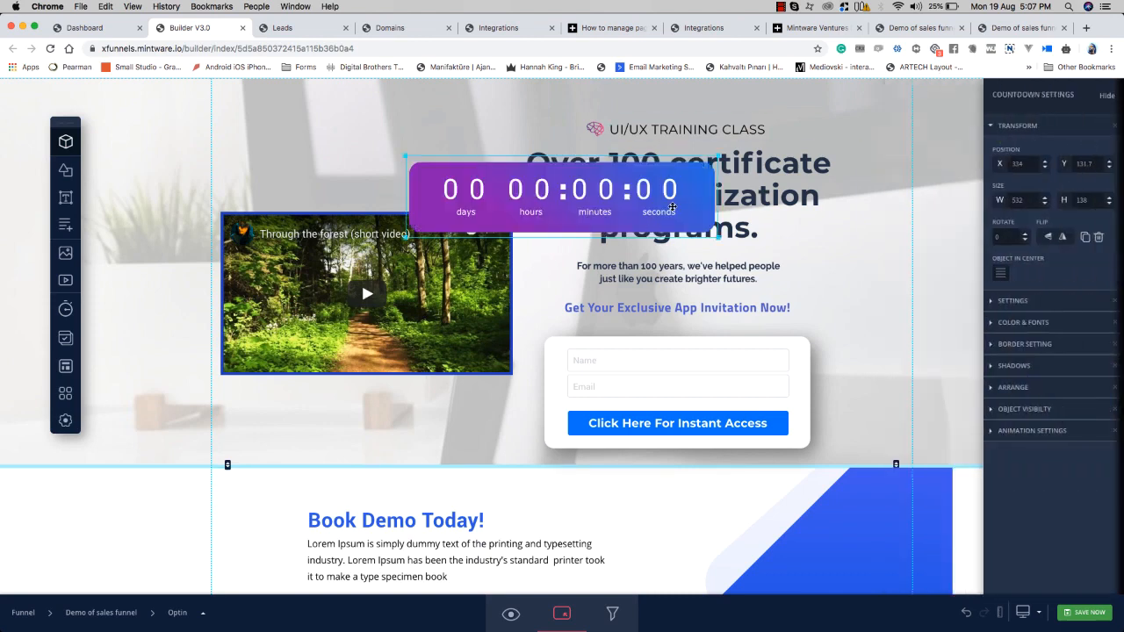
left_click_drag(671, 208, 480, 427)
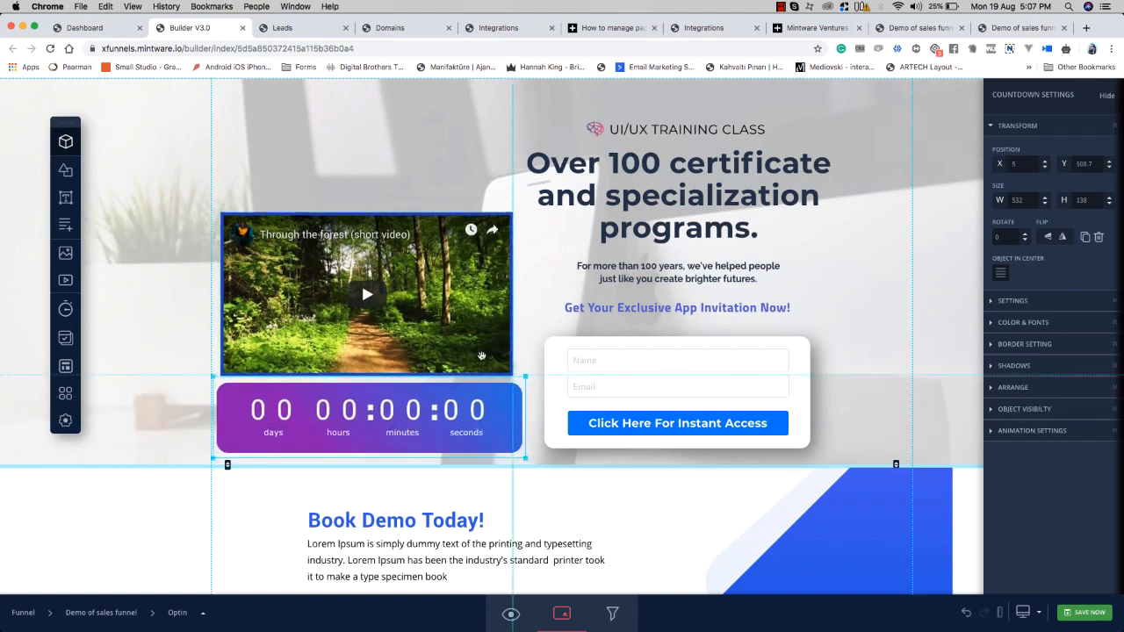
Step: Nudge the video slightly up and move the gradient countdown to about X 10, Y 499.7, leaving a small gap between them
left_click(468, 145)
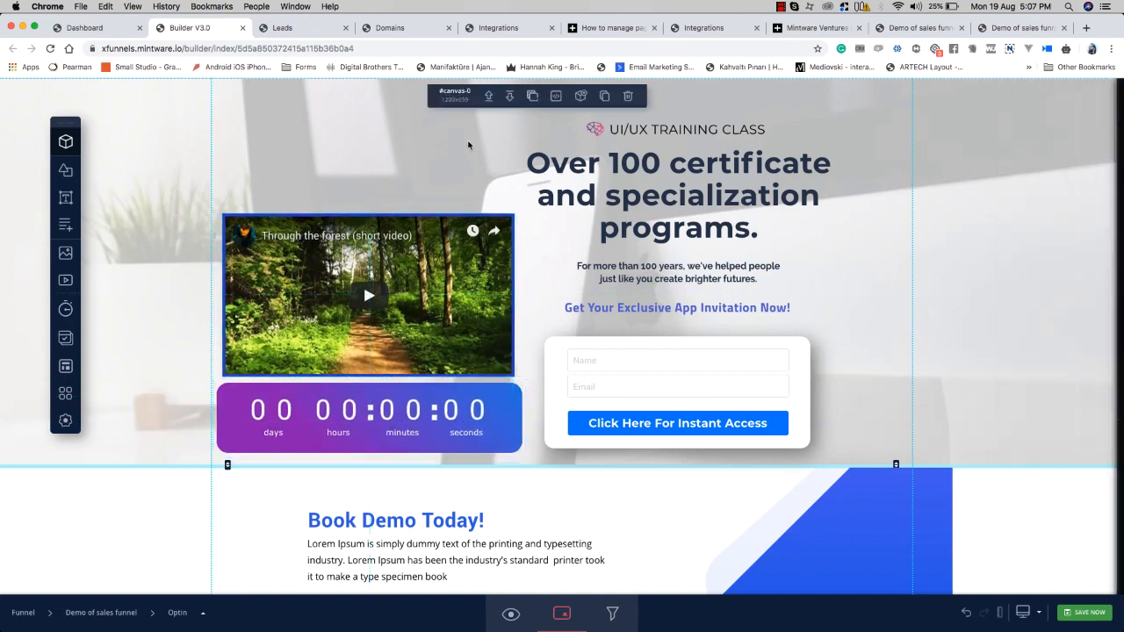
left_click_drag(462, 330, 462, 322)
left_click_drag(461, 425, 462, 422)
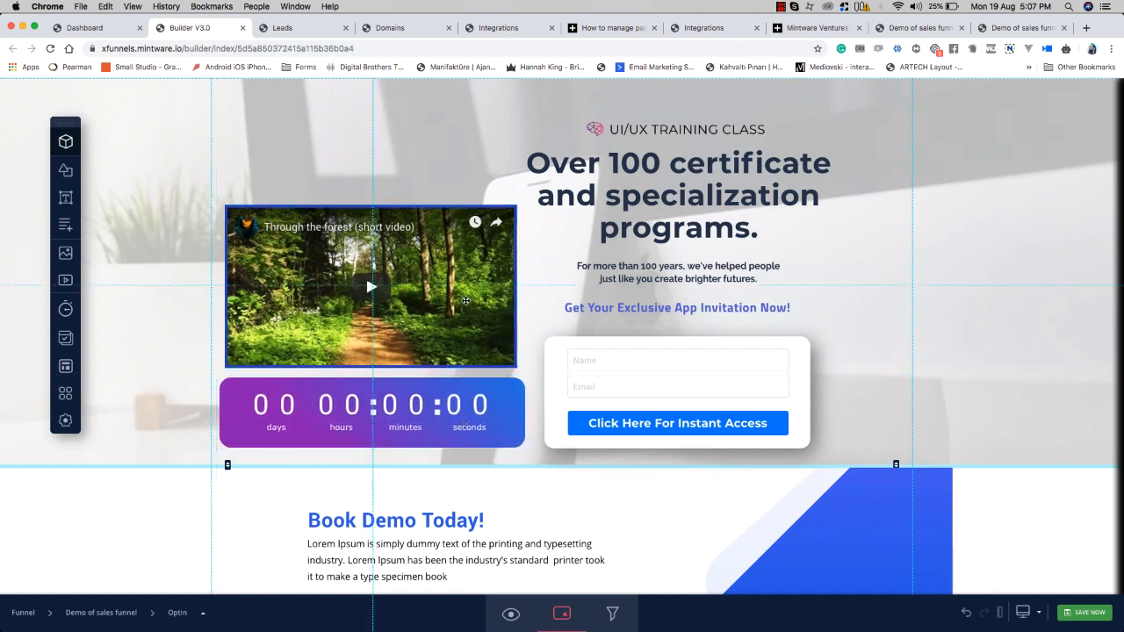
left_click(461, 143)
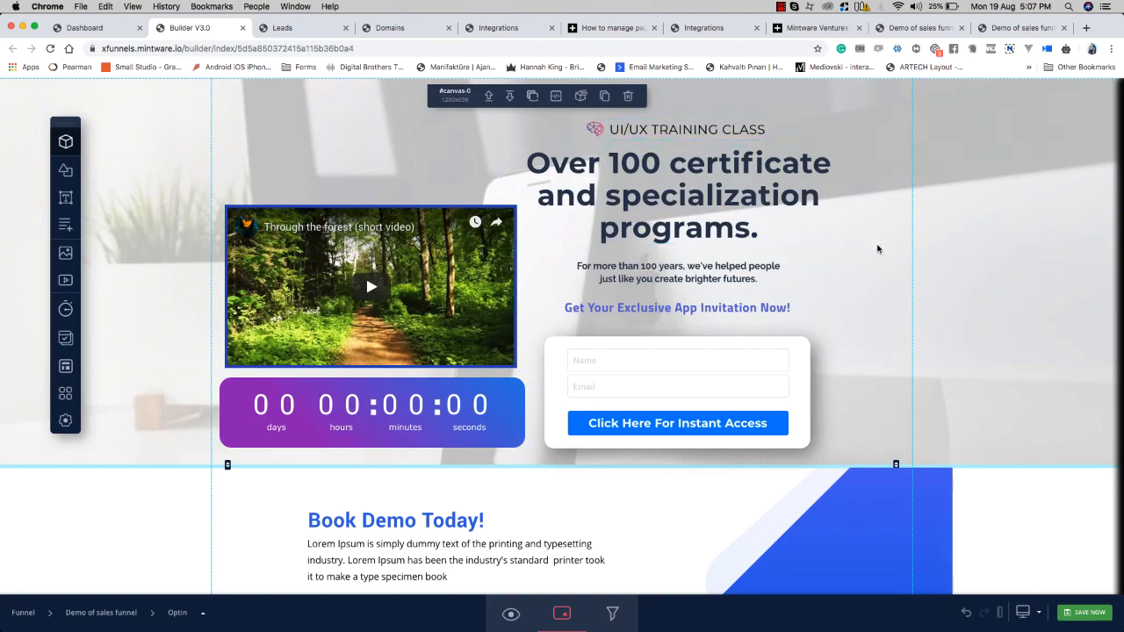
scroll(893, 349, "down", 1)
scroll(893, 349, "down", 5)
scroll(894, 348, "up", 5)
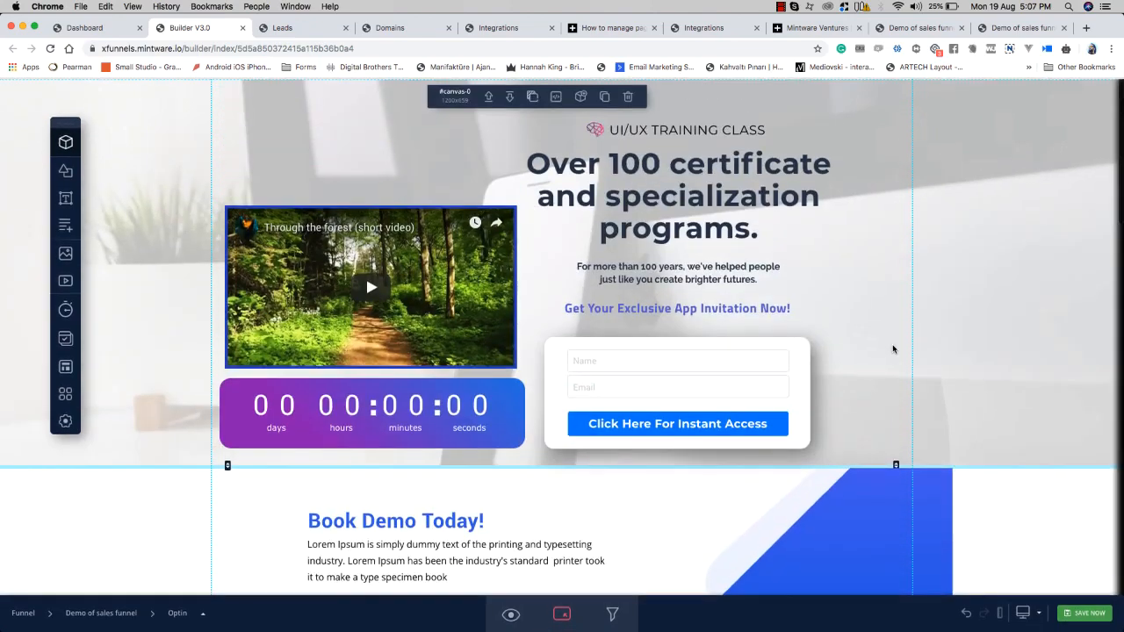
scroll(893, 349, "down", 3)
scroll(511, 418, "up", 3)
left_click(511, 418)
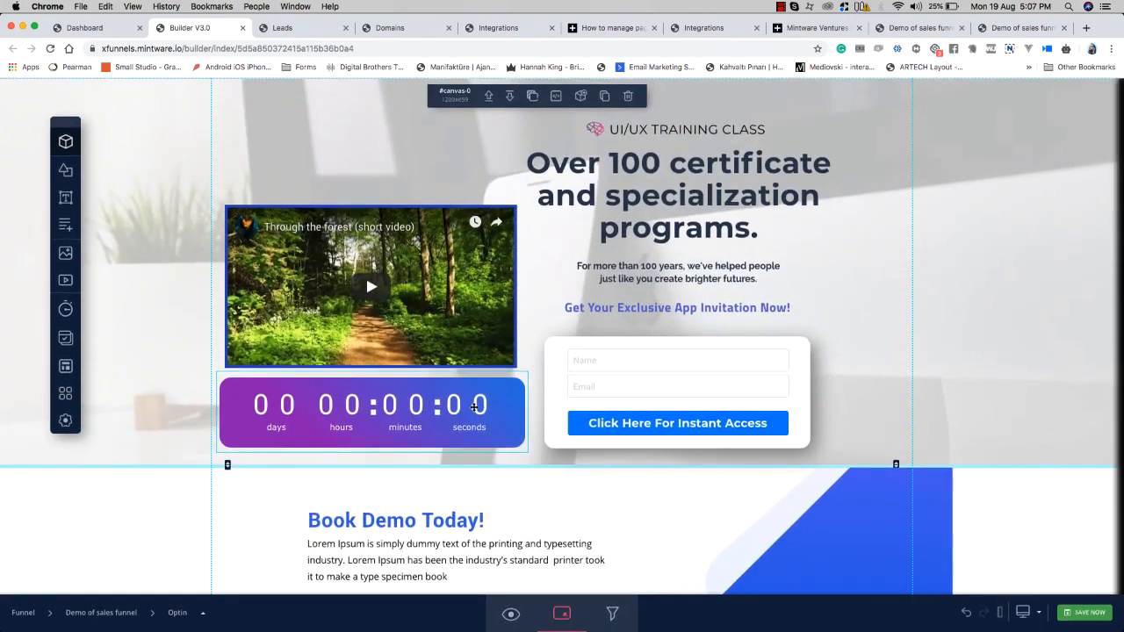
left_click(1049, 302)
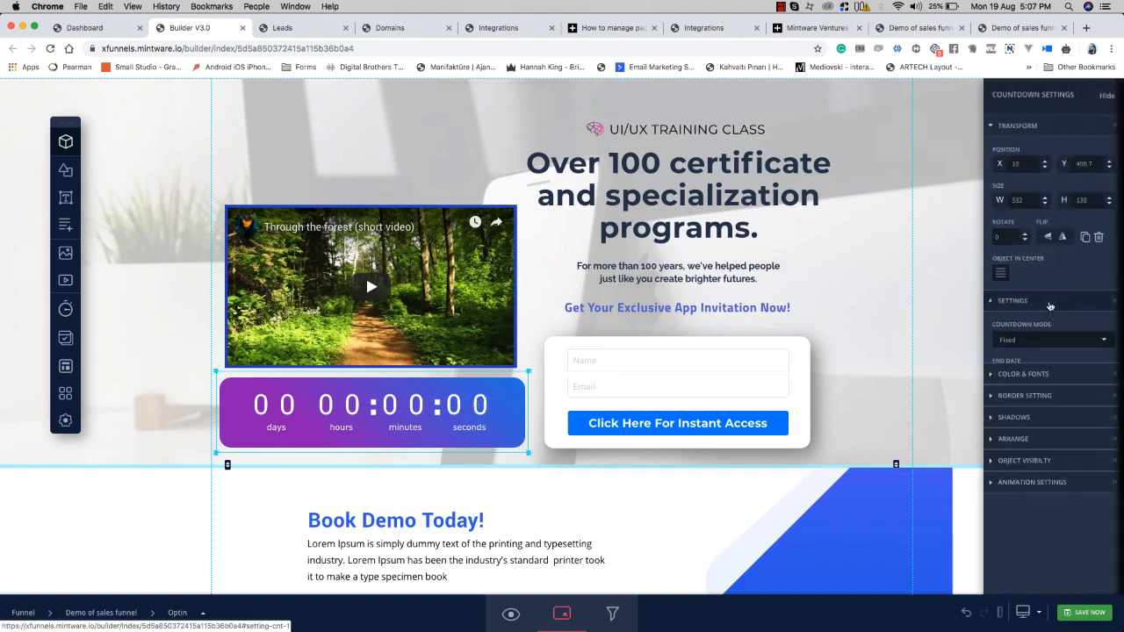
left_click(1055, 349)
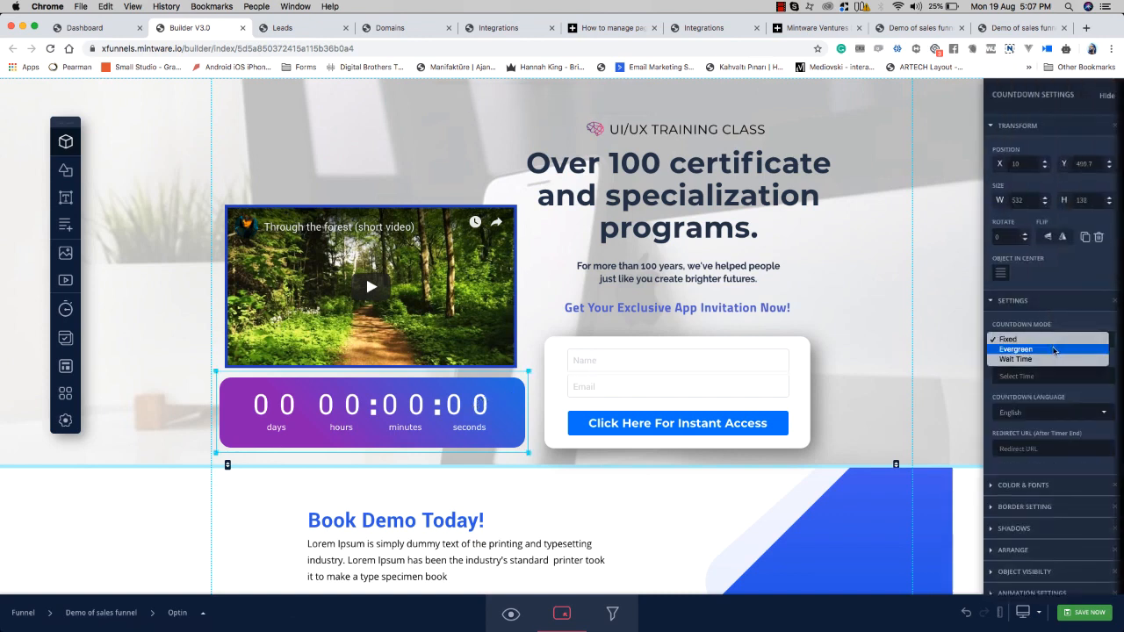
left_click(1053, 340)
left_click(1062, 376)
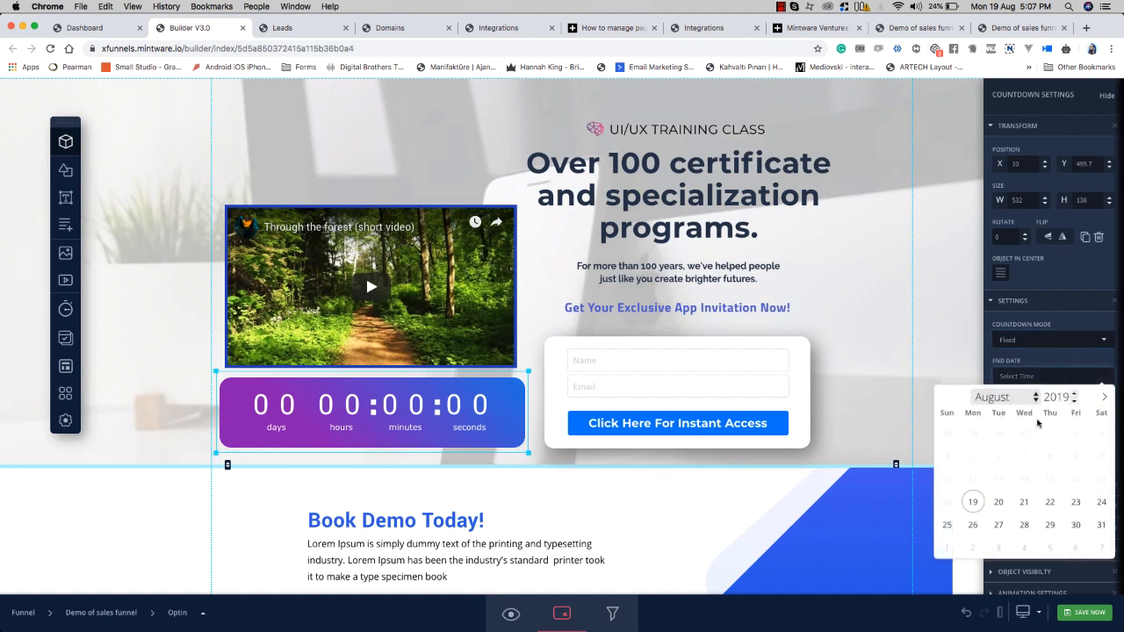
left_click(998, 503)
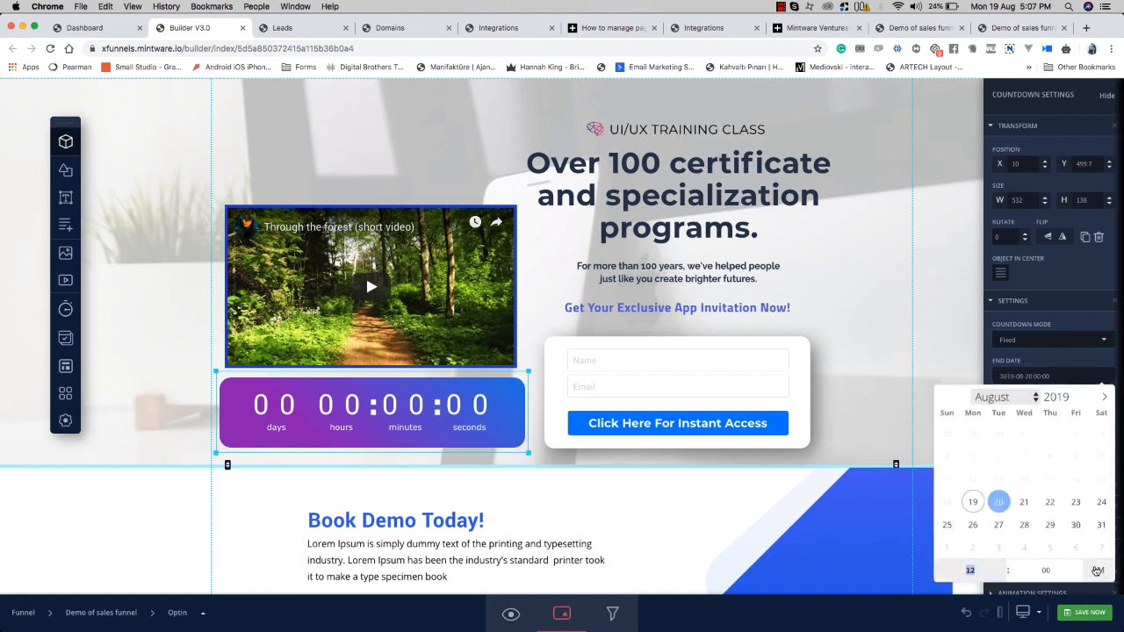
left_click(1060, 361)
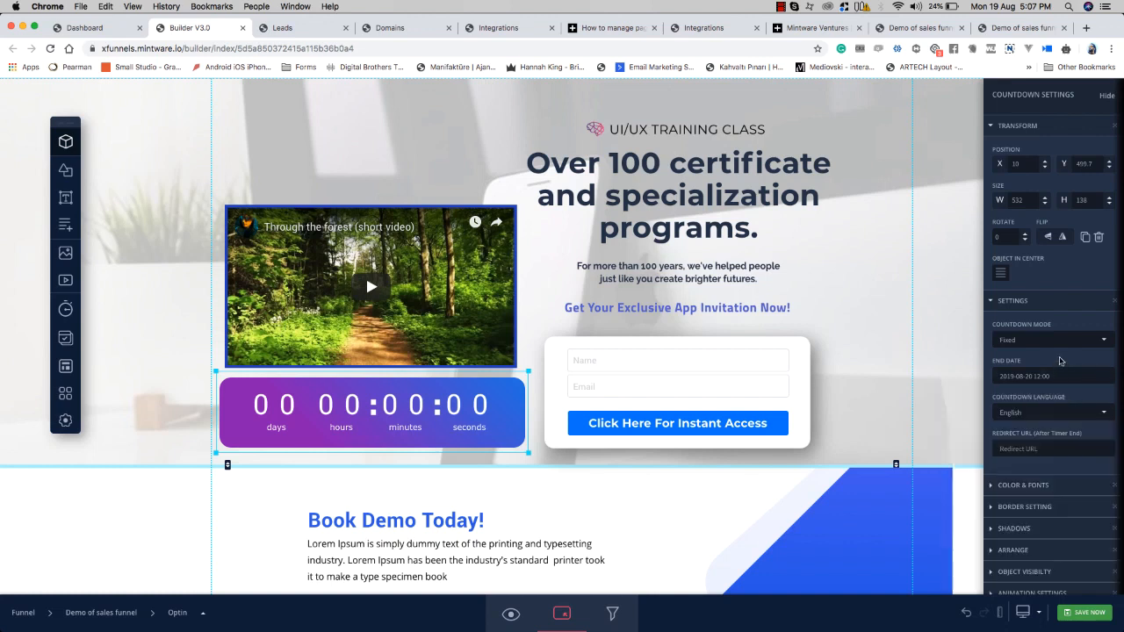
Step: Review the countdown's language and mode options, keeping English and Fixed
left_click(1017, 416)
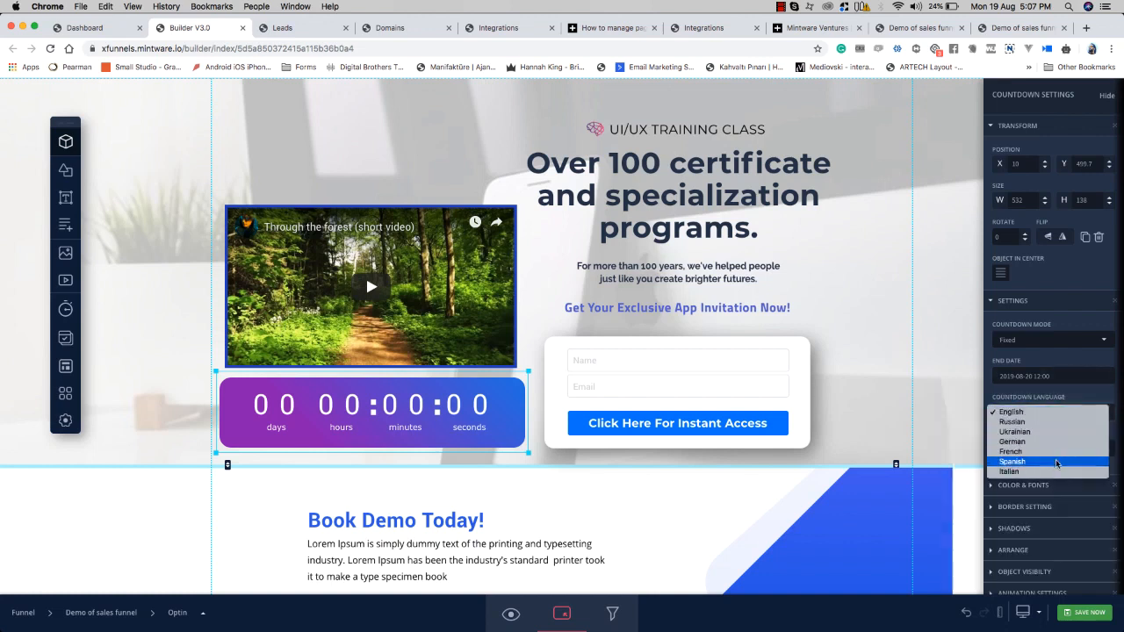
left_click(1047, 411)
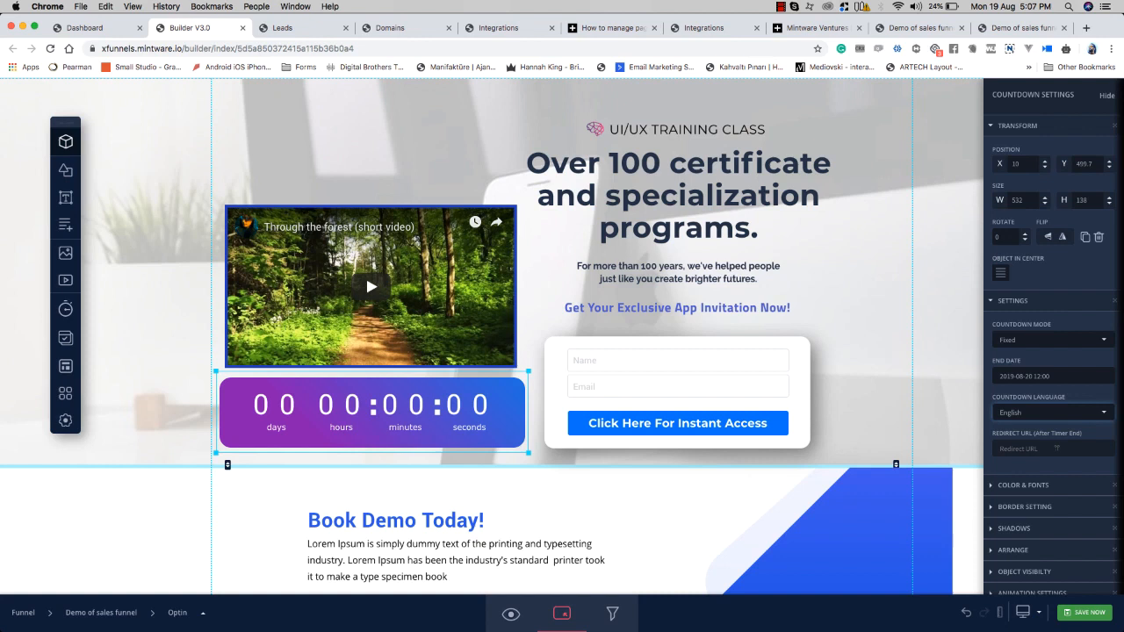
left_click(1037, 348)
left_click(1067, 321)
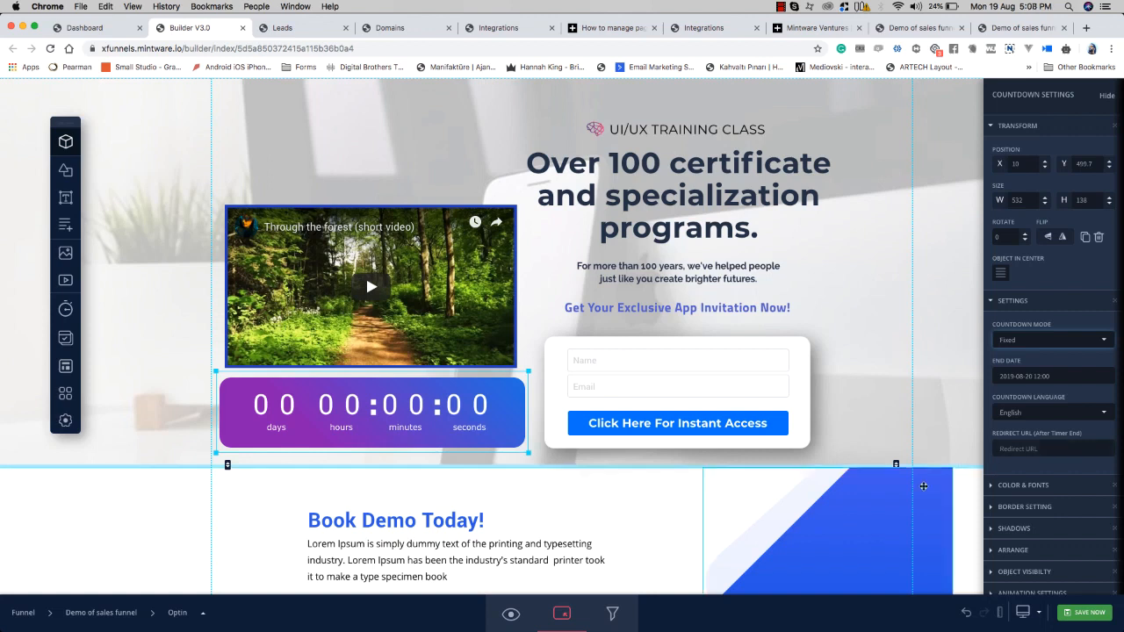
Step: Review the countdown's color and font options, leaving them as they are, and save the opt-in page
left_click(1016, 303)
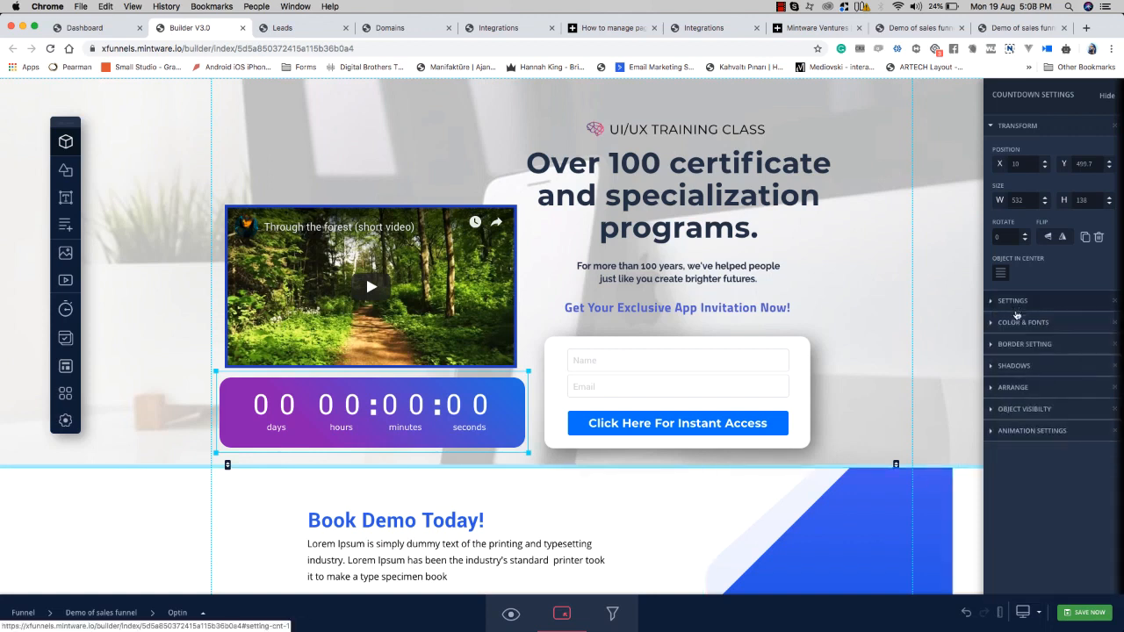
left_click(1021, 321)
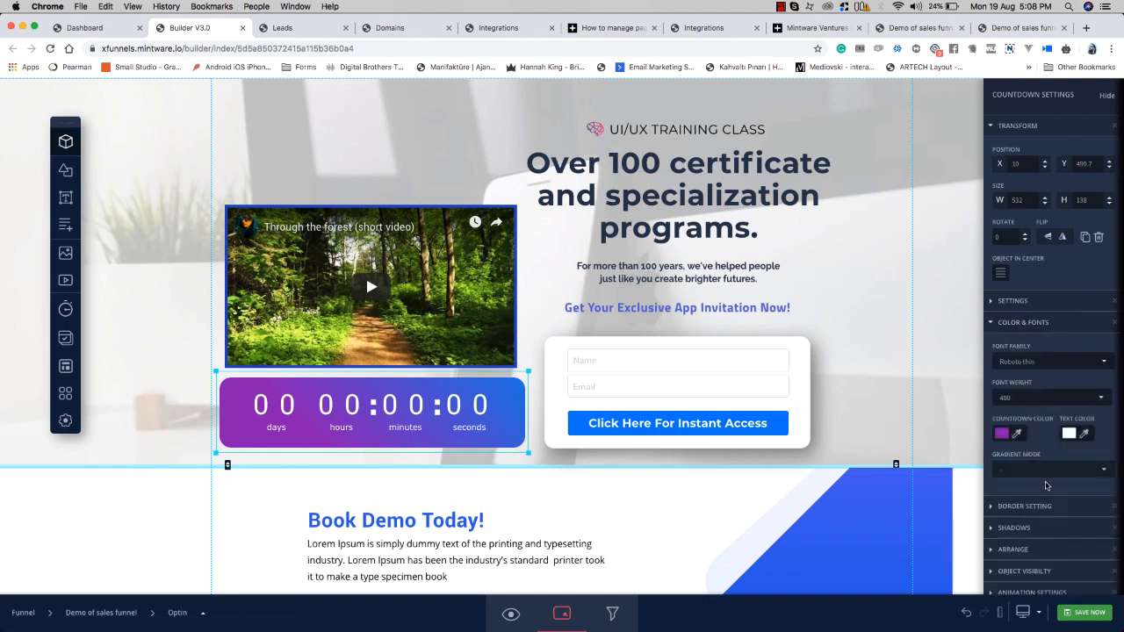
left_click(1020, 323)
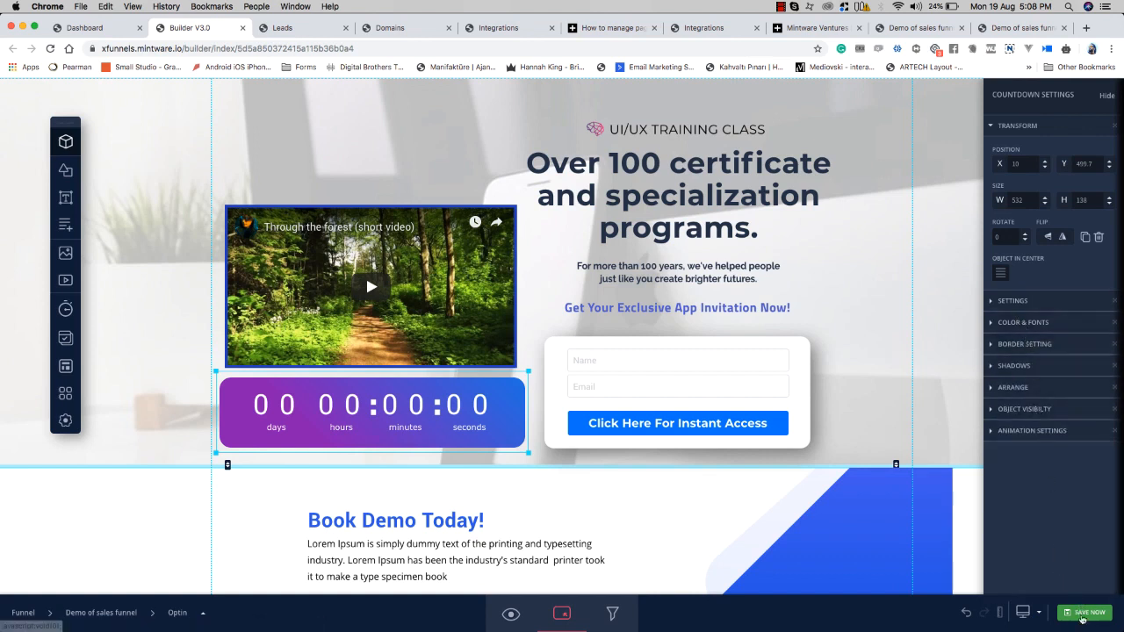
left_click(1079, 614)
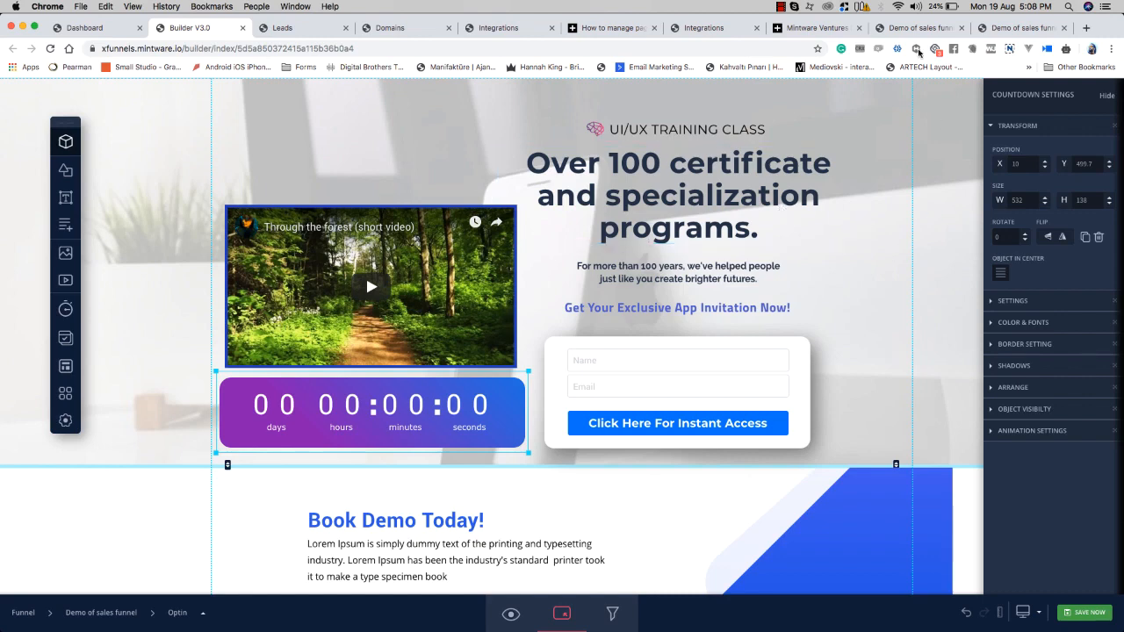
Step: Reload the published page at funnel.zkart.com and play the hero video to check it alongside the running countdown
left_click(997, 32)
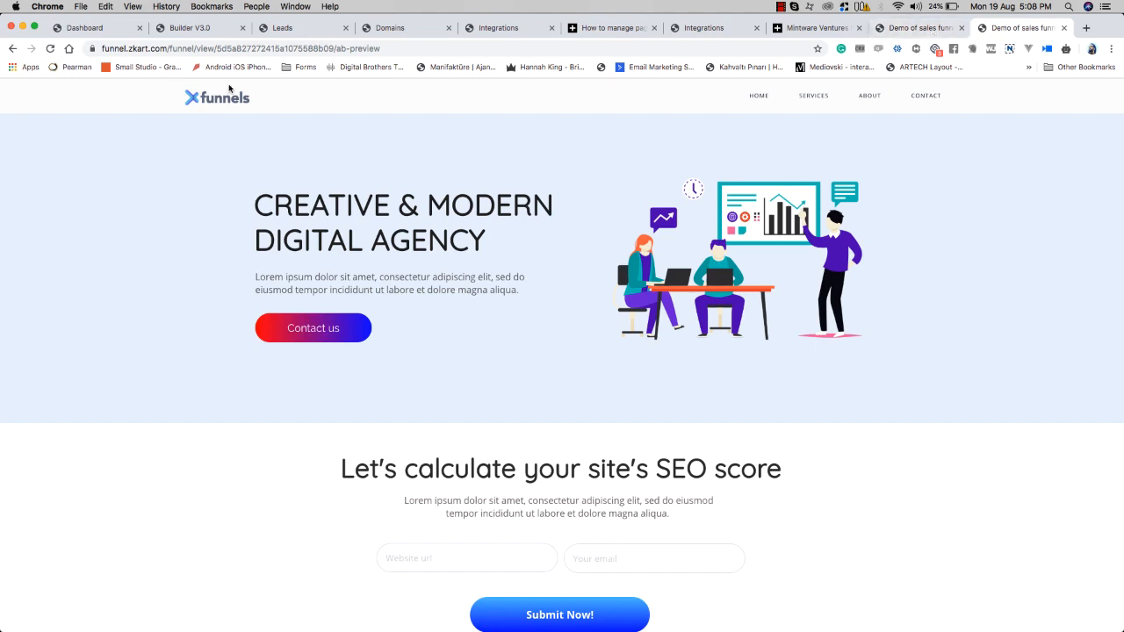
left_click(910, 25)
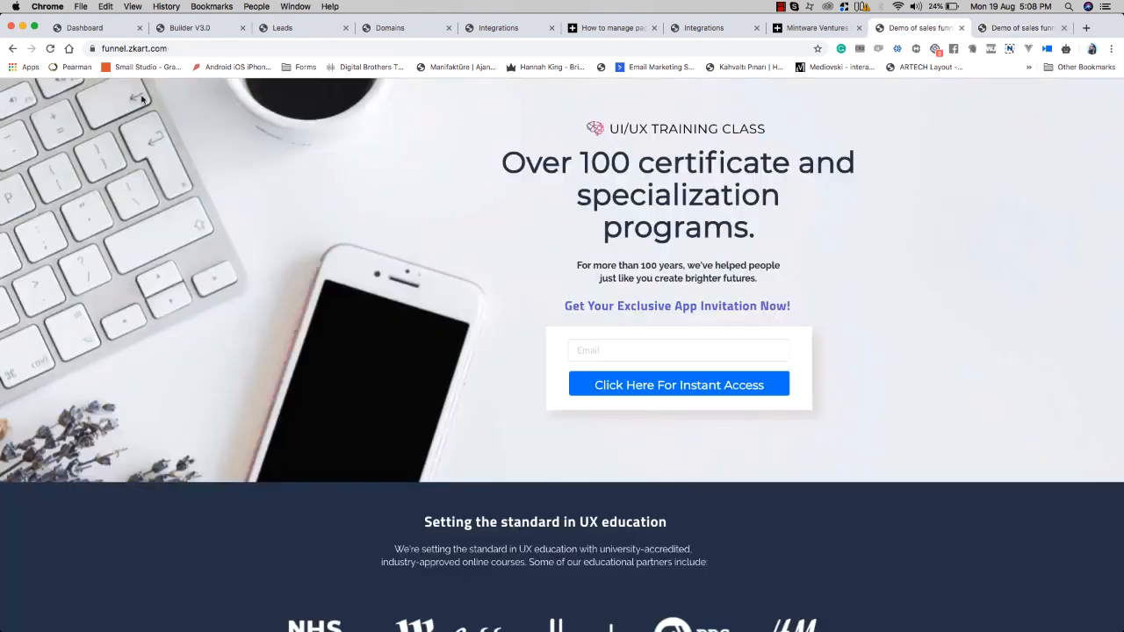
left_click(50, 50)
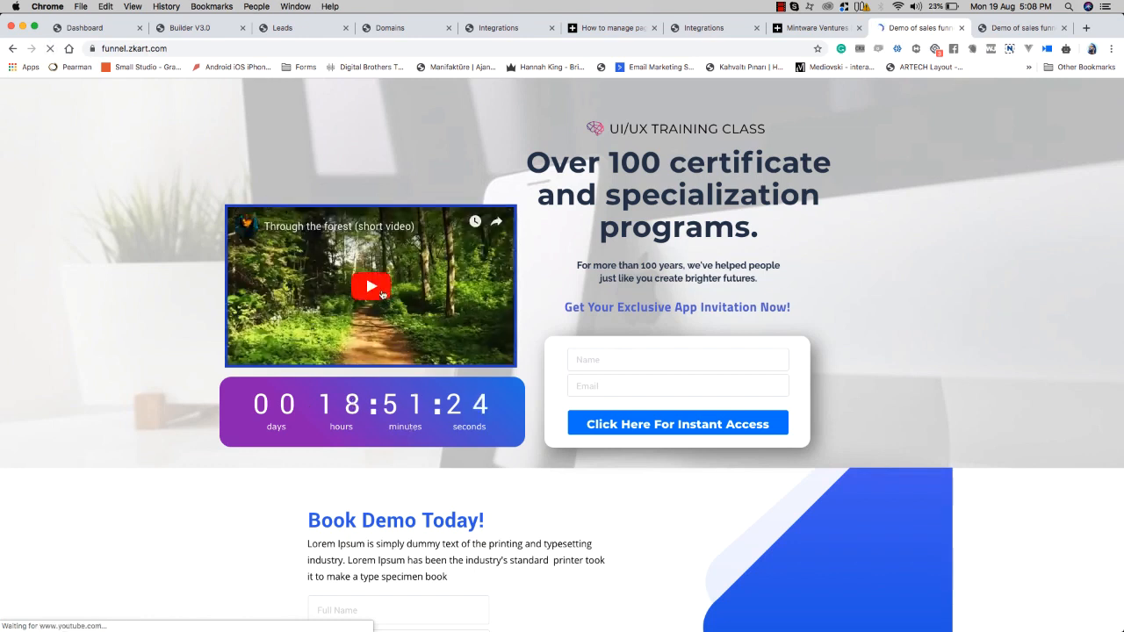
left_click(382, 294)
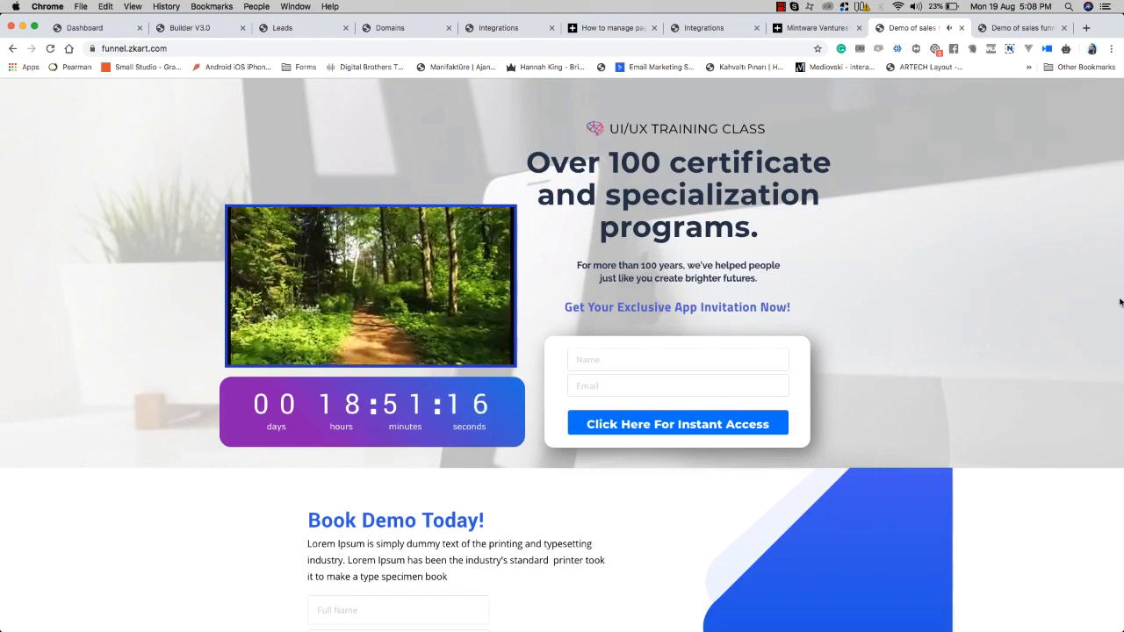
left_click_drag(1122, 302, 1123, 357)
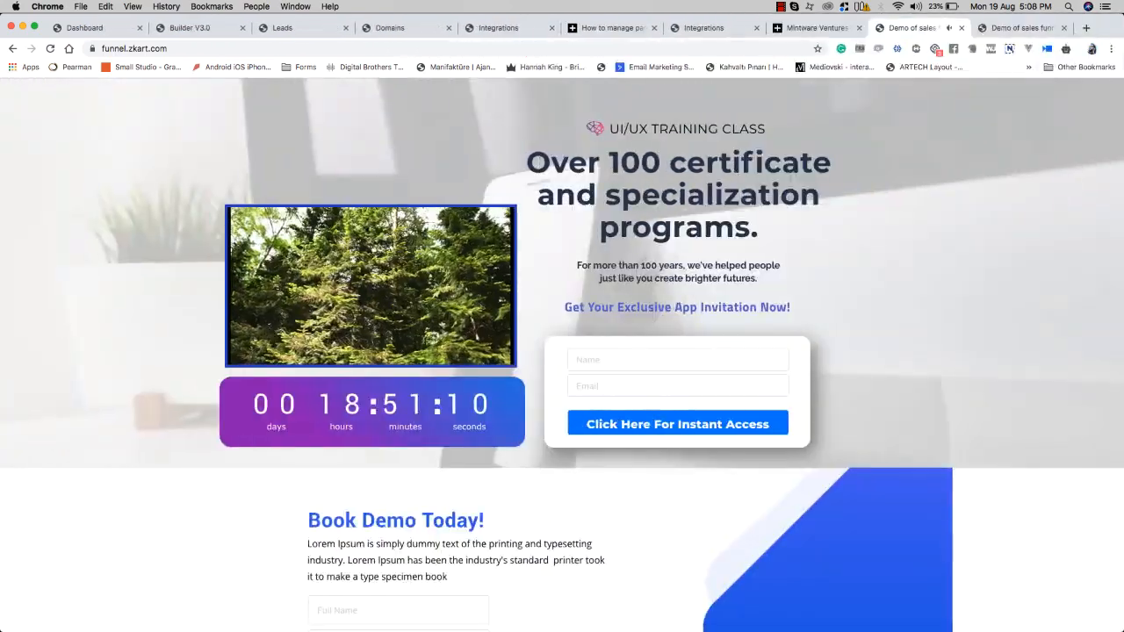
Step: Return to the page builder, switch to the tablet layout and move the countdown down to open space beneath the video
left_click(833, 30)
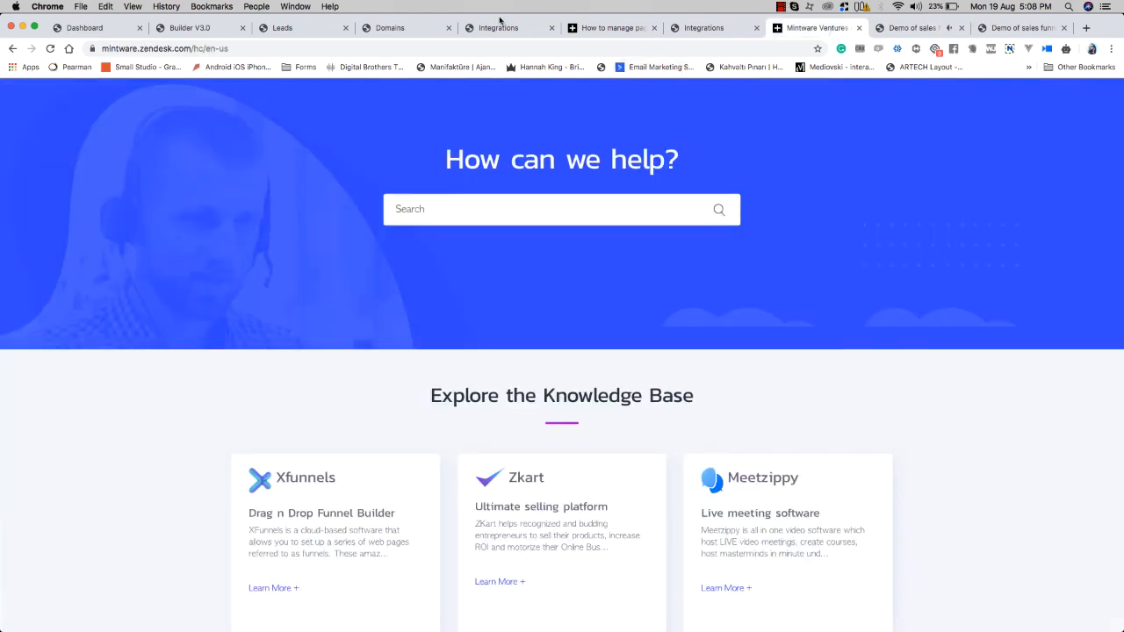
left_click(191, 27)
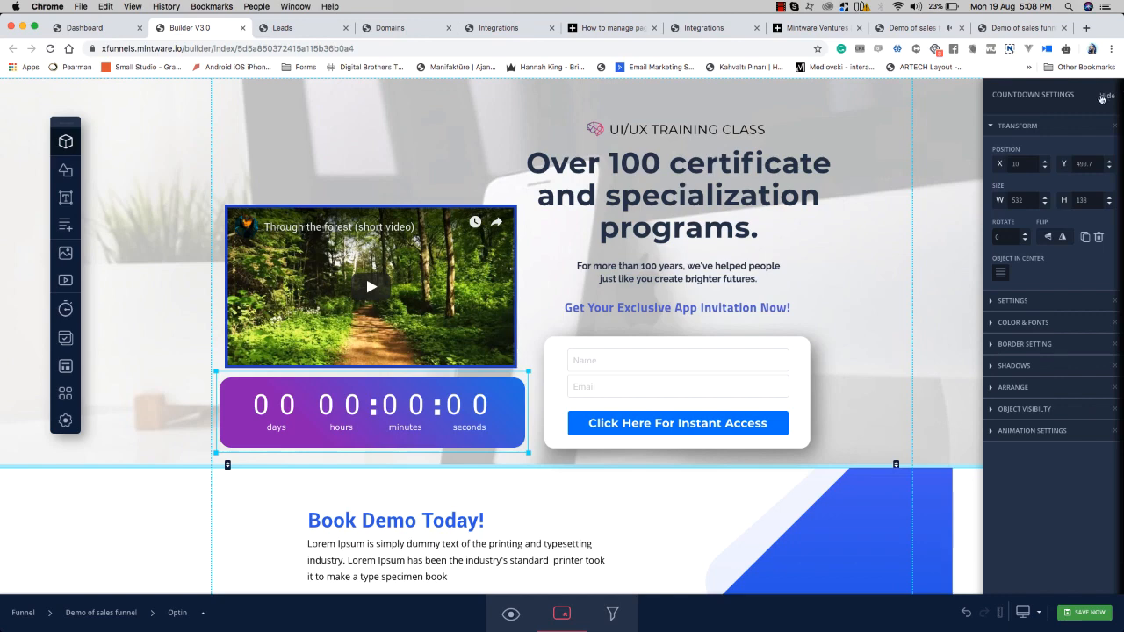
left_click(1104, 96)
left_click(1024, 612)
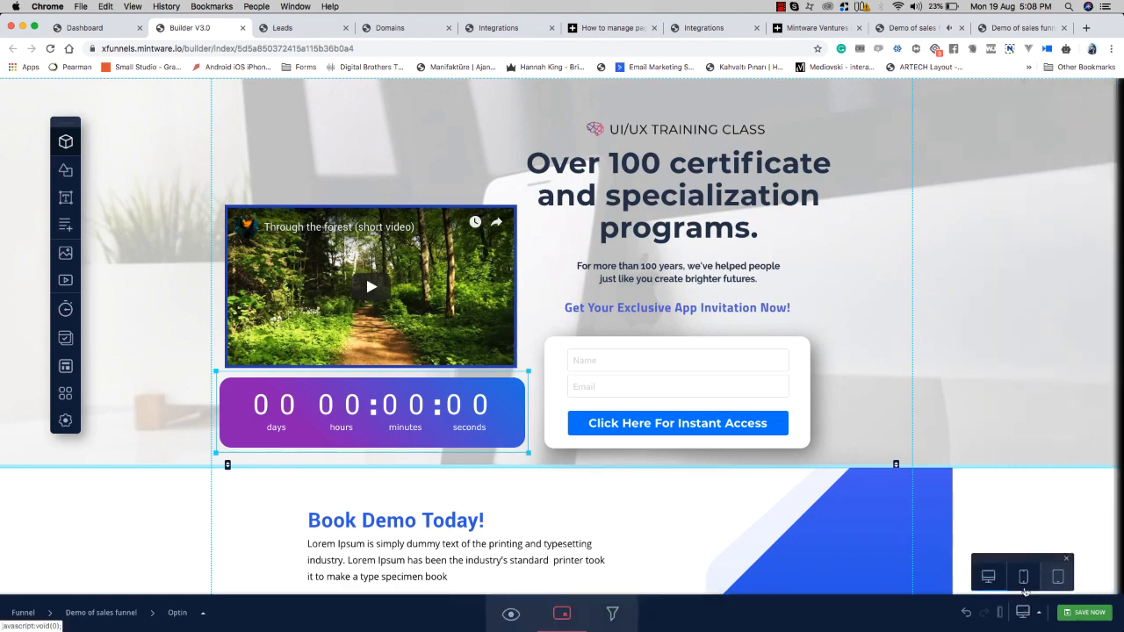
left_click(1058, 576)
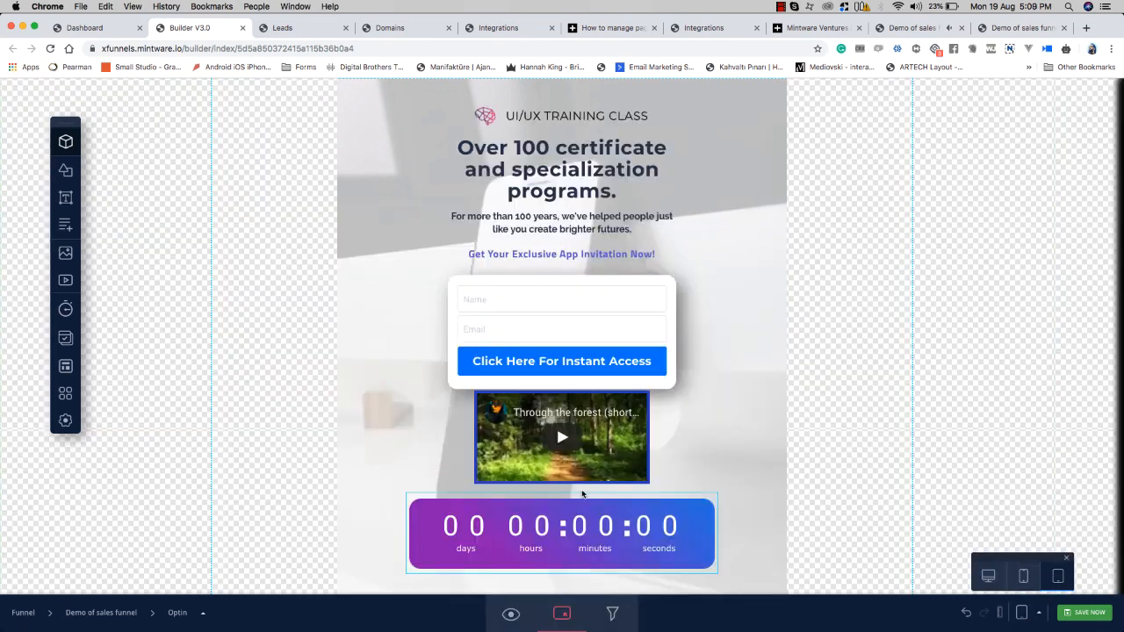
scroll(582, 476, "down", 3)
left_click_drag(578, 387, 580, 425)
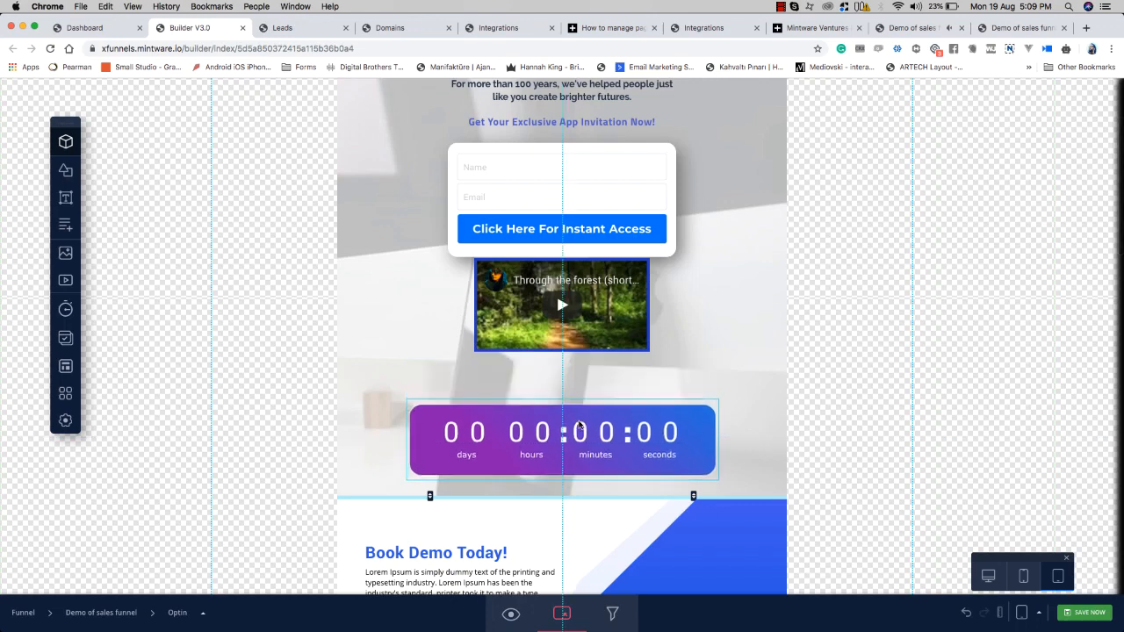
Step: Move the tablet layout's video to about X 124, Y 552 and enlarge it to match the countdown's width
left_click_drag(586, 343, 532, 341)
left_click(578, 355)
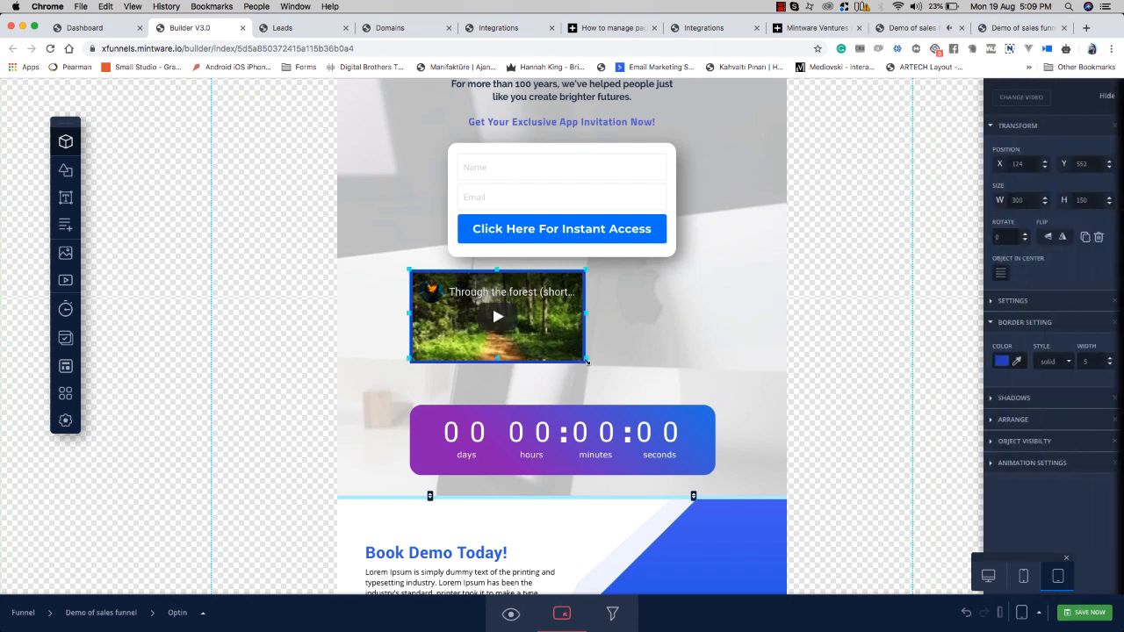
left_click_drag(593, 360, 713, 404)
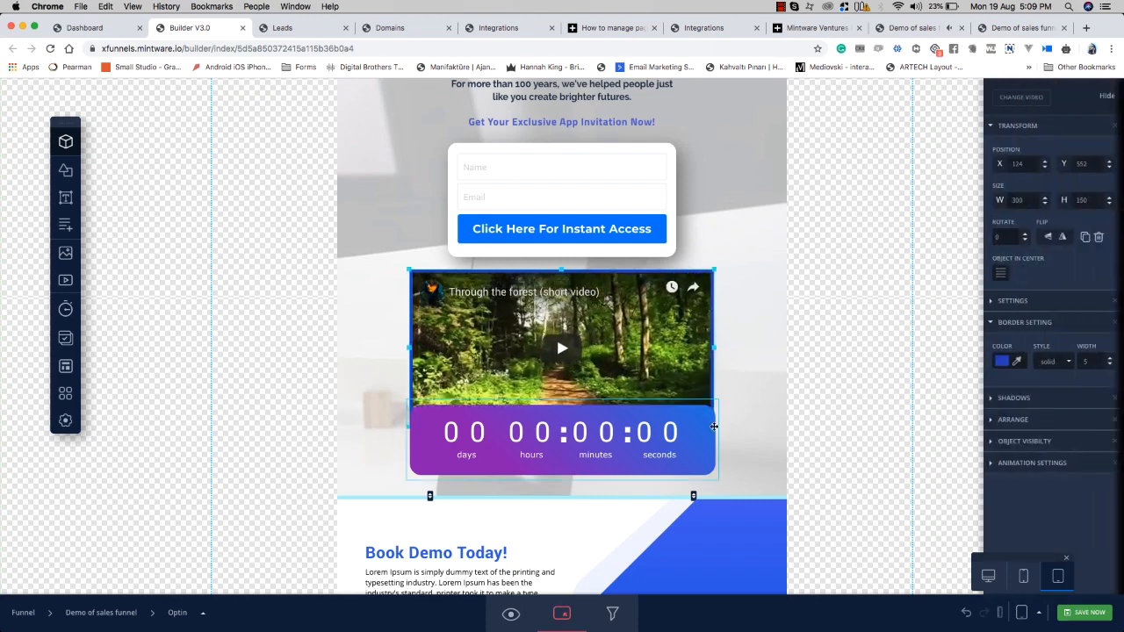
Step: Extend the tablet hero section downward and space the countdown and video so they no longer overlap below the form
left_click(745, 439)
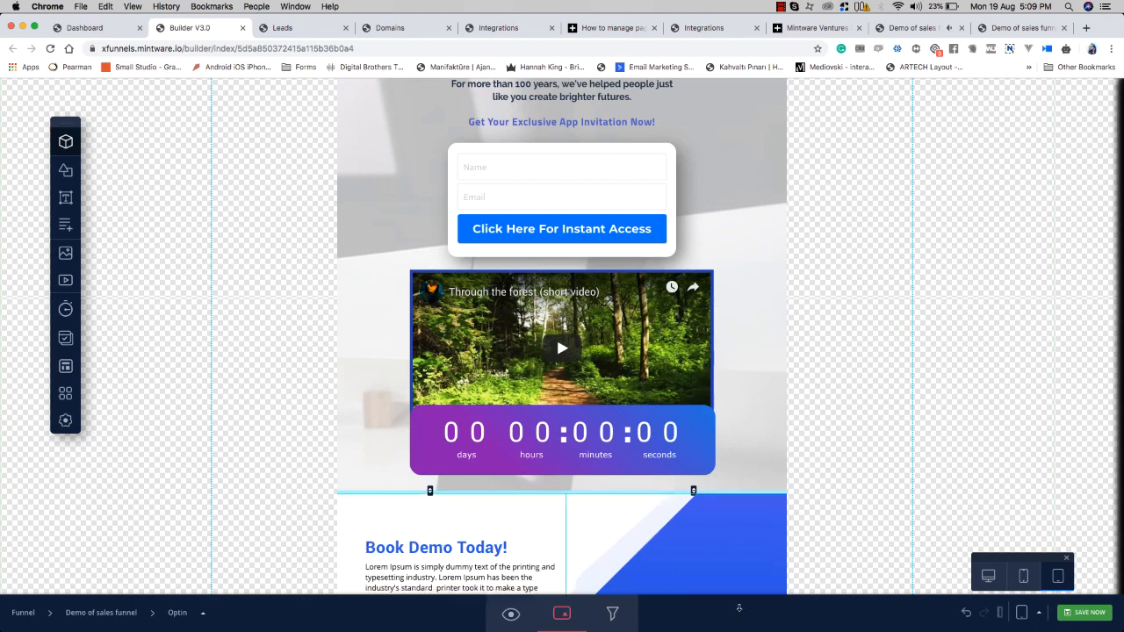
left_click_drag(740, 497, 736, 540)
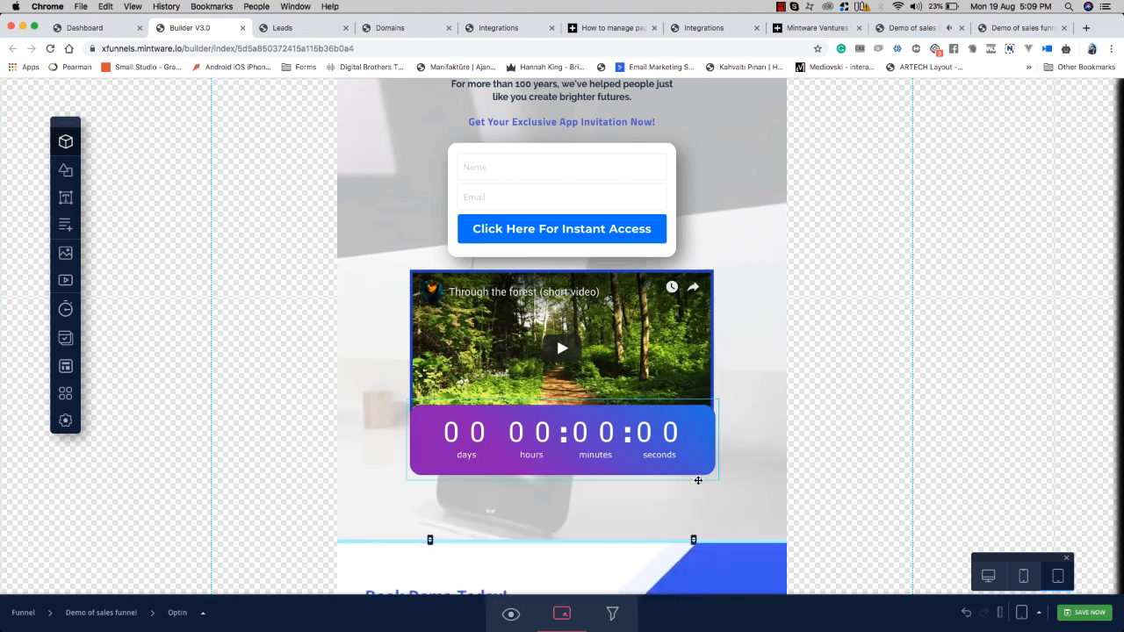
left_click_drag(699, 444, 698, 482)
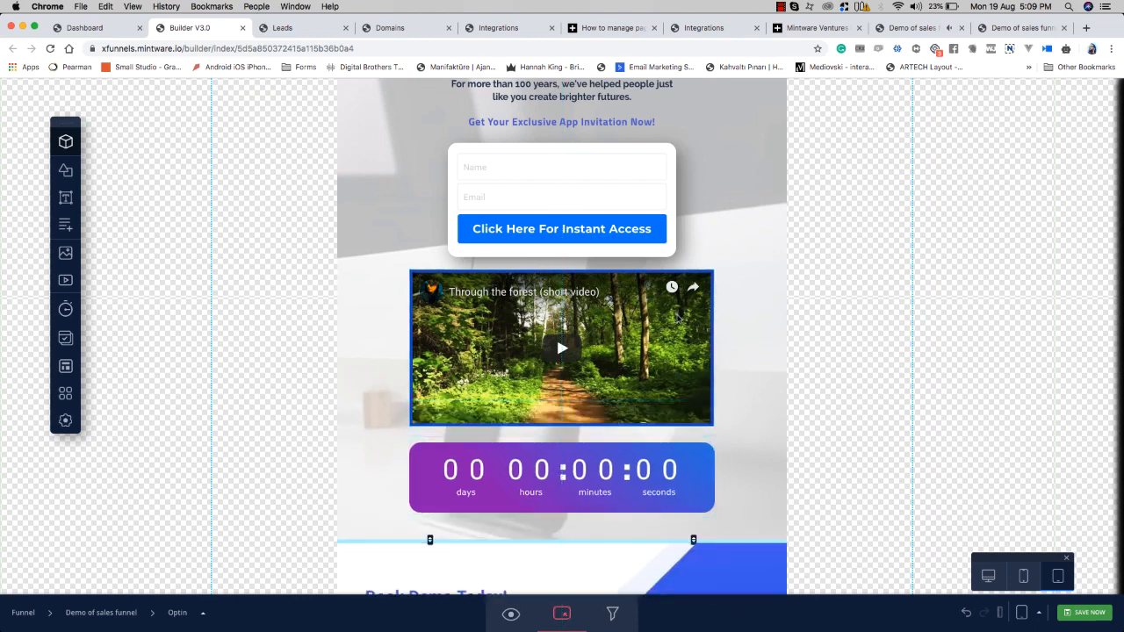
left_click_drag(677, 315, 677, 319)
scroll(732, 269, "up", 2)
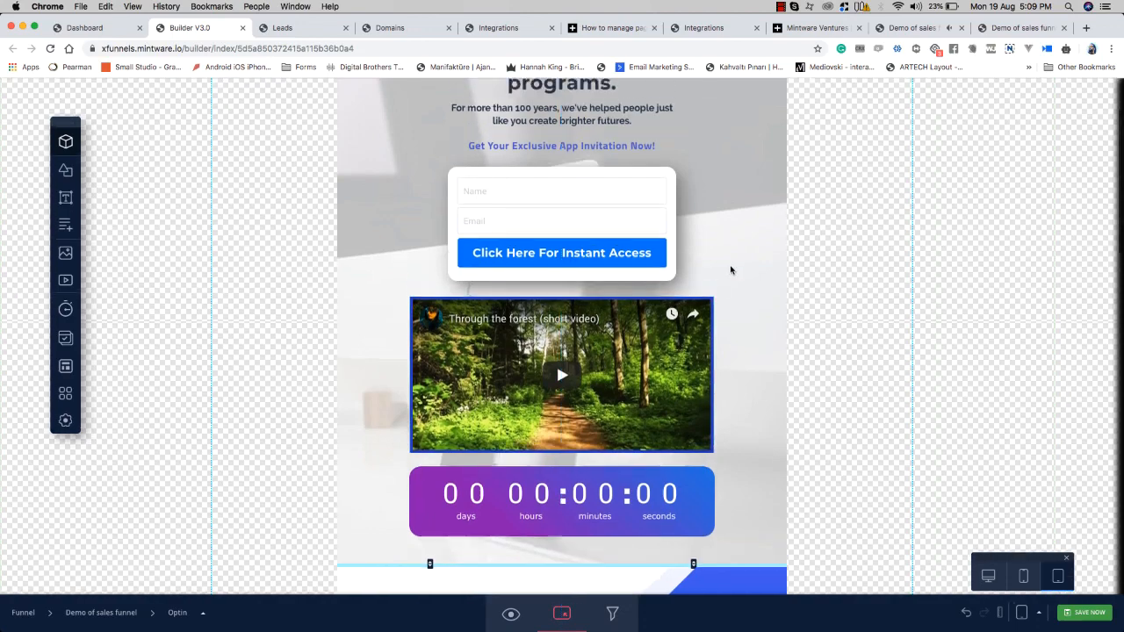
Step: In the mobile layout, extend the hero section downward and lower the countdown to make room for a bigger video
left_click(1024, 576)
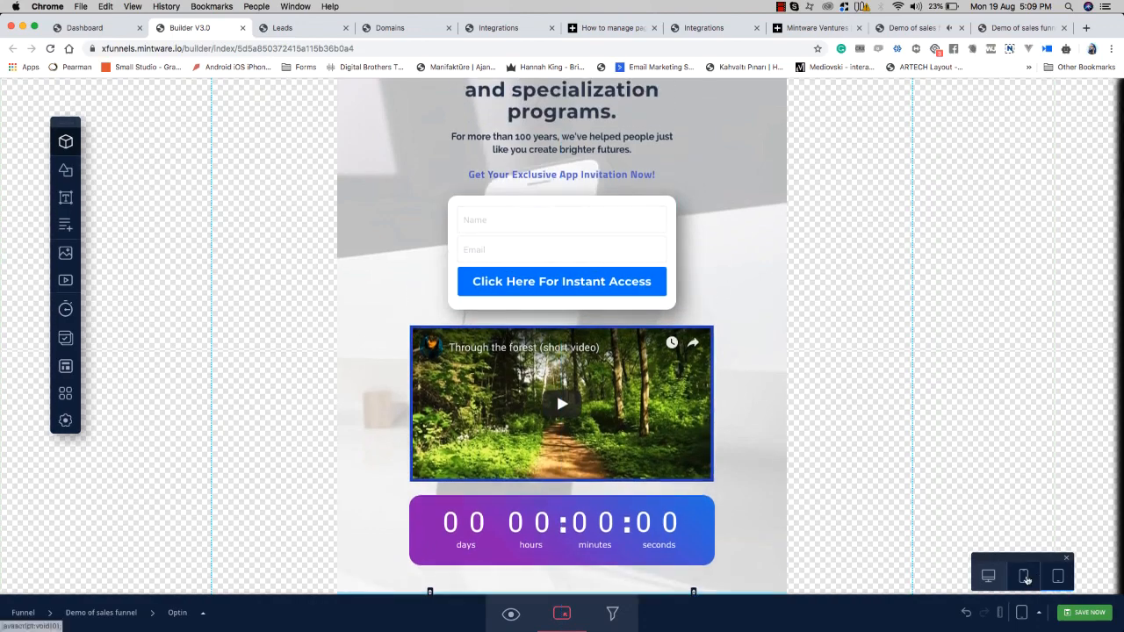
scroll(586, 373, "down", 4)
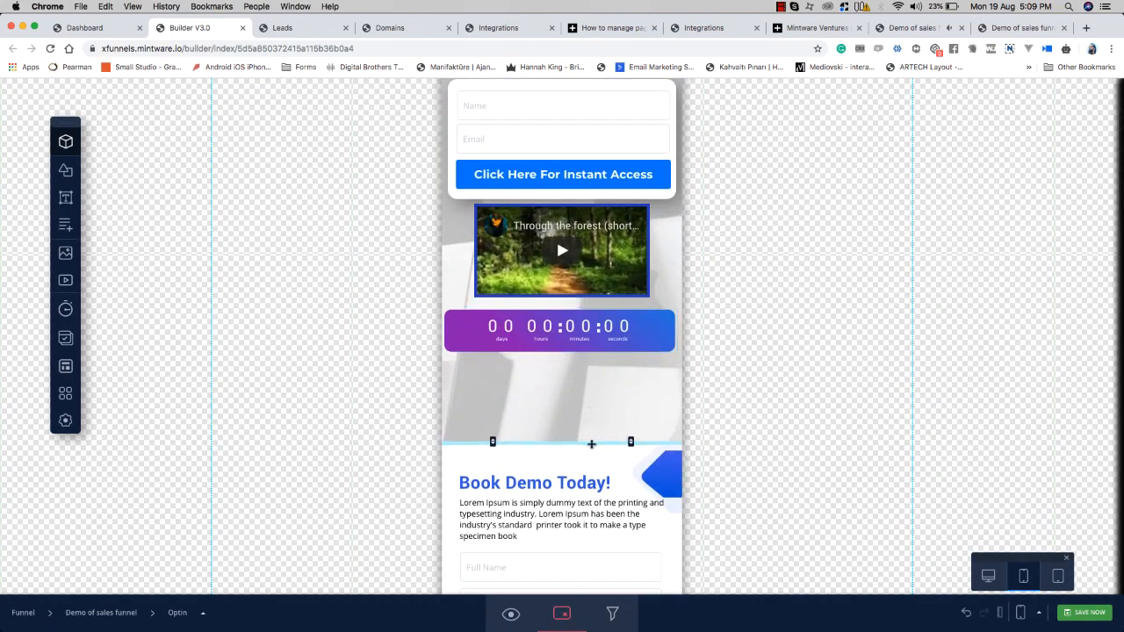
left_click_drag(592, 444, 592, 468)
left_click_drag(605, 328, 602, 381)
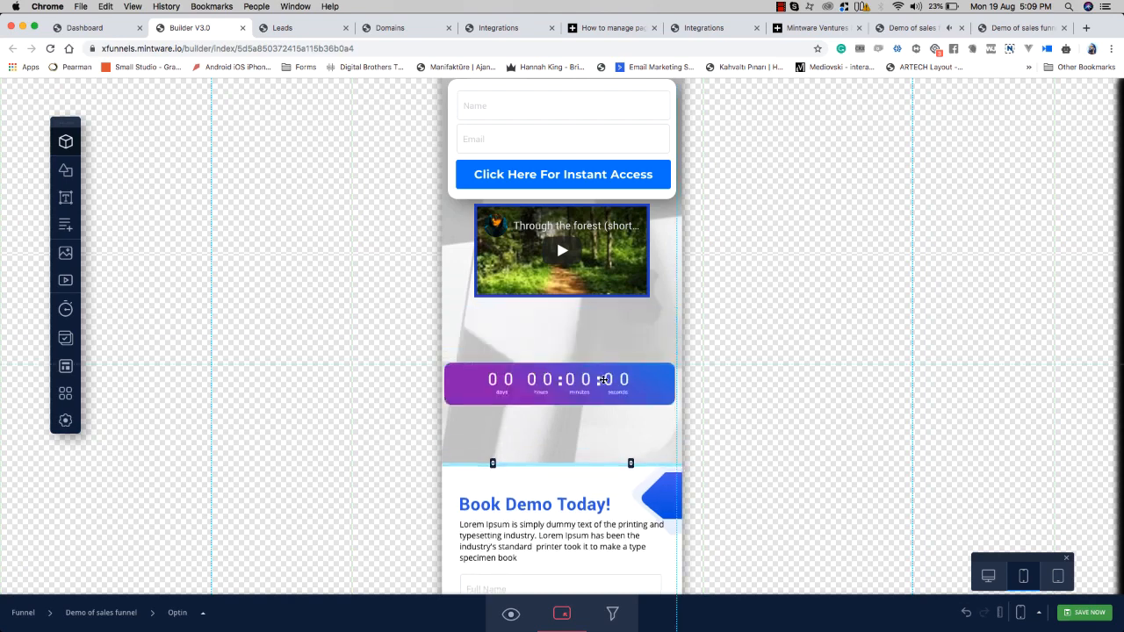
Step: Move the mobile layout's video to about X 11, Y 547 and enlarge it to nearly the countdown's width
left_click_drag(602, 264, 575, 265)
left_click(575, 265)
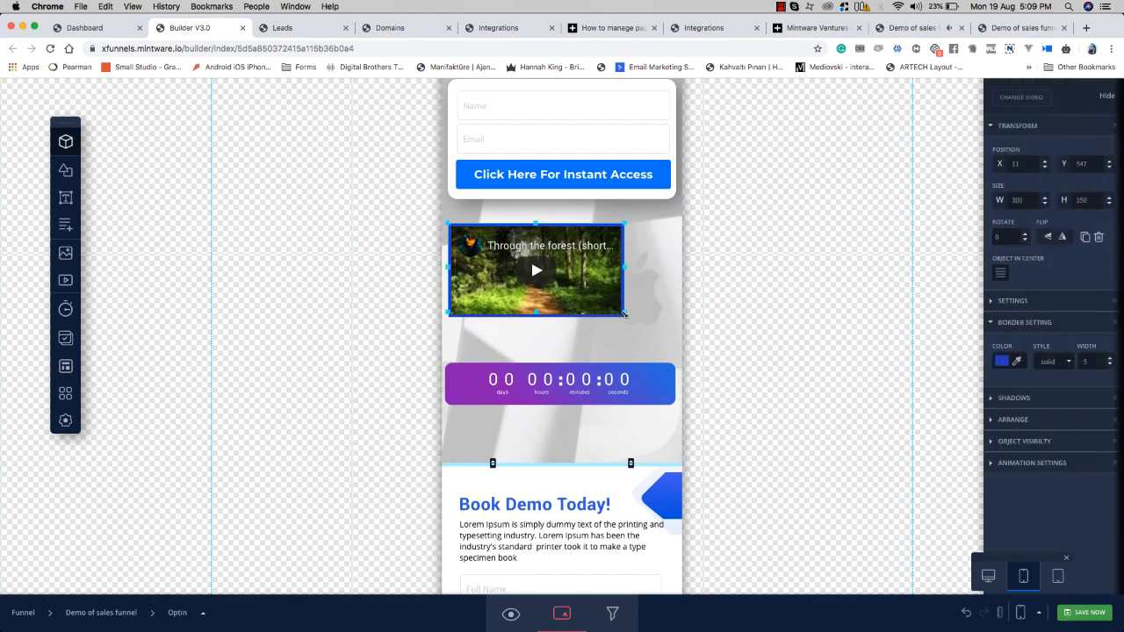
left_click_drag(645, 325, 670, 352)
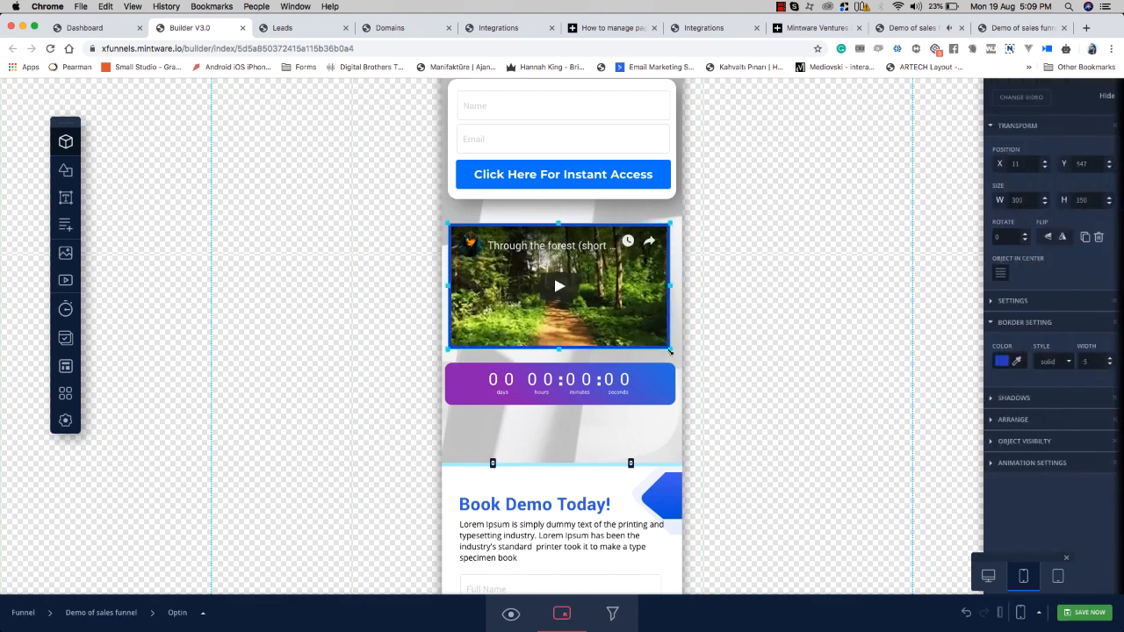
Step: Shorten the mobile hero section to end just below the countdown and save the page
left_click(644, 434)
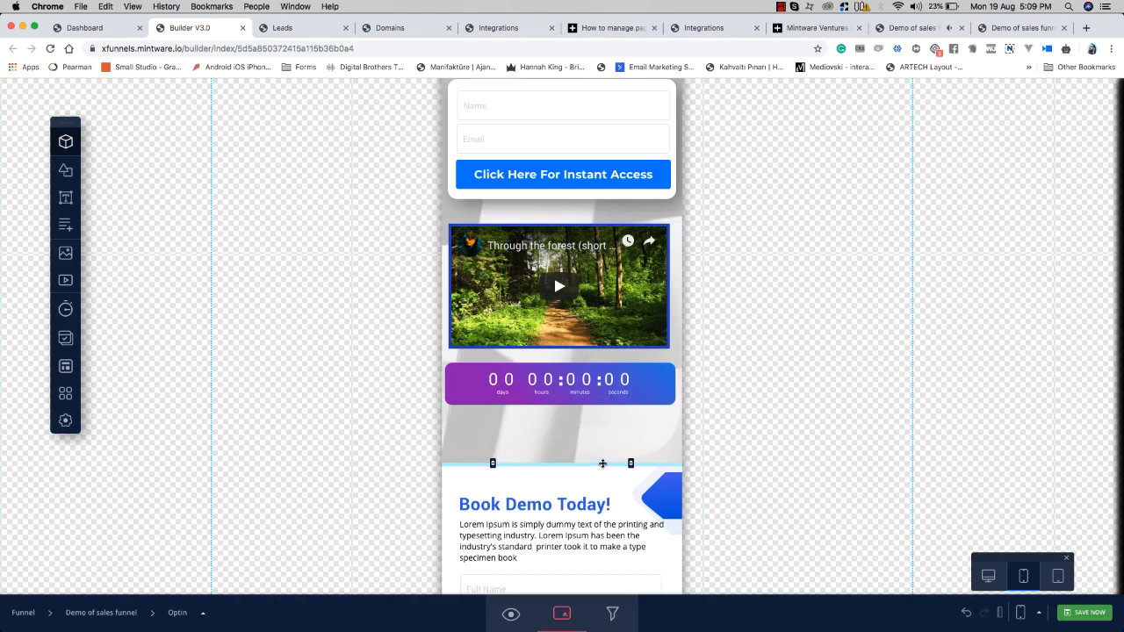
left_click_drag(602, 465, 602, 431)
scroll(603, 433, "up", 1)
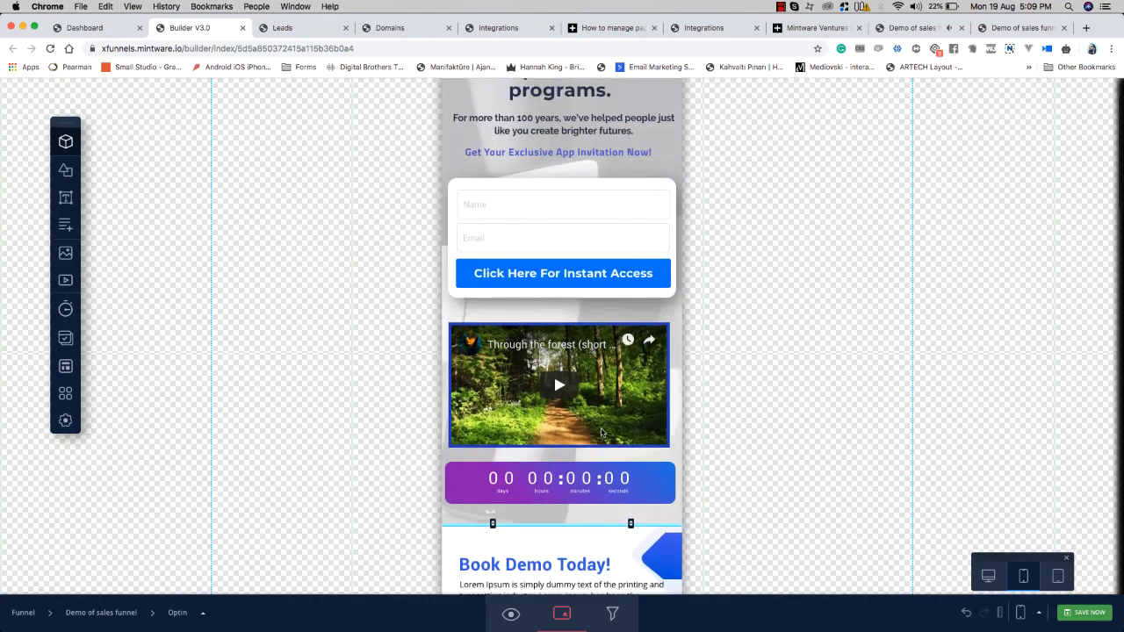
scroll(602, 431, "up", 2)
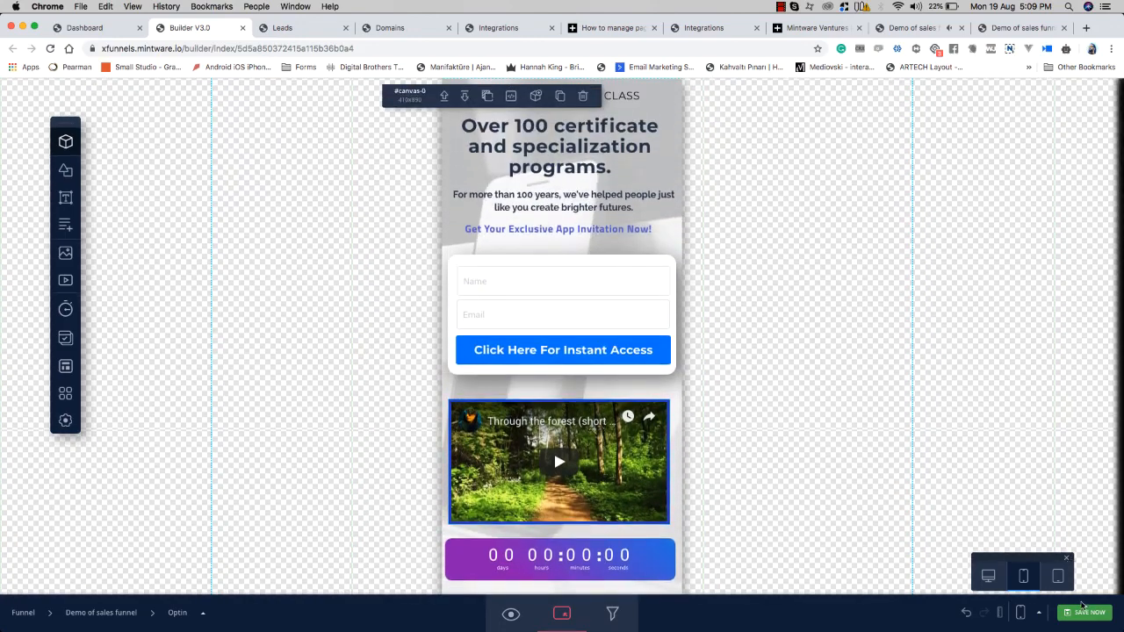
left_click(1086, 612)
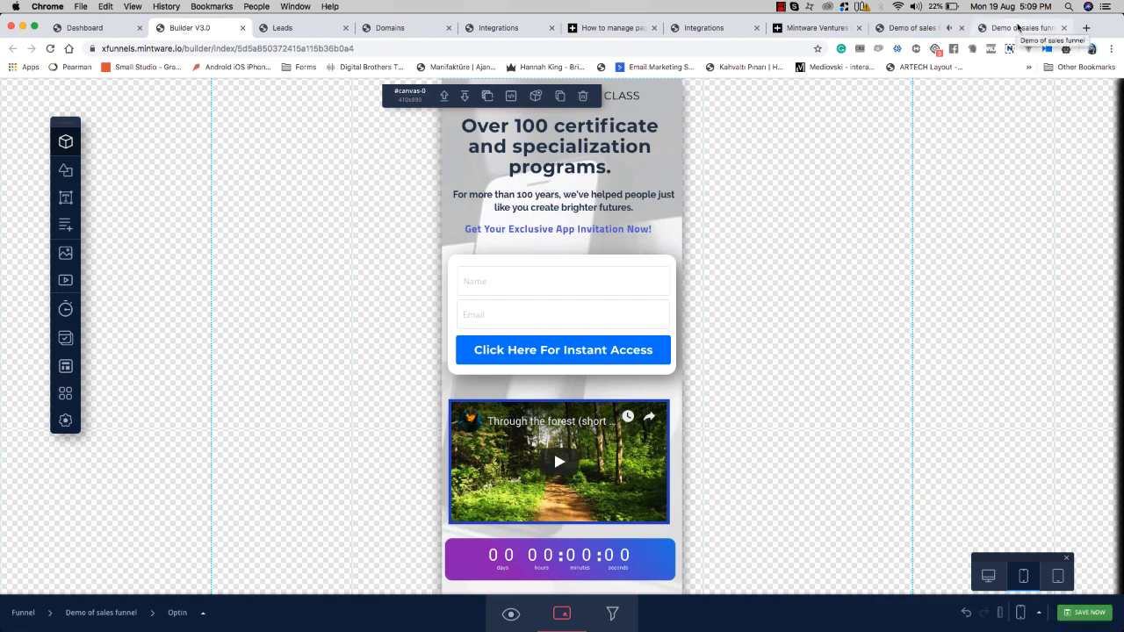
Step: Reload the published page and narrow the browser window to tablet and phone widths to check the responsive layouts
left_click(1018, 27)
left_click(904, 29)
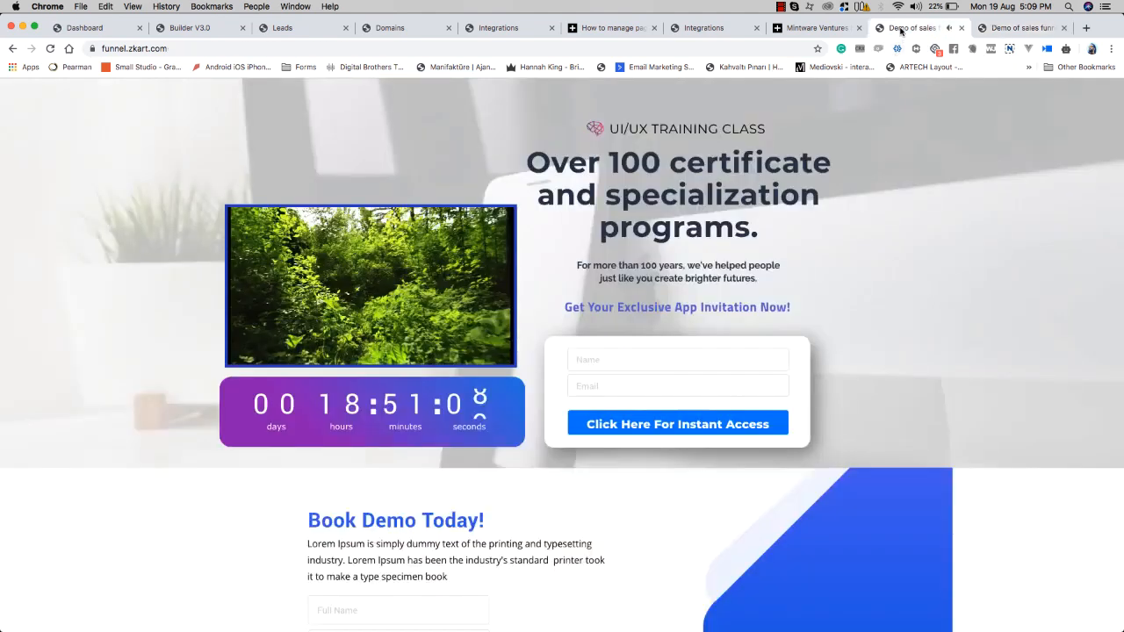
left_click(50, 48)
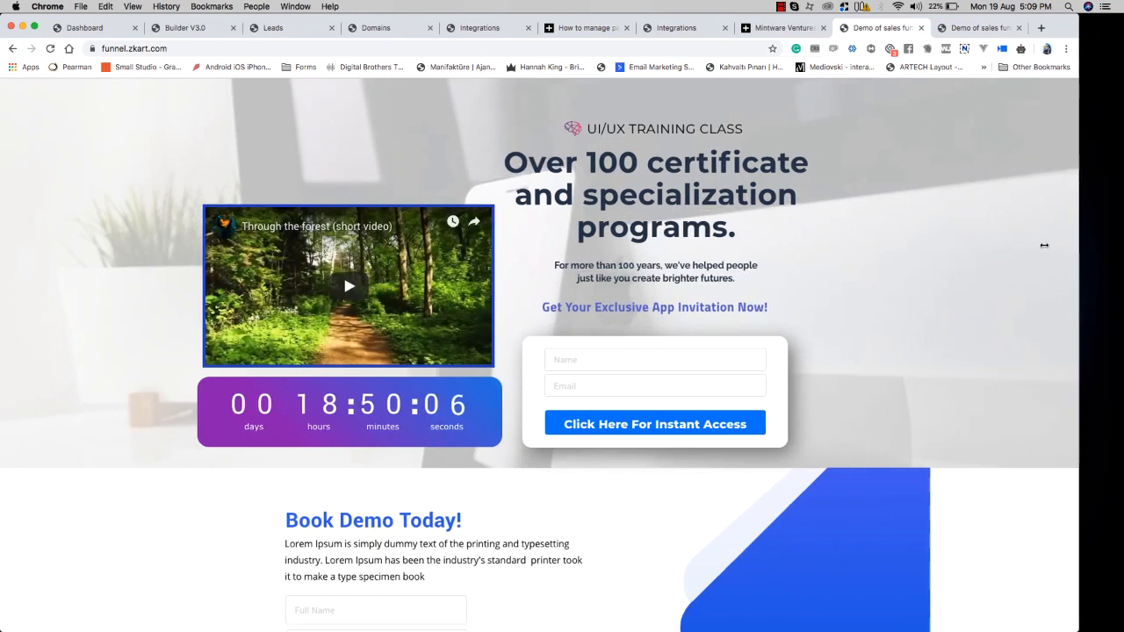
left_click_drag(1122, 243, 524, 295)
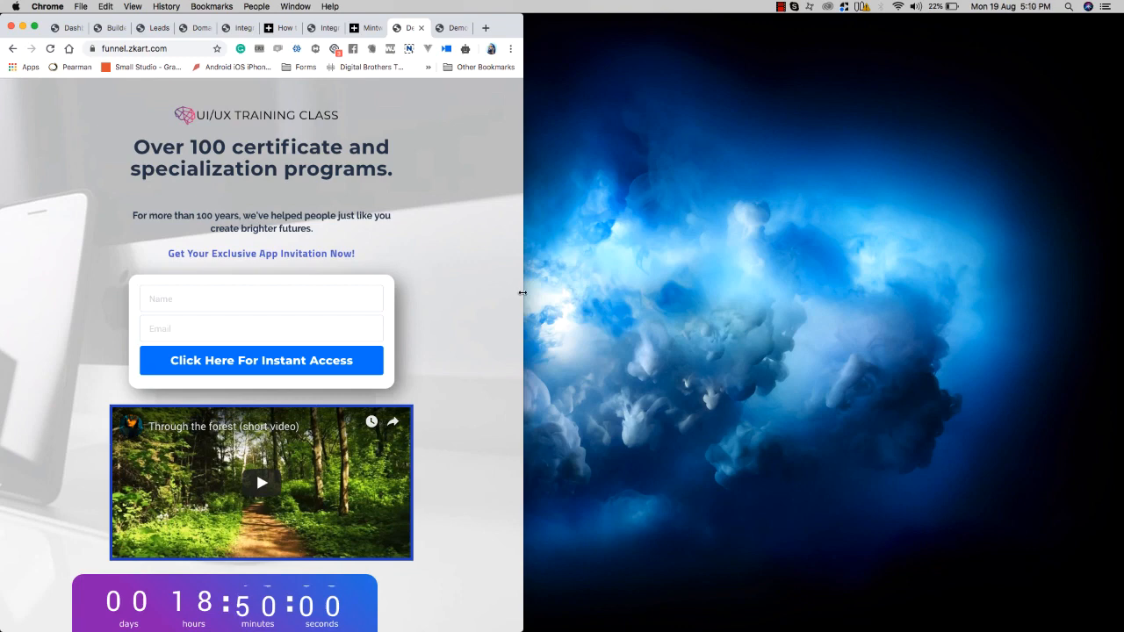
left_click_drag(520, 291, 330, 270)
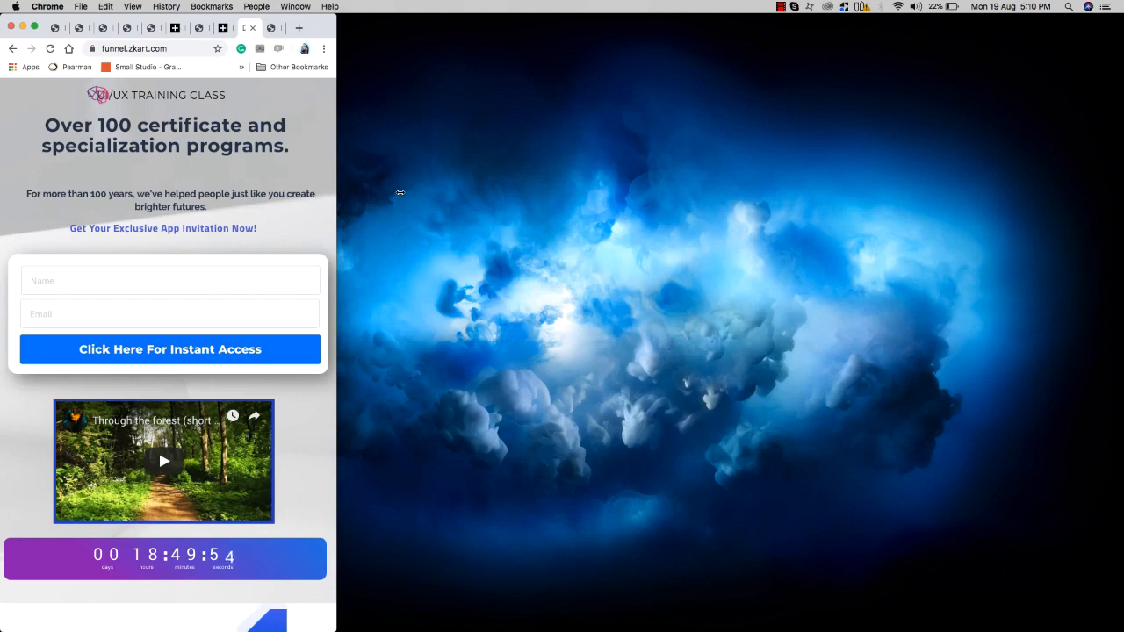
Step: Restore the browser window to full width and review the desktop page from the hero to the Book Demo section
double_click(337, 191)
scroll(1012, 313, "down", 3)
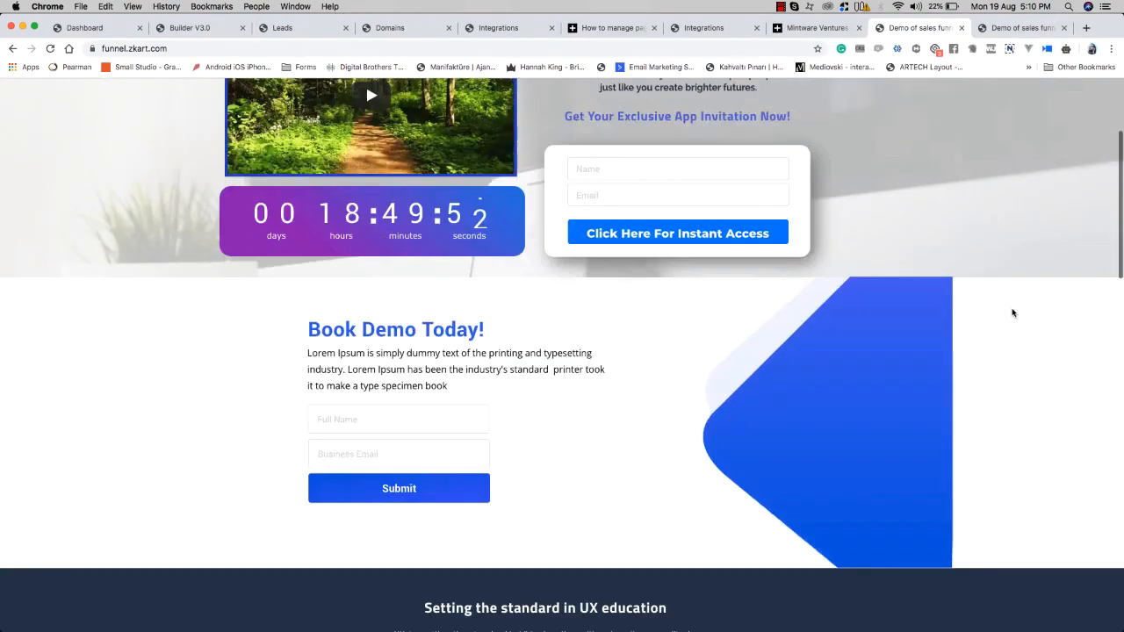
scroll(1012, 312, "up", 3)
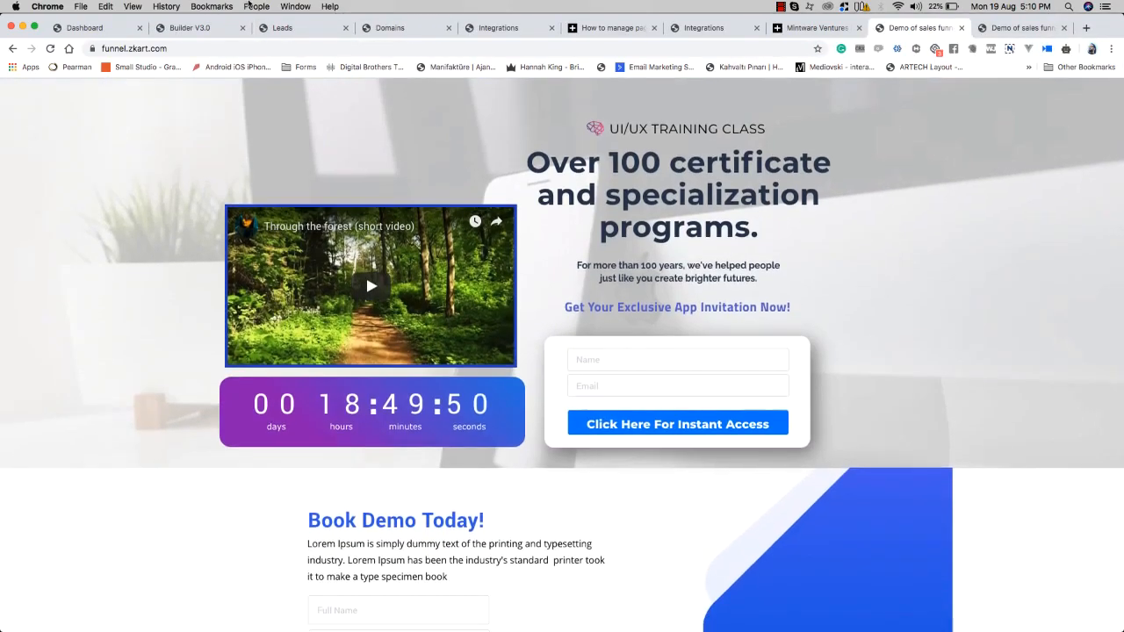
Step: Review the opt-in page's tablet and desktop layouts in the builder, from the hero to the Book Demo section
left_click(198, 27)
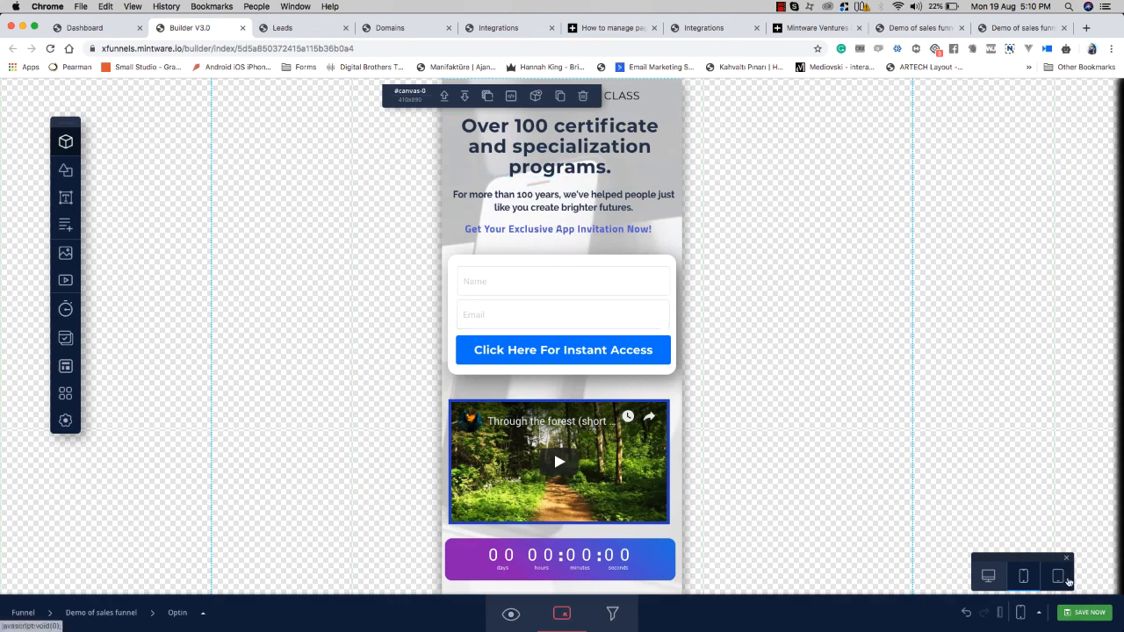
left_click(1058, 576)
scroll(762, 408, "down", 3)
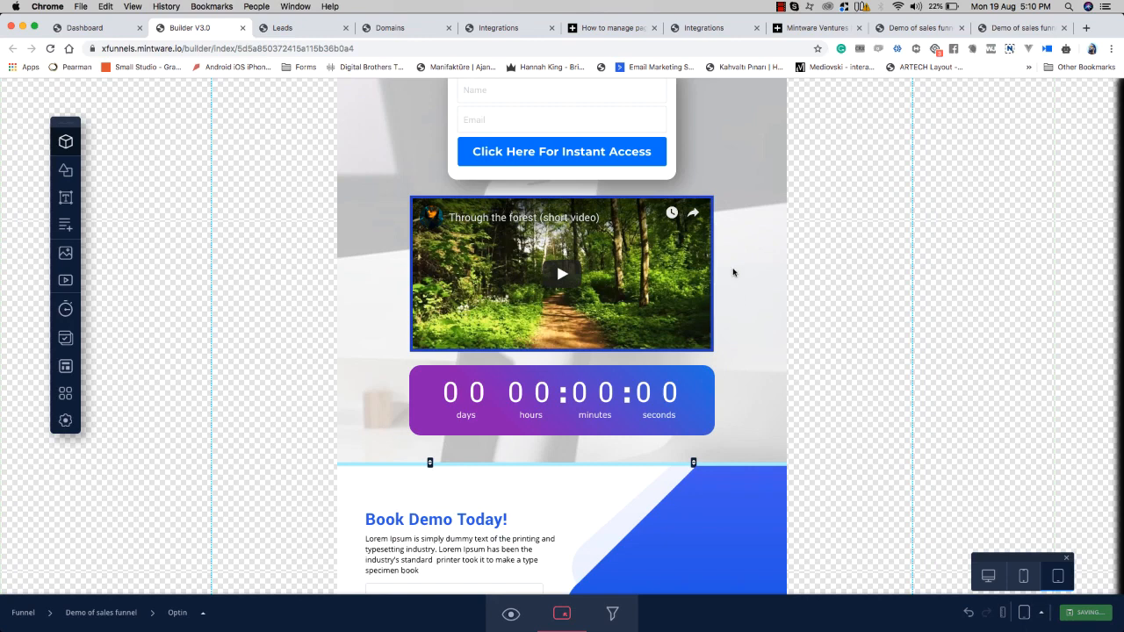
scroll(734, 273, "up", 3)
scroll(734, 272, "up", 2)
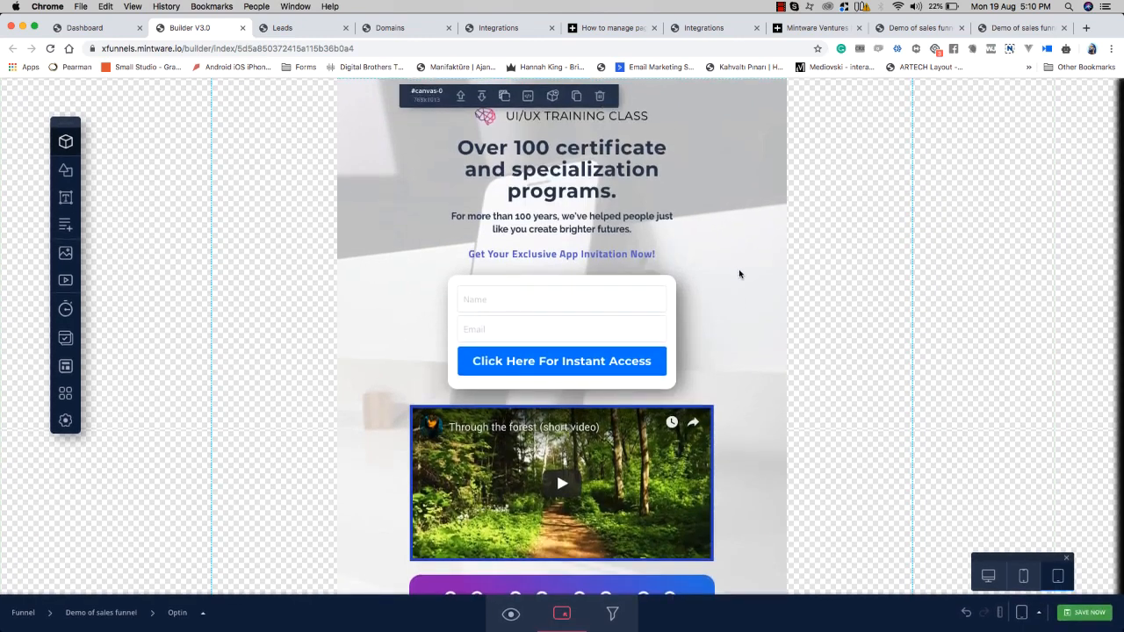
left_click(990, 580)
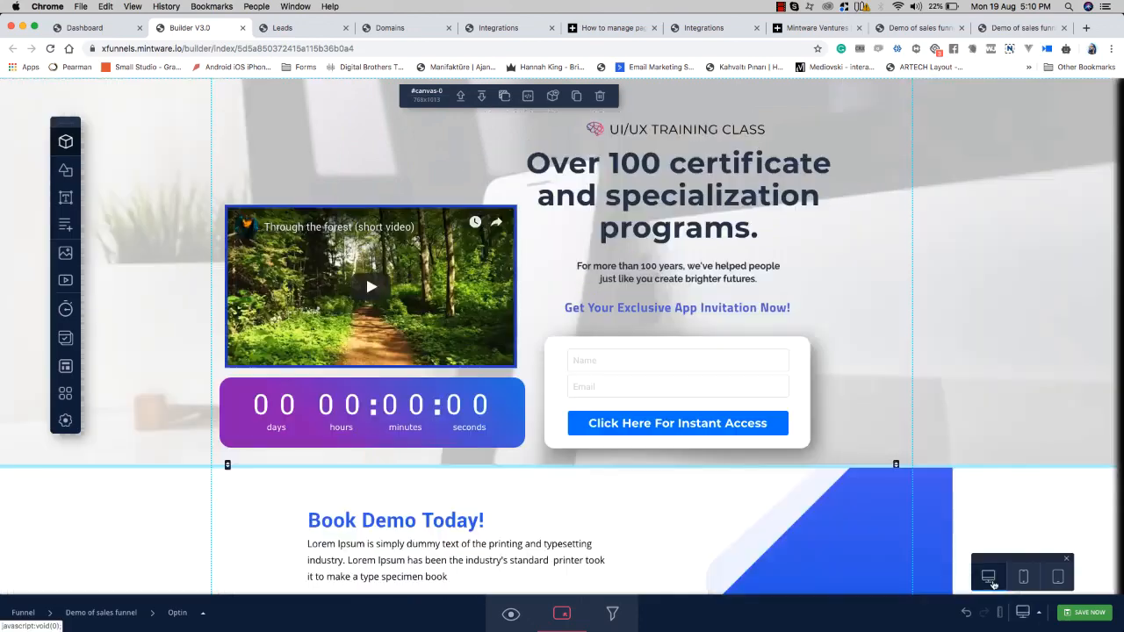
scroll(878, 193, "down", 5)
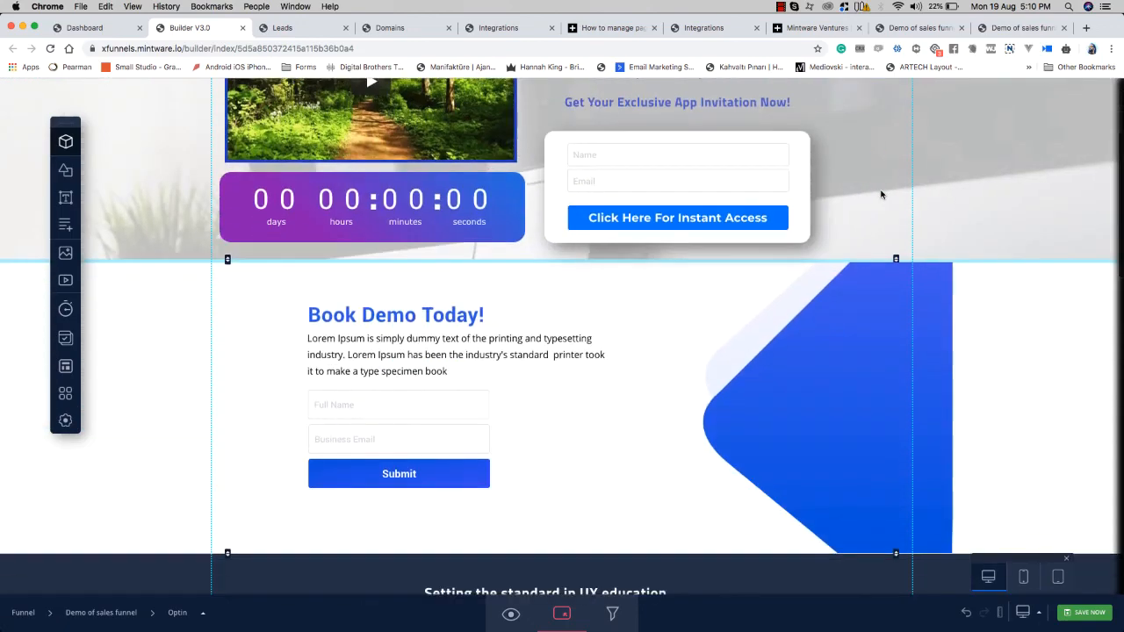
scroll(882, 194, "up", 4)
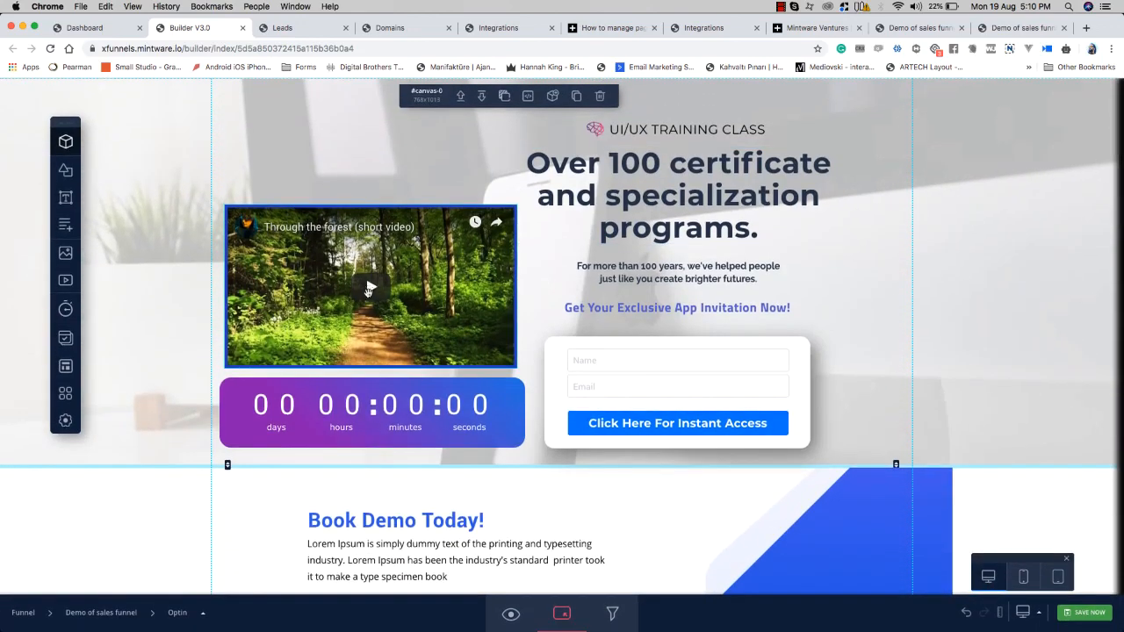
scroll(351, 367, "down", 4)
scroll(557, 366, "up", 4)
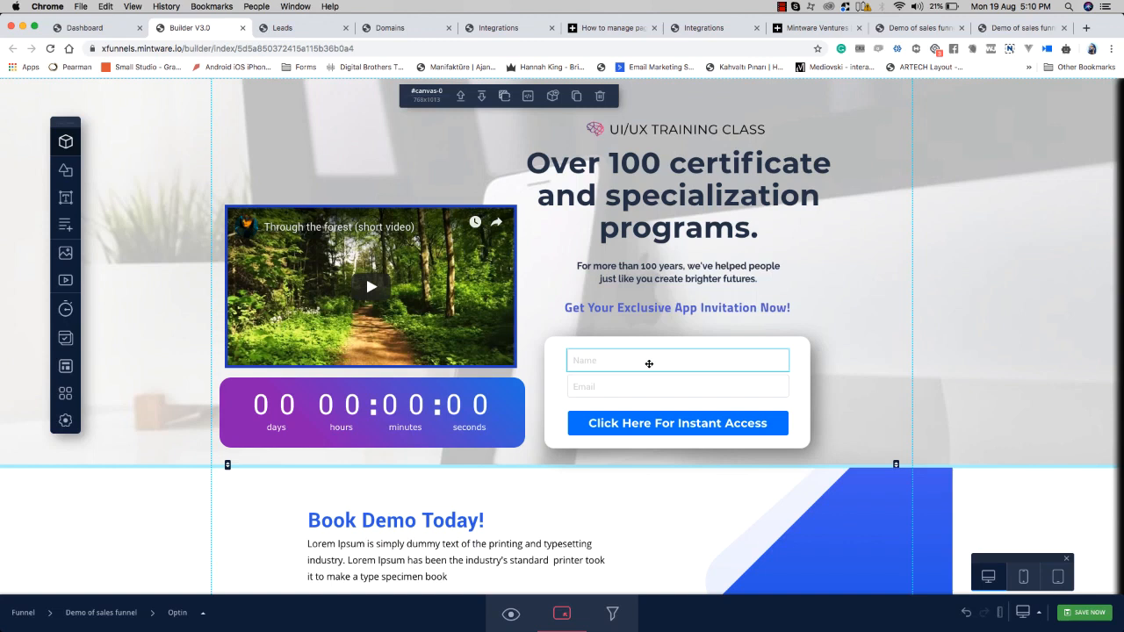
Step: Assign the "We Build Apps That Get Trending On App Store" template to the funnel's Sales step
left_click(103, 29)
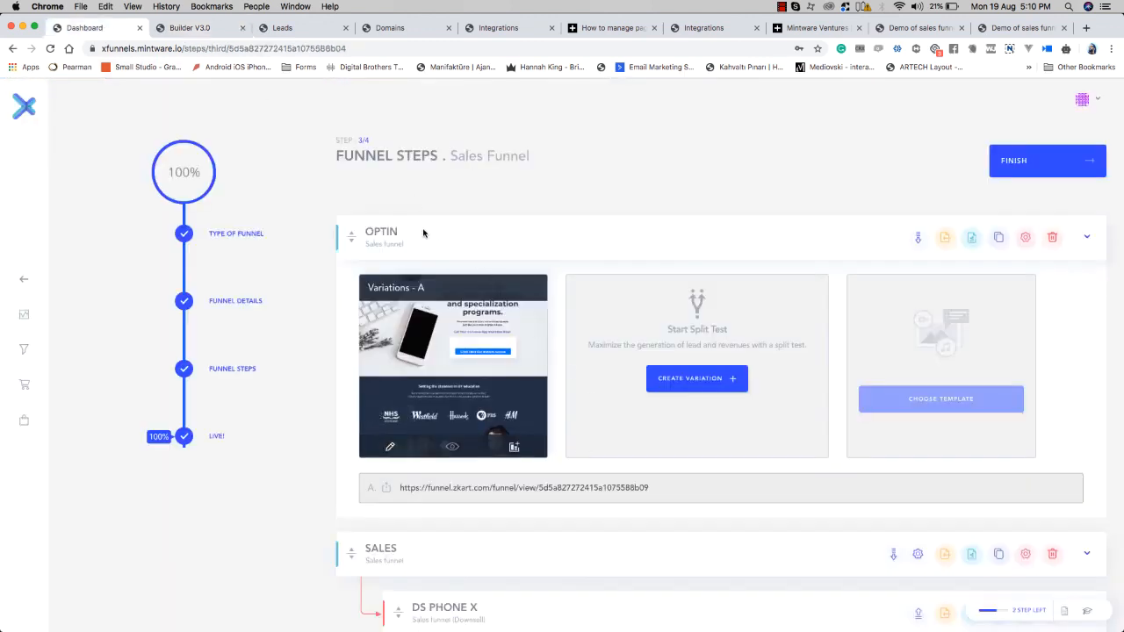
left_click(1089, 238)
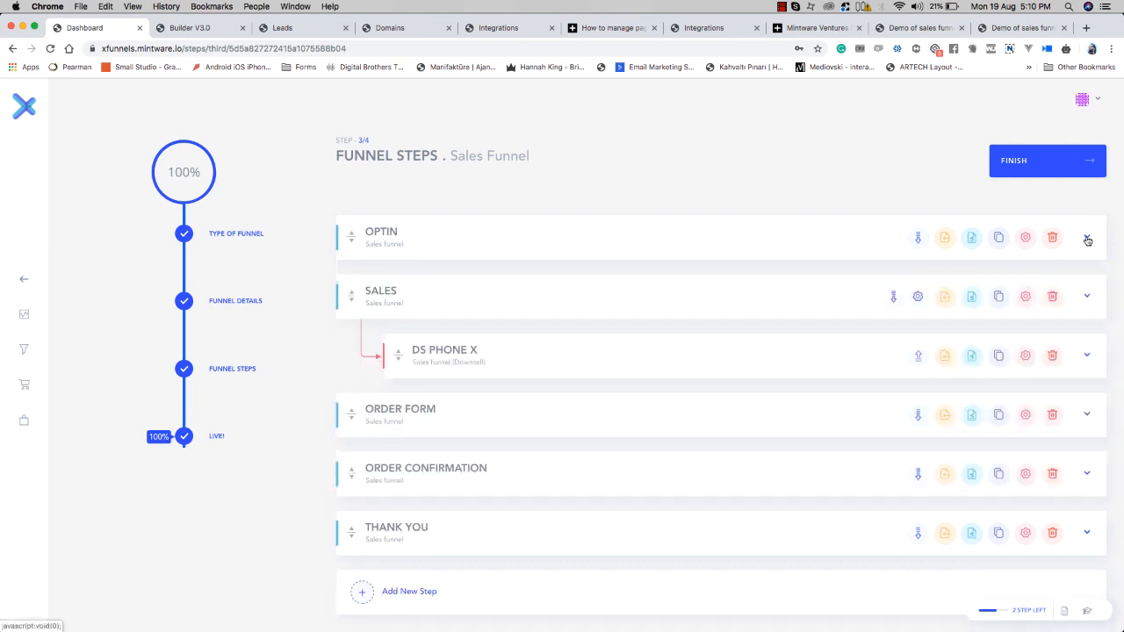
left_click(1089, 299)
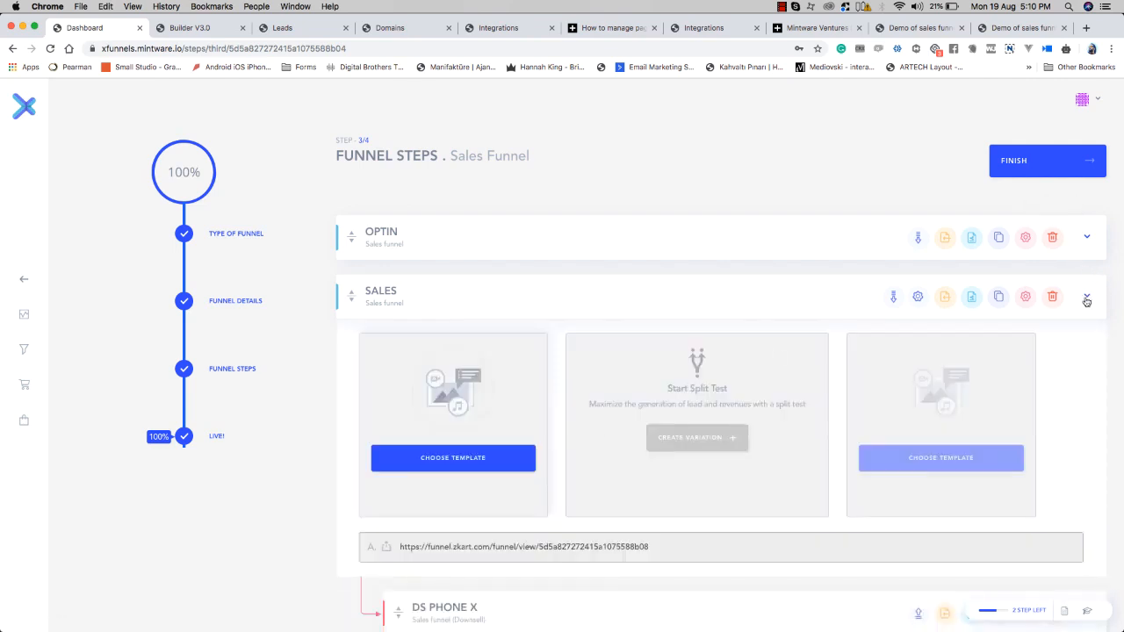
left_click(453, 468)
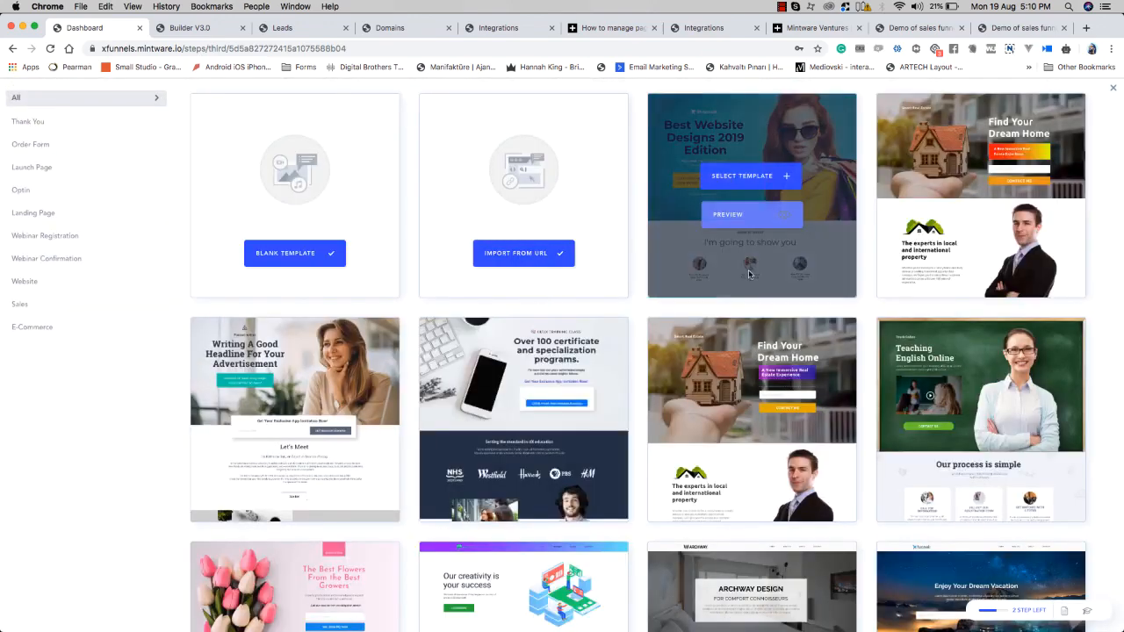
scroll(749, 274, "down", 5)
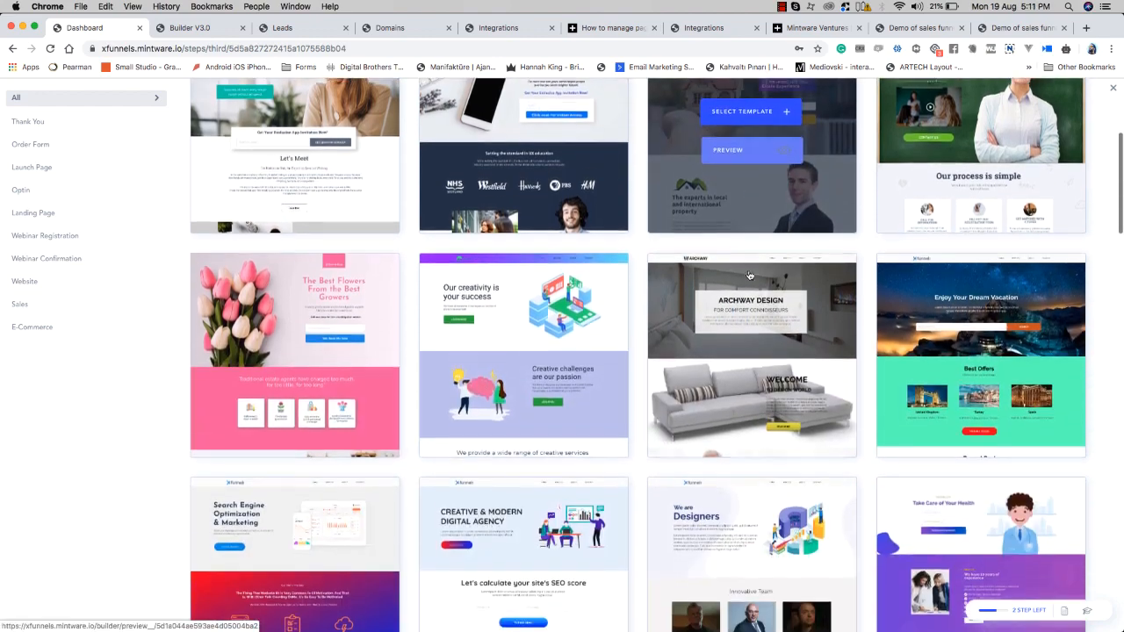
scroll(749, 275, "down", 9)
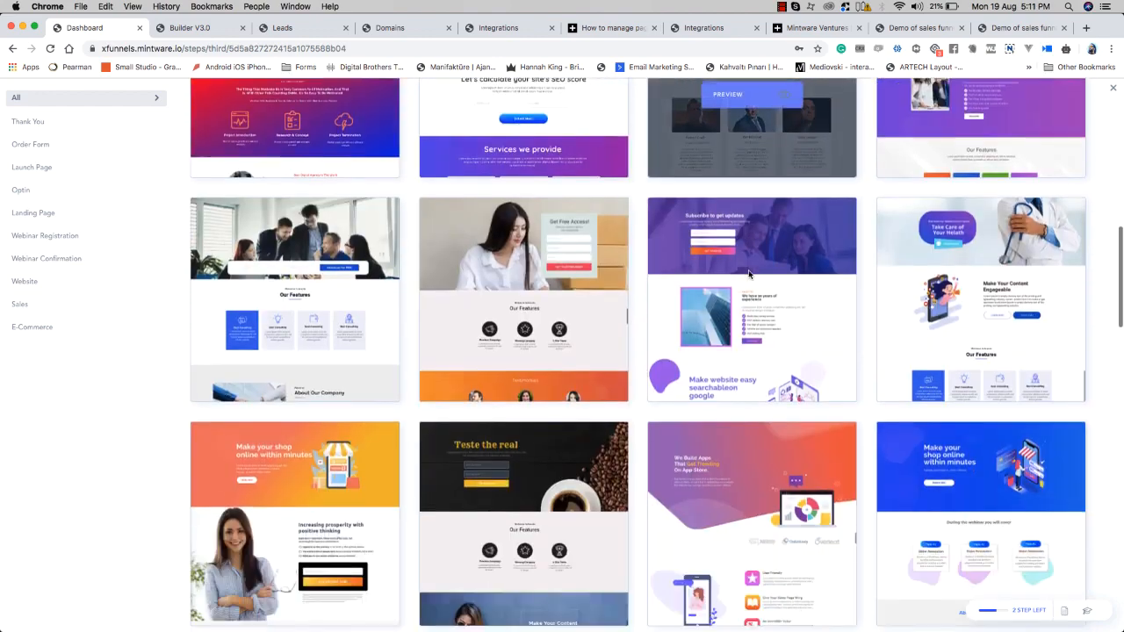
scroll(749, 272, "down", 3)
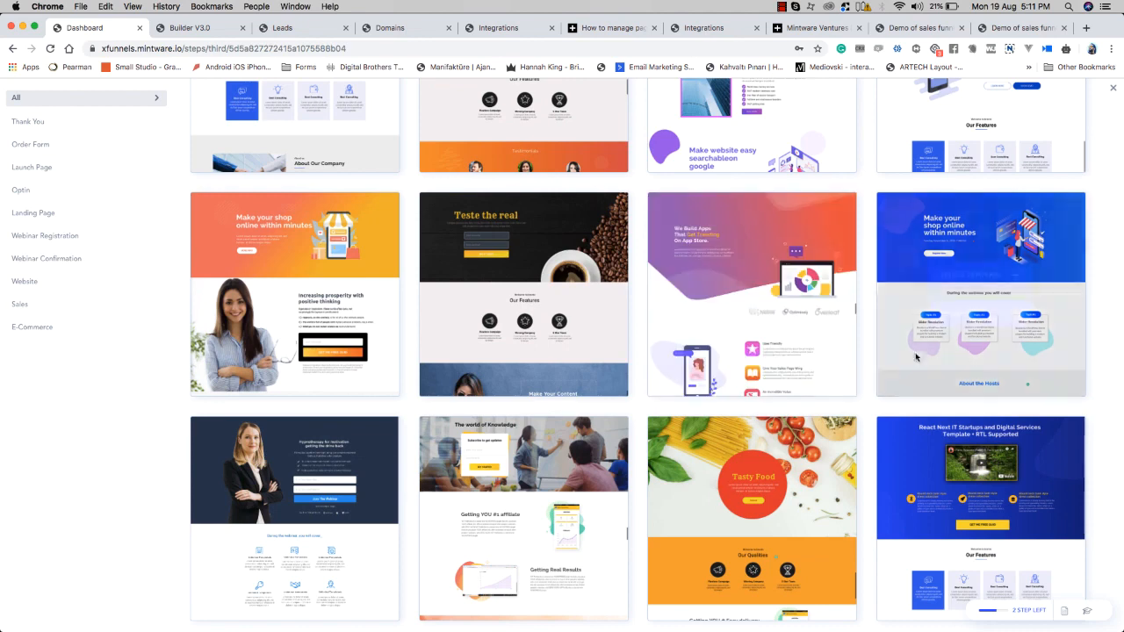
left_click(789, 285)
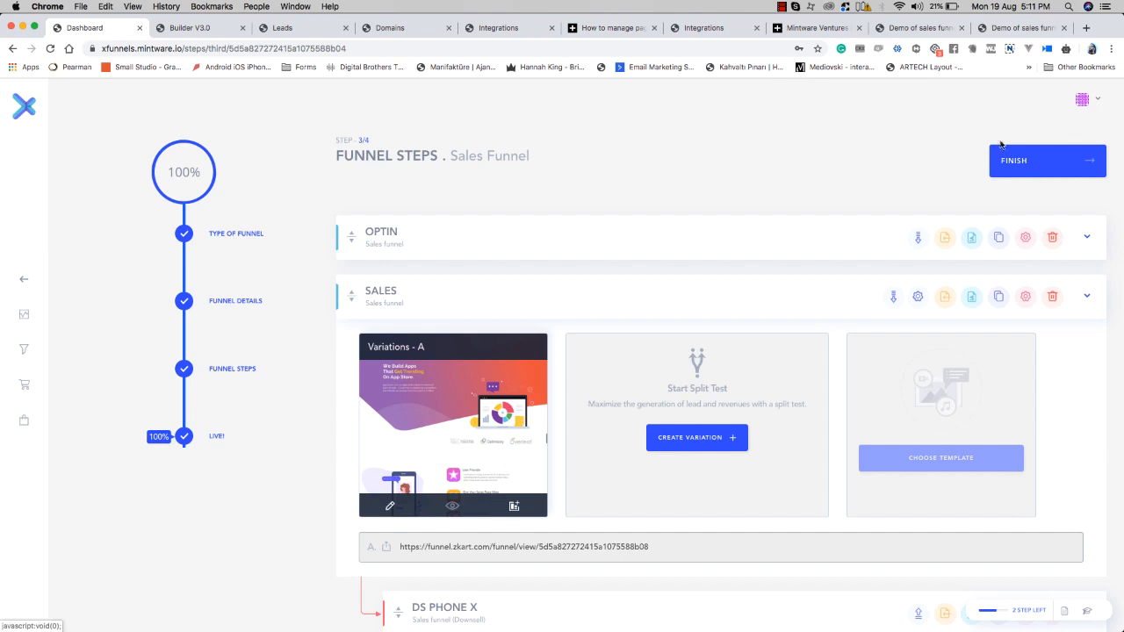
Step: Examine the placeholder, assigned field type and required settings of the opt-in form's Name and Email fields in the builder
left_click(913, 27)
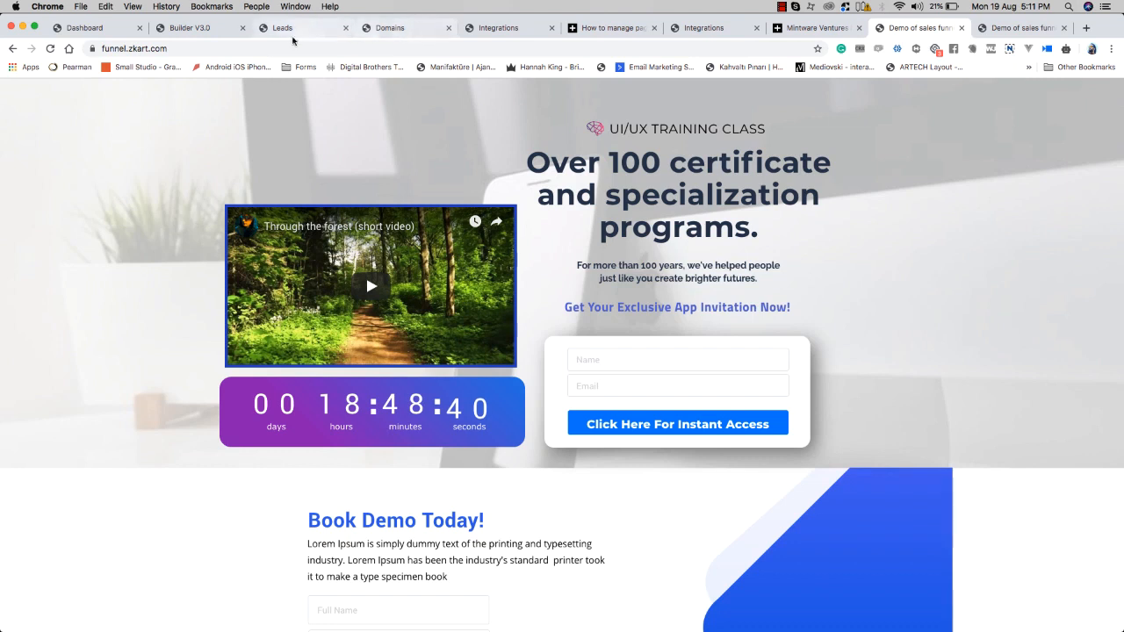
left_click(226, 29)
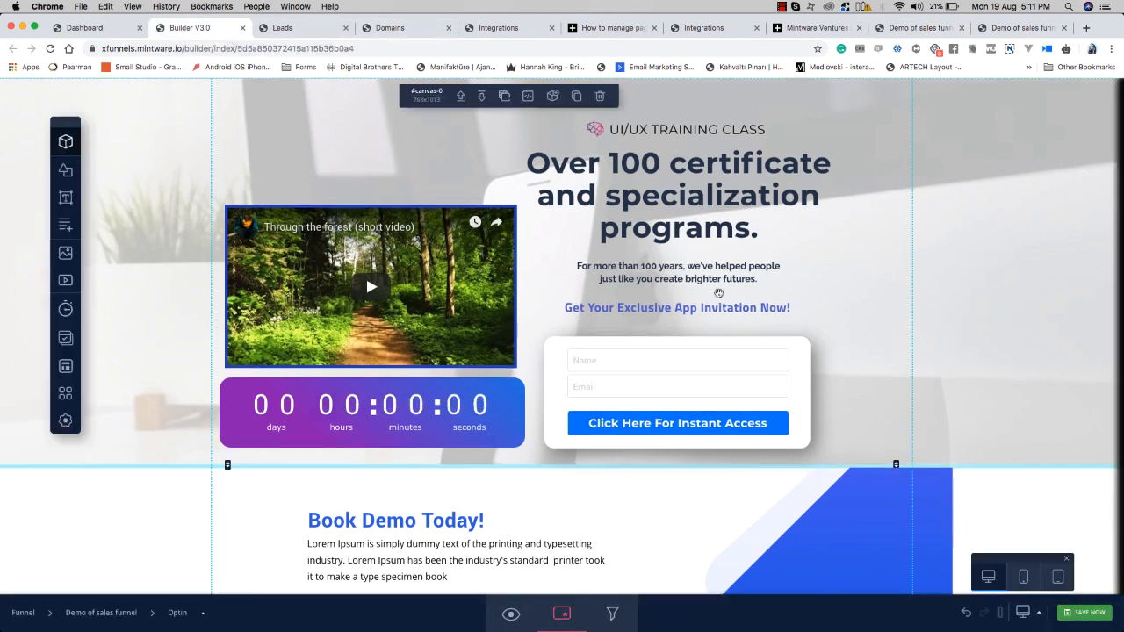
left_click(699, 365)
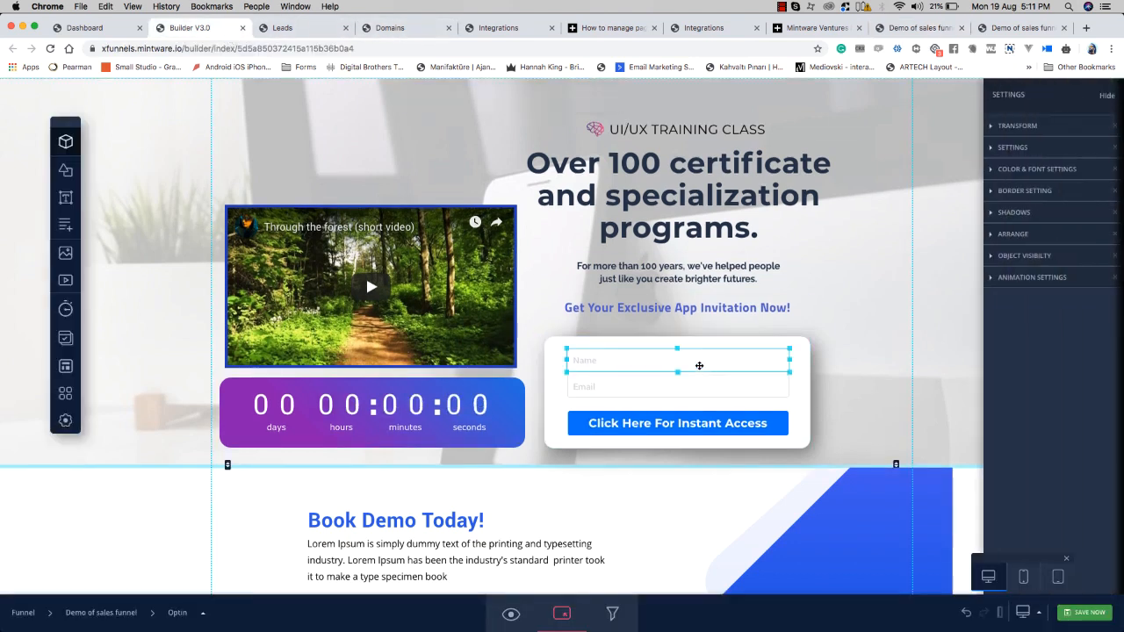
left_click(1027, 147)
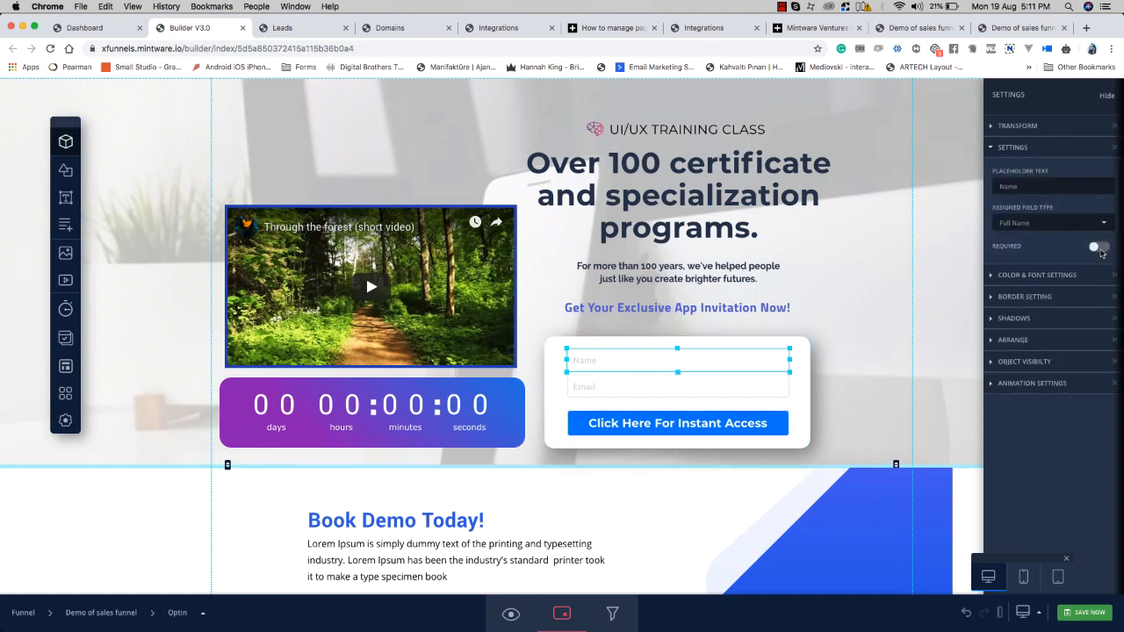
left_click(712, 396)
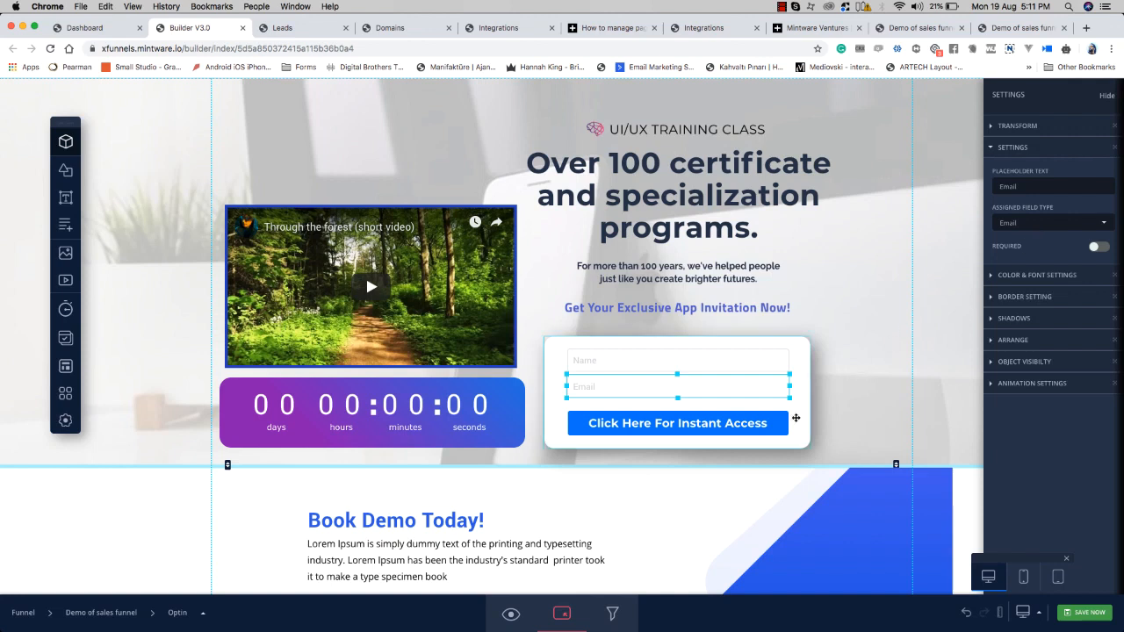
Step: Set the "Click Here For Instant Access" button's mode to optin and its leads type to Xfunnels
left_click(760, 429)
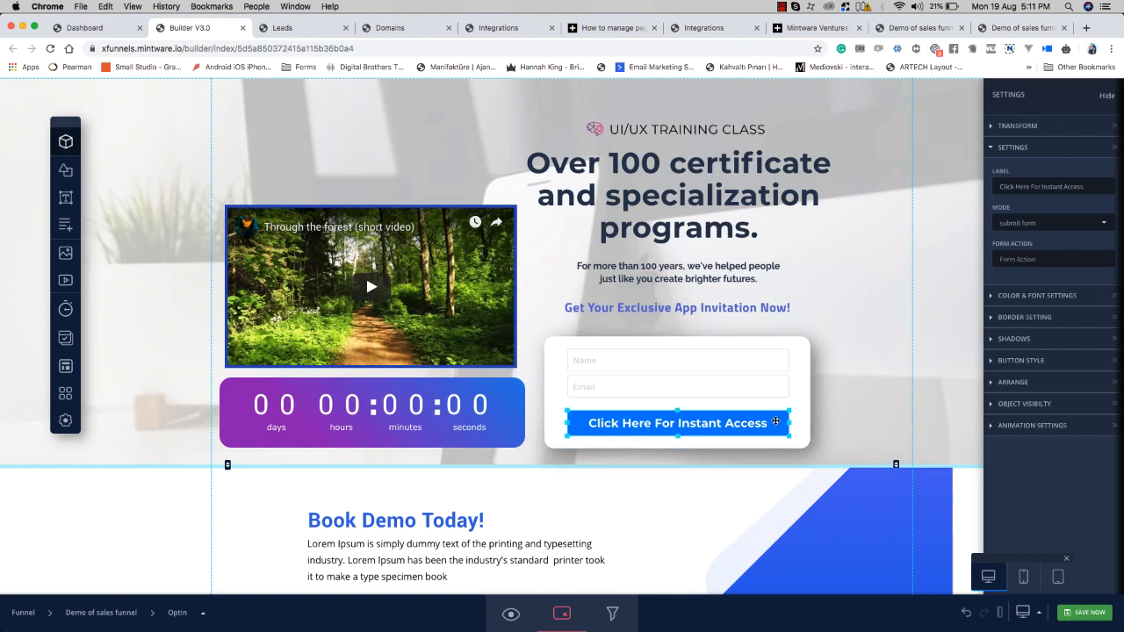
left_click(1052, 226)
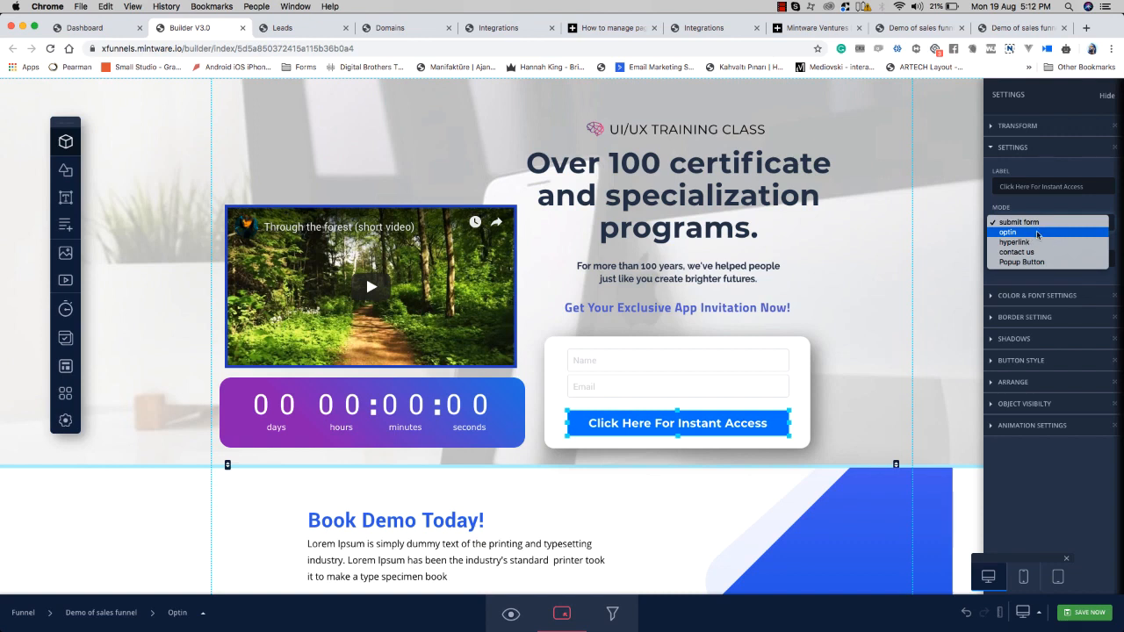
left_click(1038, 233)
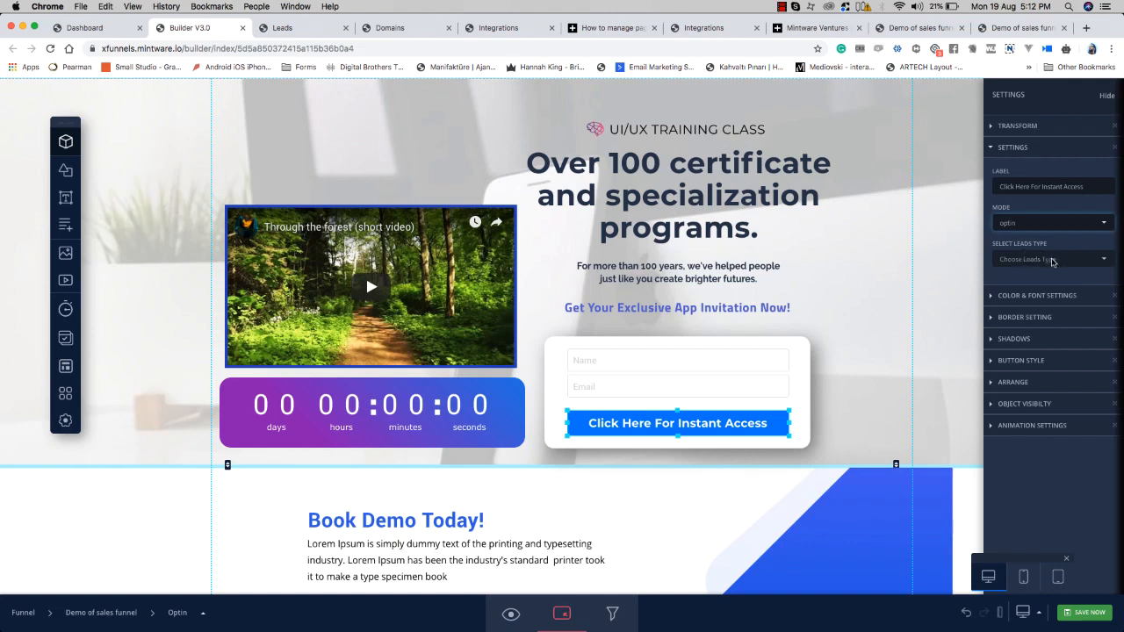
left_click(1052, 260)
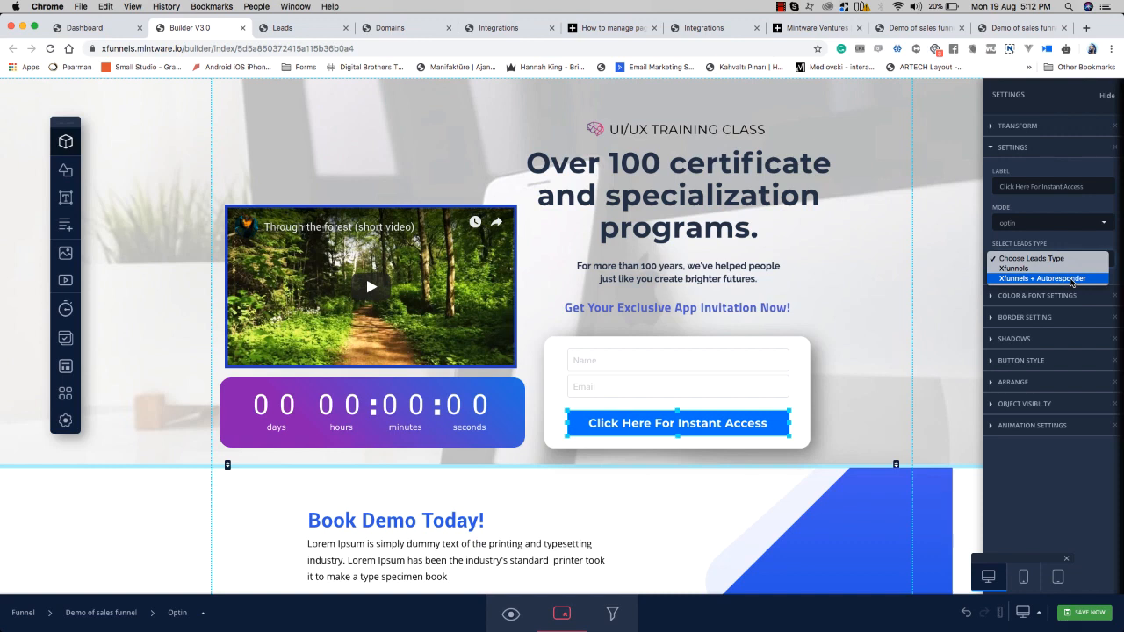
left_click(1072, 272)
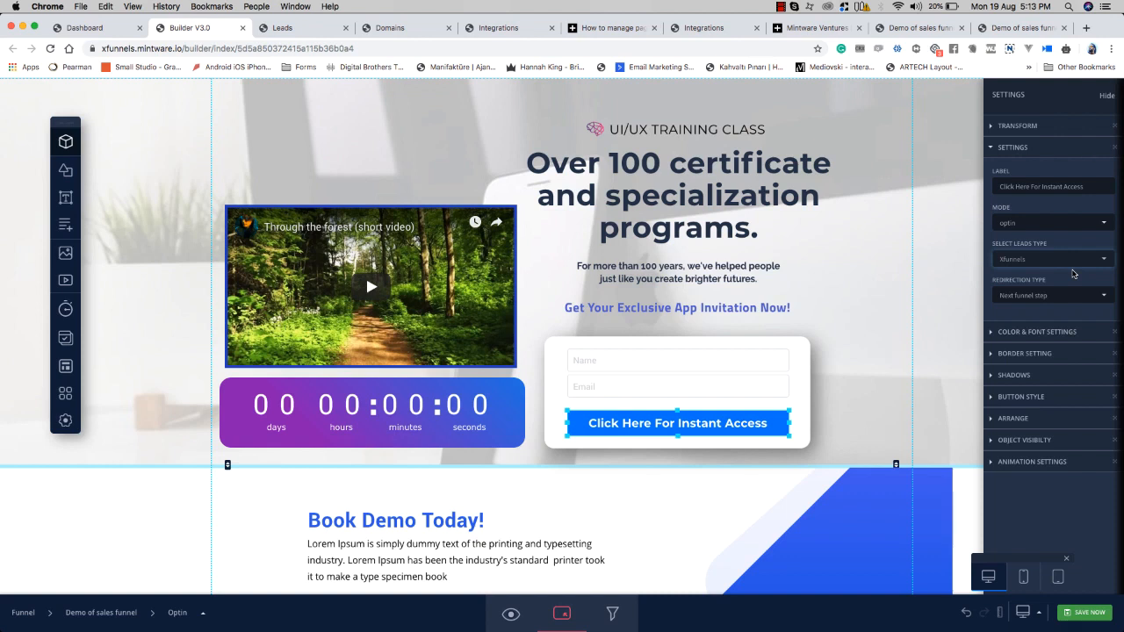
Step: Try the None and Url redirection types on the opt-in button and restore Next funnel step
left_click(312, 35)
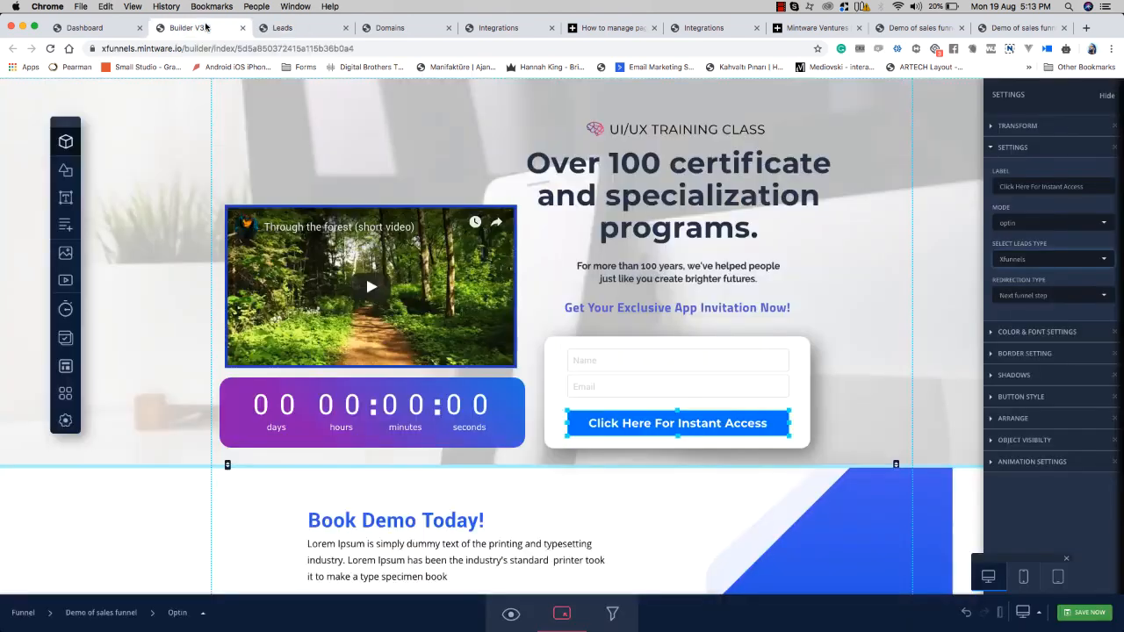
left_click(208, 27)
left_click(1035, 296)
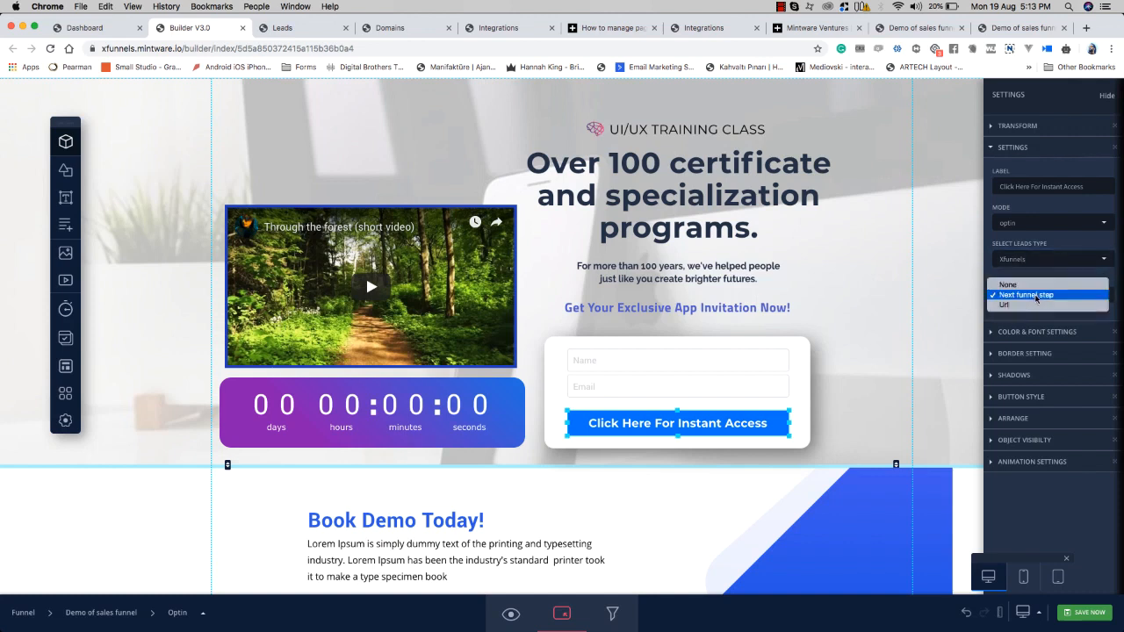
left_click(1035, 284)
left_click(1040, 297)
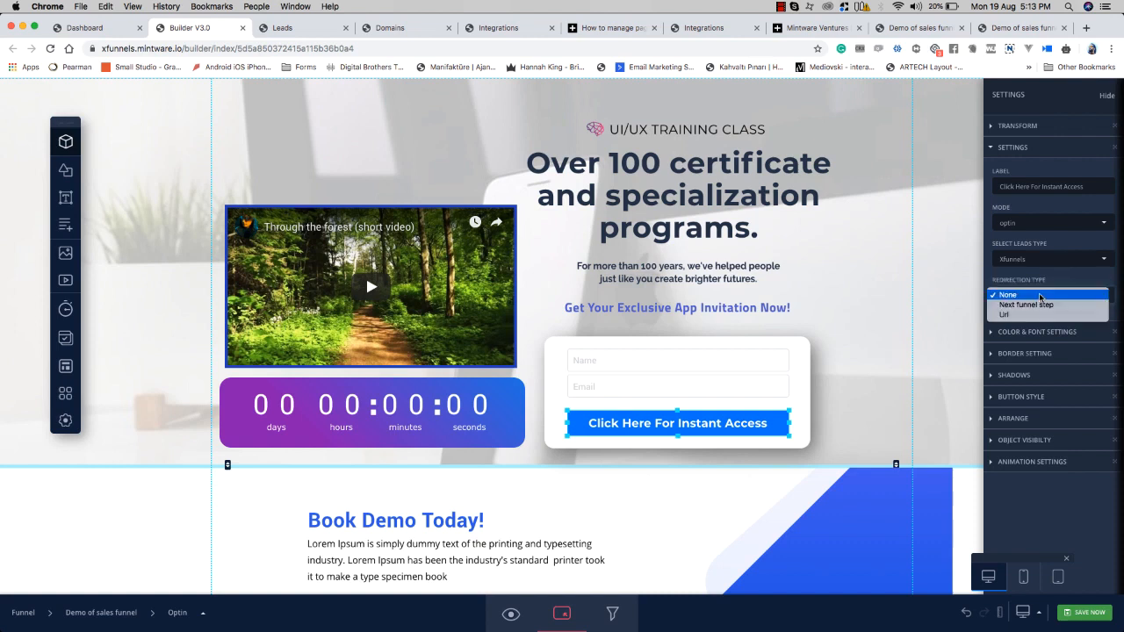
left_click(1041, 315)
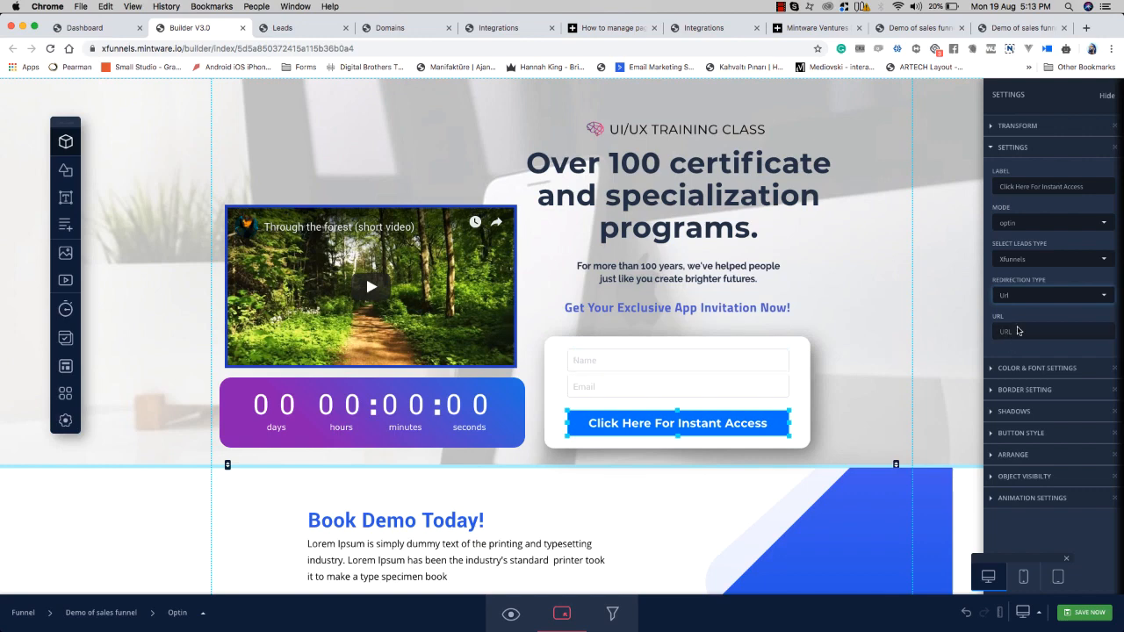
left_click(1023, 299)
left_click(1027, 286)
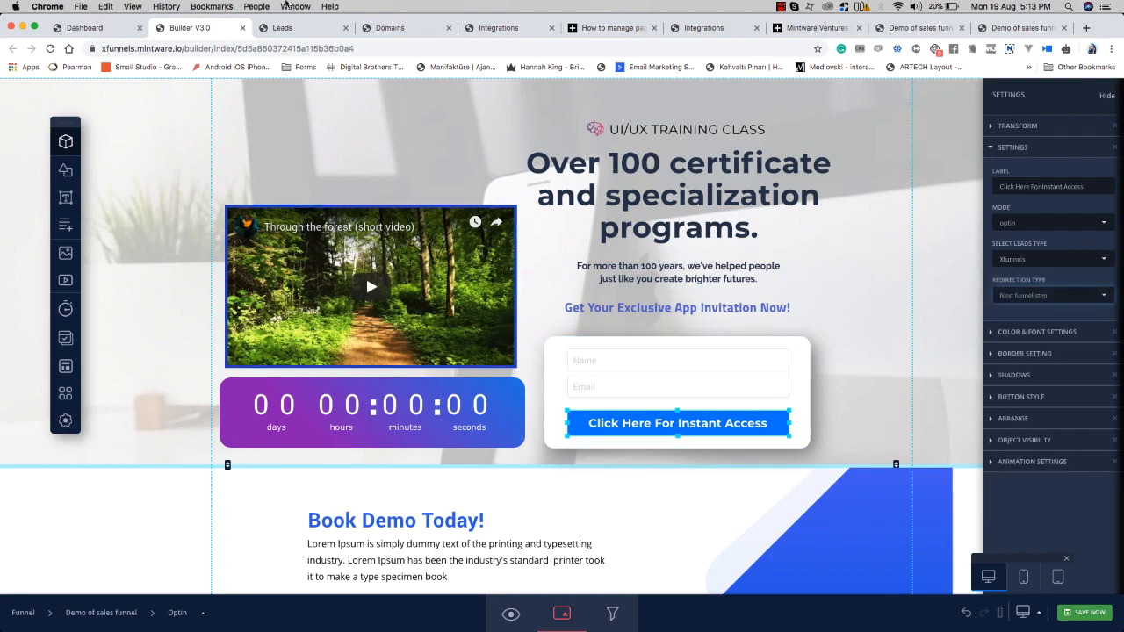
Step: Check the Sales page chosen in the funnel steps and save the opt-in page in the builder
left_click(121, 28)
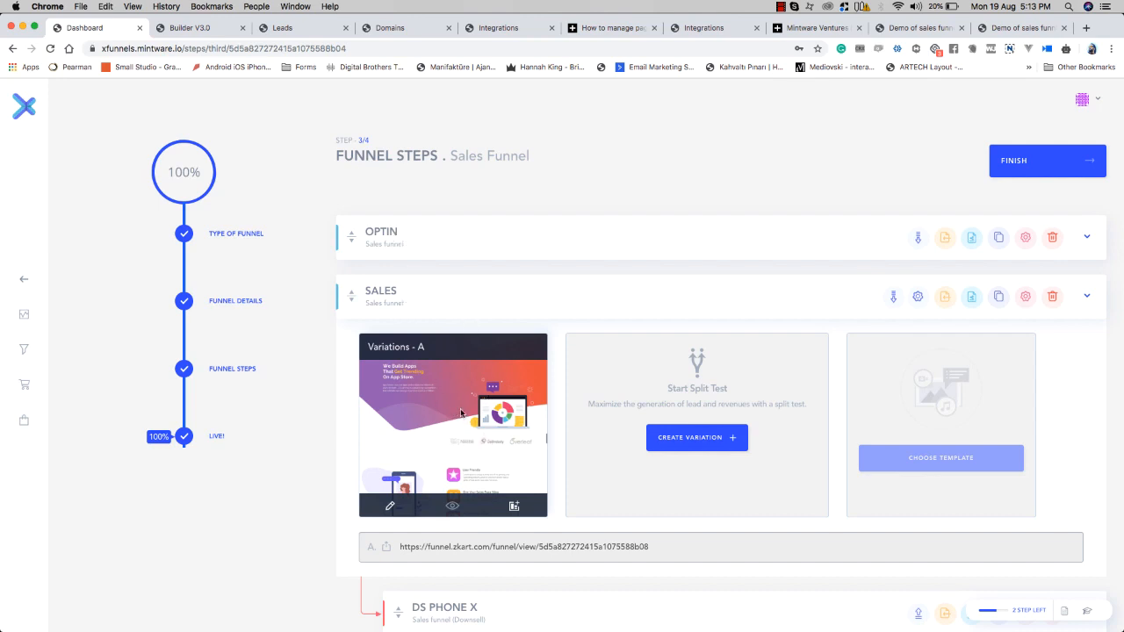
left_click(220, 29)
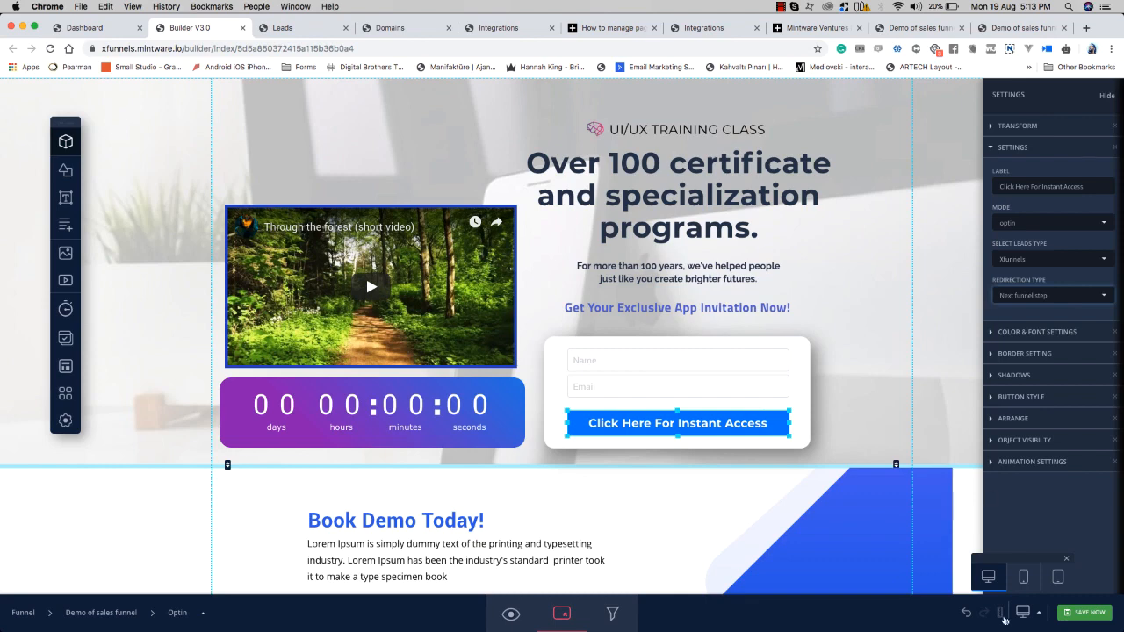
left_click(1086, 613)
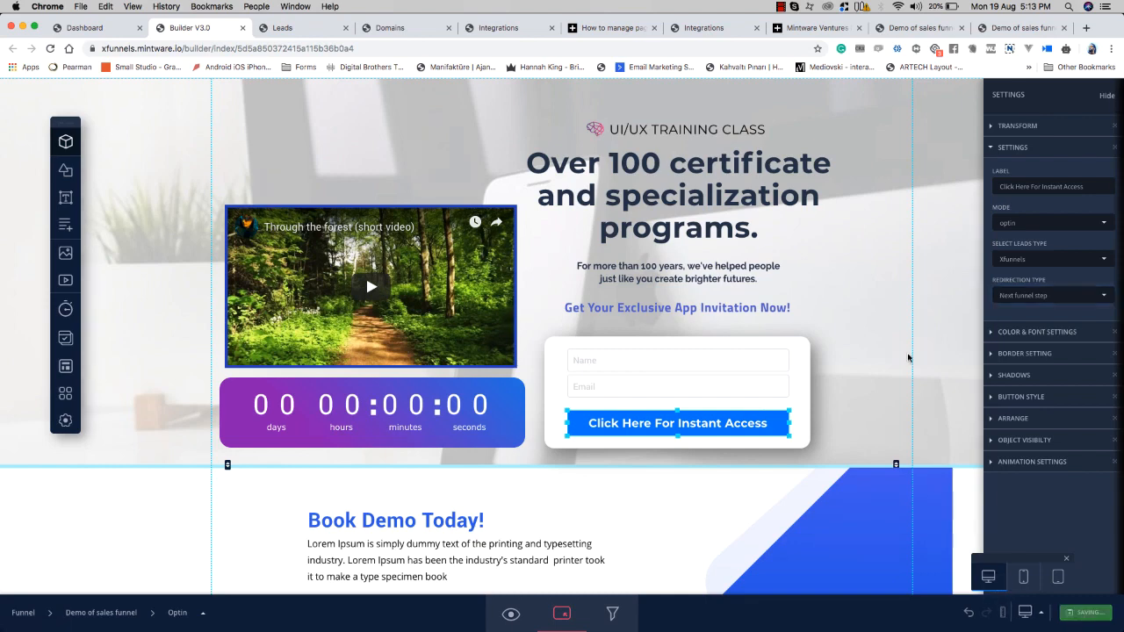
Step: Close the outdated Digital Agency preview page and reload the published opt-in page at funnel.zkart.com
left_click(1018, 28)
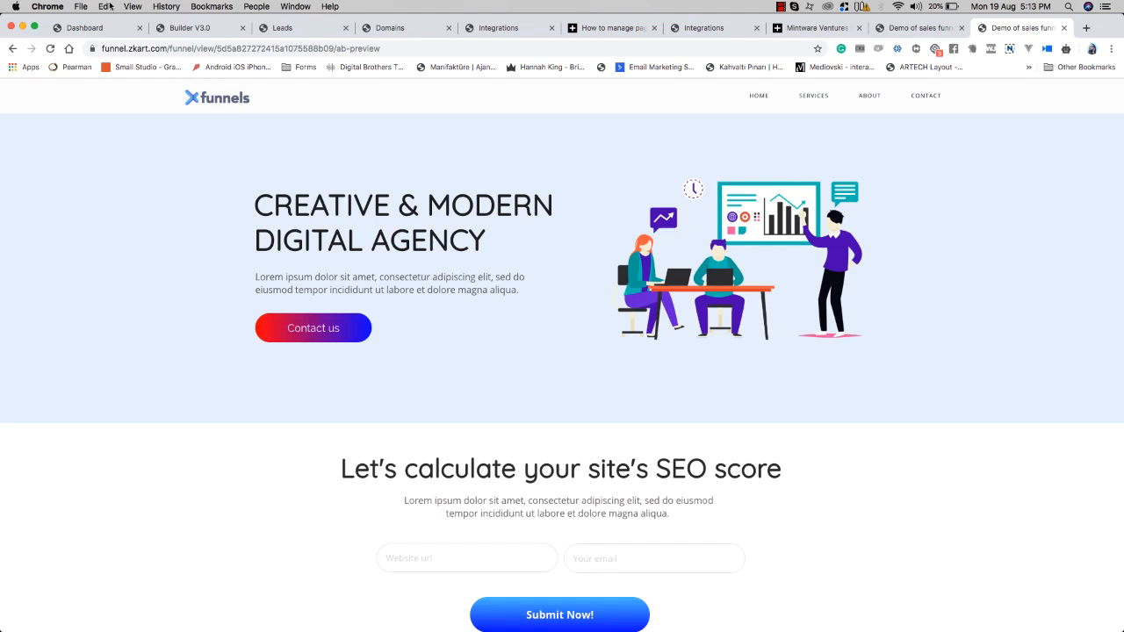
left_click(1065, 28)
left_click(50, 48)
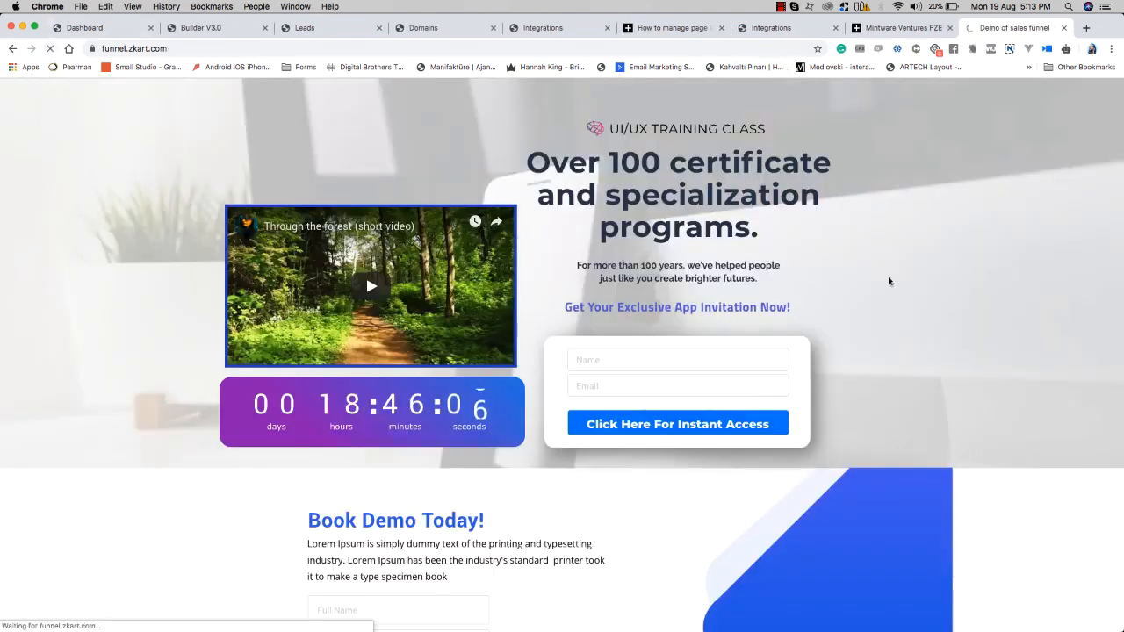
Step: Submit the published opt-in form with a test lead's name and e-mail through "Click Here For Instant Access"
left_click(679, 363)
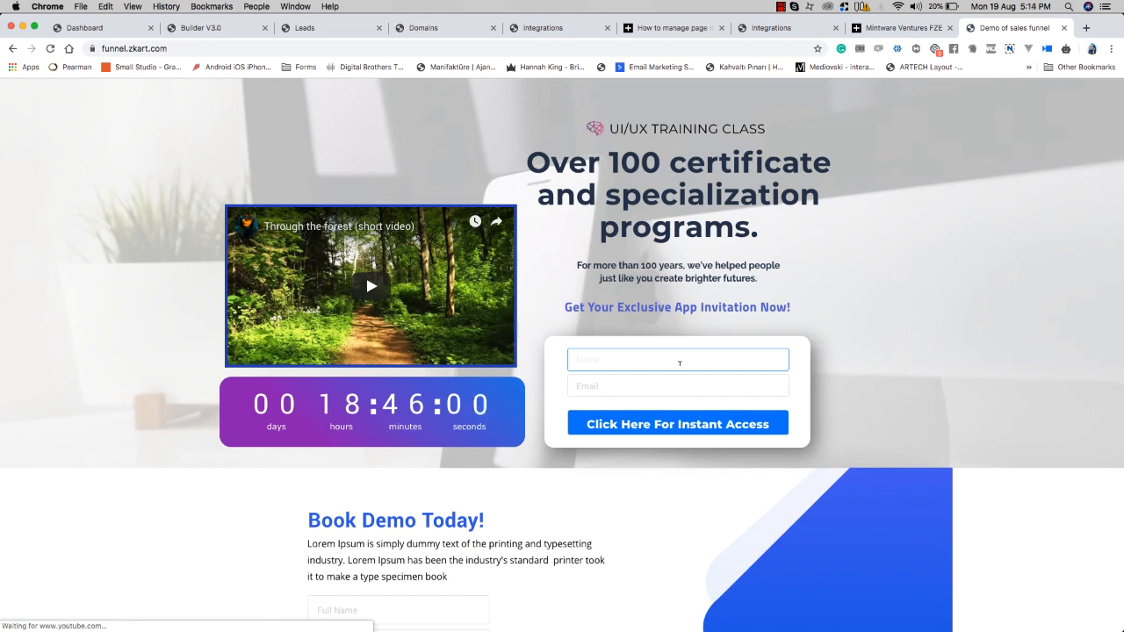
type("Madd")
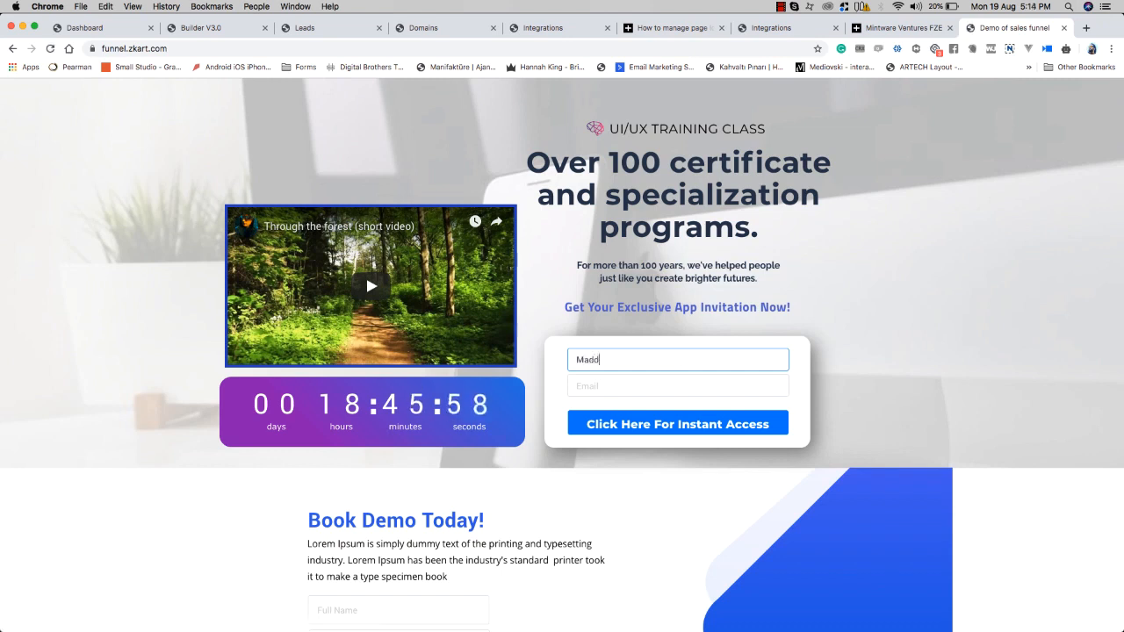
type("y")
left_click(701, 389)
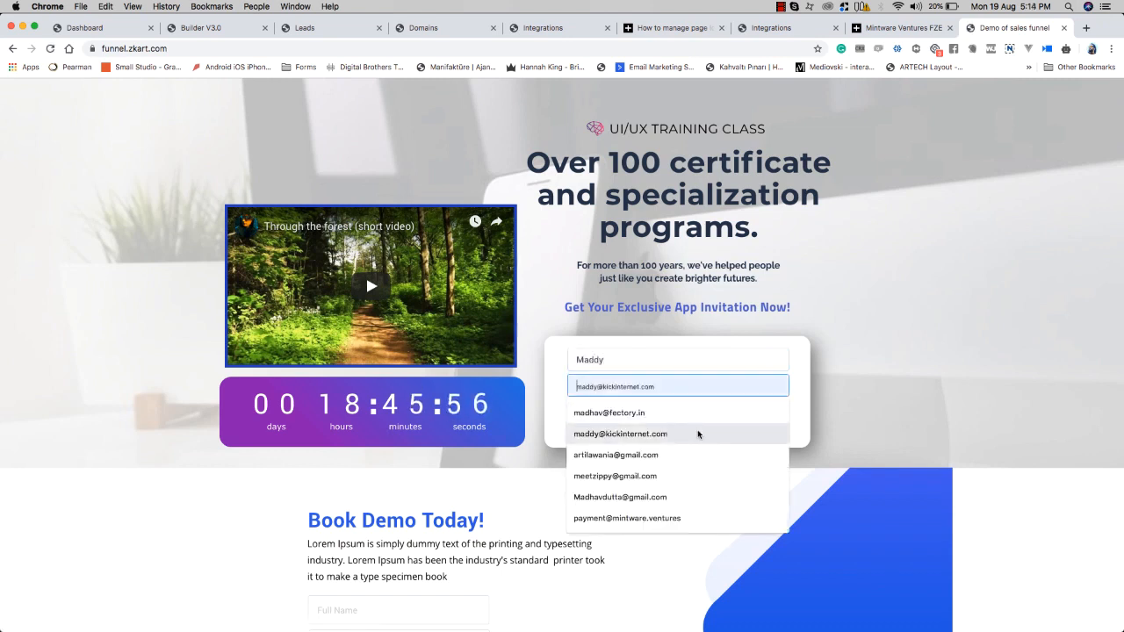
left_click(688, 506)
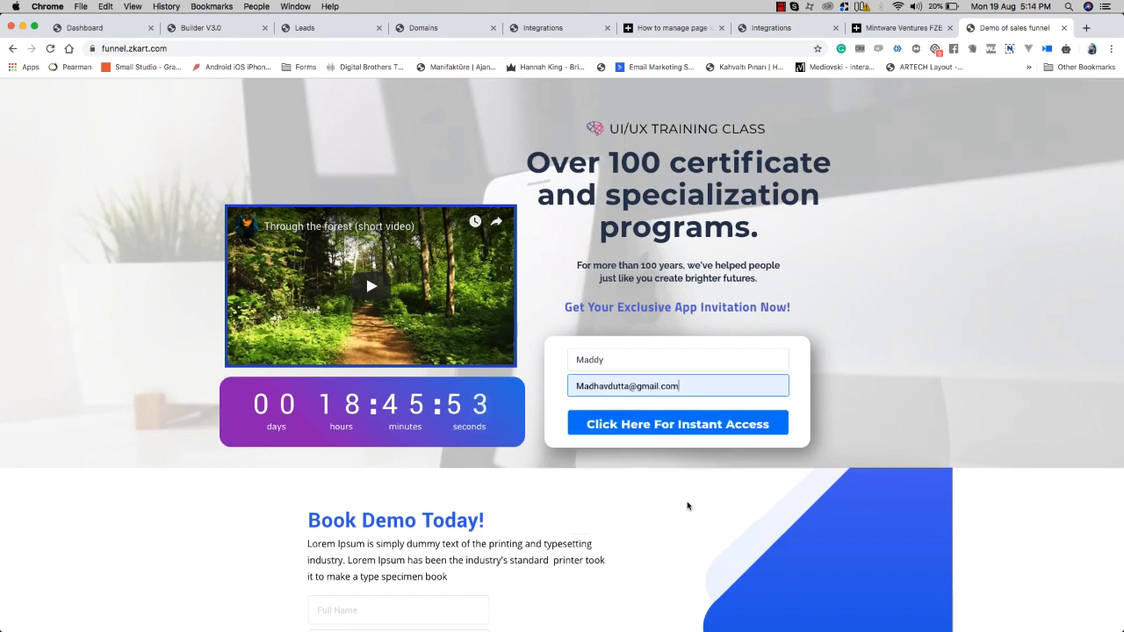
left_click(657, 364)
type("_d")
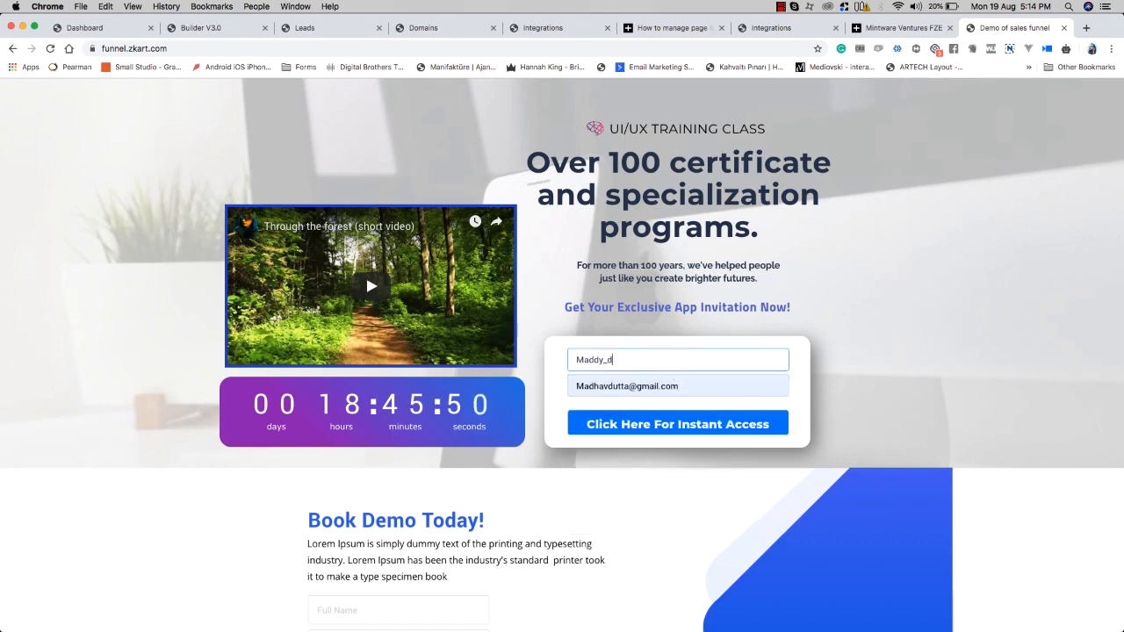
type("emo_web")
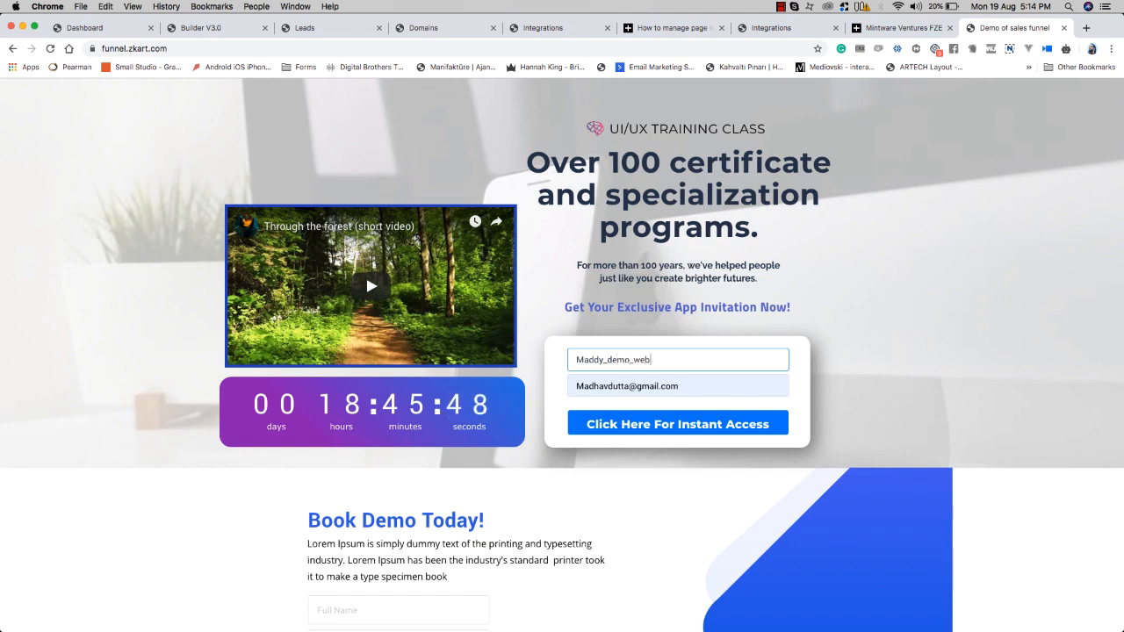
type("inar")
left_click(697, 427)
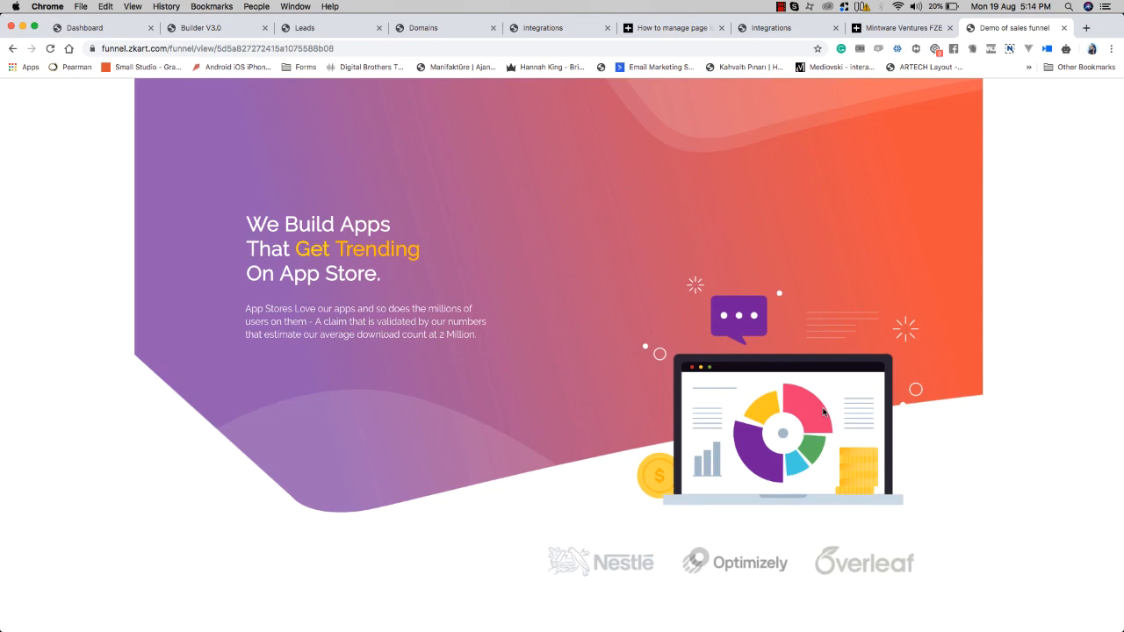
Step: Examine the published Sales page down to its Choose Your Plan section and dismiss the Downsell popup
scroll(823, 412, "down", 10)
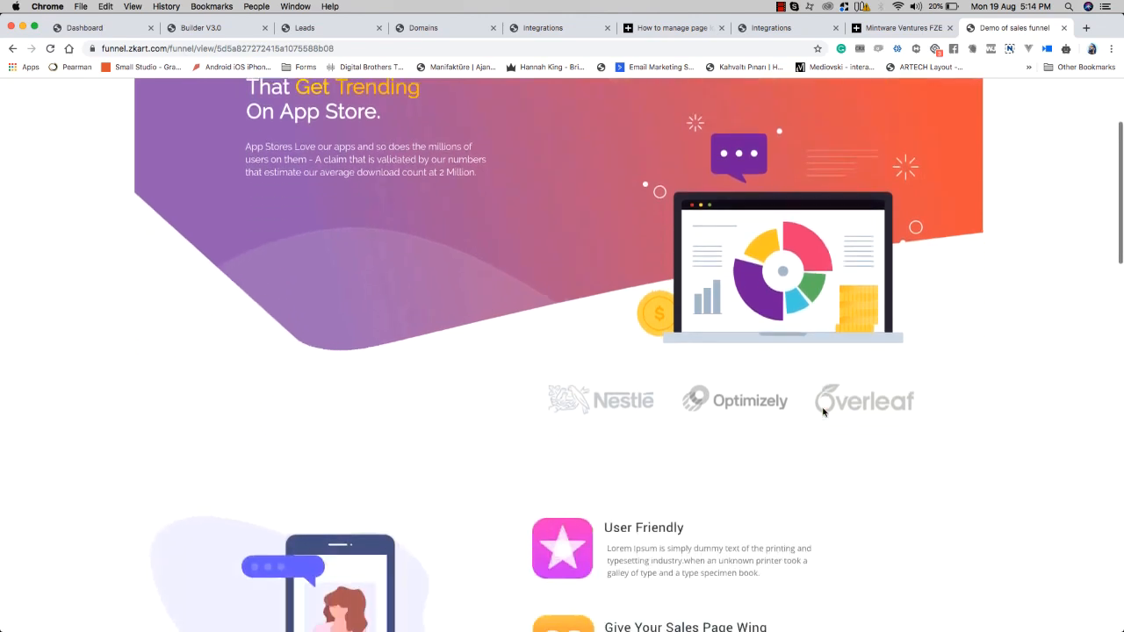
scroll(823, 412, "down", 10)
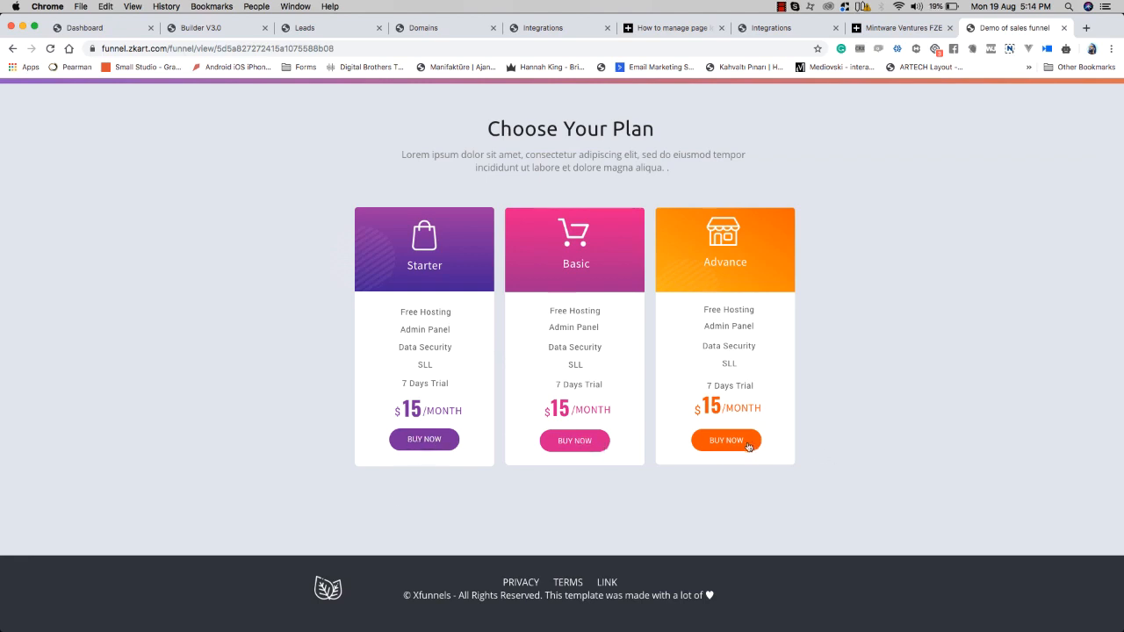
scroll(750, 448, "up", 15)
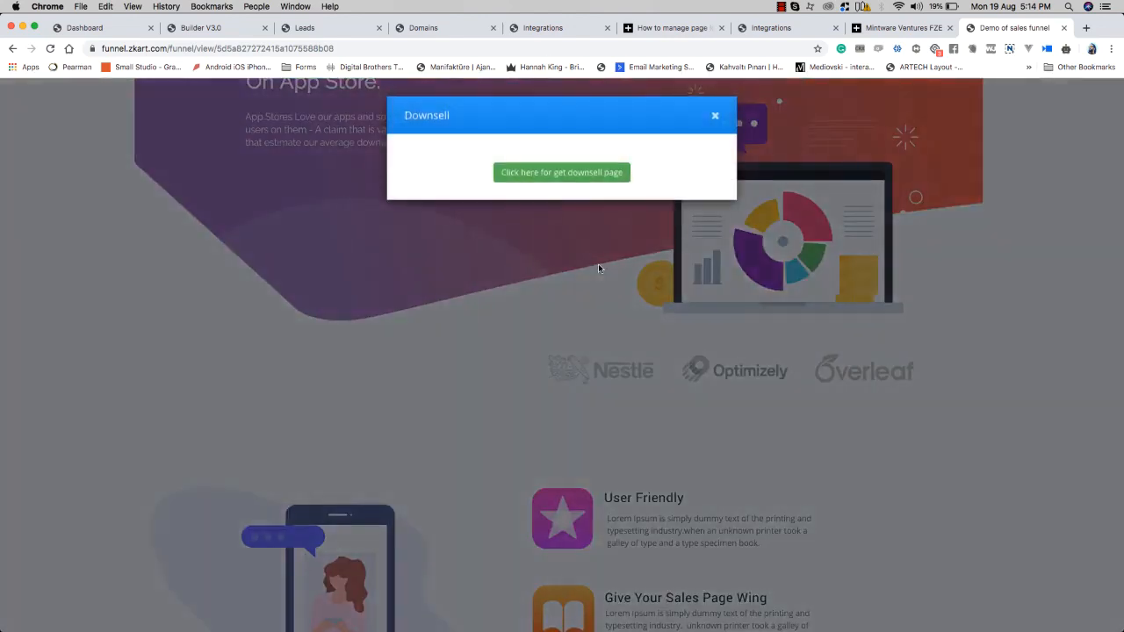
left_click(717, 119)
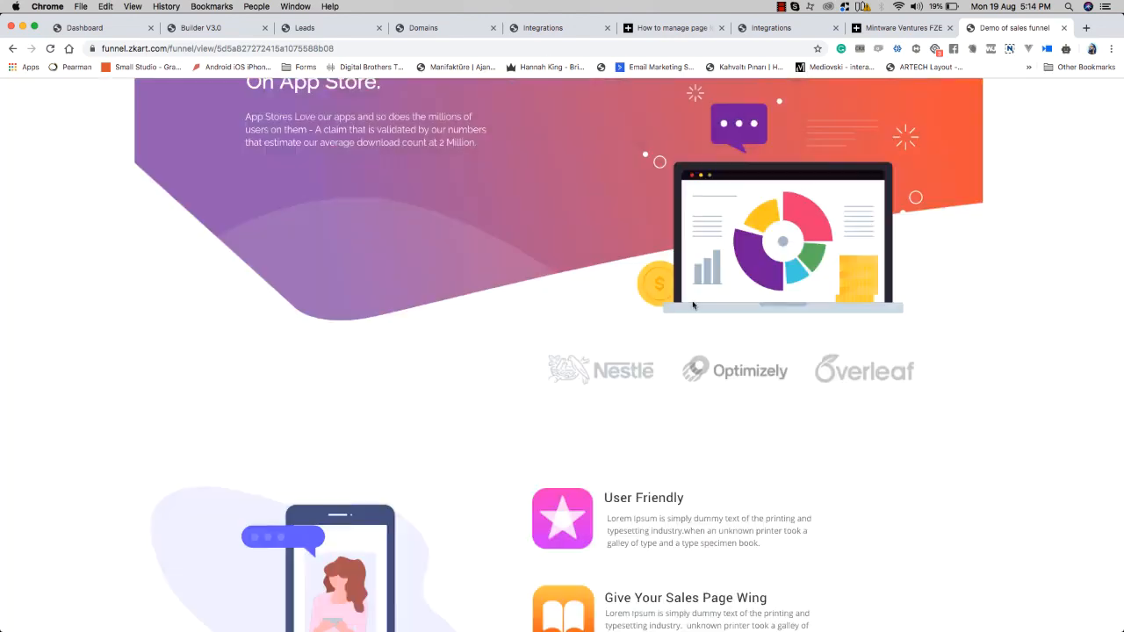
scroll(879, 205, "up", 5)
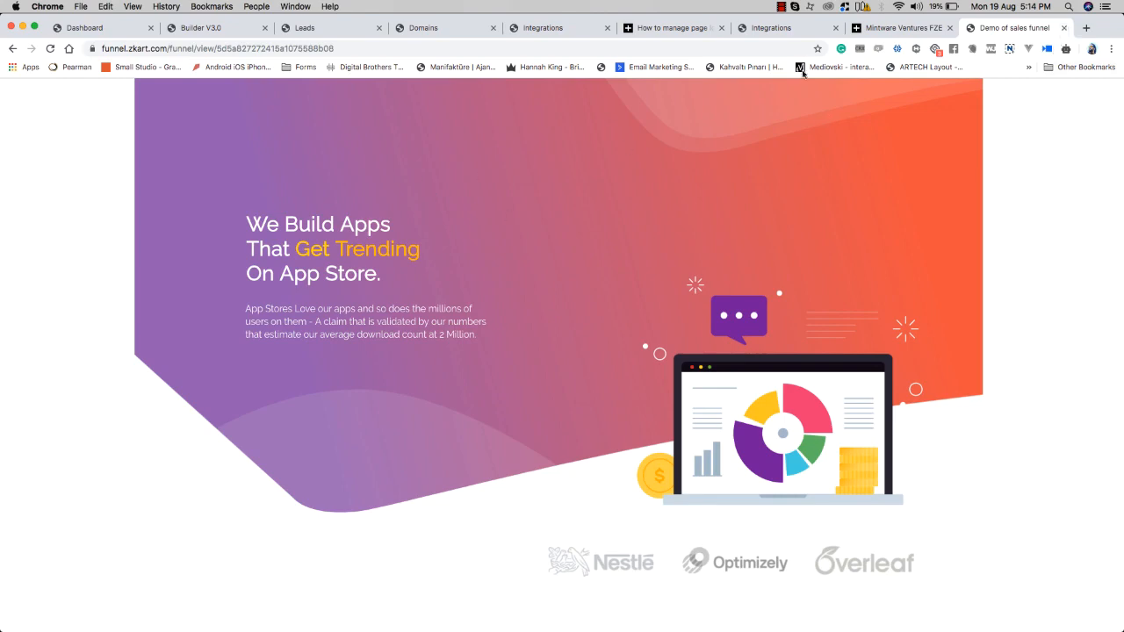
scroll(497, 265, "down", 15)
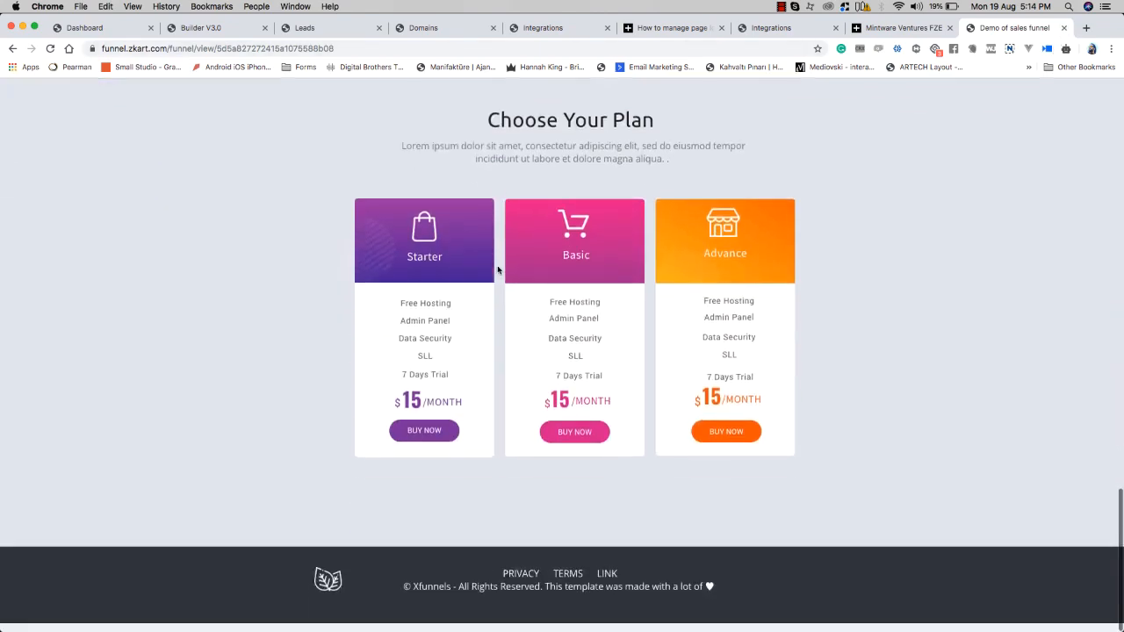
Step: Return to the opt-in page in the builder and inspect the testimonial carousel's quotes and author settings
left_click(206, 29)
left_click(123, 29)
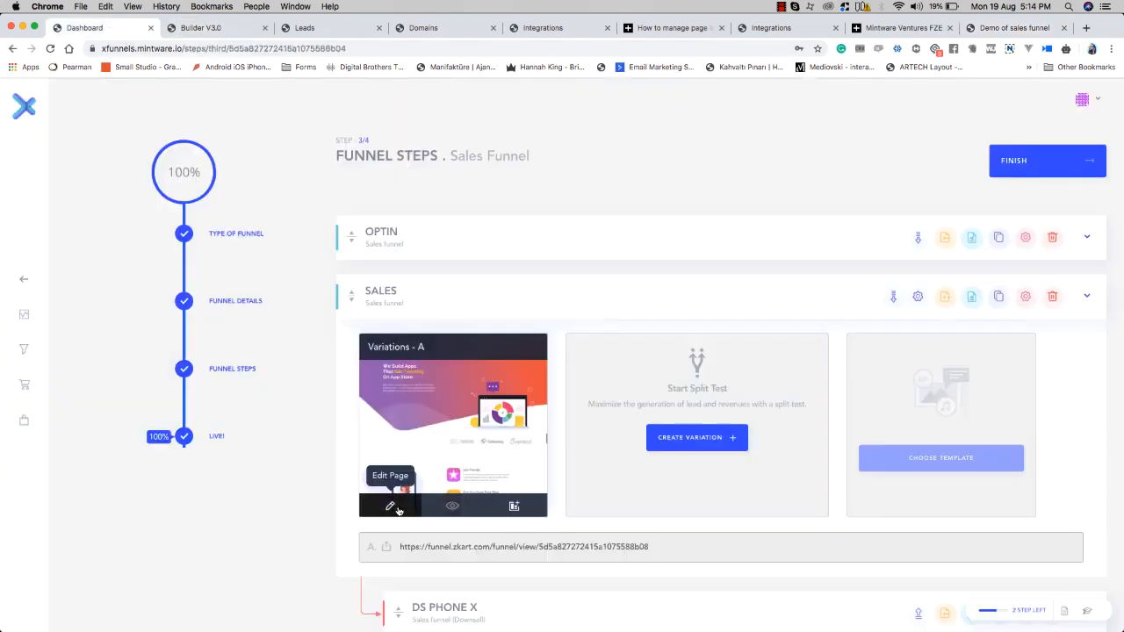
left_click(230, 28)
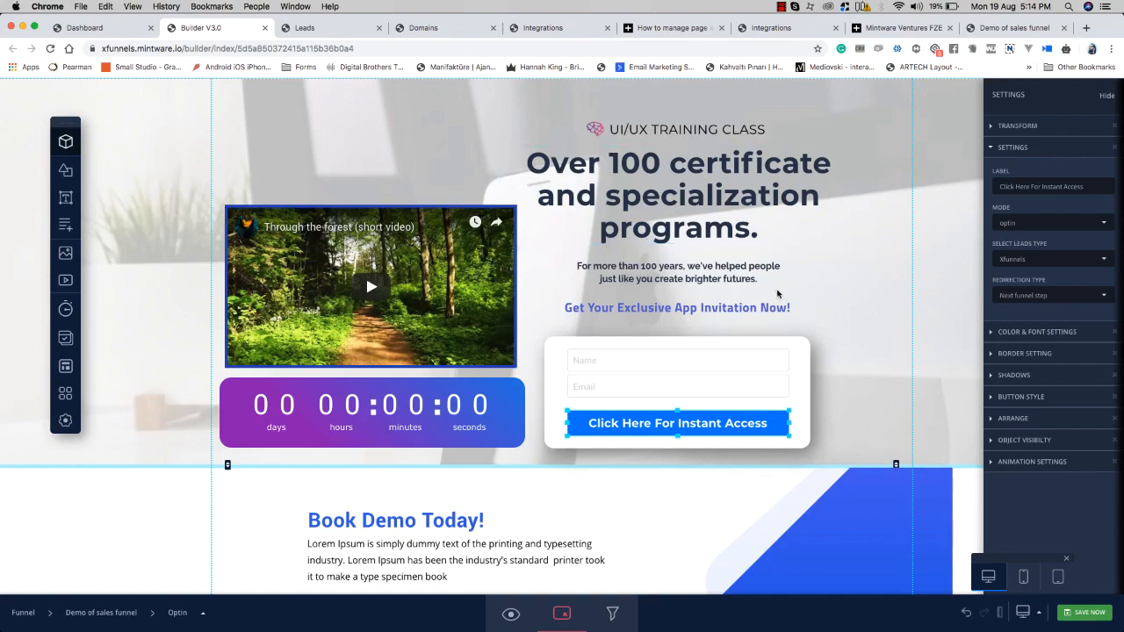
scroll(777, 294, "down", 20)
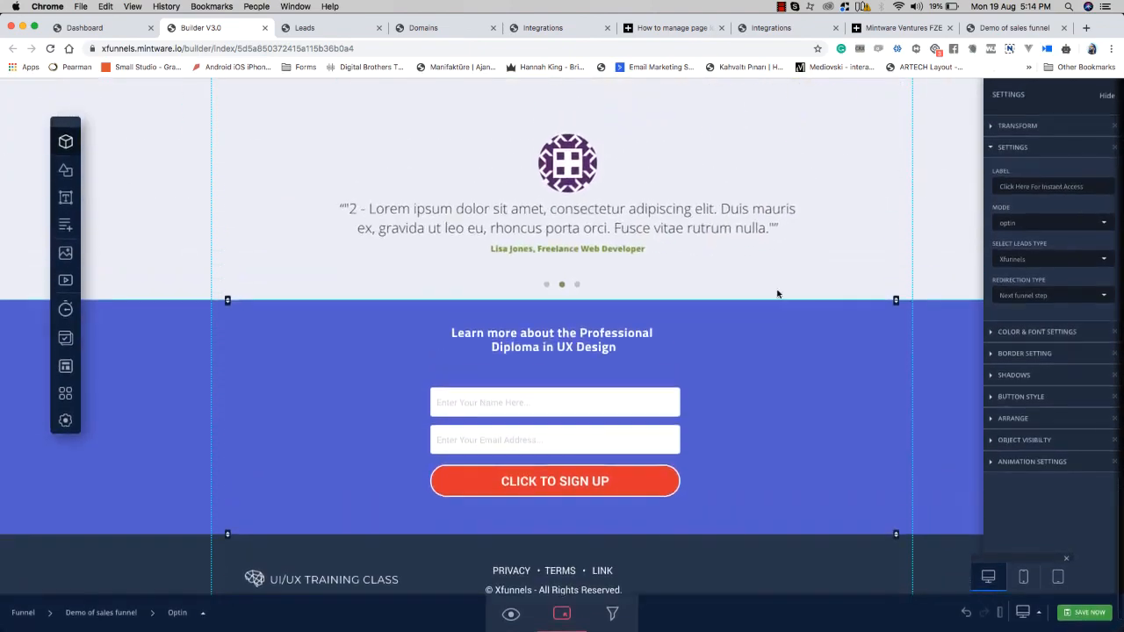
scroll(777, 294, "up", 5)
scroll(772, 296, "down", 3)
left_click(1107, 95)
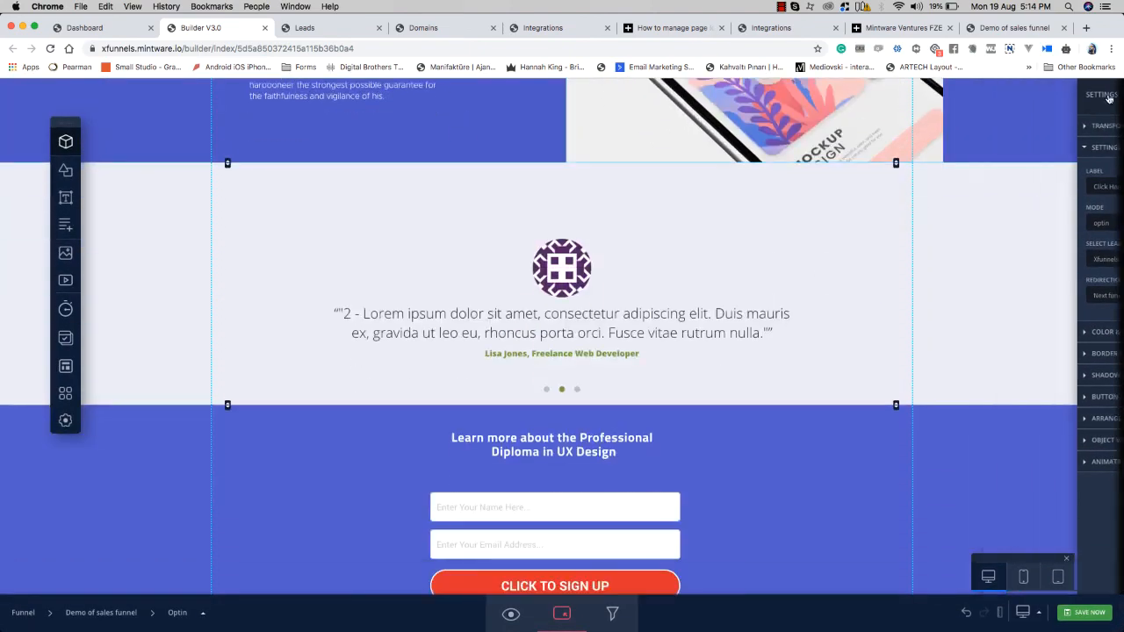
left_click(566, 312)
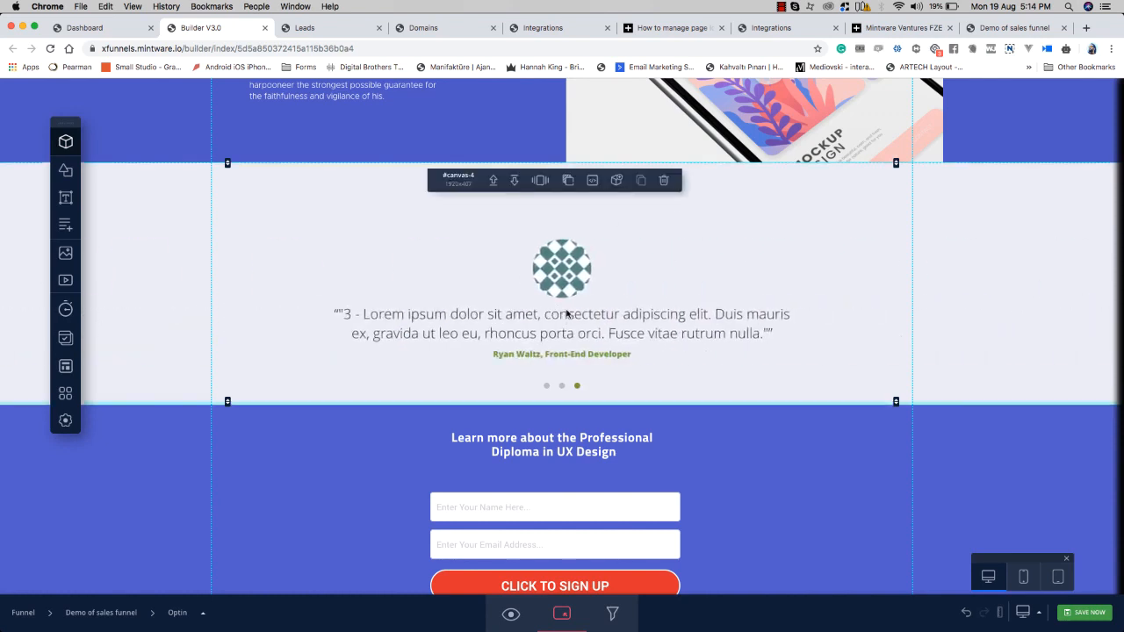
left_click(541, 180)
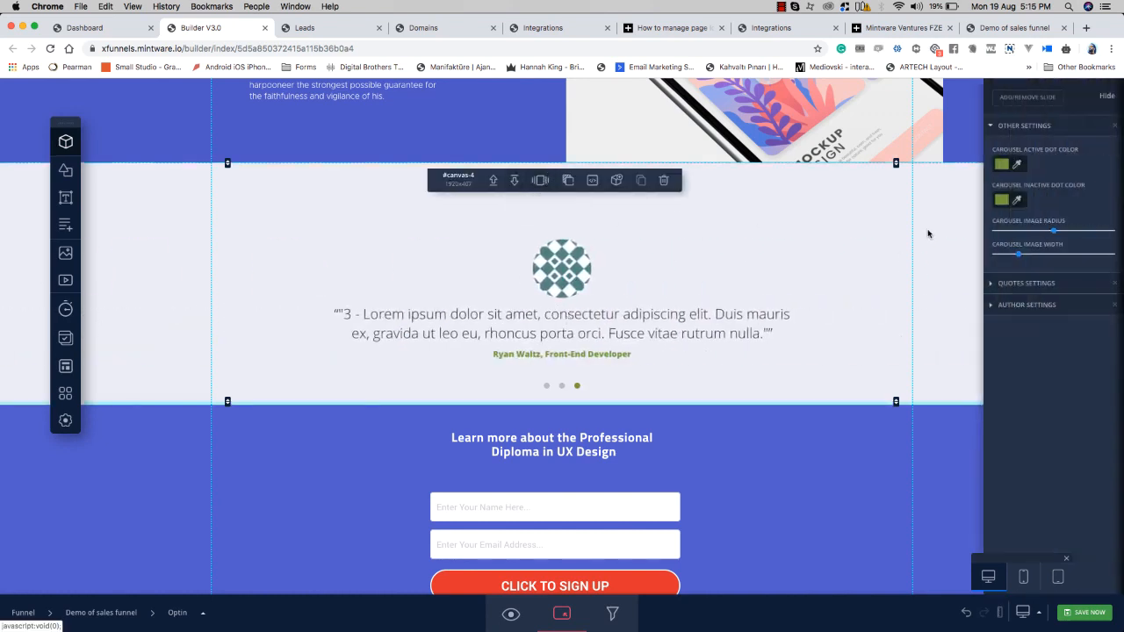
left_click(1025, 283)
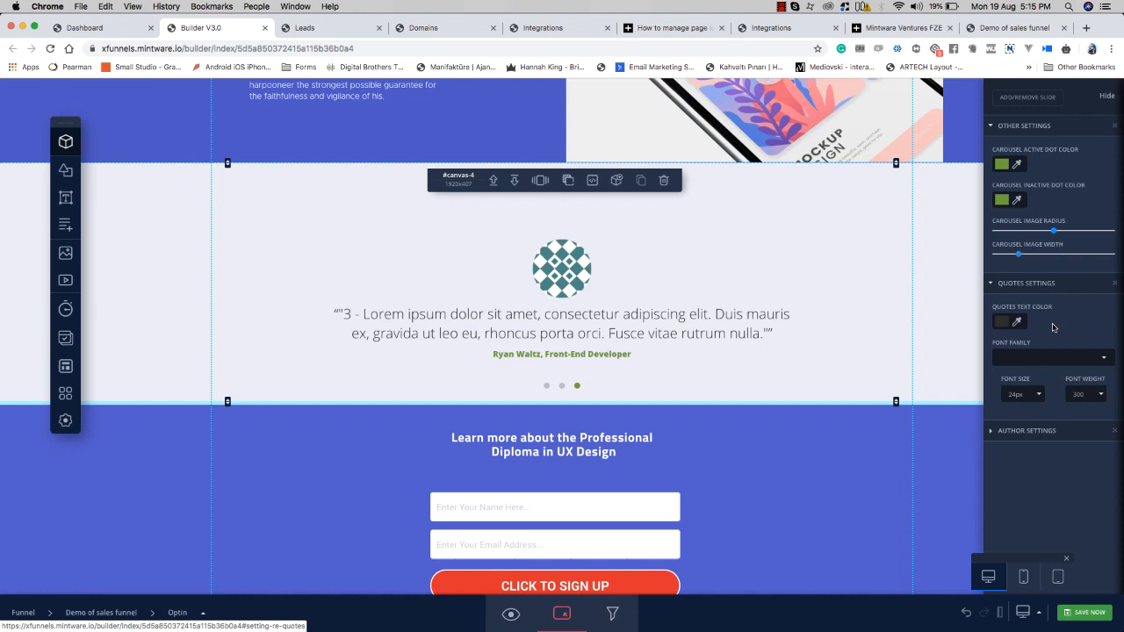
left_click(1032, 431)
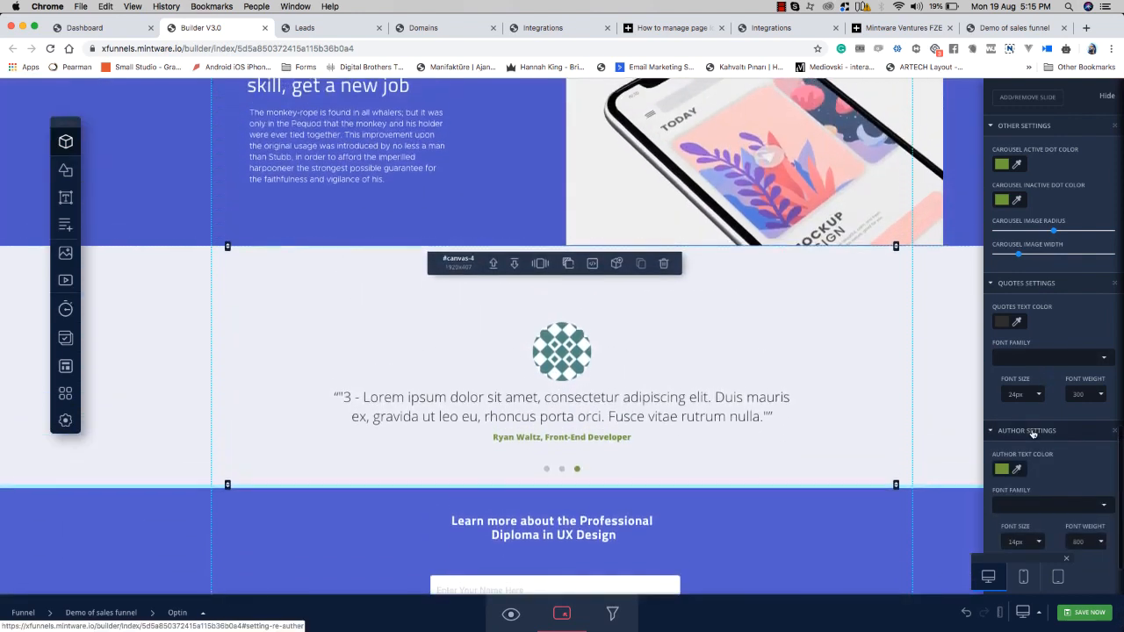
Step: Move the first testimonial below the second in the carousel's slide list, and close the carousel settings
left_click(1029, 98)
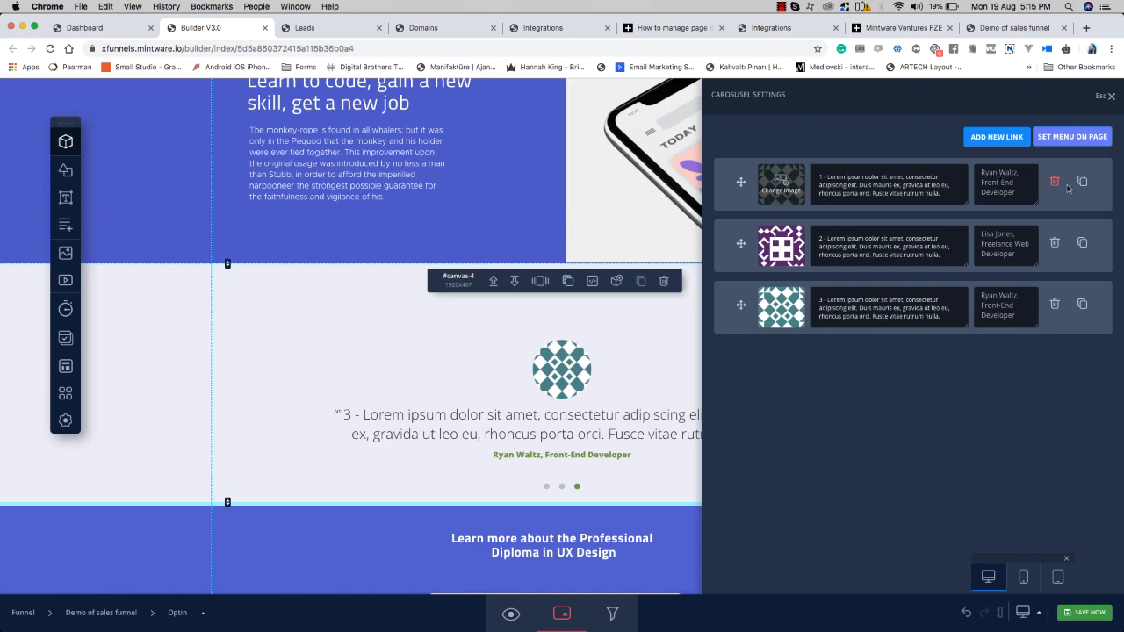
left_click_drag(740, 183, 747, 233)
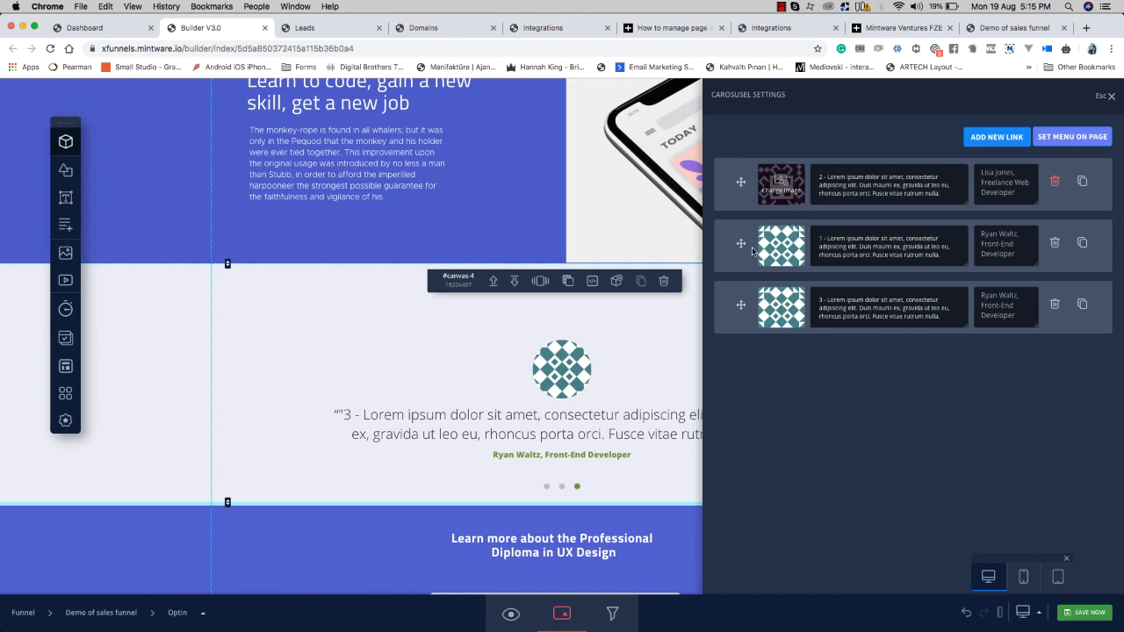
left_click(1108, 100)
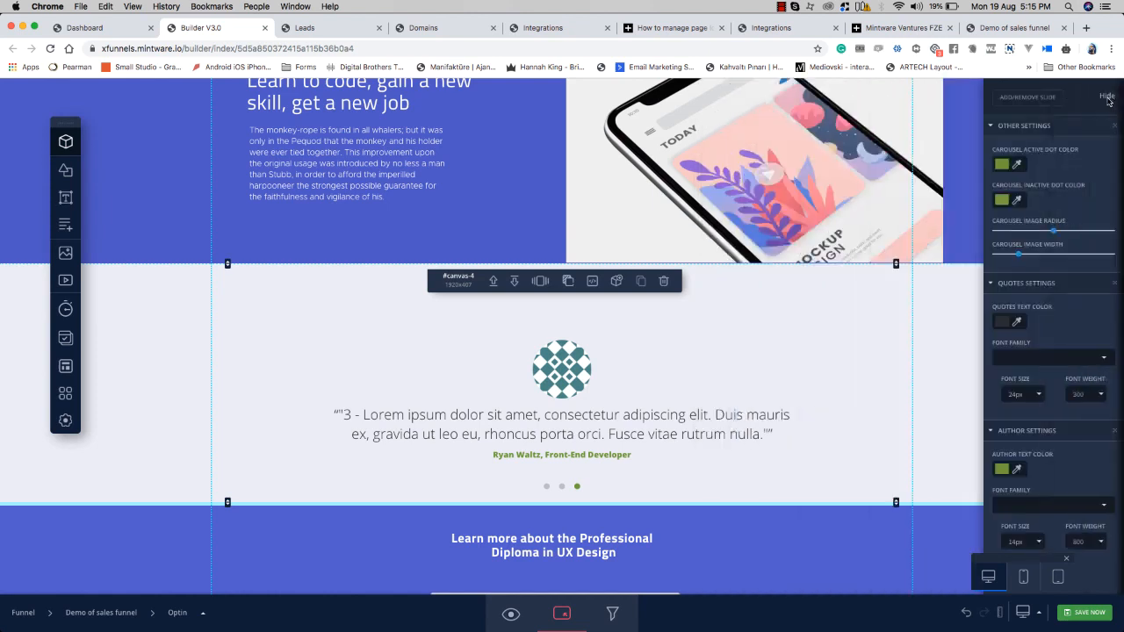
left_click(1109, 96)
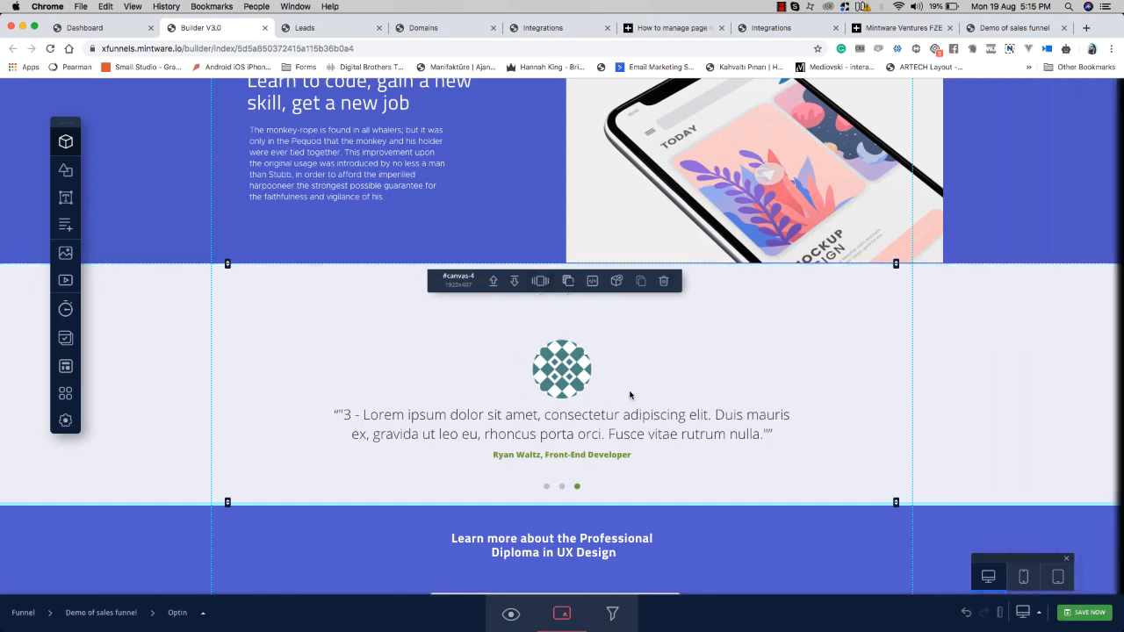
Step: Refresh the Leads list and check the entry captured from the "Demo of sales funnel" opt-in
scroll(578, 376, "up", 15)
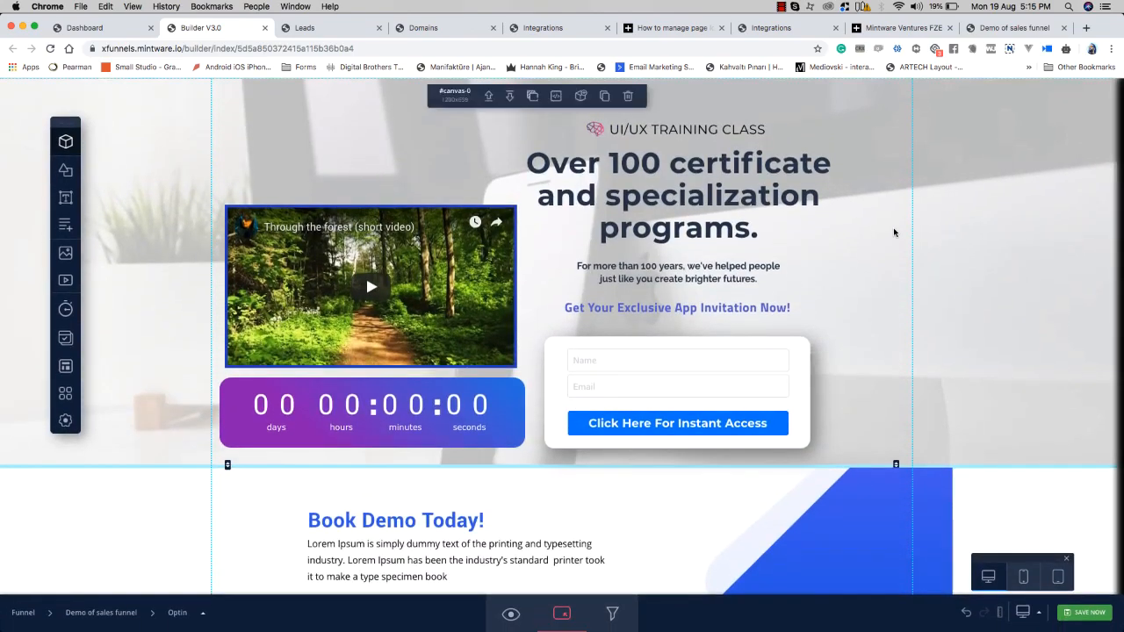
left_click(1019, 27)
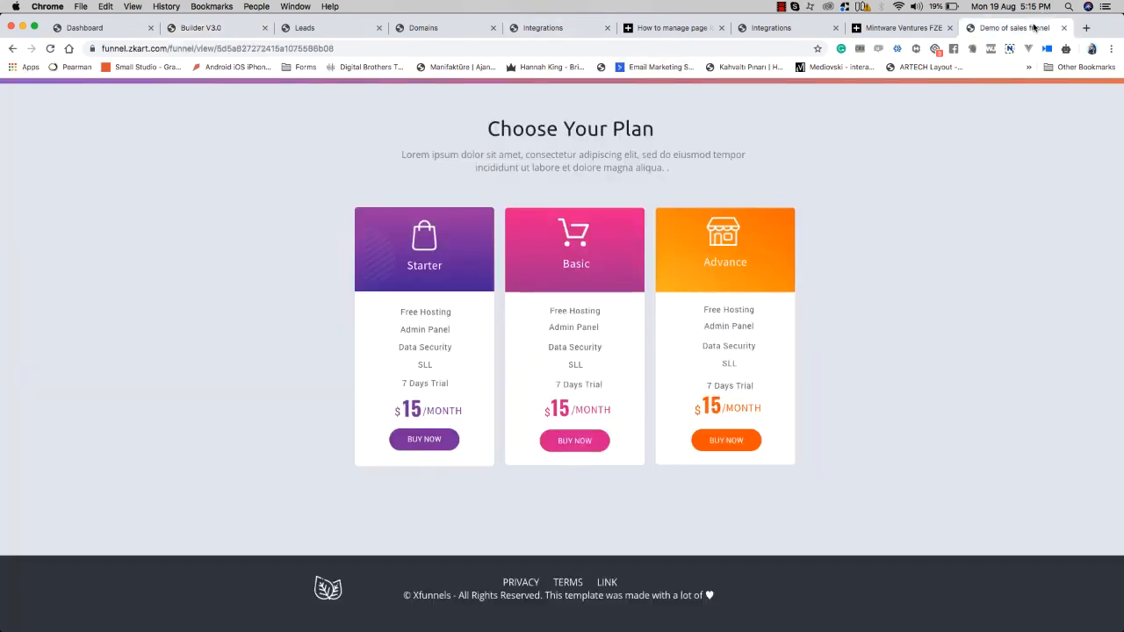
scroll(419, 168, "up", 10)
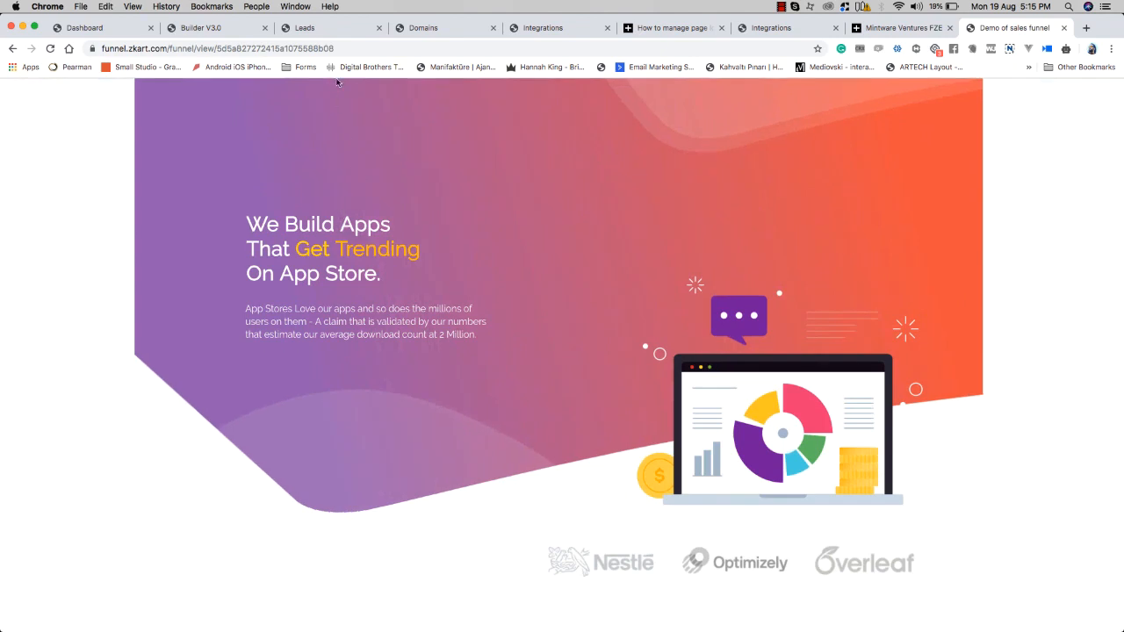
left_click(325, 25)
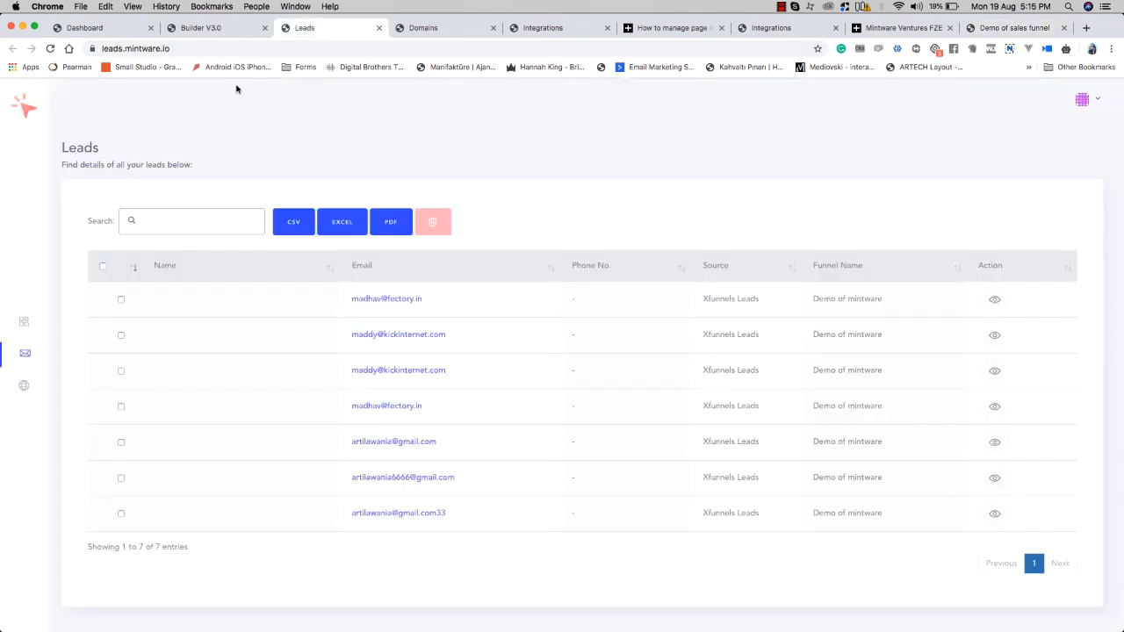
left_click(50, 48)
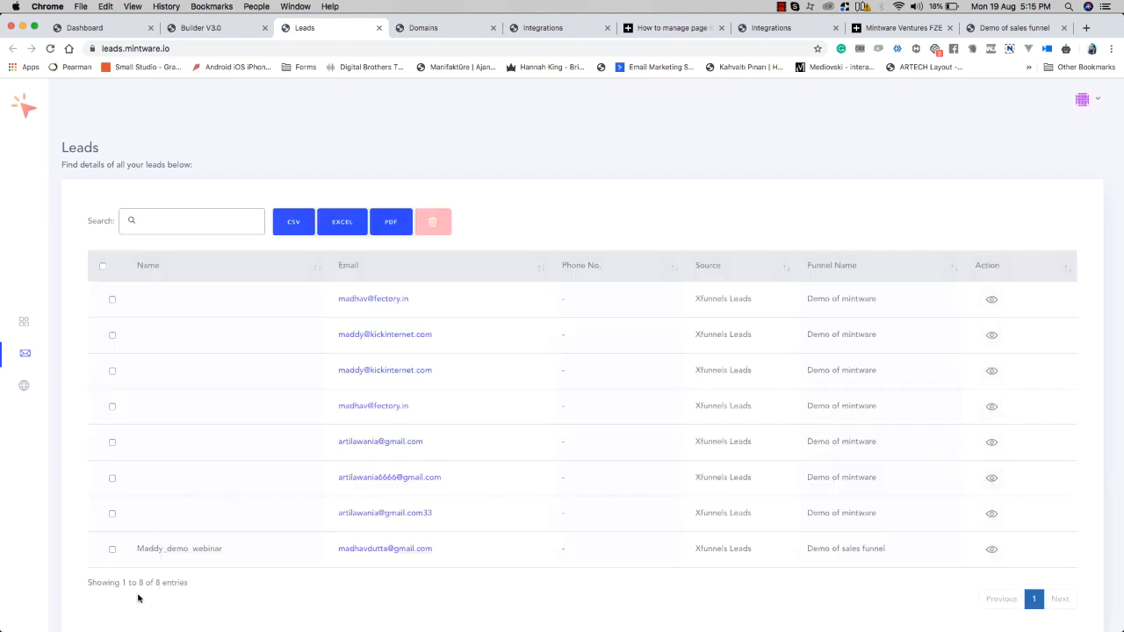
scroll(170, 579, "down", 1)
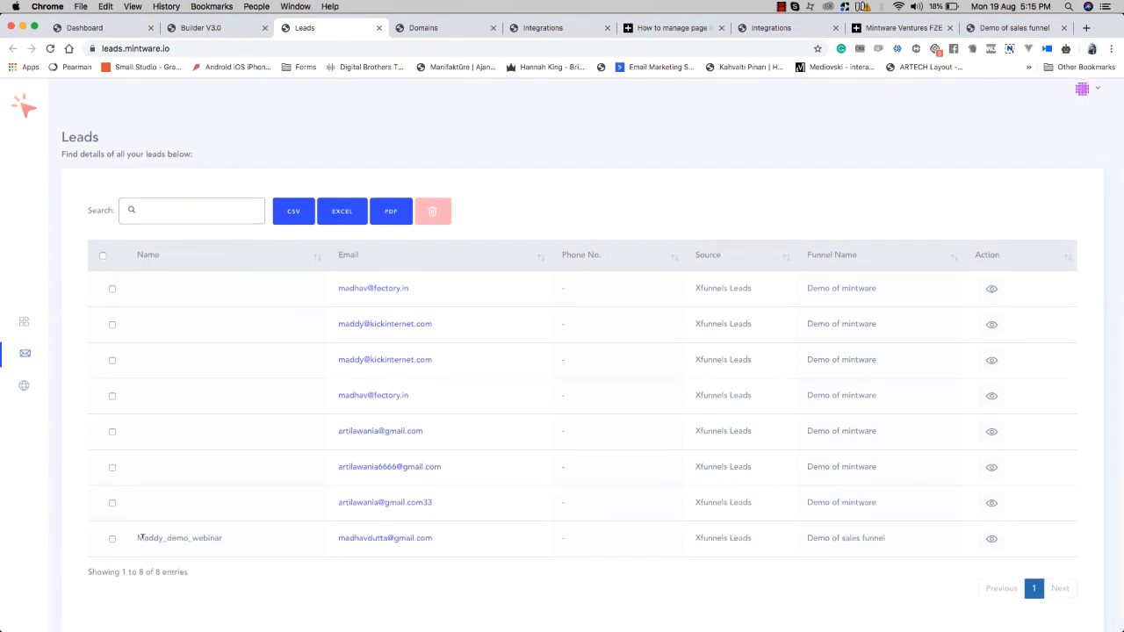
left_click_drag(138, 538, 228, 540)
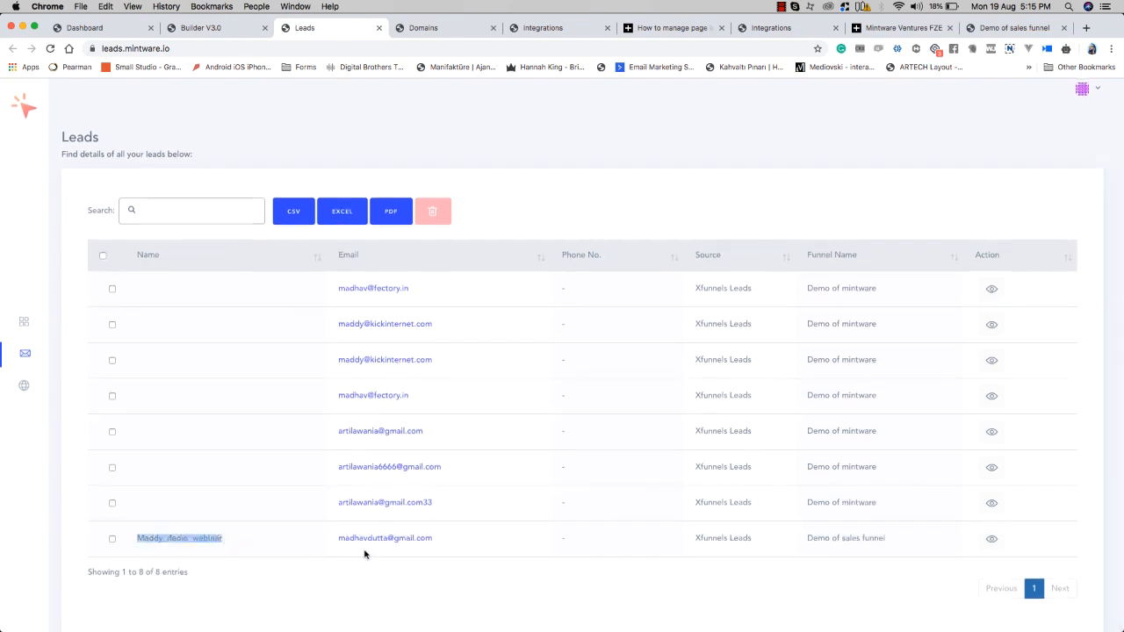
left_click(553, 547)
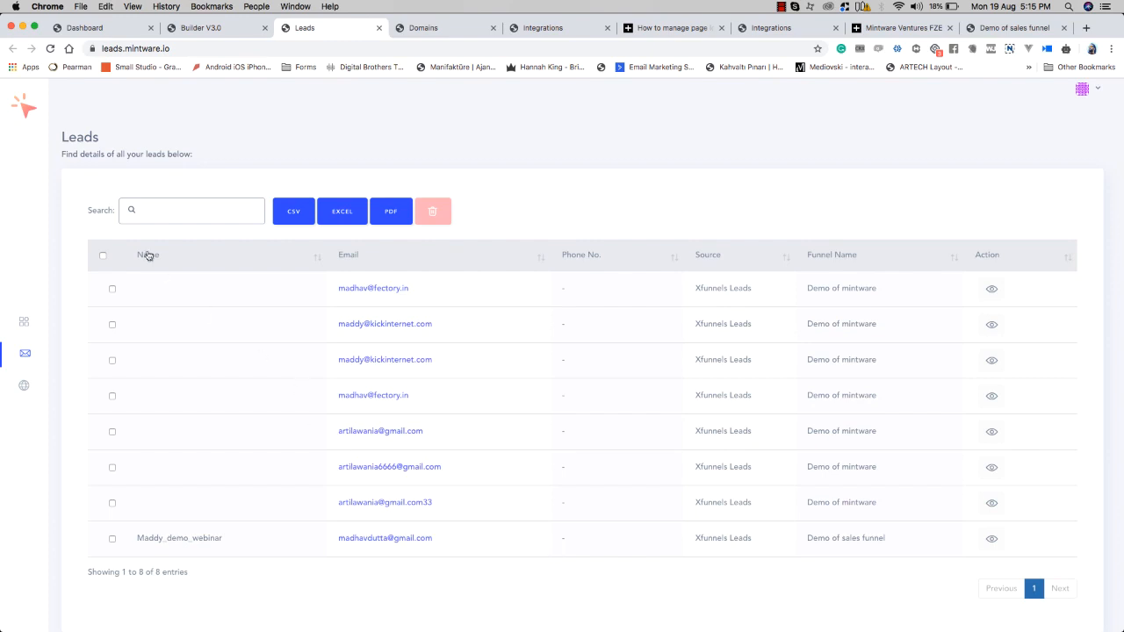
Step: Select all leads in the list and export them as a CSV file
left_click(103, 257)
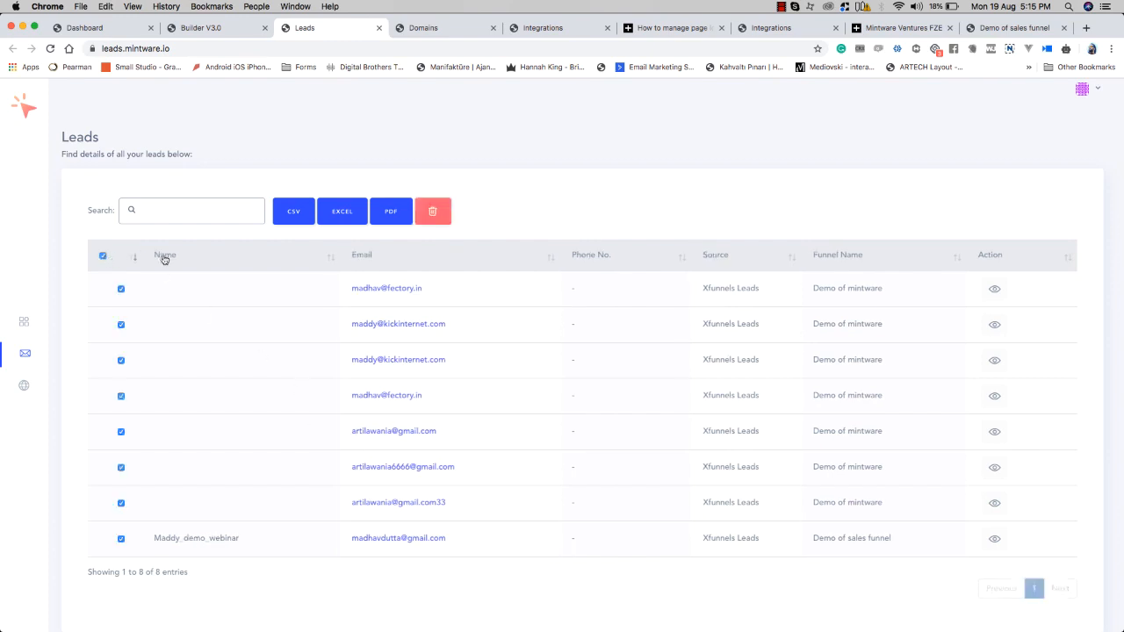
left_click(295, 215)
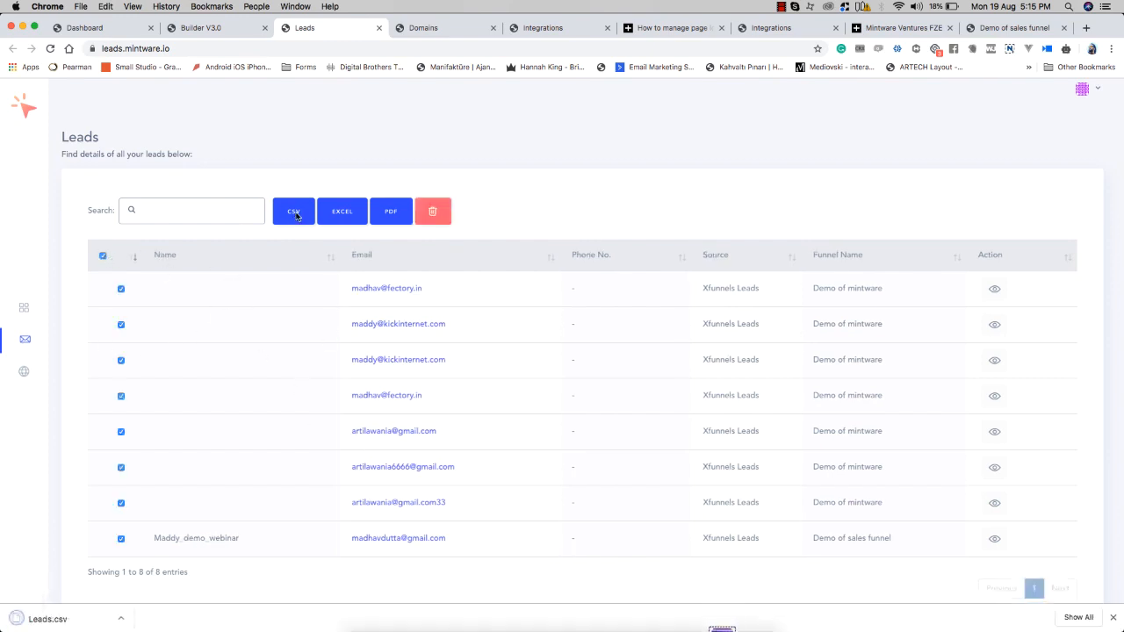
Step: Open the exported Leads.csv in Numbers to check its lead rows, and close the spreadsheet
left_click(49, 620)
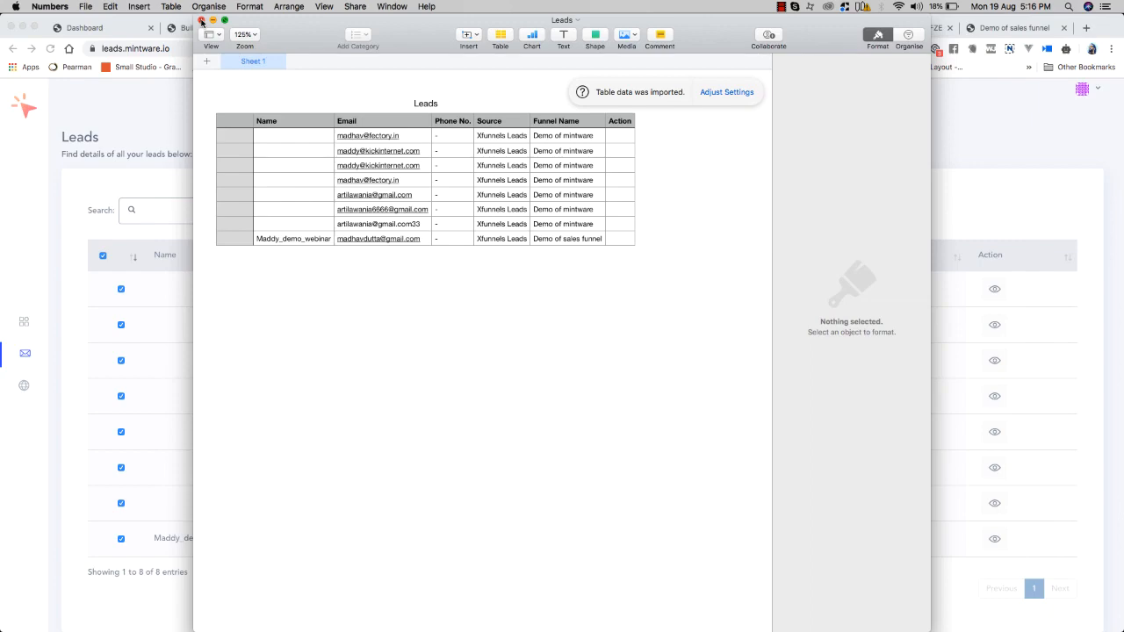
left_click(201, 20)
Step: Collapse the Sales step in the funnel steps overview, and return to the opt-in page in the builder
left_click(200, 31)
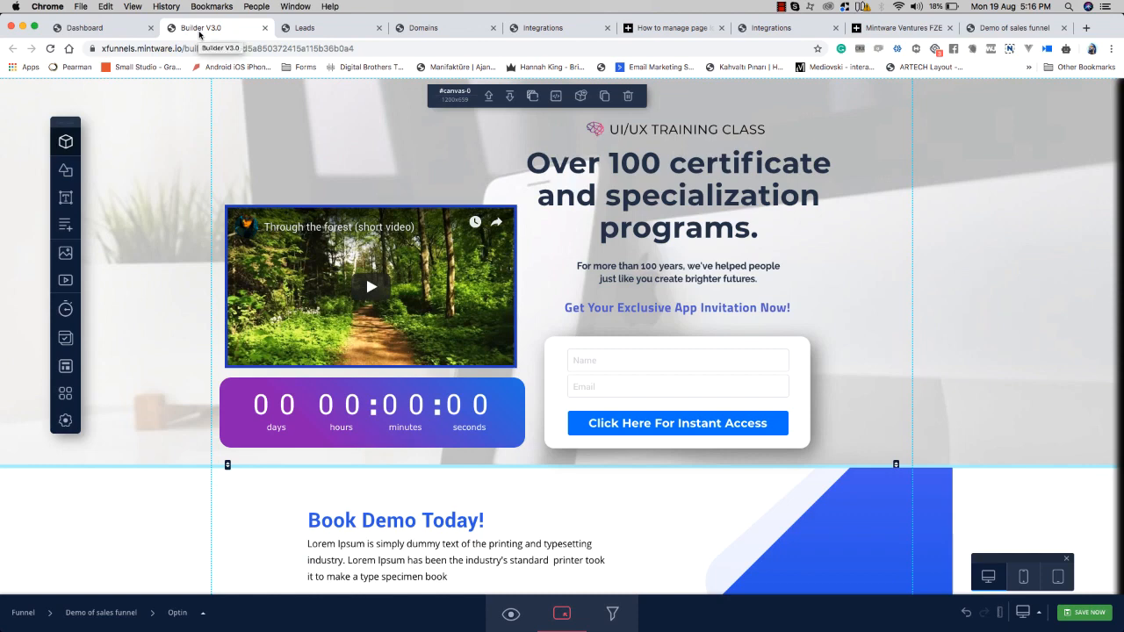
left_click(119, 29)
left_click(200, 30)
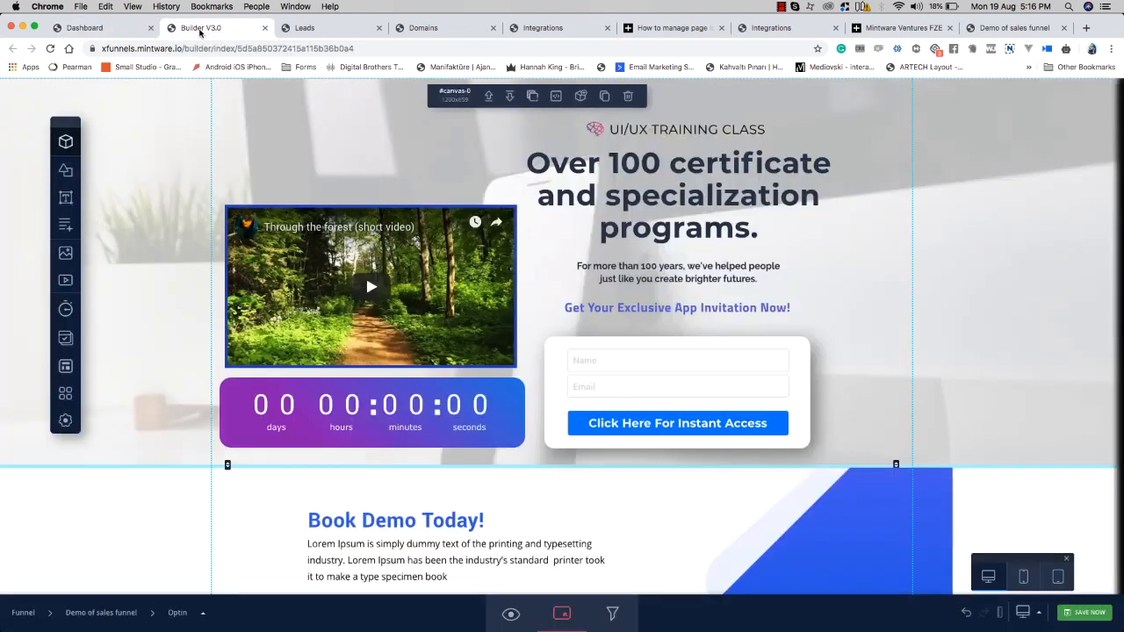
left_click(112, 34)
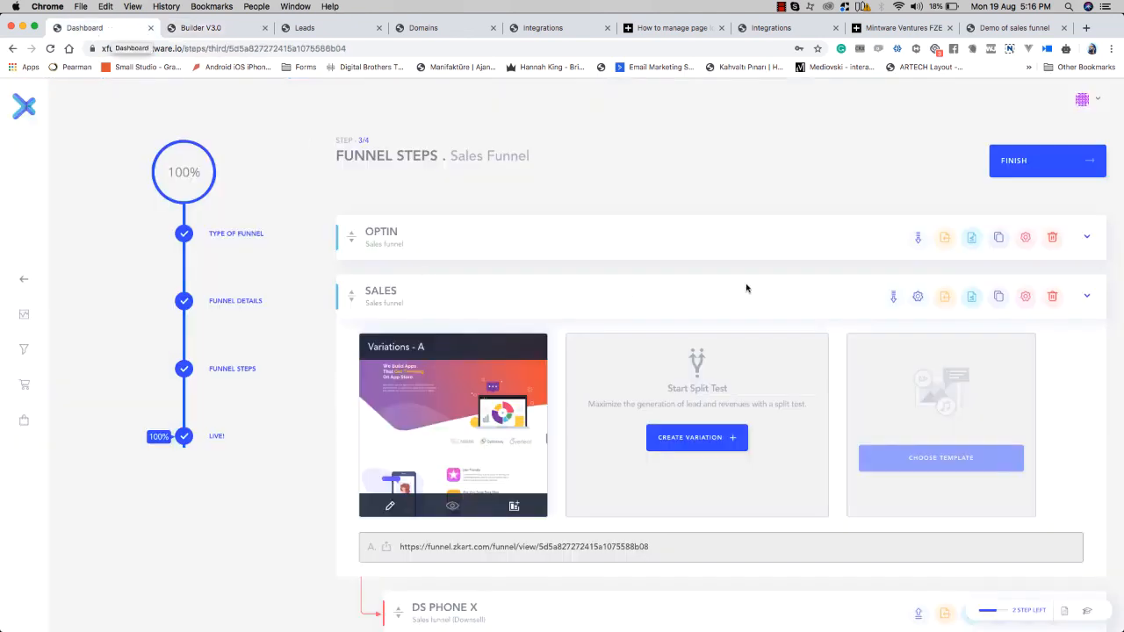
left_click(1088, 299)
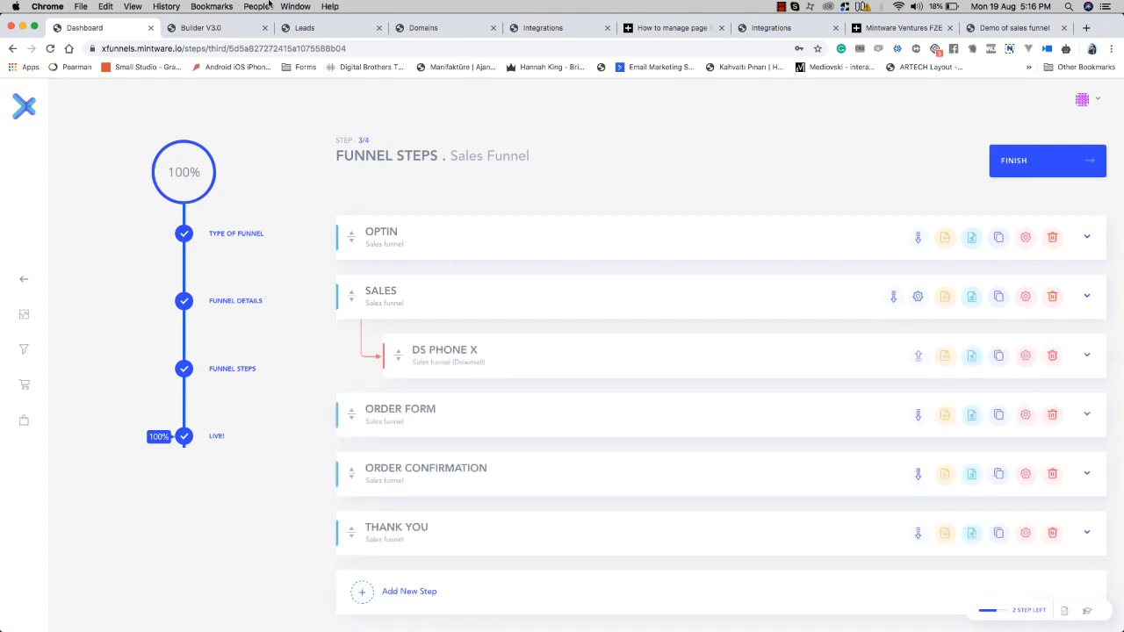
left_click(209, 30)
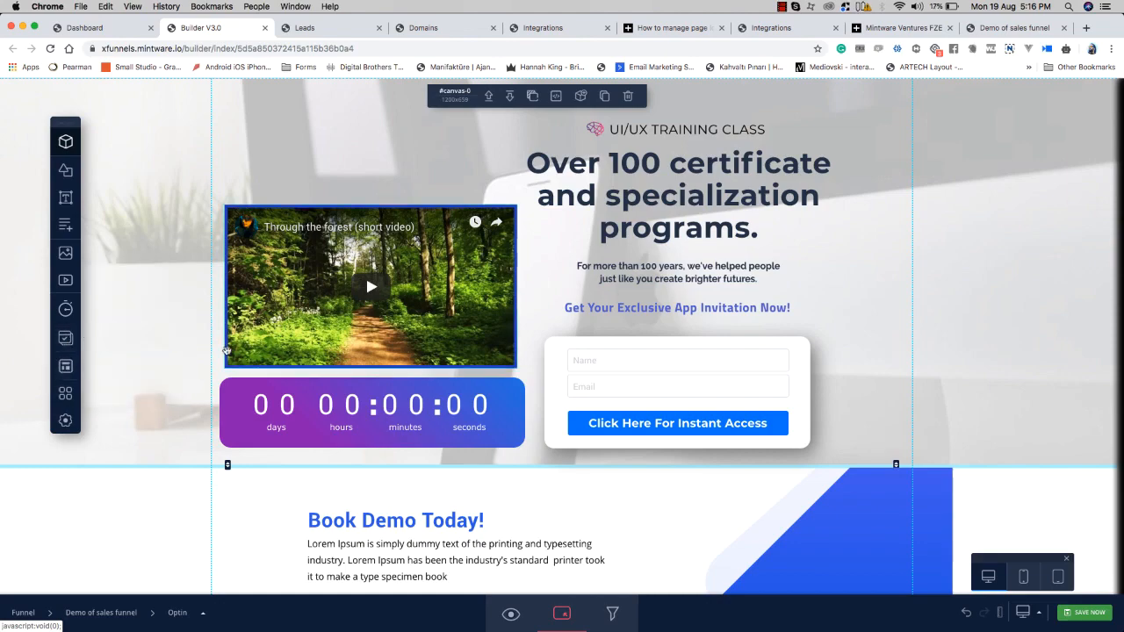
scroll(226, 351, "down", 5)
scroll(227, 351, "up", 5)
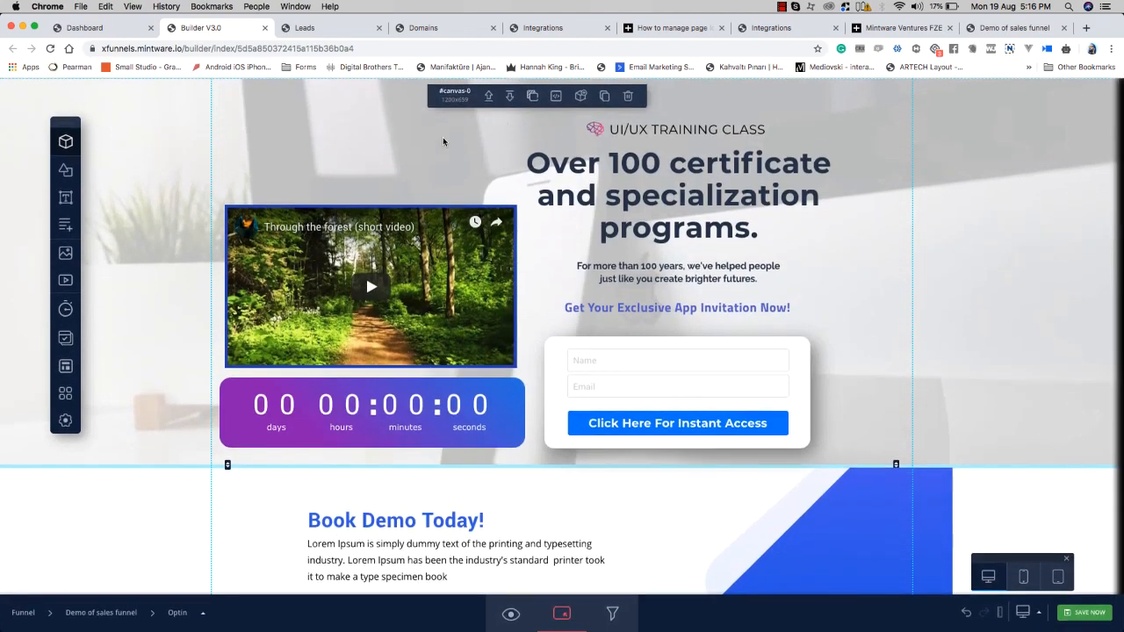
Step: Insert the first newsletter modal, with its form beside the right-hand image, into the opt-in page and hide its settings
left_click(64, 340)
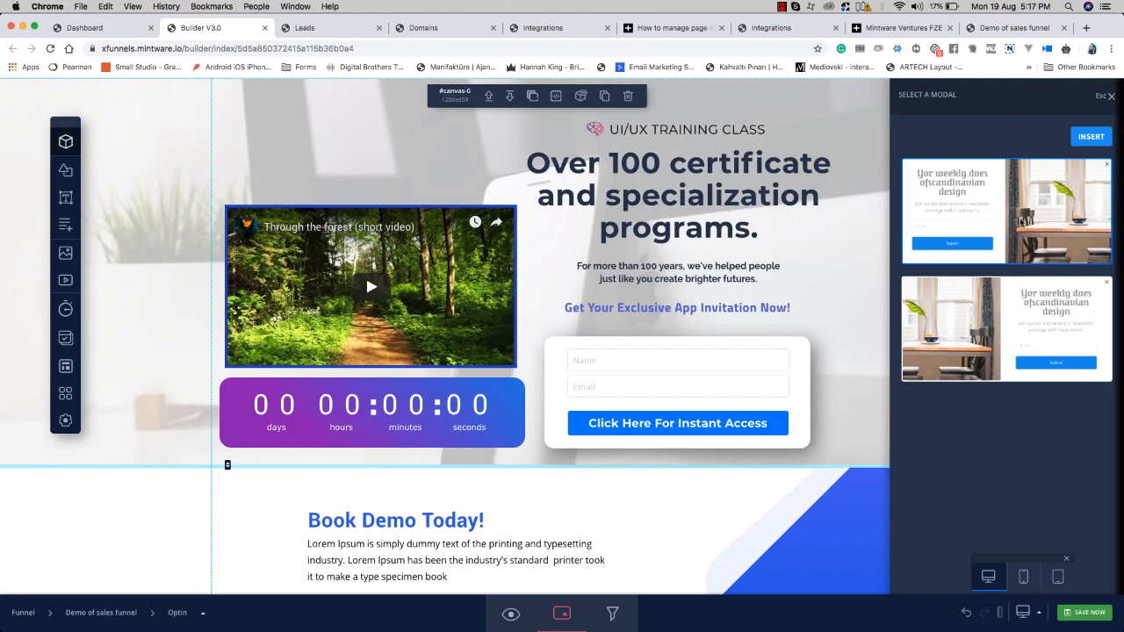
left_click(1022, 222)
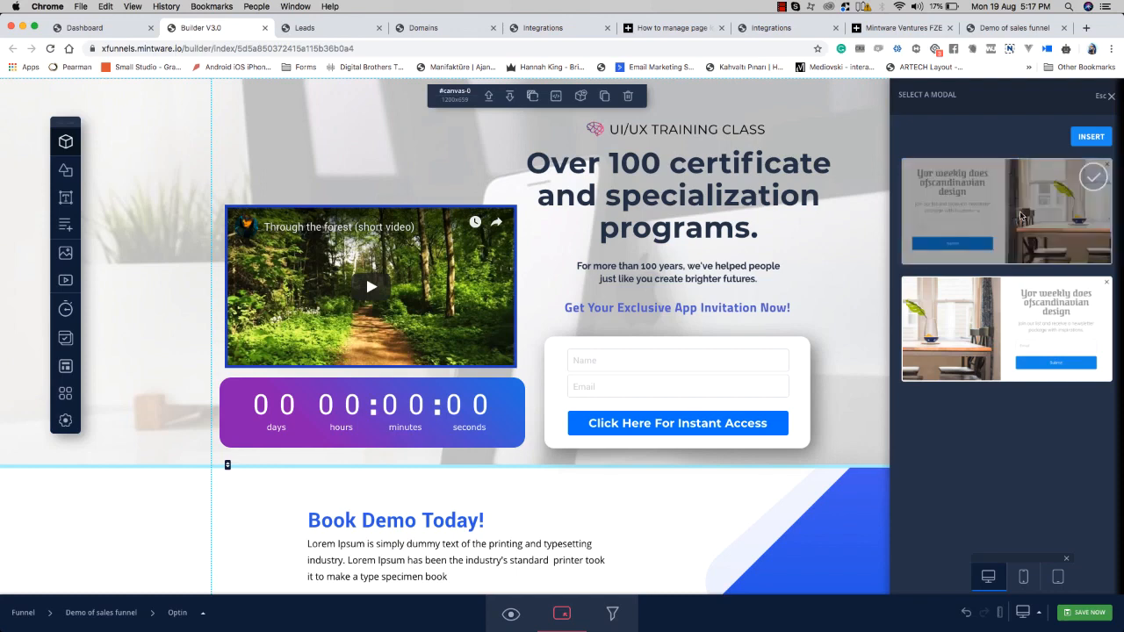
left_click(1092, 137)
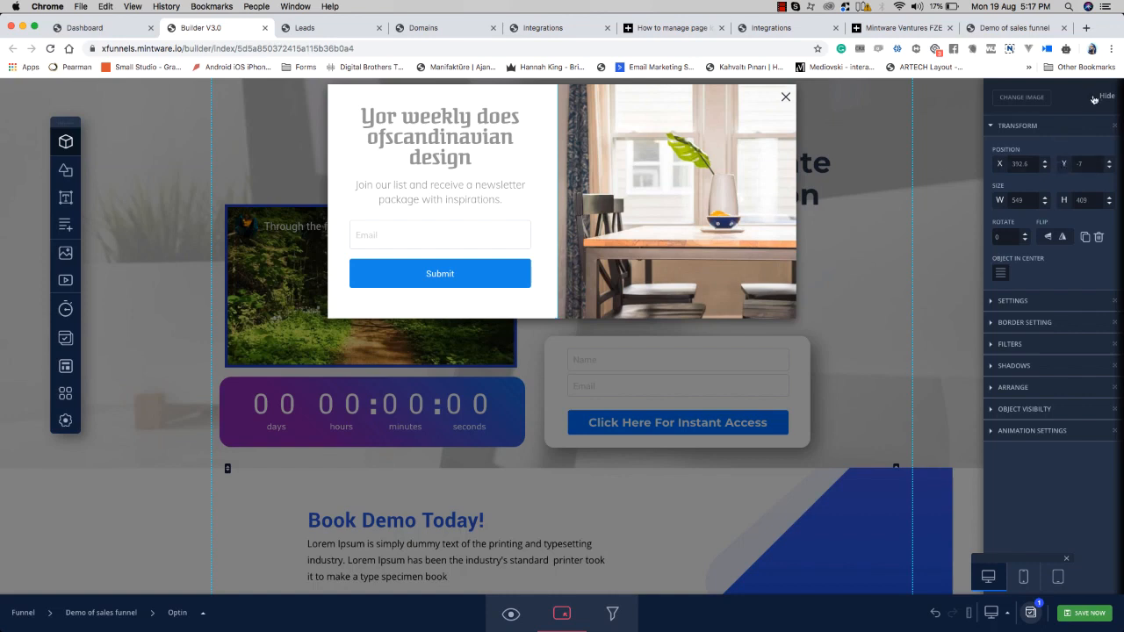
left_click(1098, 96)
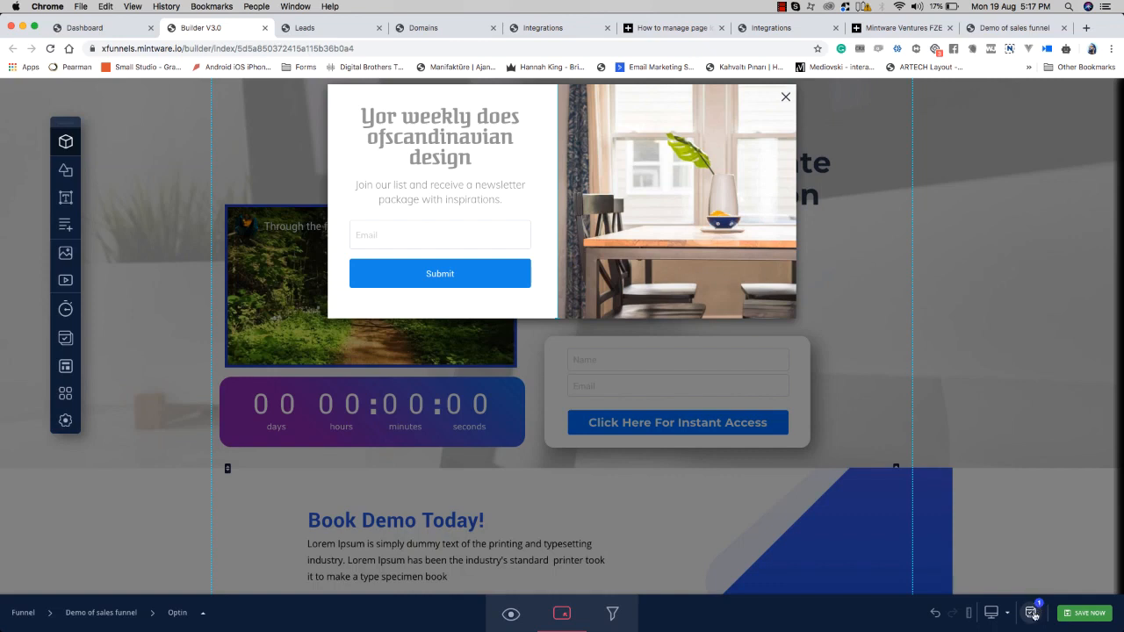
Step: List the page's popups, and hide and show the inserted newsletter popup again
left_click(1034, 615)
mouse_move(940, 538)
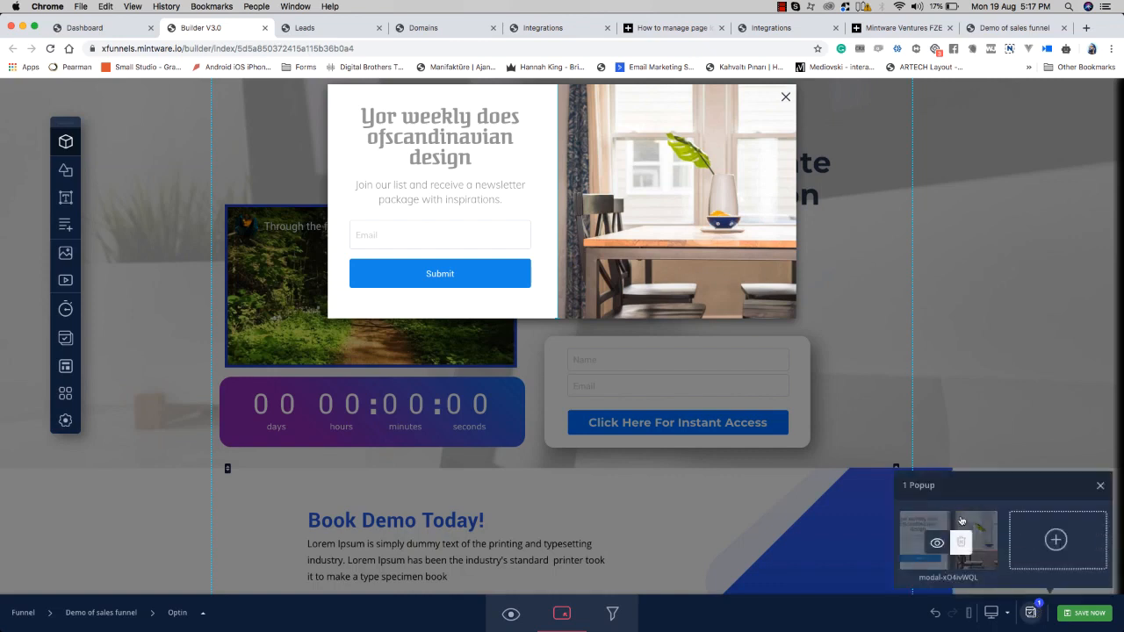
left_click(938, 542)
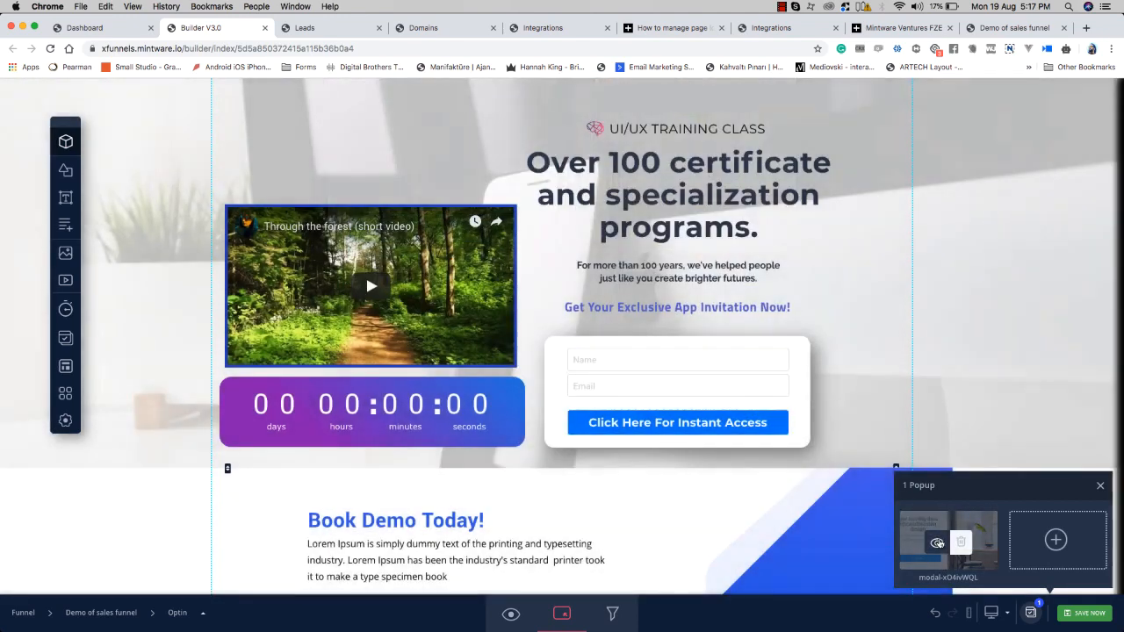
mouse_move(938, 543)
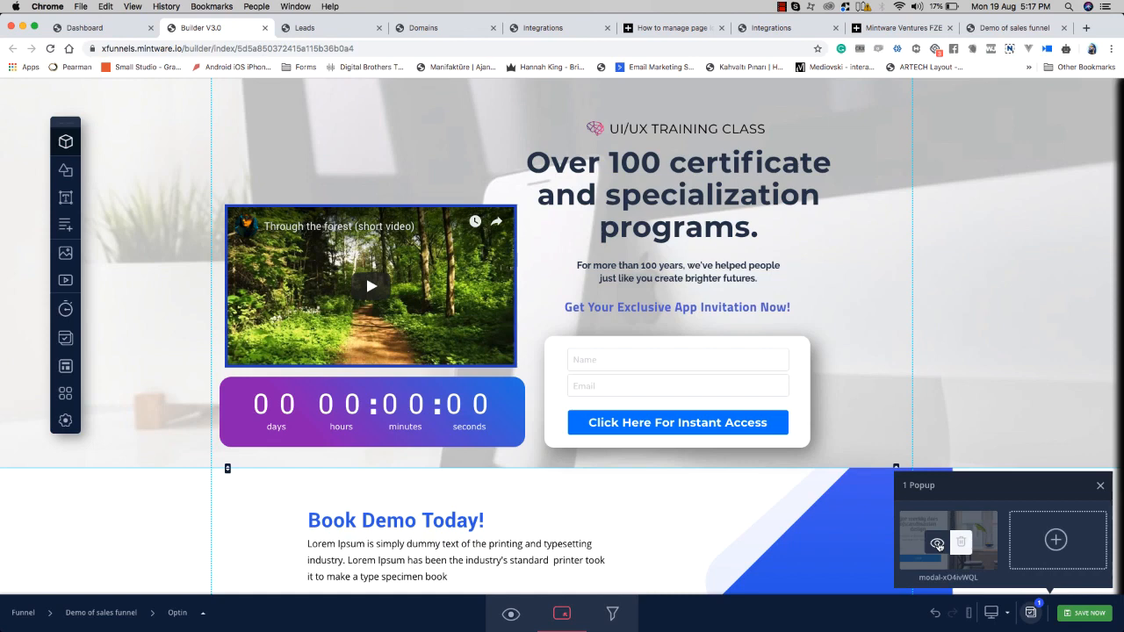
left_click(938, 543)
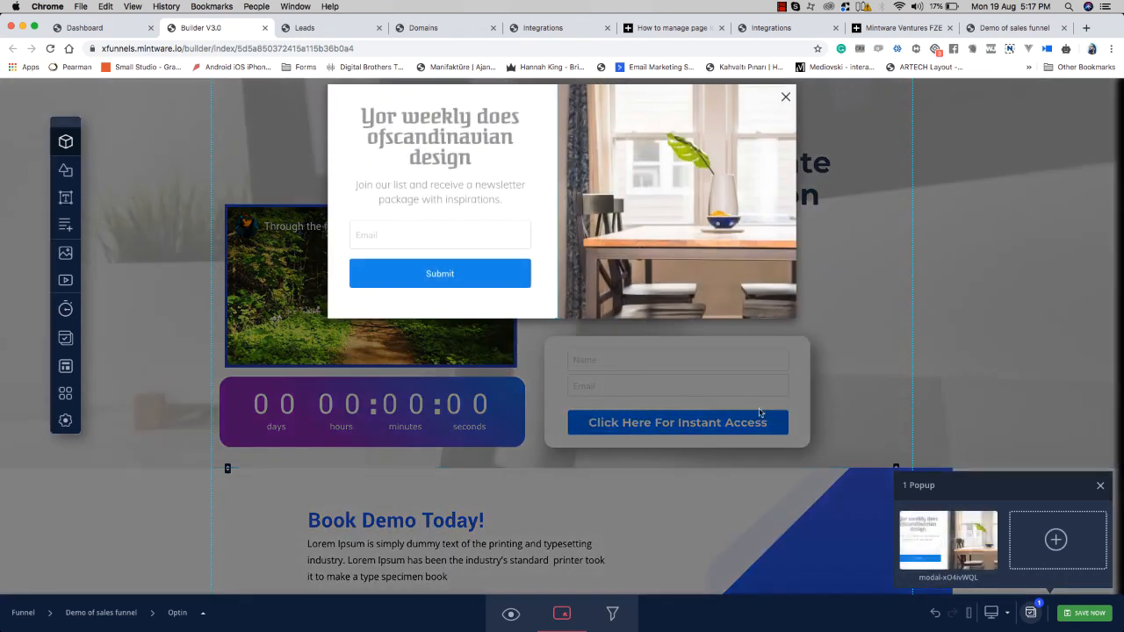
mouse_move(964, 544)
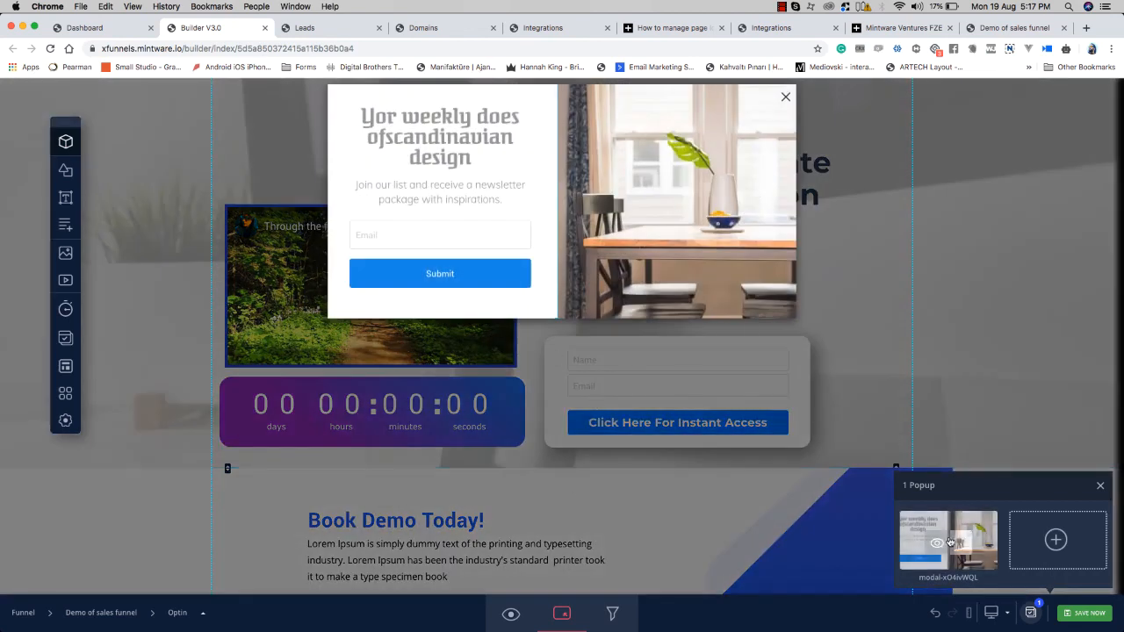
Step: Add a second popup to the page using the modal template with the image on the left
left_click(1057, 540)
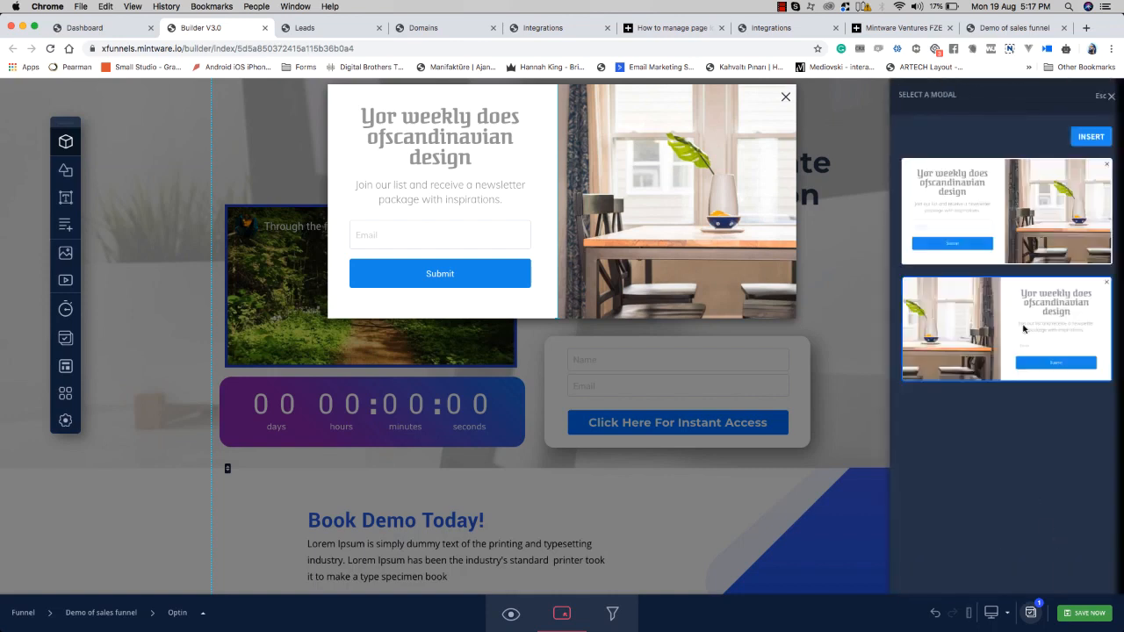
left_click(1029, 307)
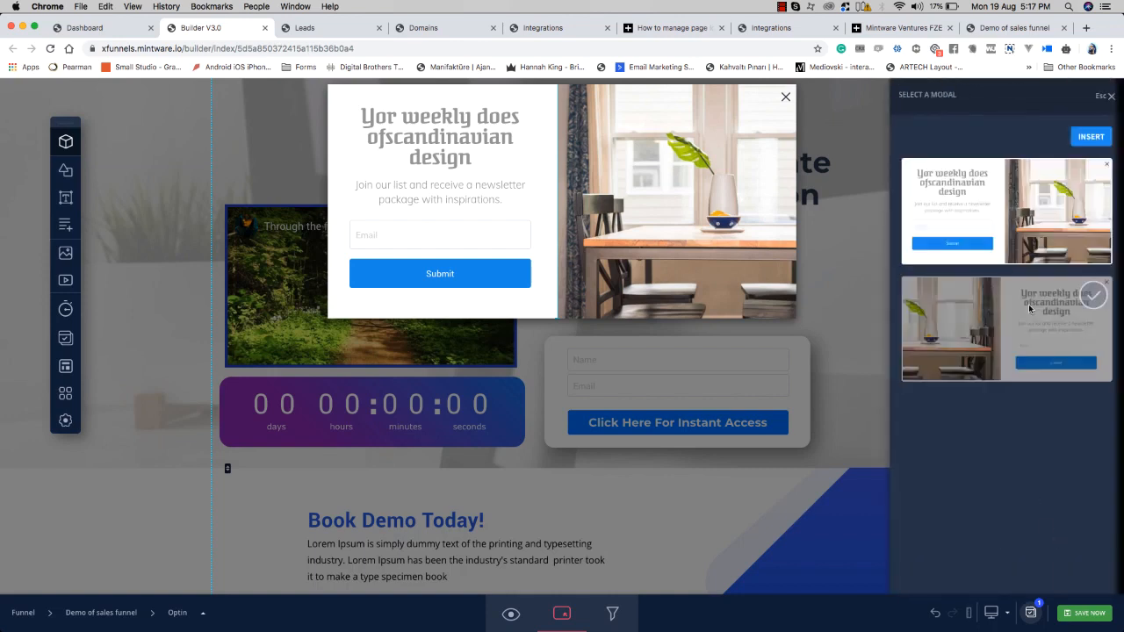
left_click(1097, 140)
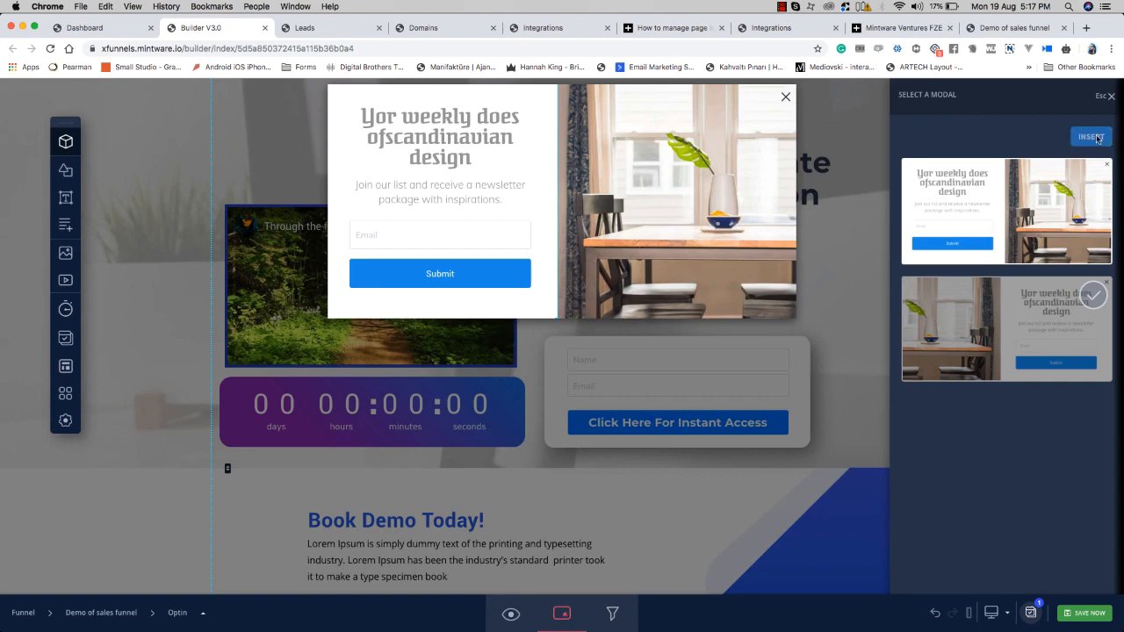
left_click(1097, 139)
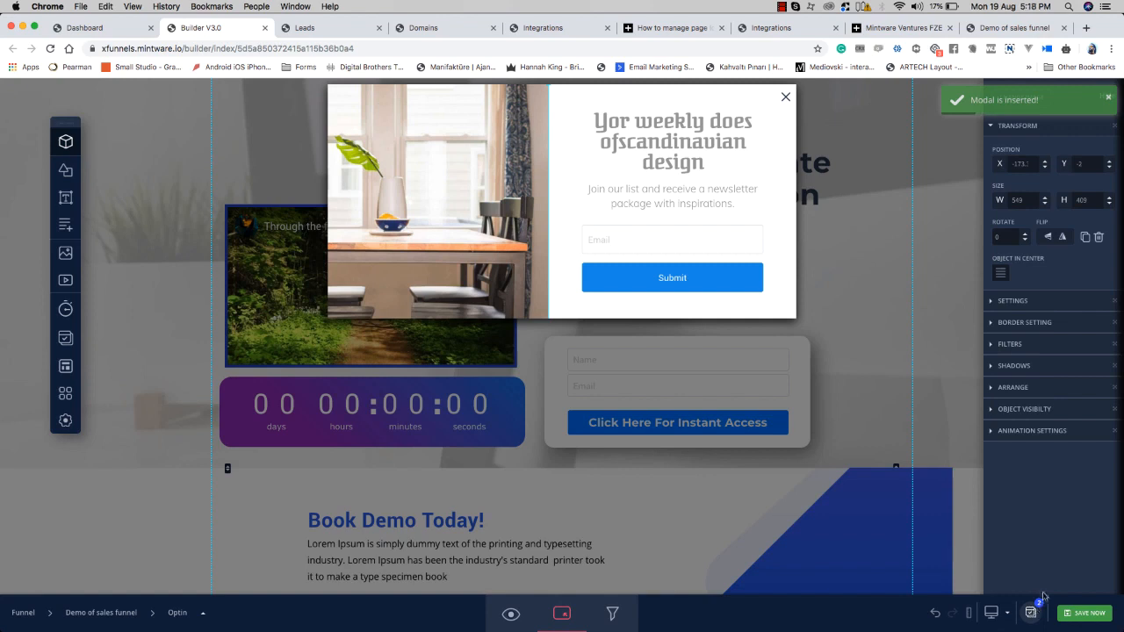
Step: Toggle the second popup's visibility off and on from the popup list, and close the list
left_click(1032, 613)
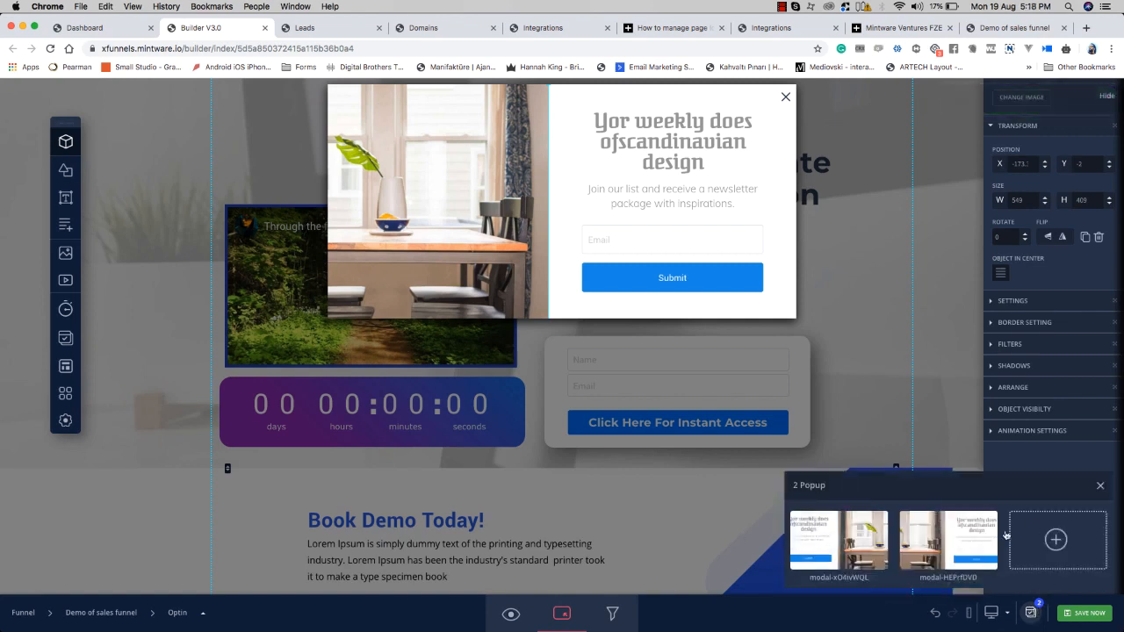
mouse_move(825, 546)
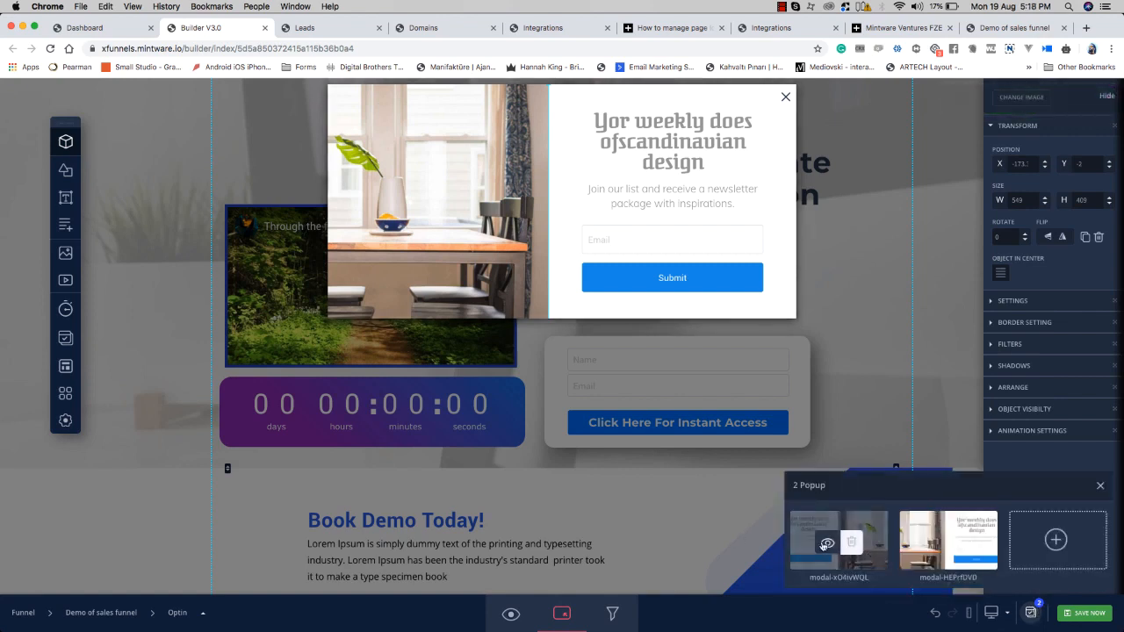
left_click(937, 544)
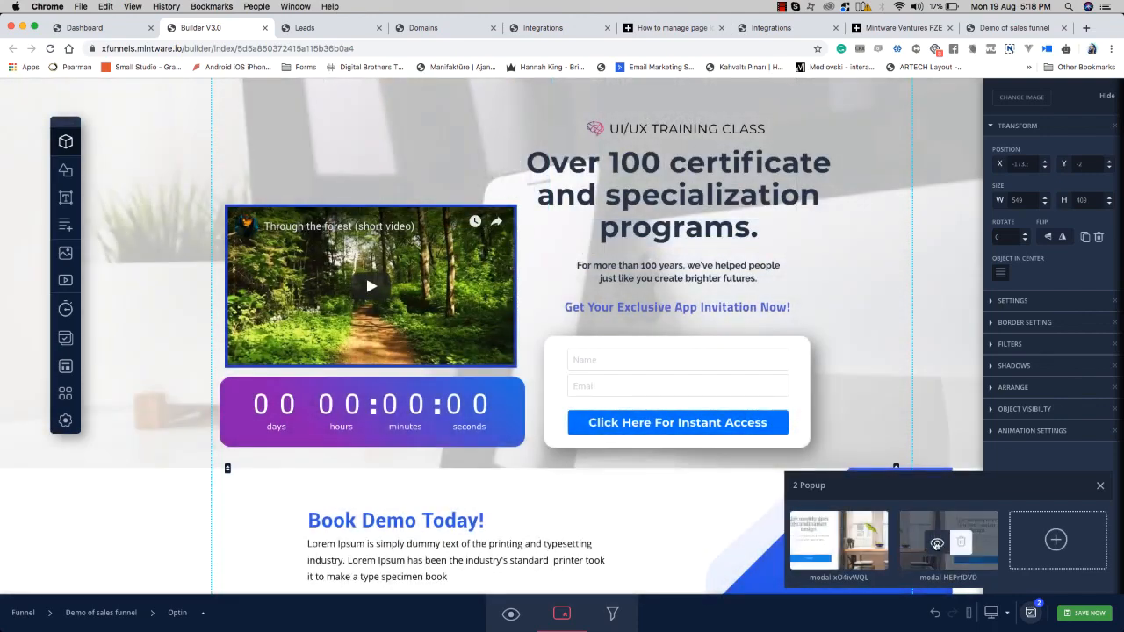
left_click(937, 543)
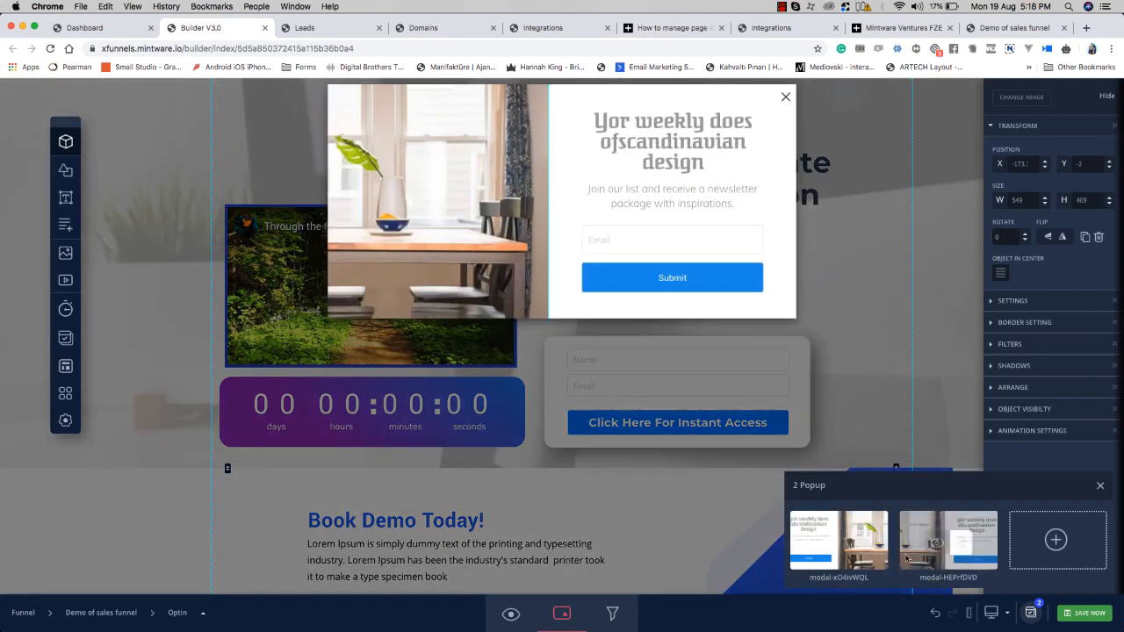
left_click(1100, 485)
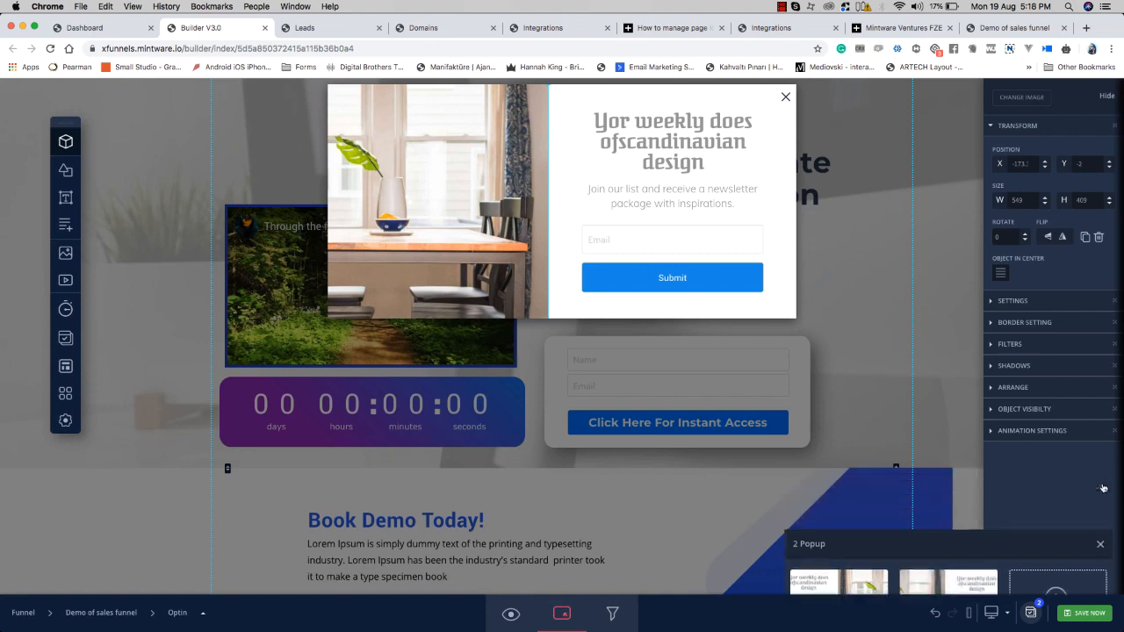
Step: Check the second popup's Email field settings, and set its Submit button mode to optin
left_click(660, 236)
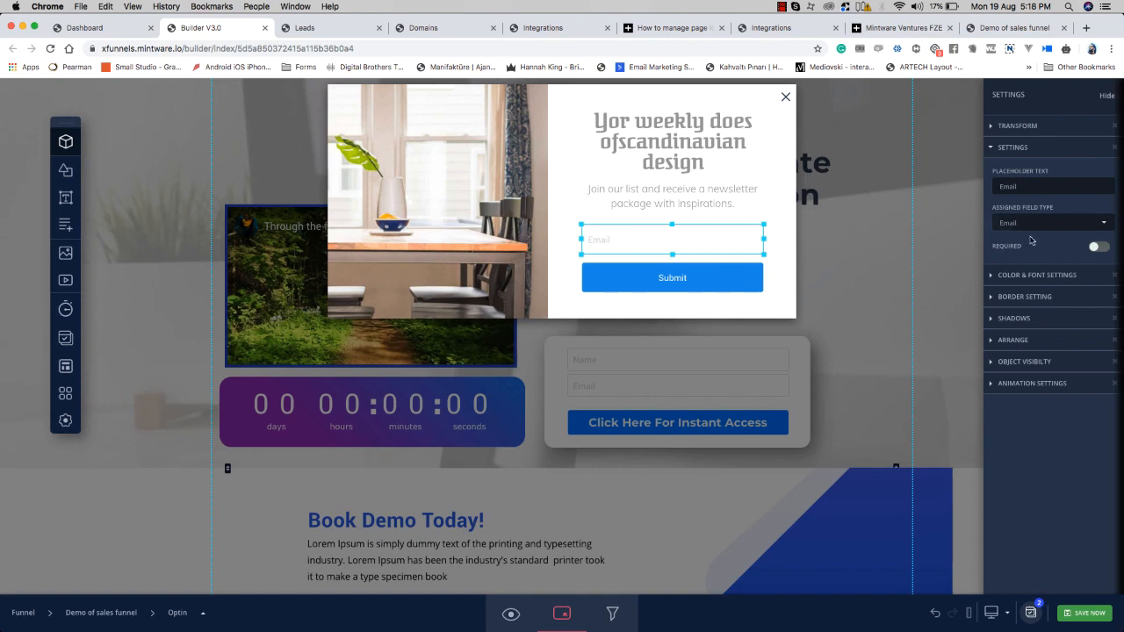
left_click(752, 271)
left_click(1036, 225)
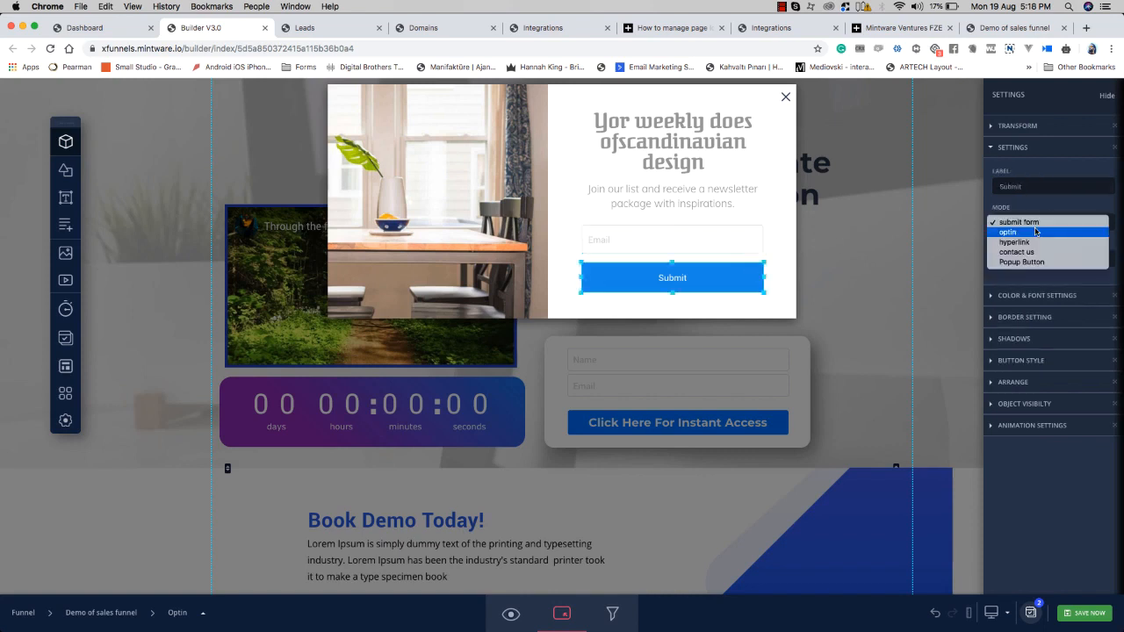
left_click(1037, 233)
Step: Try the Xfunnels + Autoresponder leads type with Mintware_Razorpay on the Submit button, and switch it back to Xfunnels
left_click(1042, 258)
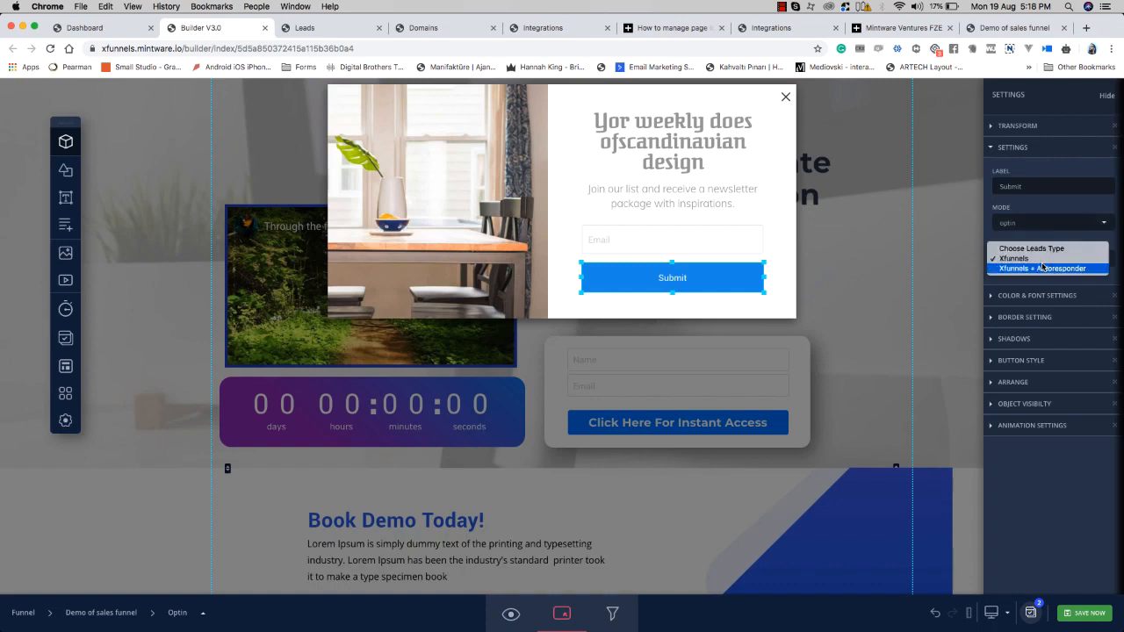
left_click(1043, 267)
left_click(1043, 300)
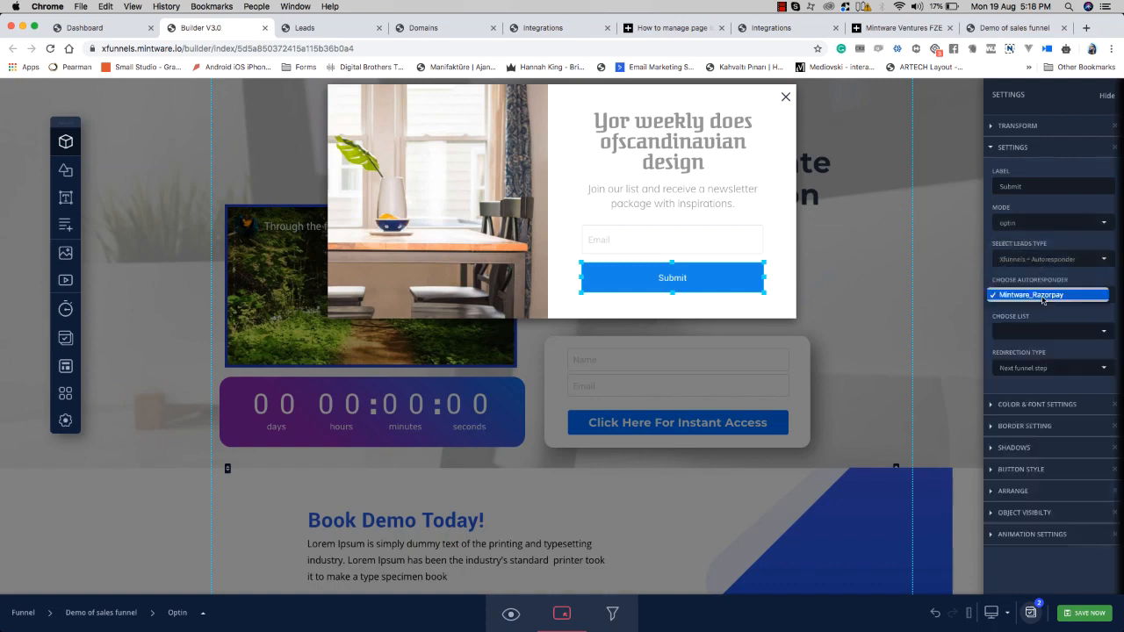
left_click(1044, 296)
left_click(1050, 258)
left_click(1050, 250)
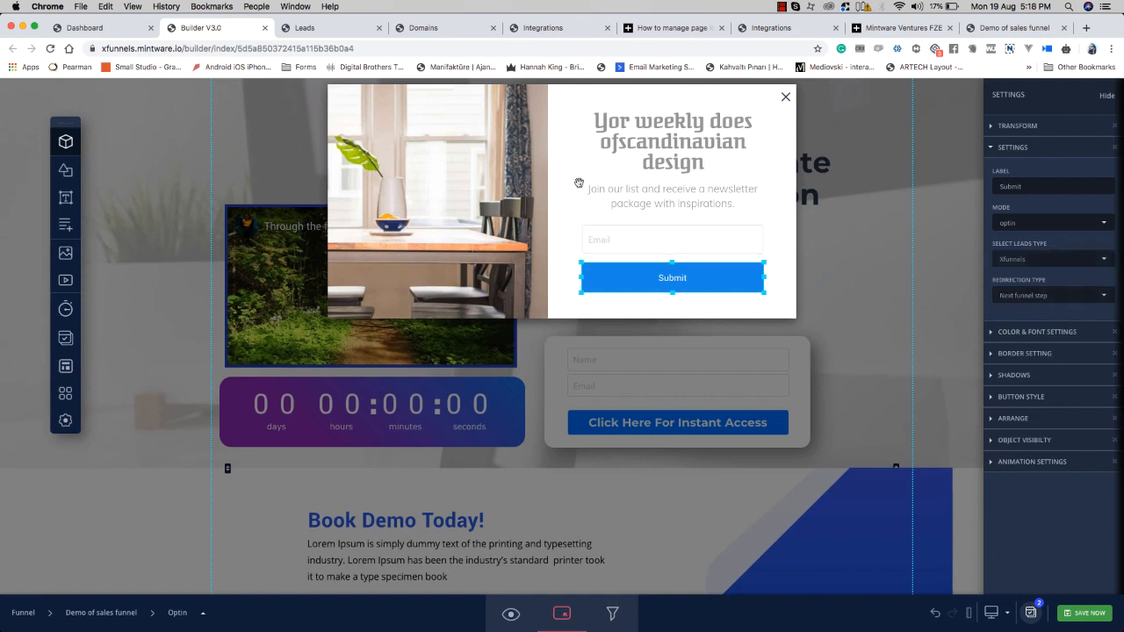
Step: Set the font family of the second popup's heading to Ubuntu
left_click(658, 137)
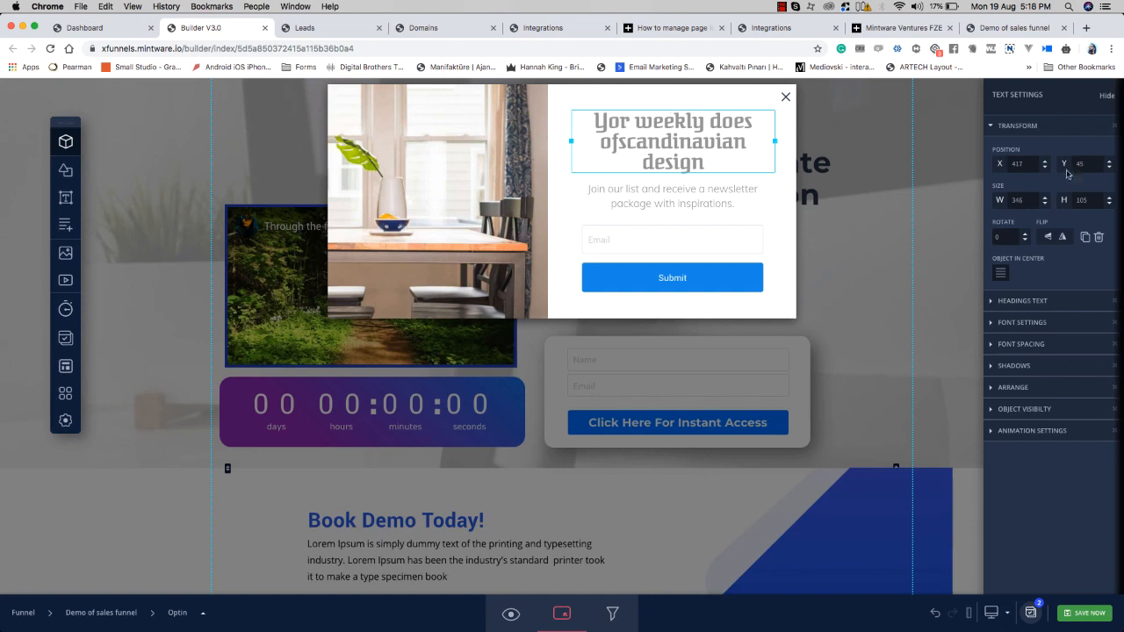
left_click(1026, 323)
left_click(1027, 361)
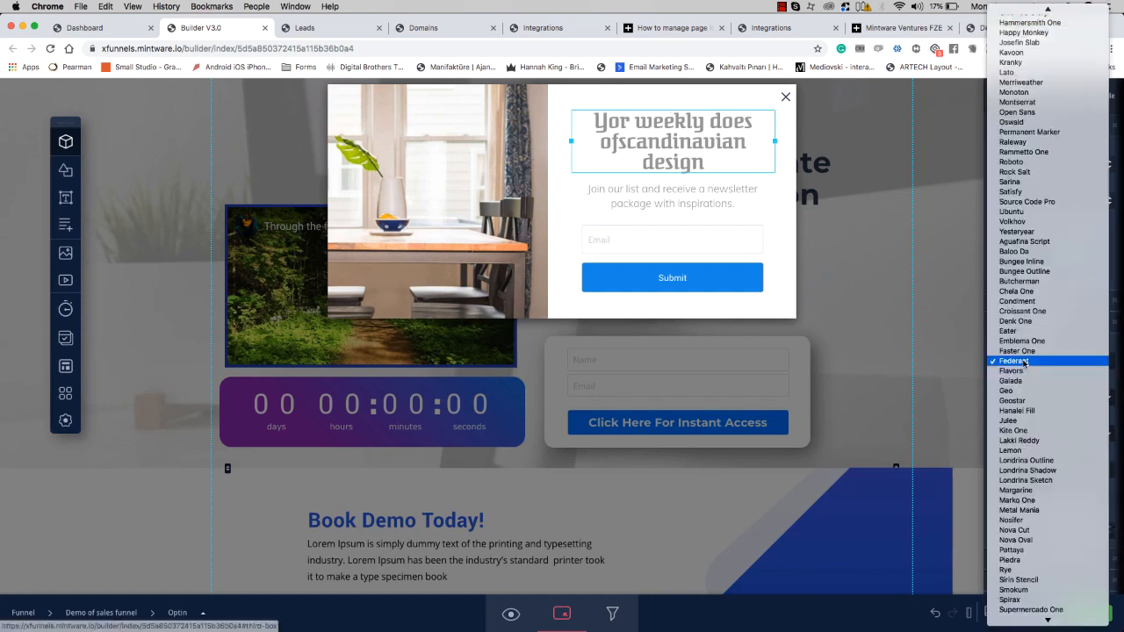
scroll(1041, 439, "up", 10)
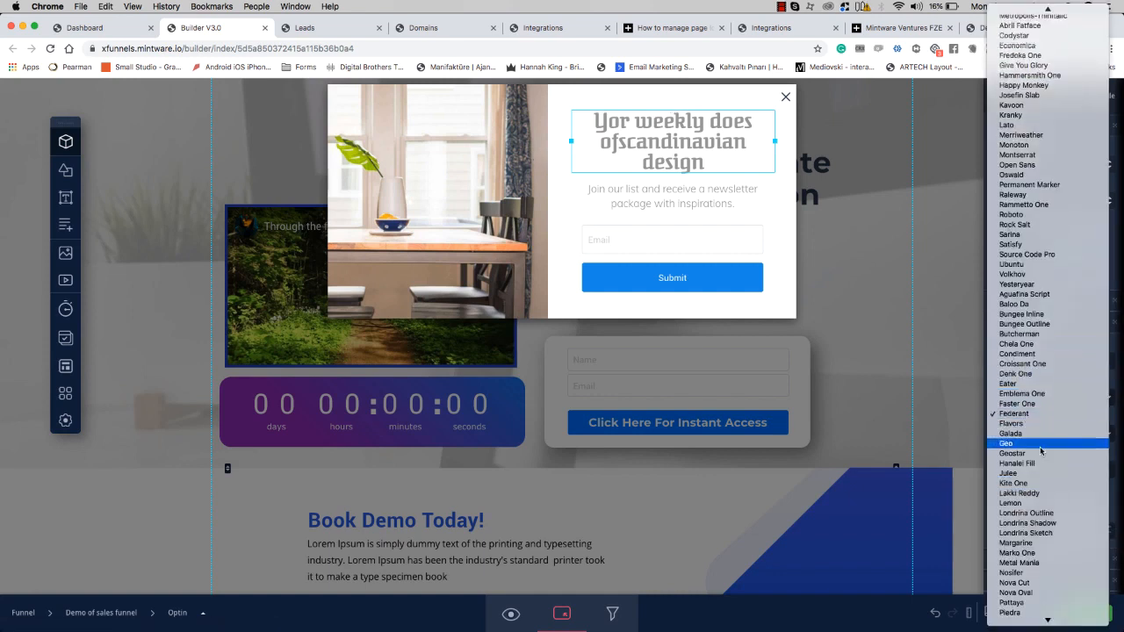
scroll(1043, 242, "up", 8)
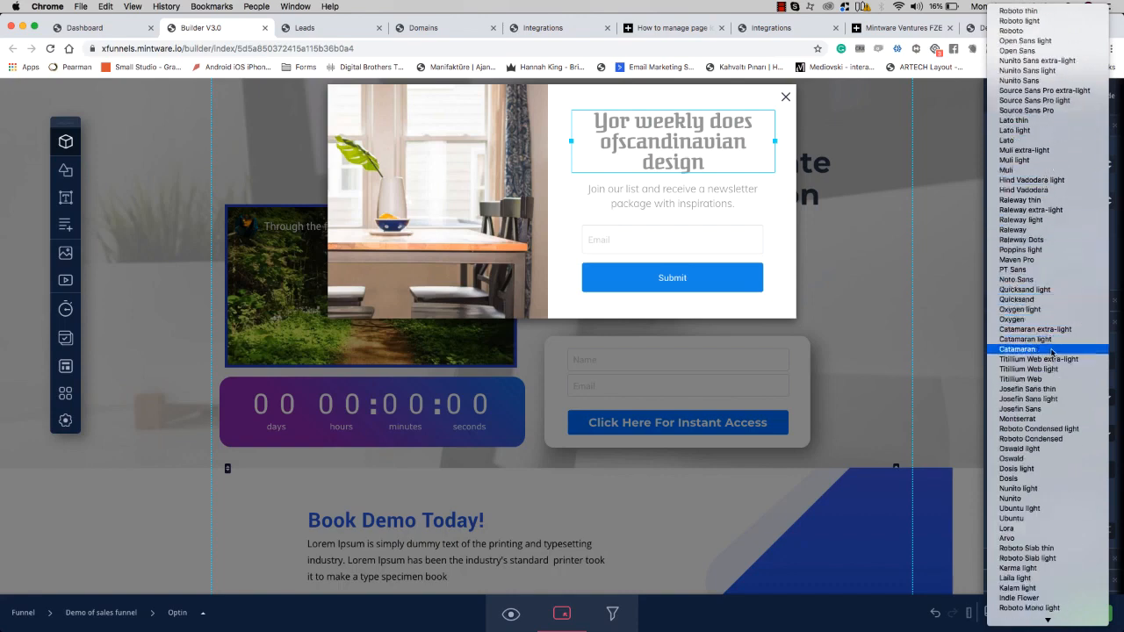
left_click(1051, 519)
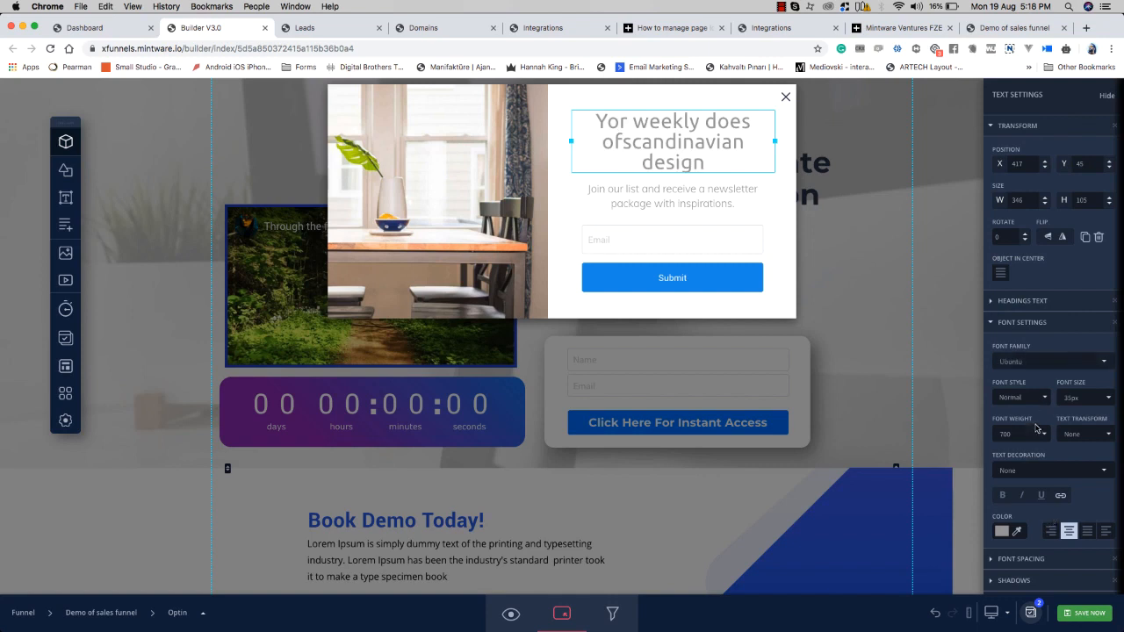
Step: Set the font weight of the second popup's heading to 800
left_click(1036, 429)
left_click(1032, 449)
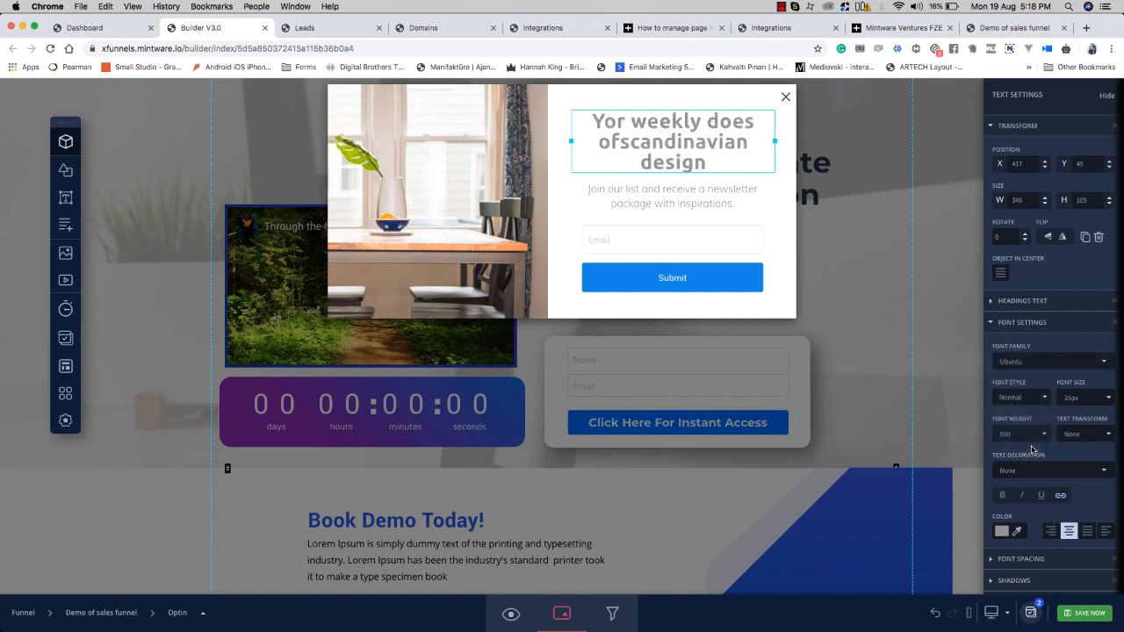
Step: Try a 40px font size on the second popup's heading, switch it back to 35px, and hide the text settings
left_click(1086, 399)
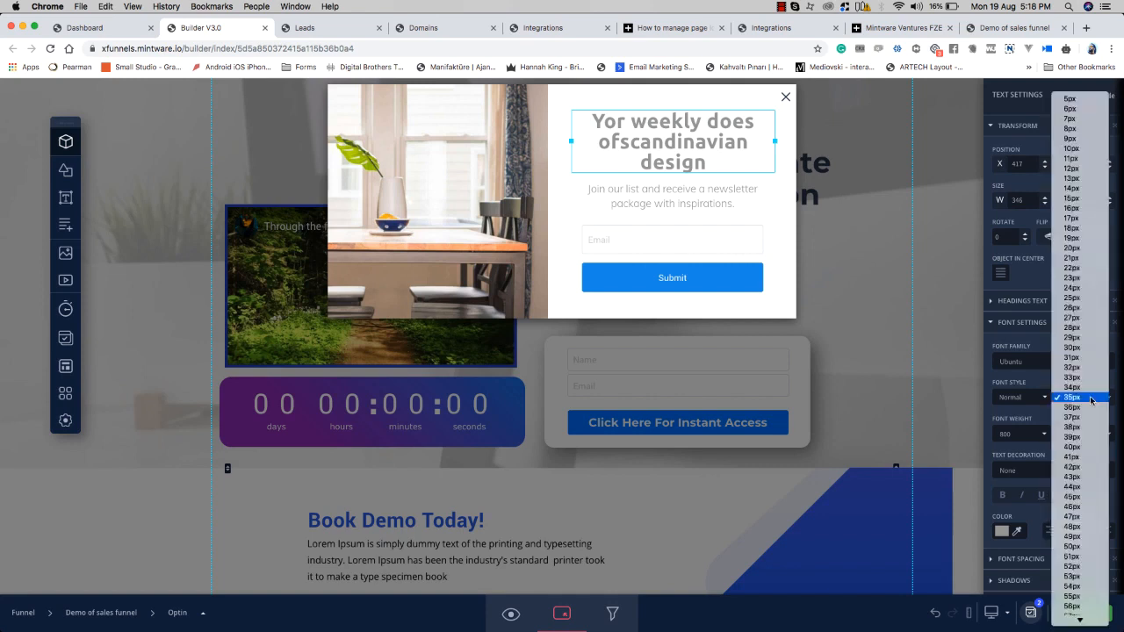
left_click(1085, 448)
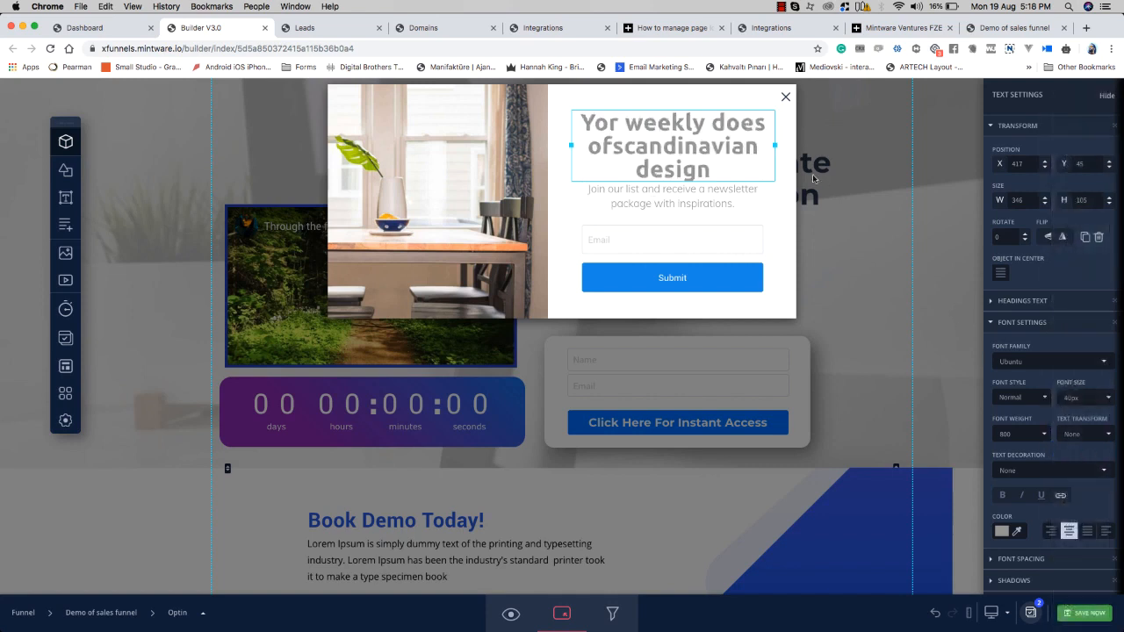
left_click(1073, 397)
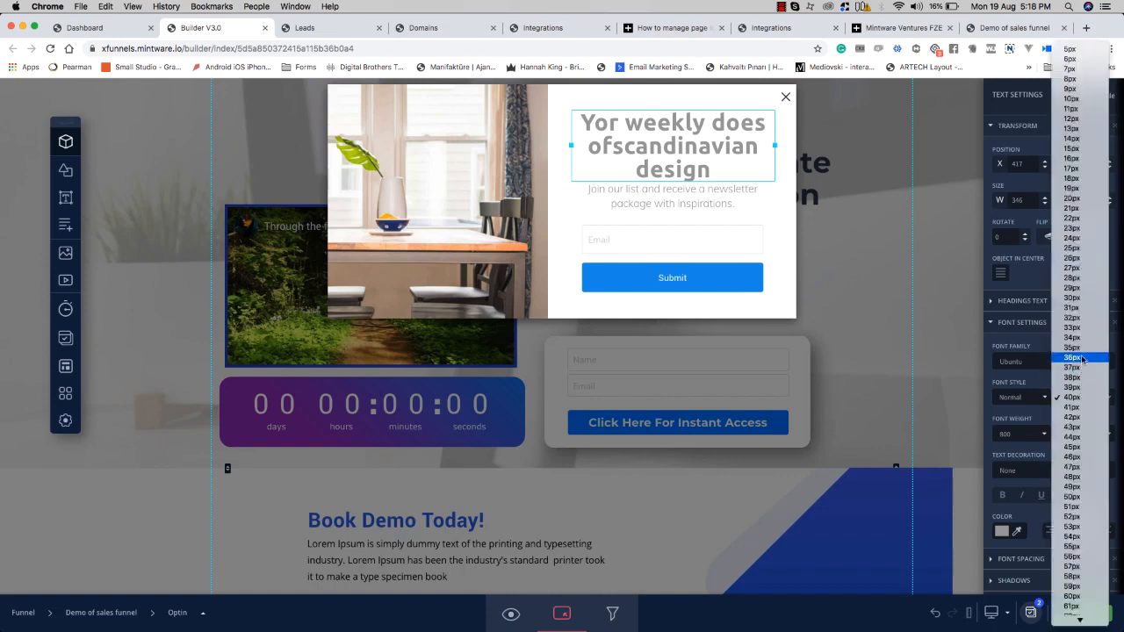
left_click(1074, 347)
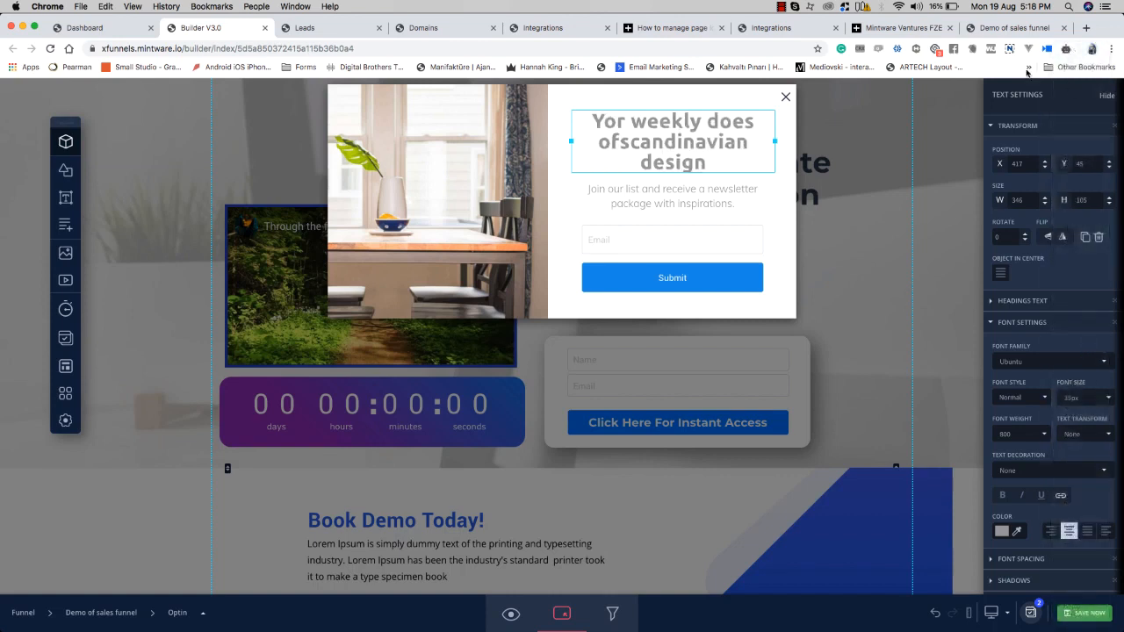
left_click(1106, 96)
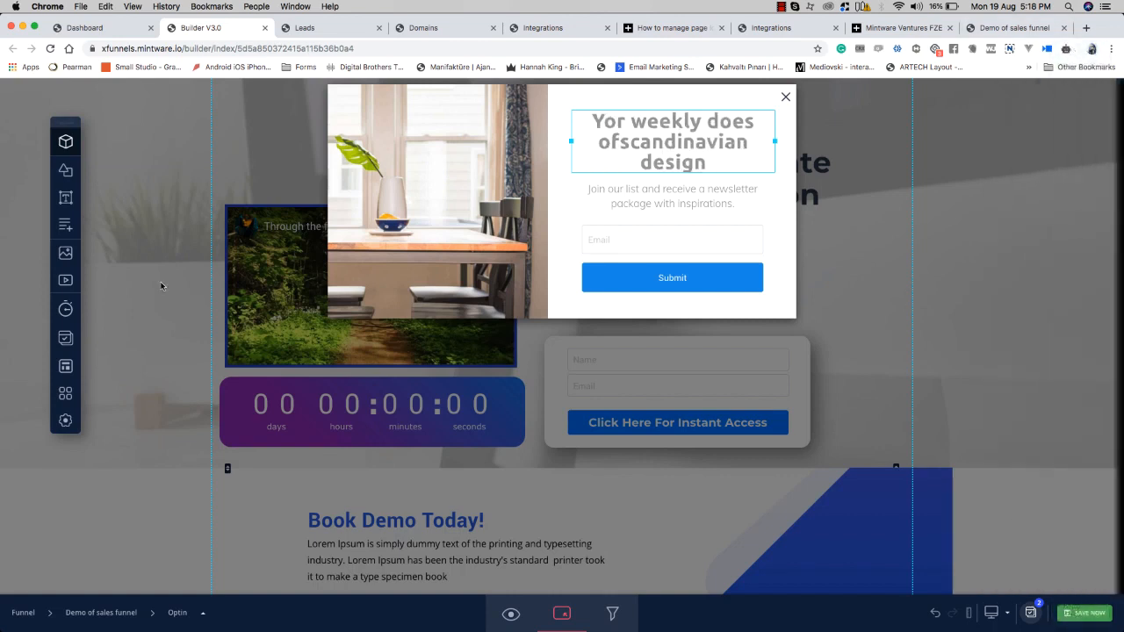
Step: Browse the stock workstation photos for a replacement for the second popup's dining table image
left_click(440, 226)
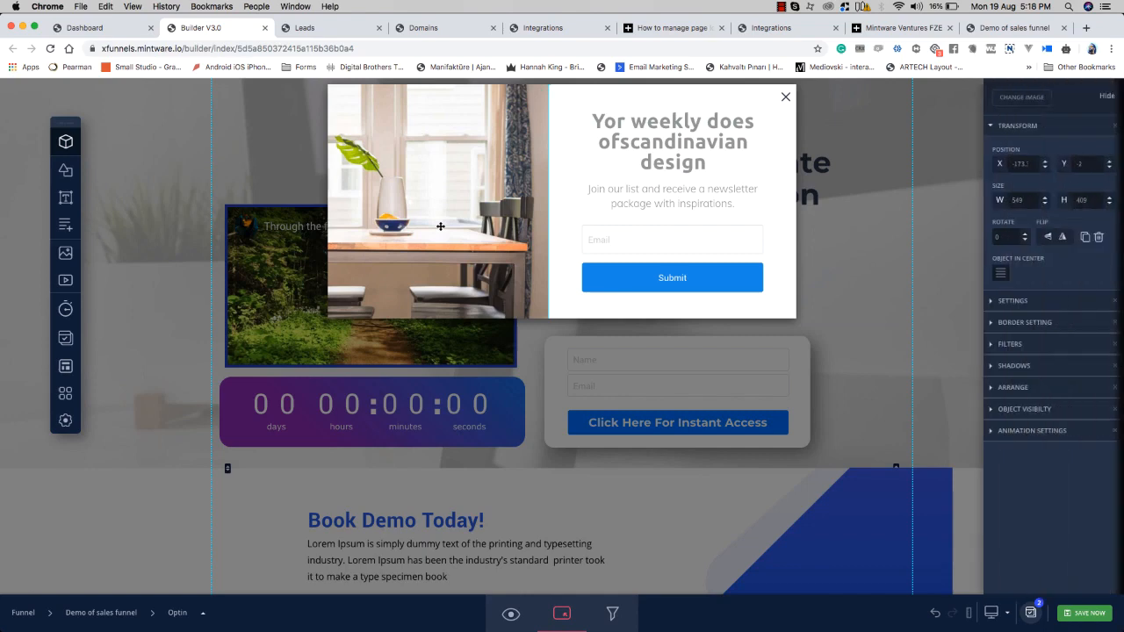
left_click(1019, 99)
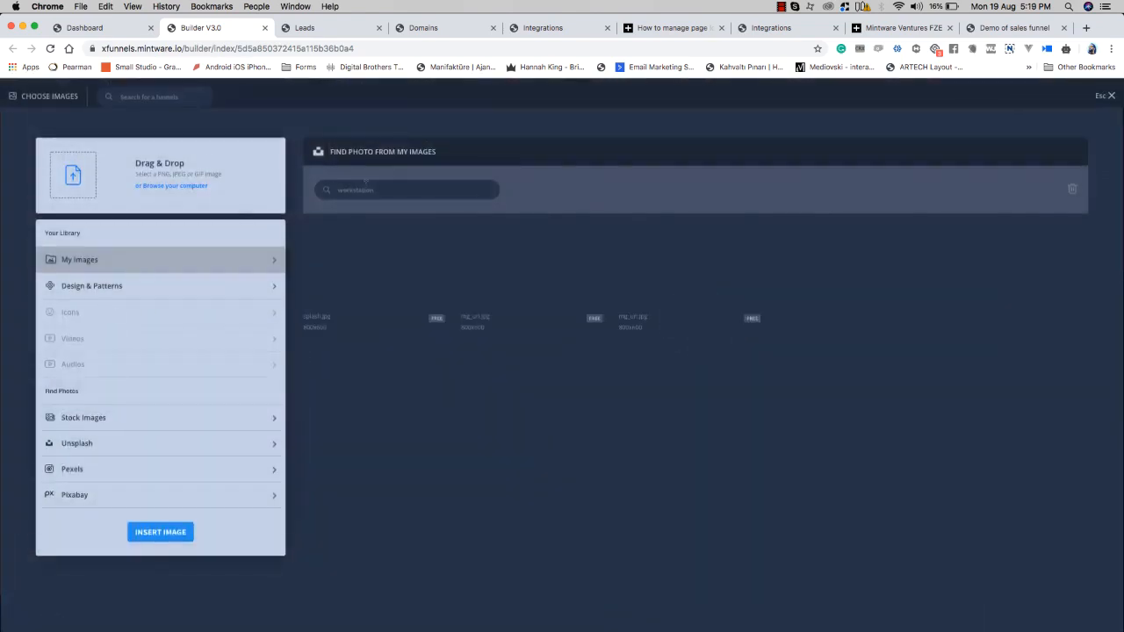
left_click(115, 426)
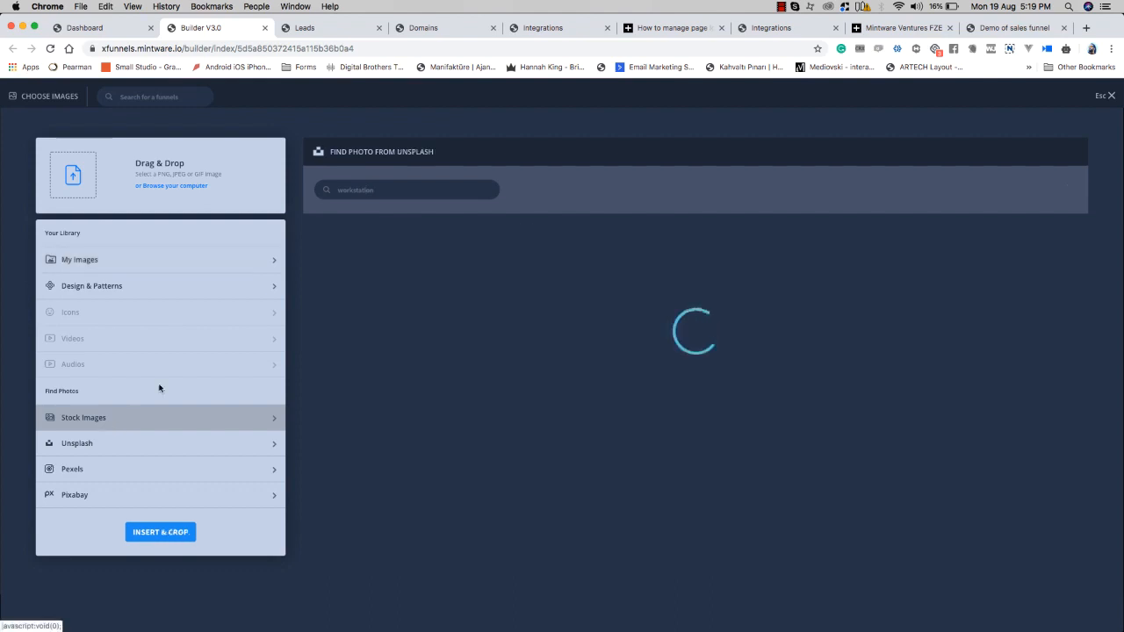
double_click(387, 190)
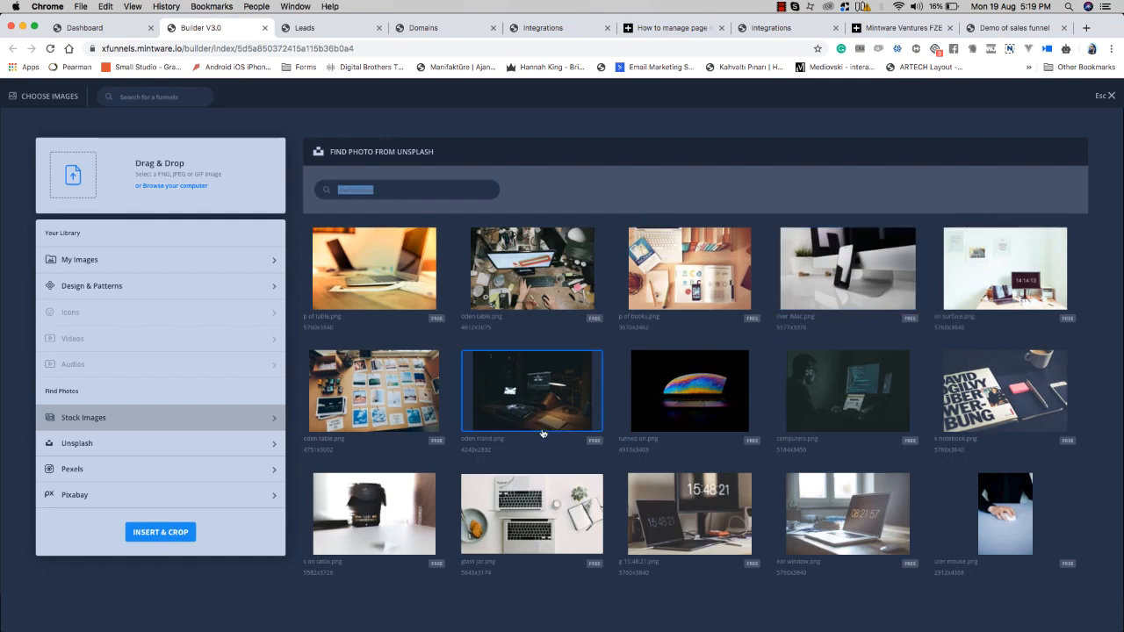
scroll(541, 431, "down", 3)
scroll(542, 432, "down", 2)
scroll(606, 356, "down", 2)
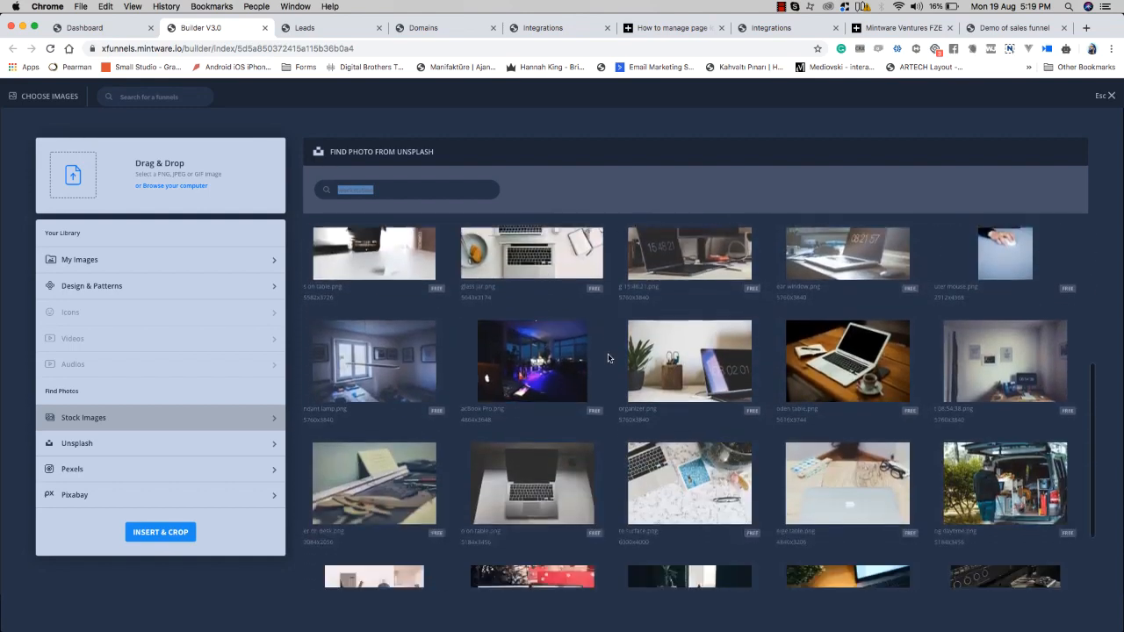
scroll(847, 338, "up", 2)
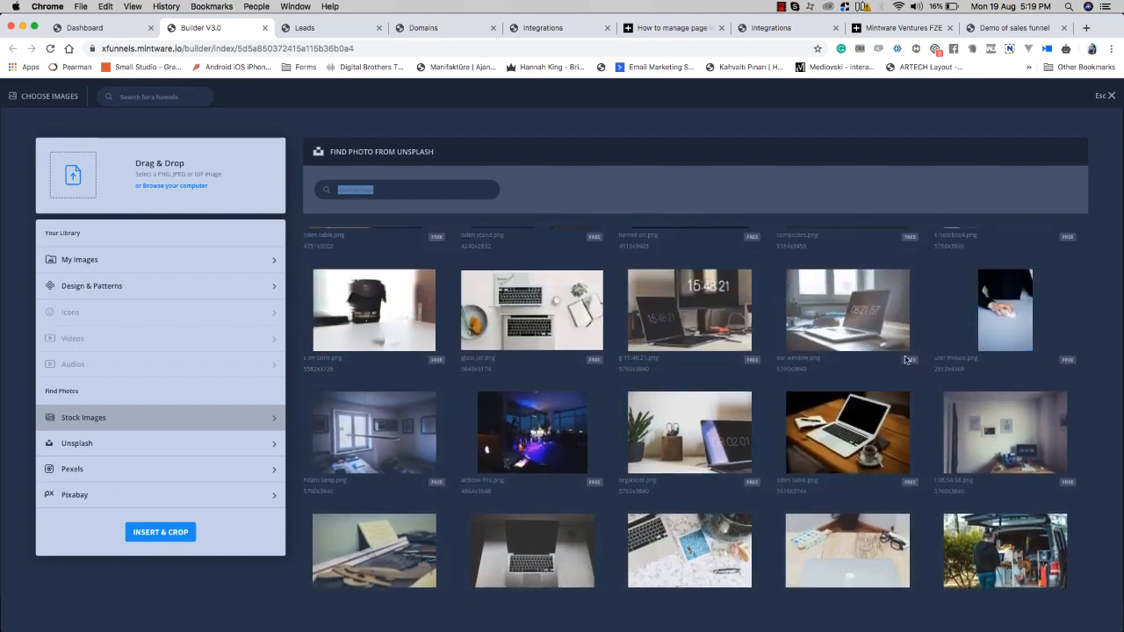
scroll(879, 327, "down", 3)
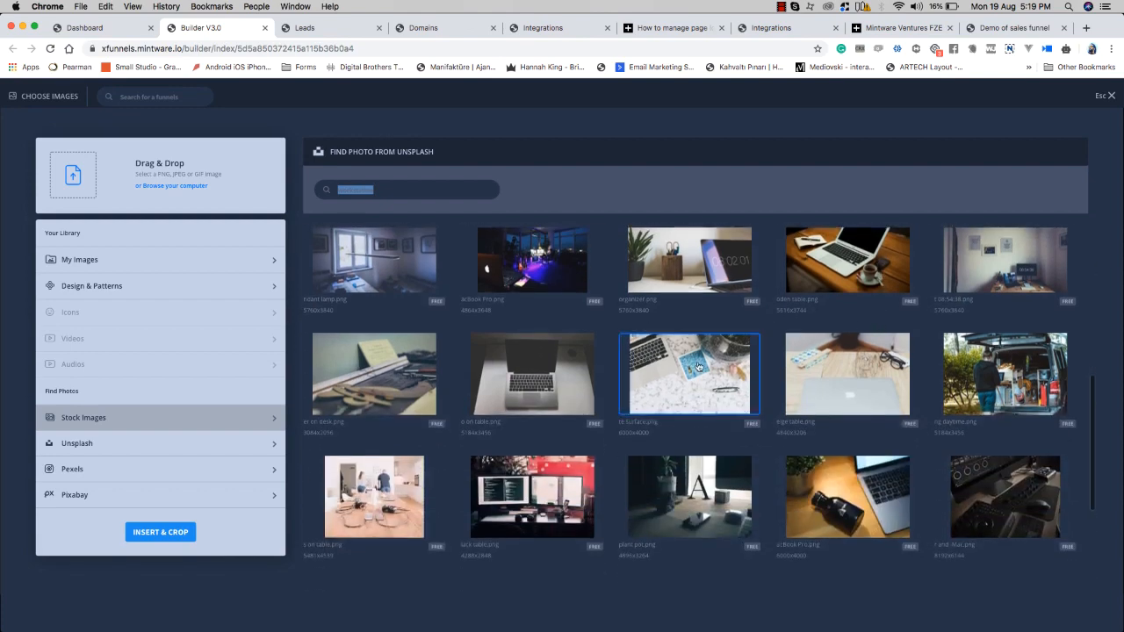
scroll(898, 396, "down", 5)
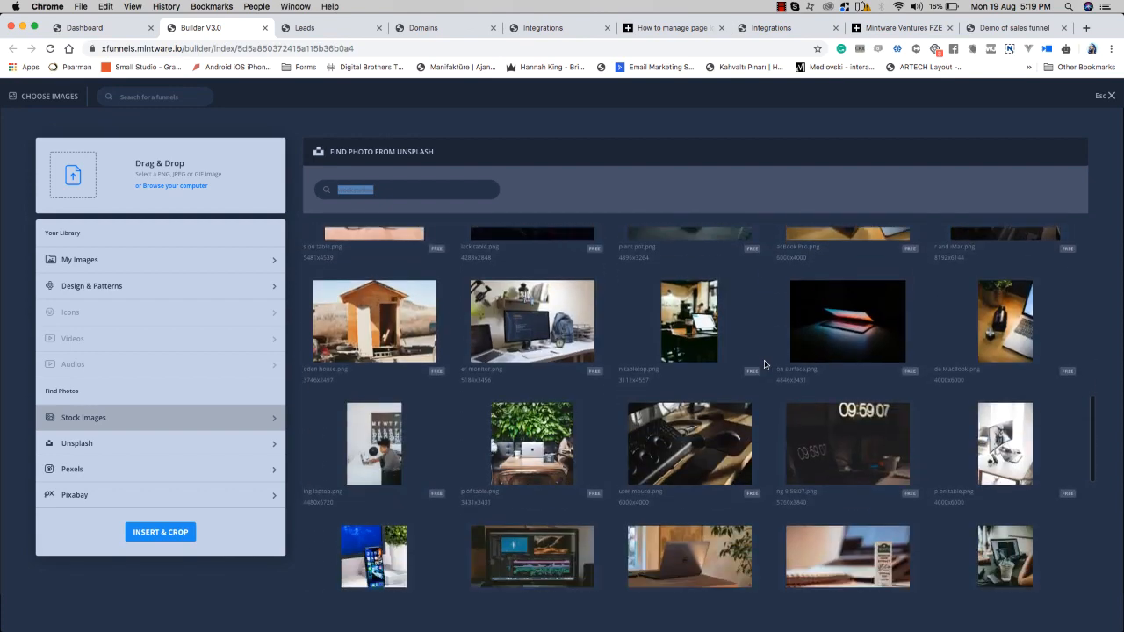
scroll(764, 364, "down", 2)
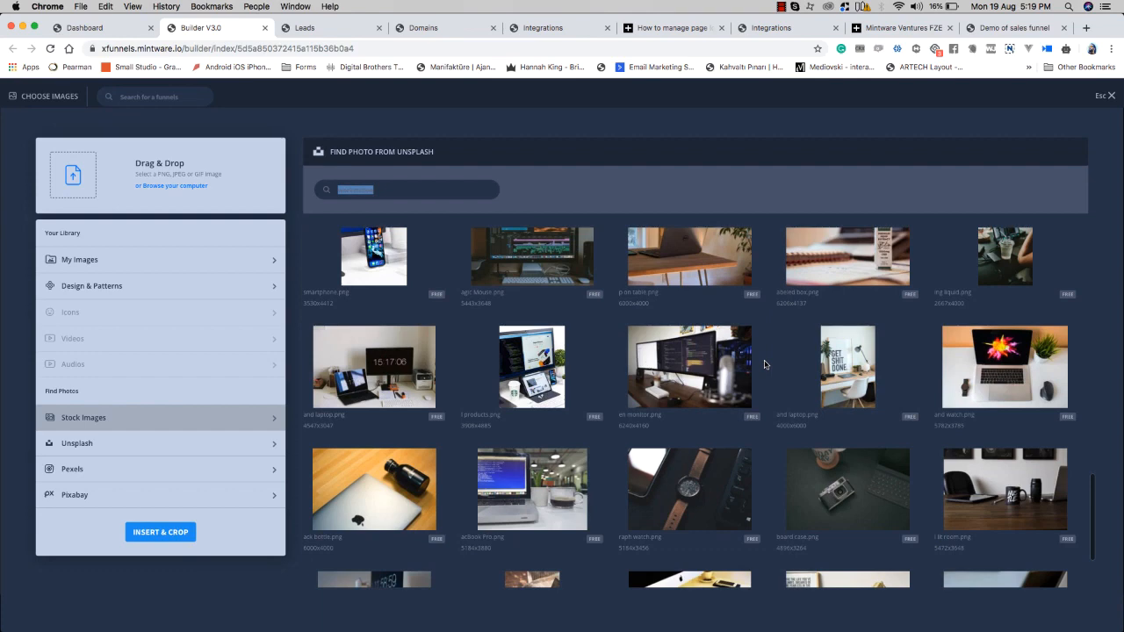
scroll(764, 367, "down", 5)
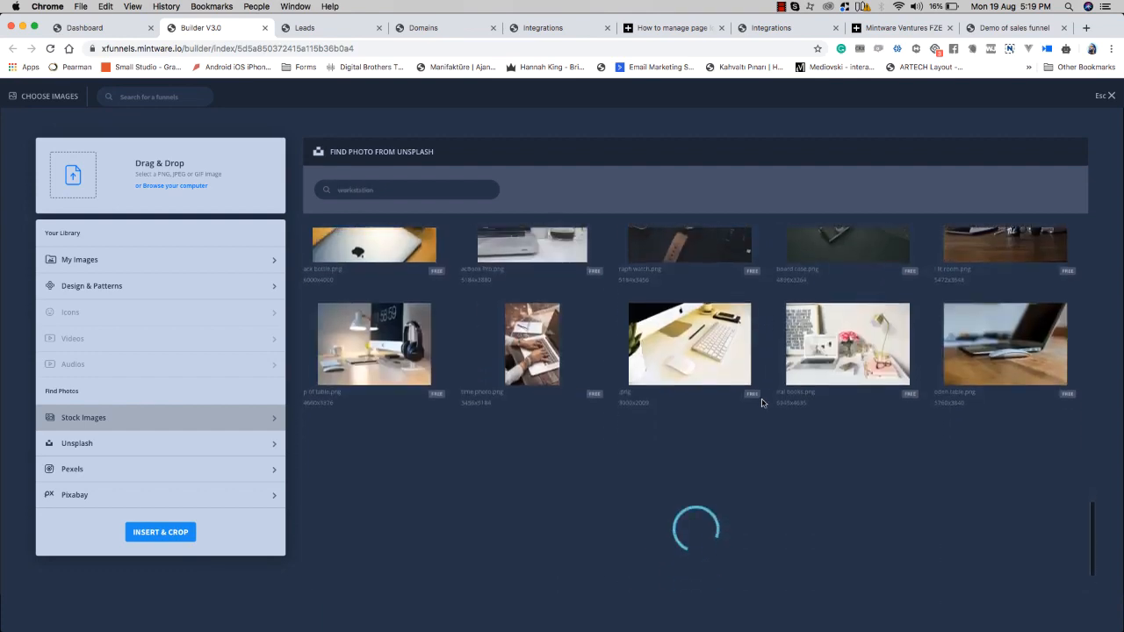
scroll(765, 414, "down", 10)
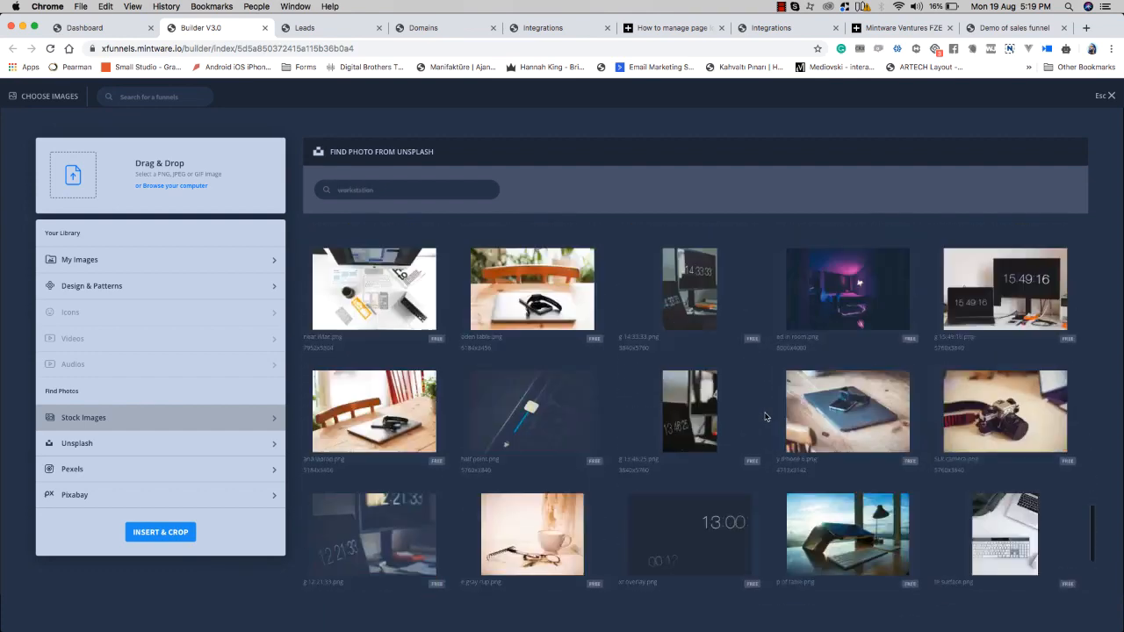
scroll(764, 416, "down", 3)
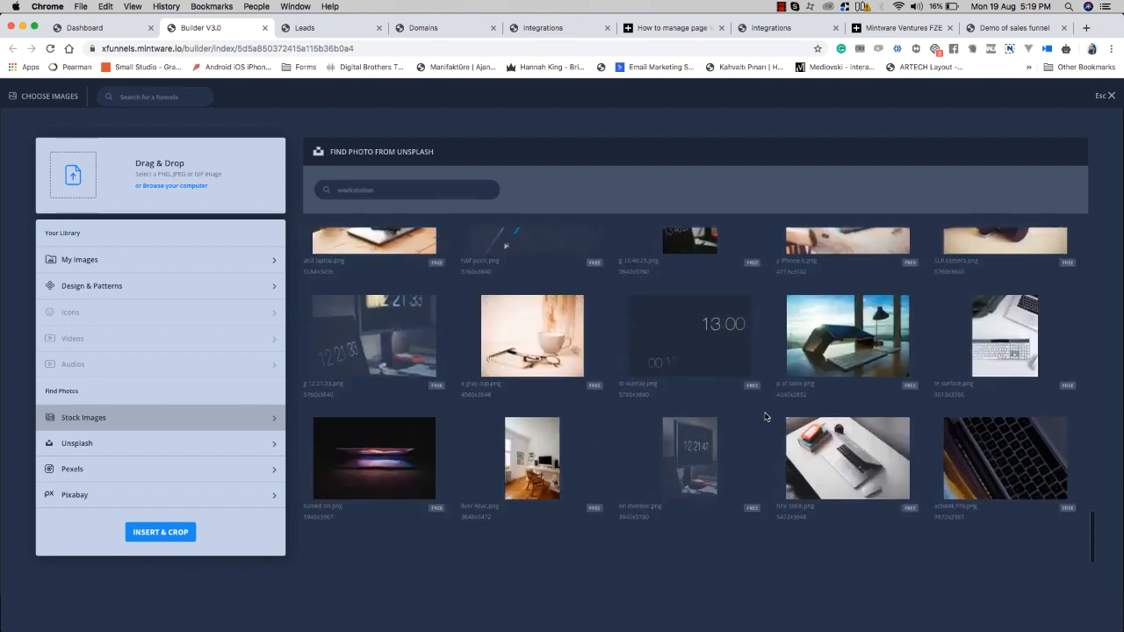
Step: Replace the popup's image with the stock photo of a white keyboard and laptop, cropped to nearly the whole photo
left_click(700, 454)
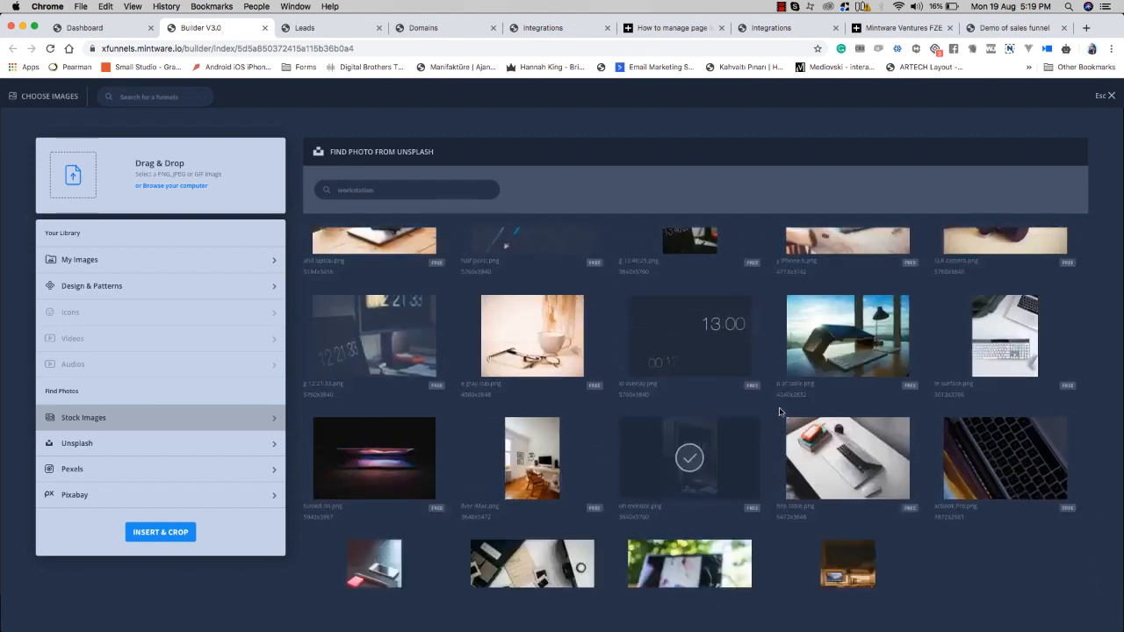
left_click(991, 331)
scroll(991, 331, "up", 2)
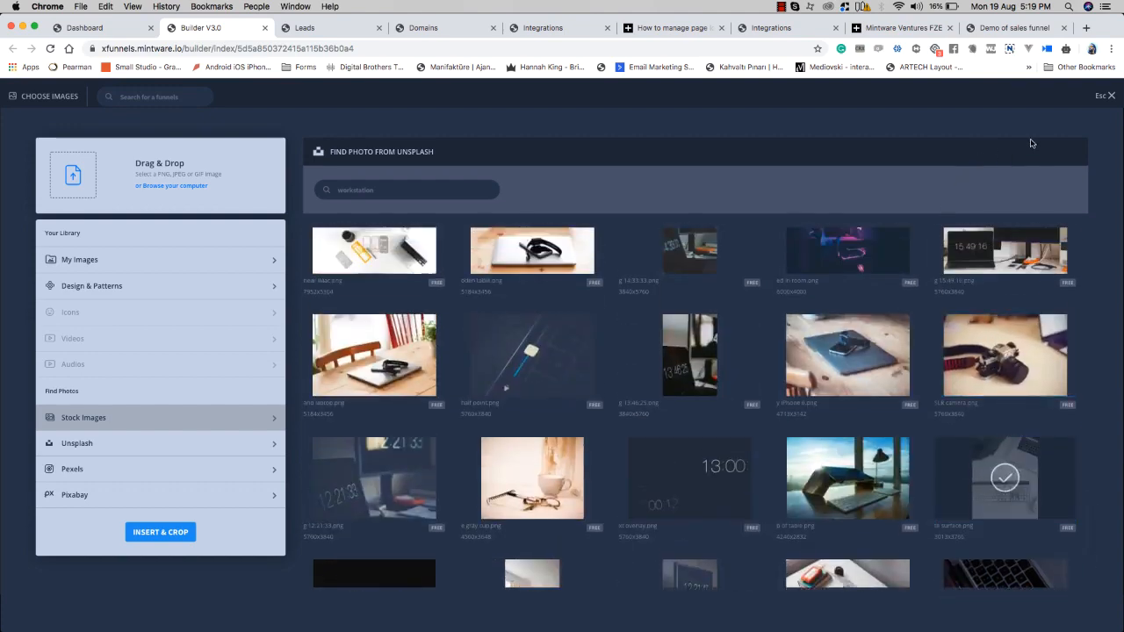
left_click(179, 532)
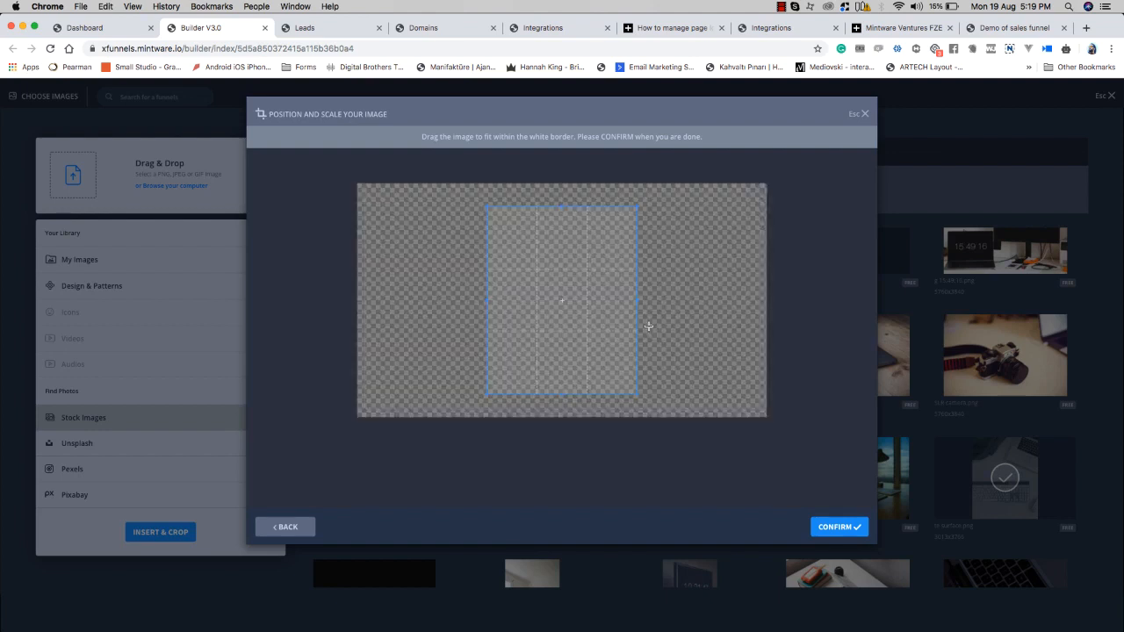
left_click_drag(603, 319, 585, 296)
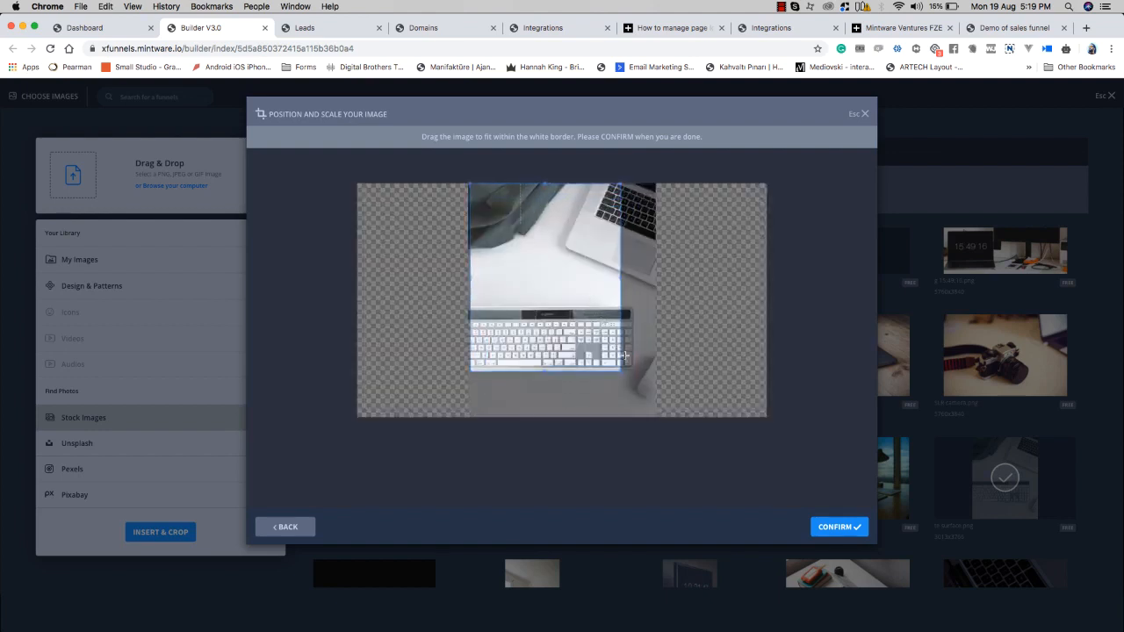
left_click_drag(621, 371, 657, 409)
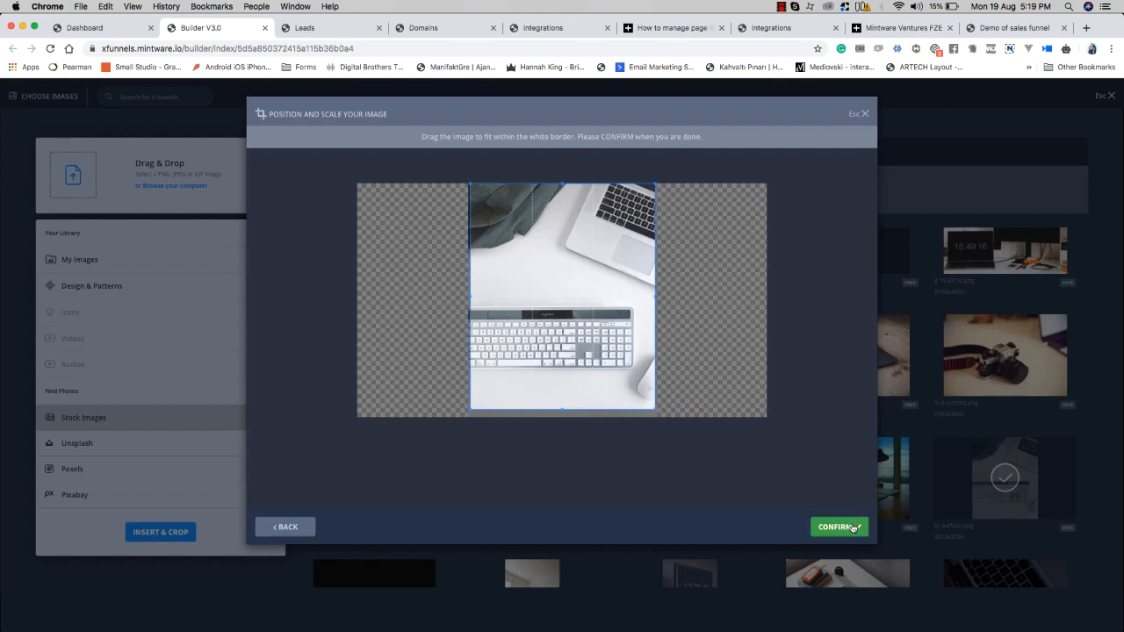
left_click(852, 527)
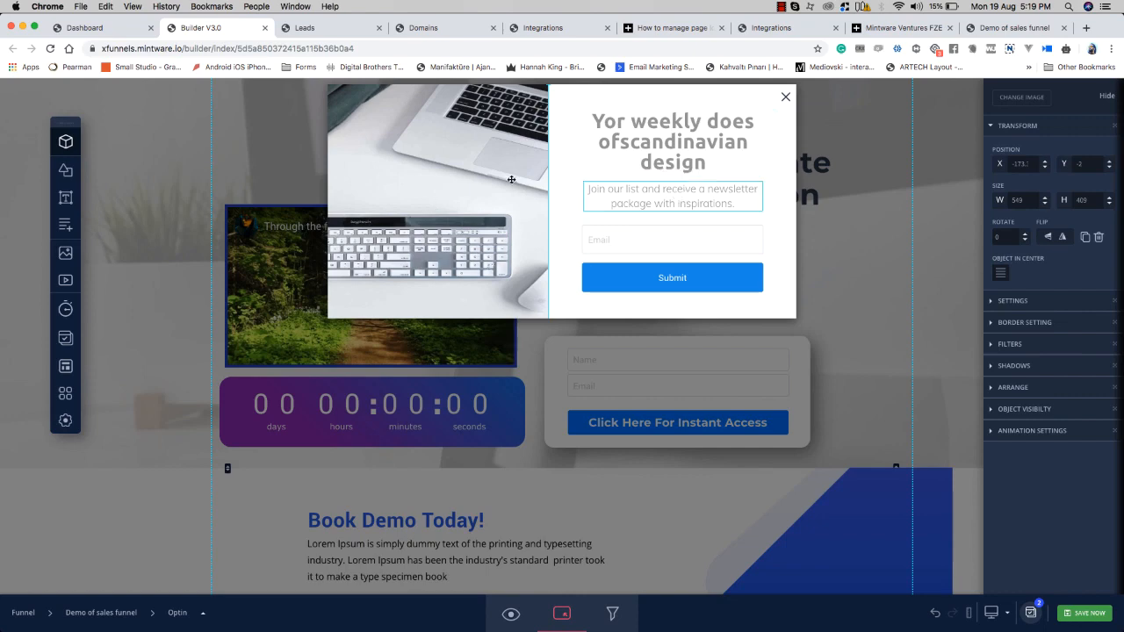
Step: Replace the popup's image with the stock photo of a hand on a white mouse, keeping the default crop
left_click(1014, 96)
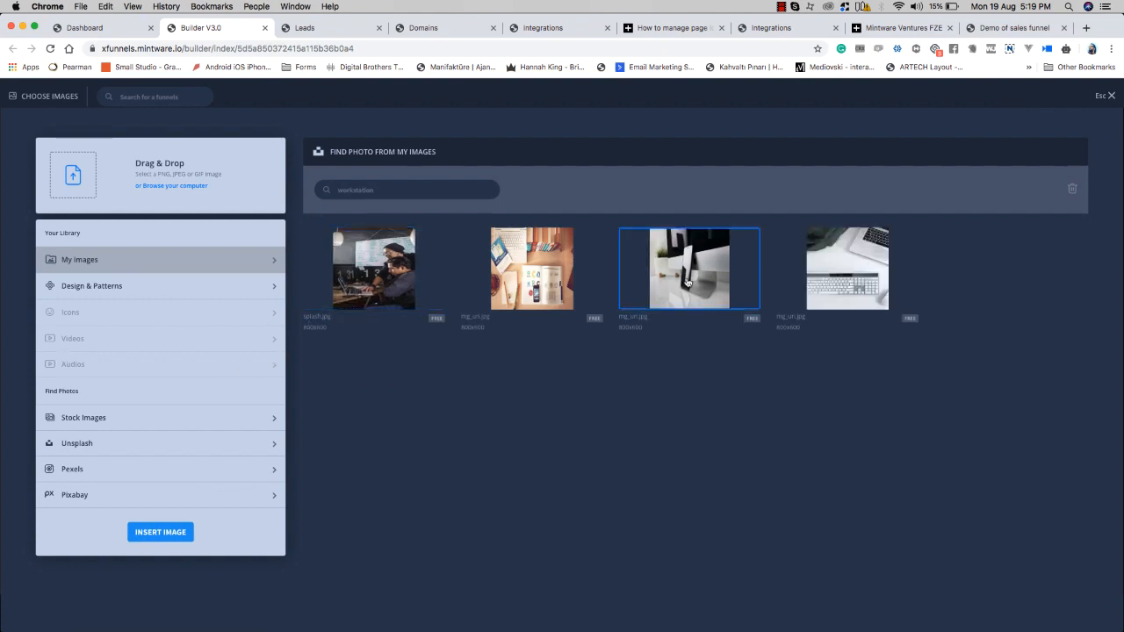
left_click(170, 417)
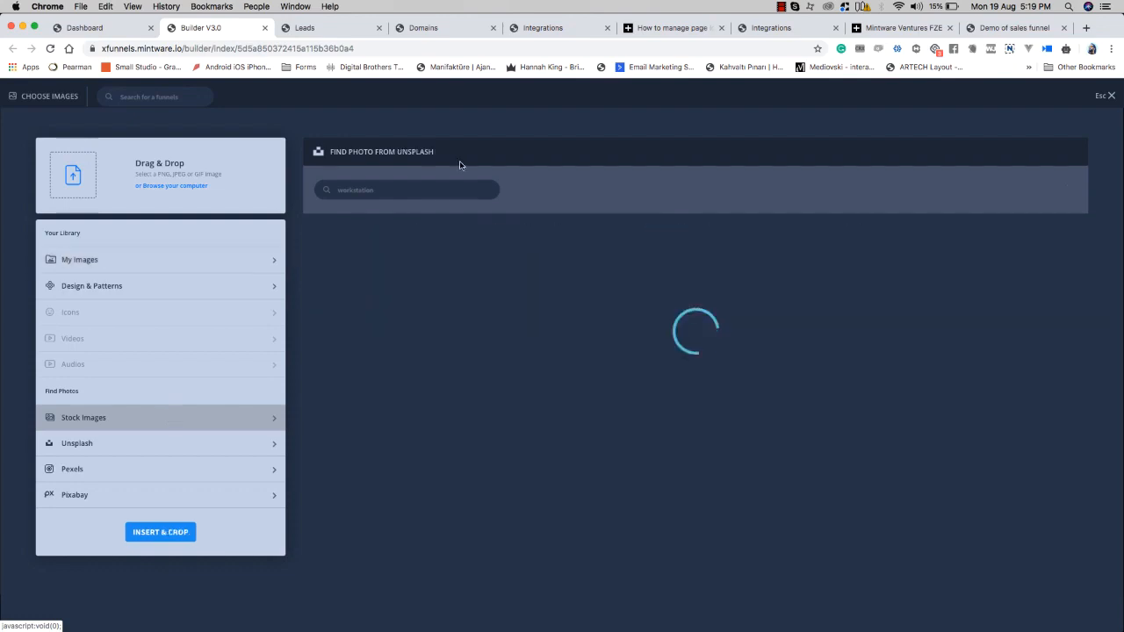
scroll(612, 354, "down", 10)
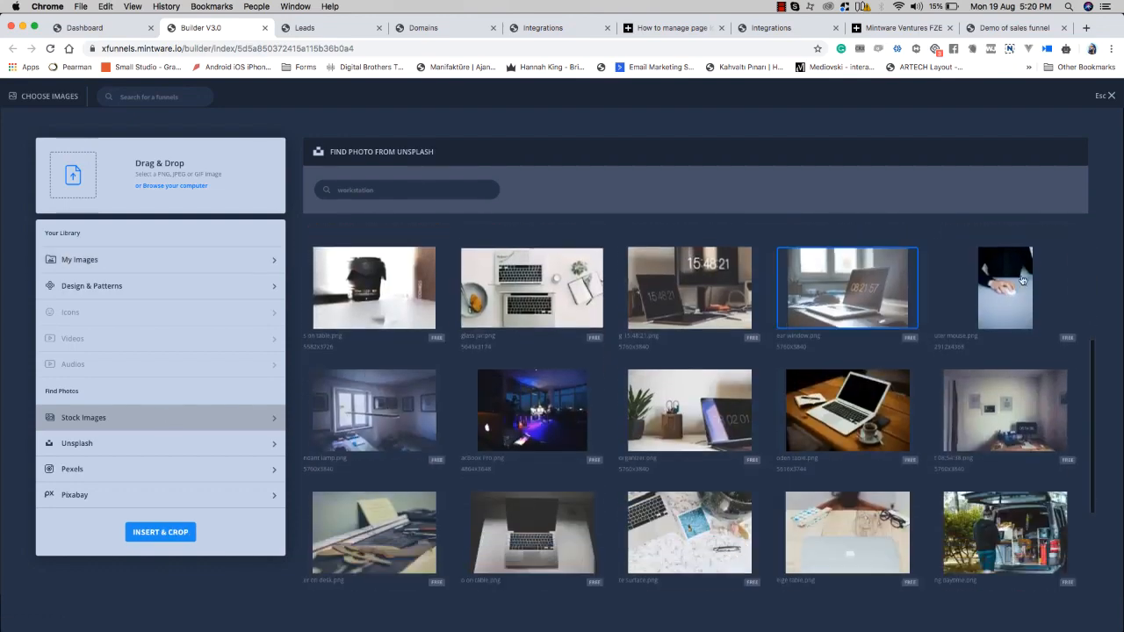
scroll(914, 412, "up", 3)
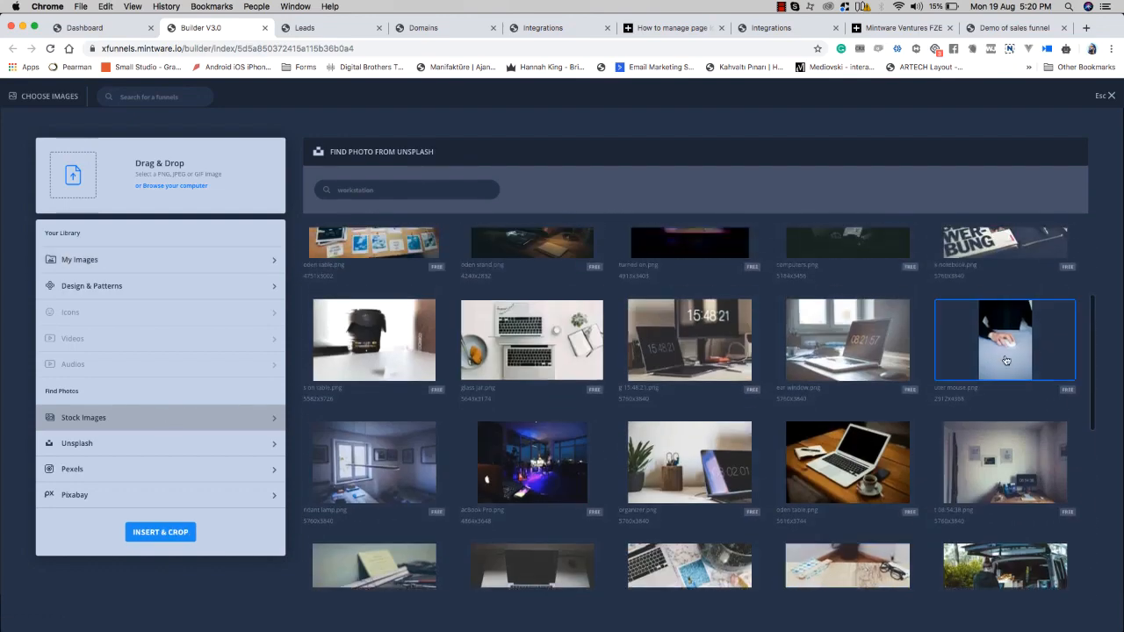
left_click(1004, 340)
left_click(159, 532)
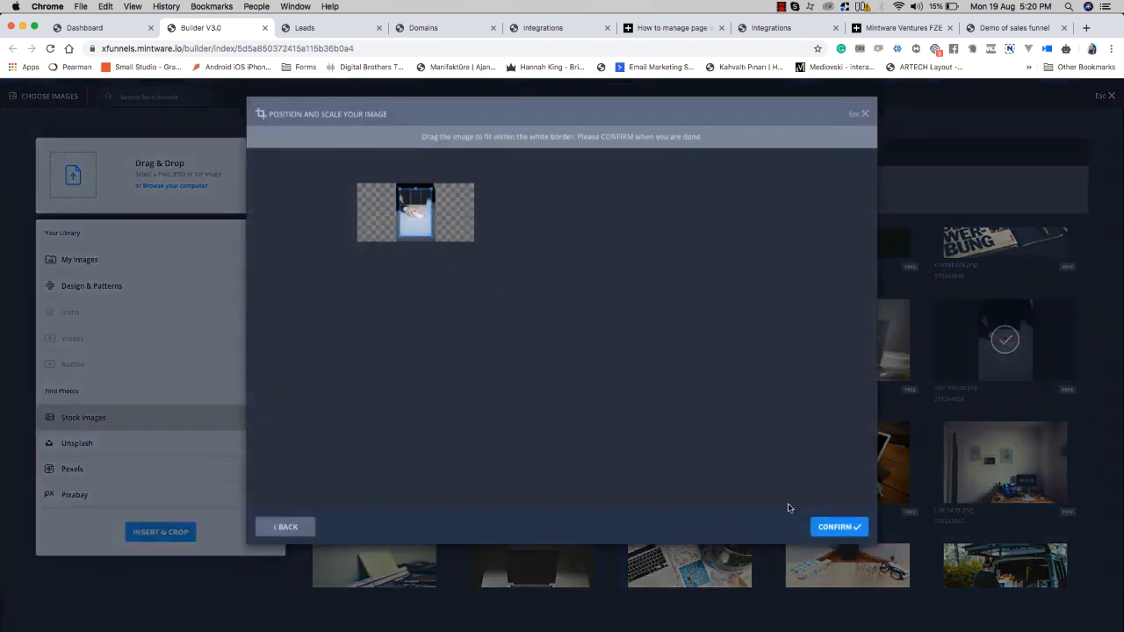
left_click(836, 527)
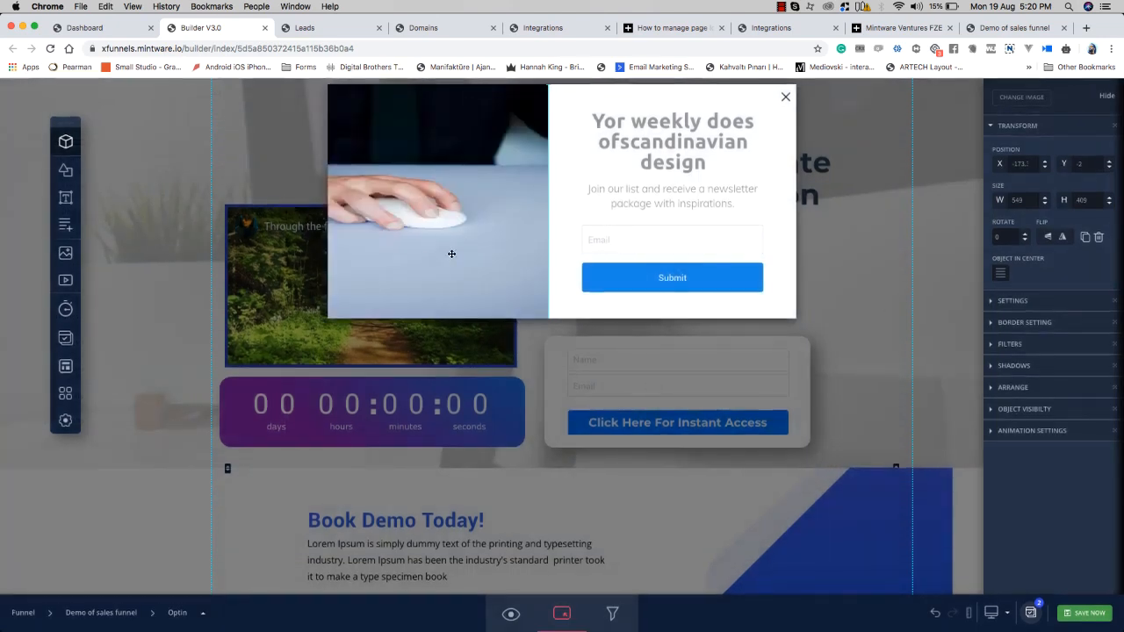
Step: Reposition and enlarge the mouse photo so it fills the popup's full height beside the form, and hide the image settings
left_click_drag(498, 236, 497, 219)
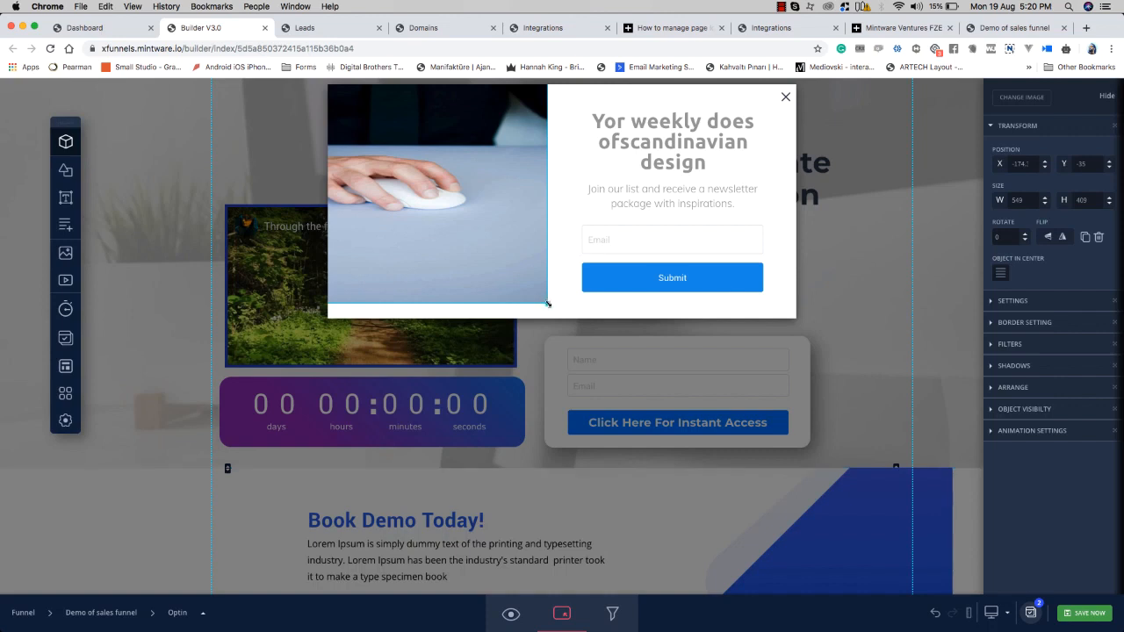
left_click_drag(547, 304, 370, 325)
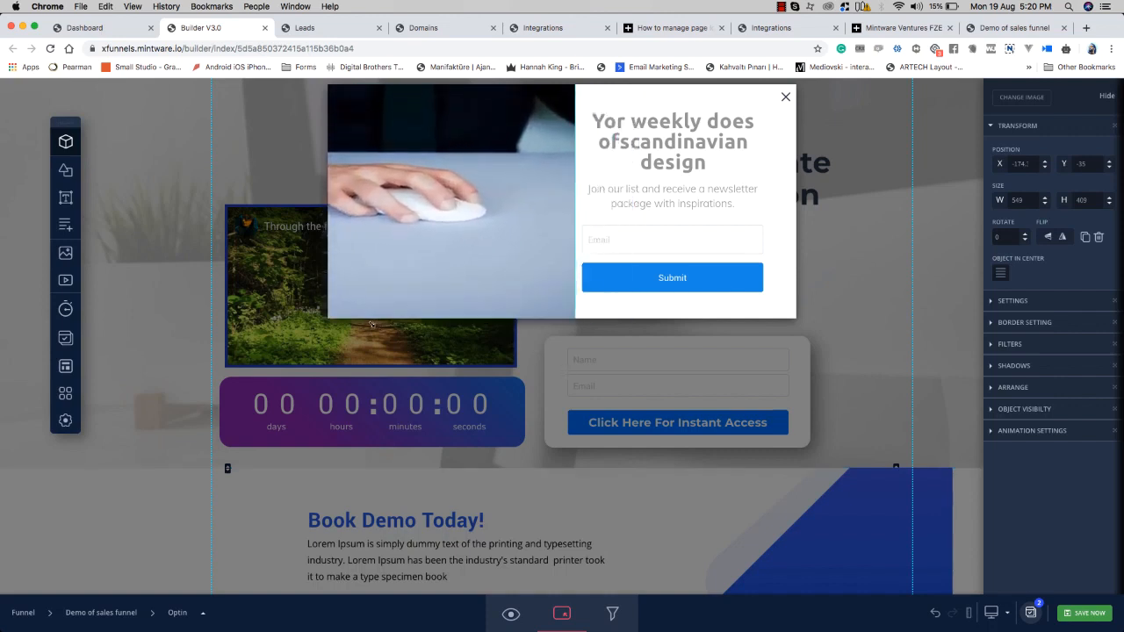
left_click_drag(420, 283, 413, 288)
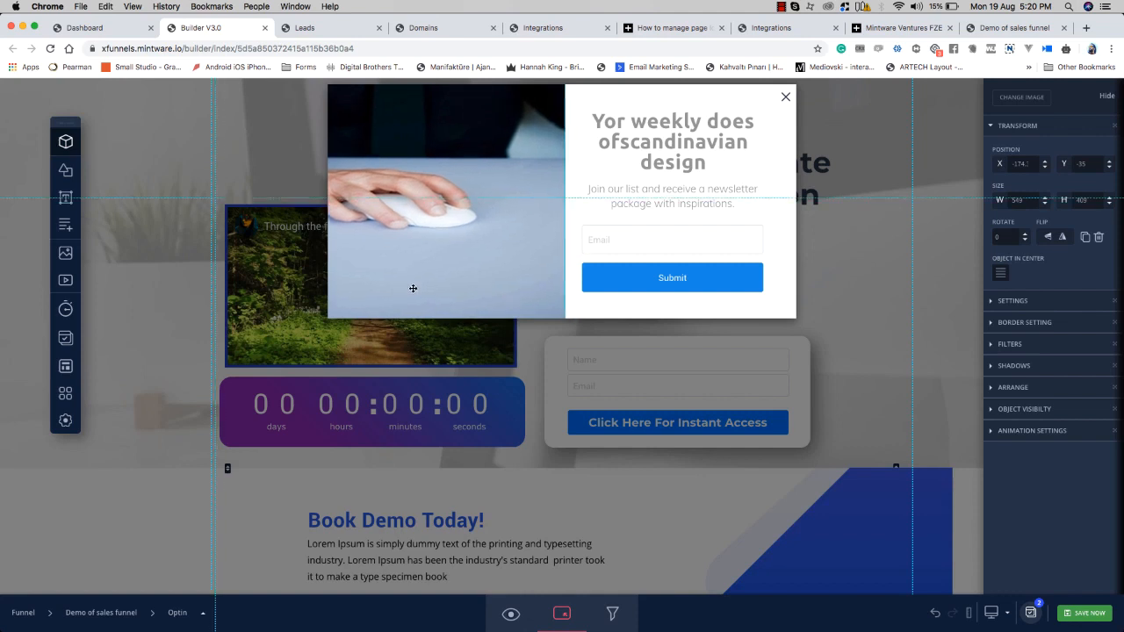
left_click(1107, 96)
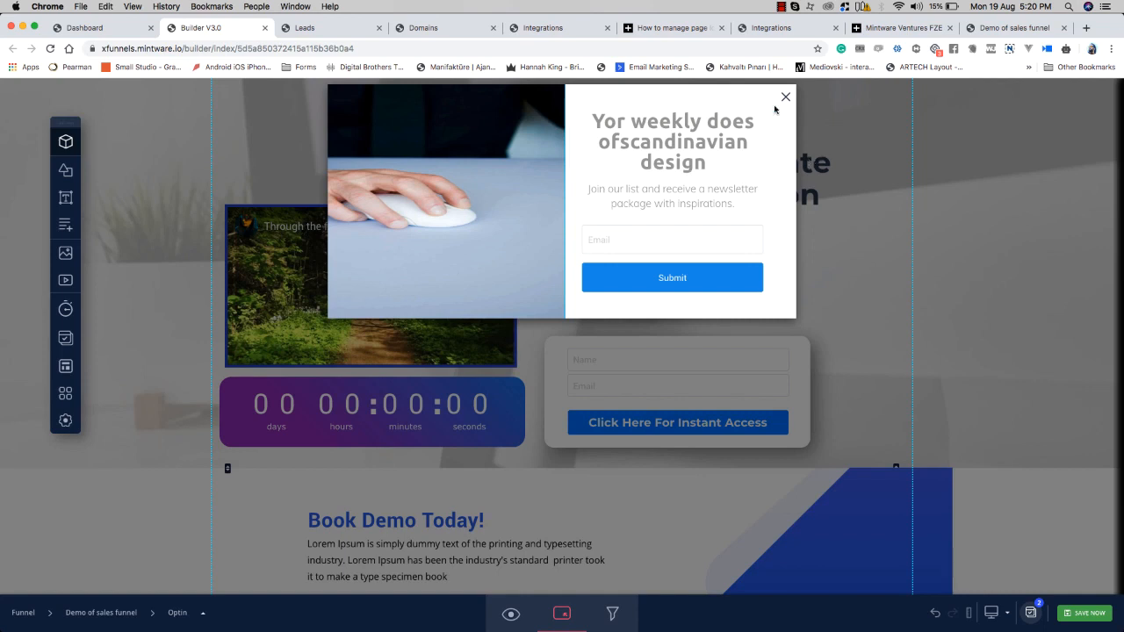
Step: Check the settings of the popup's email field and Submit button, and close the popup to return to the opt-in page
left_click(751, 241)
left_click(1086, 126)
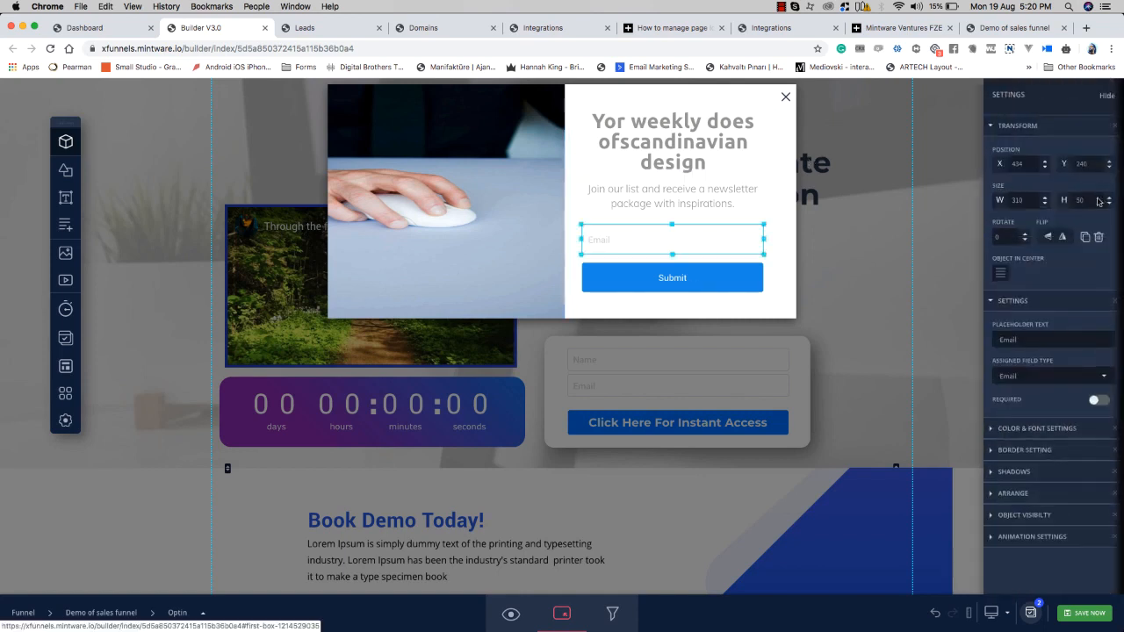
left_click(709, 277)
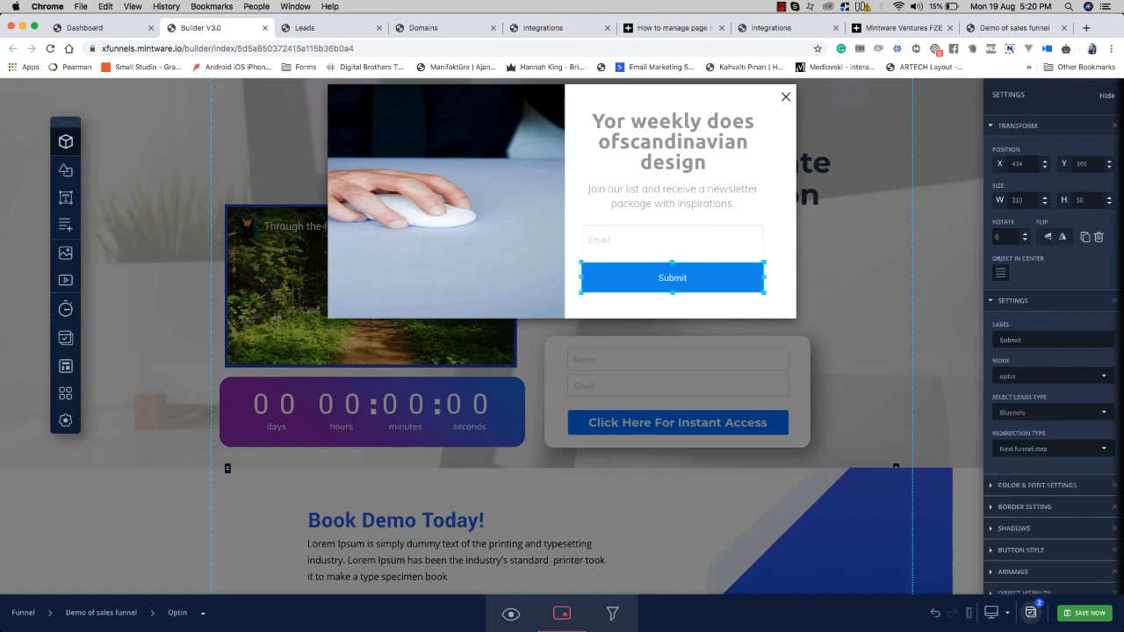
left_click(1105, 94)
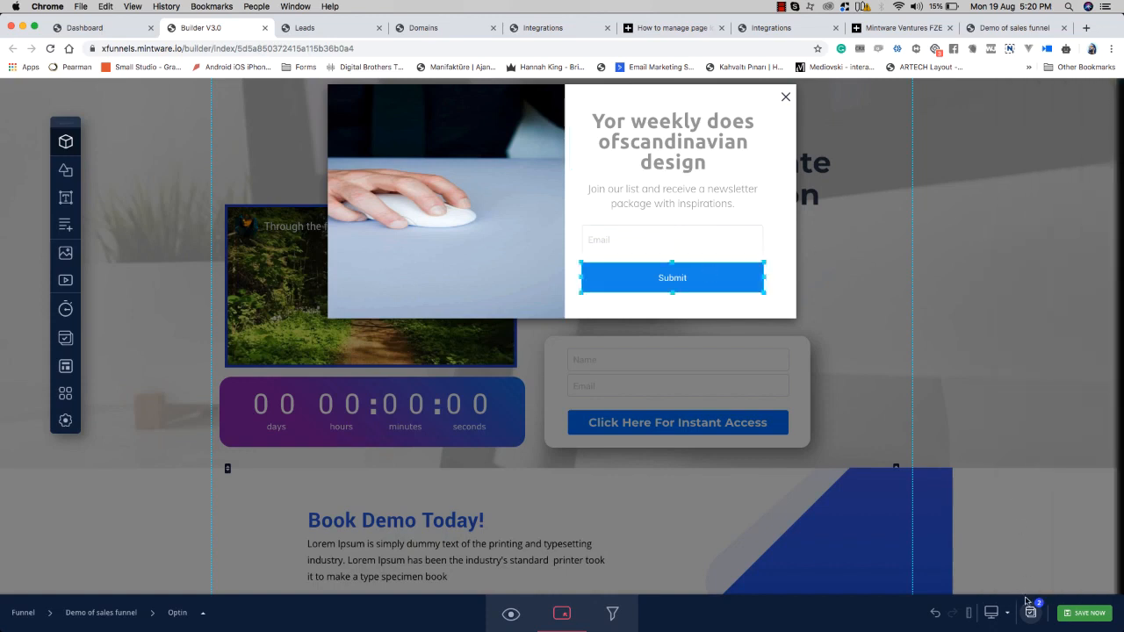
left_click(1031, 612)
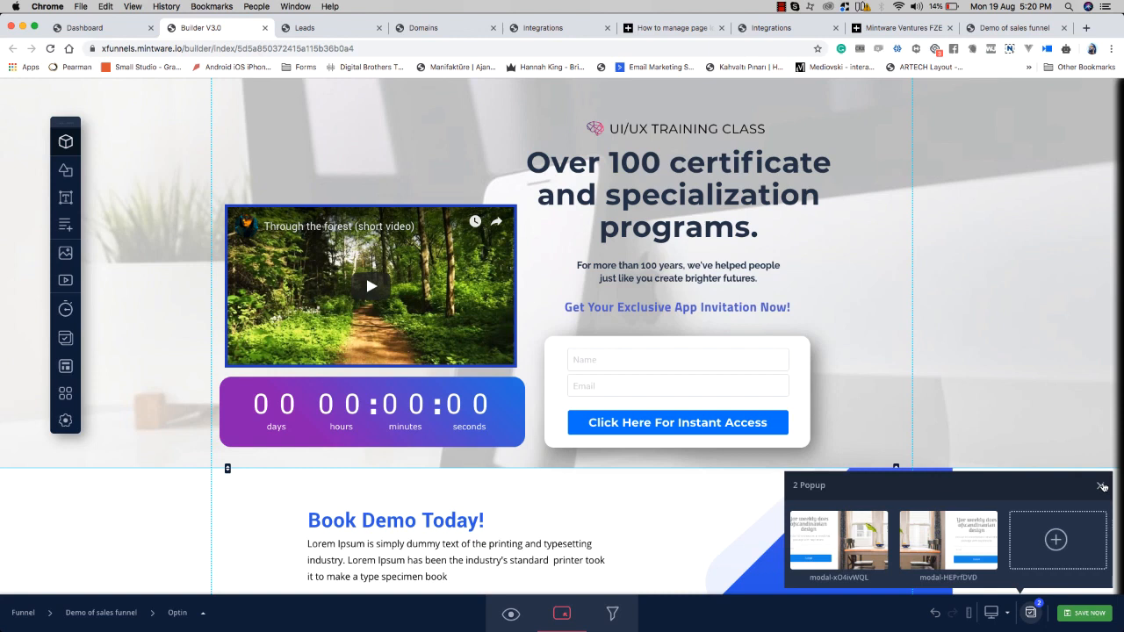
left_click(1100, 485)
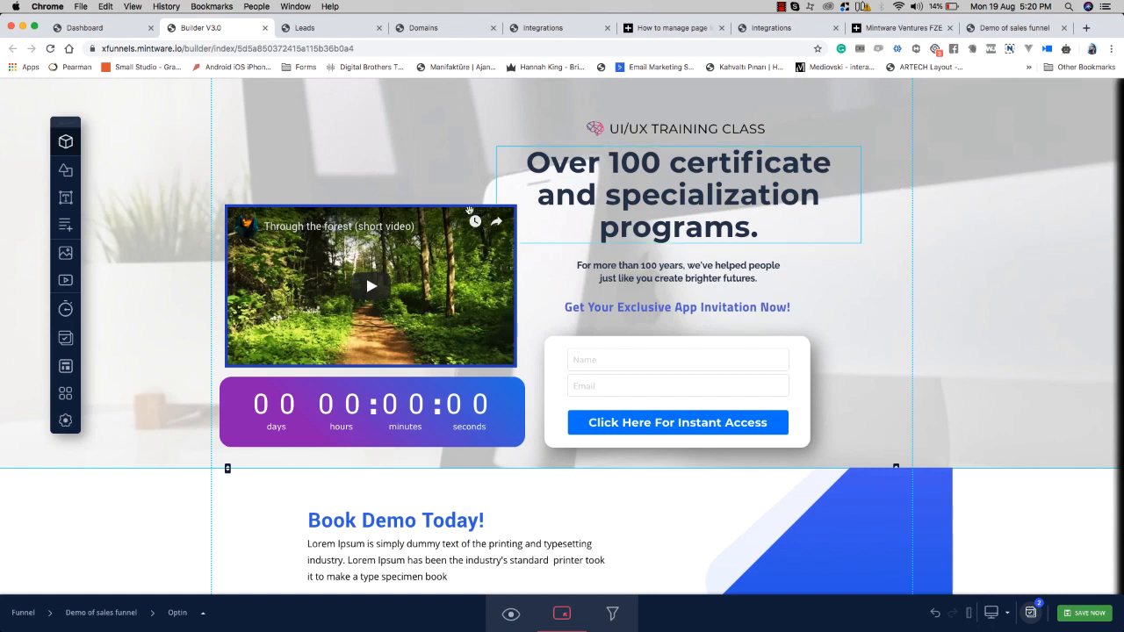
Step: Select all of the hero section's content together and shift it slightly right to centre it on the page
left_click_drag(901, 113, 275, 450)
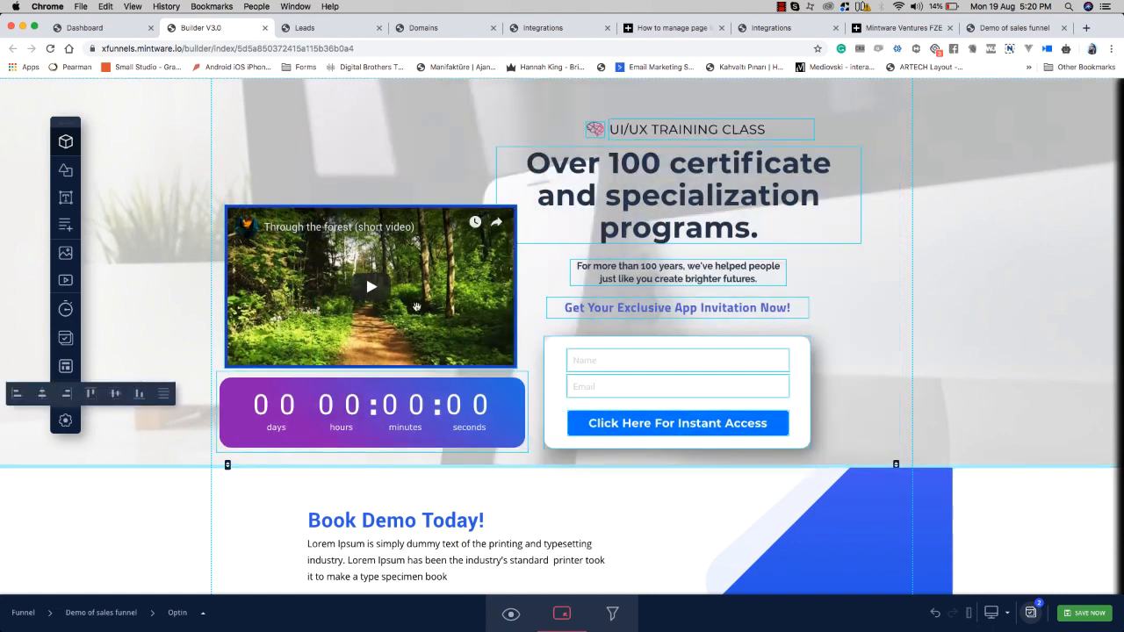
left_click_drag(423, 307, 450, 309)
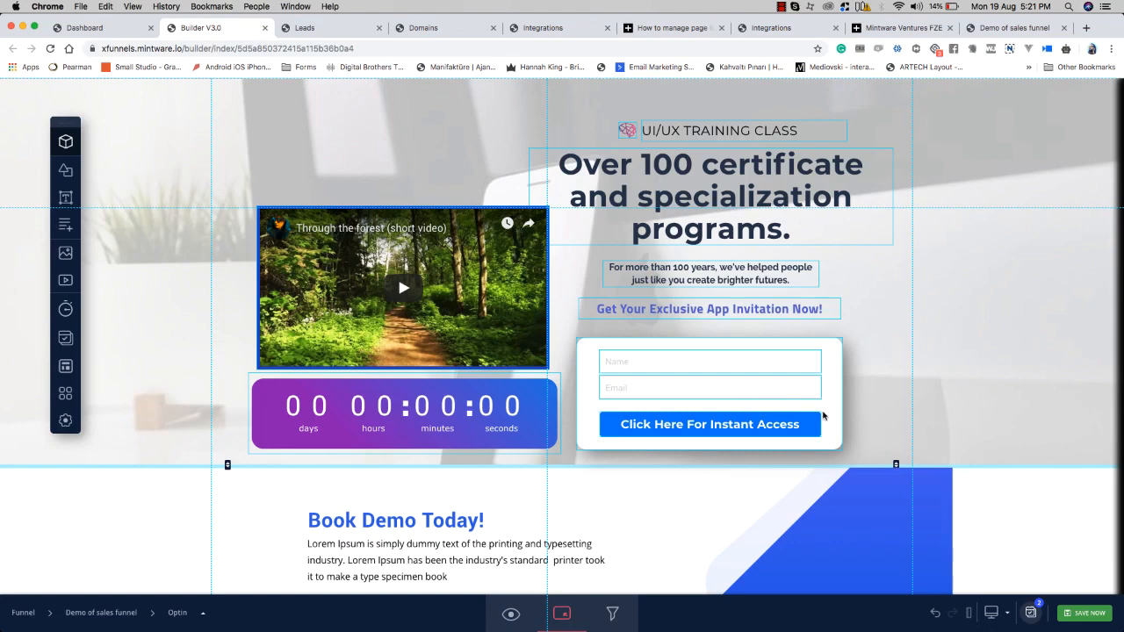
scroll(823, 412, "down", 2)
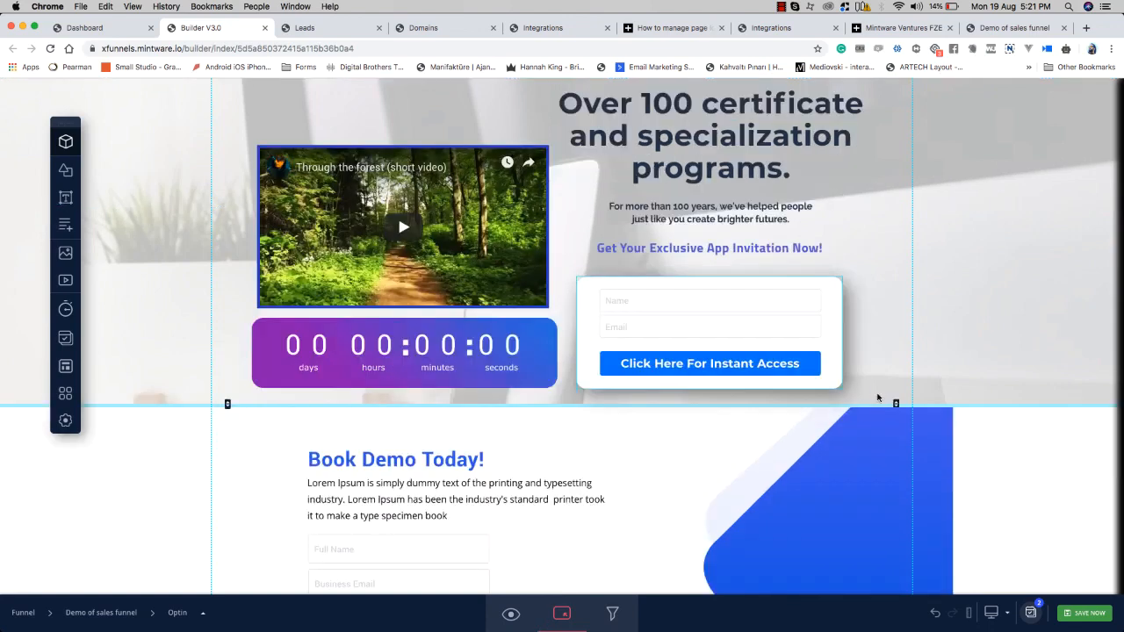
scroll(878, 397, "up", 2)
left_click(888, 351)
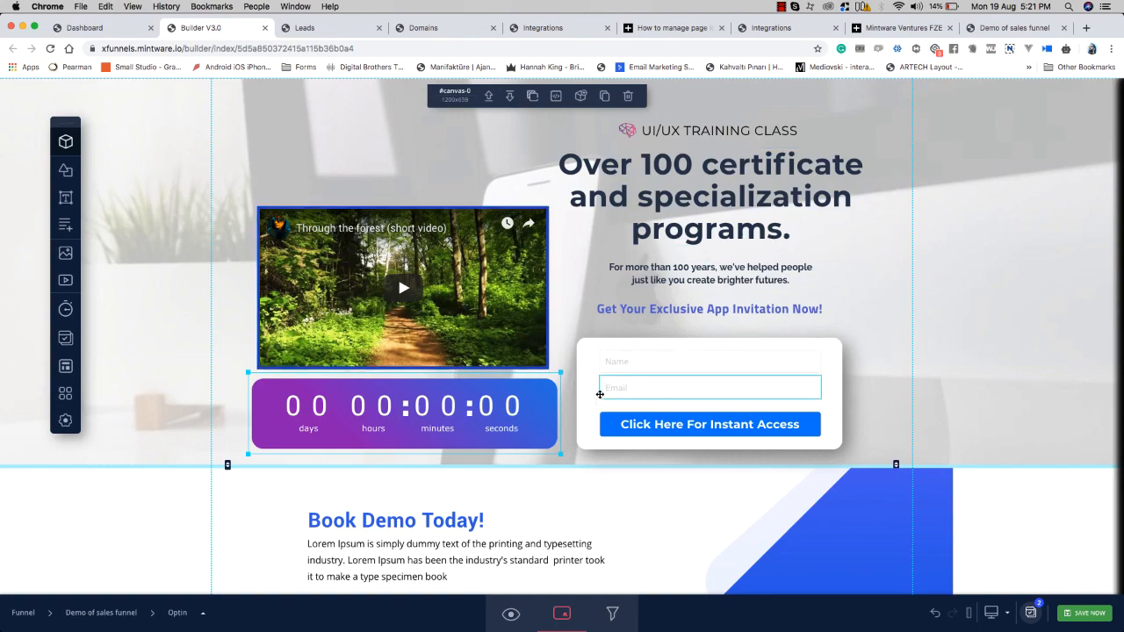
scroll(600, 394, "down", 3)
scroll(599, 394, "up", 3)
scroll(600, 395, "down", 5)
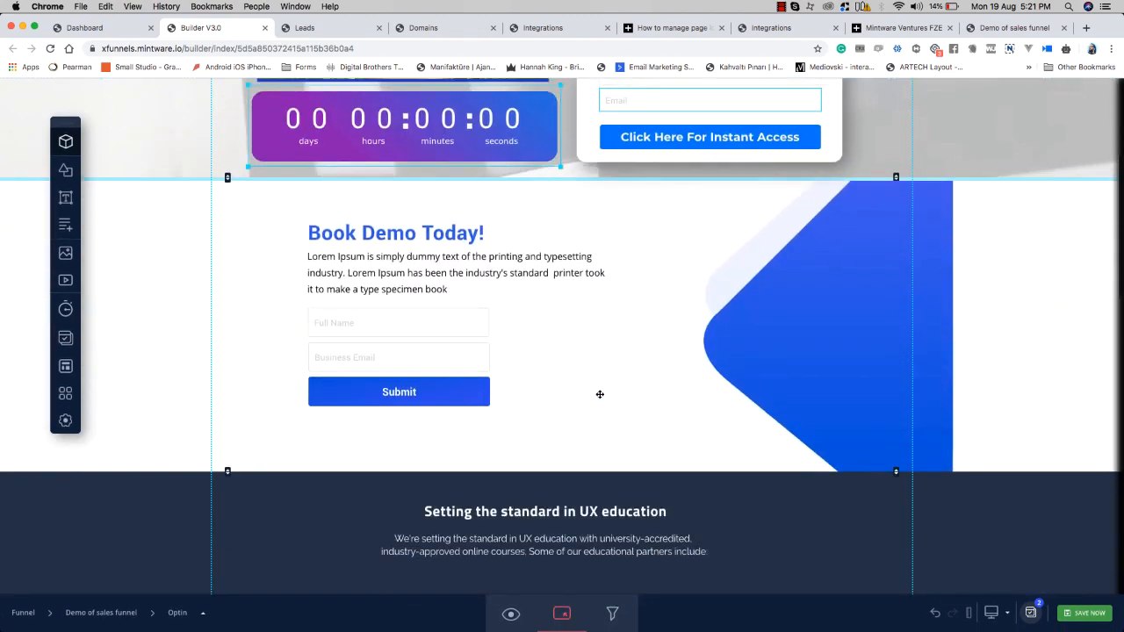
scroll(599, 395, "up", 4)
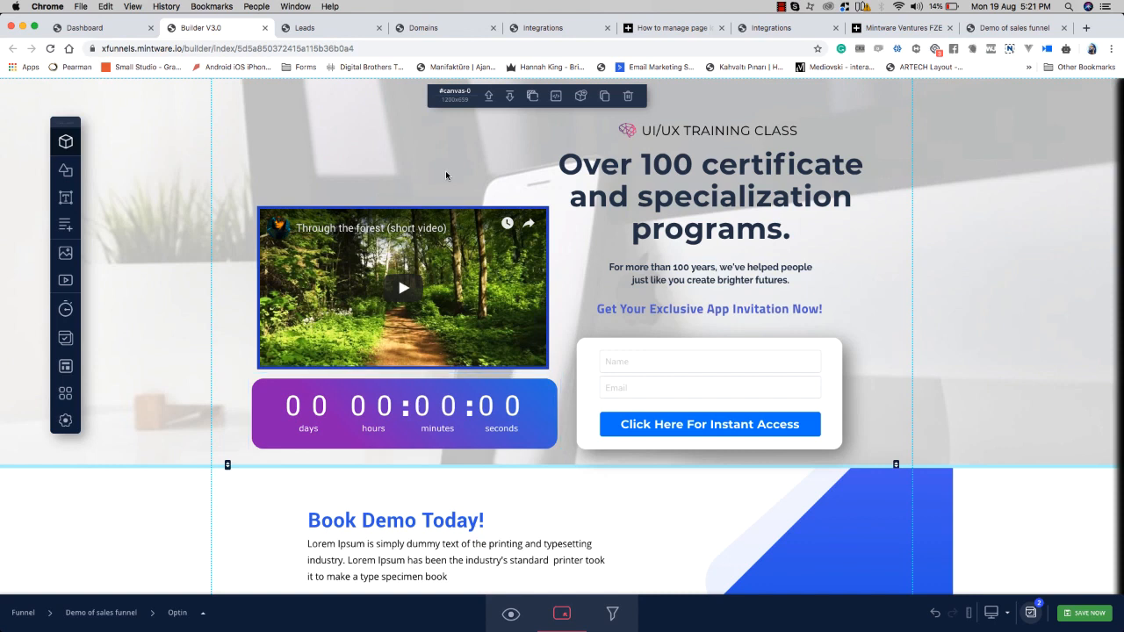
left_click(452, 242)
left_click(464, 180)
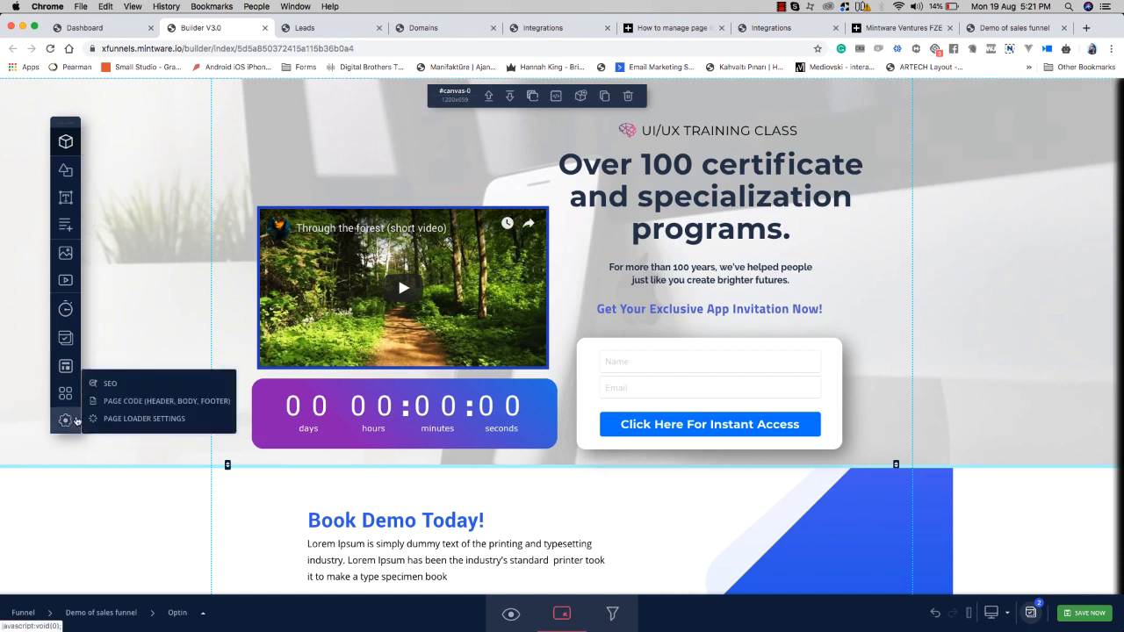
Step: Set the thin ring animation as the opt-in page's loader and close the loader settings
mouse_move(78, 375)
left_click(128, 420)
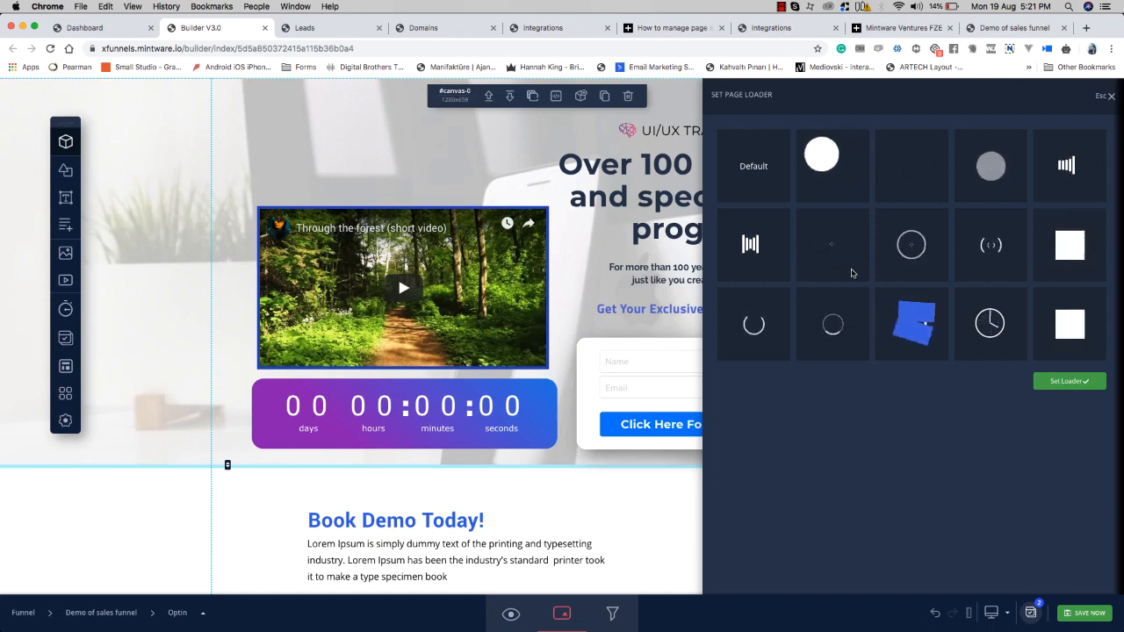
left_click(833, 324)
left_click(1076, 385)
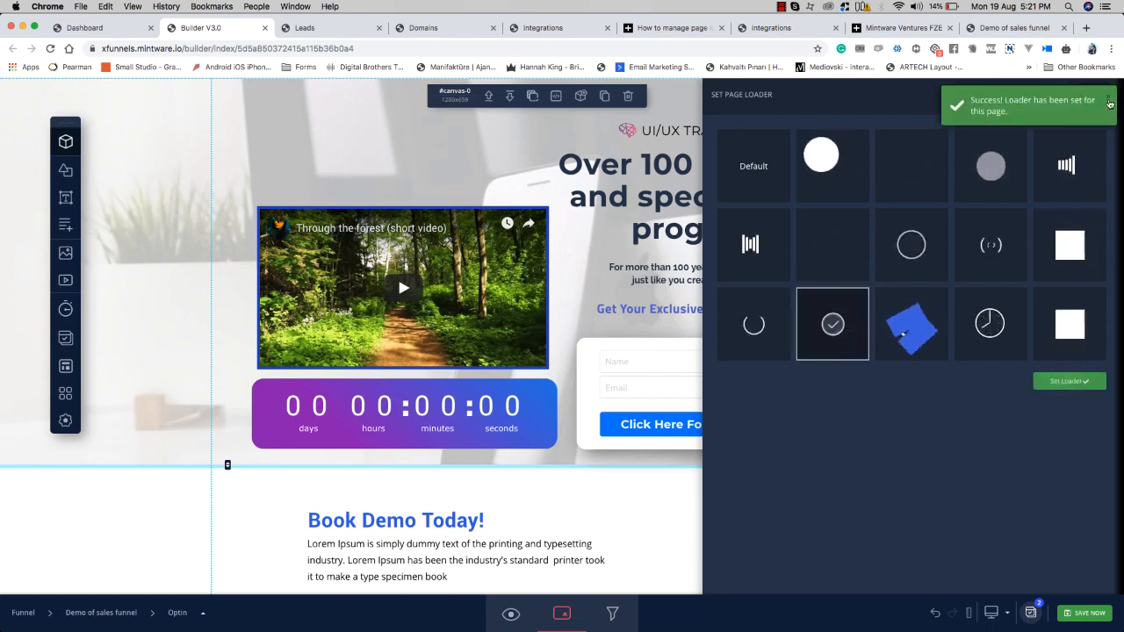
left_click(1108, 101)
left_click(1109, 98)
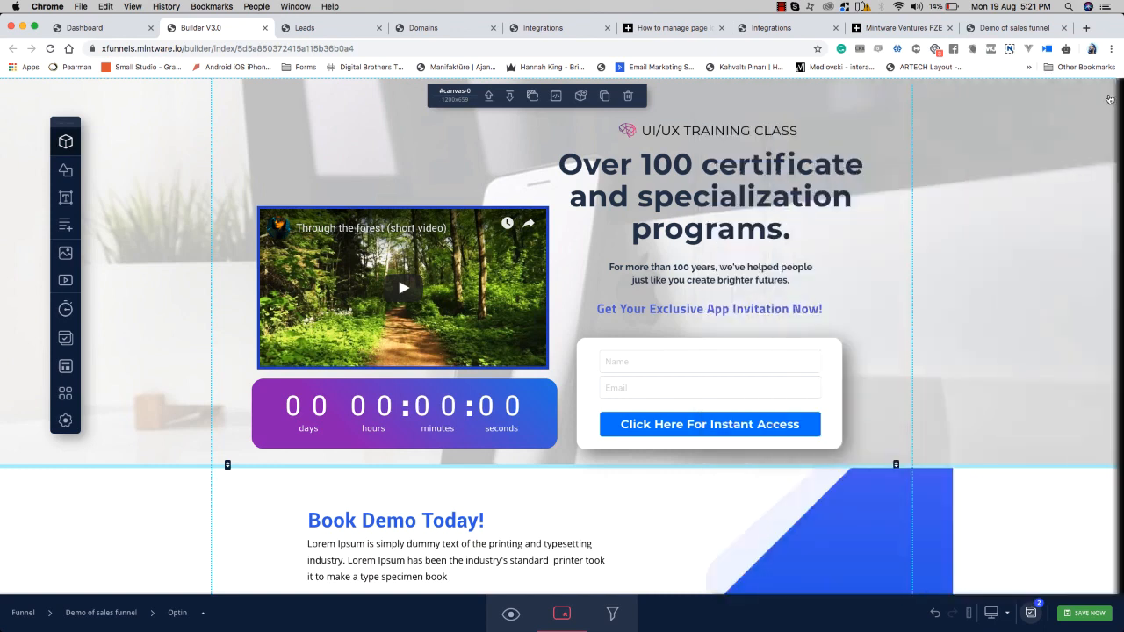
Step: Examine the page's SEO settings and its header, body and footer code fields, leaving them empty
mouse_move(65, 419)
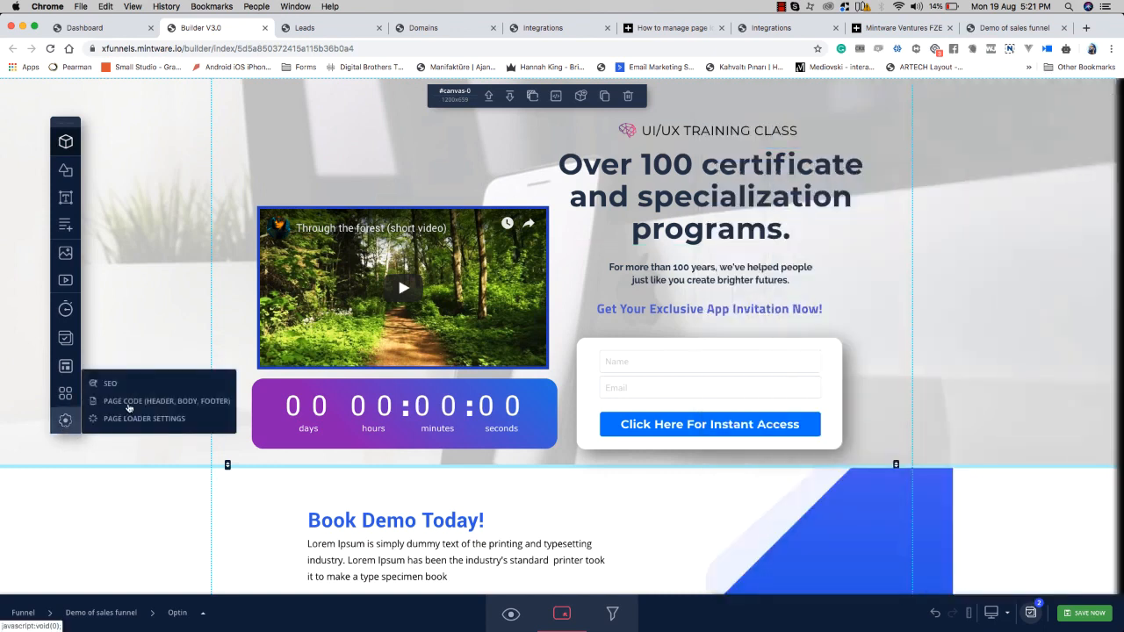
left_click(109, 382)
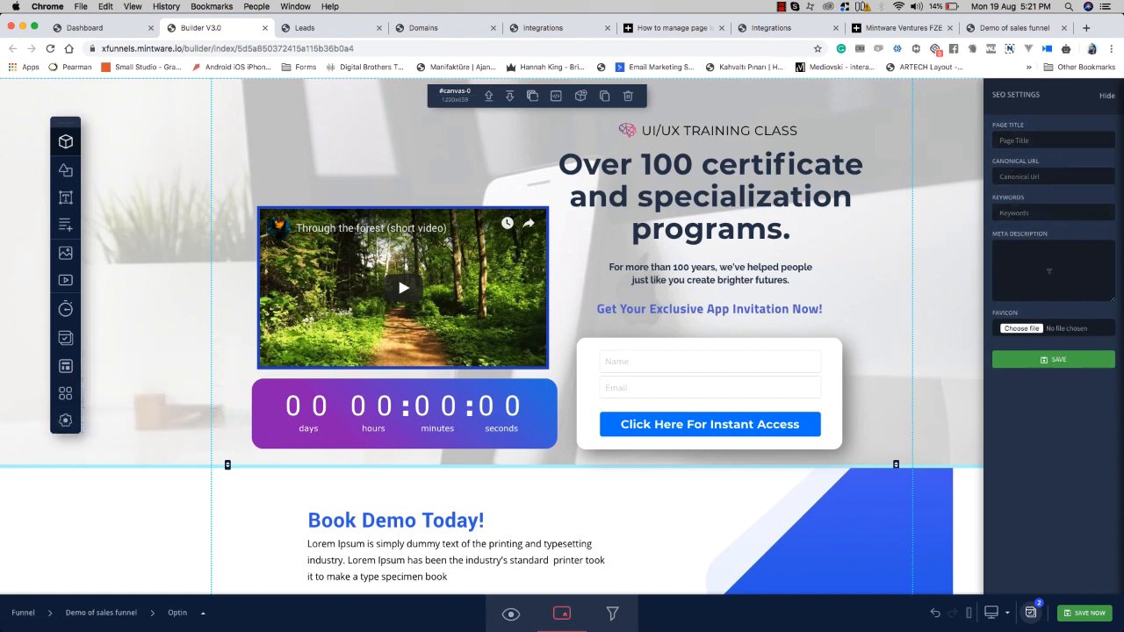
left_click(1117, 96)
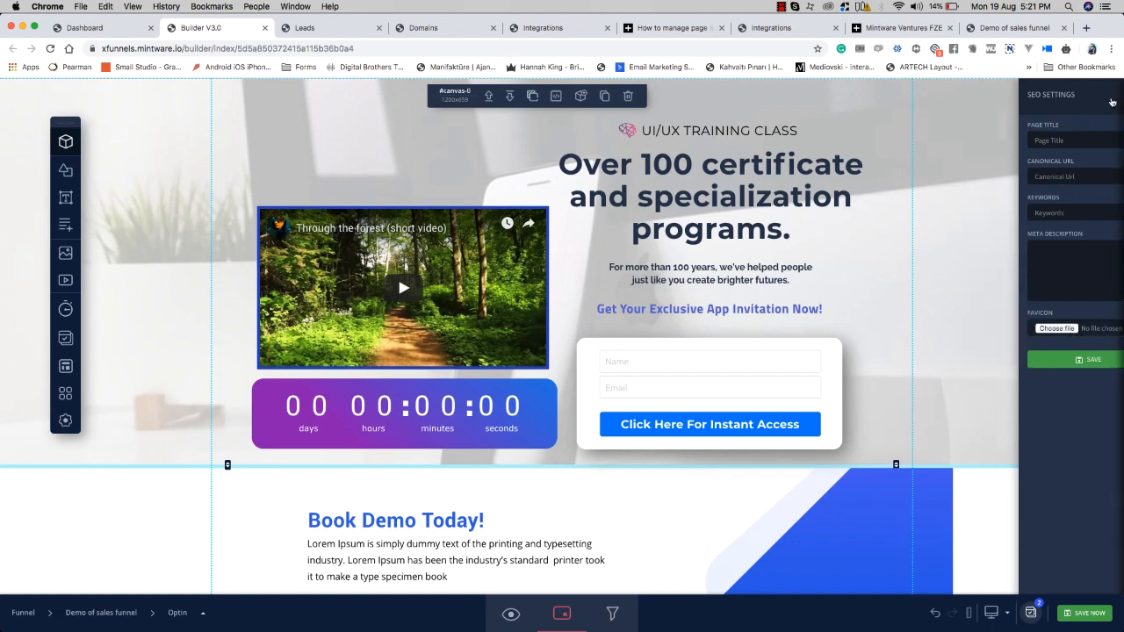
mouse_move(67, 428)
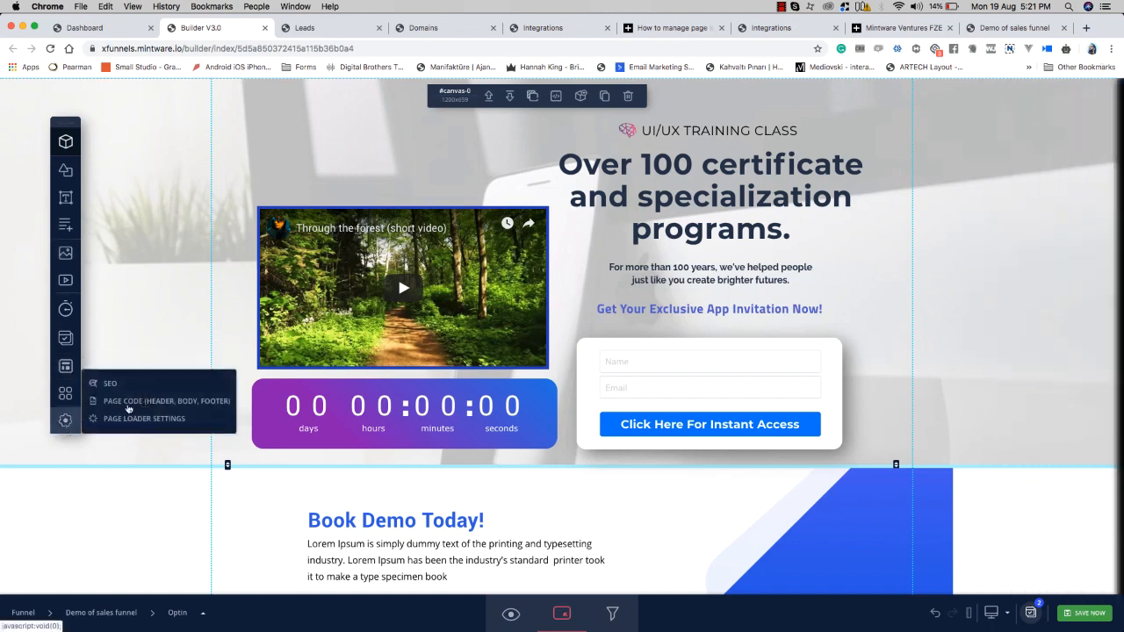
left_click(132, 402)
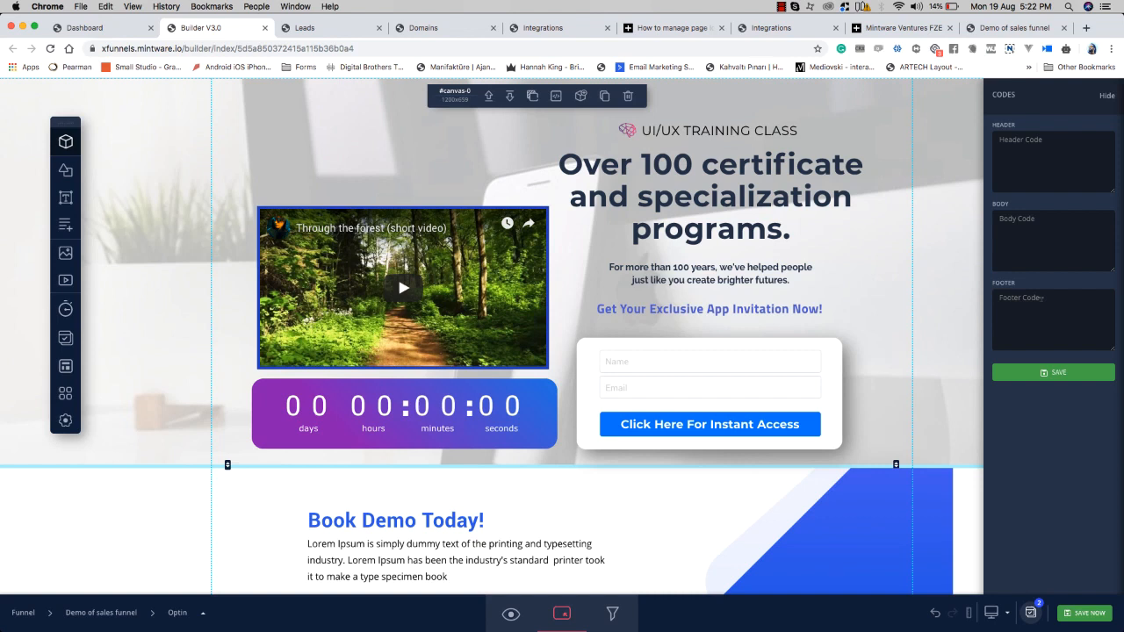
left_click(1108, 96)
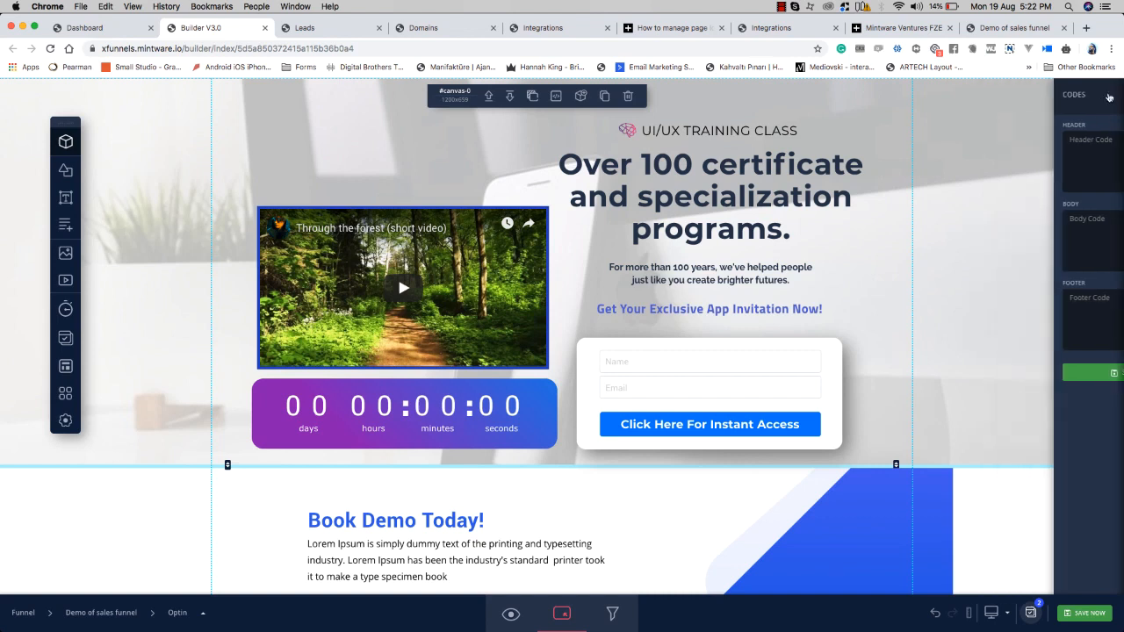
Step: Try out an audio player above the forest video, stretched to the video's width, and delete it from the page
mouse_move(70, 422)
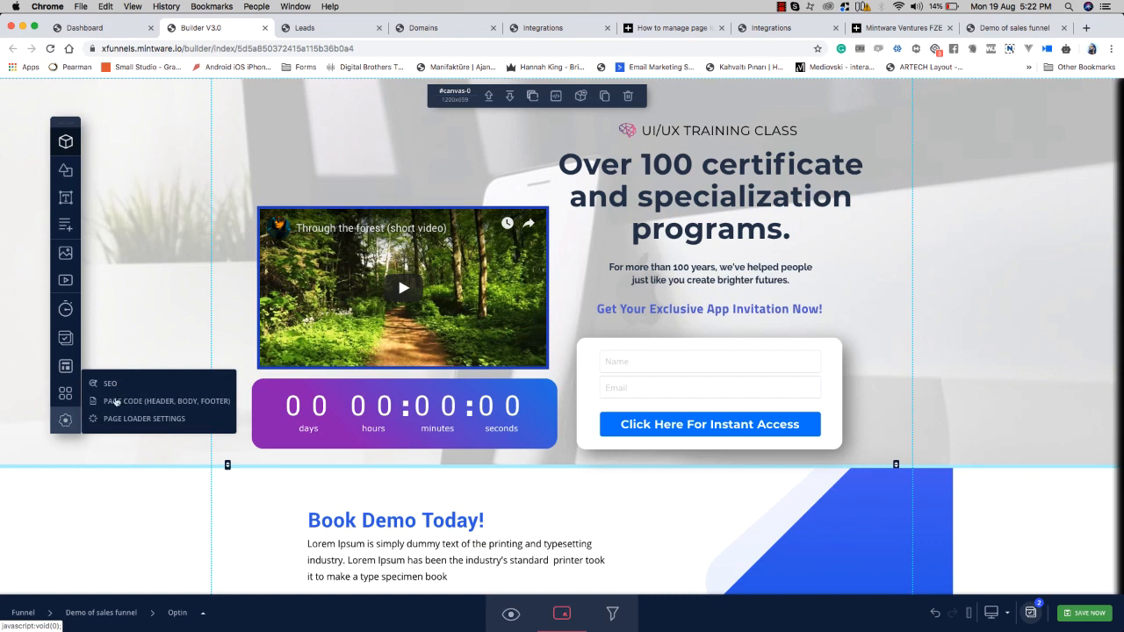
mouse_move(65, 394)
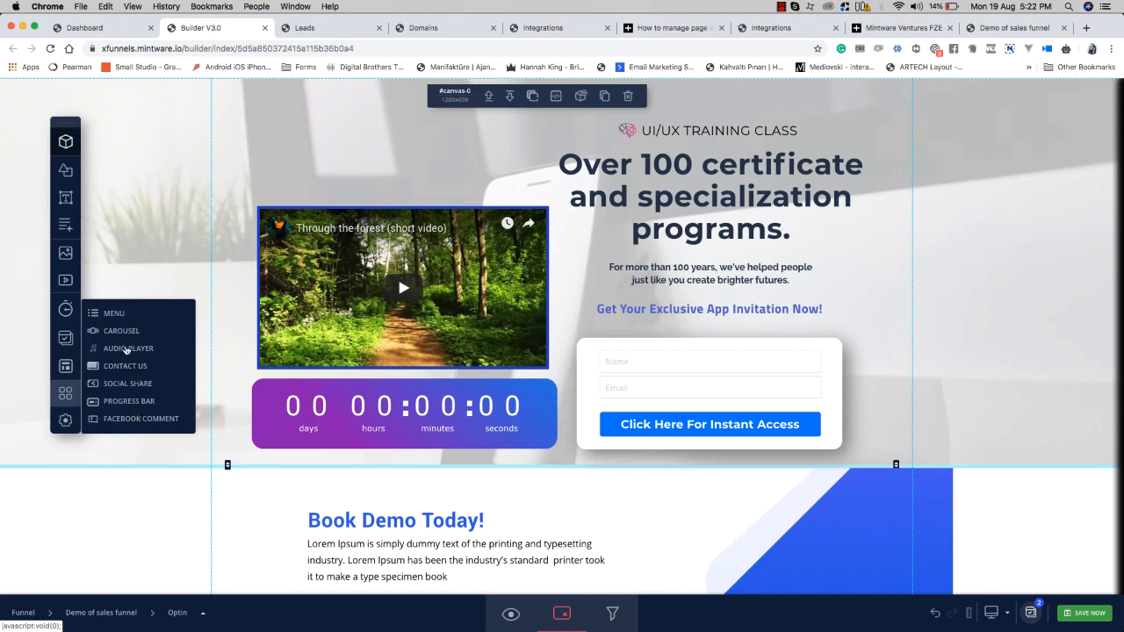
left_click(127, 350)
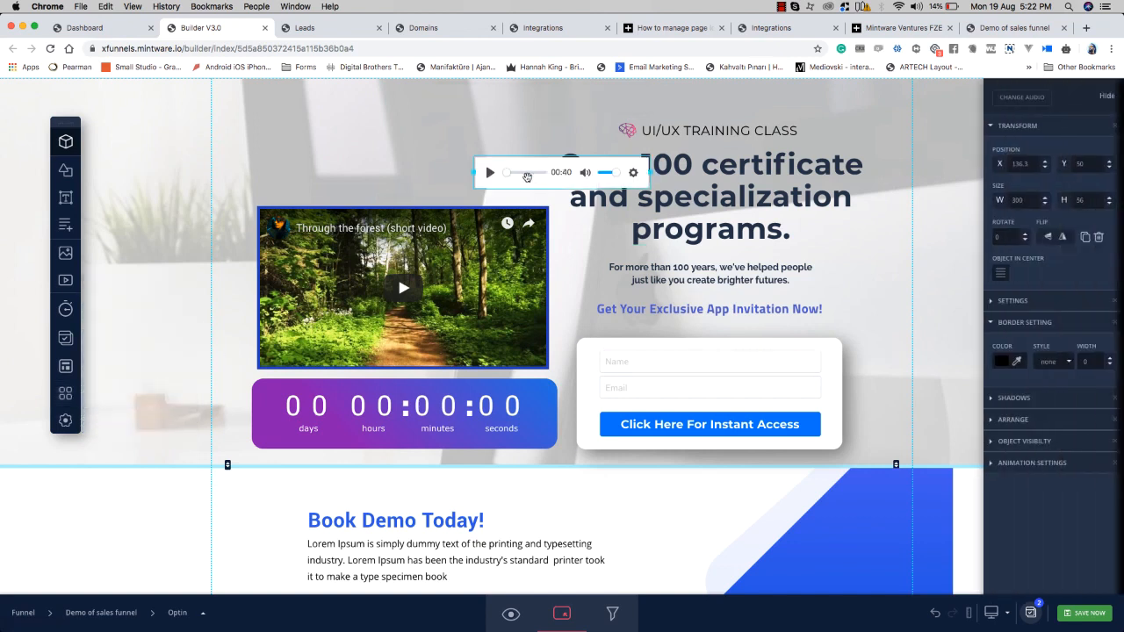
left_click_drag(527, 177, 318, 178)
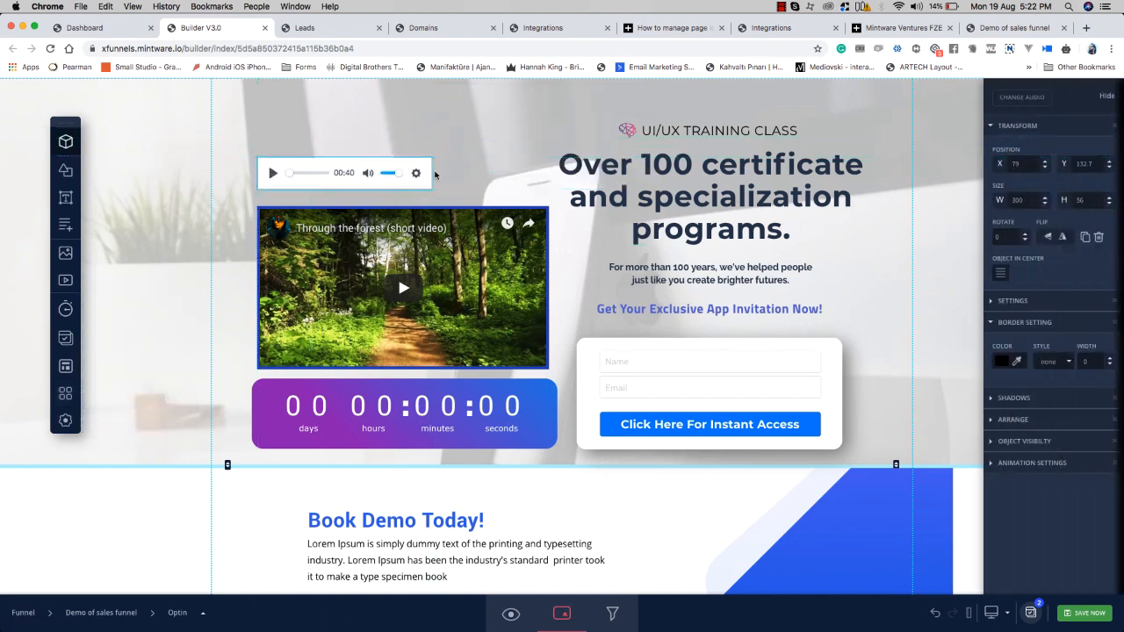
left_click_drag(435, 175, 549, 177)
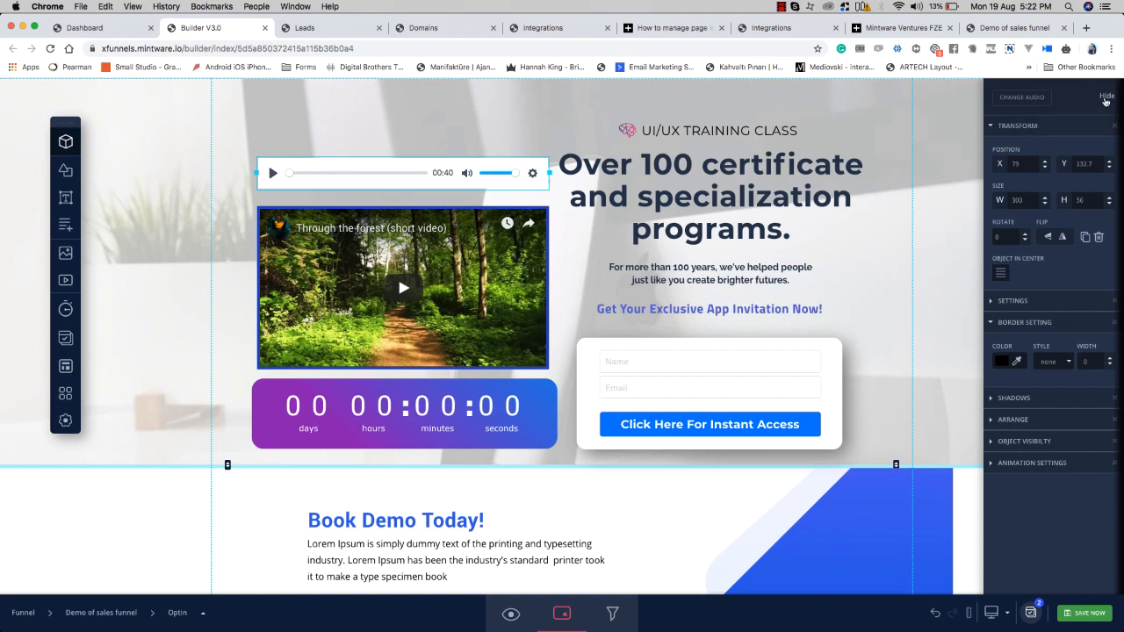
left_click(1106, 98)
left_click(1098, 238)
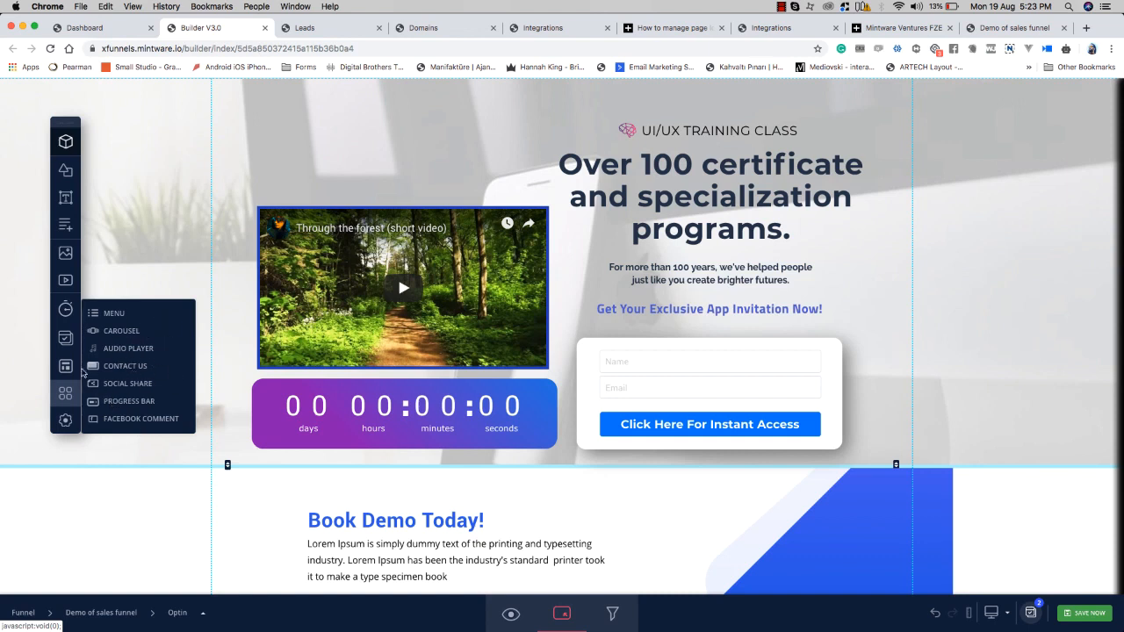
Step: Review the sales funnel's list of steps on the dashboard and return to the opt-in page builder
mouse_move(65, 368)
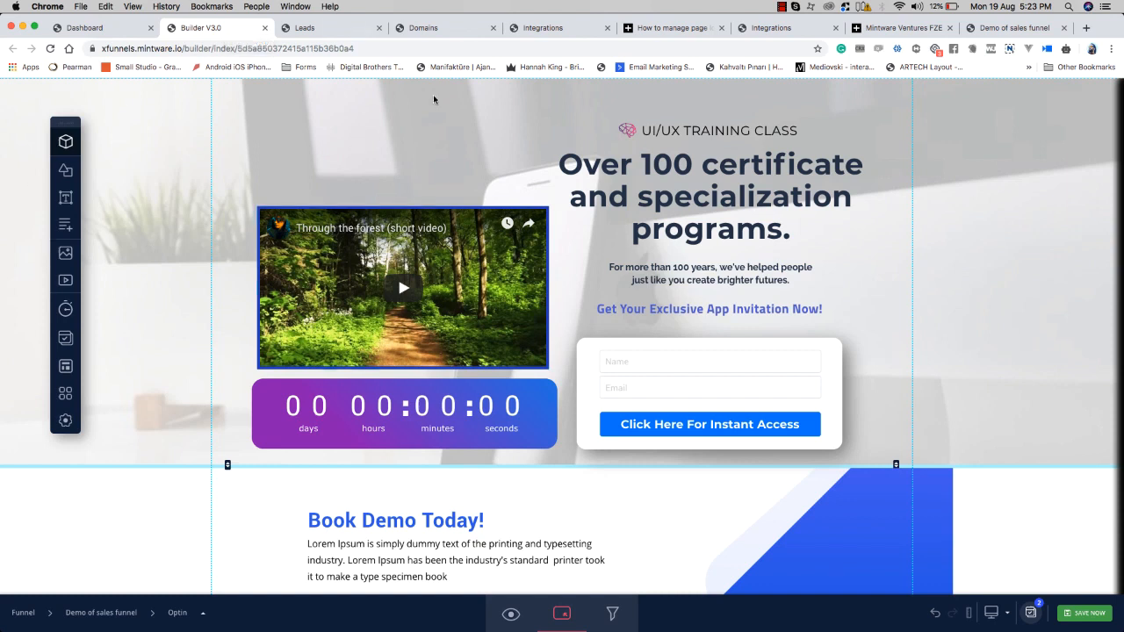
left_click(127, 28)
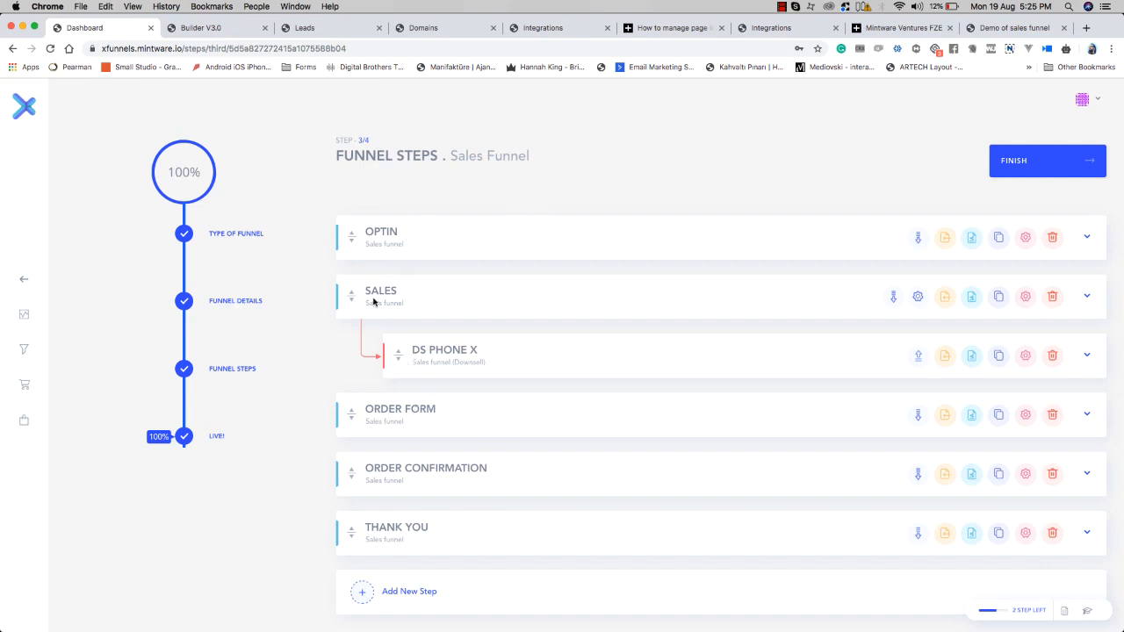
left_click(233, 29)
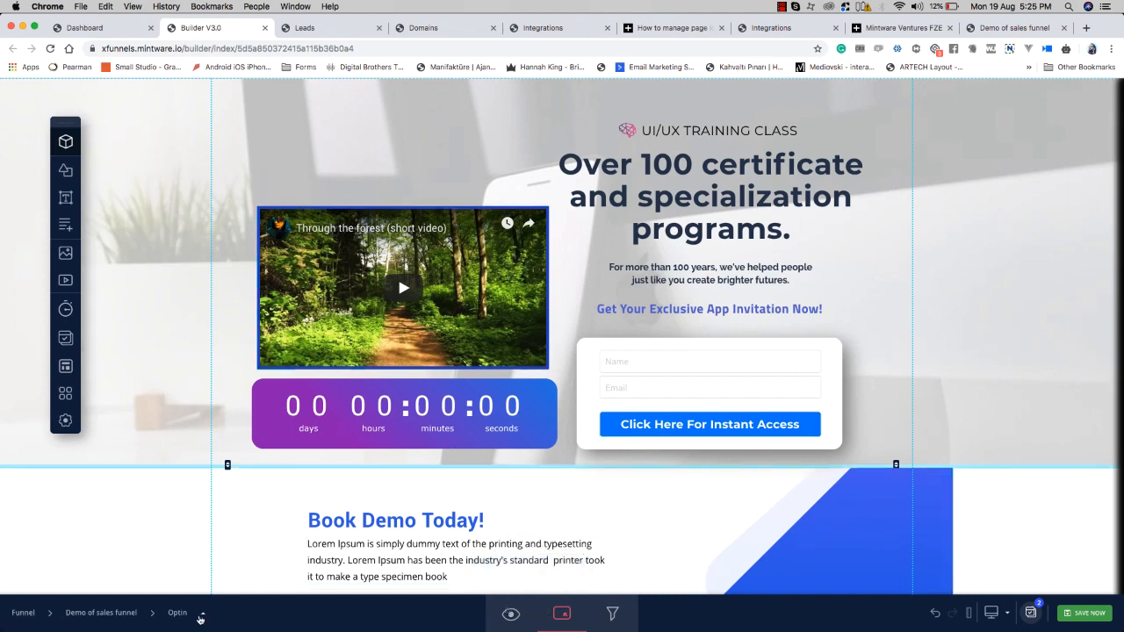
Step: Browse the page templates and select the blue online-shop template for the opt-in page
left_click(203, 617)
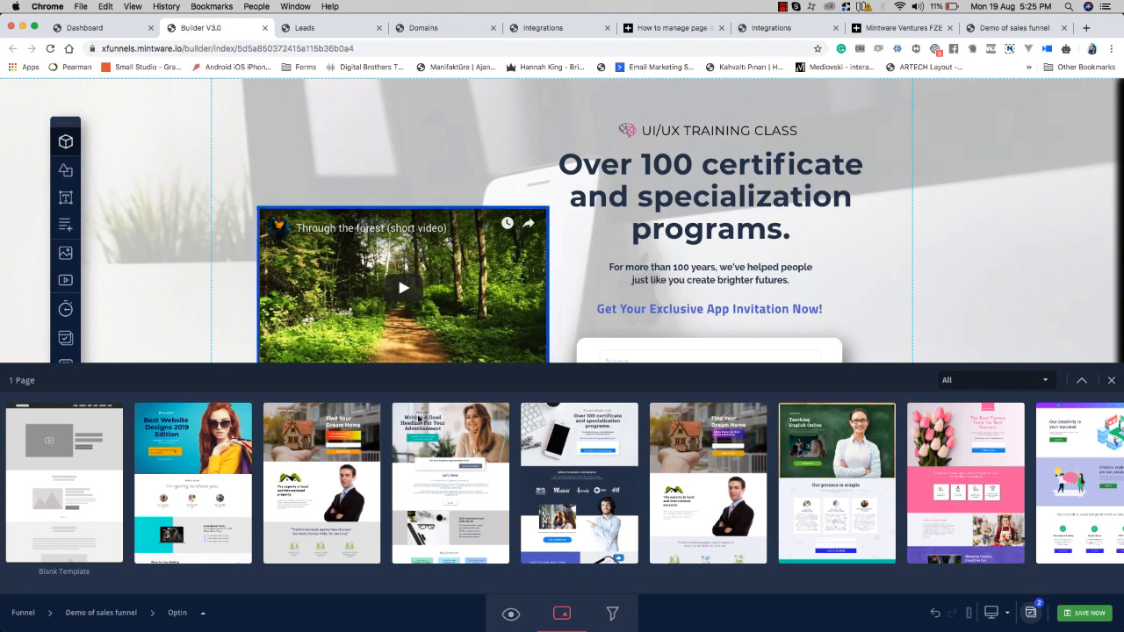
mouse_move(809, 426)
scroll(809, 426, "right", 10)
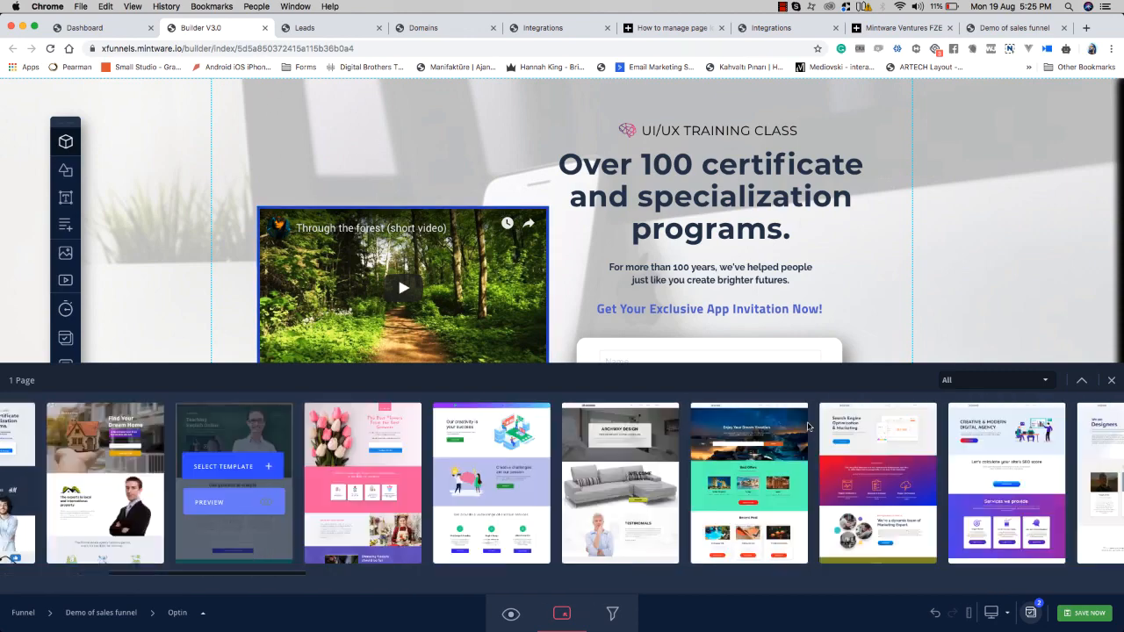
scroll(808, 426, "right", 10)
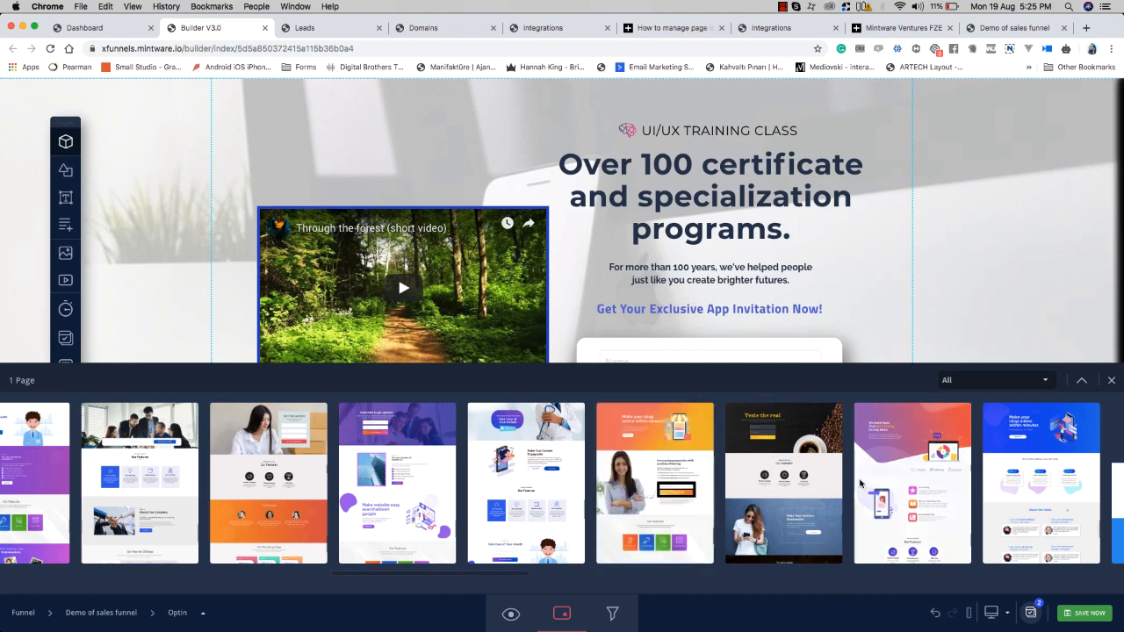
mouse_move(905, 482)
scroll(905, 482, "right", 10)
mouse_move(532, 470)
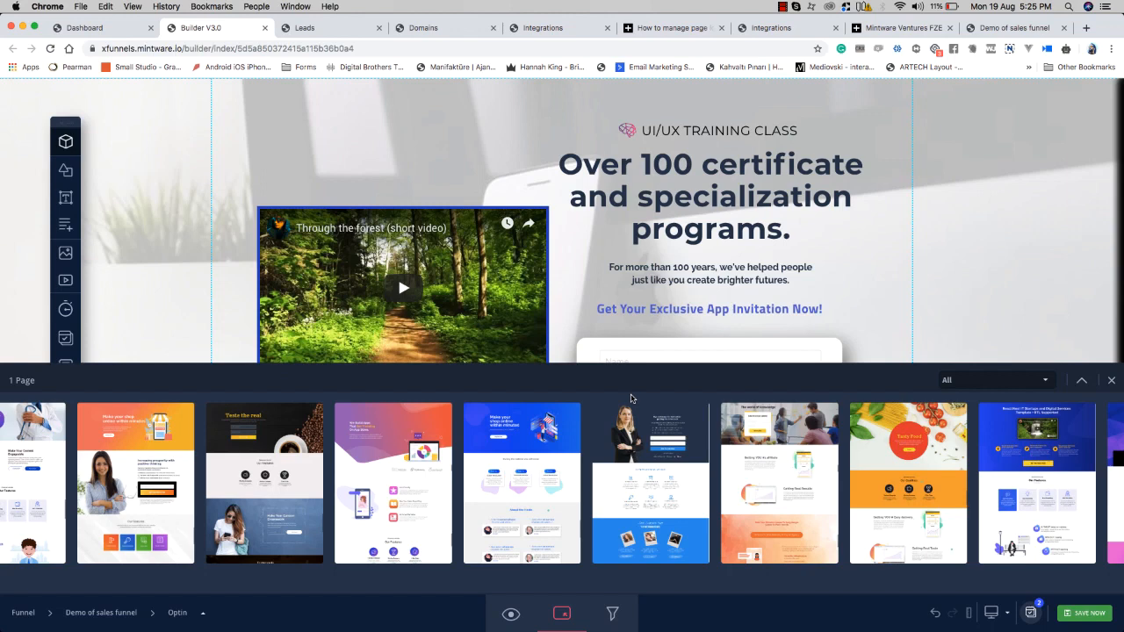
left_click(523, 467)
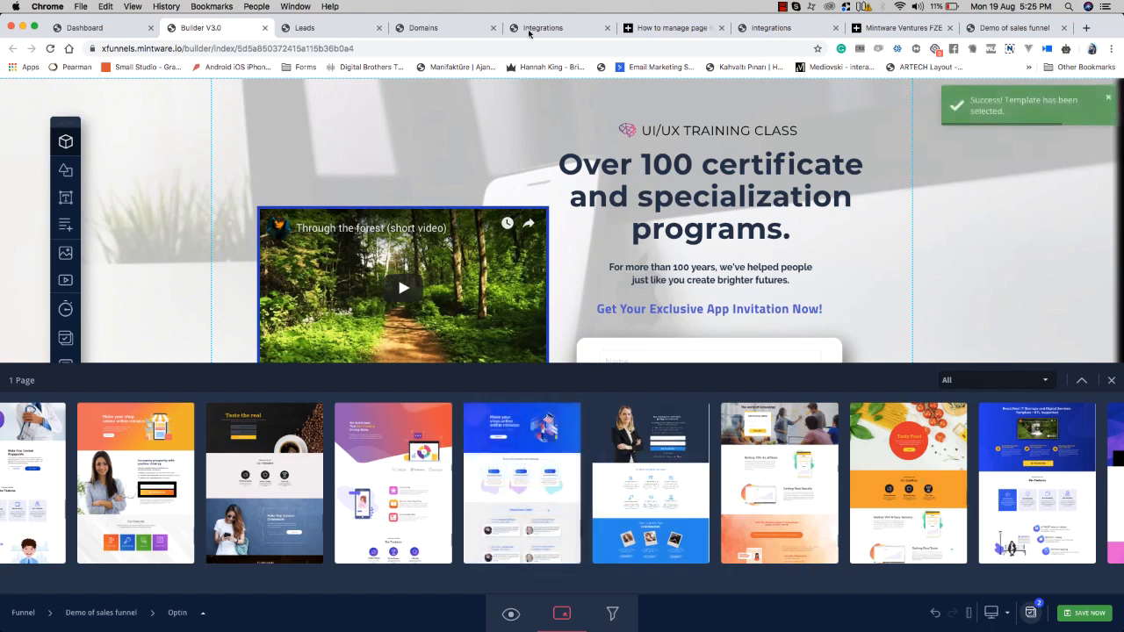
Step: Reload the page builder to load the online-shop template, look over its sections, and save the opt-in page
key("super+r")
left_click(648, 217)
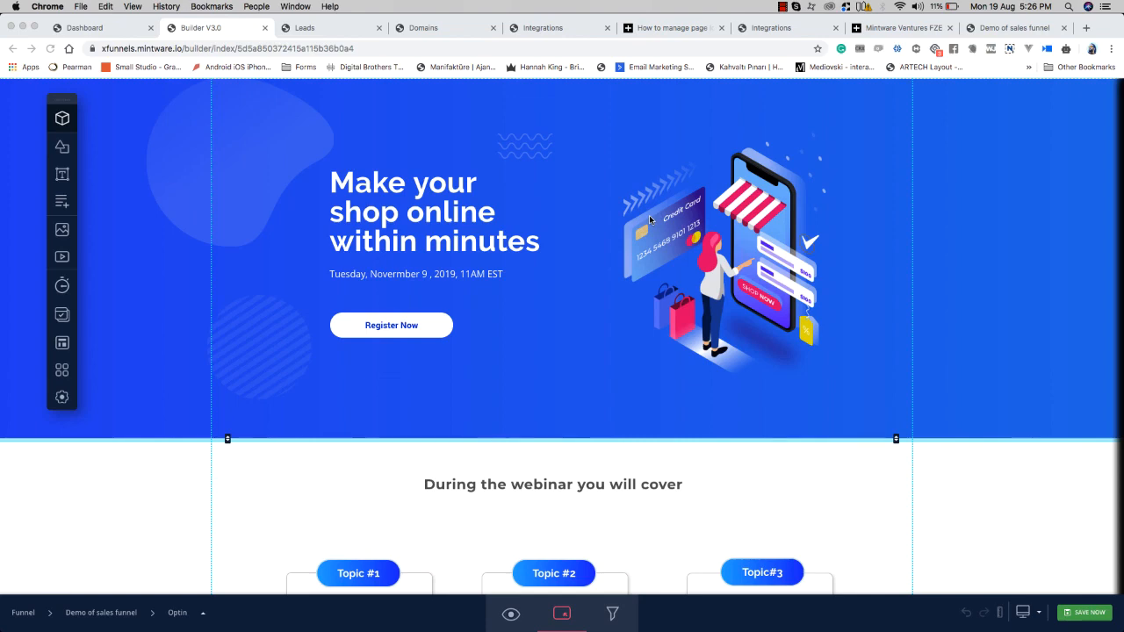
scroll(700, 376, "down", 15)
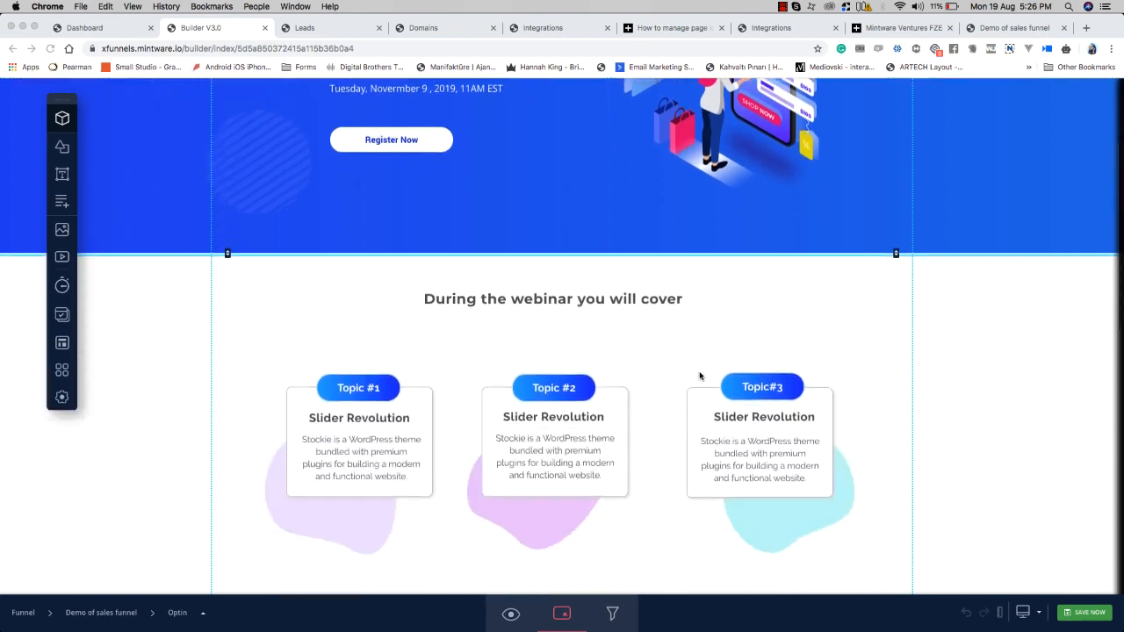
scroll(700, 376, "up", 15)
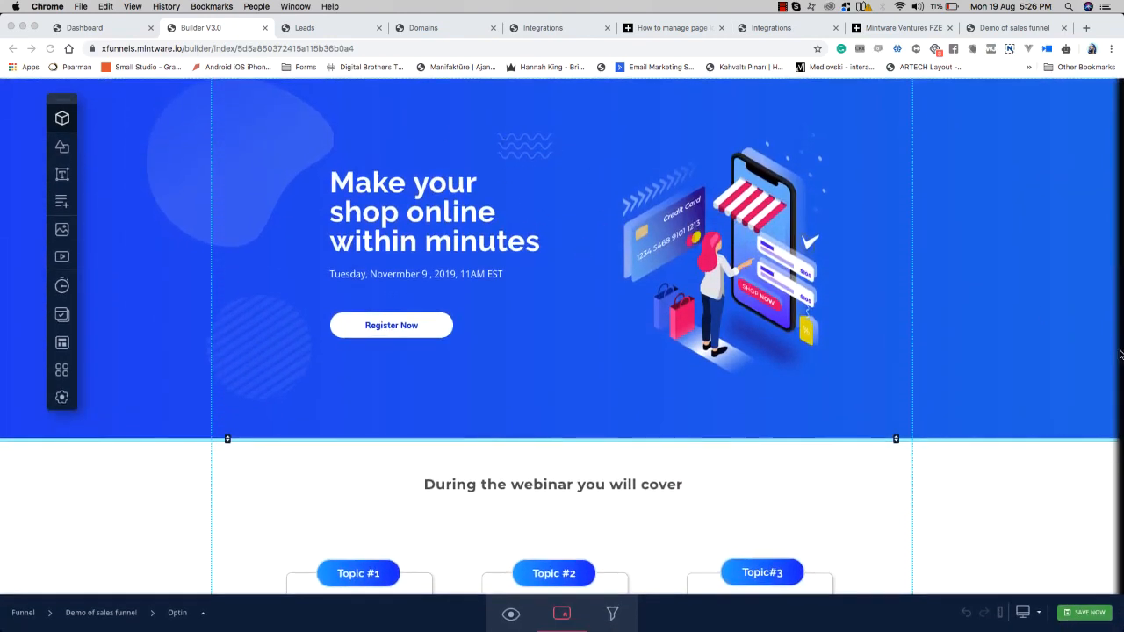
left_click(1087, 612)
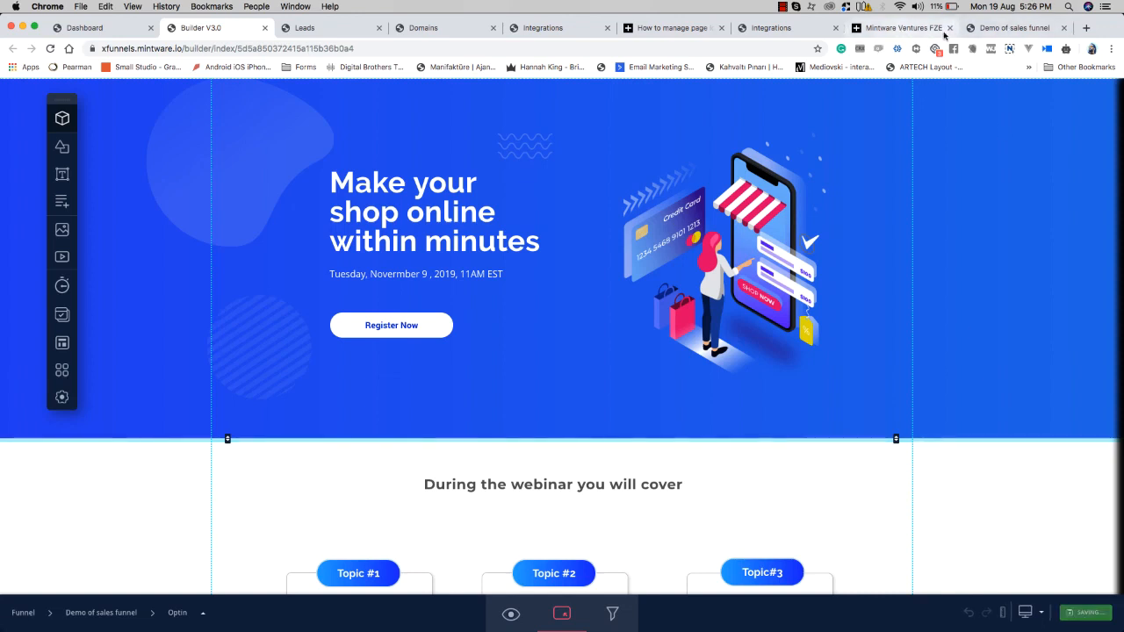
Step: Check the published opt-in page at funnel.zkart.com from its header to its footer and return to the page builder
left_click(990, 29)
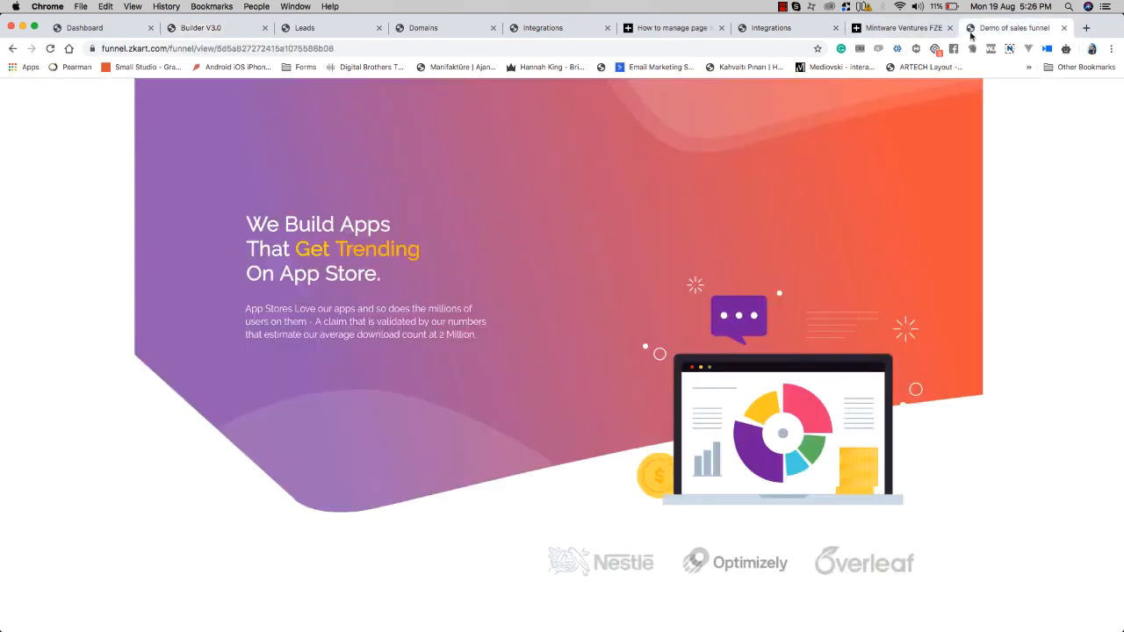
left_click(18, 50)
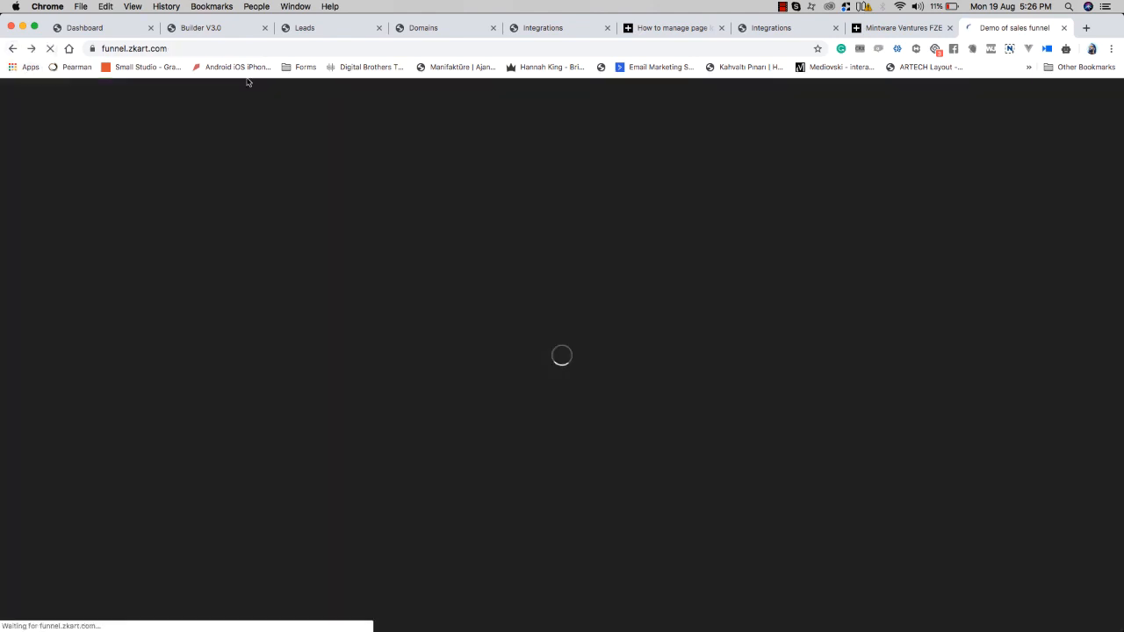
scroll(466, 329, "down", 15)
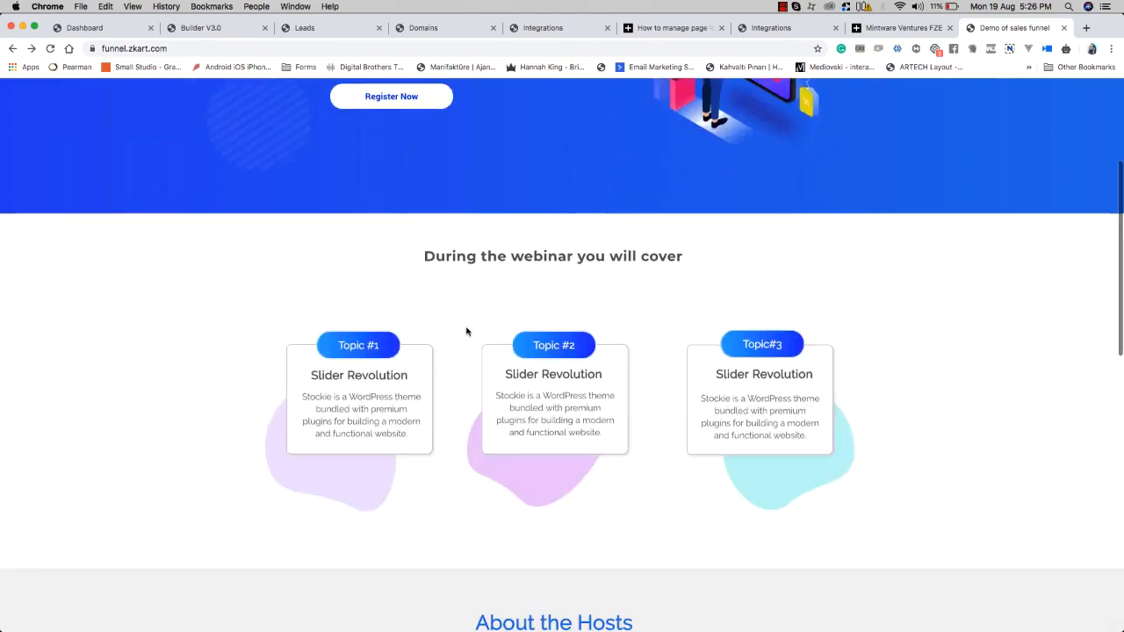
scroll(467, 332, "up", 15)
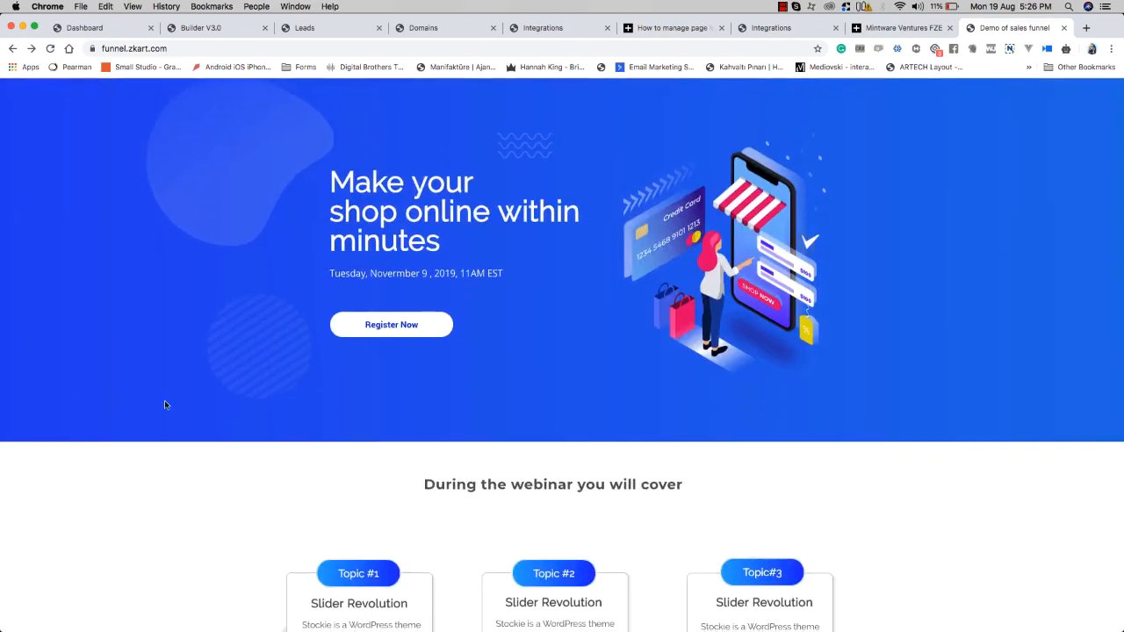
scroll(165, 405, "down", 15)
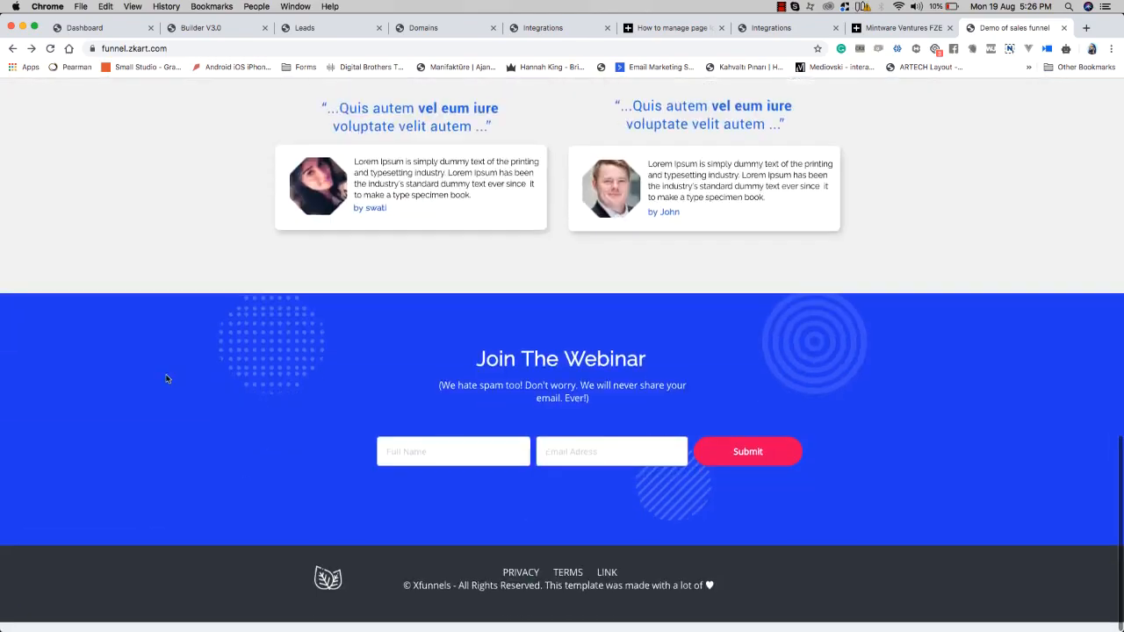
scroll(166, 379, "up", 15)
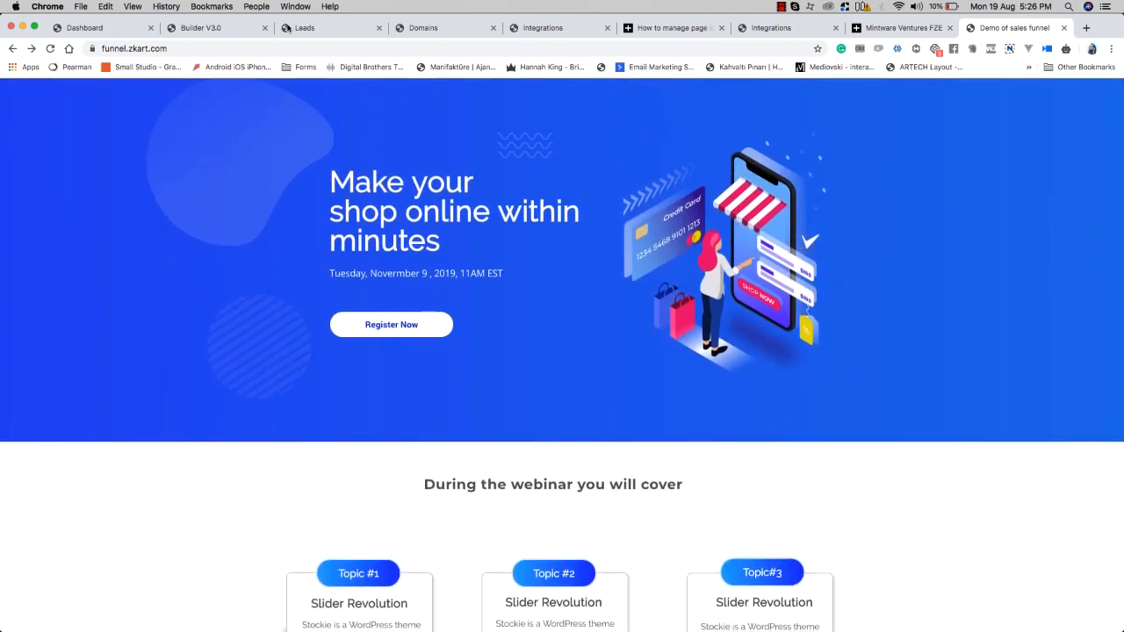
left_click(254, 31)
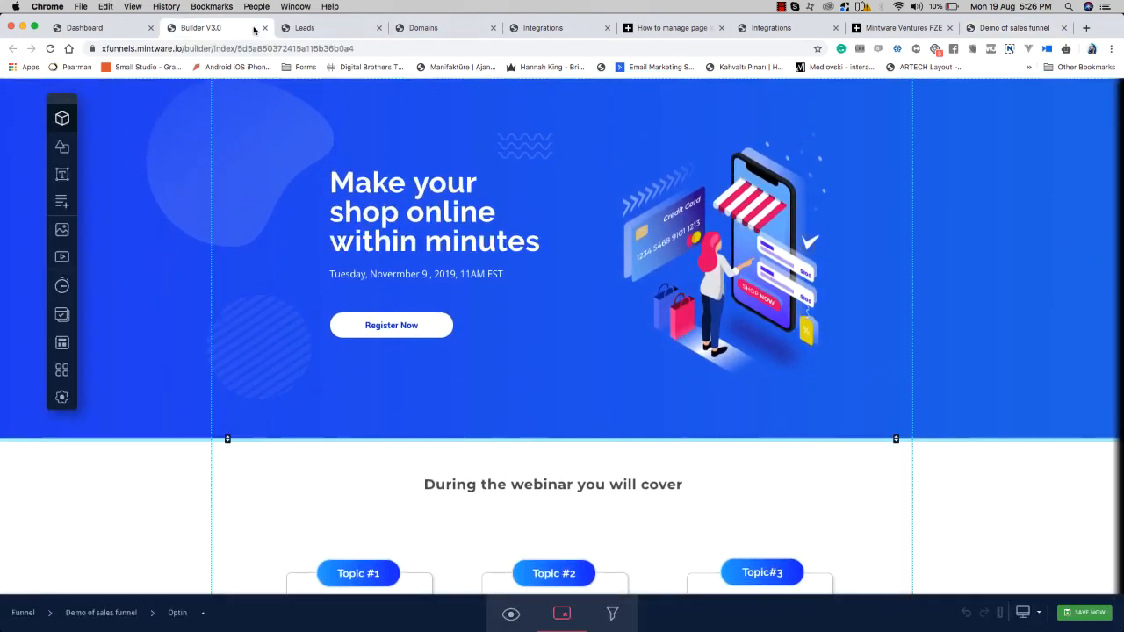